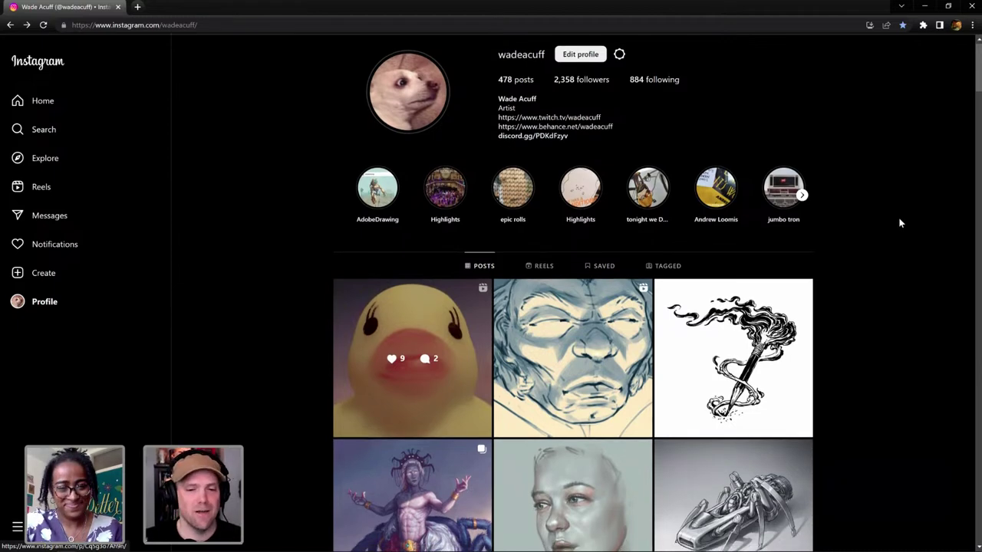
# Step: Look through the artwork posts on the Instagram profile and view the spider-legged figure illustration at full size
pyautogui.scroll(-2, 884, 227)
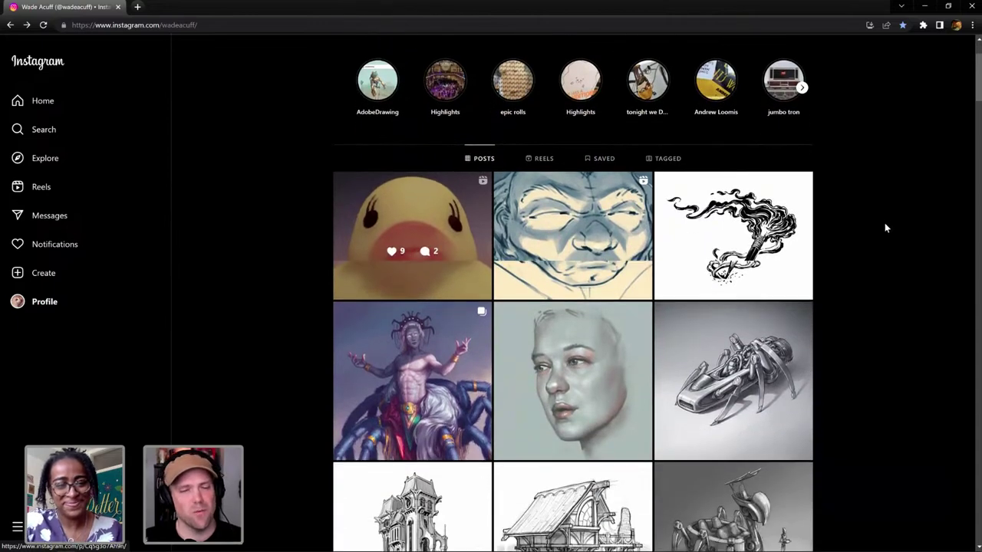
pyautogui.scroll(-1, 884, 228)
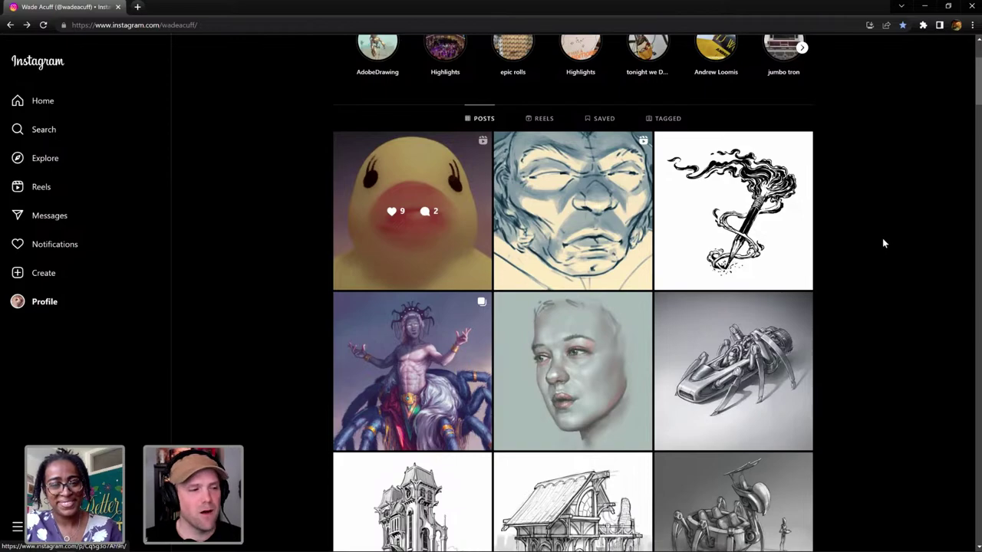
pyautogui.scroll(-4, 881, 244)
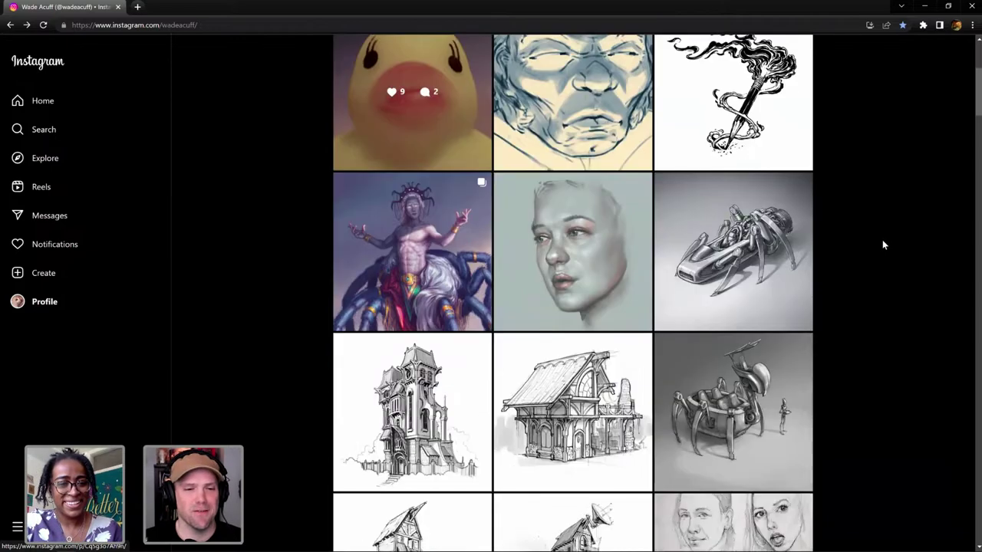
pyautogui.scroll(-4, 881, 234)
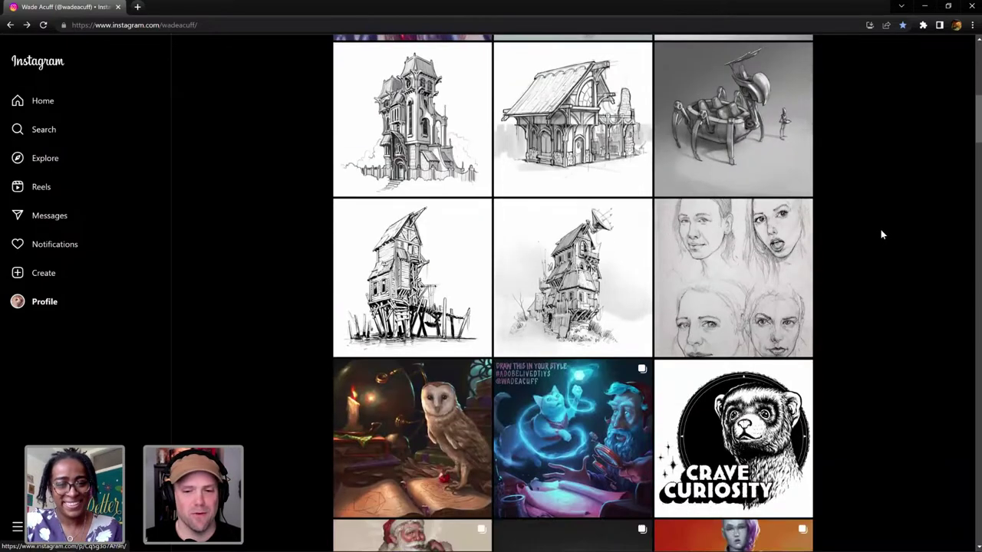
pyautogui.scroll(-1, 880, 237)
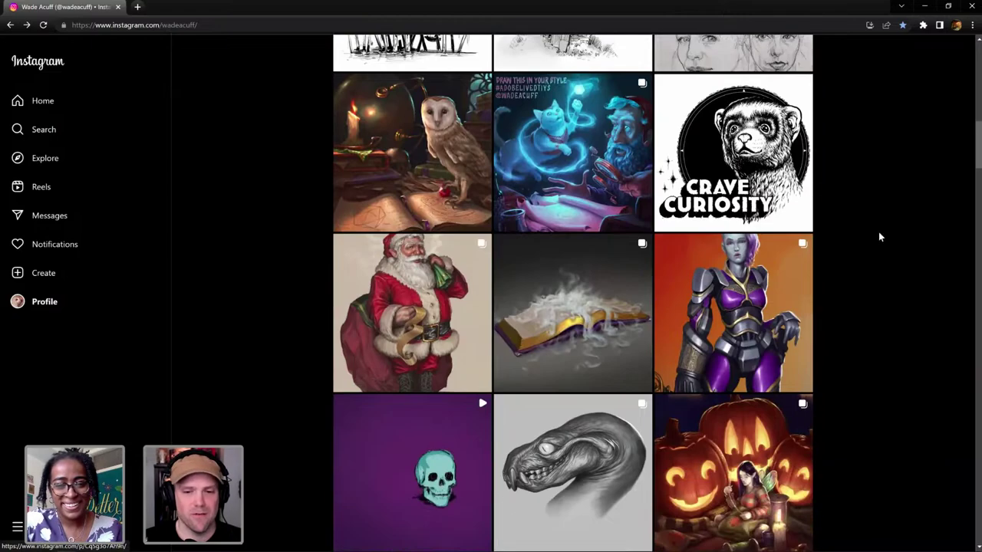
pyautogui.scroll(-7, 889, 245)
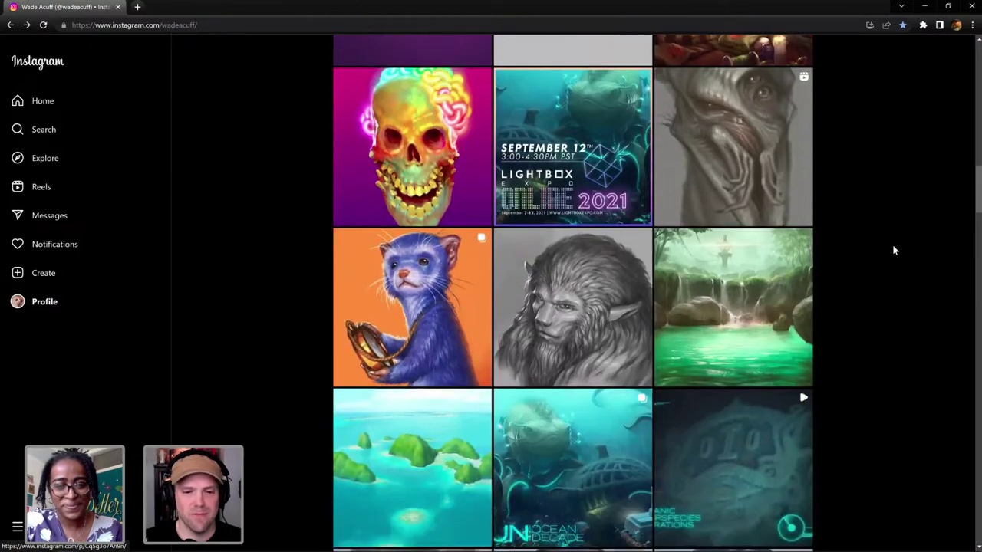
pyautogui.scroll(-2, 892, 244)
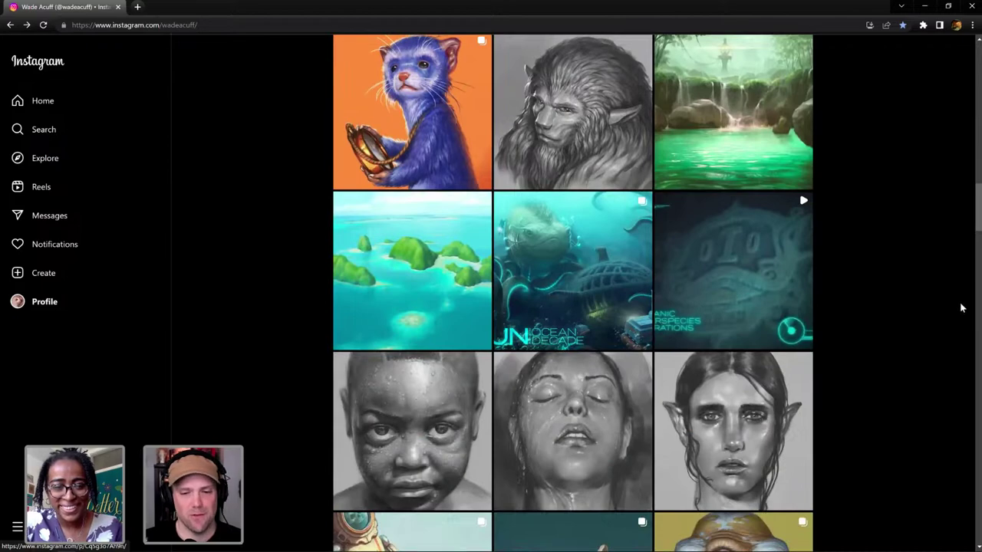
pyautogui.scroll(-1, 900, 311)
pyautogui.scroll(10, 900, 315)
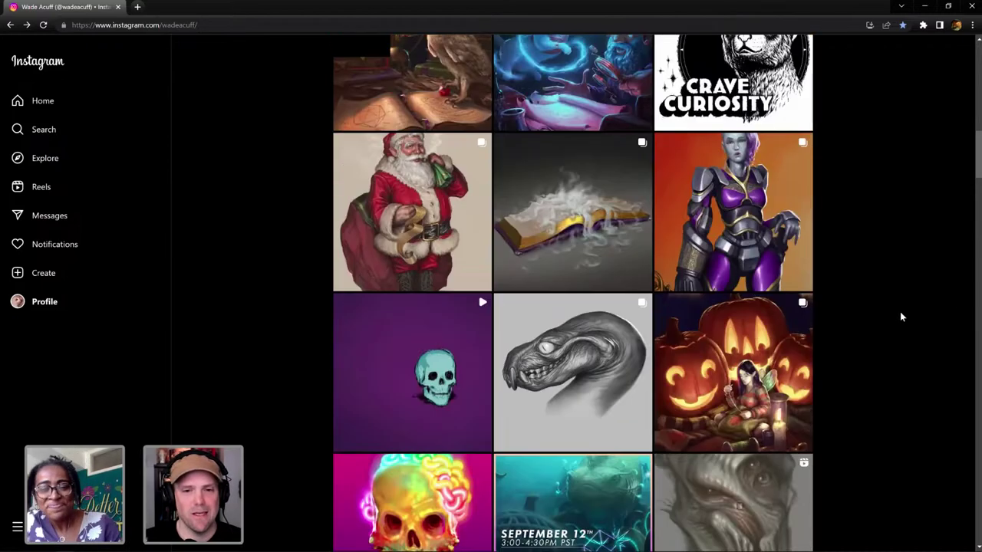
pyautogui.scroll(8, 900, 312)
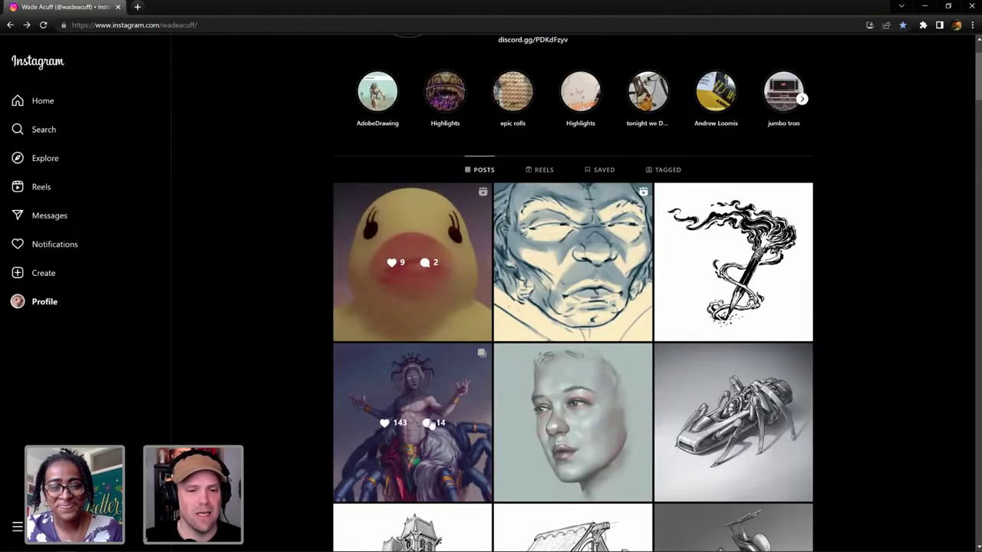
pyautogui.click(443, 365)
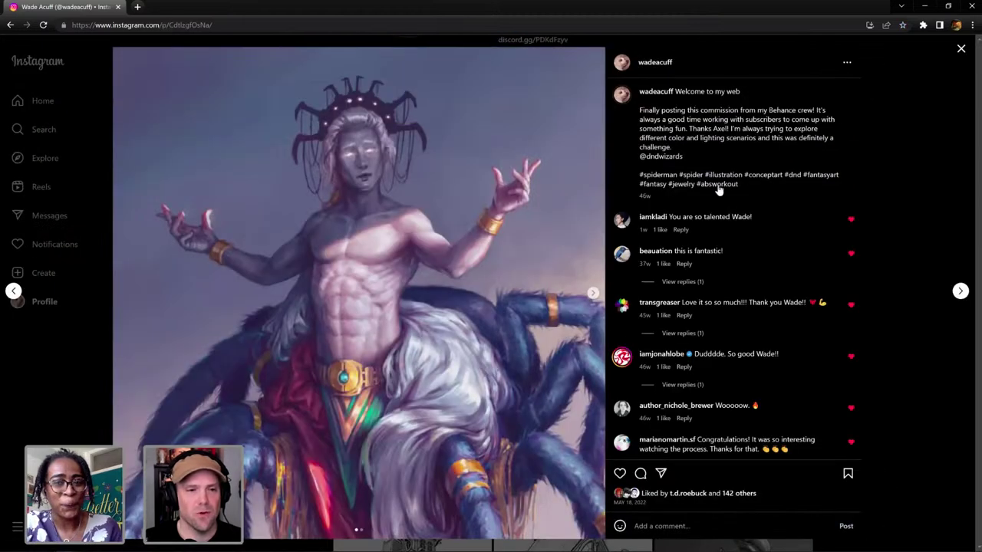
pyautogui.click(960, 51)
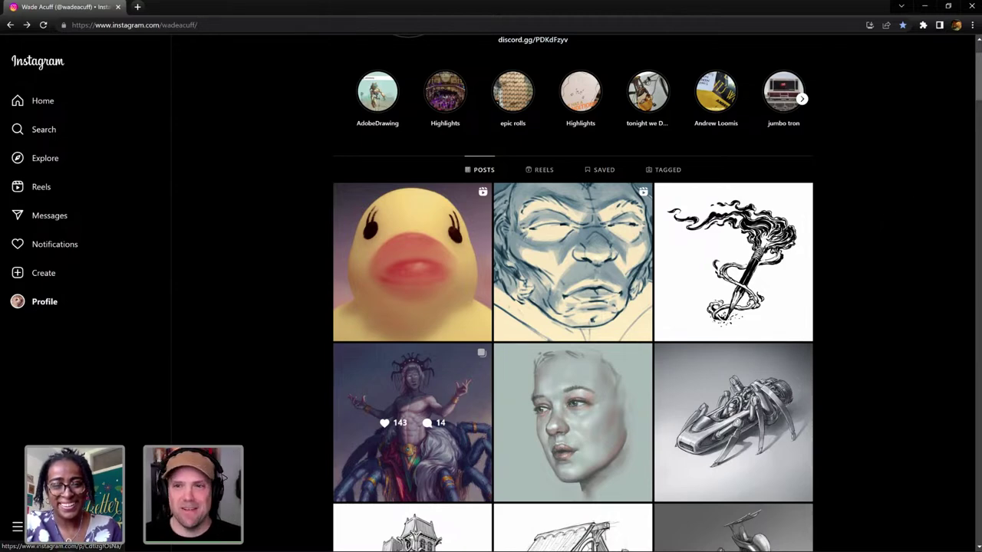
# Step: Switch to Photoshop and sketch a tilted oval head outline on Layer 1 with the 35 px chalk2 brush
pyautogui.click(924, 7)
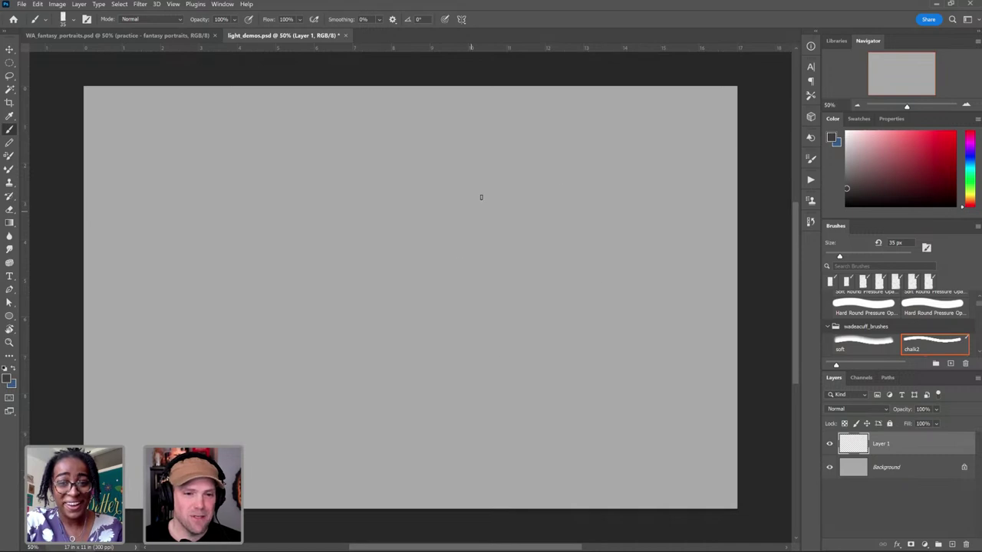
pyautogui.moveTo(481, 197)
pyautogui.mouseDown()
pyautogui.moveTo(532, 407)
pyautogui.moveTo(505, 161)
pyautogui.mouseUp()
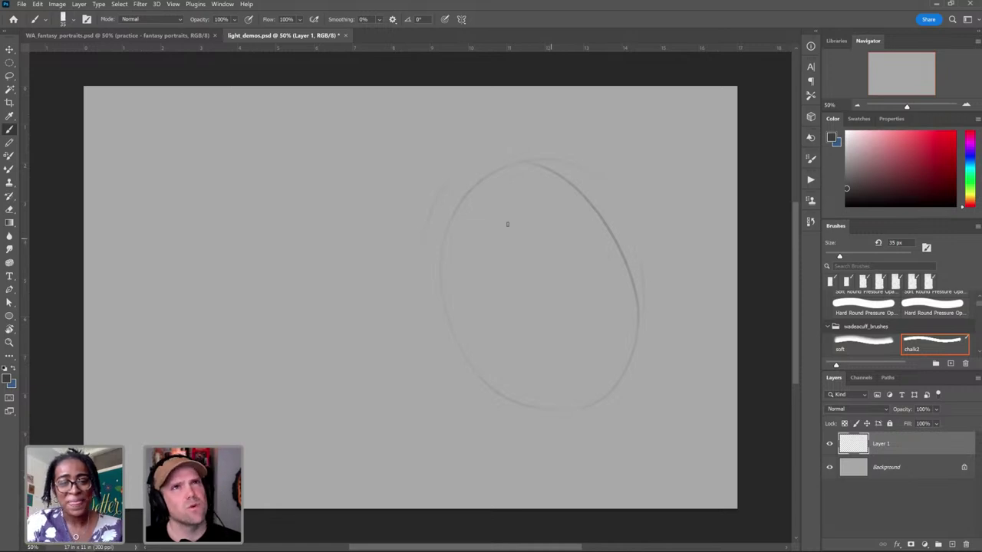
pyautogui.click(19, 7)
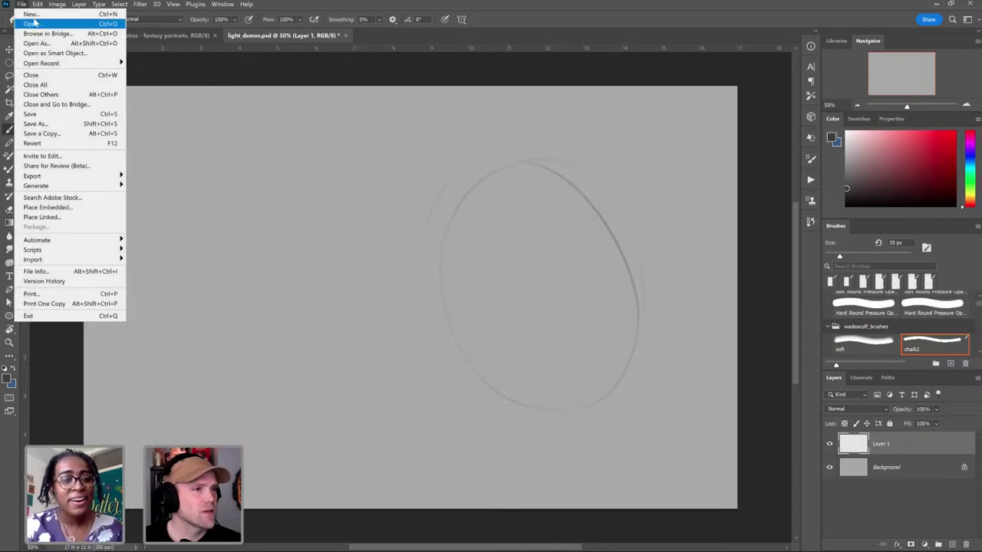
pyautogui.click(29, 14)
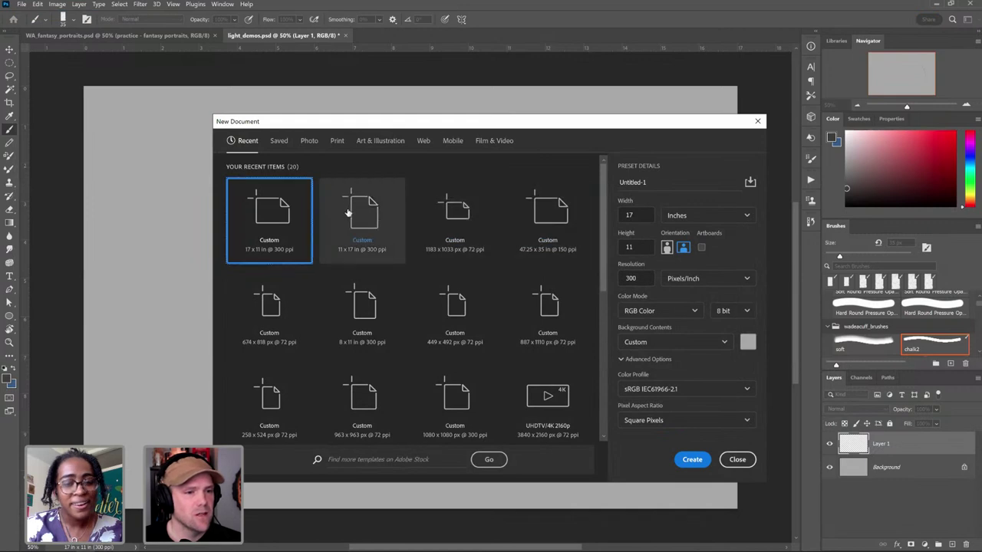
pyautogui.click(757, 122)
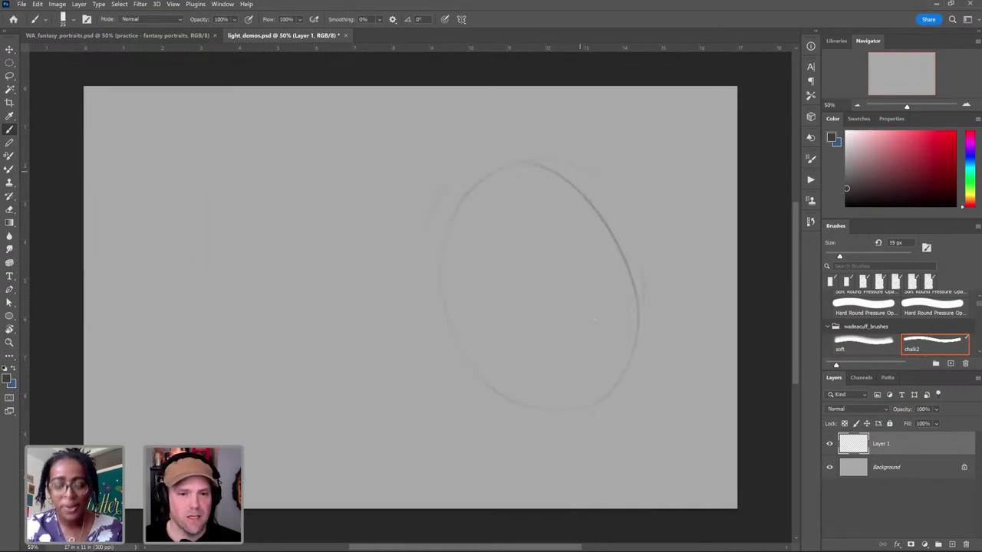
# Step: Sketch the facial guides inside the oval: curved centre line, chin, nose ball and brow line, plus the far cheek contour
pyautogui.moveTo(571, 165)
pyautogui.mouseDown()
pyautogui.moveTo(558, 407)
pyautogui.moveTo(546, 372)
pyautogui.mouseUp()
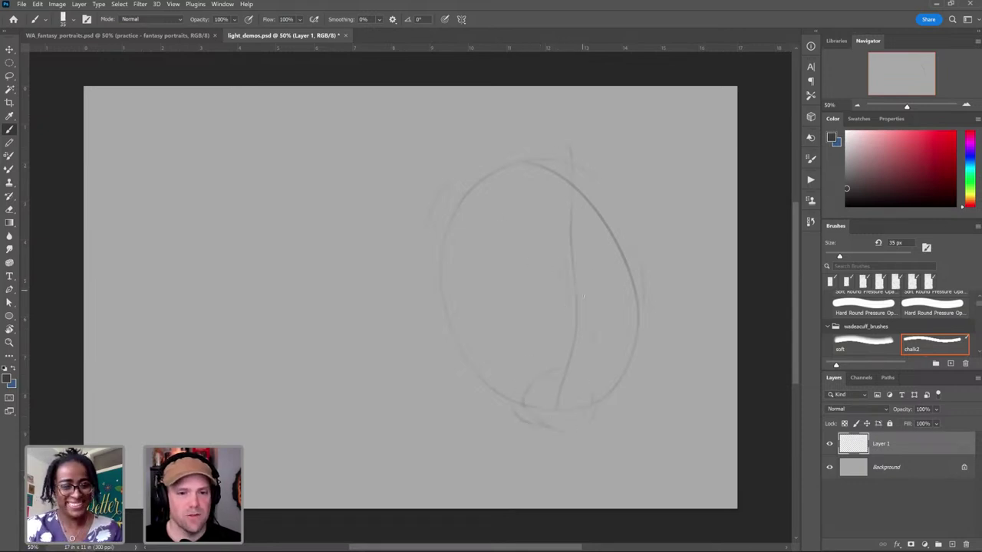
pyautogui.moveTo(566, 295); pyautogui.dragTo(564, 312)
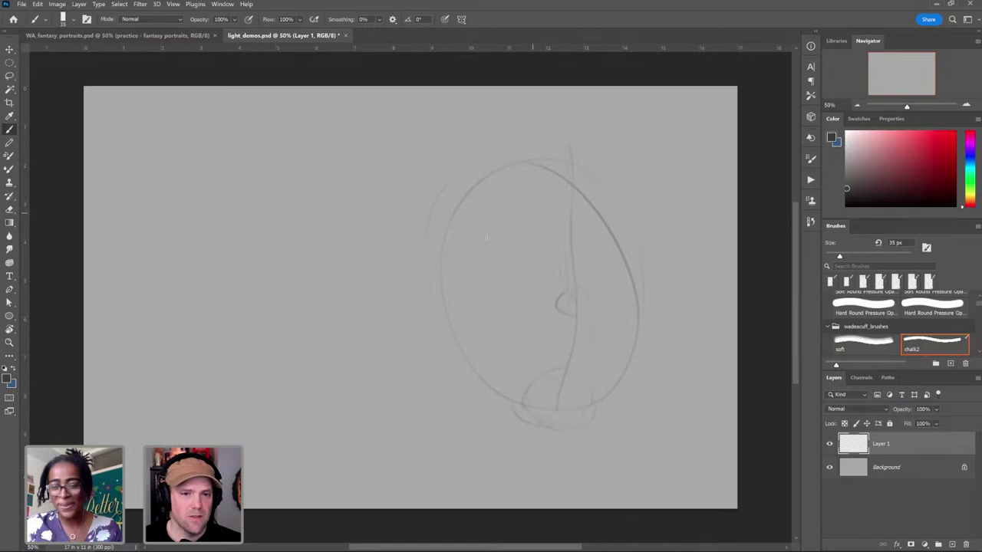
pyautogui.moveTo(495, 253)
pyautogui.mouseDown()
pyautogui.moveTo(609, 239)
pyautogui.moveTo(501, 259)
pyautogui.moveTo(634, 250)
pyautogui.mouseUp()
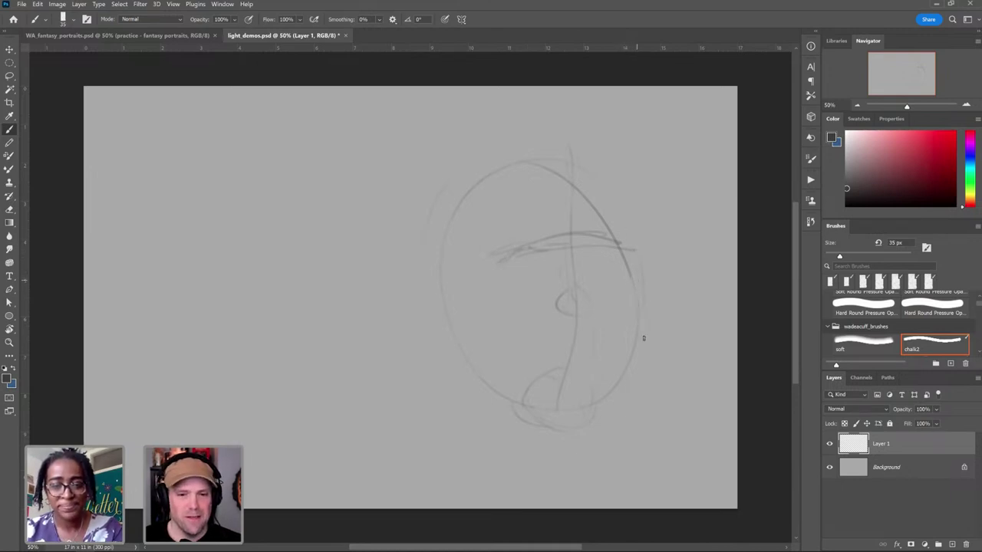
pyautogui.moveTo(630, 255)
pyautogui.mouseDown()
pyautogui.moveTo(631, 352)
pyautogui.moveTo(635, 303)
pyautogui.moveTo(612, 399)
pyautogui.mouseUp()
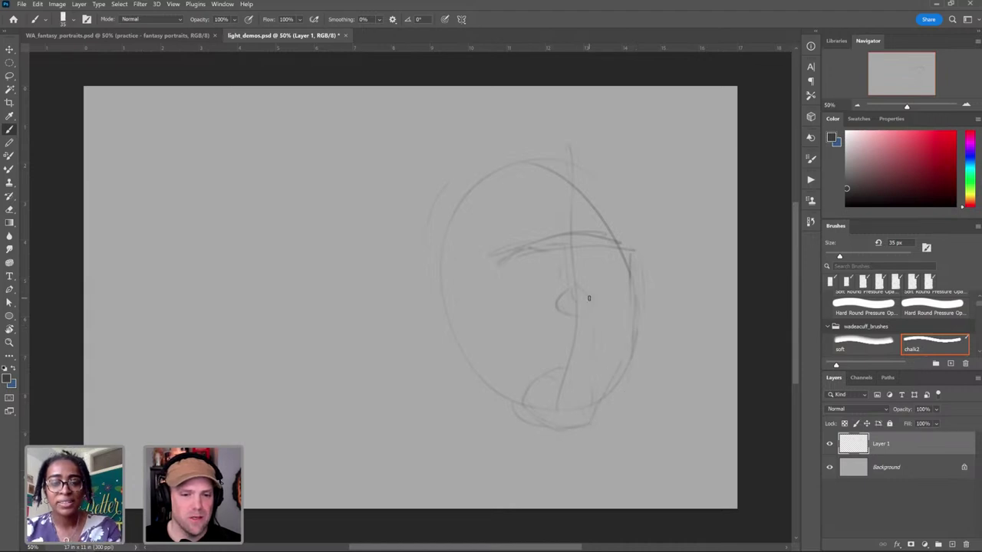
# Step: Rework the far forehead contour and sketch the far eye line and the mouth line on the head
pyautogui.moveTo(630, 247); pyautogui.dragTo(623, 216)
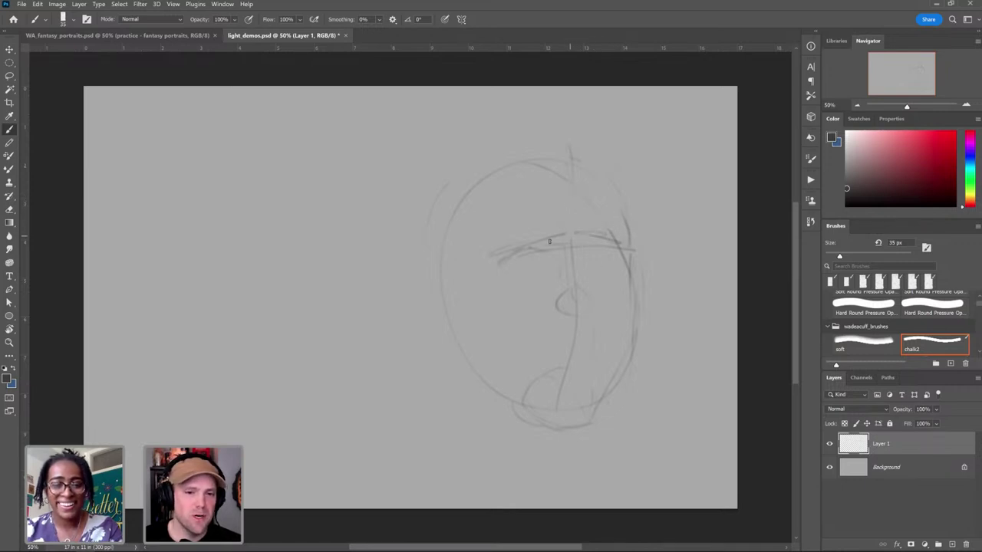
pyautogui.moveTo(582, 258); pyautogui.dragTo(618, 252)
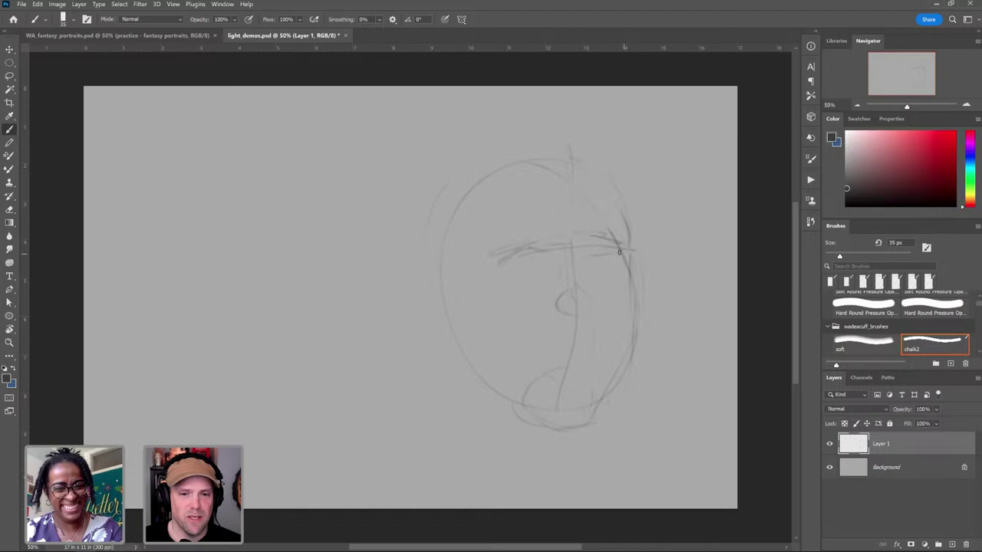
pyautogui.moveTo(537, 360); pyautogui.dragTo(602, 359)
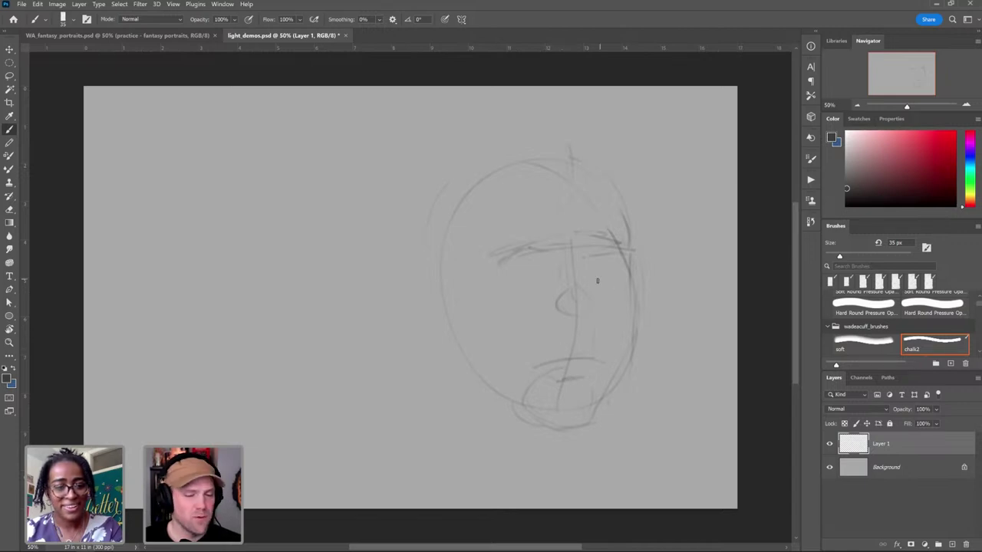
# Step: Sketch the near eye socket and upper lid lines, and redraw the rounded nose tip
pyautogui.moveTo(537, 258); pyautogui.dragTo(494, 281)
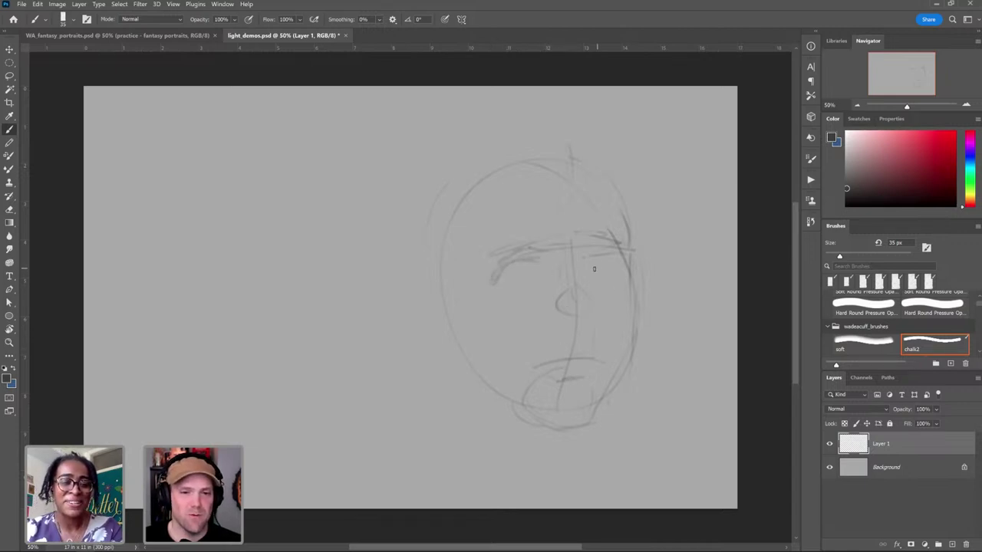
pyautogui.hotkey('ctrl', 'z')
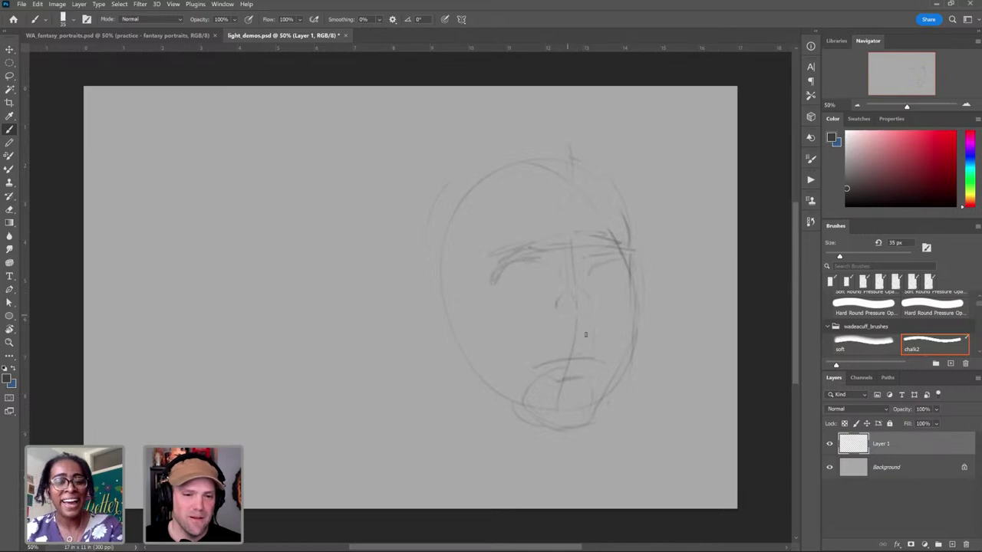
pyautogui.moveTo(576, 295); pyautogui.dragTo(581, 299)
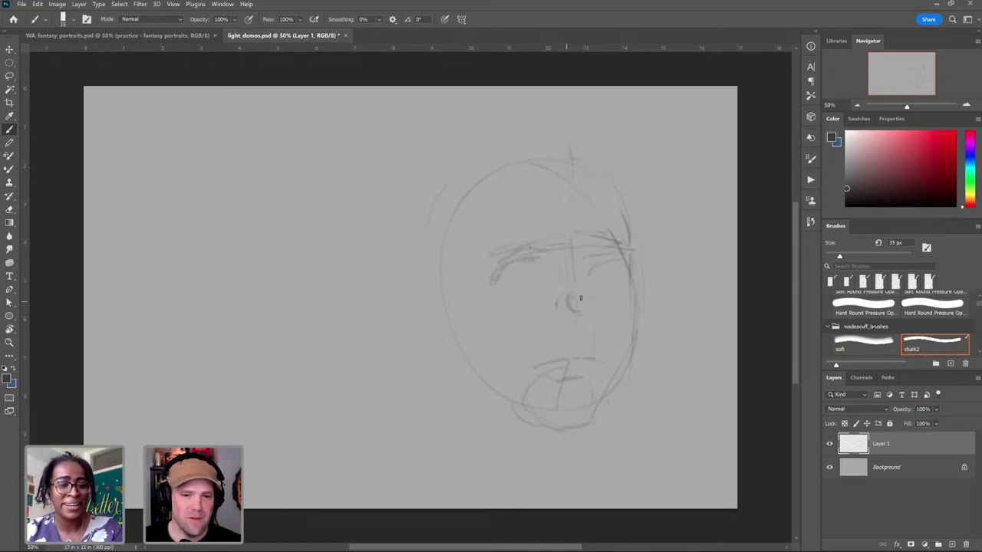
pyautogui.moveTo(502, 273); pyautogui.dragTo(553, 273)
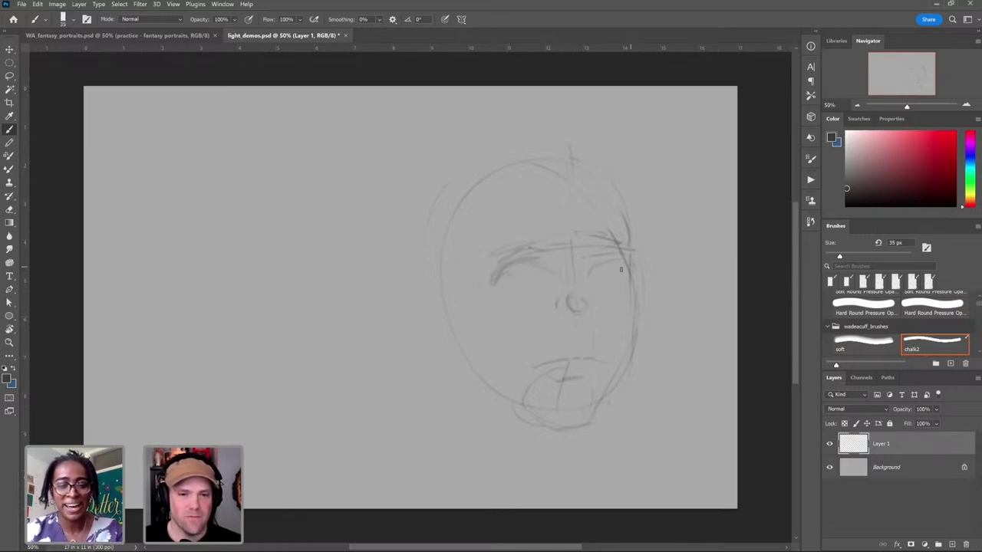
# Step: Stretch the head sketch horizontally to about 108% width with Free Transform, extending the back of the head outward
pyautogui.hotkey('ctrl', 't')
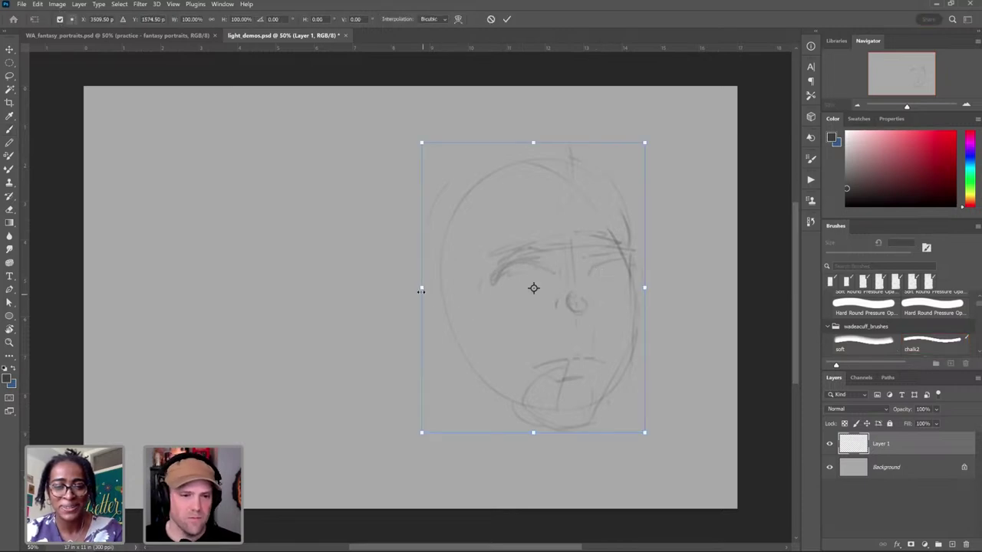
pyautogui.moveTo(421, 291); pyautogui.dragTo(401, 286)
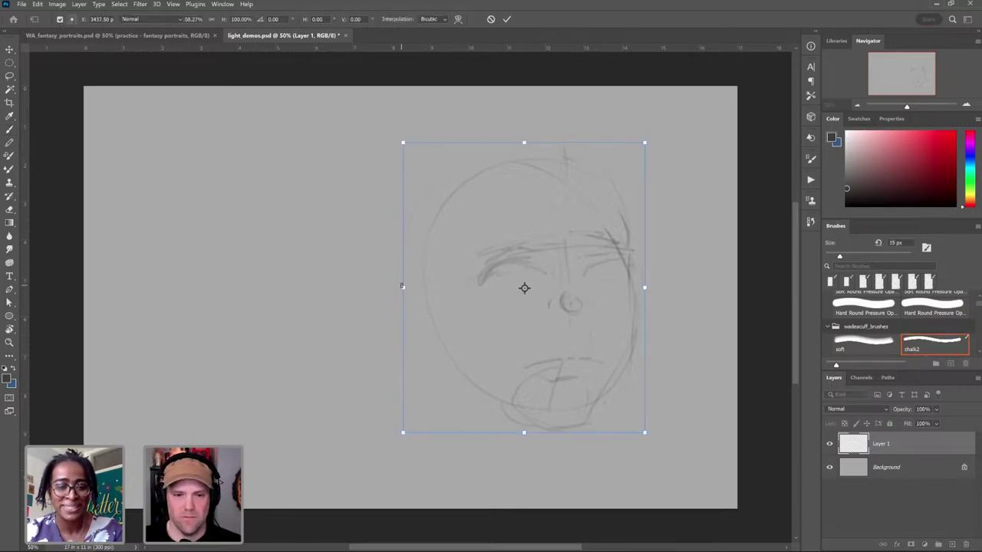
pyautogui.press('Return')
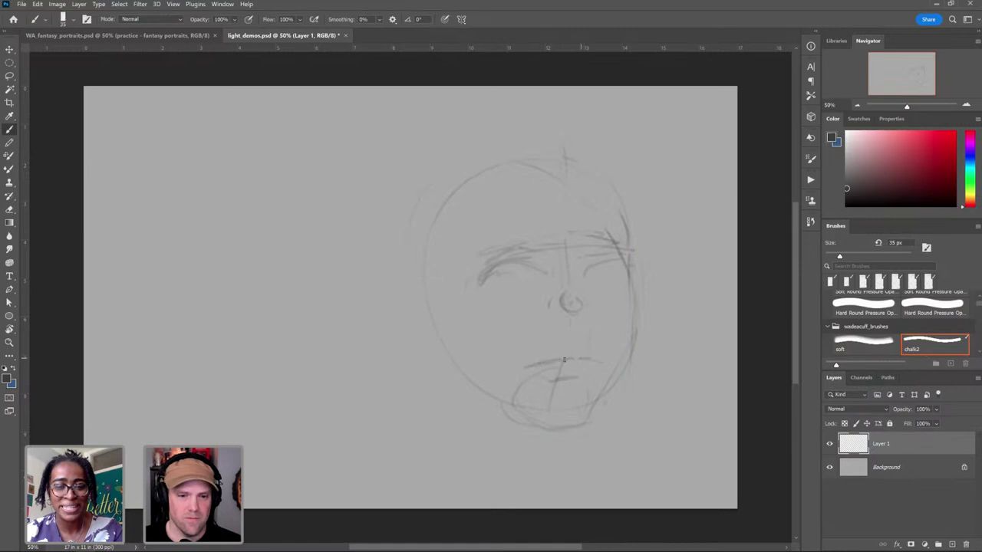
# Step: Darken the mouth line and the lower chin contour of the head sketch
pyautogui.moveTo(543, 364); pyautogui.dragTo(601, 361)
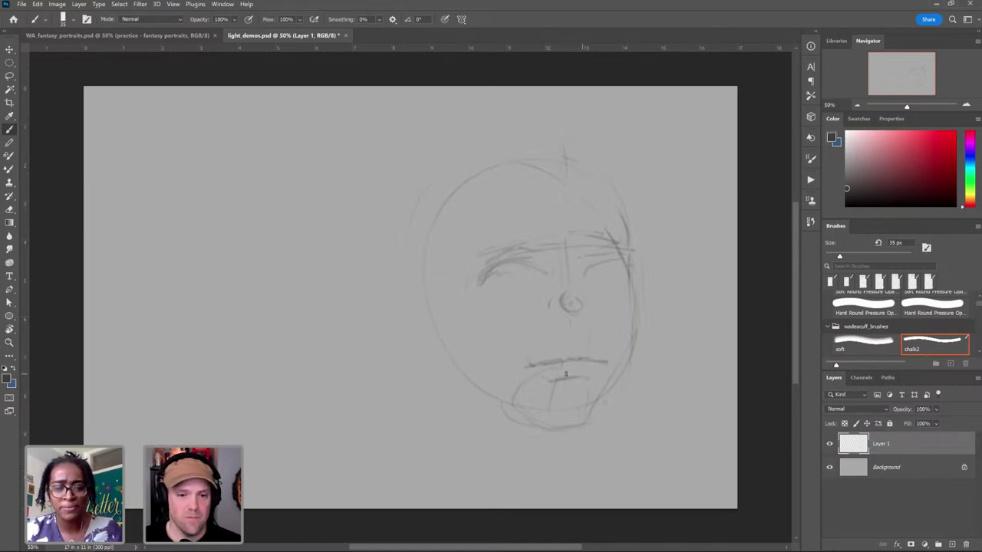
pyautogui.moveTo(511, 406)
pyautogui.mouseDown()
pyautogui.moveTo(537, 425)
pyautogui.moveTo(564, 427)
pyautogui.moveTo(598, 405)
pyautogui.mouseUp()
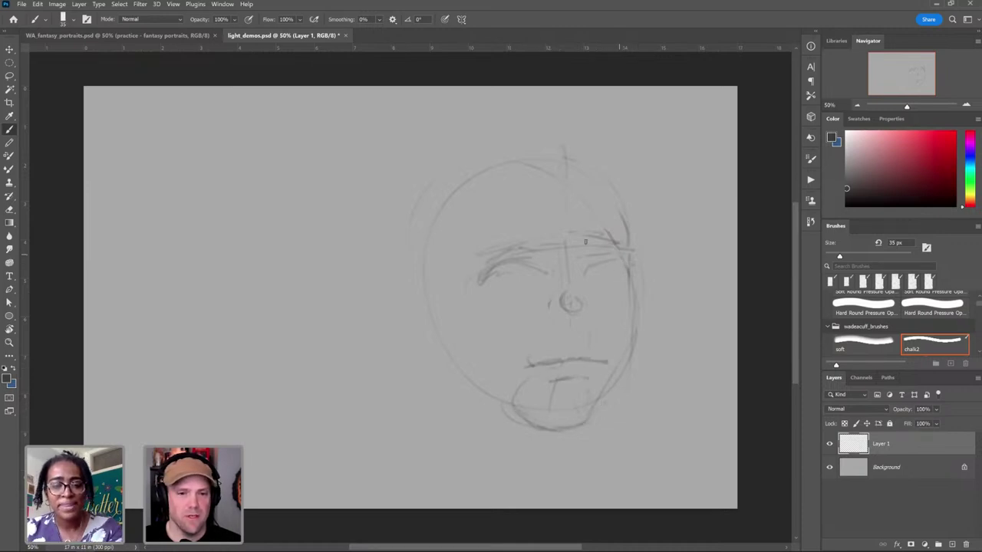
# Step: Enlarge the brush to 70 px and clear the brow guide lines above the eyes
pyautogui.press(']')
pyautogui.press(']')
pyautogui.press(']')
pyautogui.press(']')
pyautogui.press(']')
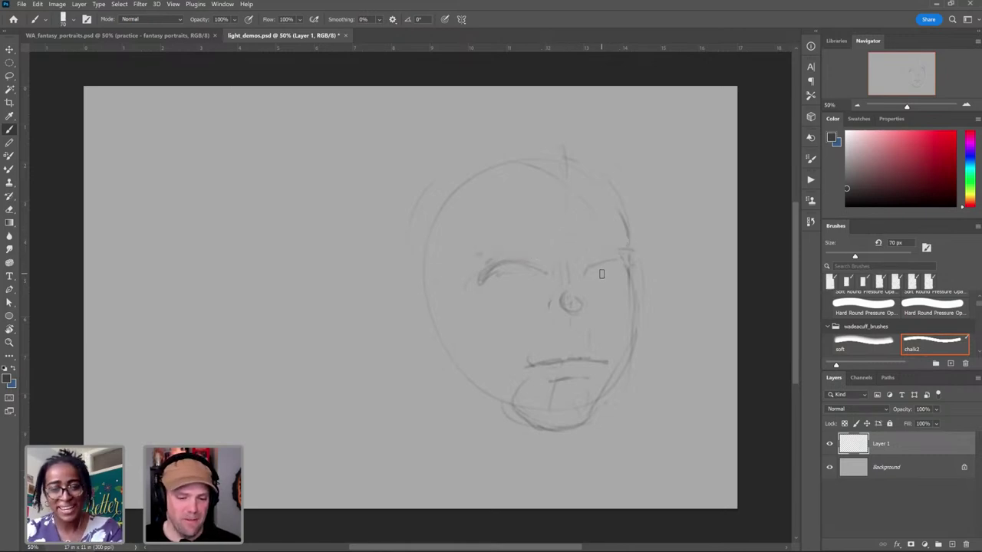
# Step: Reduce the brush to 40 px and refine the nose tip and near nostril
pyautogui.press('[')
pyautogui.press('[')
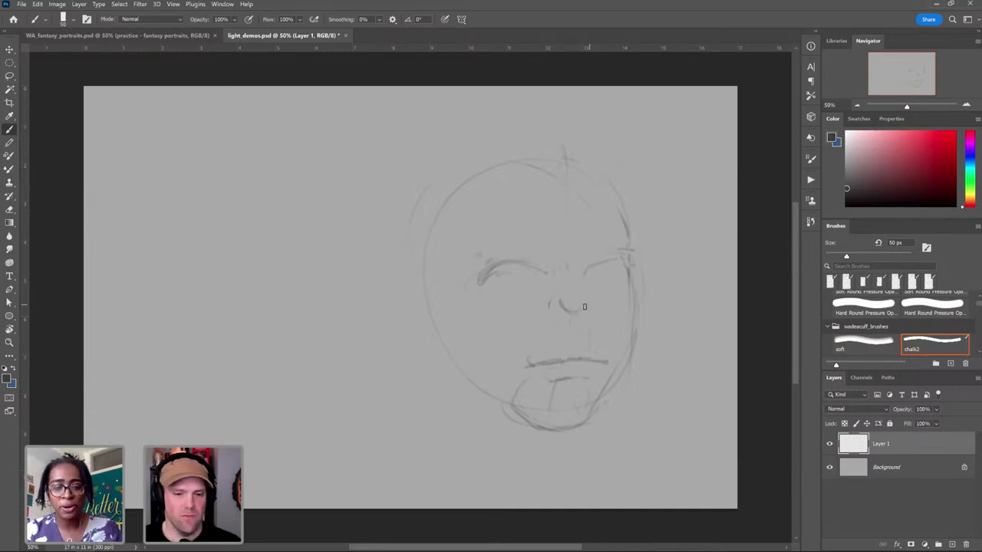
pyautogui.press('[')
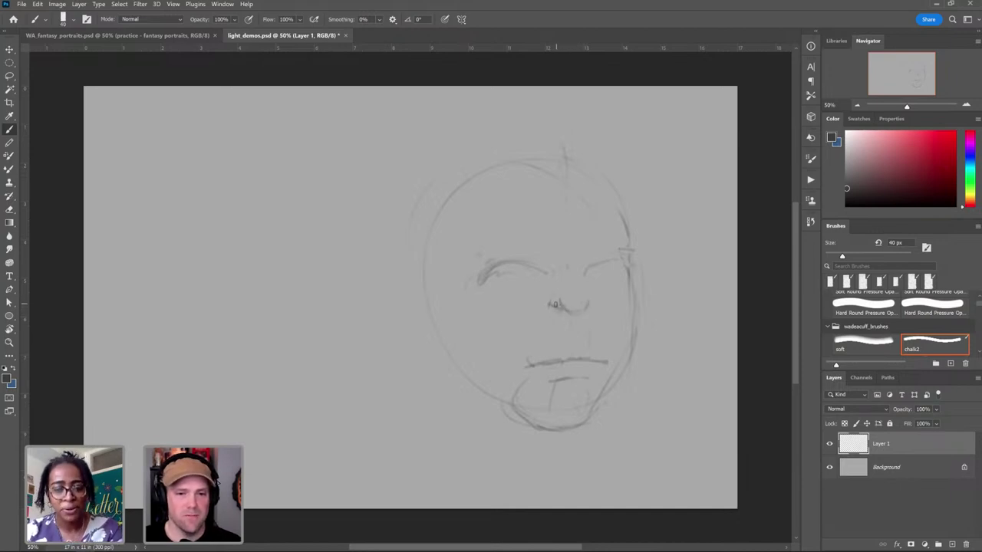
# Step: Define the far nostril, darken the mouth line and draw an upward-pointing tusk near each mouth corner
pyautogui.moveTo(592, 295); pyautogui.dragTo(589, 307)
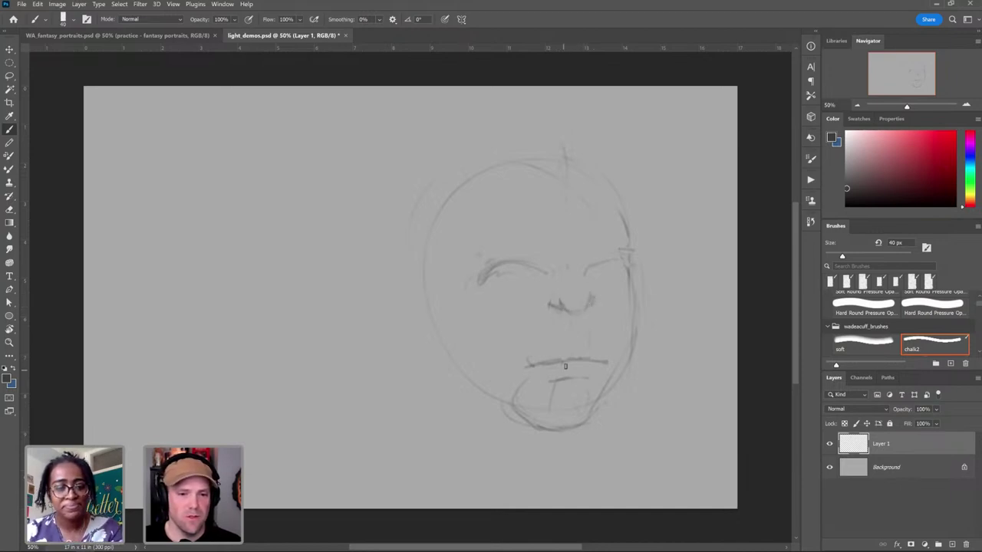
pyautogui.moveTo(539, 364)
pyautogui.mouseDown()
pyautogui.moveTo(522, 370)
pyautogui.moveTo(608, 362)
pyautogui.mouseUp()
pyautogui.moveTo(535, 354); pyautogui.dragTo(537, 367)
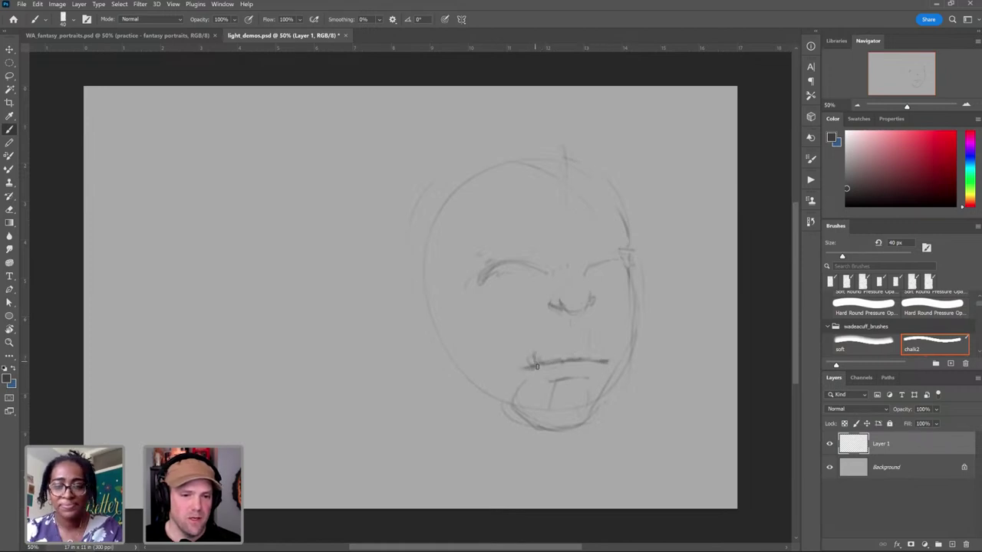
pyautogui.moveTo(596, 345)
pyautogui.mouseDown()
pyautogui.moveTo(597, 362)
pyautogui.moveTo(571, 356)
pyautogui.moveTo(596, 348)
pyautogui.mouseUp()
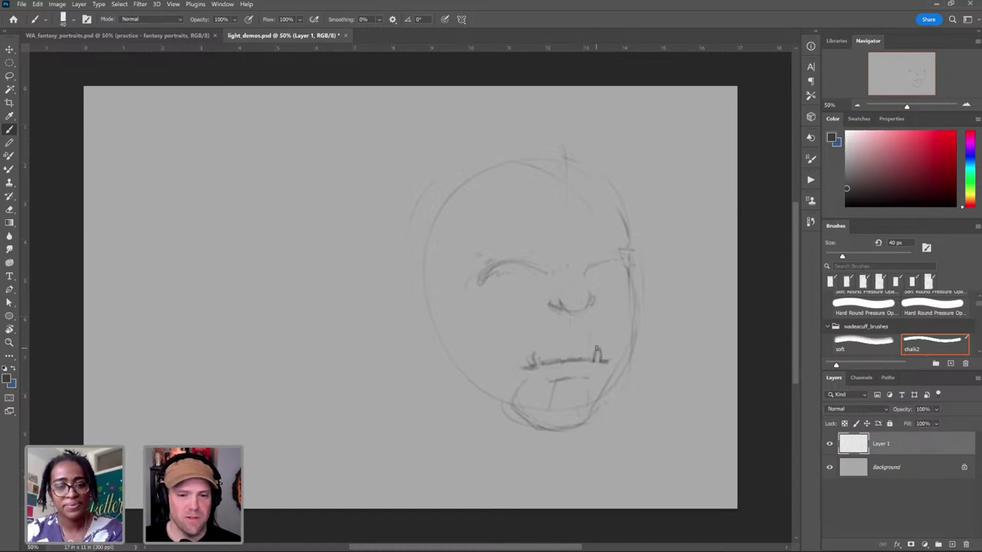
pyautogui.moveTo(537, 355); pyautogui.dragTo(542, 365)
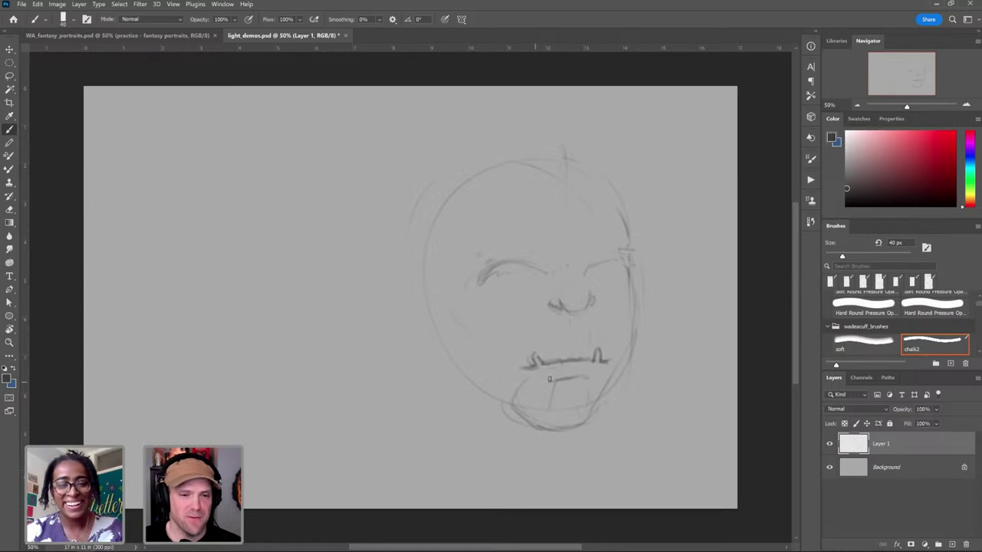
# Step: Darken the far cheek and jaw contour and draw the upper eyelid lines of both eyes
pyautogui.moveTo(638, 282); pyautogui.dragTo(618, 385)
pyautogui.moveTo(489, 283); pyautogui.dragTo(535, 270)
pyautogui.moveTo(614, 265)
pyautogui.mouseDown()
pyautogui.moveTo(590, 273)
pyautogui.moveTo(615, 266)
pyautogui.mouseUp()
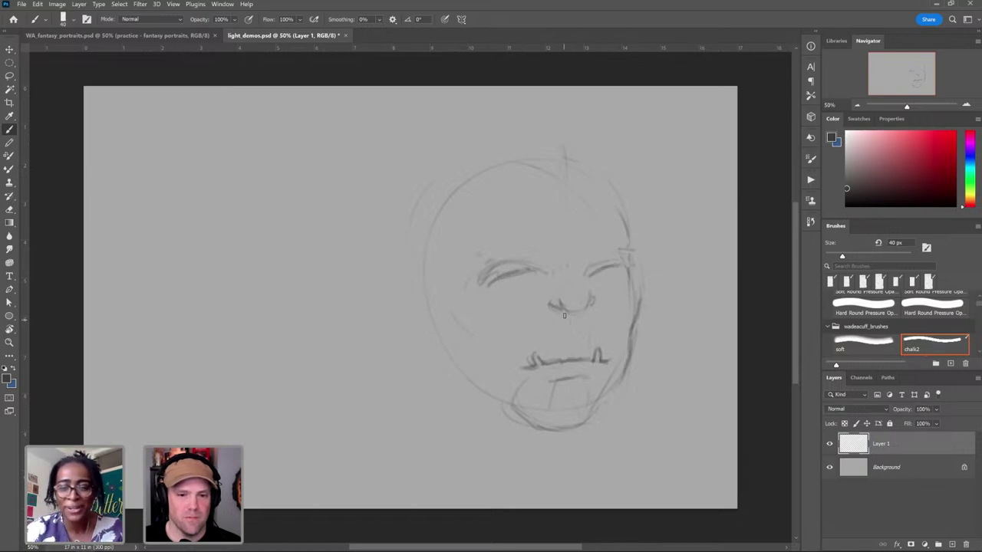
# Step: Darken the underside and wings of the nose and draw the folds running down to both mouth corners
pyautogui.moveTo(558, 305)
pyautogui.mouseDown()
pyautogui.moveTo(587, 304)
pyautogui.moveTo(575, 313)
pyautogui.mouseUp()
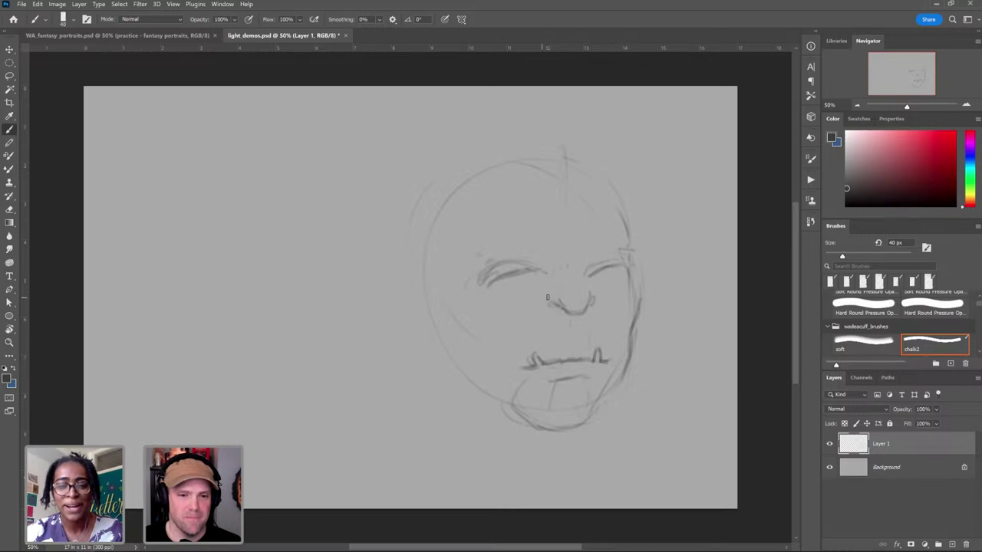
pyautogui.moveTo(547, 294); pyautogui.dragTo(596, 301)
pyautogui.moveTo(534, 309); pyautogui.dragTo(519, 354)
pyautogui.moveTo(612, 316); pyautogui.dragTo(609, 345)
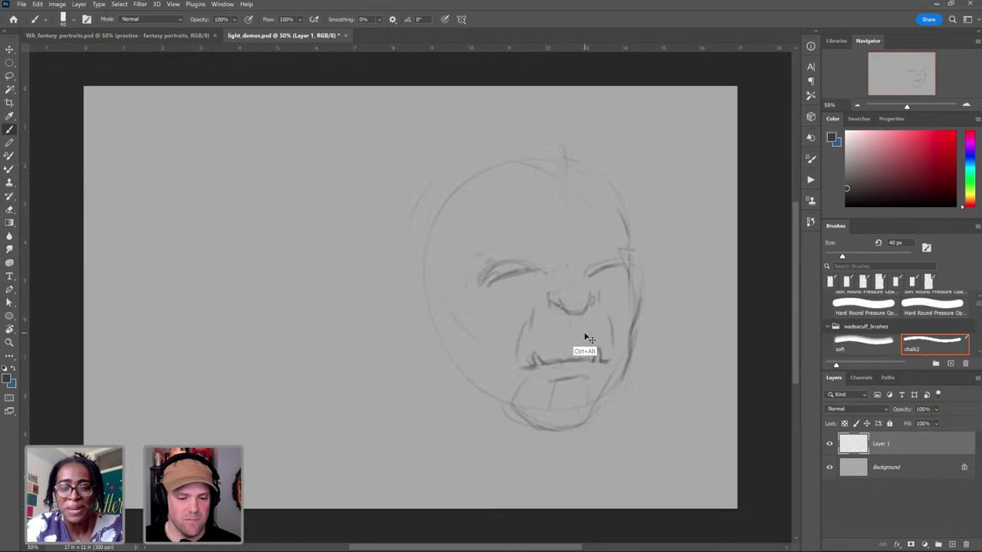
# Step: Flip the canvas view horizontally and darken the forehead contour from the far brow up to the crown
pyautogui.hotkey('ctrl', 'alt', 'h')
pyautogui.moveTo(418, 291)
pyautogui.mouseDown()
pyautogui.moveTo(640, 294)
pyautogui.moveTo(614, 281)
pyautogui.mouseUp()
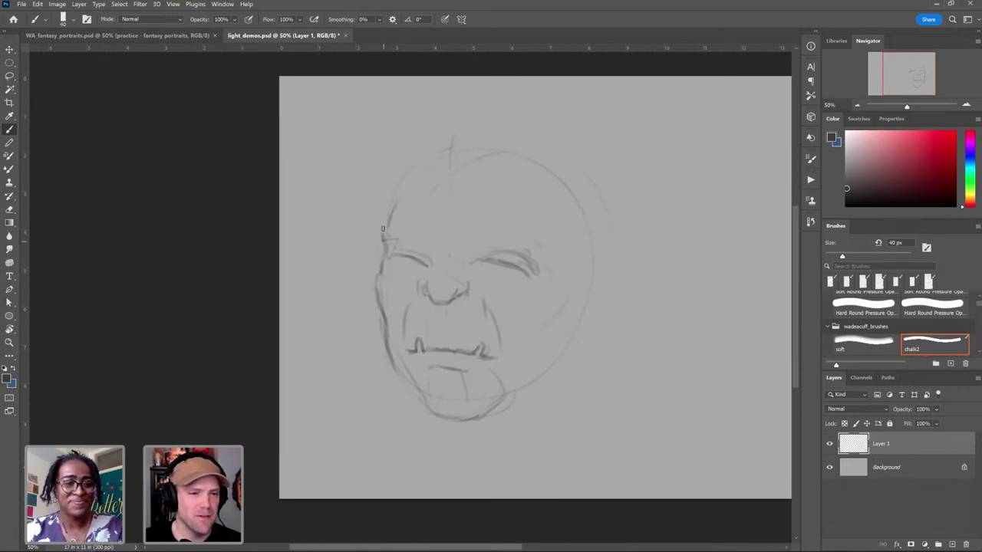
pyautogui.moveTo(382, 236)
pyautogui.mouseDown()
pyautogui.moveTo(392, 193)
pyautogui.moveTo(417, 162)
pyautogui.mouseUp()
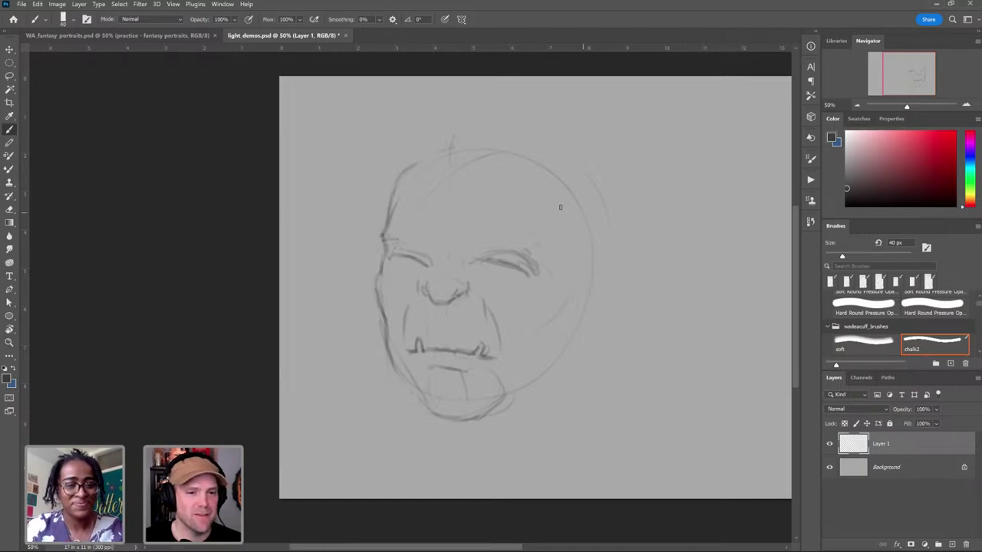
pyautogui.moveTo(398, 197); pyautogui.dragTo(464, 146)
# Step: Sketch a raised tuft of hair on top of the head, from the front hairline toward the back
pyautogui.moveTo(438, 179)
pyautogui.mouseDown()
pyautogui.moveTo(483, 113)
pyautogui.moveTo(445, 181)
pyautogui.mouseUp()
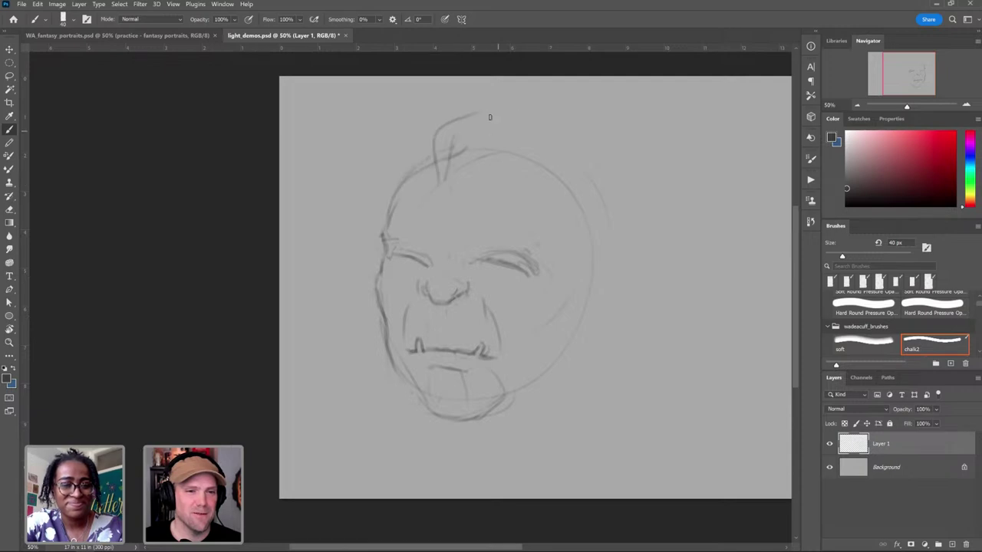
pyautogui.moveTo(488, 115); pyautogui.dragTo(534, 114)
pyautogui.moveTo(552, 150); pyautogui.dragTo(558, 164)
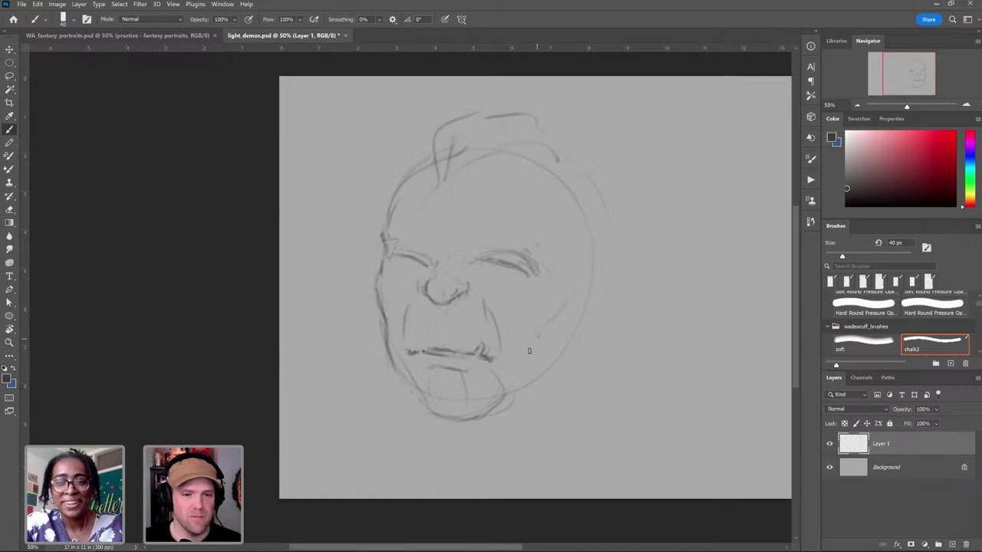
# Step: Draw the near cheek line angling toward the jaw and the curved hairline across the upper forehead
pyautogui.moveTo(546, 322); pyautogui.dragTo(527, 354)
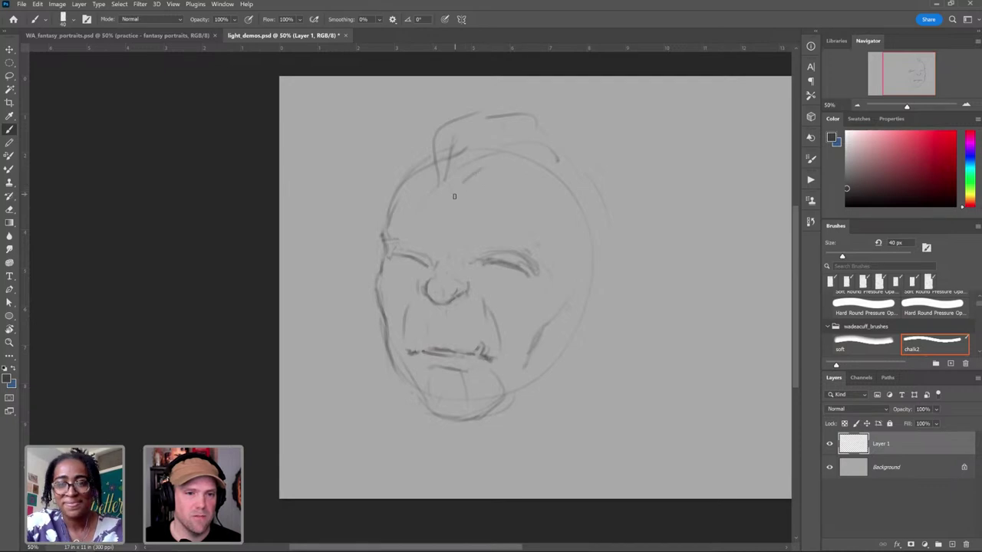
pyautogui.moveTo(455, 189); pyautogui.dragTo(497, 163)
pyautogui.moveTo(539, 151); pyautogui.dragTo(562, 159)
# Step: Sketch long pointed ears on both sides of the head, the near one extending well outward
pyautogui.moveTo(581, 264)
pyautogui.mouseDown()
pyautogui.moveTo(694, 241)
pyautogui.moveTo(664, 275)
pyautogui.mouseUp()
pyautogui.moveTo(589, 338); pyautogui.dragTo(625, 312)
pyautogui.moveTo(383, 232)
pyautogui.mouseDown()
pyautogui.moveTo(347, 225)
pyautogui.moveTo(375, 269)
pyautogui.mouseUp()
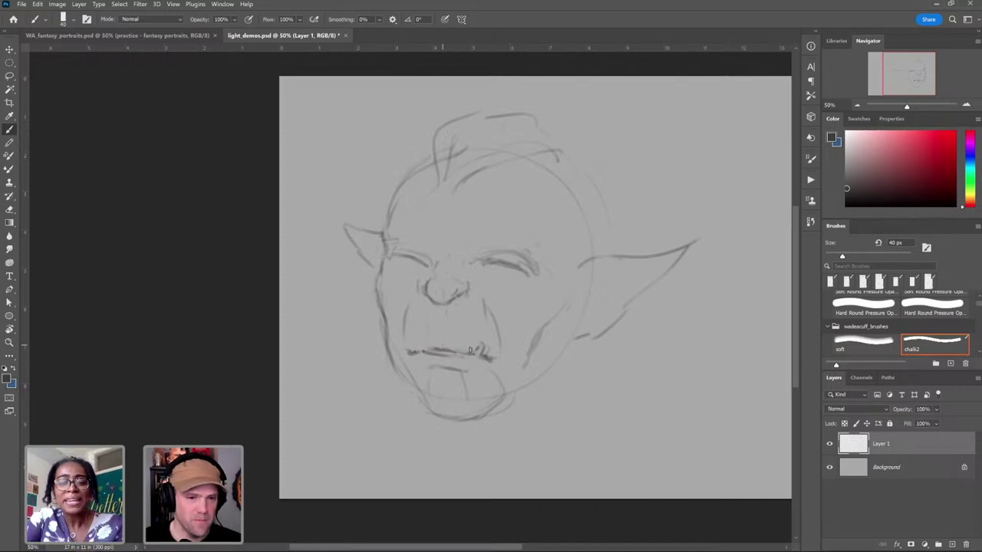
# Step: Strengthen the tusks and the jawline around the chin, and define the corners and surrounding creases of both eyes
pyautogui.moveTo(411, 351)
pyautogui.mouseDown()
pyautogui.moveTo(415, 340)
pyautogui.moveTo(424, 355)
pyautogui.moveTo(404, 376)
pyautogui.moveTo(434, 415)
pyautogui.moveTo(483, 419)
pyautogui.moveTo(544, 374)
pyautogui.mouseUp()
pyautogui.moveTo(399, 256); pyautogui.dragTo(393, 264)
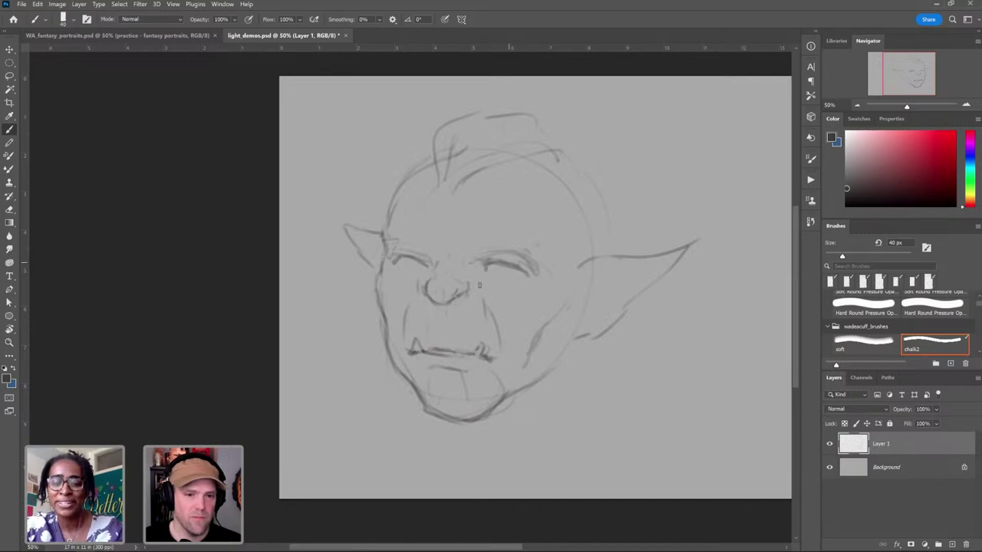
pyautogui.moveTo(389, 264); pyautogui.dragTo(387, 277)
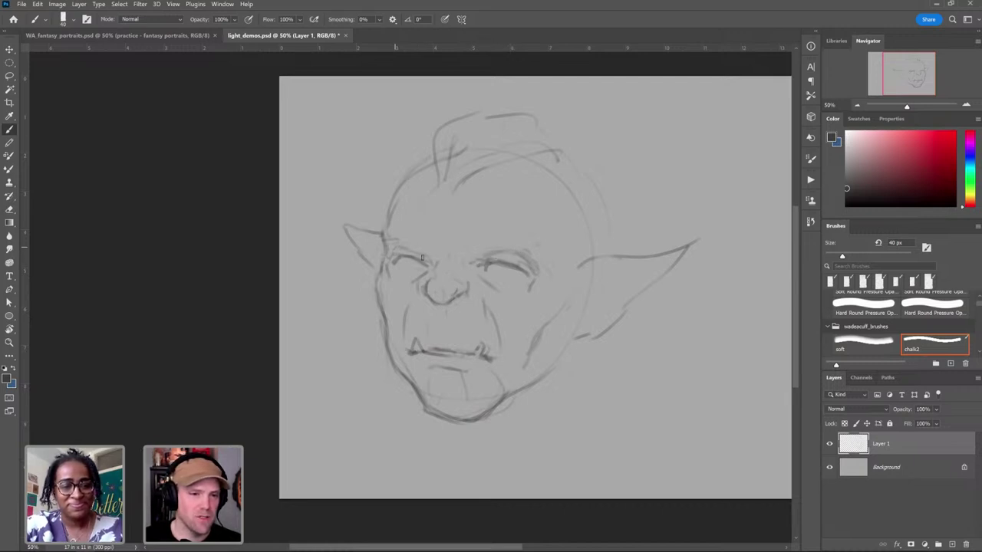
pyautogui.moveTo(459, 256); pyautogui.dragTo(472, 266)
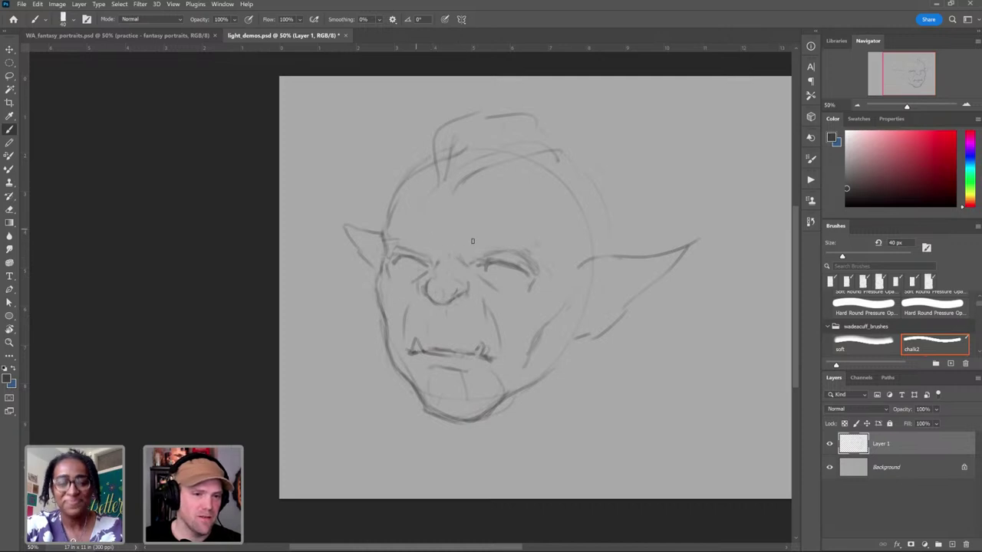
# Step: Add creases above the brows and at the near temple, and outline the back of the hair
pyautogui.moveTo(432, 234); pyautogui.dragTo(460, 238)
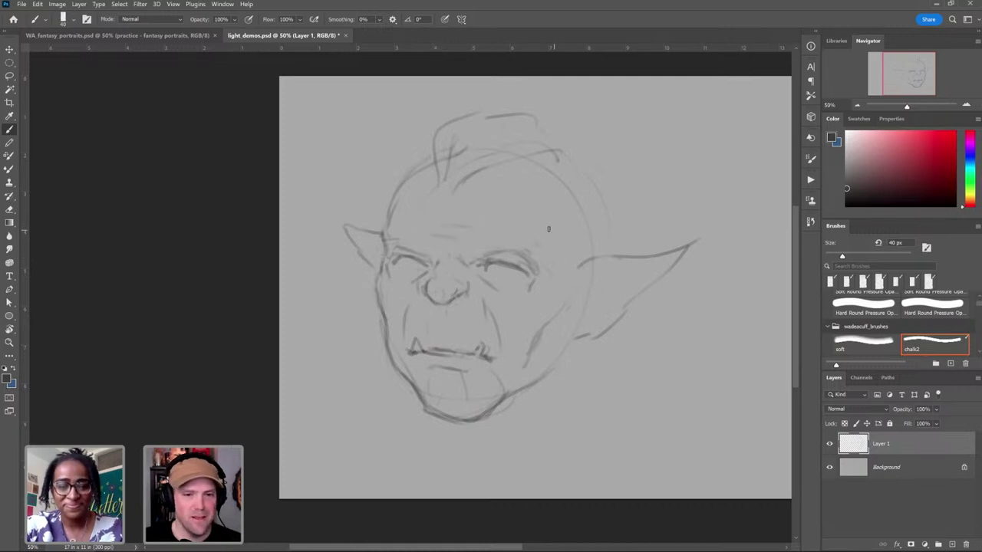
pyautogui.moveTo(547, 221); pyautogui.dragTo(540, 266)
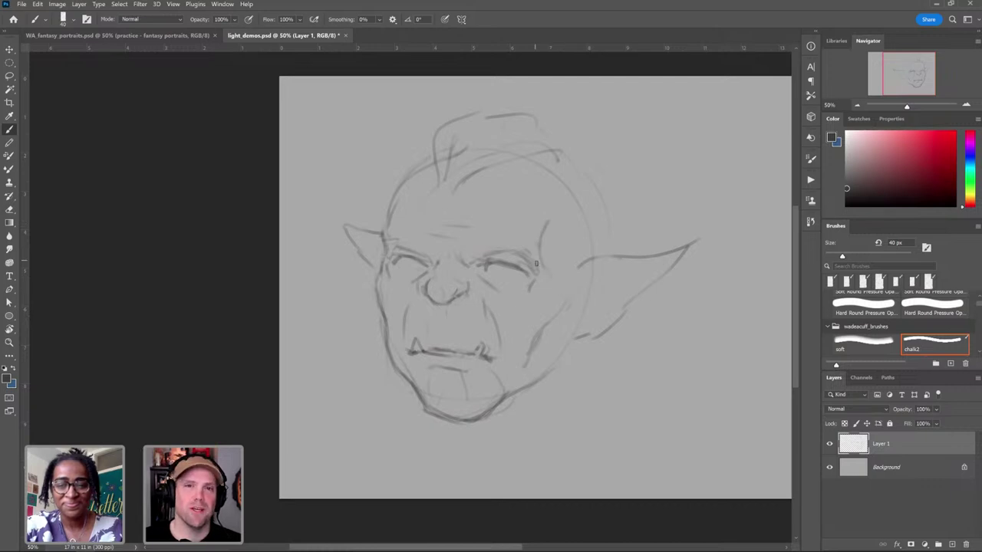
pyautogui.hotkey('ctrl', 'z')
pyautogui.moveTo(546, 224); pyautogui.dragTo(541, 270)
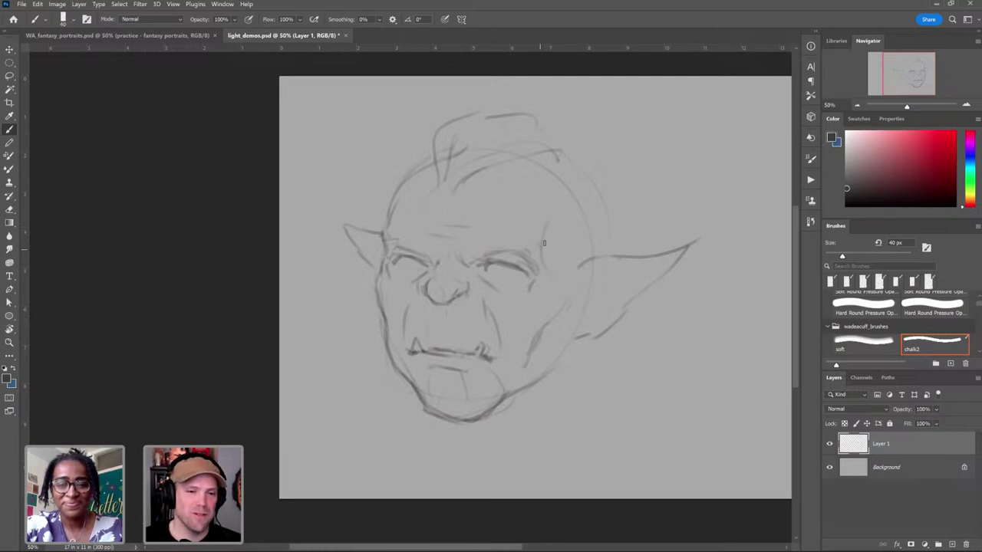
pyautogui.moveTo(566, 146); pyautogui.dragTo(580, 198)
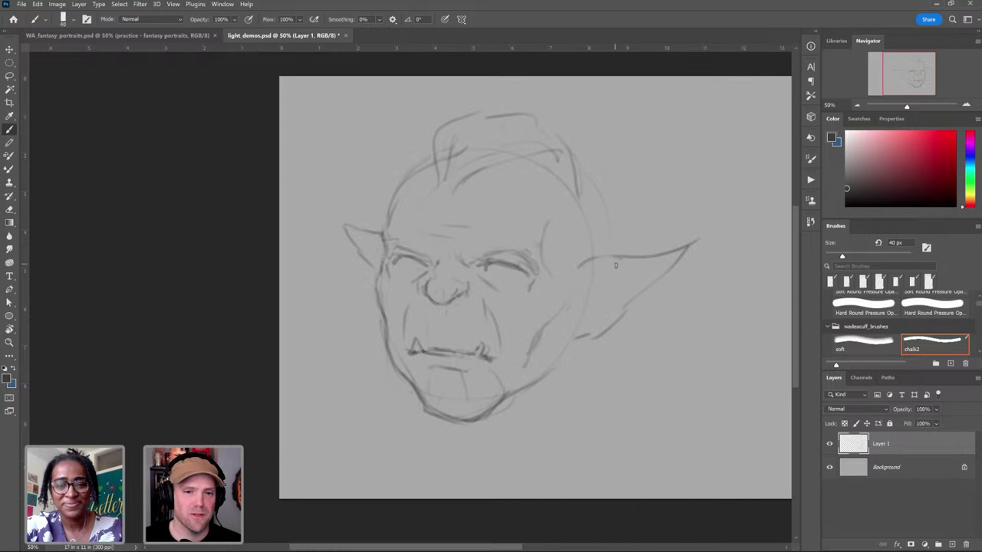
# Step: Draw the inner folds and rim of the near ear and an inner line in the far ear
pyautogui.moveTo(585, 262); pyautogui.dragTo(577, 281)
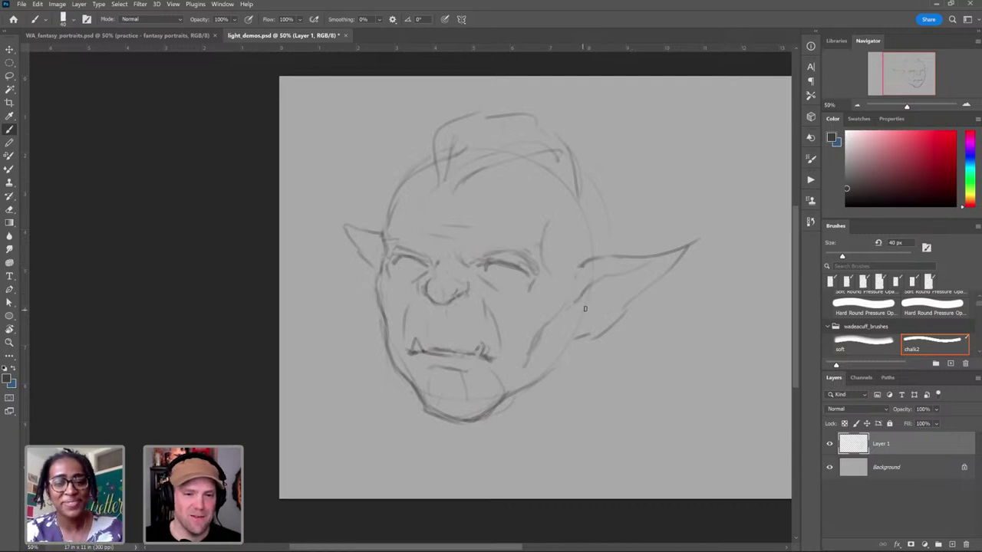
pyautogui.moveTo(584, 298); pyautogui.dragTo(599, 335)
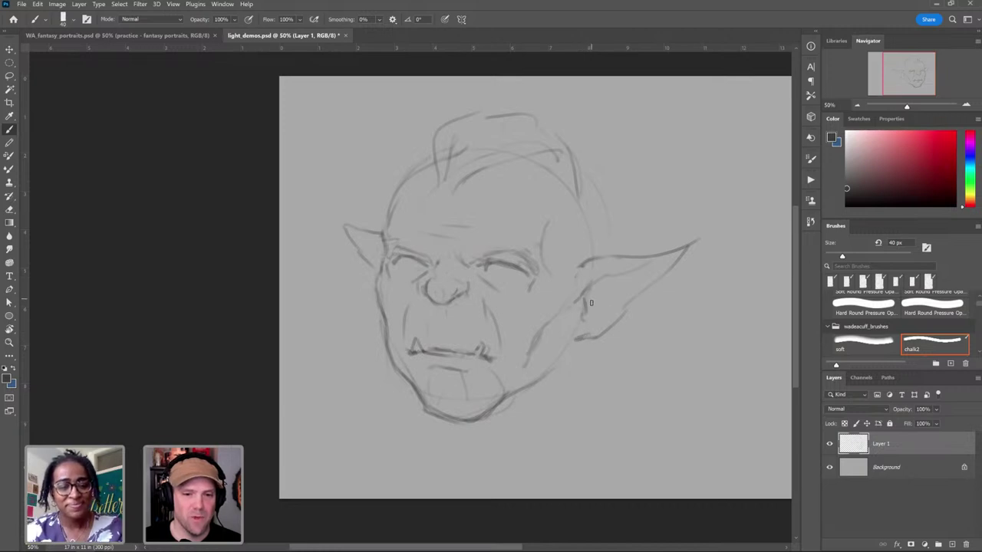
pyautogui.moveTo(619, 279)
pyautogui.mouseDown()
pyautogui.moveTo(606, 299)
pyautogui.moveTo(631, 281)
pyautogui.mouseUp()
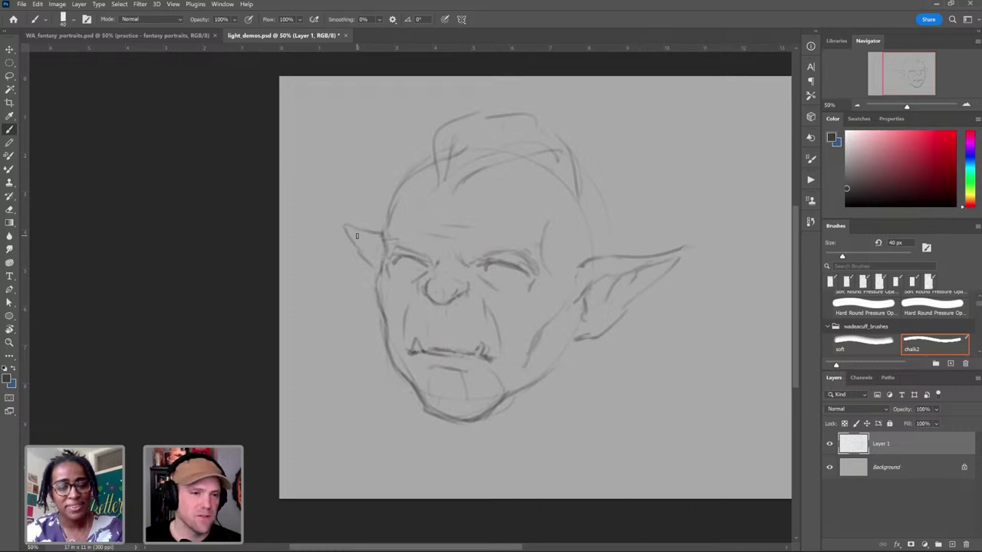
pyautogui.moveTo(358, 236); pyautogui.dragTo(374, 245)
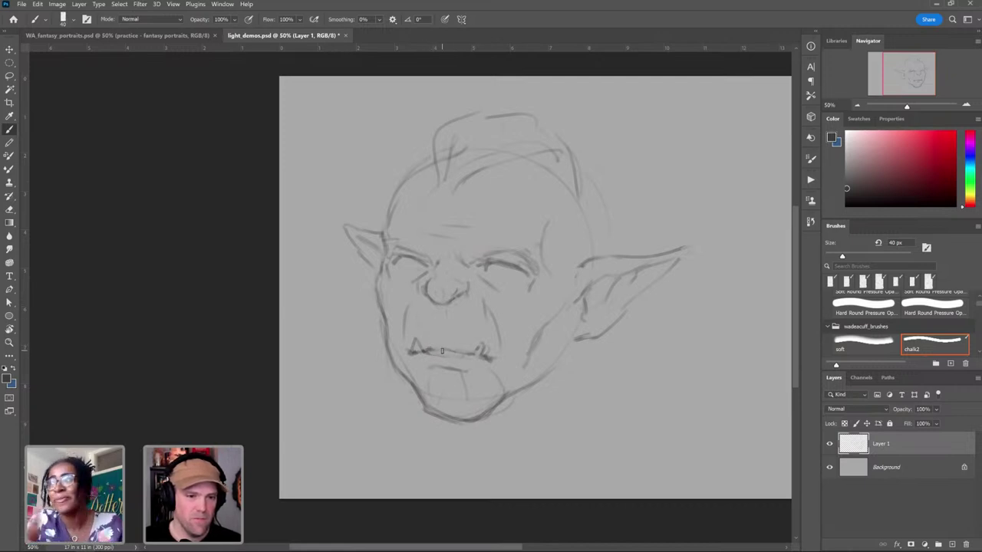
# Step: Thicken the mouth line between the tusks and outline the lower lip and the chin mound beneath it
pyautogui.moveTo(430, 351); pyautogui.dragTo(463, 354)
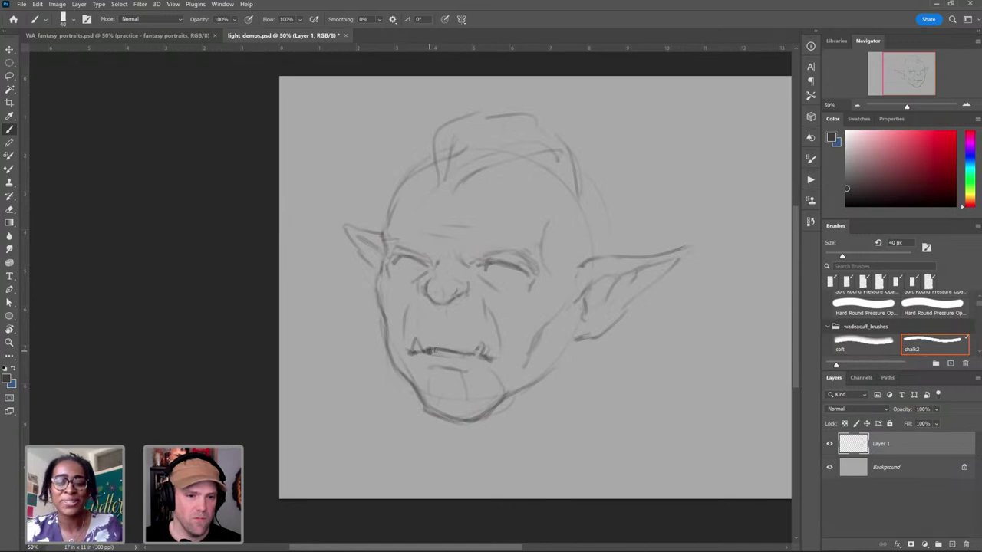
pyautogui.moveTo(458, 355); pyautogui.dragTo(470, 356)
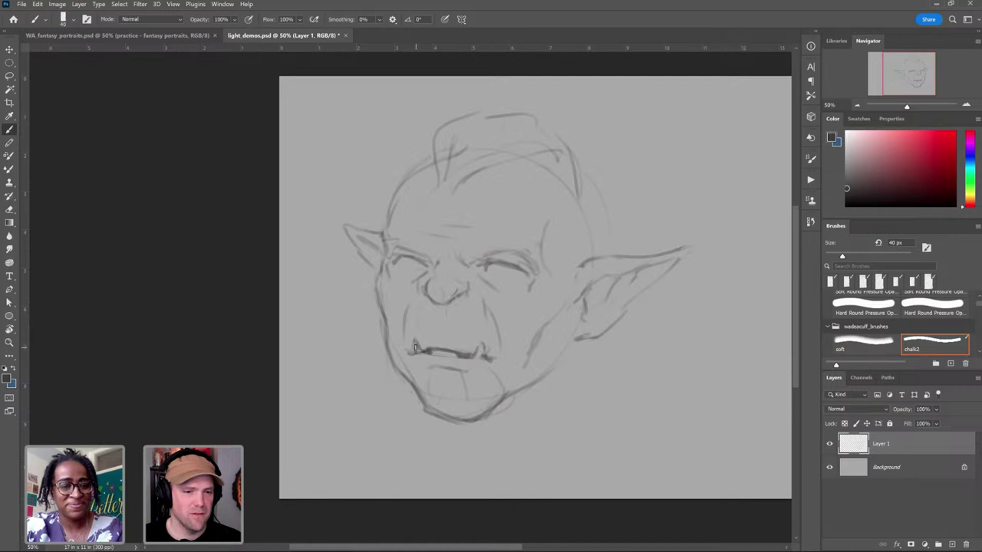
pyautogui.moveTo(415, 348)
pyautogui.mouseDown()
pyautogui.moveTo(424, 388)
pyautogui.moveTo(492, 393)
pyautogui.mouseUp()
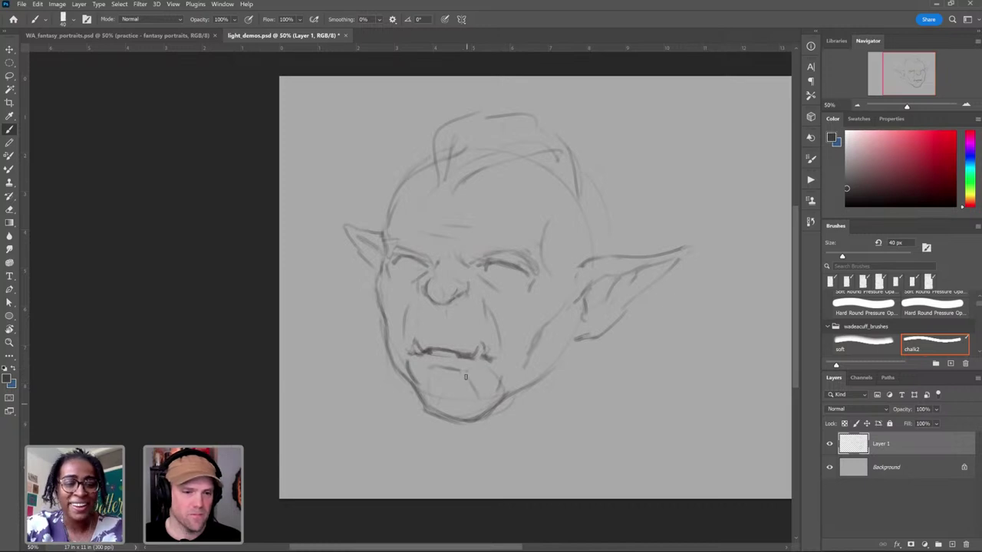
pyautogui.moveTo(426, 367); pyautogui.dragTo(448, 370)
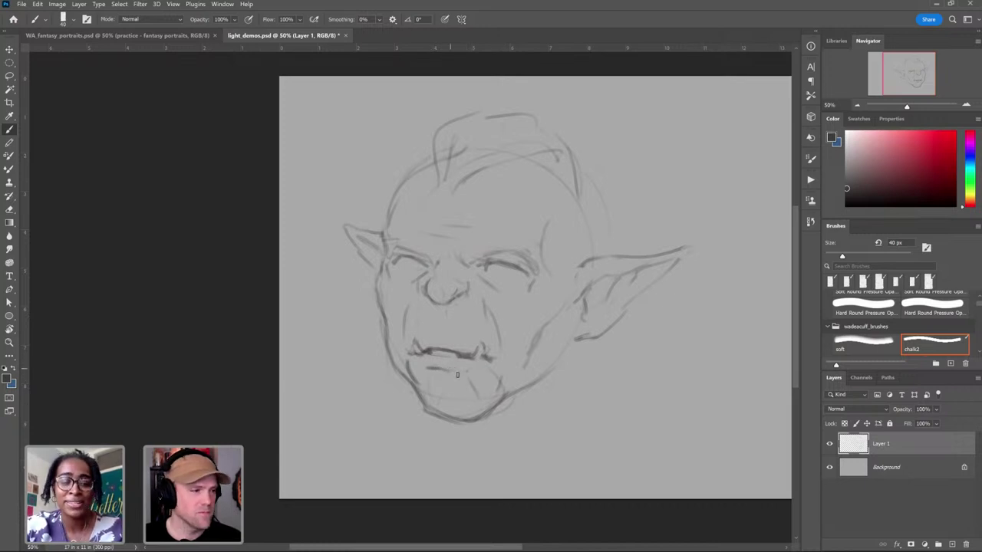
# Step: Add dark pupils to both eyes and darken the back-of-head contour above the near ear
pyautogui.moveTo(403, 260); pyautogui.dragTo(399, 264)
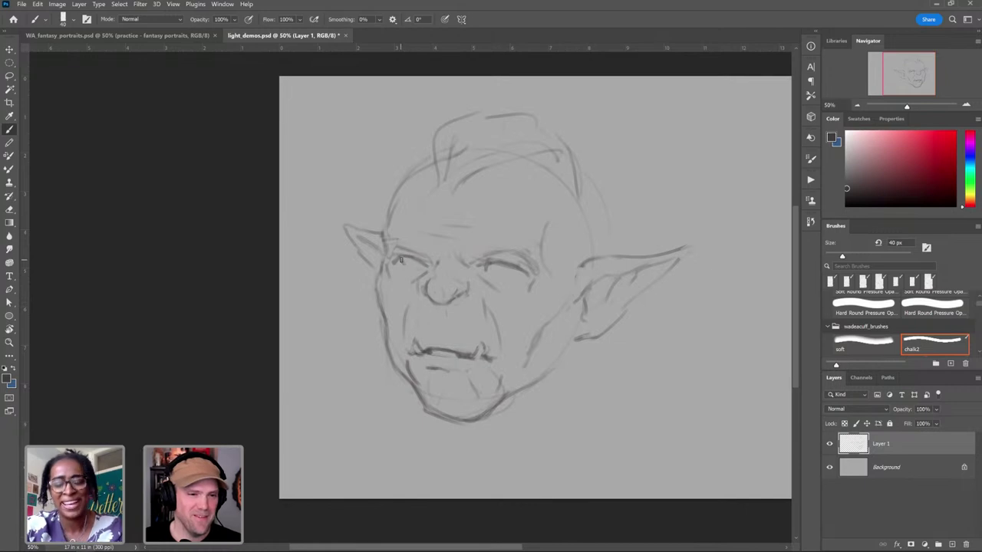
pyautogui.moveTo(494, 265); pyautogui.dragTo(492, 270)
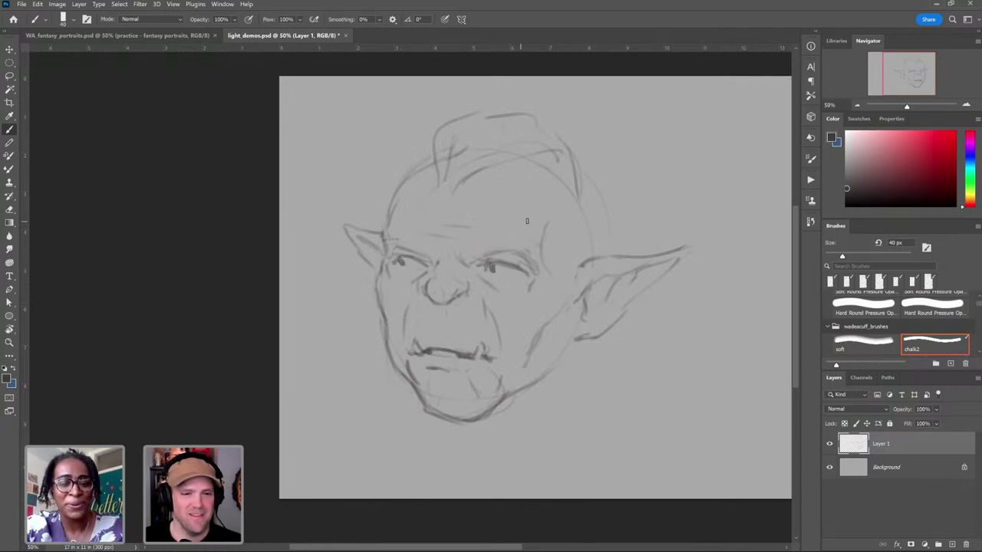
pyautogui.moveTo(585, 189); pyautogui.dragTo(594, 238)
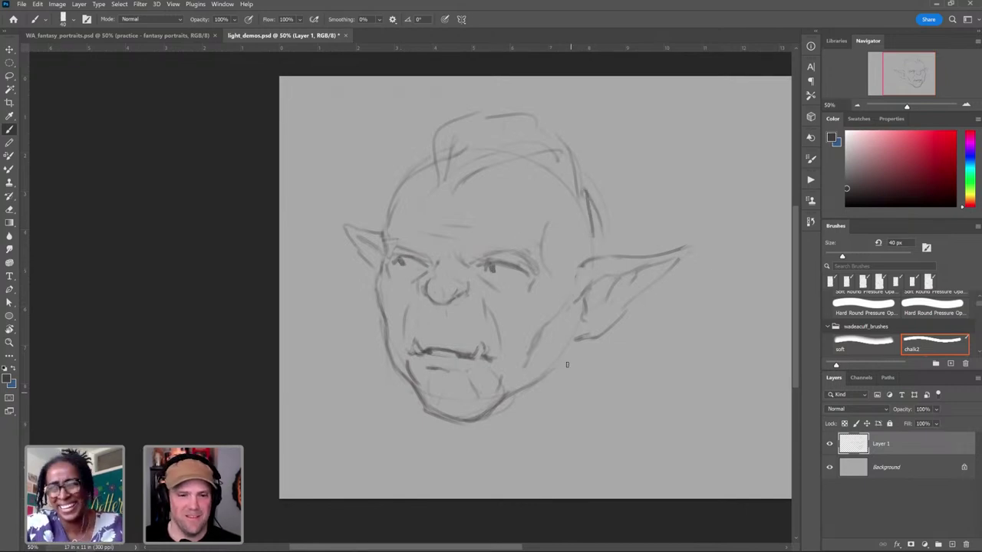
# Step: Sketch the neck below the jaw and near ear, with a V-shaped collar line at its base
pyautogui.moveTo(569, 349); pyautogui.dragTo(551, 431)
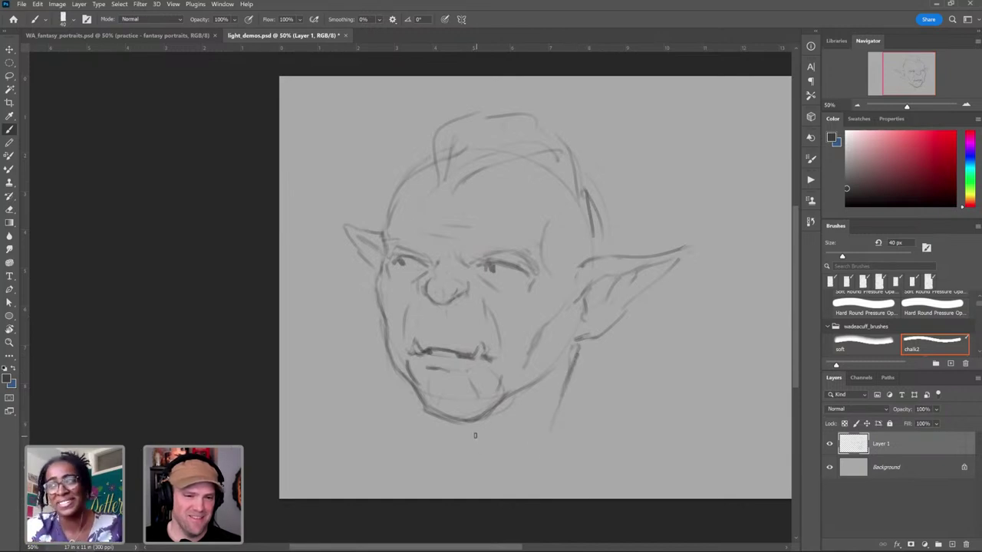
pyautogui.moveTo(437, 415); pyautogui.dragTo(437, 435)
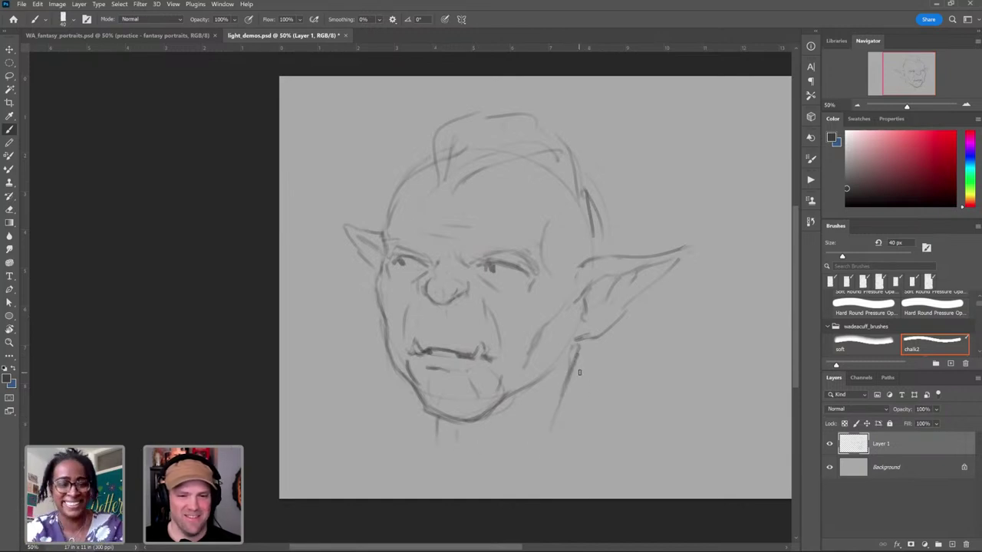
pyautogui.moveTo(578, 371); pyautogui.dragTo(571, 403)
pyautogui.moveTo(436, 418)
pyautogui.mouseDown()
pyautogui.moveTo(427, 429)
pyautogui.moveTo(456, 484)
pyautogui.moveTo(527, 474)
pyautogui.moveTo(590, 445)
pyautogui.mouseUp()
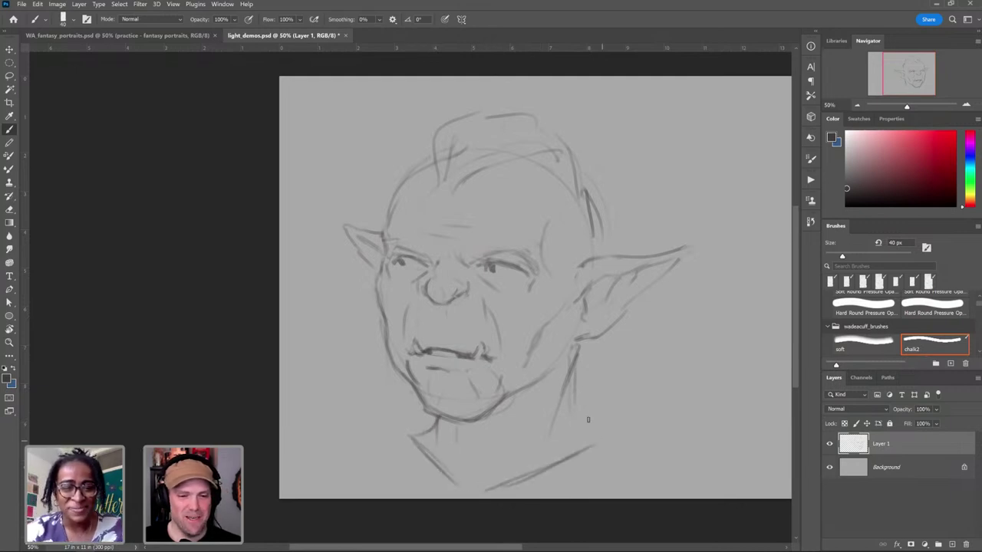
pyautogui.moveTo(575, 388); pyautogui.dragTo(591, 443)
pyautogui.moveTo(624, 330)
pyautogui.mouseDown()
pyautogui.moveTo(478, 328)
pyautogui.moveTo(497, 319)
pyautogui.mouseUp()
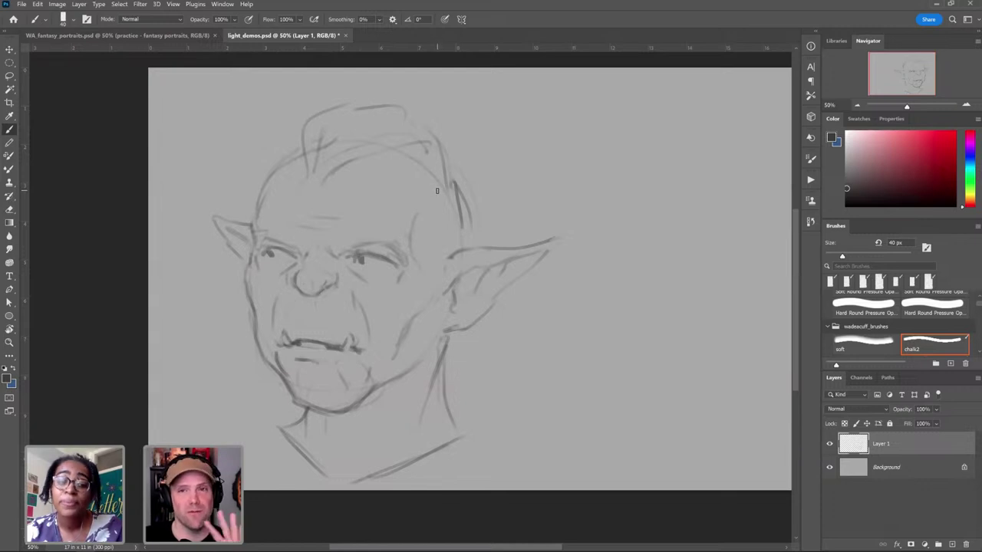
# Step: Flip the canvas view horizontally back and forth to check the head sketch, ending on the unmirrored view
pyautogui.click(173, 3)
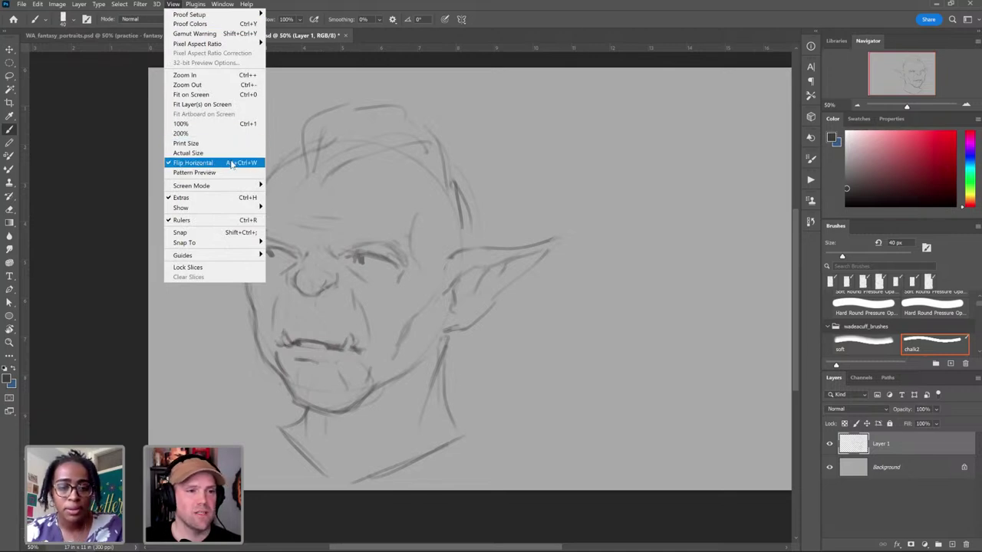
pyautogui.click(650, 148)
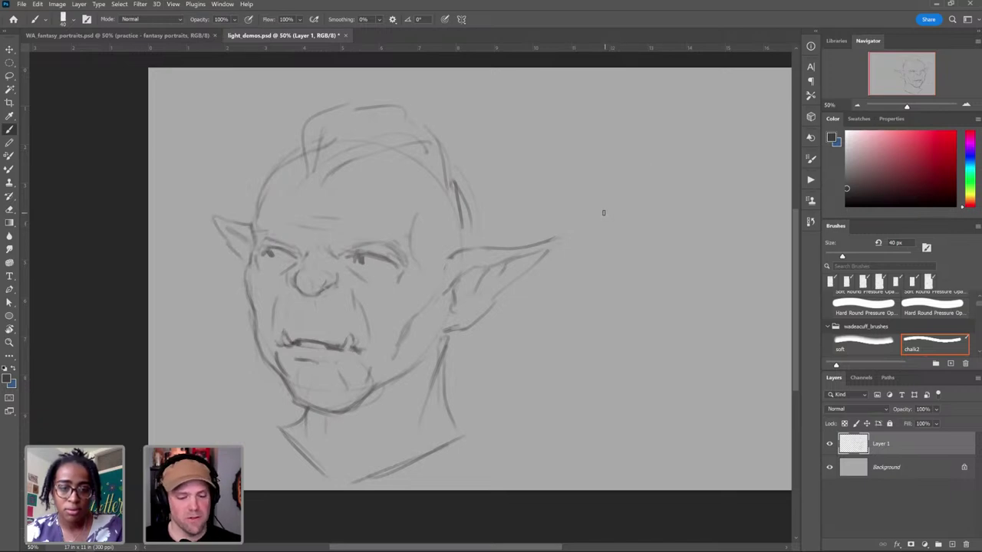
pyautogui.hotkey('ctrl', 'h')
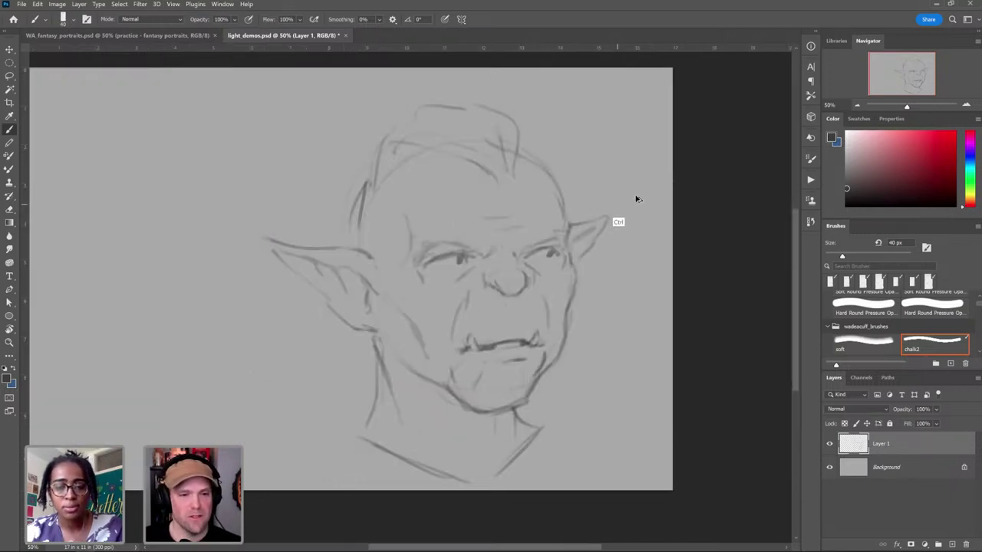
pyautogui.hotkey('ctrl', 'h')
pyautogui.press('h')
pyautogui.press('h')
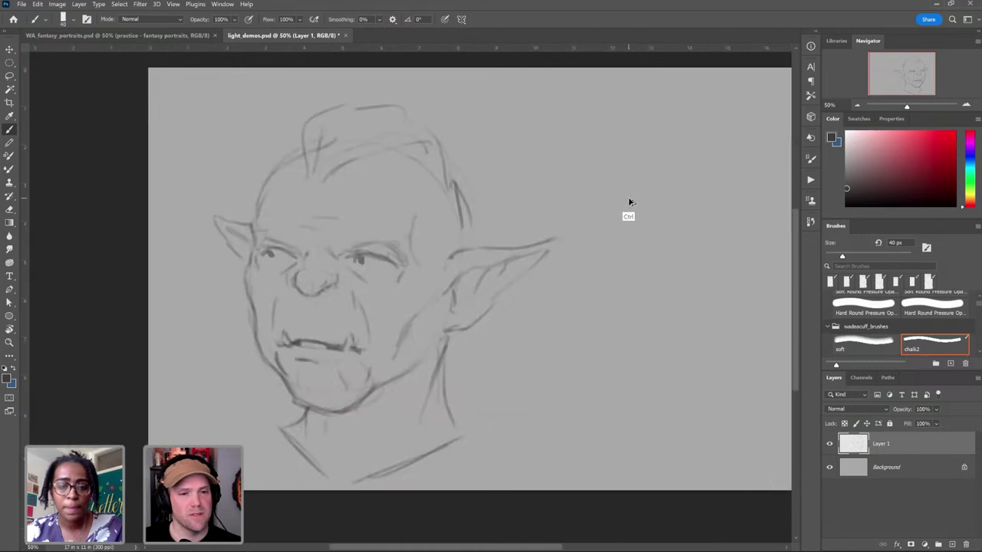
pyautogui.press('h')
pyautogui.moveTo(529, 250); pyautogui.dragTo(625, 244)
# Step: Transform the head sketch to about 100.7% height with about 1.05° horizontal skew, and move it toward the middle of the canvas
pyautogui.press('v')
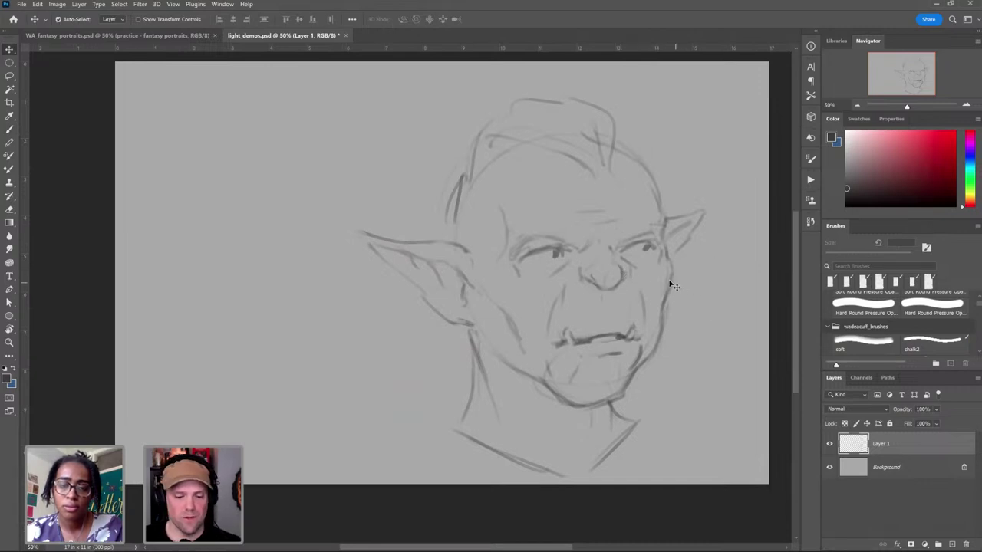
pyautogui.hotkey('ctrl', 't')
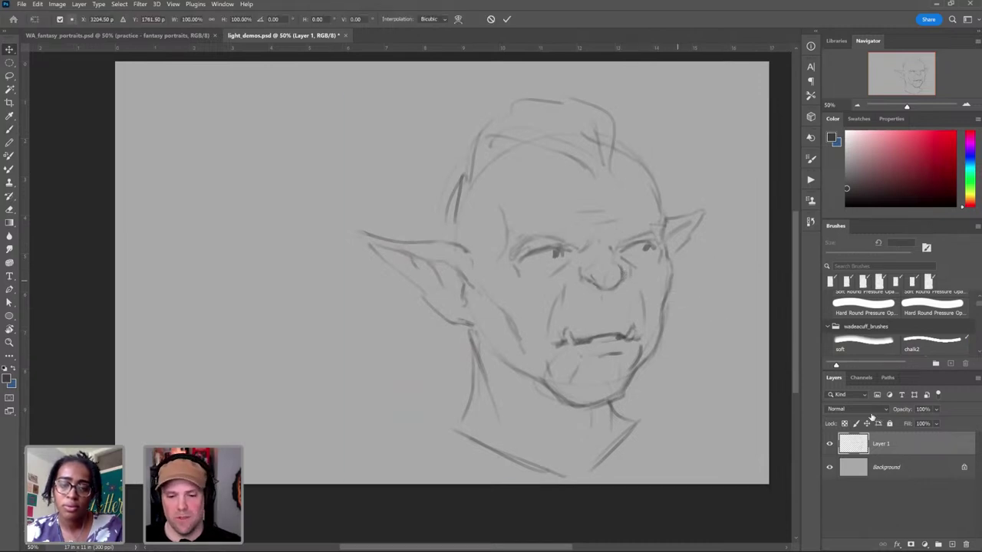
pyautogui.press('Escape')
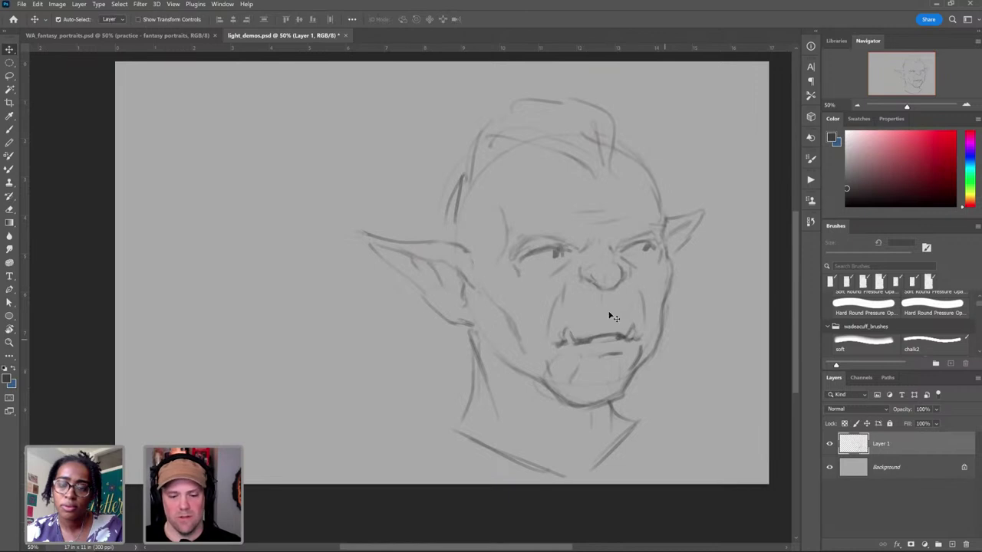
pyautogui.hotkey('ctrl', 't')
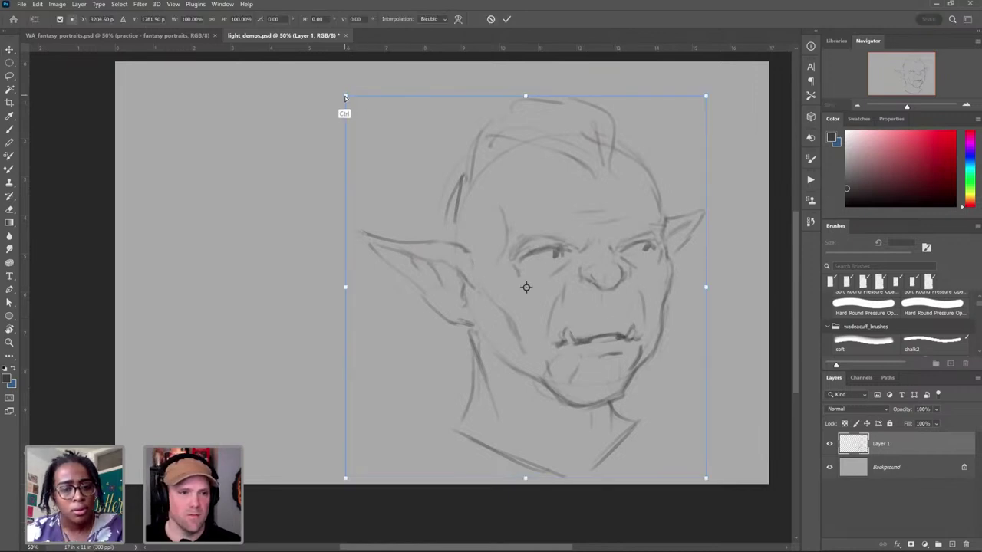
pyautogui.moveTo(345, 97); pyautogui.dragTo(332, 94)
pyautogui.hotkey('ctrl', 'z')
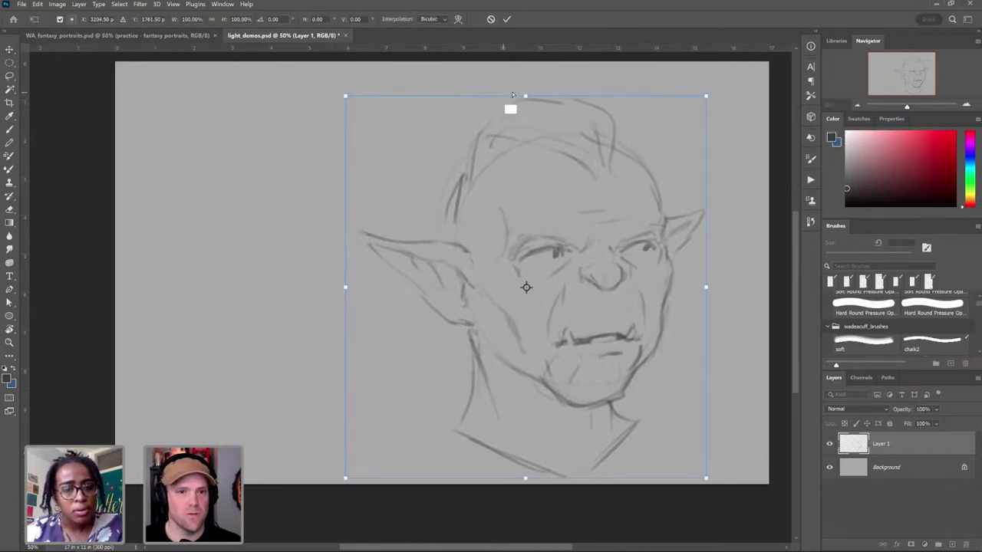
pyautogui.moveTo(525, 95); pyautogui.dragTo(518, 92)
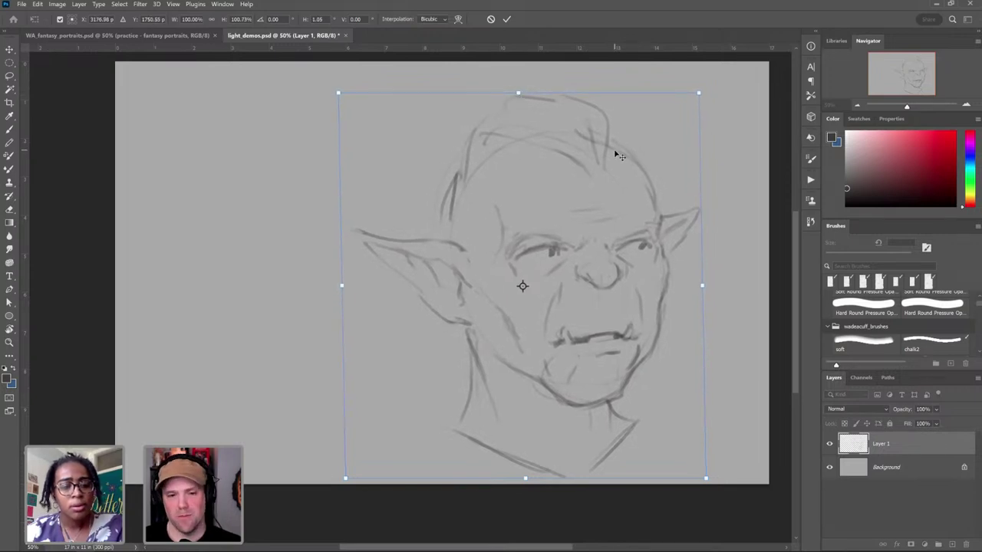
pyautogui.press('Return')
pyautogui.moveTo(611, 282); pyautogui.dragTo(398, 271)
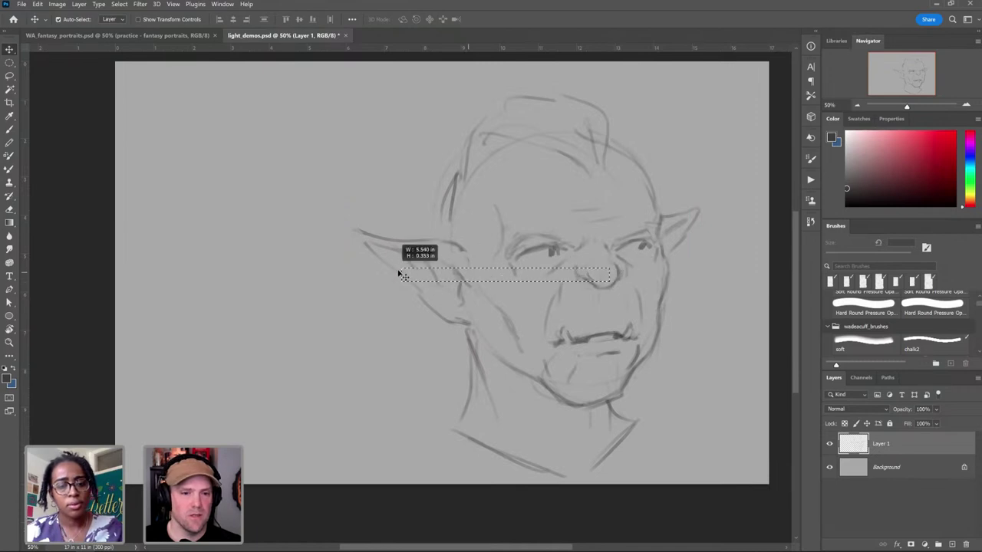
pyautogui.moveTo(596, 287); pyautogui.dragTo(503, 273)
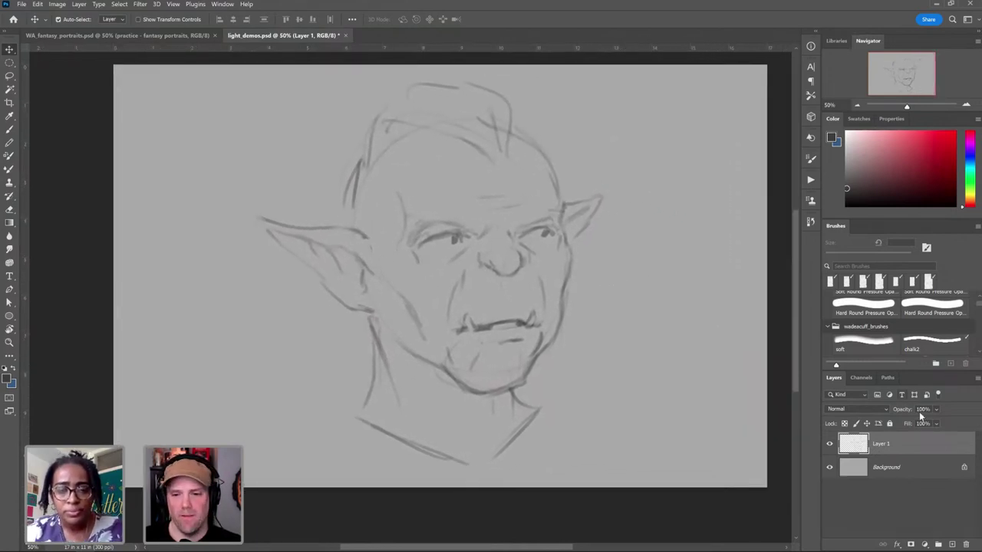
# Step: Add a new layer above the sketch and rename the sketch layer "goblin?"
pyautogui.click(951, 543)
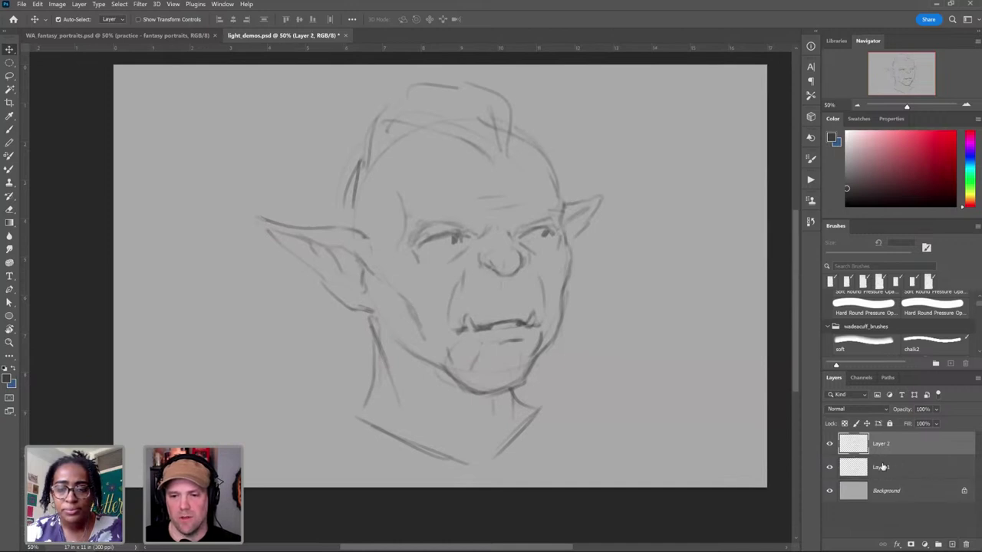
pyautogui.doubleClick(877, 471)
pyautogui.write('go')
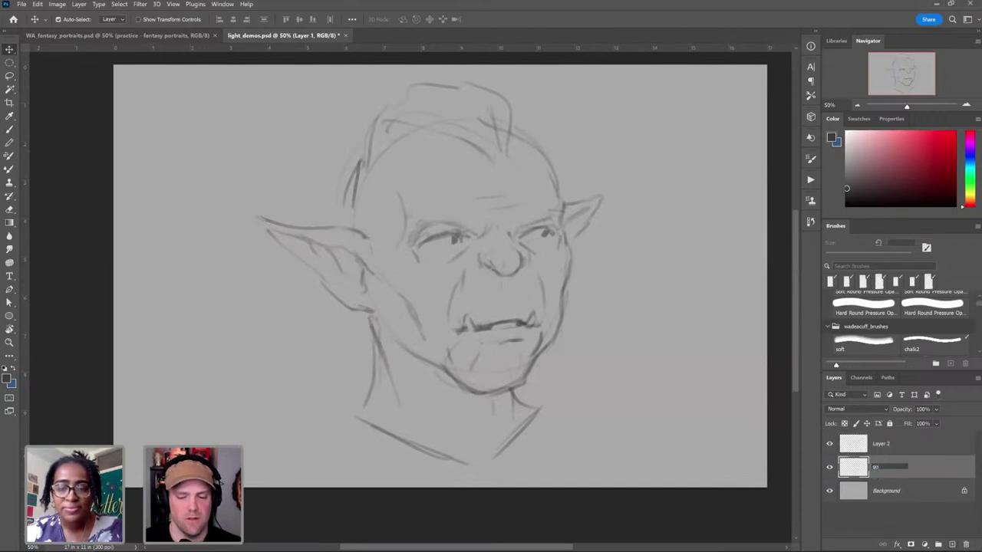
pyautogui.write('blin?')
pyautogui.press('Return')
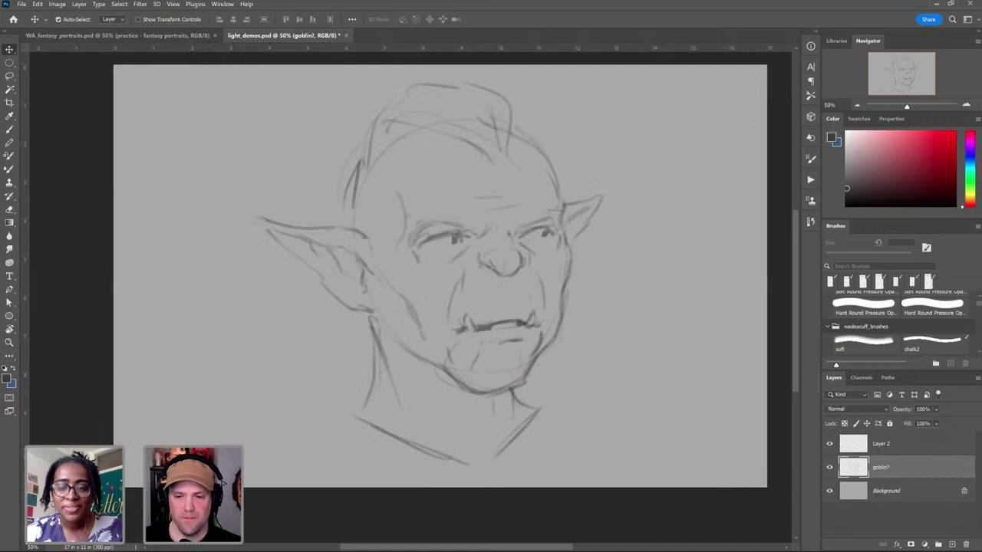
# Step: Hide the goblin? layer and make the empty Layer 2 active for painting with the Brush tool
pyautogui.click(828, 467)
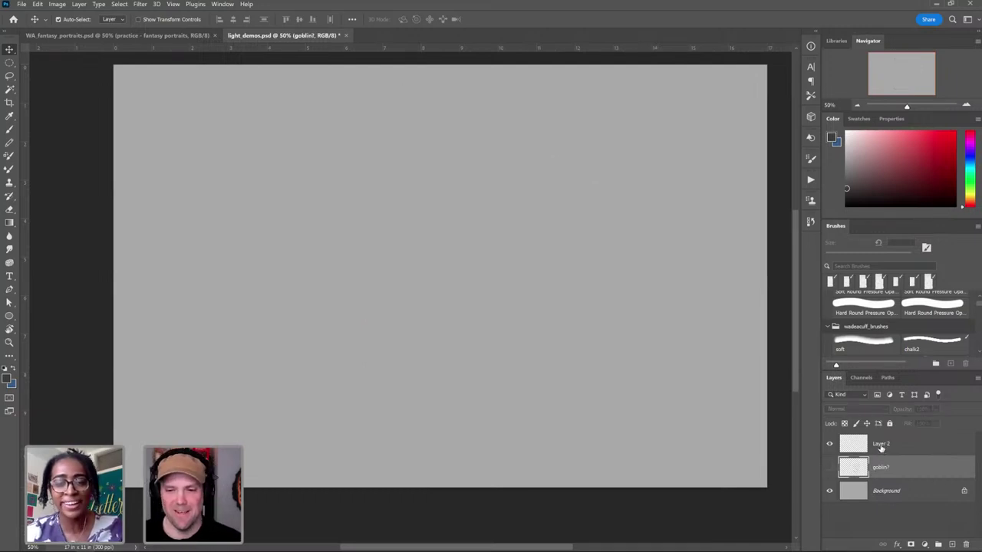
pyautogui.click(882, 449)
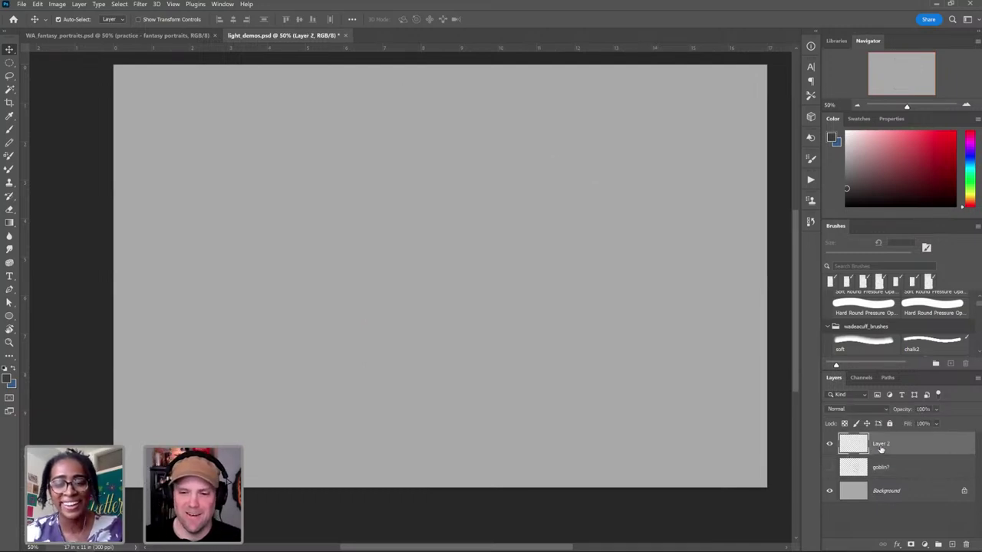
pyautogui.click(894, 509)
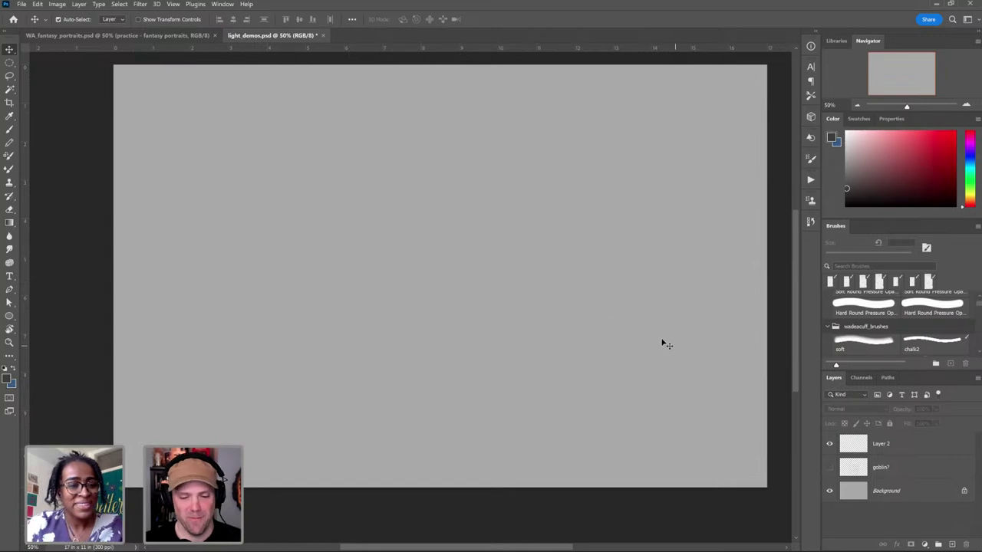
pyautogui.press('b')
pyautogui.click(920, 448)
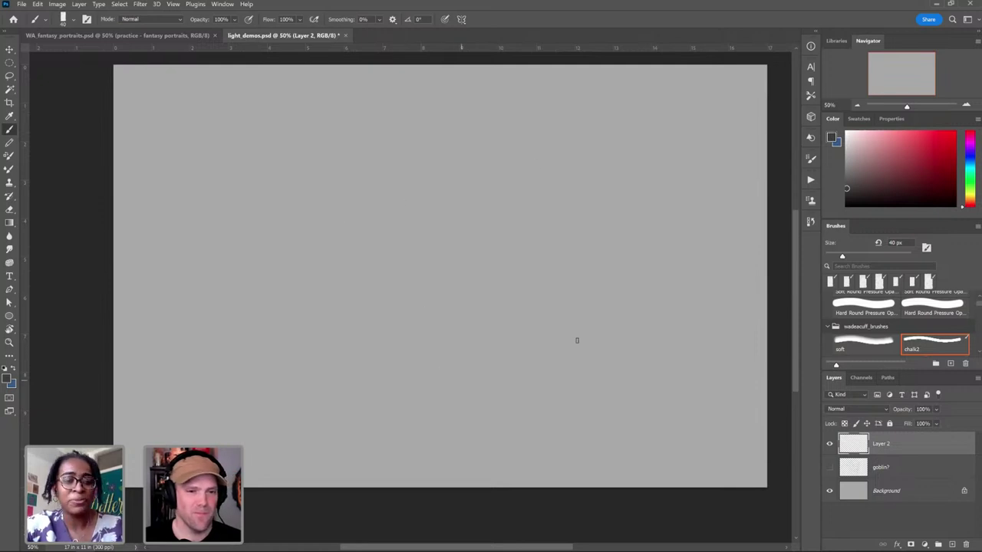
pyautogui.moveTo(368, 253); pyautogui.dragTo(575, 224)
pyautogui.moveTo(487, 159); pyautogui.dragTo(522, 180)
pyautogui.moveTo(572, 265); pyautogui.dragTo(568, 331)
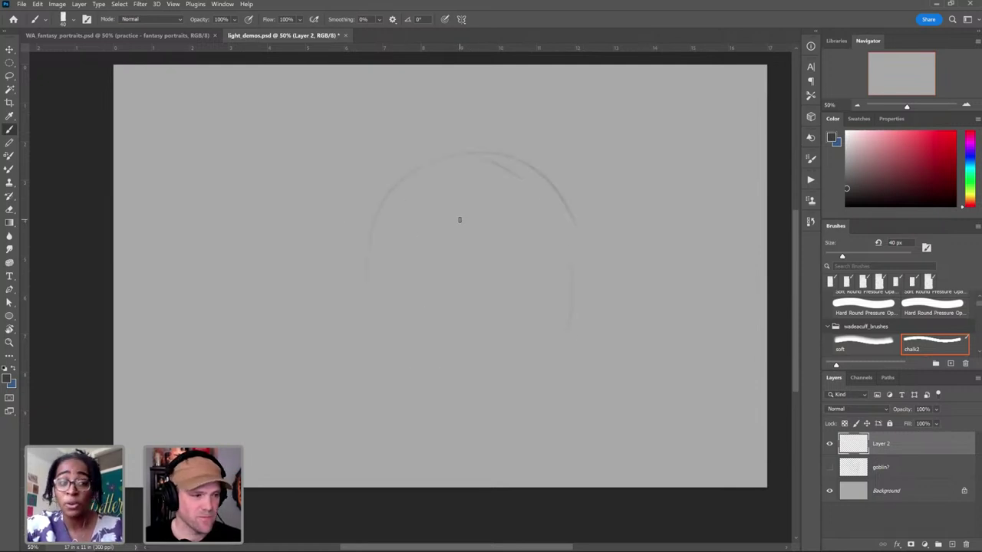
pyautogui.hotkey('ctrl', 'z')
pyautogui.hotkey('ctrl', 'z')
pyautogui.hotkey('ctrl', 'z')
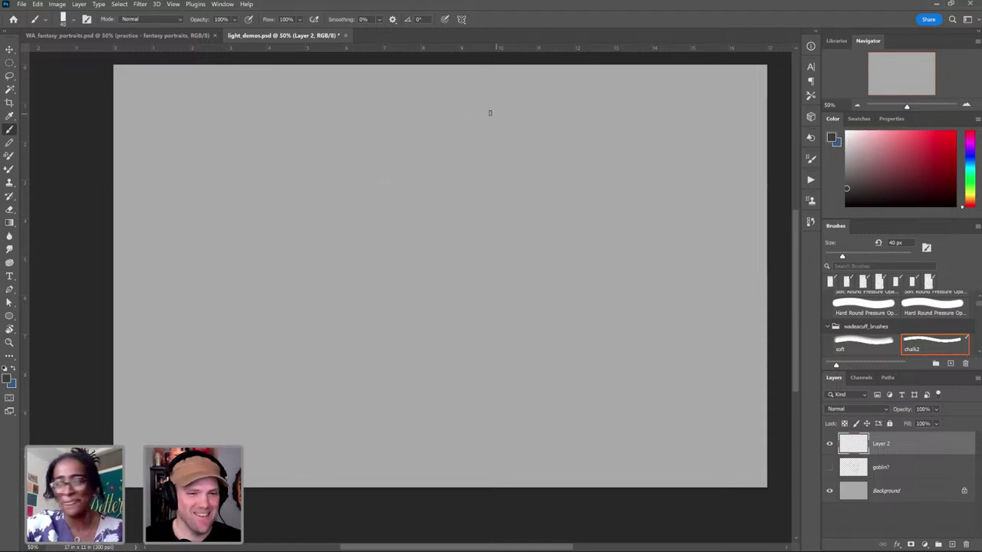
# Step: Place short, faint guide strokes marking the crown, the left side and the upper-right curve of a new head
pyautogui.moveTo(490, 113); pyautogui.dragTo(468, 112)
pyautogui.moveTo(355, 212); pyautogui.dragTo(361, 266)
pyautogui.moveTo(536, 174); pyautogui.dragTo(512, 150)
pyautogui.moveTo(335, 211); pyautogui.dragTo(396, 341)
pyautogui.moveTo(580, 281); pyautogui.dragTo(567, 199)
pyautogui.moveTo(548, 158); pyautogui.dragTo(518, 138)
pyautogui.moveTo(414, 157); pyautogui.dragTo(374, 300)
pyautogui.moveTo(561, 293); pyautogui.dragTo(554, 245)
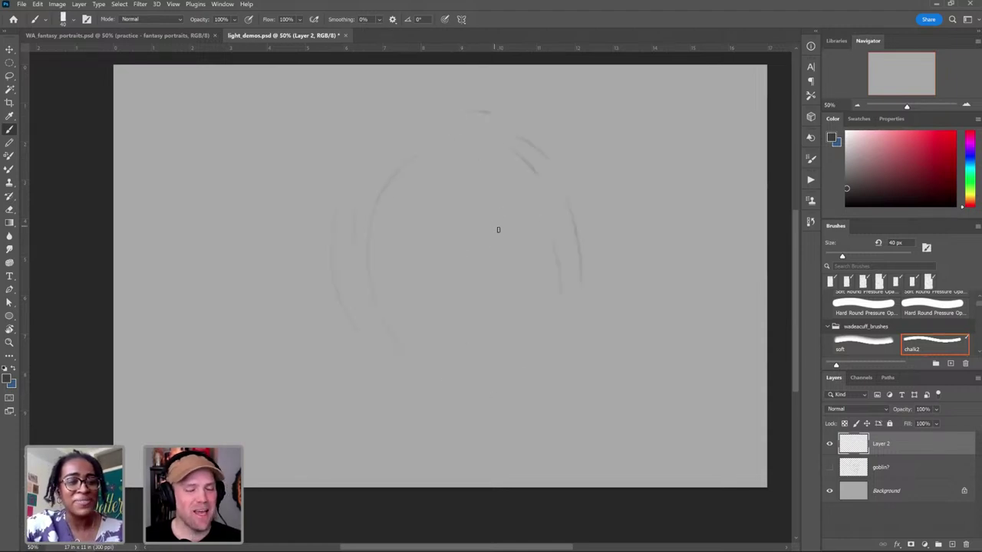
pyautogui.hotkey('ctrl', 'z')
pyautogui.hotkey('ctrl', 'z')
pyautogui.hotkey('ctrl', 'z')
pyautogui.hotkey('ctrl', 'z')
pyautogui.hotkey('ctrl', 'z')
# Step: Sketch the rounded skull outline around the guide strokes, with double curves on both sides of the head
pyautogui.moveTo(432, 138); pyautogui.dragTo(387, 180)
pyautogui.moveTo(599, 269); pyautogui.dragTo(592, 186)
pyautogui.moveTo(575, 157); pyautogui.dragTo(550, 139)
pyautogui.moveTo(476, 112); pyautogui.dragTo(365, 280)
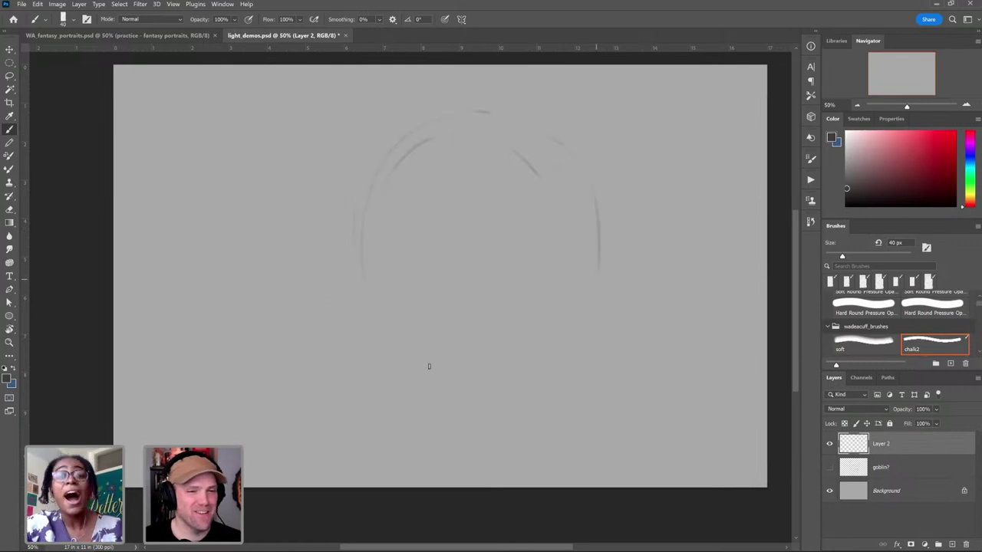
pyautogui.moveTo(546, 138); pyautogui.dragTo(591, 247)
# Step: Sketch the curved chin and short jaw strokes on both sides of it below the skull outline
pyautogui.moveTo(460, 403); pyautogui.dragTo(506, 409)
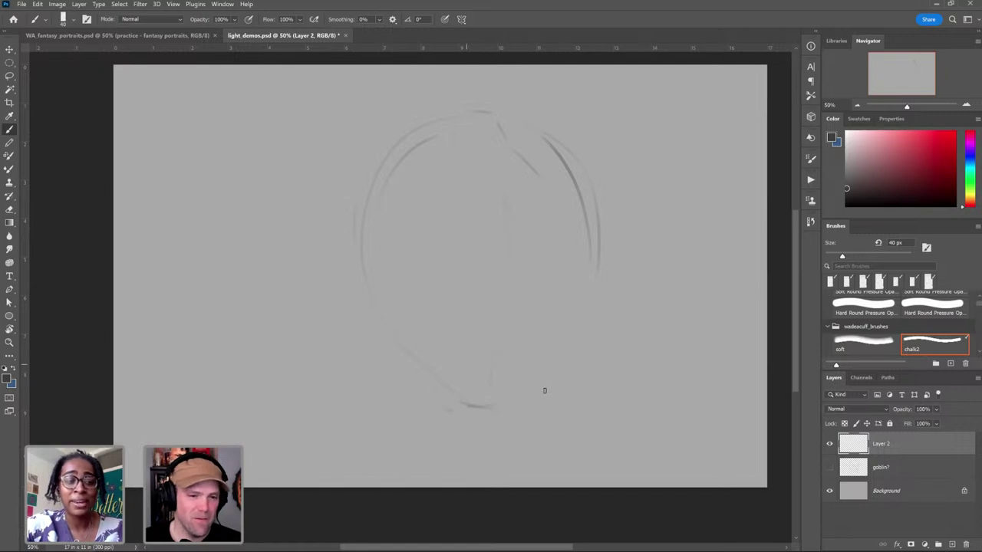
pyautogui.moveTo(434, 376); pyautogui.dragTo(456, 412)
pyautogui.moveTo(533, 378)
pyautogui.mouseDown()
pyautogui.moveTo(535, 399)
pyautogui.moveTo(551, 378)
pyautogui.mouseUp()
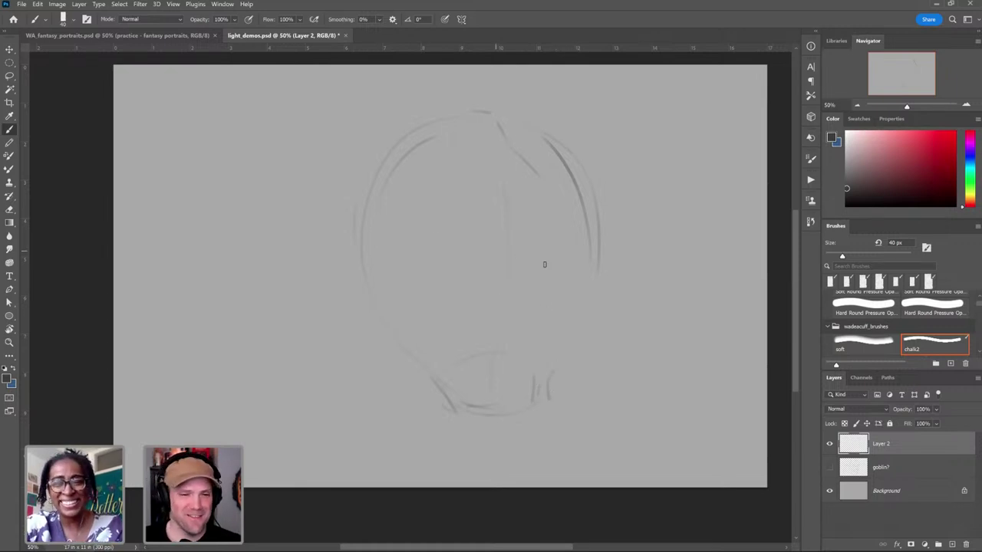
# Step: Sketch the two brow lines across the face and a small rounded nose tip beneath them, undoing unwanted nose strokes
pyautogui.moveTo(504, 286); pyautogui.dragTo(502, 302)
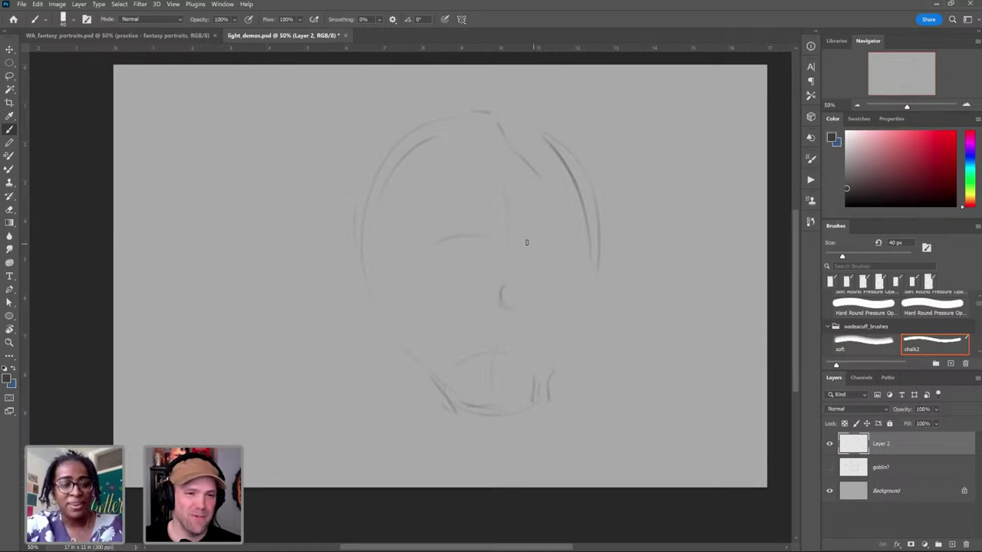
pyautogui.moveTo(579, 239)
pyautogui.mouseDown()
pyautogui.moveTo(506, 233)
pyautogui.moveTo(431, 248)
pyautogui.mouseUp()
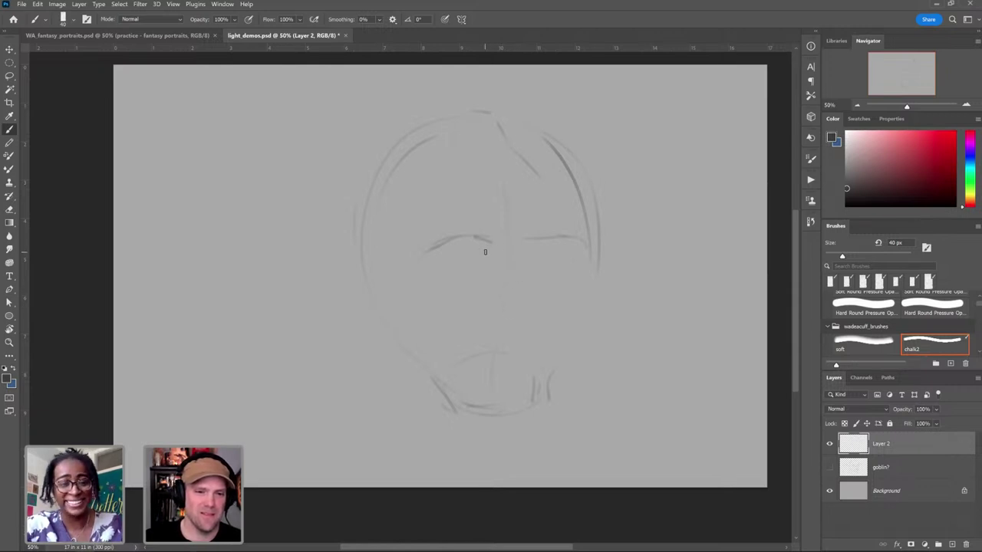
pyautogui.moveTo(514, 286); pyautogui.dragTo(519, 307)
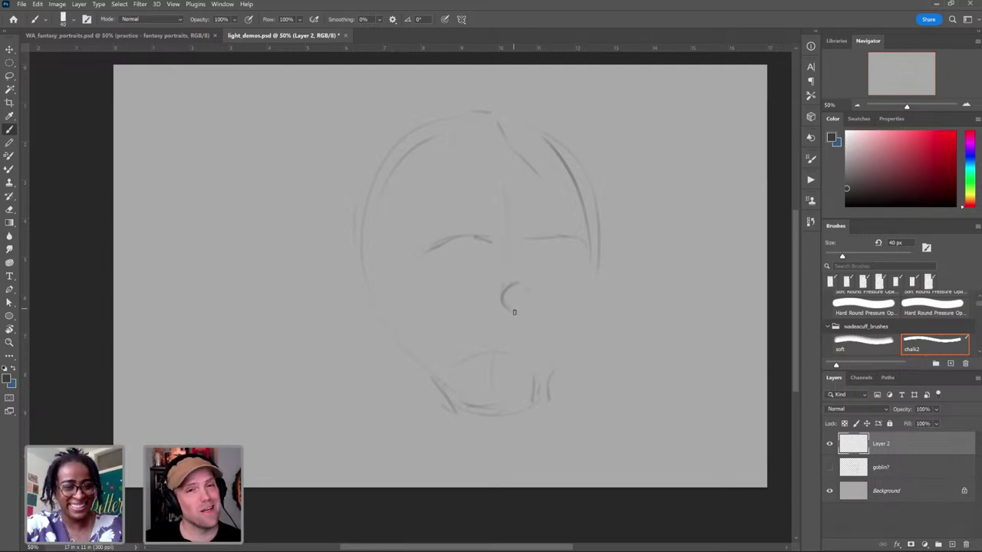
pyautogui.hotkey('ctrl', 'z')
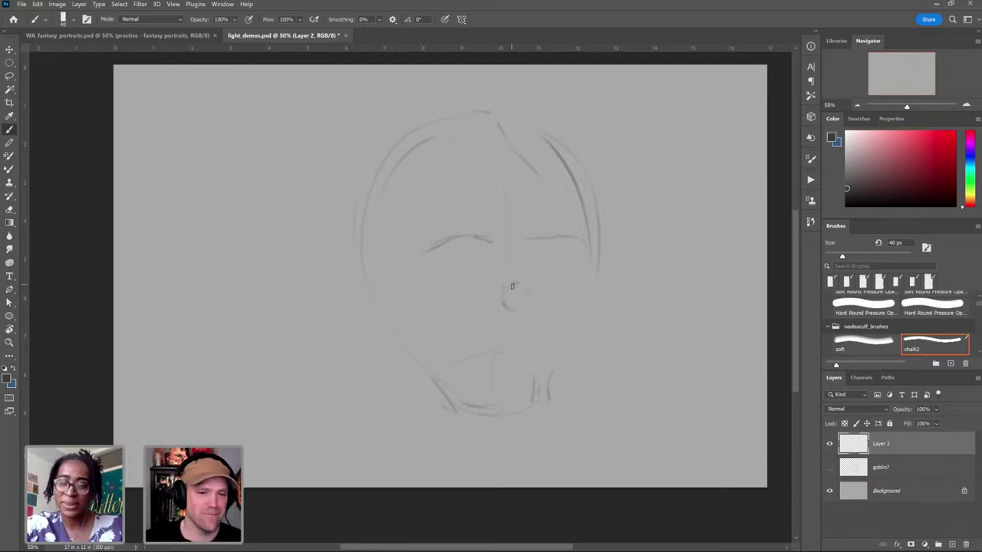
pyautogui.moveTo(505, 281)
pyautogui.mouseDown()
pyautogui.moveTo(518, 310)
pyautogui.moveTo(507, 302)
pyautogui.mouseUp()
pyautogui.hotkey('ctrl', 'z')
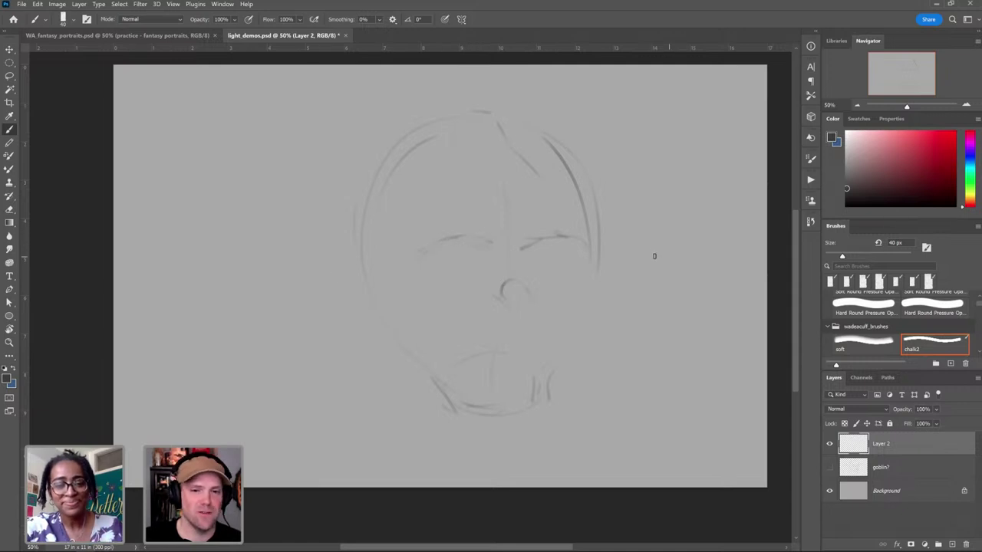
# Step: Doodle a small owl face to the right of the head, with slanted brows, eyes, a pointed beak and feathery cheek strokes
pyautogui.moveTo(642, 297)
pyautogui.mouseDown()
pyautogui.moveTo(652, 219)
pyautogui.moveTo(722, 260)
pyautogui.mouseUp()
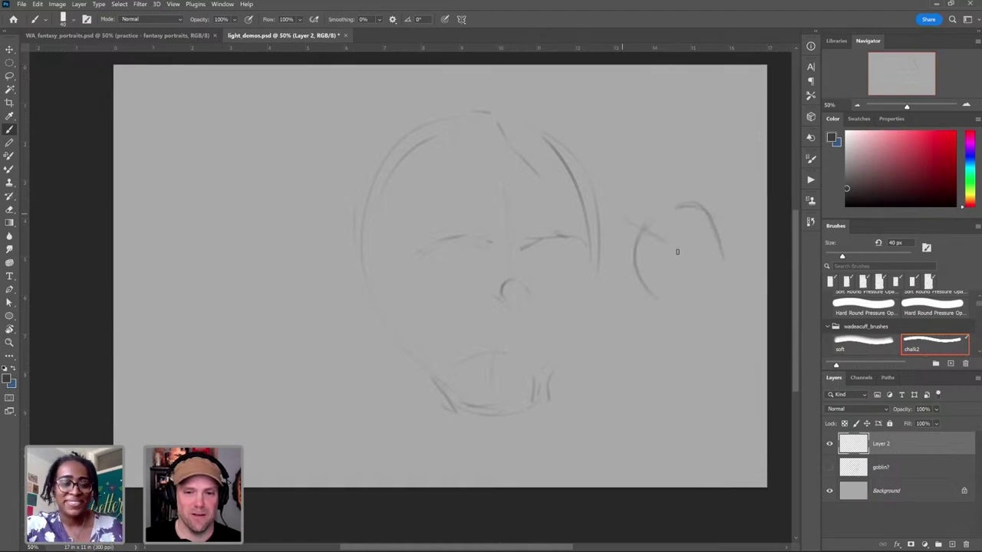
pyautogui.moveTo(642, 225)
pyautogui.mouseDown()
pyautogui.moveTo(694, 248)
pyautogui.moveTo(723, 232)
pyautogui.mouseUp()
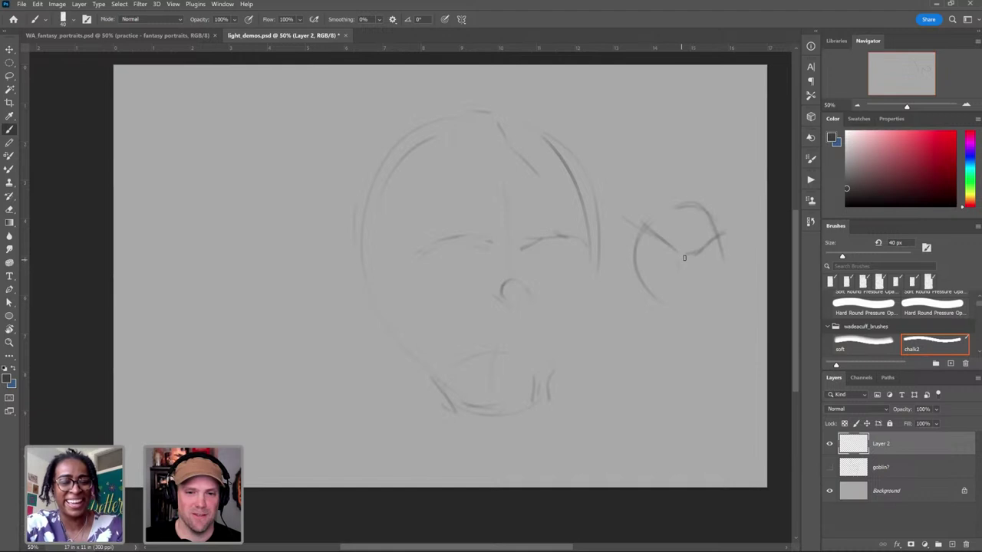
pyautogui.moveTo(677, 267)
pyautogui.mouseDown()
pyautogui.moveTo(688, 272)
pyautogui.moveTo(694, 260)
pyautogui.moveTo(674, 253)
pyautogui.moveTo(715, 247)
pyautogui.mouseUp()
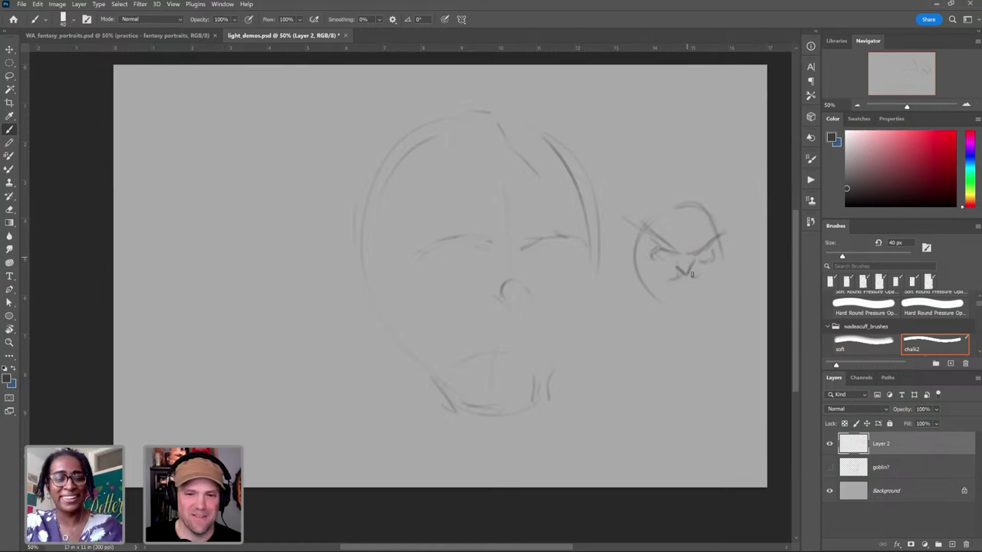
pyautogui.moveTo(691, 261); pyautogui.dragTo(679, 272)
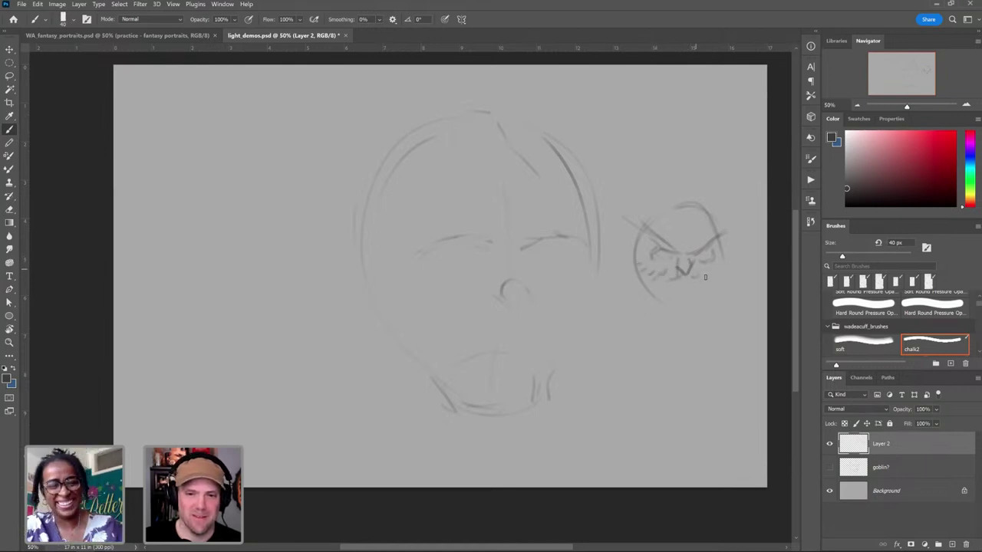
pyautogui.moveTo(724, 255); pyautogui.dragTo(728, 268)
pyautogui.moveTo(637, 268)
pyautogui.mouseDown()
pyautogui.moveTo(657, 297)
pyautogui.moveTo(669, 295)
pyautogui.mouseUp()
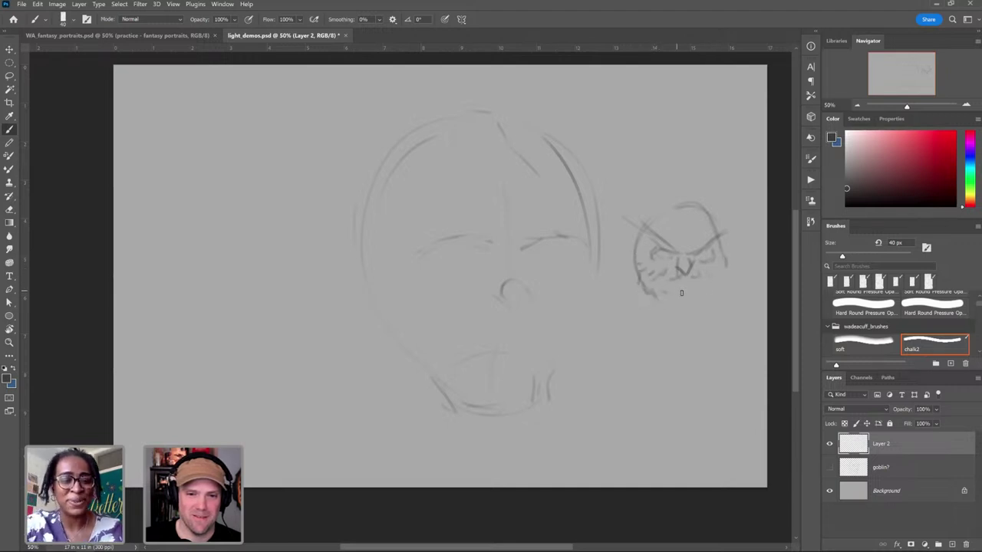
# Step: Finish the owl doodle with feathery ear tufts, a rounded crown, darker pupils and a defined beak
pyautogui.moveTo(650, 232)
pyautogui.mouseDown()
pyautogui.moveTo(619, 217)
pyautogui.moveTo(628, 230)
pyautogui.mouseUp()
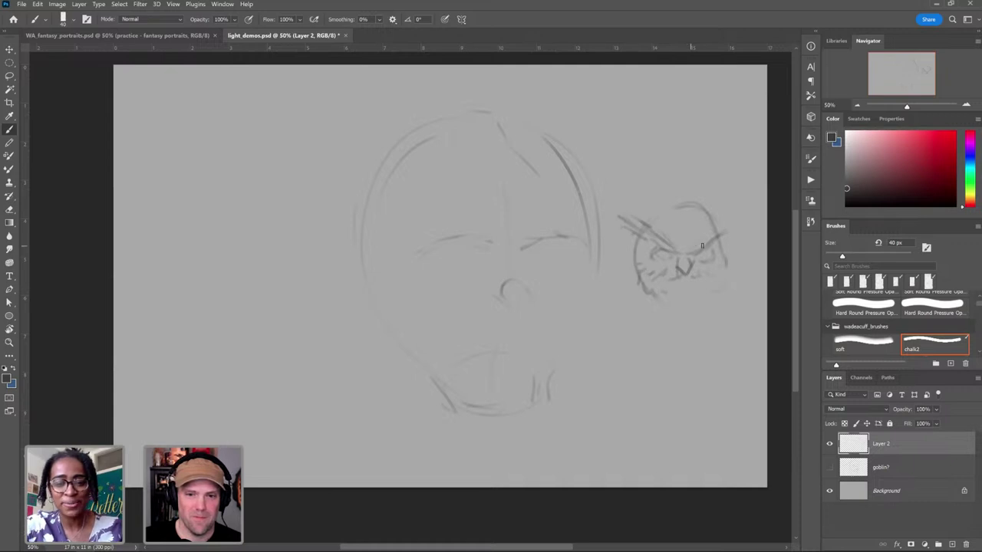
pyautogui.moveTo(701, 245); pyautogui.dragTo(746, 229)
pyautogui.moveTo(656, 228)
pyautogui.mouseDown()
pyautogui.moveTo(658, 212)
pyautogui.moveTo(686, 208)
pyautogui.moveTo(719, 236)
pyautogui.mouseUp()
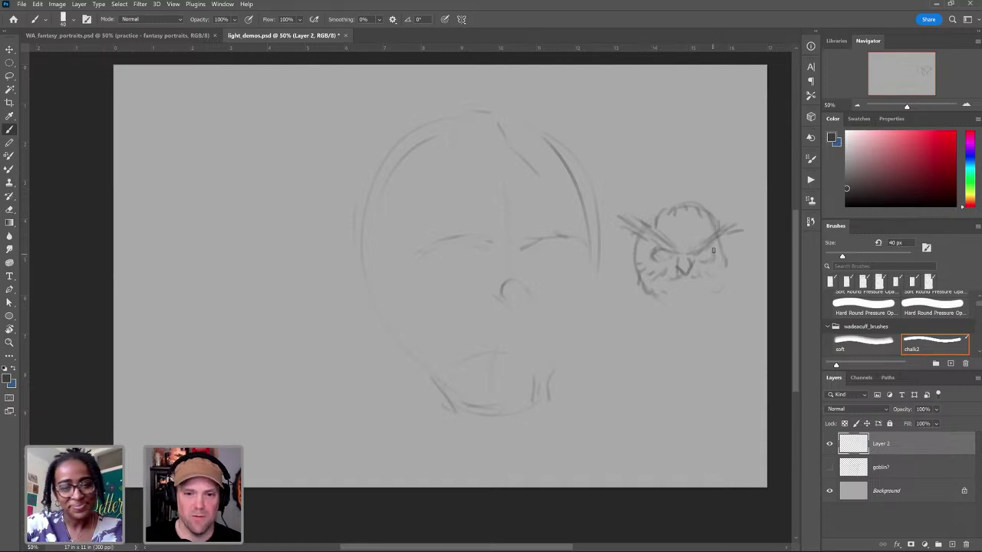
pyautogui.moveTo(664, 252); pyautogui.dragTo(704, 256)
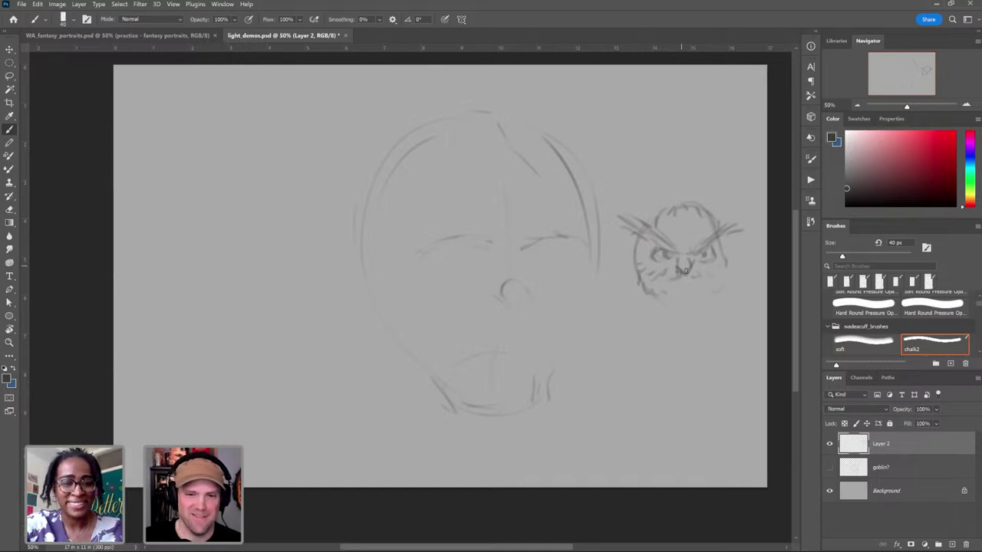
pyautogui.moveTo(682, 270)
pyautogui.mouseDown()
pyautogui.moveTo(646, 297)
pyautogui.moveTo(705, 302)
pyautogui.moveTo(727, 280)
pyautogui.moveTo(678, 276)
pyautogui.moveTo(689, 266)
pyautogui.moveTo(678, 270)
pyautogui.moveTo(678, 258)
pyautogui.moveTo(678, 277)
pyautogui.moveTo(693, 260)
pyautogui.moveTo(687, 287)
pyautogui.moveTo(676, 271)
pyautogui.moveTo(684, 283)
pyautogui.moveTo(675, 283)
pyautogui.moveTo(700, 281)
pyautogui.moveTo(668, 259)
pyautogui.mouseUp()
pyautogui.moveTo(710, 254); pyautogui.dragTo(695, 250)
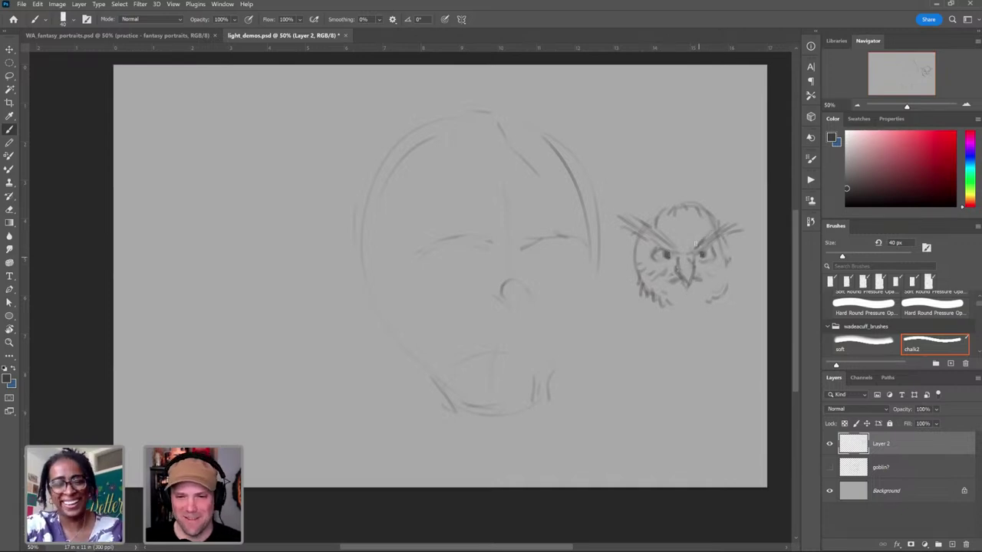
# Step: Add a new layer, hide Layer 2, and lightly sketch an oval skull outline for a three-quarter-view head
pyautogui.click(951, 543)
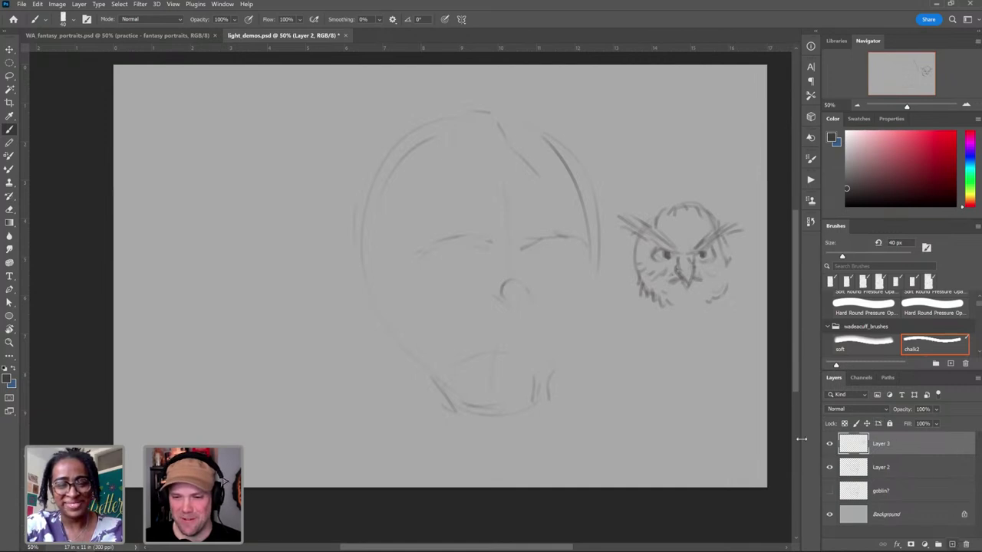
pyautogui.click(828, 468)
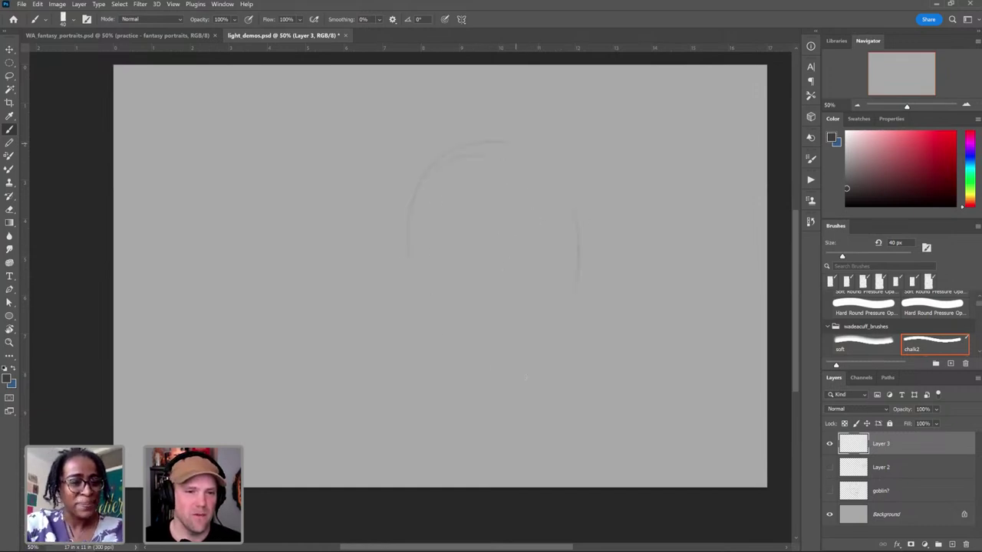
pyautogui.moveTo(619, 273); pyautogui.dragTo(575, 163)
pyautogui.moveTo(402, 234); pyautogui.dragTo(491, 376)
pyautogui.moveTo(578, 230); pyautogui.dragTo(482, 126)
pyautogui.moveTo(606, 196); pyautogui.dragTo(612, 270)
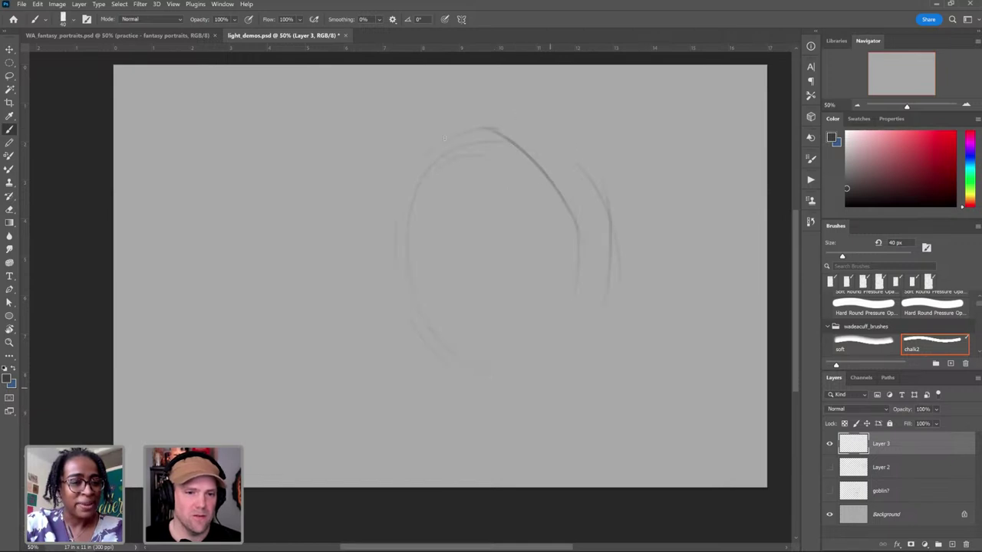
# Step: Sketch the face's centre line, jaw and chin, and block in the brows, nose base, mouth and lower lip
pyautogui.moveTo(540, 150)
pyautogui.mouseDown()
pyautogui.moveTo(549, 269)
pyautogui.moveTo(534, 173)
pyautogui.moveTo(540, 262)
pyautogui.mouseUp()
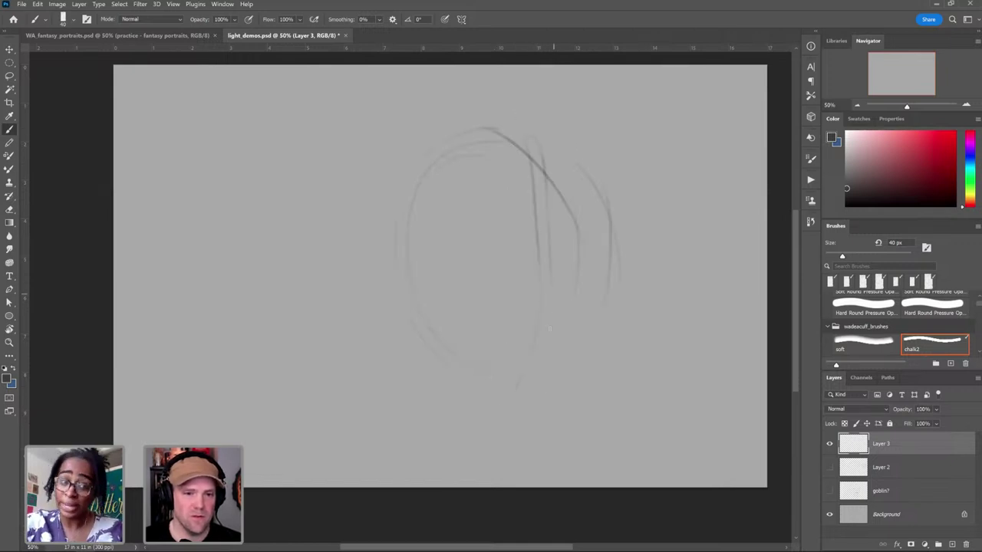
pyautogui.moveTo(457, 370)
pyautogui.mouseDown()
pyautogui.moveTo(488, 404)
pyautogui.moveTo(528, 414)
pyautogui.mouseUp()
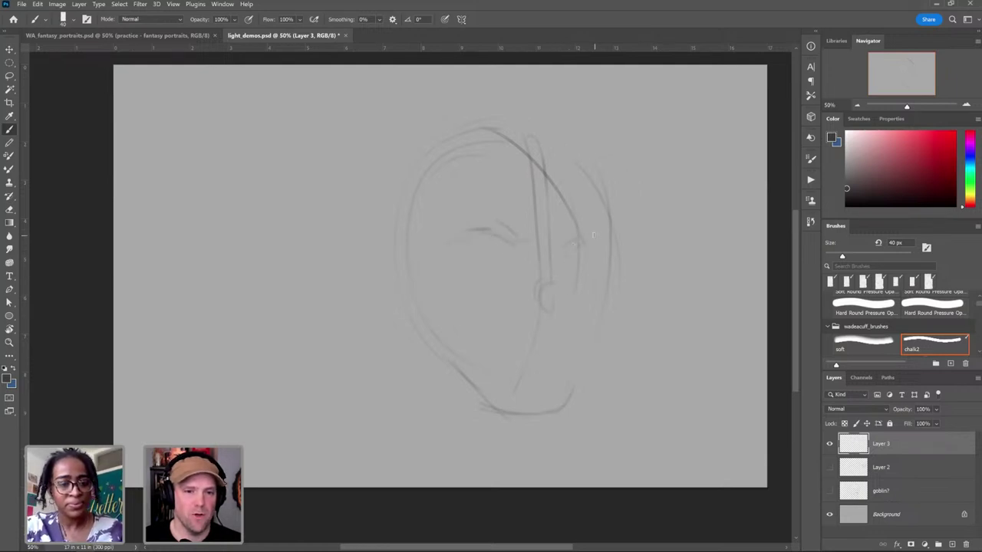
pyautogui.moveTo(593, 235); pyautogui.dragTo(605, 239)
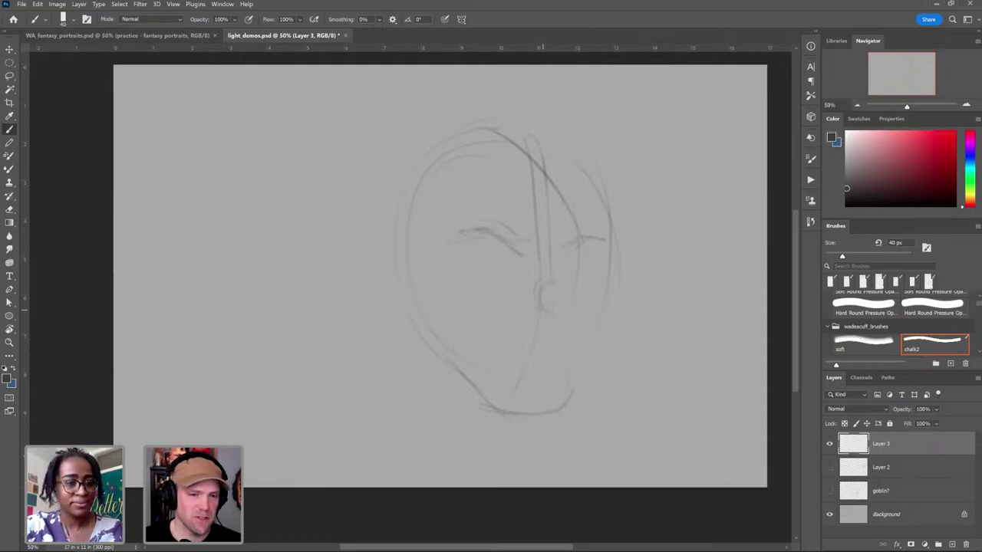
pyautogui.moveTo(552, 309); pyautogui.dragTo(533, 312)
pyautogui.moveTo(509, 358)
pyautogui.mouseDown()
pyautogui.moveTo(565, 353)
pyautogui.moveTo(547, 370)
pyautogui.mouseUp()
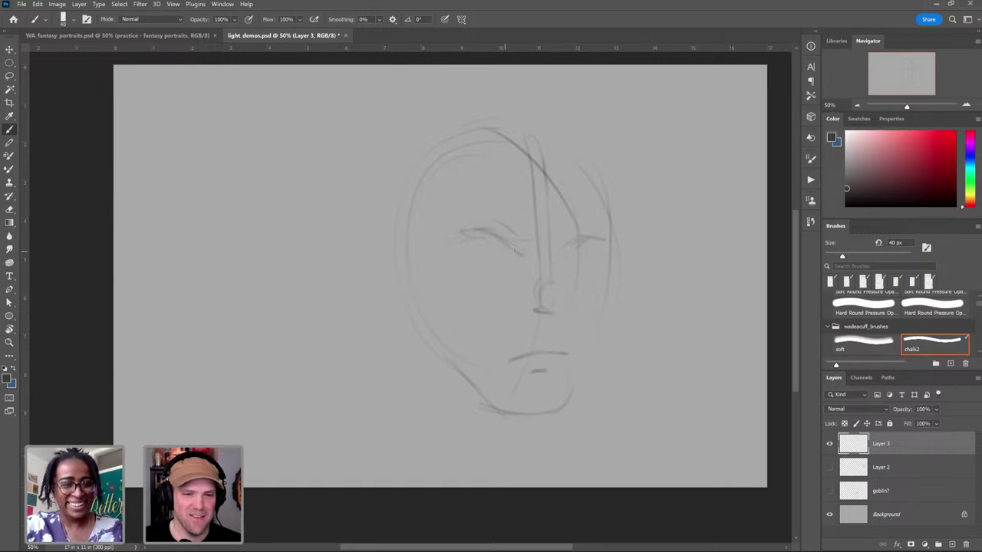
# Step: Draw the hollow cheek lines and the far temple contour, and darken the mouth and lower-lip strokes
pyautogui.moveTo(431, 294)
pyautogui.mouseDown()
pyautogui.moveTo(491, 371)
pyautogui.moveTo(478, 352)
pyautogui.mouseUp()
pyautogui.moveTo(601, 294); pyautogui.dragTo(597, 328)
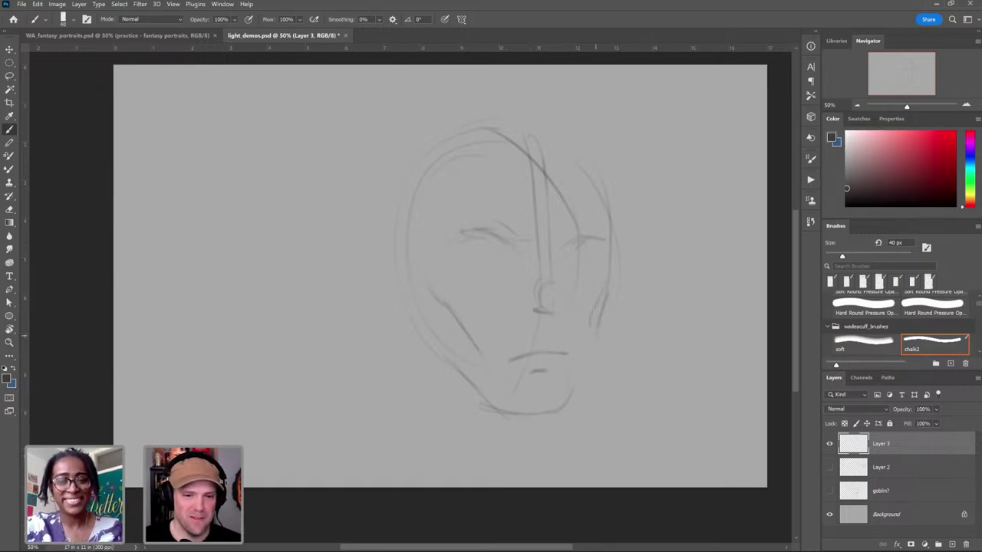
pyautogui.moveTo(597, 206); pyautogui.dragTo(598, 311)
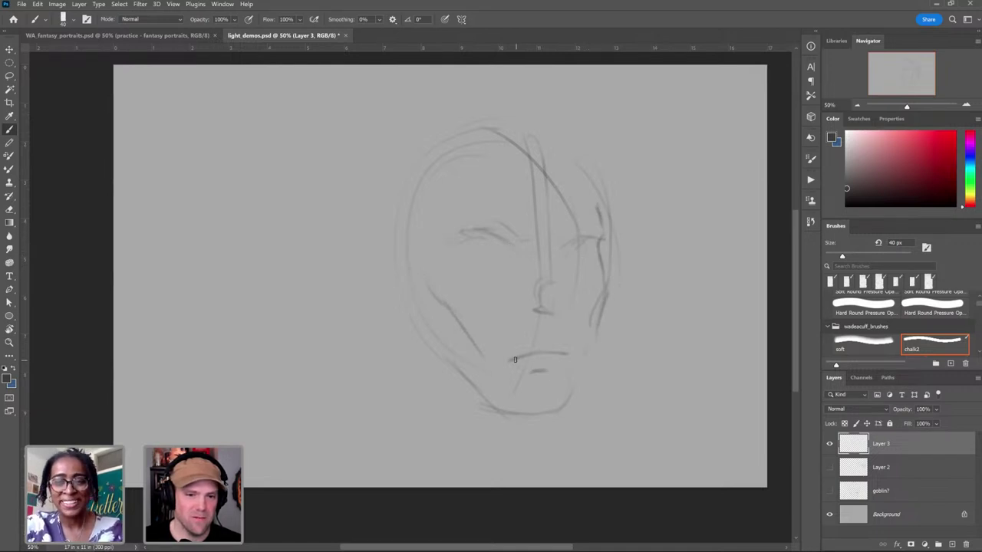
pyautogui.moveTo(513, 361); pyautogui.dragTo(574, 356)
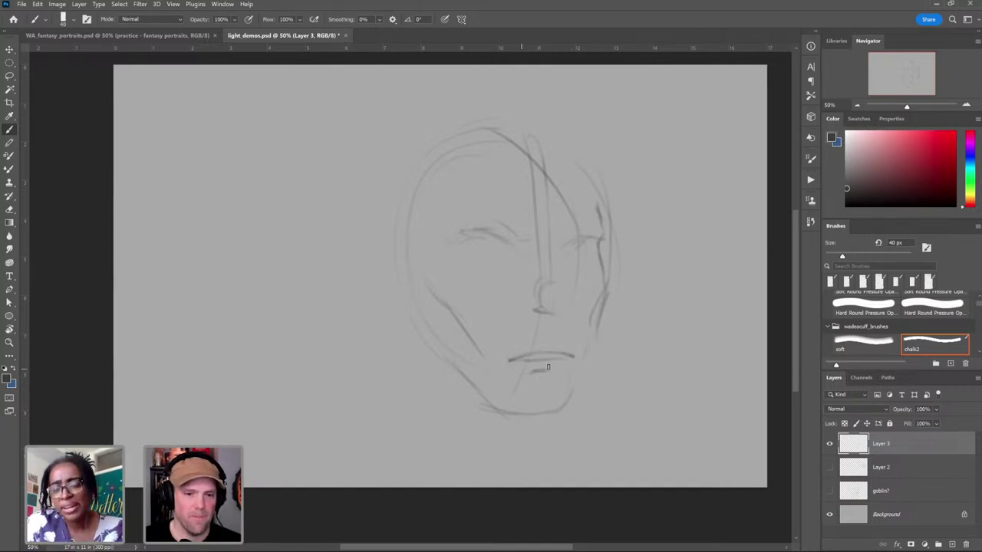
pyautogui.moveTo(533, 375); pyautogui.dragTo(550, 374)
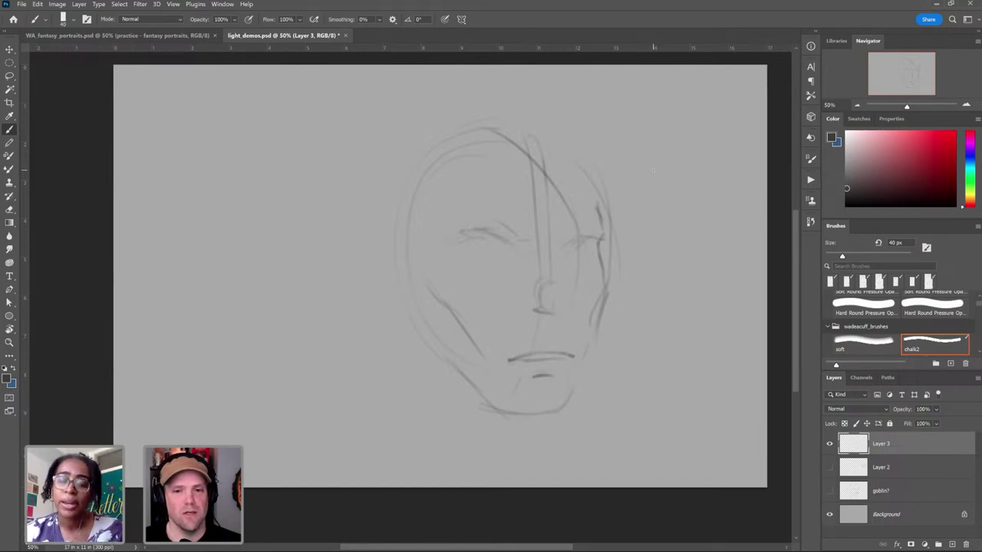
pyautogui.press('[')
pyautogui.press('[')
pyautogui.press('[')
pyautogui.press('[')
pyautogui.press('[')
pyautogui.press('[')
pyautogui.press('[')
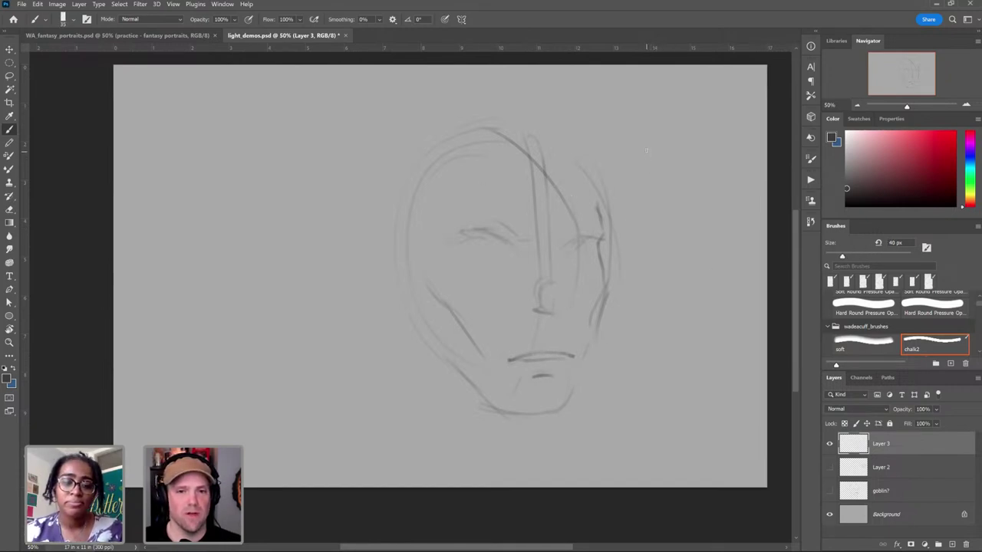
pyautogui.moveTo(637, 157)
pyautogui.mouseDown()
pyautogui.moveTo(677, 122)
pyautogui.moveTo(702, 196)
pyautogui.mouseUp()
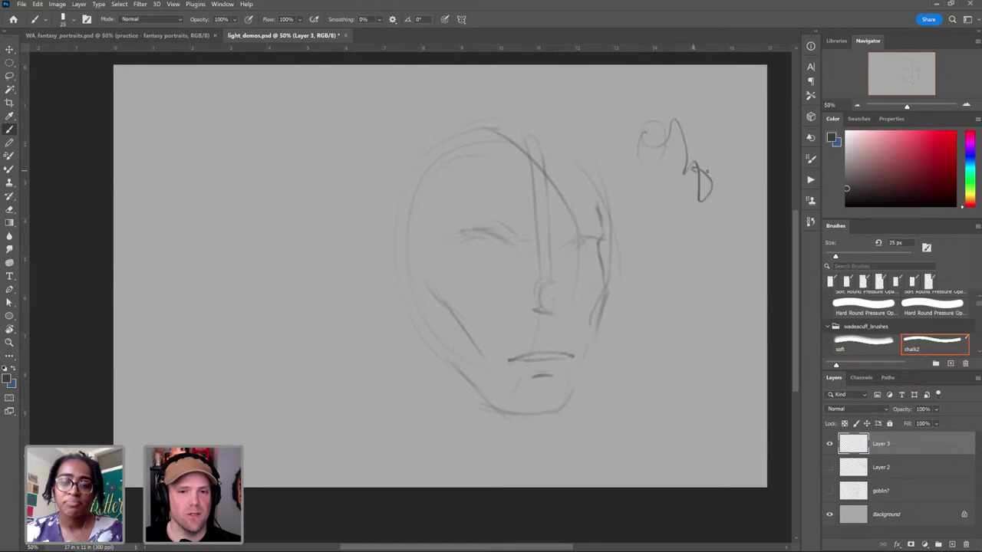
pyautogui.hotkey('ctrl', 'z')
# Step: Enlarge the brush to 150 px and erase the guide lines crossing the forehead and nose bridge
pyautogui.press(']')
pyautogui.press(']')
pyautogui.press(']')
pyautogui.press(']')
pyautogui.press(']')
pyautogui.press(']')
pyautogui.press(']')
pyautogui.press(']')
pyautogui.press(']')
pyautogui.press(']')
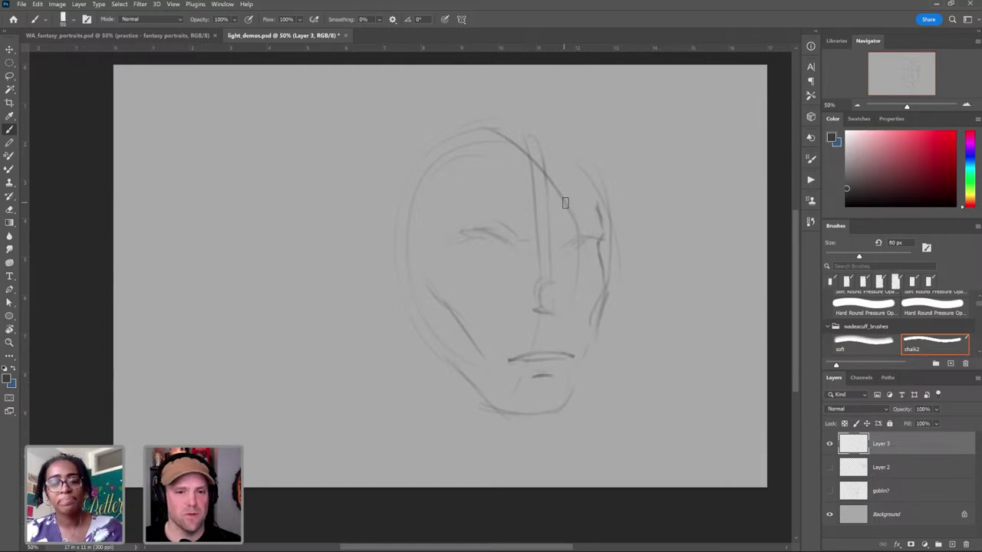
pyautogui.moveTo(553, 243)
pyautogui.mouseDown()
pyautogui.moveTo(514, 154)
pyautogui.moveTo(577, 206)
pyautogui.moveTo(538, 169)
pyautogui.moveTo(517, 181)
pyautogui.mouseUp()
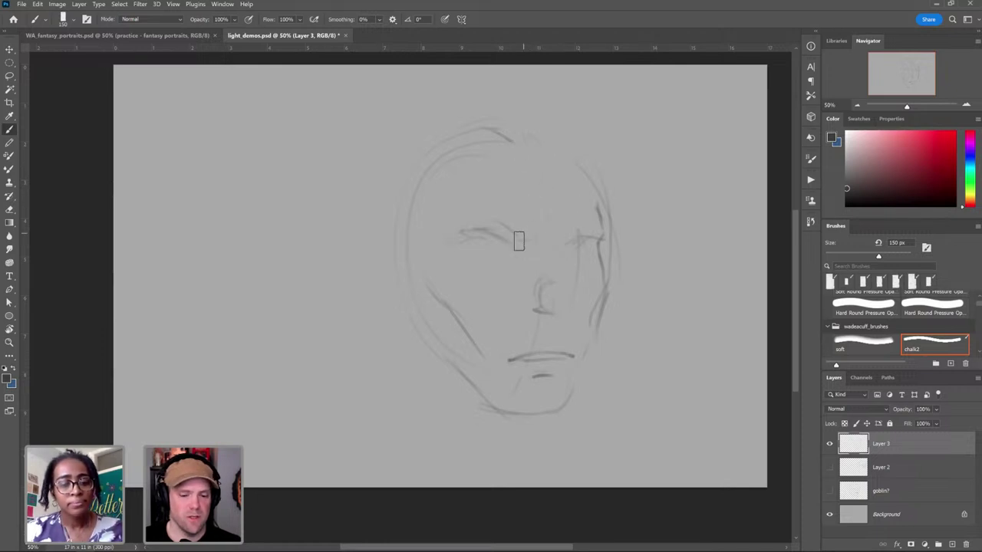
# Step: Reduce the brush to 40 px and darken the near eyebrow with several slanted strokes
pyautogui.press('[')
pyautogui.press('[')
pyautogui.press('[')
pyautogui.press('[')
pyautogui.press('[')
pyautogui.press('[')
pyautogui.press('[')
pyautogui.press('[')
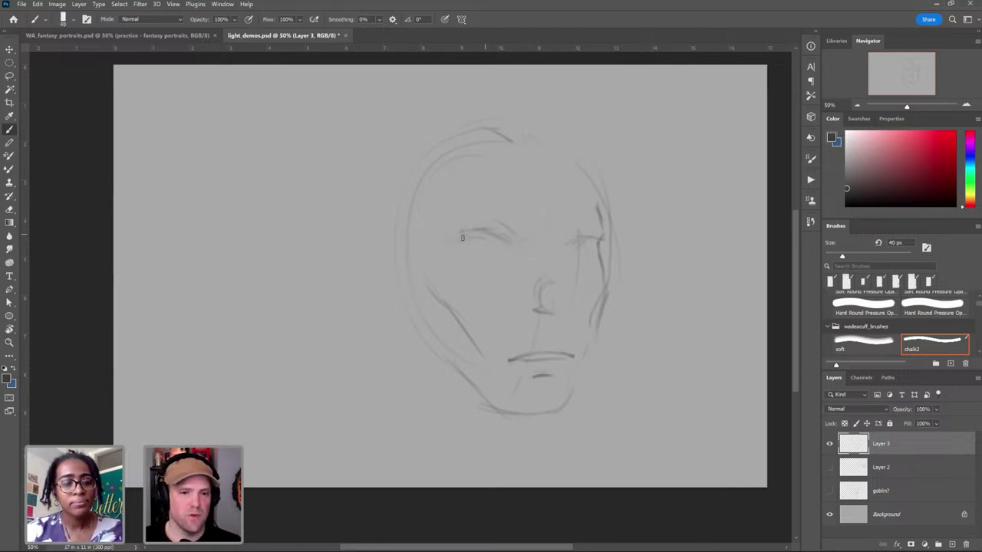
pyautogui.moveTo(442, 246); pyautogui.dragTo(513, 237)
pyautogui.moveTo(453, 254); pyautogui.dragTo(491, 243)
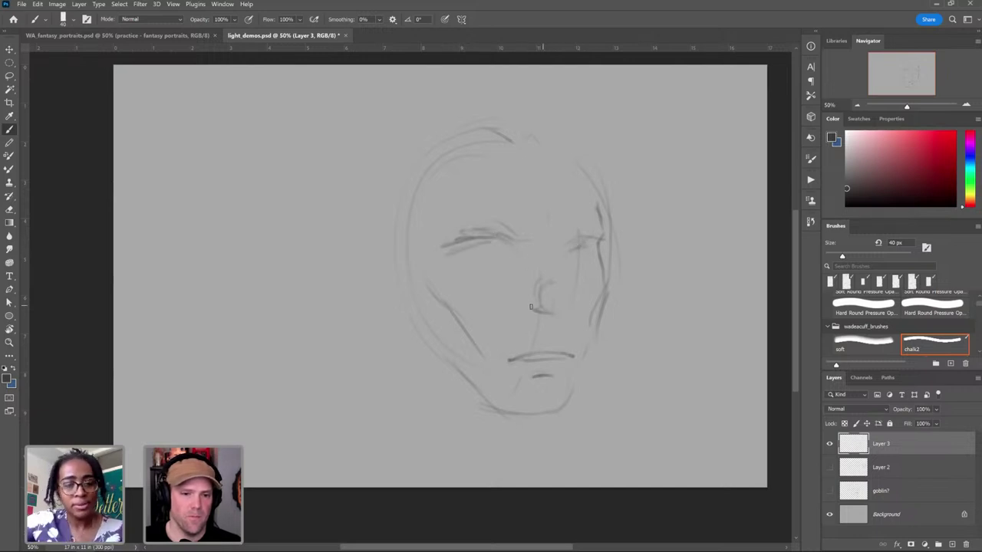
# Step: Define the nose tip, nostril and far edge of the bridge, and strengthen the inner brow strokes on both sides
pyautogui.moveTo(546, 285)
pyautogui.mouseDown()
pyautogui.moveTo(572, 309)
pyautogui.moveTo(541, 309)
pyautogui.mouseUp()
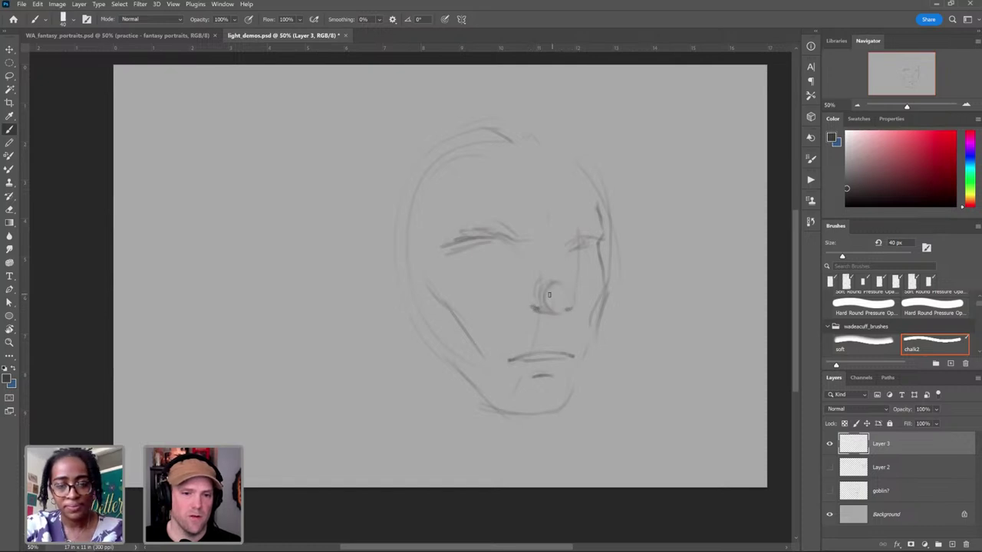
pyautogui.moveTo(550, 294)
pyautogui.mouseDown()
pyautogui.moveTo(545, 307)
pyautogui.moveTo(565, 310)
pyautogui.mouseUp()
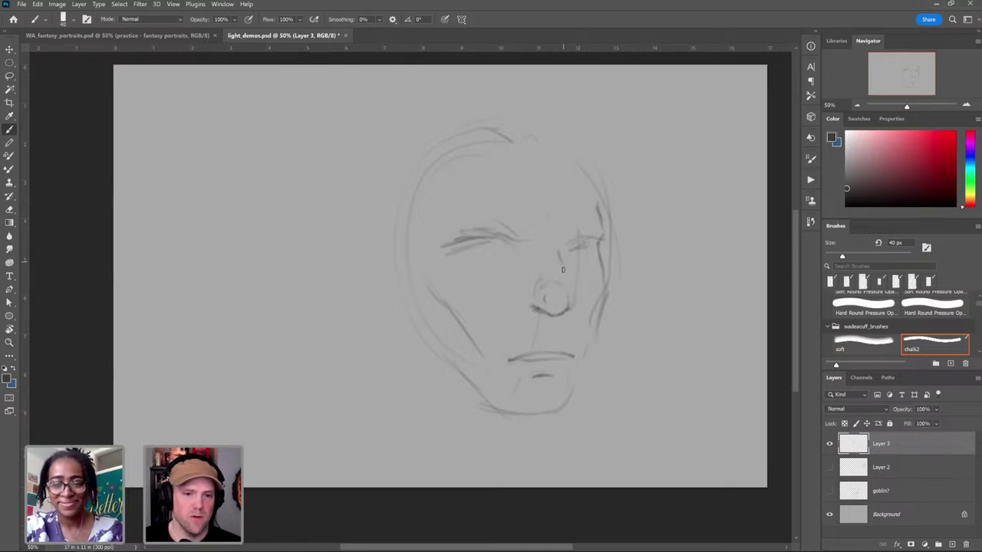
pyautogui.moveTo(562, 267); pyautogui.dragTo(565, 293)
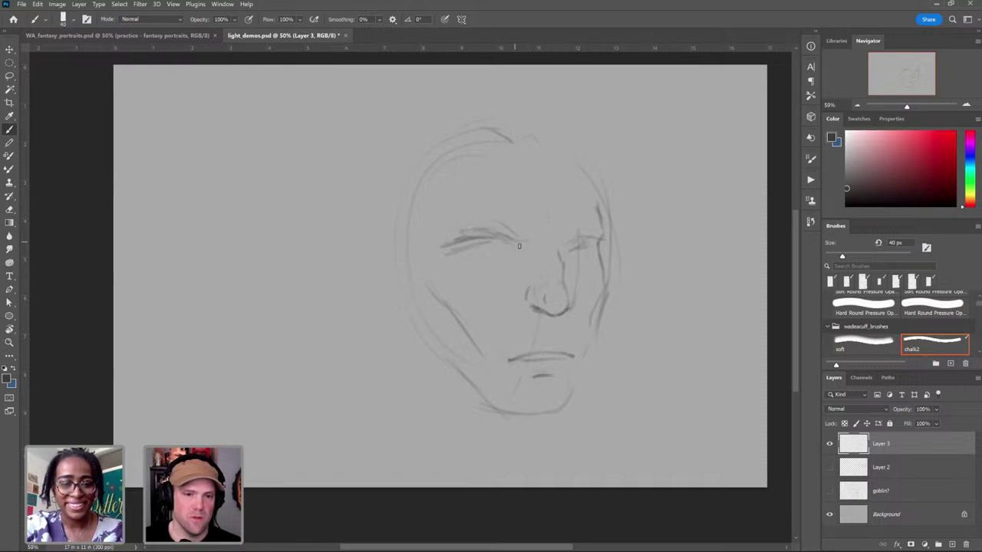
pyautogui.moveTo(526, 244)
pyautogui.mouseDown()
pyautogui.moveTo(458, 238)
pyautogui.moveTo(454, 253)
pyautogui.moveTo(525, 241)
pyautogui.moveTo(590, 248)
pyautogui.moveTo(587, 247)
pyautogui.mouseUp()
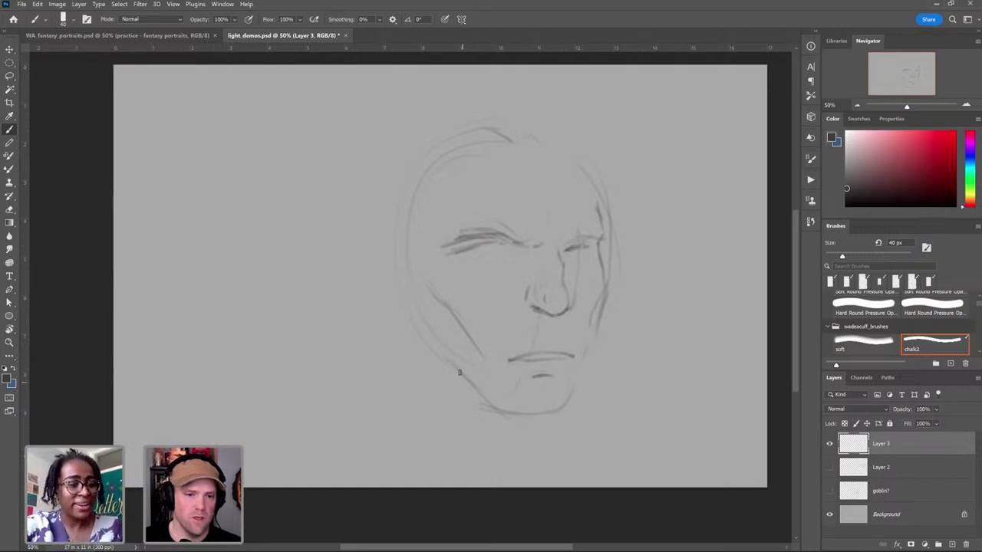
# Step: Extend the jaw into a longer, squarer chin below the original chin line, darkening its far edge
pyautogui.moveTo(497, 413); pyautogui.dragTo(517, 431)
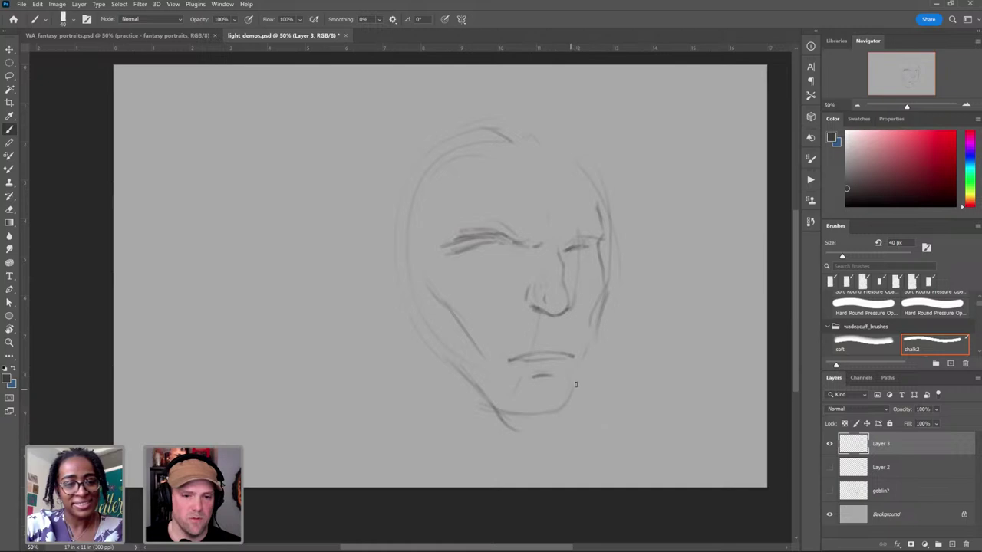
pyautogui.moveTo(575, 383)
pyautogui.mouseDown()
pyautogui.moveTo(568, 425)
pyautogui.moveTo(527, 429)
pyautogui.mouseUp()
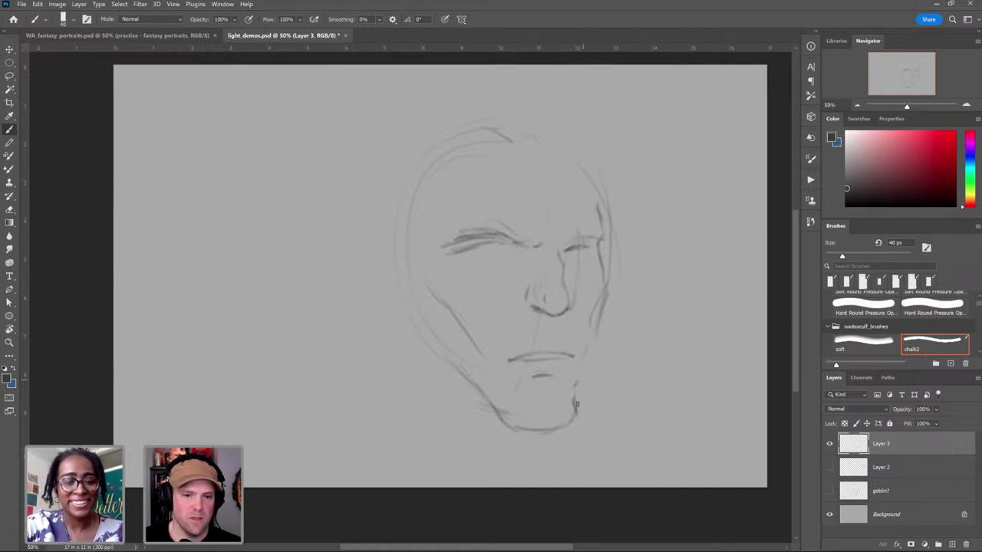
pyautogui.moveTo(576, 386); pyautogui.dragTo(576, 411)
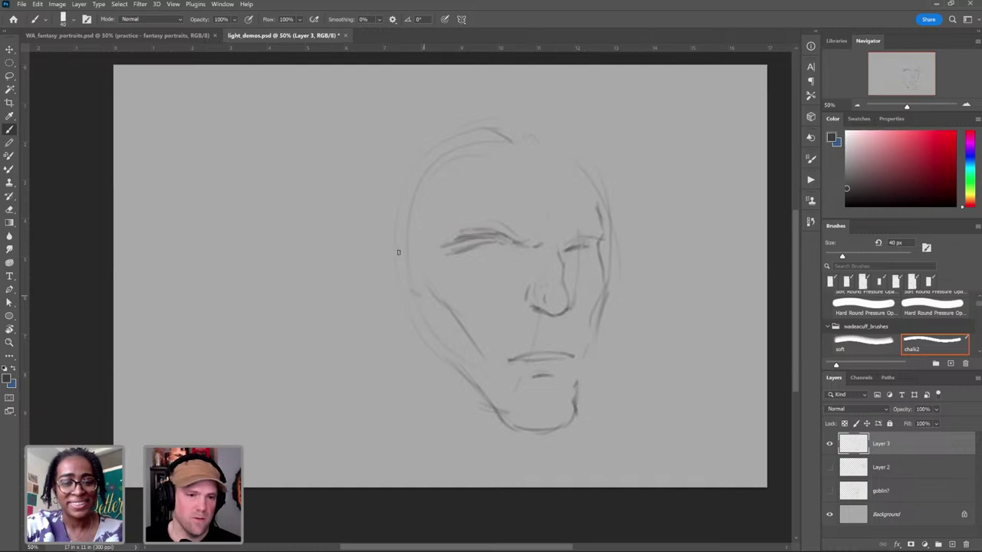
# Step: Sketch swept-back hair with a pointed widow's peak above the forehead, and short ear strokes beside the near temple
pyautogui.moveTo(406, 244); pyautogui.dragTo(374, 232)
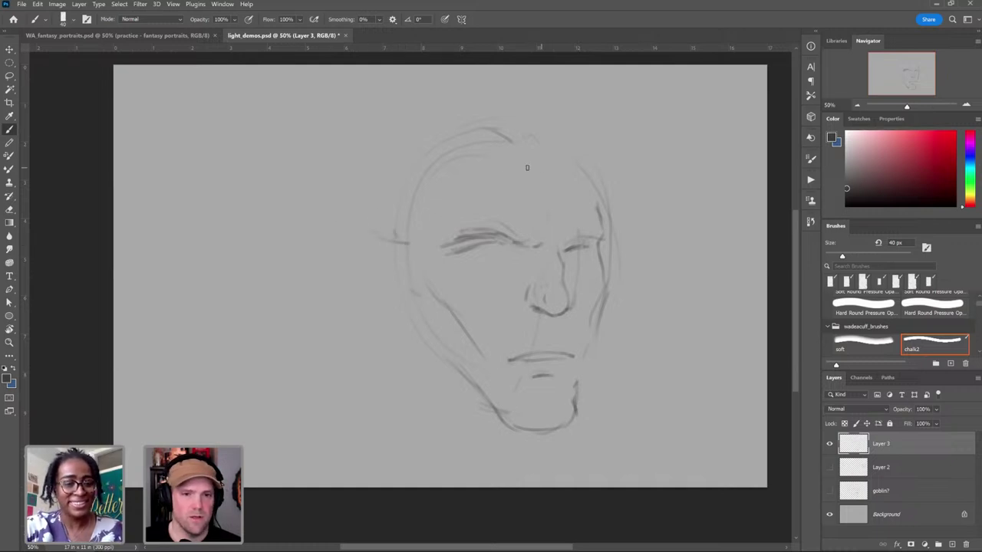
pyautogui.moveTo(546, 149); pyautogui.dragTo(535, 175)
pyautogui.moveTo(545, 158); pyautogui.dragTo(538, 174)
pyautogui.moveTo(498, 104)
pyautogui.mouseDown()
pyautogui.moveTo(545, 158)
pyautogui.moveTo(566, 157)
pyautogui.mouseUp()
pyautogui.moveTo(534, 120); pyautogui.dragTo(549, 133)
pyautogui.moveTo(590, 171); pyautogui.dragTo(573, 140)
pyautogui.moveTo(464, 112); pyautogui.dragTo(413, 161)
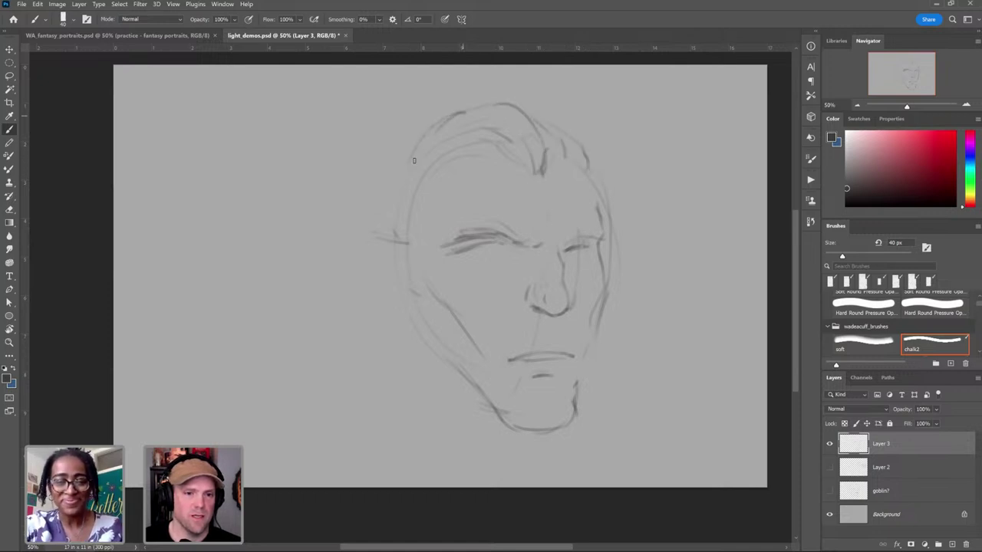
pyautogui.moveTo(392, 201); pyautogui.dragTo(396, 233)
pyautogui.moveTo(446, 163); pyautogui.dragTo(421, 182)
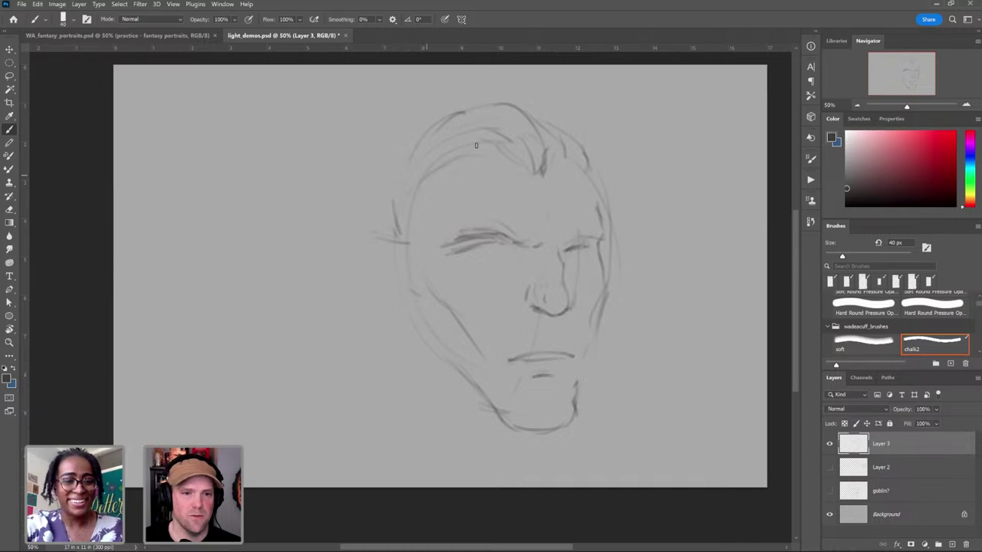
# Step: Distort the head sketch slightly by pulling one upper corner outward, and flip the canvas view horizontally
pyautogui.hotkey('ctrl', 't')
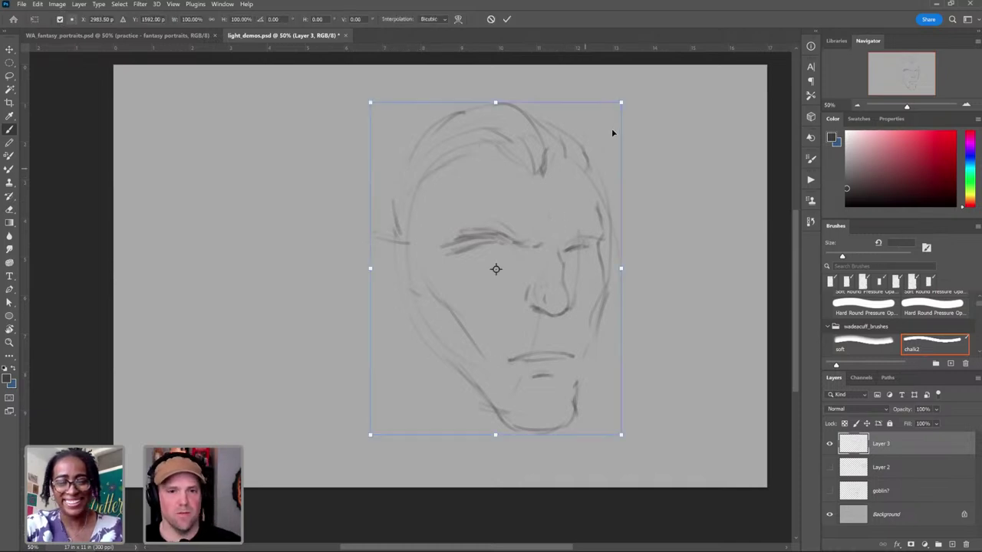
pyautogui.moveTo(623, 103); pyautogui.dragTo(623, 100)
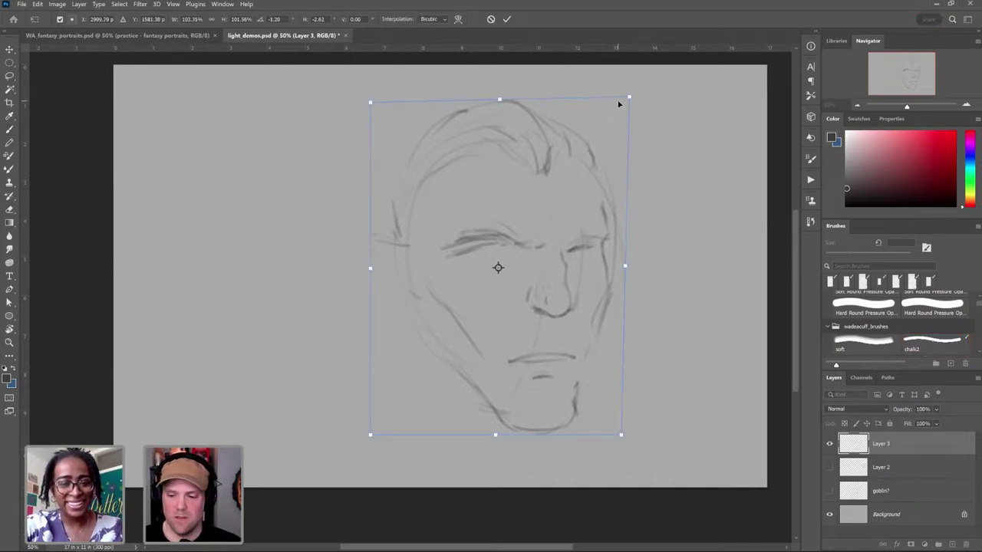
pyautogui.press('Return')
pyautogui.press('h')
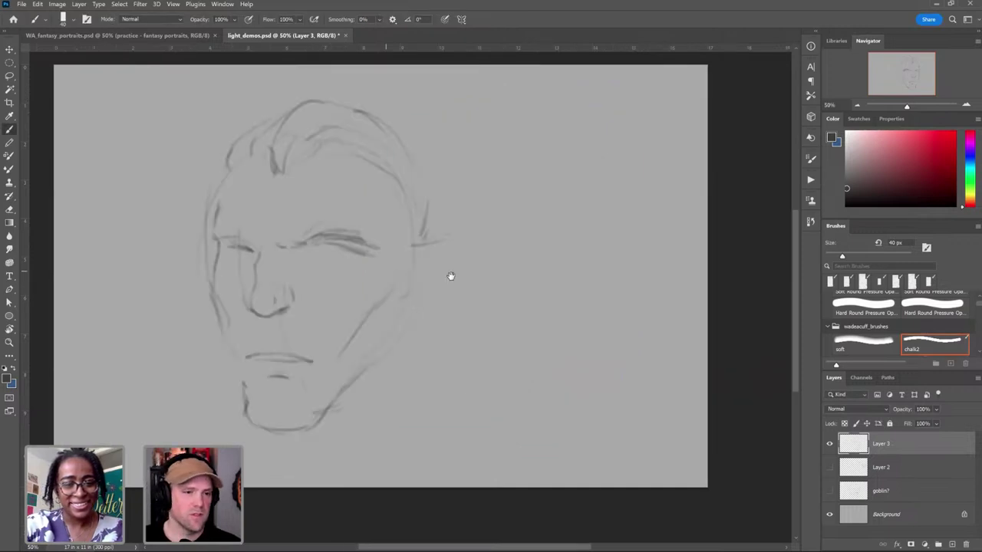
pyautogui.moveTo(261, 264)
pyautogui.mouseDown()
pyautogui.moveTo(410, 271)
pyautogui.moveTo(365, 244)
pyautogui.moveTo(406, 251)
pyautogui.moveTo(386, 253)
pyautogui.moveTo(396, 258)
pyautogui.mouseUp()
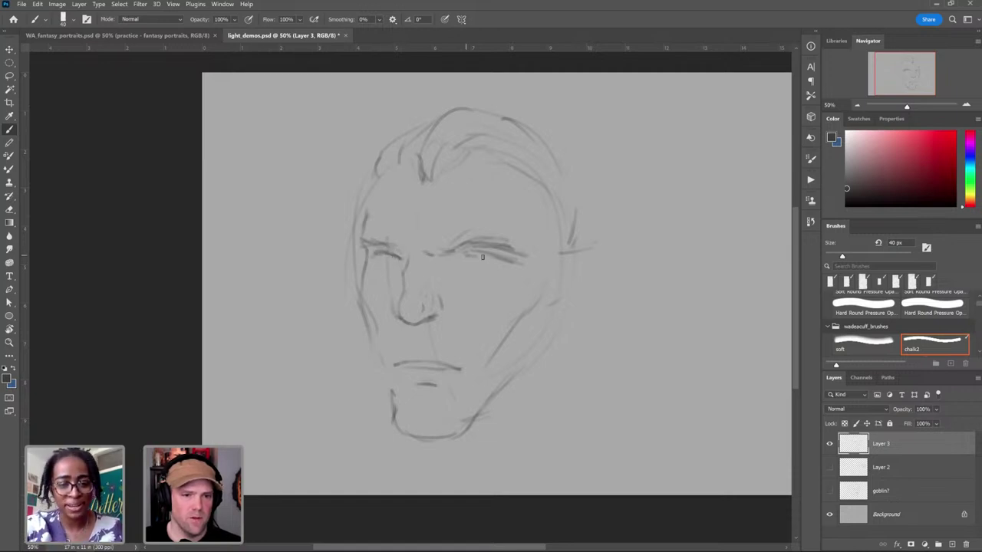
# Step: Draw darker upper eyelid lines under both brows and reinforce the far edge of the nose
pyautogui.moveTo(464, 254)
pyautogui.mouseDown()
pyautogui.moveTo(495, 266)
pyautogui.moveTo(485, 253)
pyautogui.moveTo(509, 259)
pyautogui.moveTo(486, 250)
pyautogui.mouseUp()
pyautogui.hotkey('ctrl', 'z')
pyautogui.hotkey('ctrl', 'z')
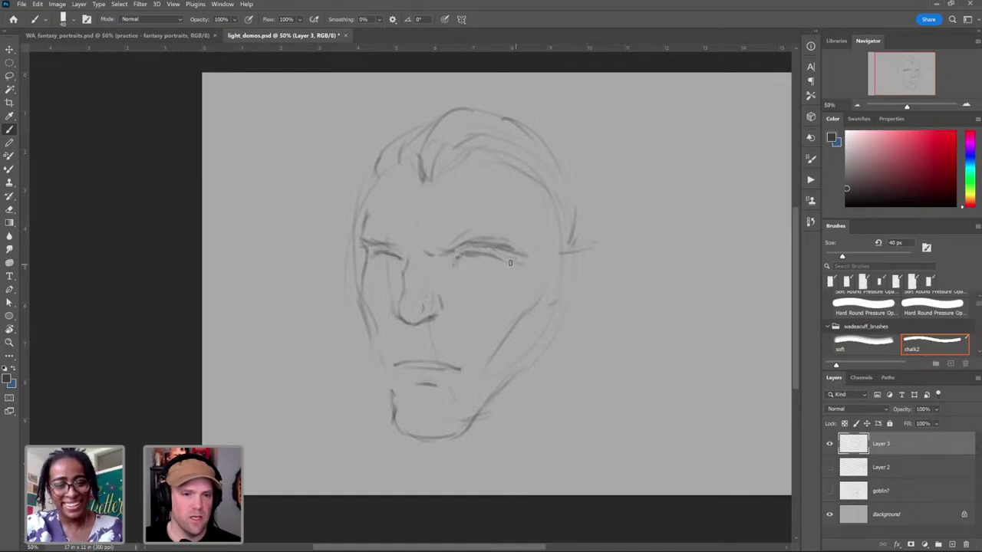
pyautogui.moveTo(371, 254)
pyautogui.mouseDown()
pyautogui.moveTo(375, 265)
pyautogui.moveTo(397, 261)
pyautogui.mouseUp()
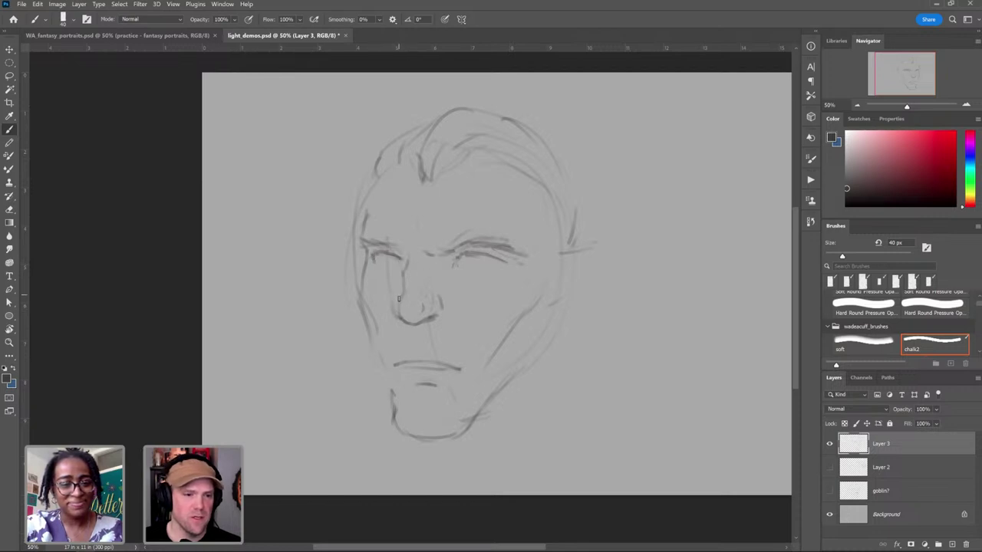
pyautogui.moveTo(398, 310); pyautogui.dragTo(397, 296)
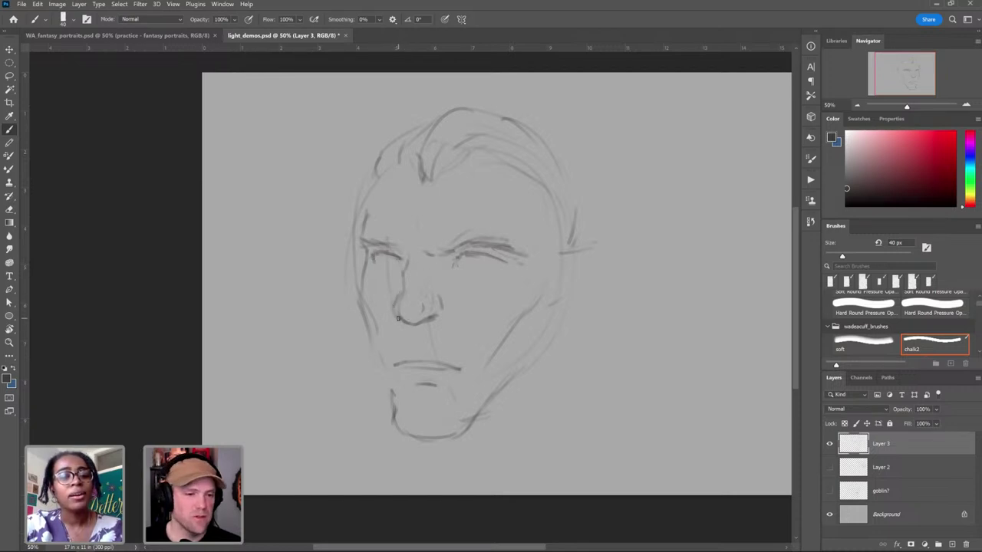
# Step: Darken the far cheek contour down to the chin, and define the mouth line and both irises
pyautogui.moveTo(360, 294); pyautogui.dragTo(380, 364)
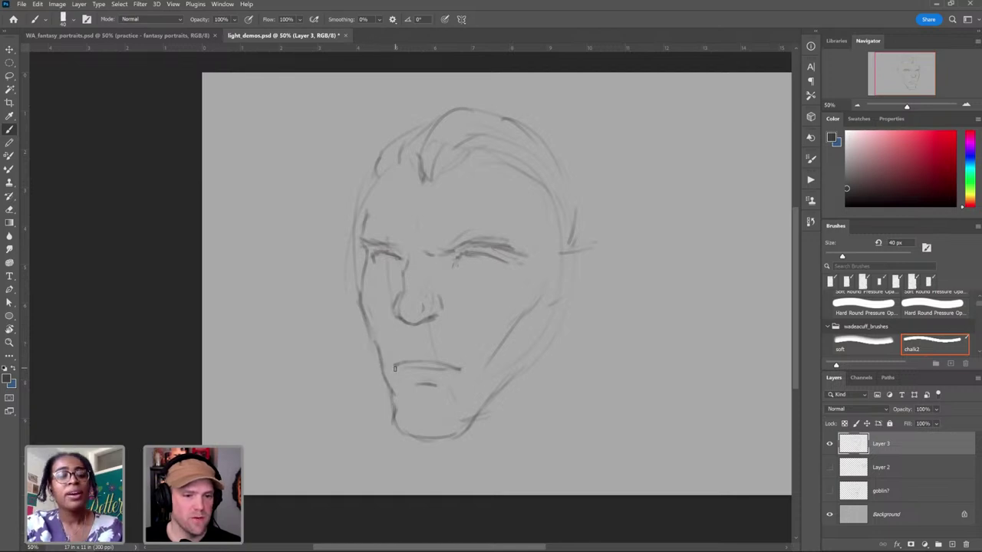
pyautogui.moveTo(403, 366)
pyautogui.mouseDown()
pyautogui.moveTo(447, 367)
pyautogui.moveTo(418, 371)
pyautogui.moveTo(437, 362)
pyautogui.mouseUp()
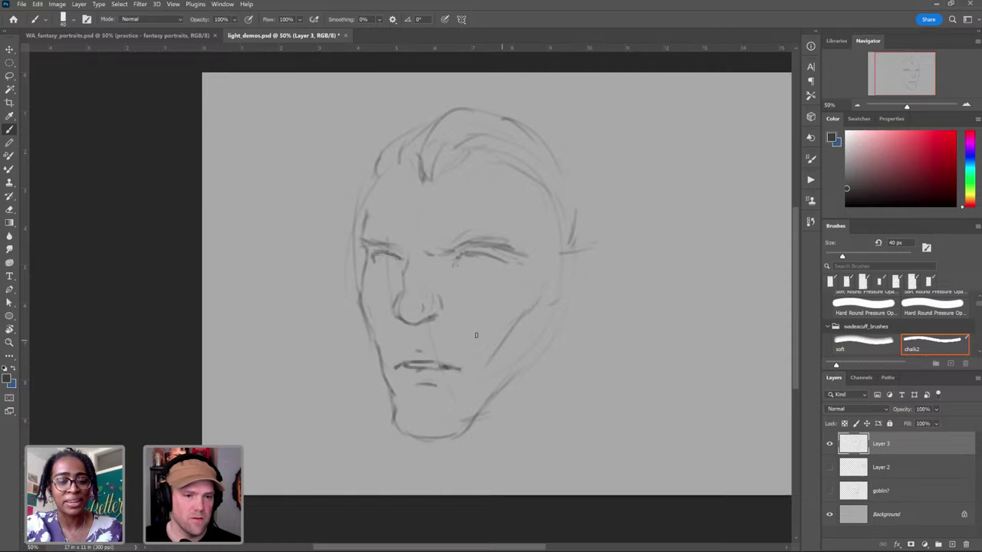
pyautogui.moveTo(467, 257); pyautogui.dragTo(471, 261)
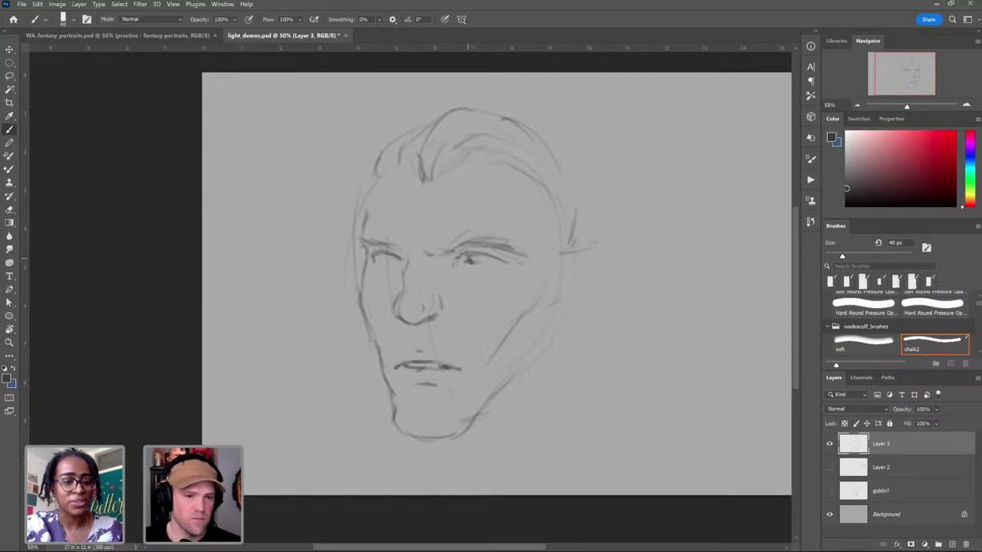
pyautogui.moveTo(379, 260); pyautogui.dragTo(386, 258)
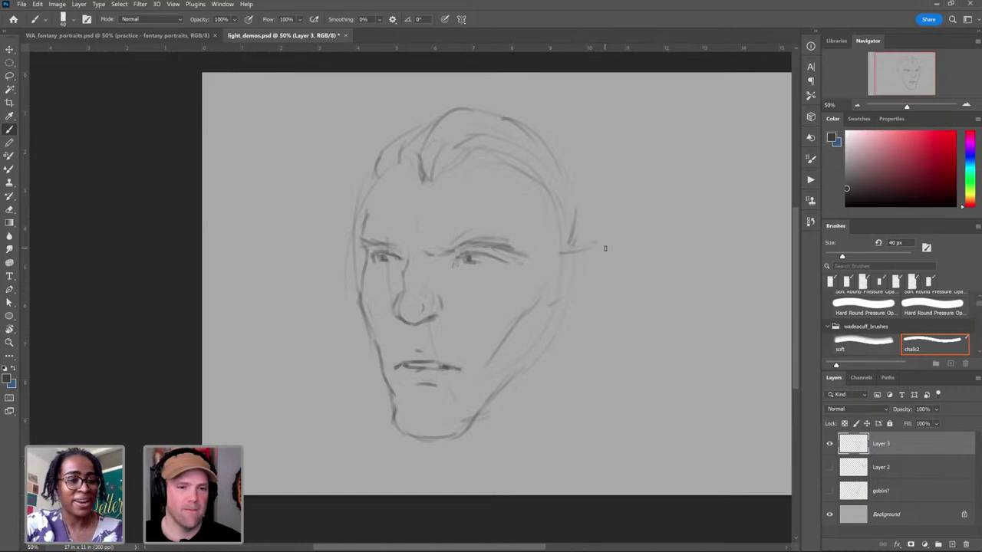
# Step: Draw a long, upswept pointed elf ear extending outward from the near temple
pyautogui.moveTo(558, 247)
pyautogui.mouseDown()
pyautogui.moveTo(558, 285)
pyautogui.moveTo(573, 269)
pyautogui.mouseUp()
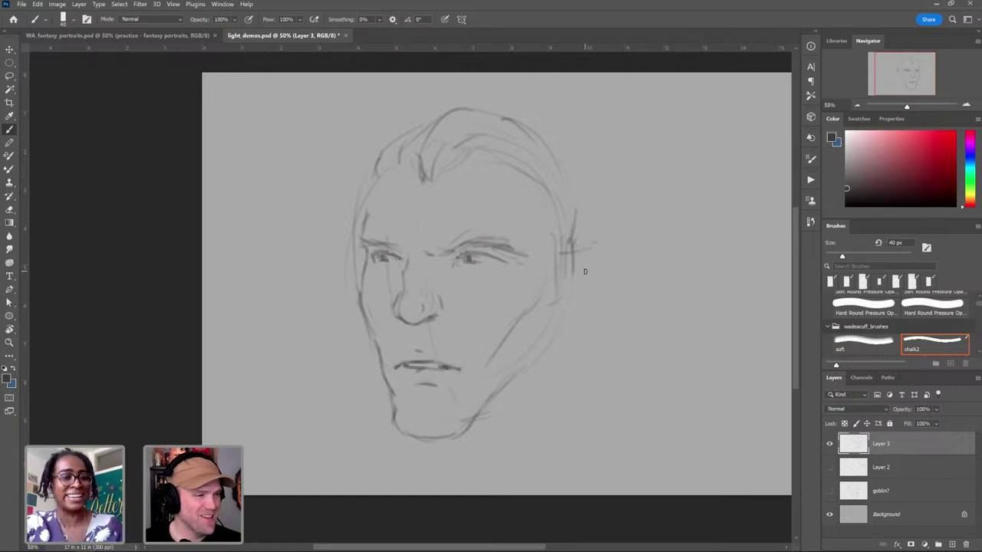
pyautogui.moveTo(581, 252)
pyautogui.mouseDown()
pyautogui.moveTo(713, 216)
pyautogui.moveTo(674, 245)
pyautogui.moveTo(679, 236)
pyautogui.moveTo(575, 328)
pyautogui.mouseUp()
pyautogui.moveTo(579, 250); pyautogui.dragTo(559, 268)
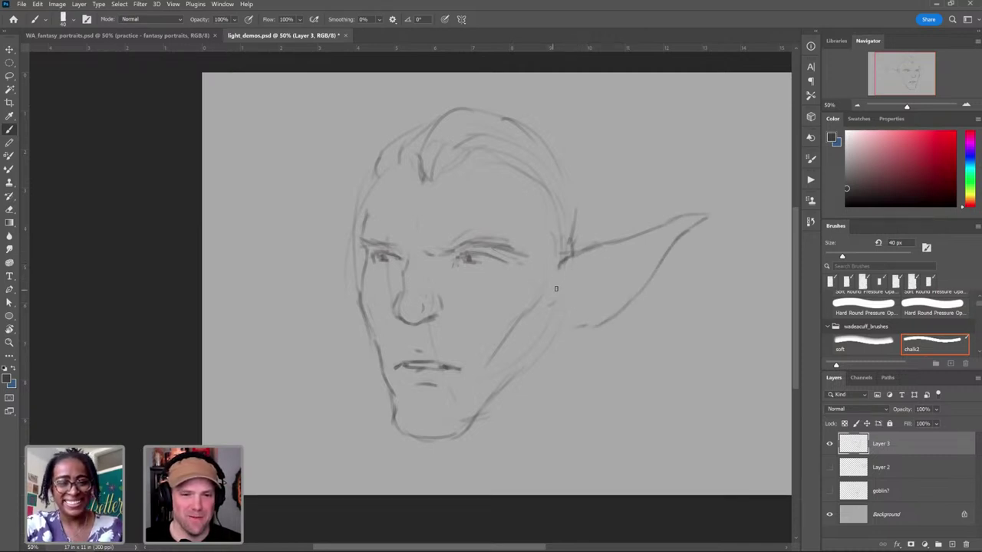
# Step: Add angular contour strokes at the near temple and forehead, and reshape both eyebrows into sharply slanted arches
pyautogui.moveTo(534, 257)
pyautogui.mouseDown()
pyautogui.moveTo(524, 234)
pyautogui.moveTo(529, 213)
pyautogui.moveTo(526, 238)
pyautogui.moveTo(508, 177)
pyautogui.moveTo(492, 208)
pyautogui.moveTo(514, 181)
pyautogui.mouseUp()
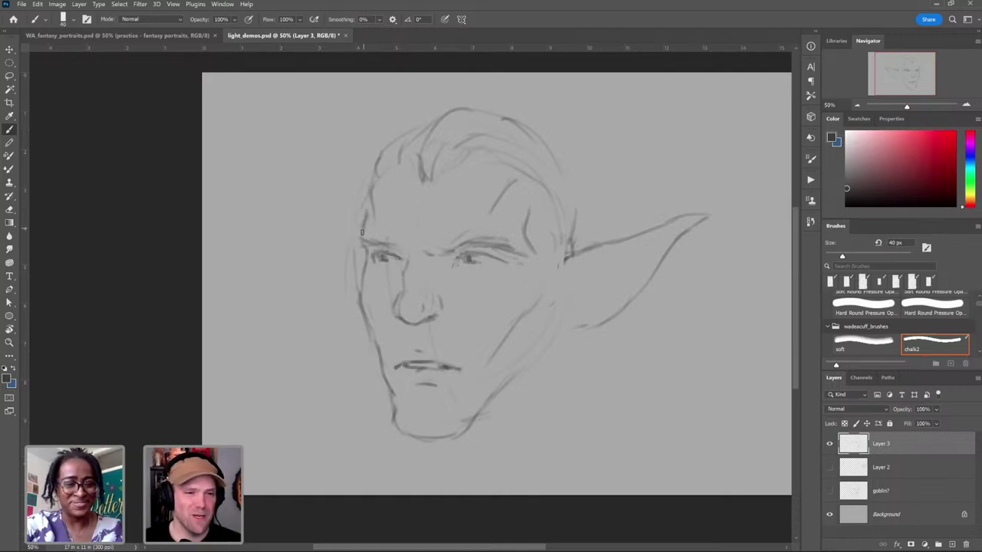
pyautogui.moveTo(371, 237)
pyautogui.mouseDown()
pyautogui.moveTo(461, 244)
pyautogui.moveTo(430, 247)
pyautogui.moveTo(452, 247)
pyautogui.moveTo(490, 230)
pyautogui.mouseUp()
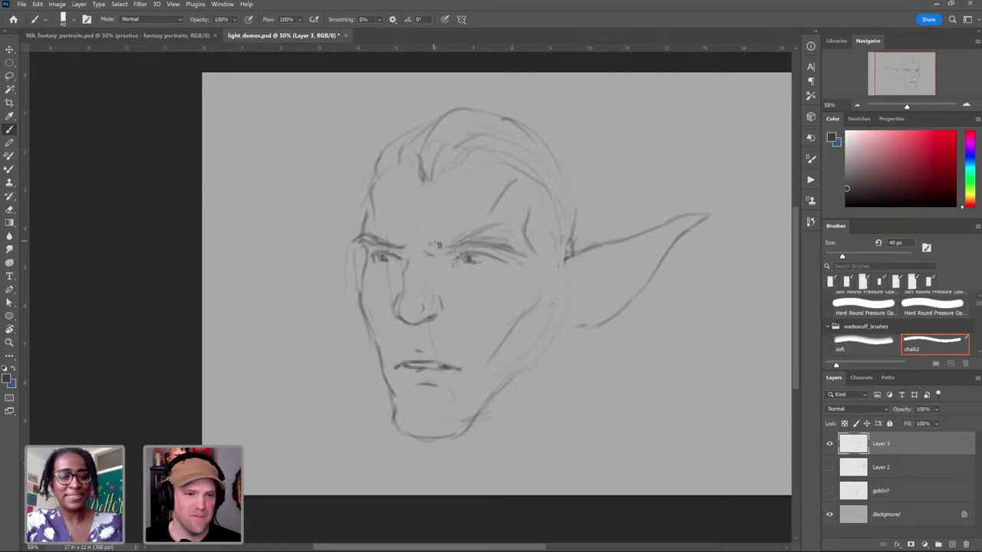
pyautogui.moveTo(445, 242)
pyautogui.mouseDown()
pyautogui.moveTo(488, 231)
pyautogui.moveTo(482, 240)
pyautogui.moveTo(516, 244)
pyautogui.moveTo(468, 238)
pyautogui.moveTo(497, 226)
pyautogui.moveTo(519, 242)
pyautogui.moveTo(514, 181)
pyautogui.mouseUp()
pyautogui.hotkey('ctrl', 'z')
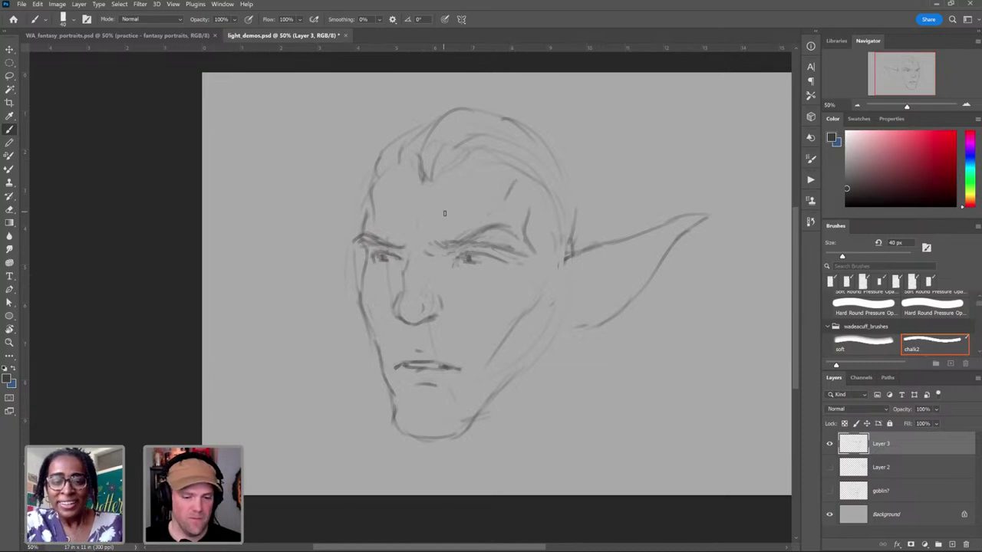
# Step: Transform the elf head sketch, pulling its upper corner on the far side slightly outward
pyautogui.hotkey('ctrl', 't')
pyautogui.moveTo(339, 115); pyautogui.dragTo(332, 100)
pyautogui.press('Return')
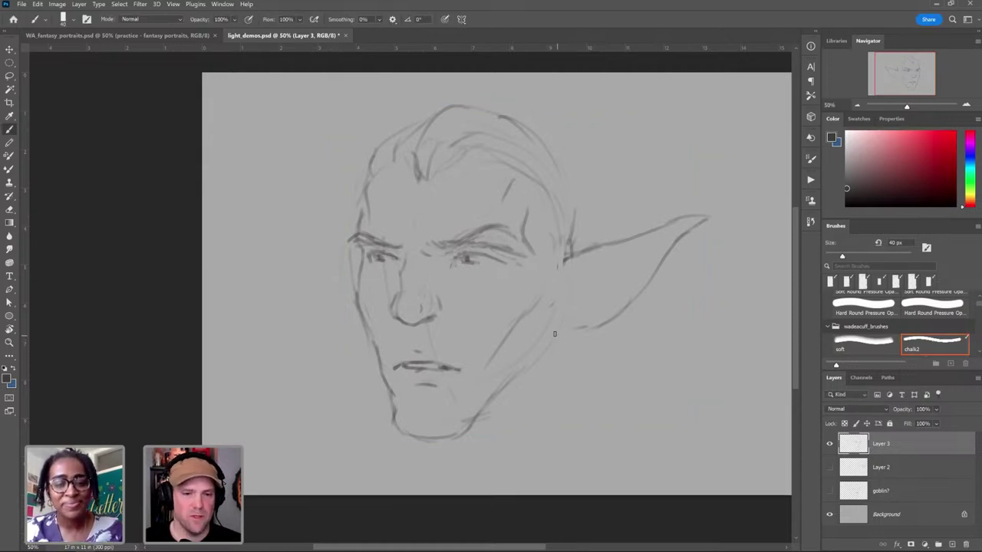
# Step: Sketch the neck and a V-shaped collar below the jaw, and undo a trial pointed ear on the far side
pyautogui.moveTo(559, 337); pyautogui.dragTo(528, 426)
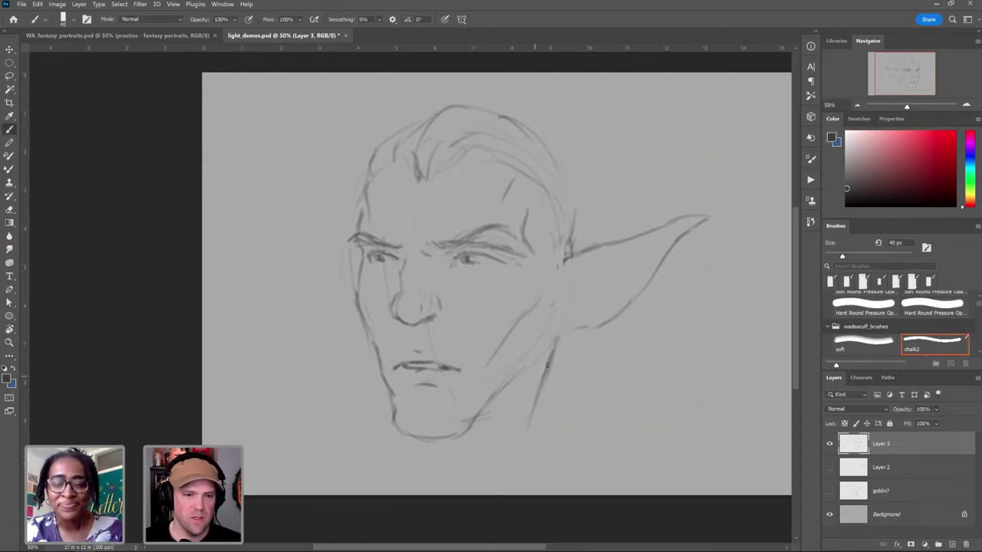
pyautogui.moveTo(415, 440); pyautogui.dragTo(413, 459)
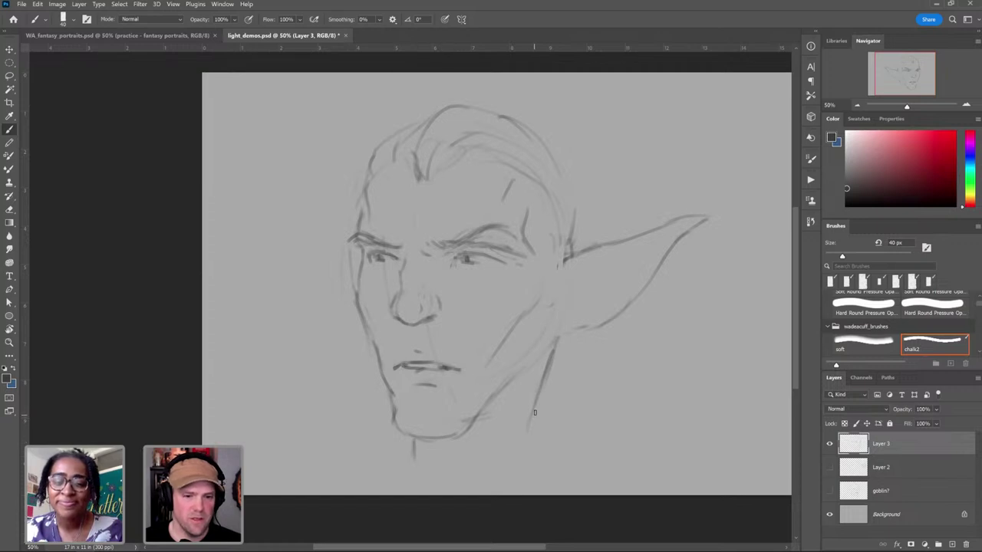
pyautogui.moveTo(534, 413); pyautogui.dragTo(549, 453)
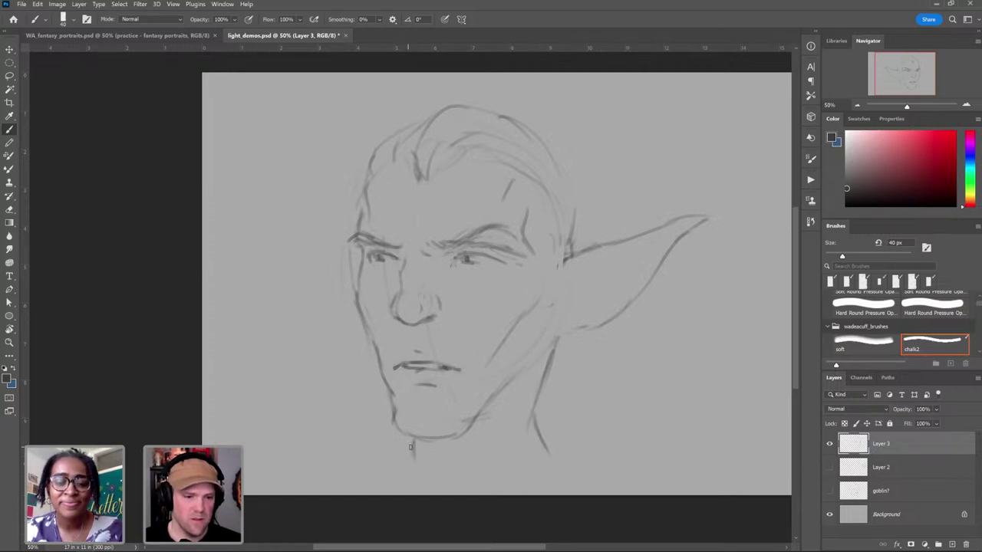
pyautogui.moveTo(413, 443)
pyautogui.mouseDown()
pyautogui.moveTo(394, 457)
pyautogui.moveTo(442, 493)
pyautogui.mouseUp()
pyautogui.moveTo(541, 440)
pyautogui.mouseDown()
pyautogui.moveTo(561, 453)
pyautogui.moveTo(469, 494)
pyautogui.mouseUp()
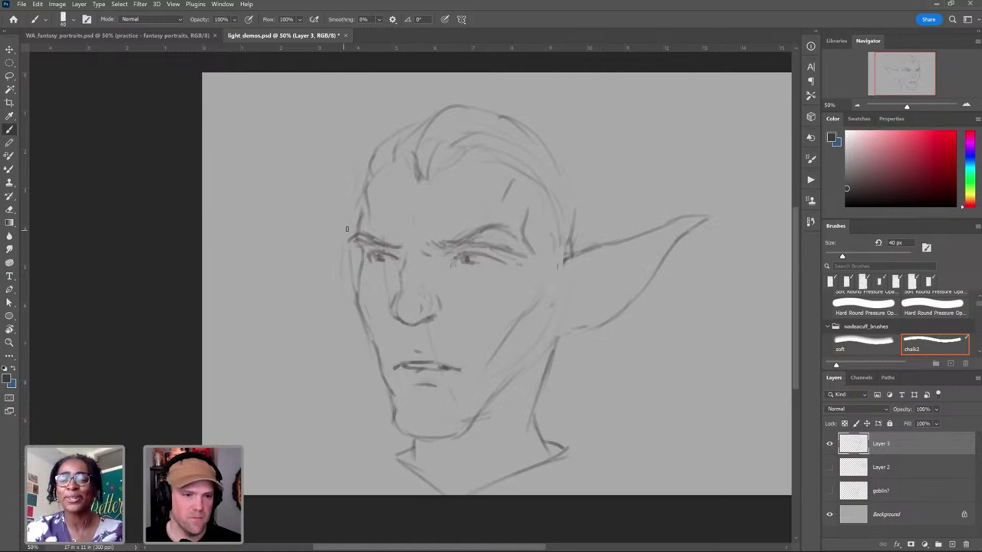
pyautogui.moveTo(346, 229)
pyautogui.mouseDown()
pyautogui.moveTo(306, 215)
pyautogui.moveTo(344, 261)
pyautogui.mouseUp()
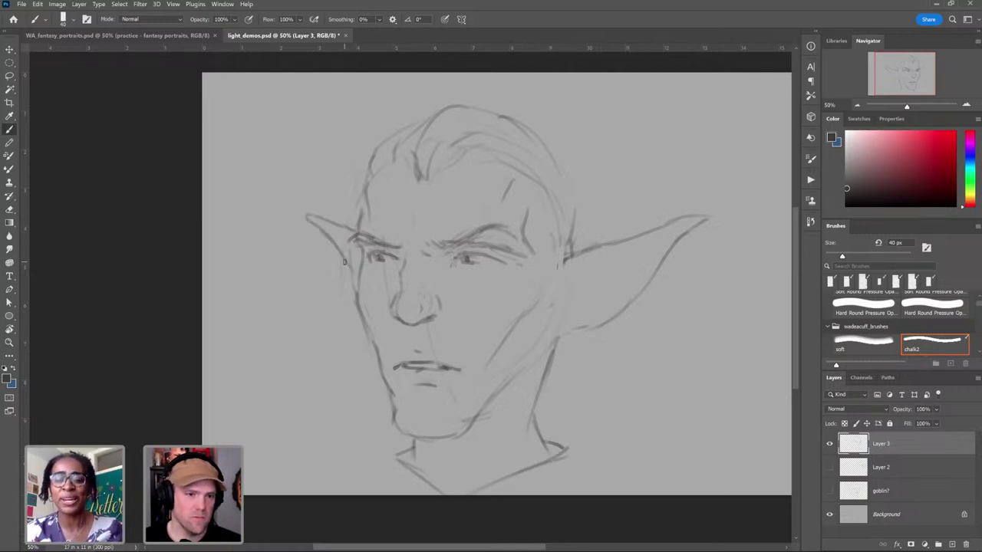
pyautogui.hotkey('ctrl', 'z')
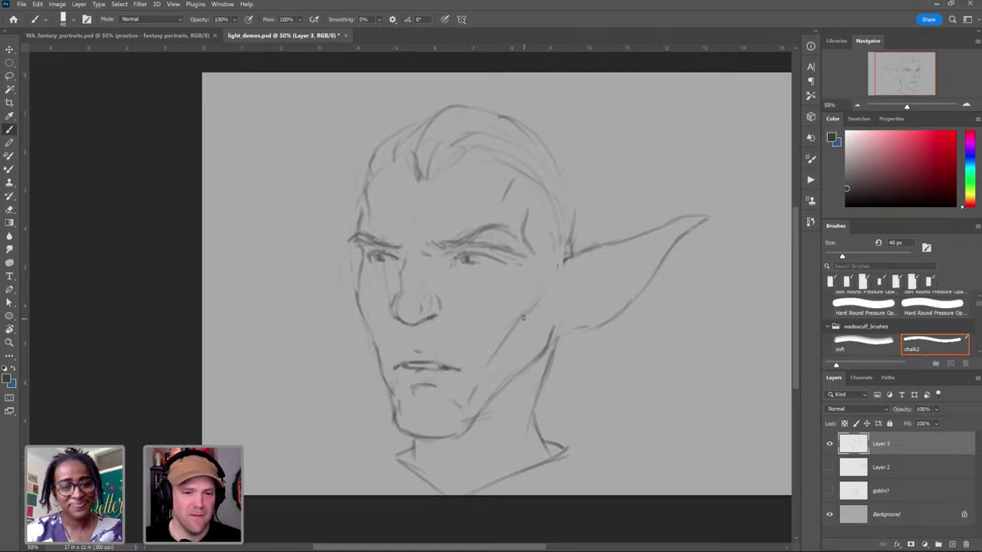
# Step: Darken the near cheek hollow line, and add a crease below the inner eye and a furrow between the brows
pyautogui.moveTo(523, 317)
pyautogui.mouseDown()
pyautogui.moveTo(535, 308)
pyautogui.moveTo(476, 380)
pyautogui.mouseUp()
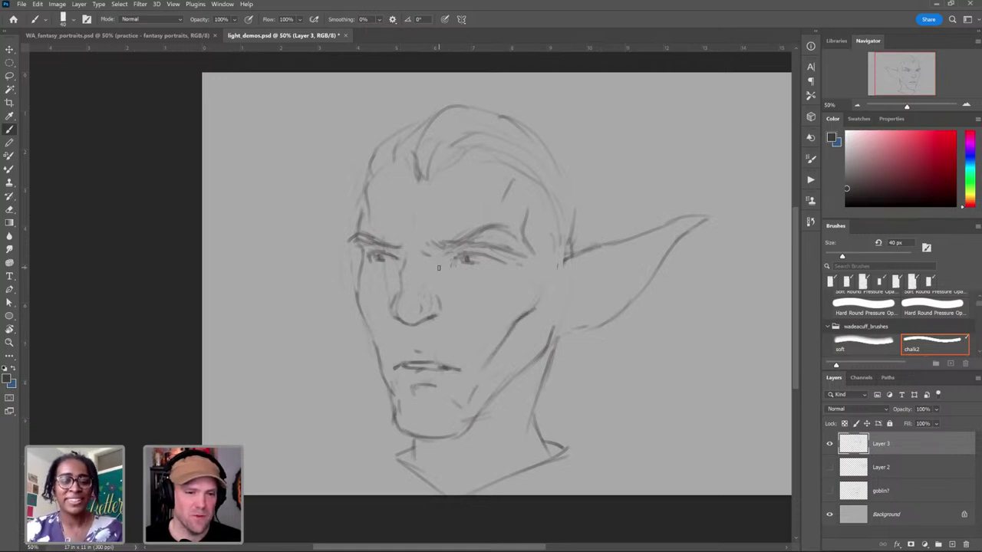
pyautogui.moveTo(440, 270); pyautogui.dragTo(450, 281)
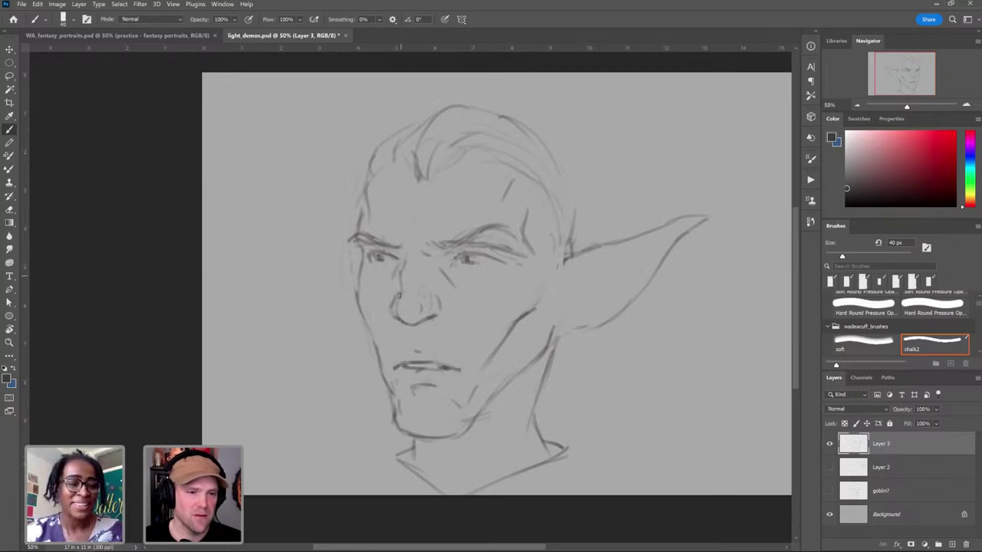
pyautogui.moveTo(405, 236)
pyautogui.mouseDown()
pyautogui.moveTo(411, 256)
pyautogui.moveTo(409, 235)
pyautogui.mouseUp()
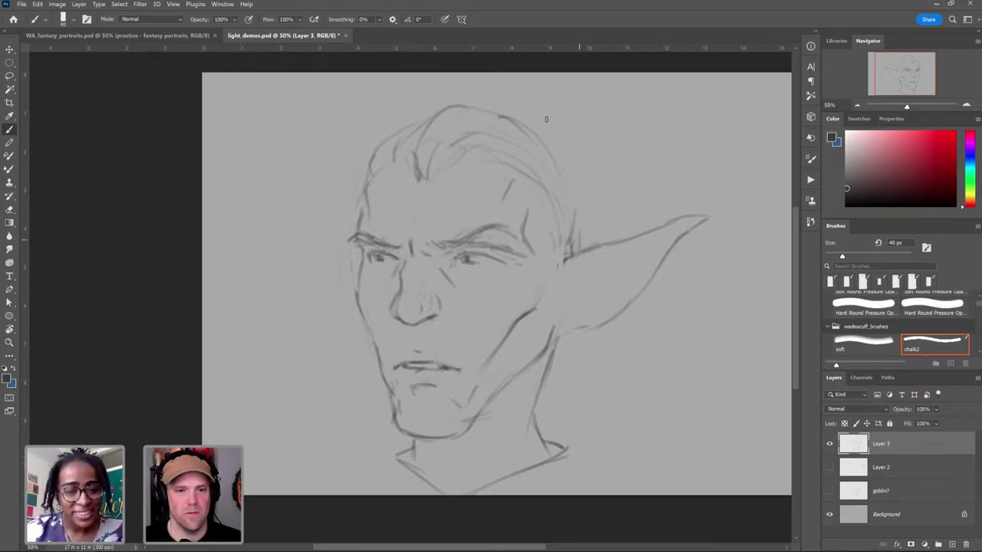
# Step: Enlarge the swept-back hair with a fuller outer outline over the crown, and darken the strands around the widow's peak
pyautogui.moveTo(462, 107)
pyautogui.mouseDown()
pyautogui.moveTo(509, 103)
pyautogui.moveTo(549, 128)
pyautogui.moveTo(591, 203)
pyautogui.mouseUp()
pyautogui.moveTo(416, 141)
pyautogui.mouseDown()
pyautogui.moveTo(415, 174)
pyautogui.moveTo(414, 164)
pyautogui.mouseUp()
pyautogui.moveTo(397, 135)
pyautogui.mouseDown()
pyautogui.moveTo(434, 102)
pyautogui.moveTo(454, 103)
pyautogui.mouseUp()
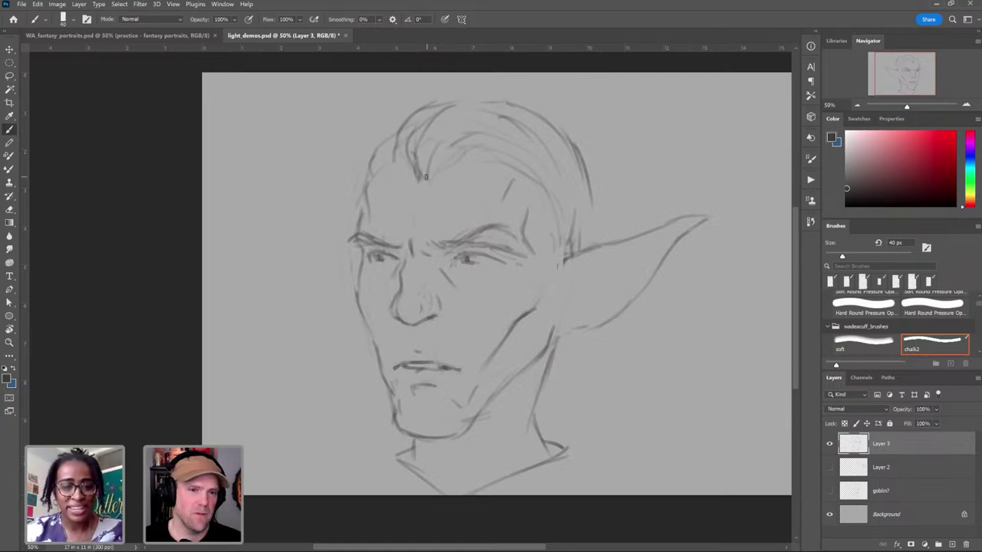
pyautogui.moveTo(426, 177); pyautogui.dragTo(486, 150)
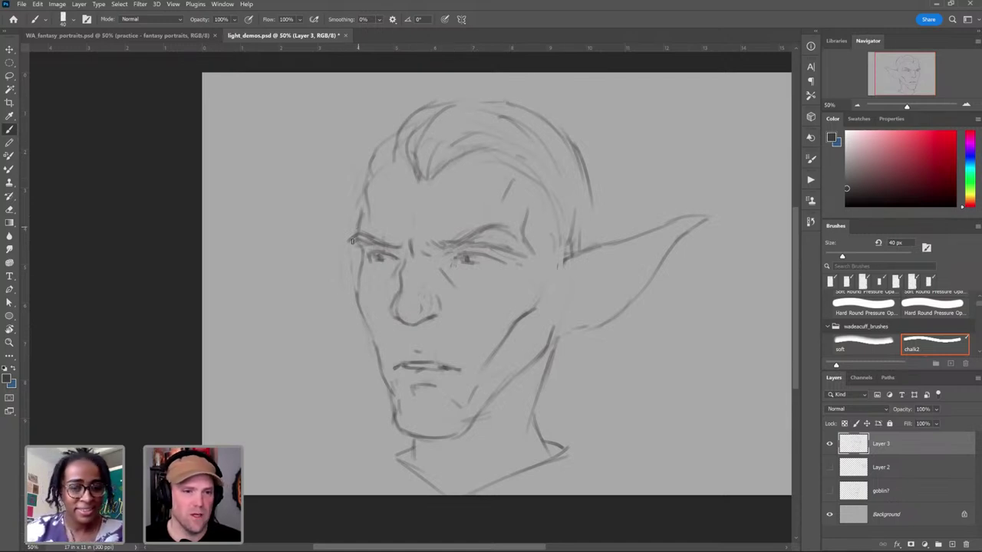
# Step: Draw the small pointed far ear, detail the near ear and its sideburn, and strengthen the mouth line
pyautogui.moveTo(348, 227)
pyautogui.mouseDown()
pyautogui.moveTo(322, 216)
pyautogui.moveTo(335, 252)
pyautogui.mouseUp()
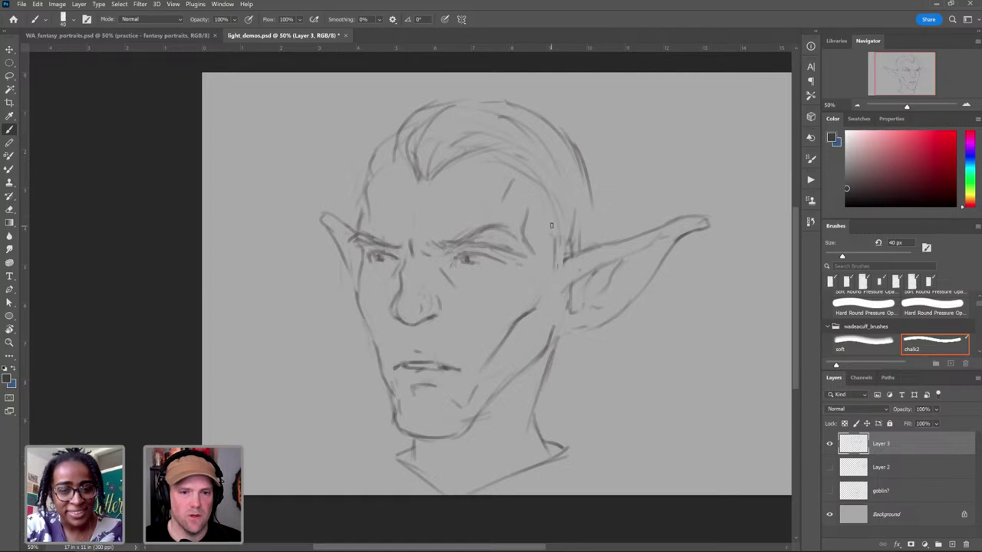
pyautogui.moveTo(552, 224); pyautogui.dragTo(549, 281)
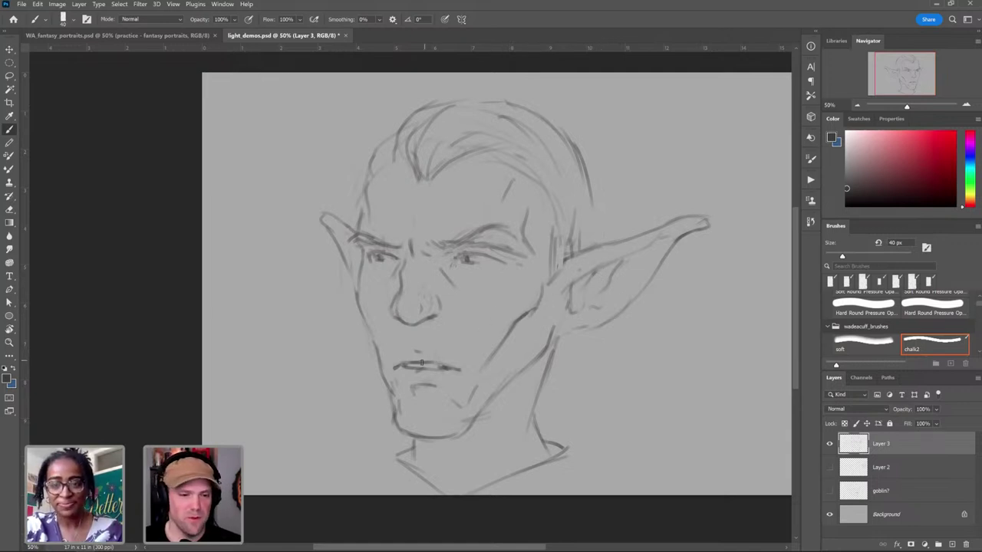
pyautogui.moveTo(445, 367); pyautogui.dragTo(406, 364)
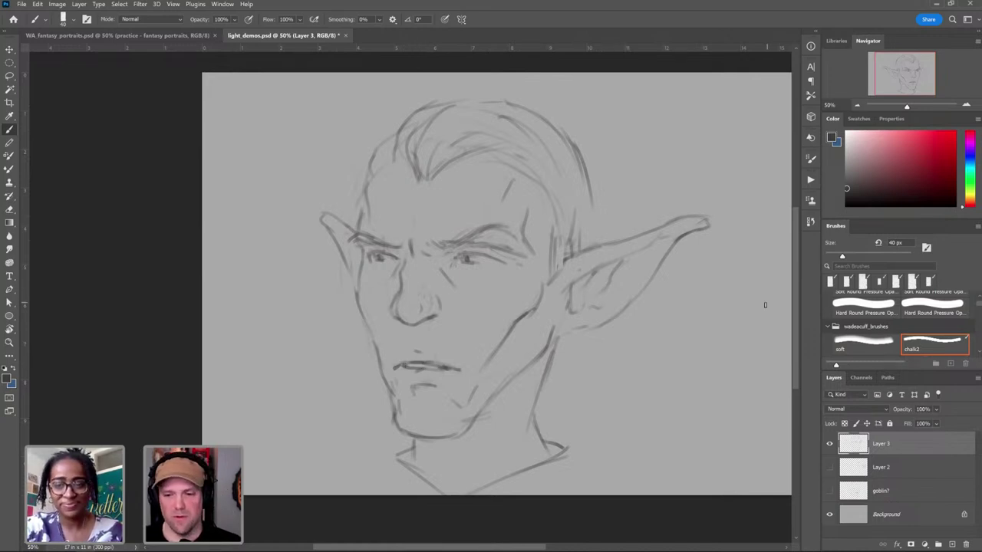
# Step: Show and hide Layer 2 for comparison, make the goblin? layer visible, and flip the canvas view horizontally
pyautogui.click(829, 467)
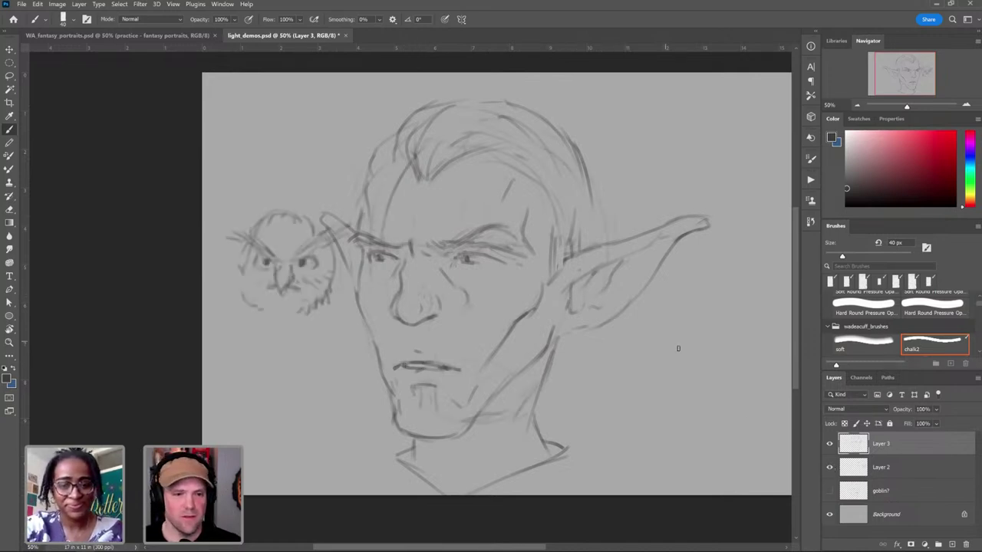
pyautogui.click(829, 467)
pyautogui.click(829, 491)
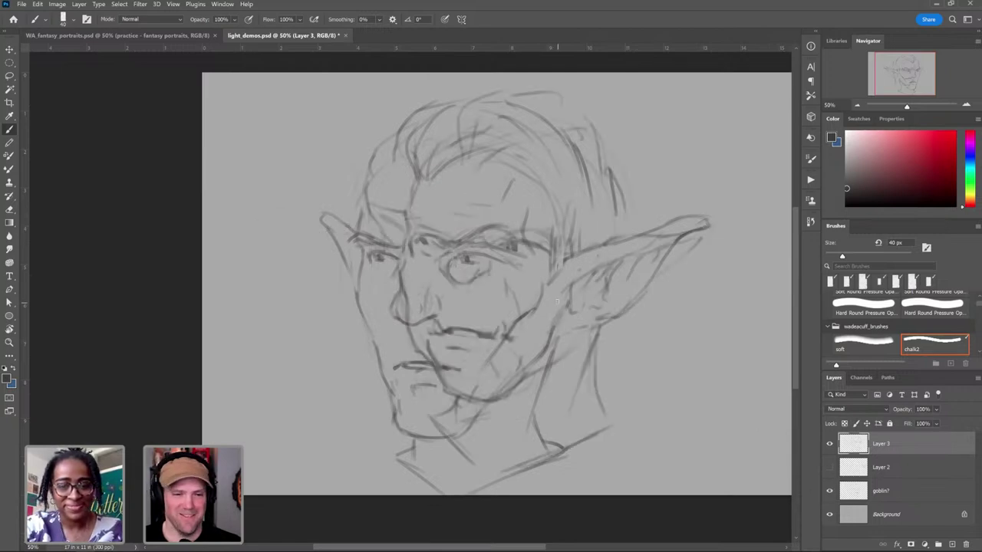
pyautogui.hotkey('ctrl', 'shift', 'h')
pyautogui.moveTo(412, 290)
pyautogui.mouseDown()
pyautogui.moveTo(590, 276)
pyautogui.moveTo(559, 289)
pyautogui.mouseUp()
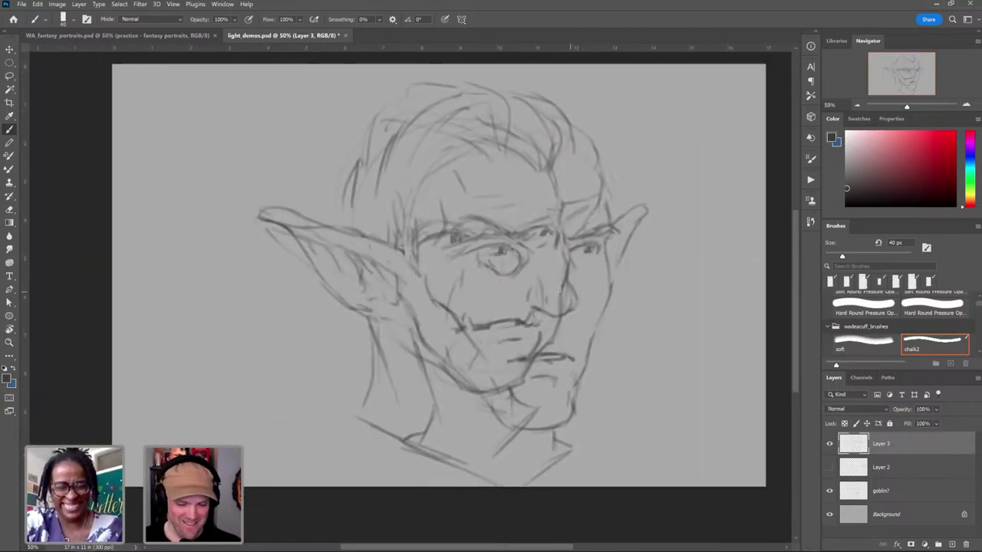
# Step: Separate the overlapping sketches by moving the goblin to the left half of the canvas and the elf head to the right
pyautogui.press('v')
pyautogui.moveTo(285, 226)
pyautogui.mouseDown()
pyautogui.moveTo(153, 226)
pyautogui.moveTo(164, 227)
pyautogui.mouseUp()
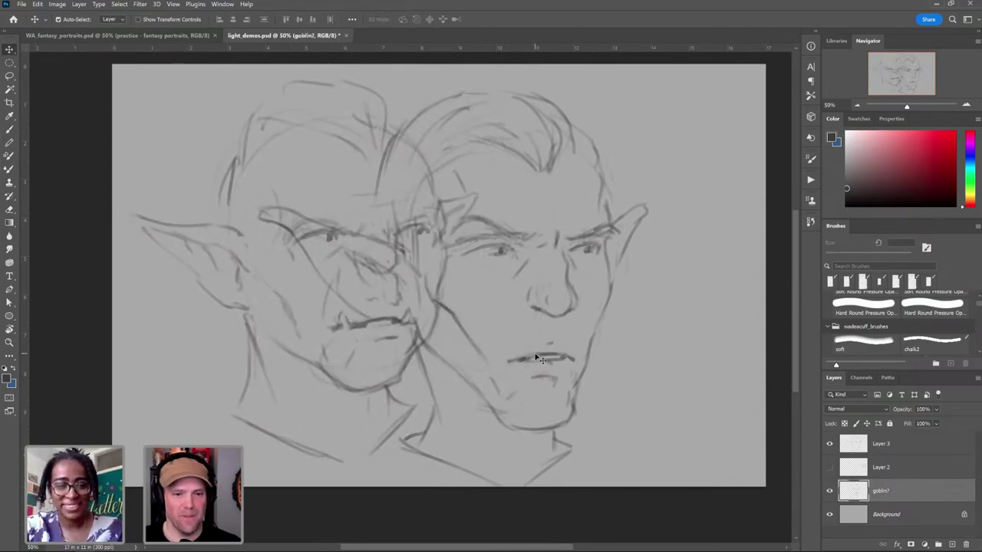
pyautogui.moveTo(539, 358); pyautogui.dragTo(615, 352)
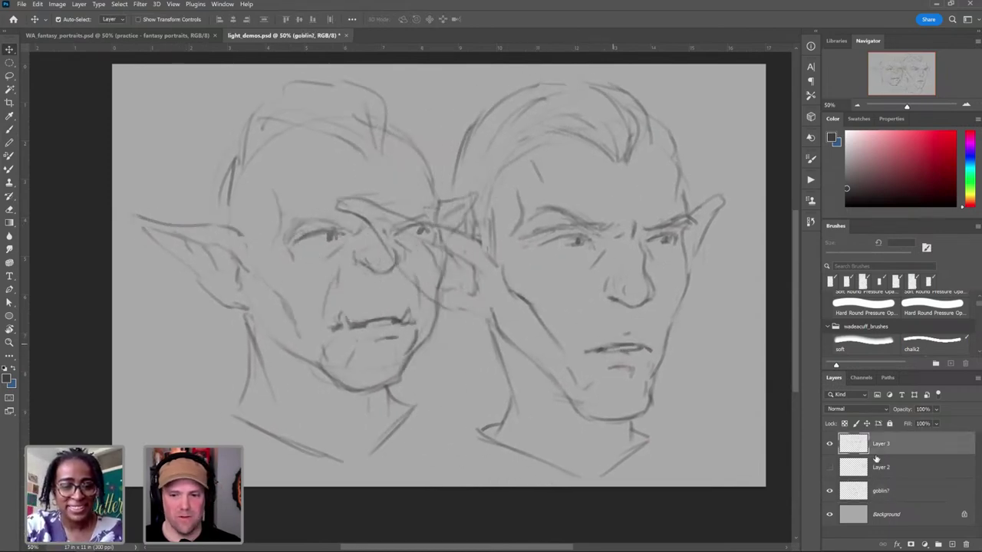
# Step: Scale the Layer 3 and goblin? sketches together to about 88%, shift both left on the canvas, and select Layer 3 alone
pyautogui.keyDown('ctrl'); pyautogui.click(896, 495); pyautogui.keyUp('ctrl')
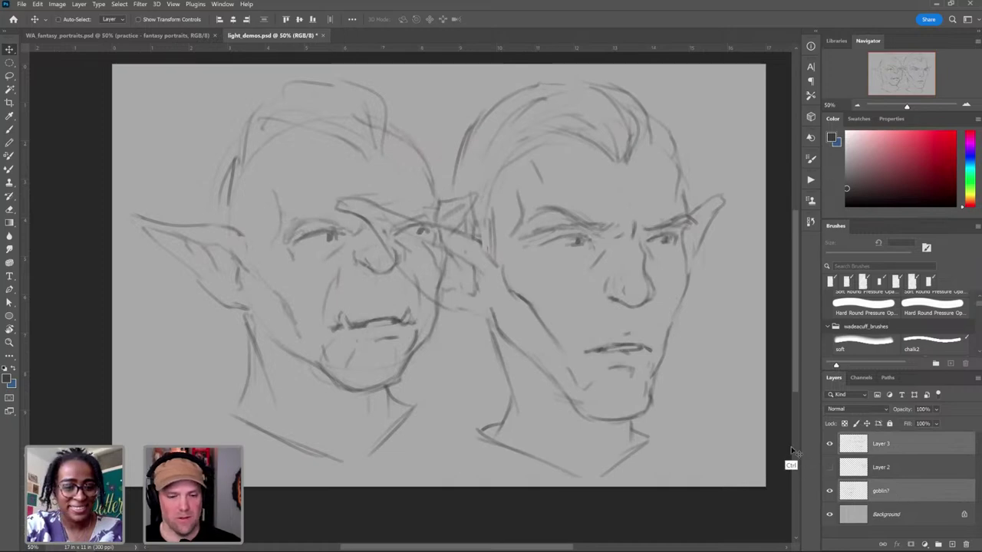
pyautogui.hotkey('ctrl', 't')
pyautogui.moveTo(119, 476); pyautogui.dragTo(134, 424)
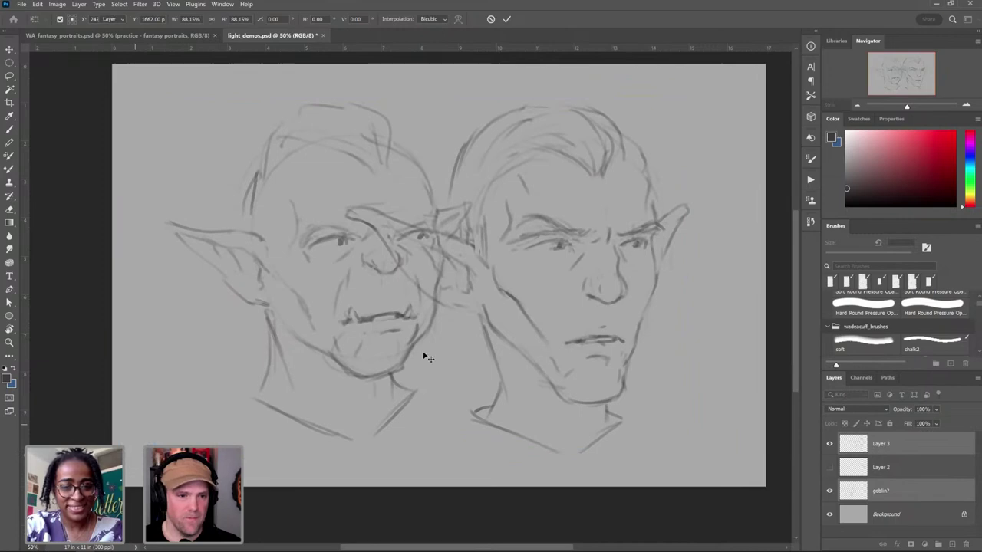
pyautogui.press('Return')
pyautogui.moveTo(391, 319); pyautogui.dragTo(349, 317)
pyautogui.click(896, 449)
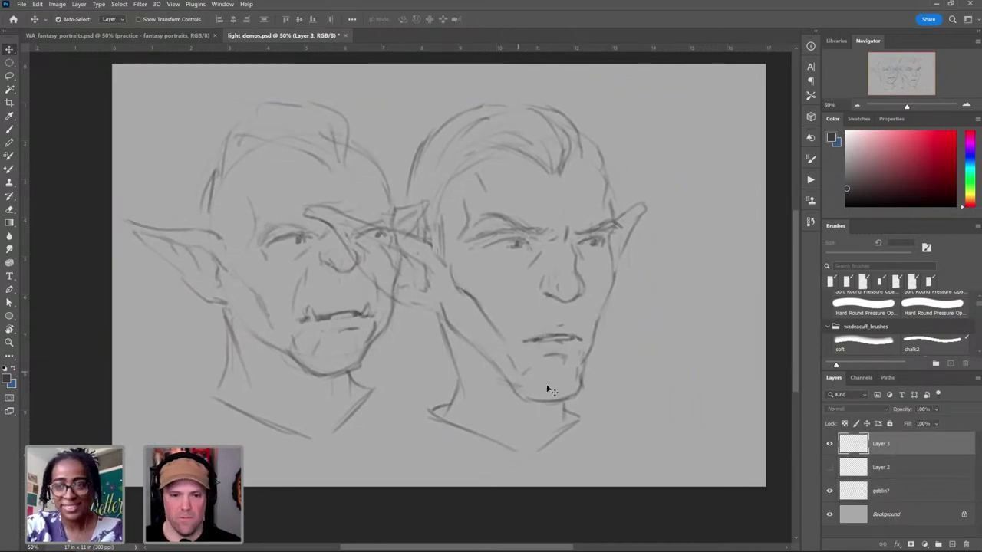
# Step: Move the elf head farther right and the goblin head slightly left and down, and rename Layer 3 as elf
pyautogui.moveTo(595, 338); pyautogui.dragTo(690, 338)
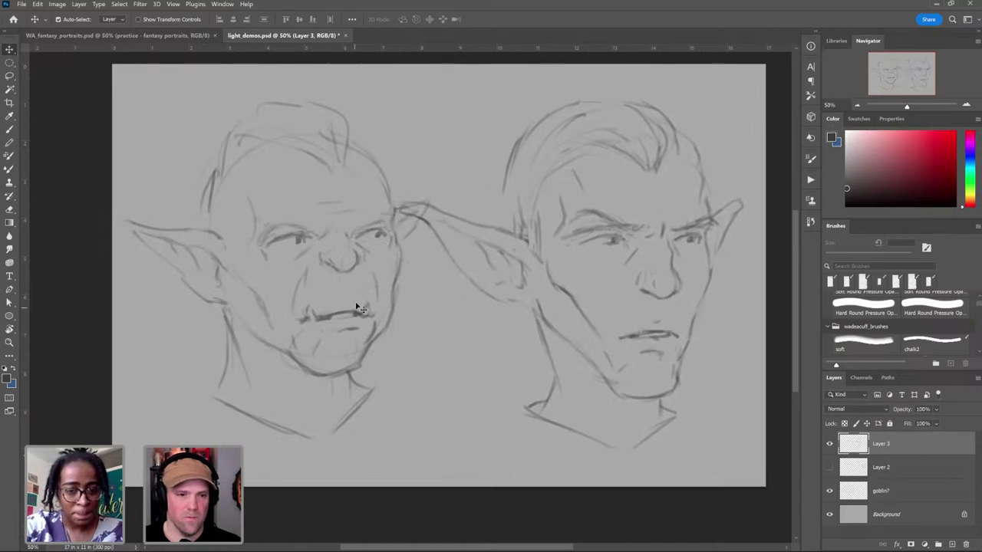
pyautogui.moveTo(386, 329)
pyautogui.mouseDown()
pyautogui.moveTo(369, 338)
pyautogui.moveTo(374, 345)
pyautogui.moveTo(370, 339)
pyautogui.mouseUp()
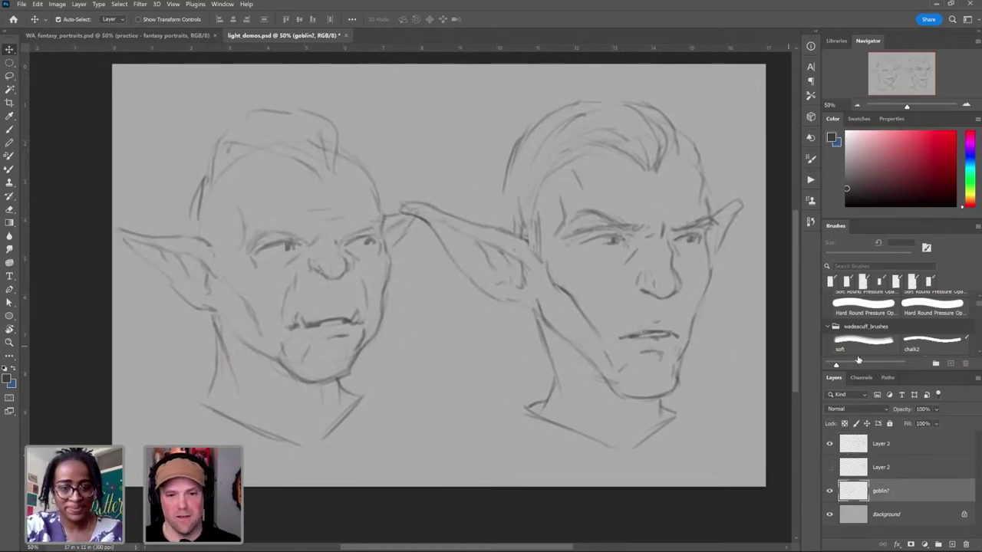
pyautogui.click(886, 452)
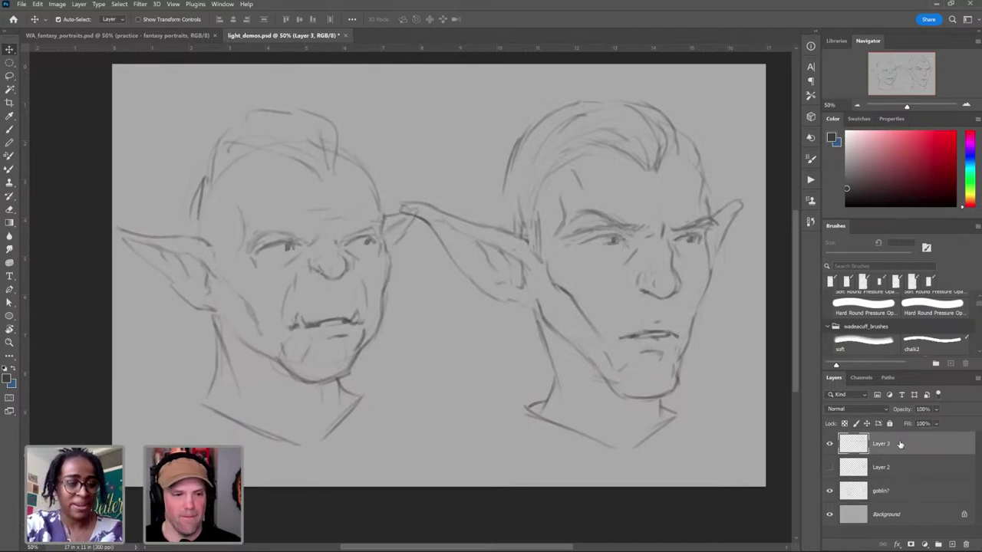
pyautogui.doubleClick(882, 445)
pyautogui.write('elf')
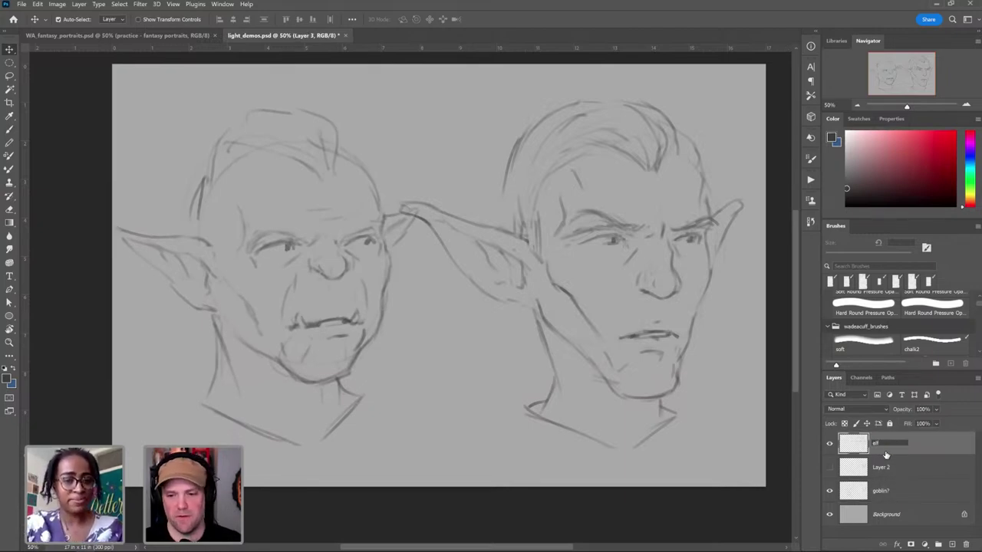
pyautogui.press('Return')
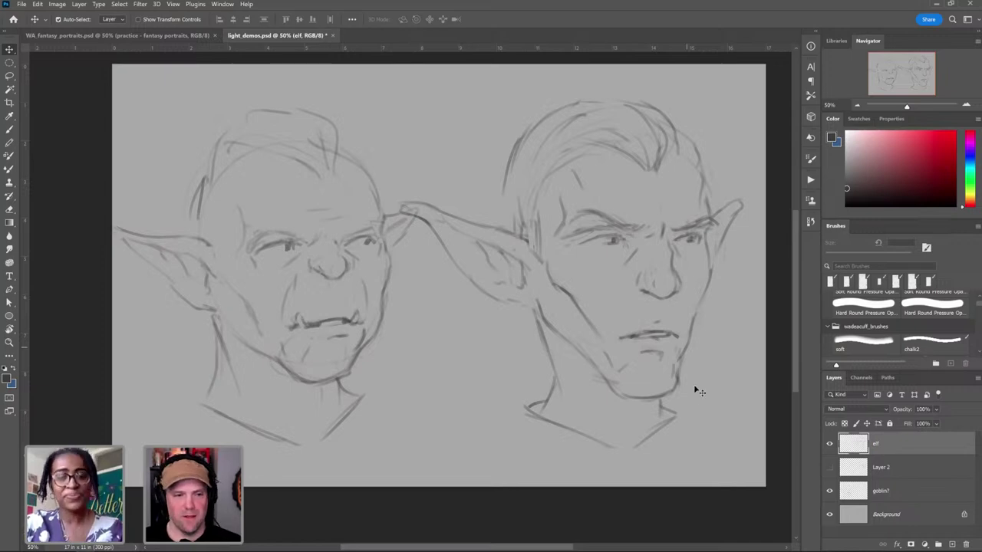
# Step: Letter an A beside the goblin head on the goblin? layer and a B beside the elf head on the elf layer
pyautogui.click(314, 398)
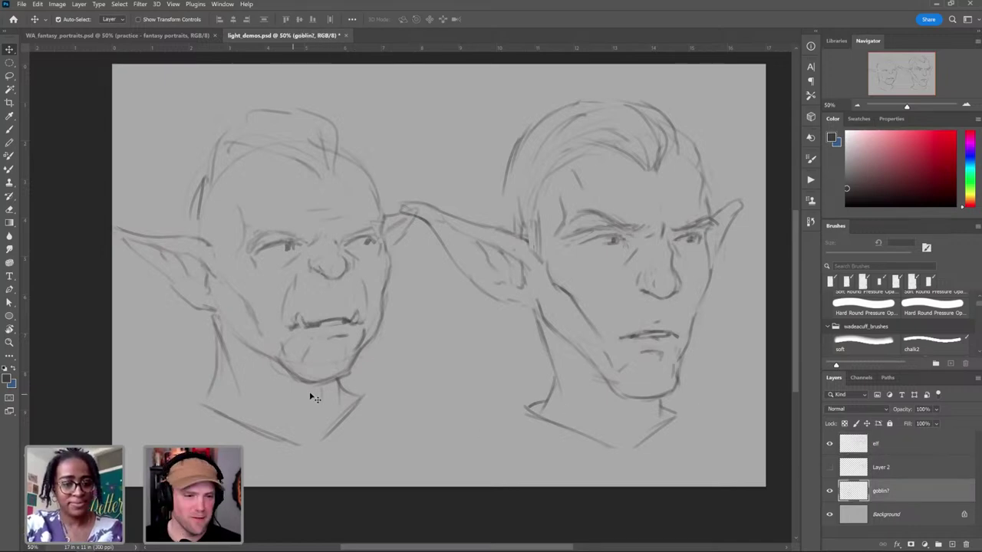
pyautogui.press('b')
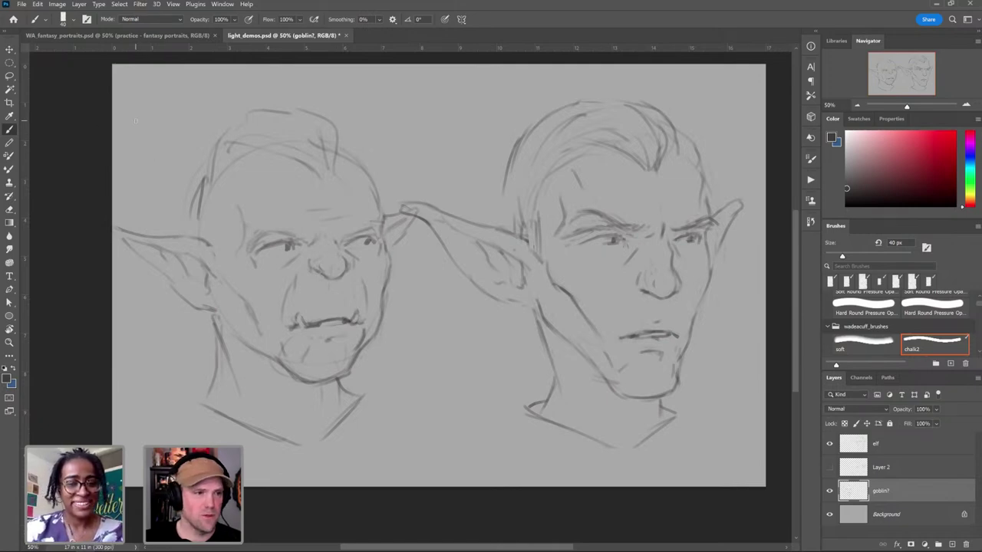
pyautogui.moveTo(135, 123); pyautogui.dragTo(145, 123)
pyautogui.click(874, 444)
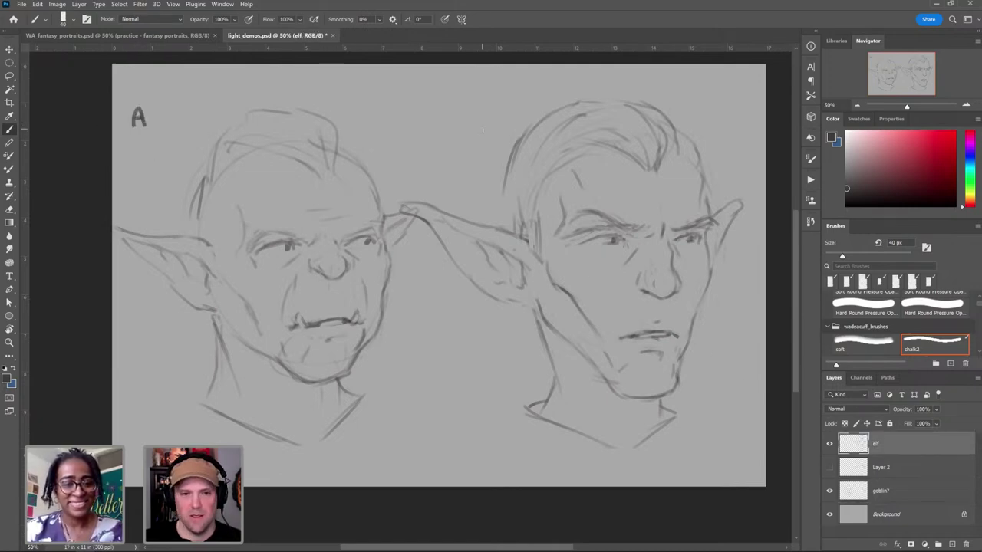
pyautogui.moveTo(495, 110); pyautogui.dragTo(497, 122)
# Step: Show and hide Layer 2 to check its sketch against the two lettered heads
pyautogui.click(828, 467)
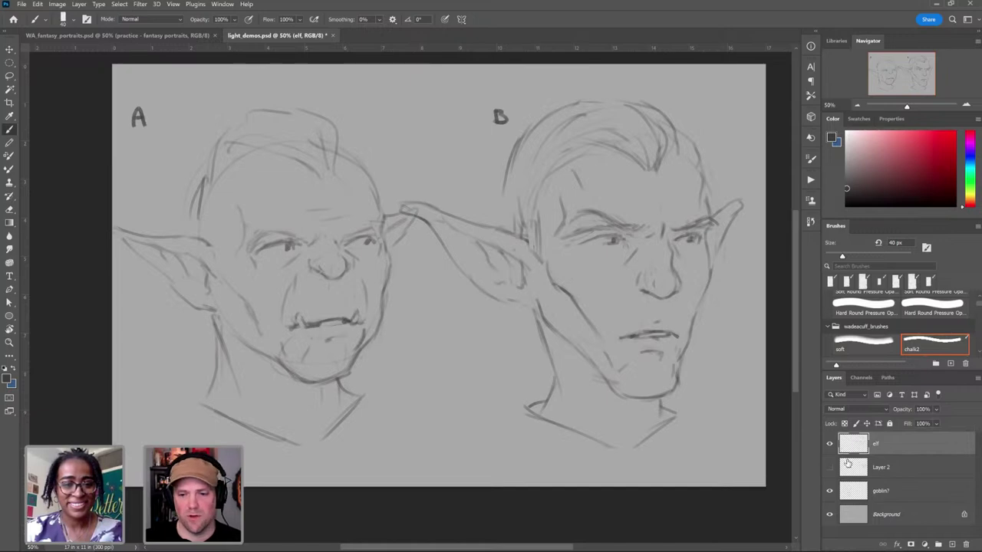
pyautogui.click(829, 467)
pyautogui.click(829, 464)
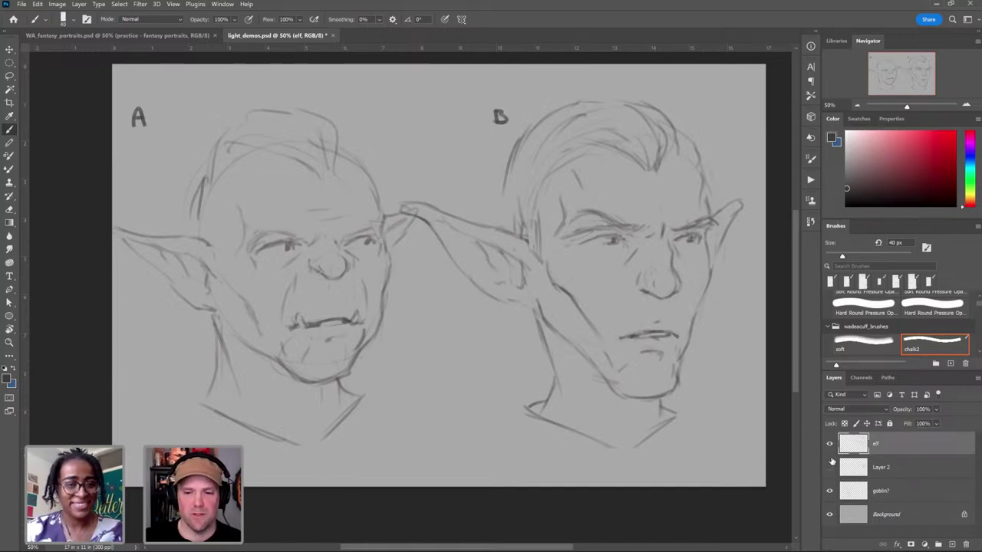
pyautogui.click(830, 459)
pyautogui.click(829, 466)
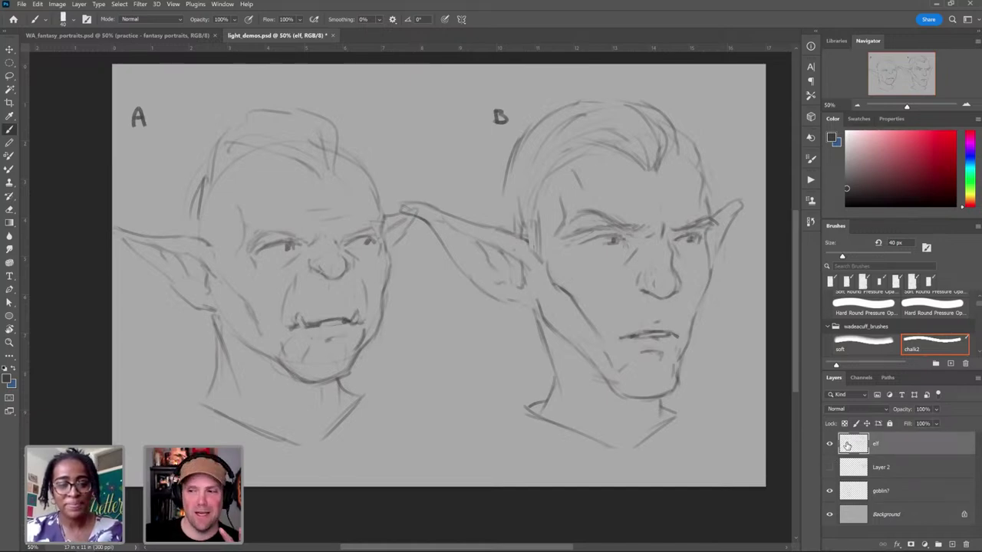
pyautogui.click(829, 460)
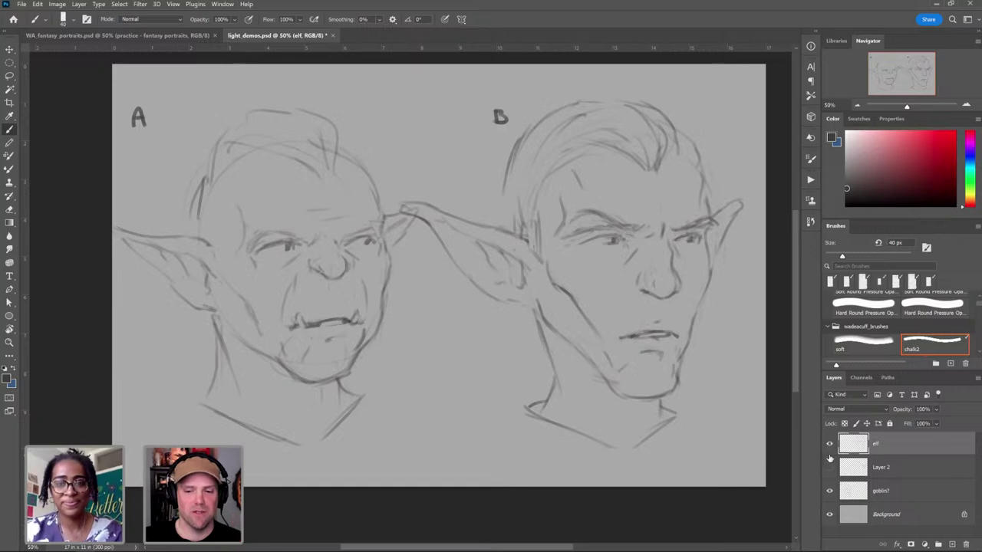
# Step: Hide the elf and goblin? layers, and sketch a rough circle about 5 inches wide near the canvas centre on a new layer
pyautogui.click(829, 443)
pyautogui.click(829, 491)
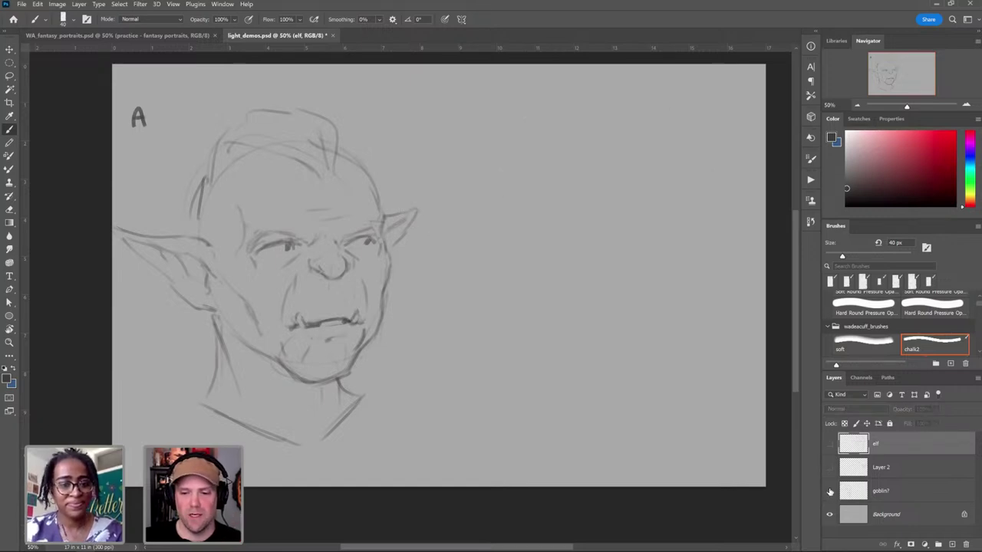
pyautogui.click(952, 544)
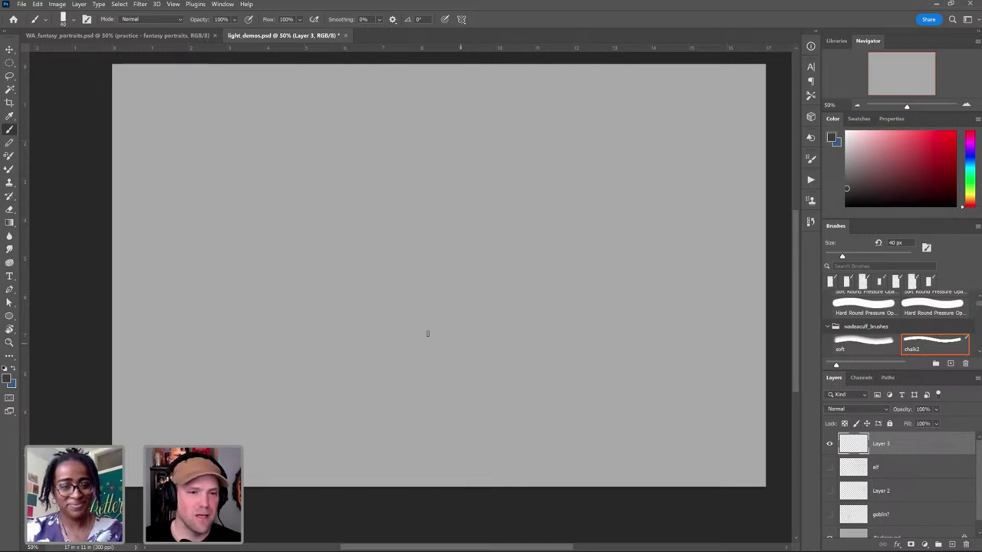
pyautogui.moveTo(502, 353)
pyautogui.mouseDown()
pyautogui.moveTo(419, 187)
pyautogui.moveTo(486, 242)
pyautogui.moveTo(409, 204)
pyautogui.mouseUp()
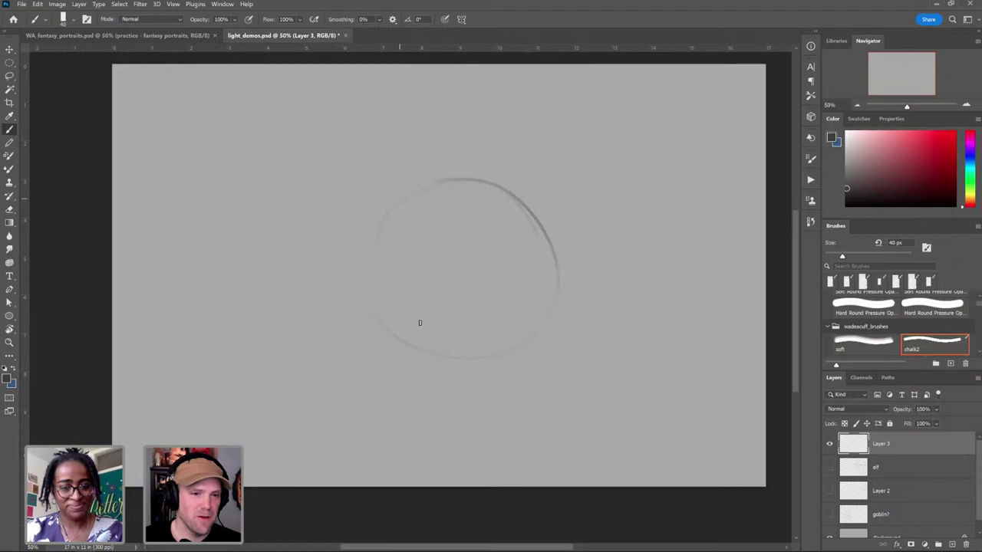
pyautogui.moveTo(397, 333); pyautogui.dragTo(477, 358)
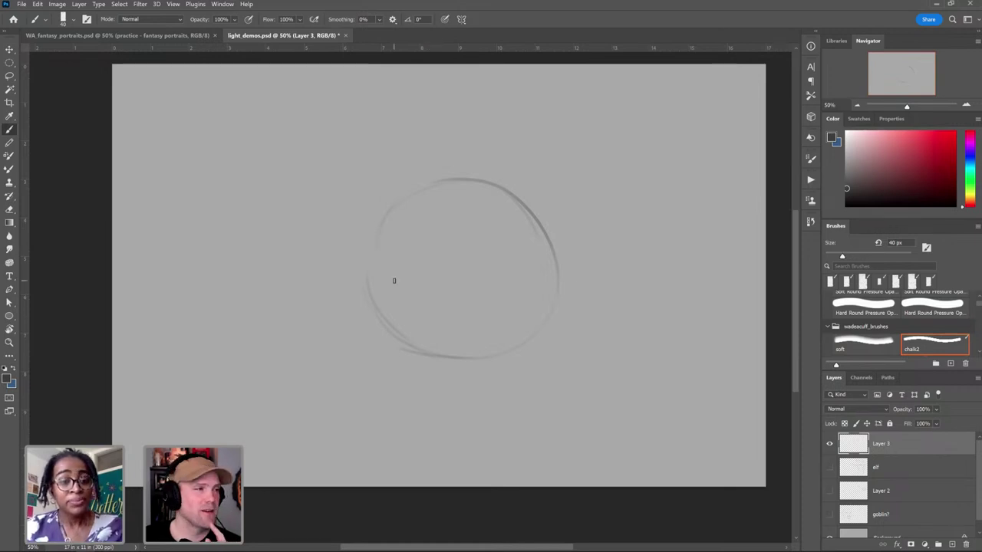
# Step: Switch to WA_fantasy_portraits.psd and expand the practice - fantasy portraits group to list its portrait layers
pyautogui.click(117, 35)
pyautogui.click(273, 36)
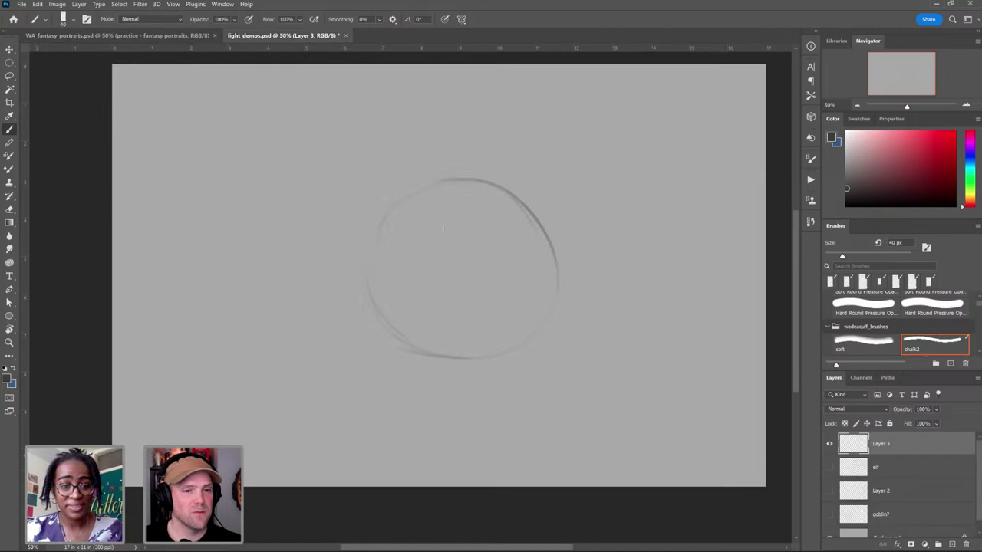
pyautogui.click(118, 36)
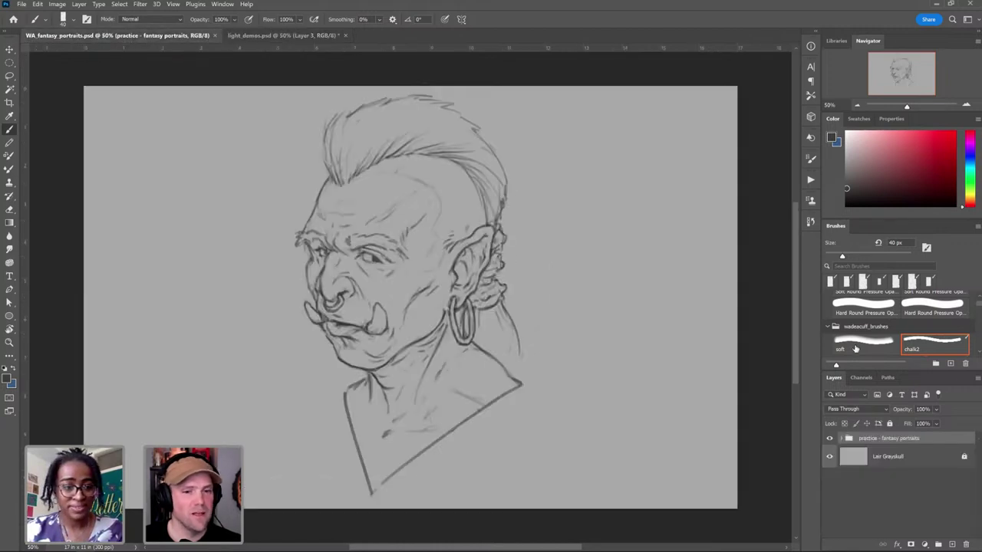
pyautogui.click(841, 438)
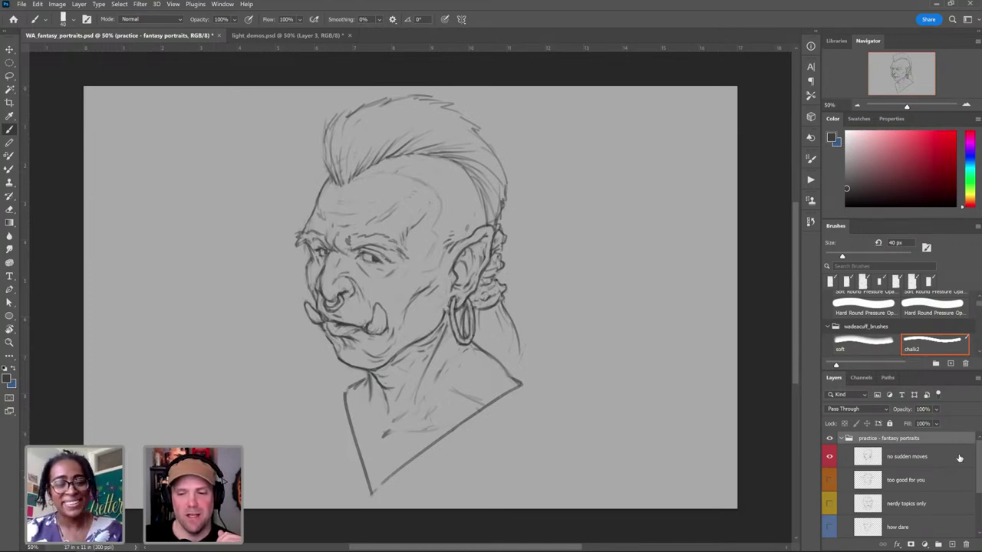
pyautogui.moveTo(980, 458); pyautogui.dragTo(980, 457)
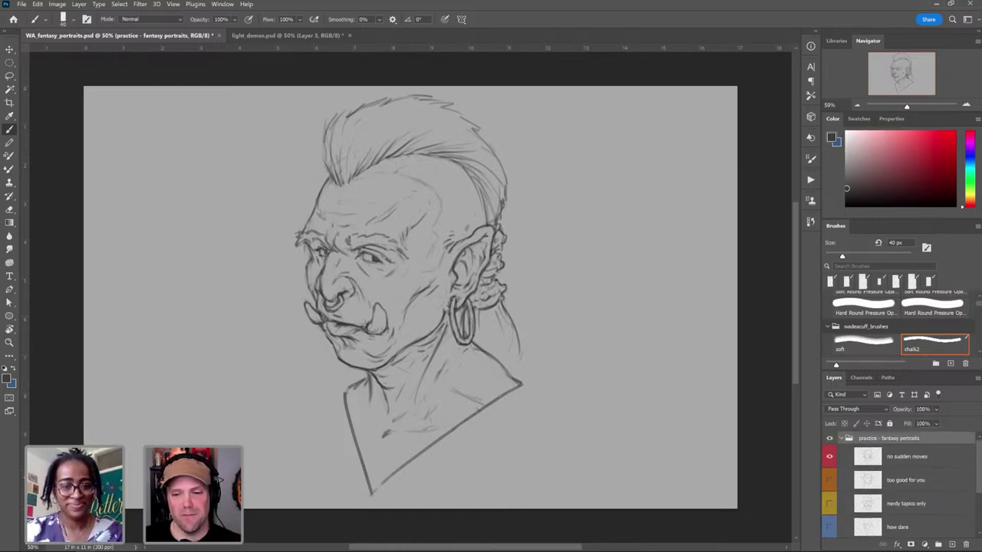
# Step: Hide the no sudden moves portrait and view the too good for you and nerdy topics only portraits one at a time
pyautogui.click(829, 458)
pyautogui.click(829, 481)
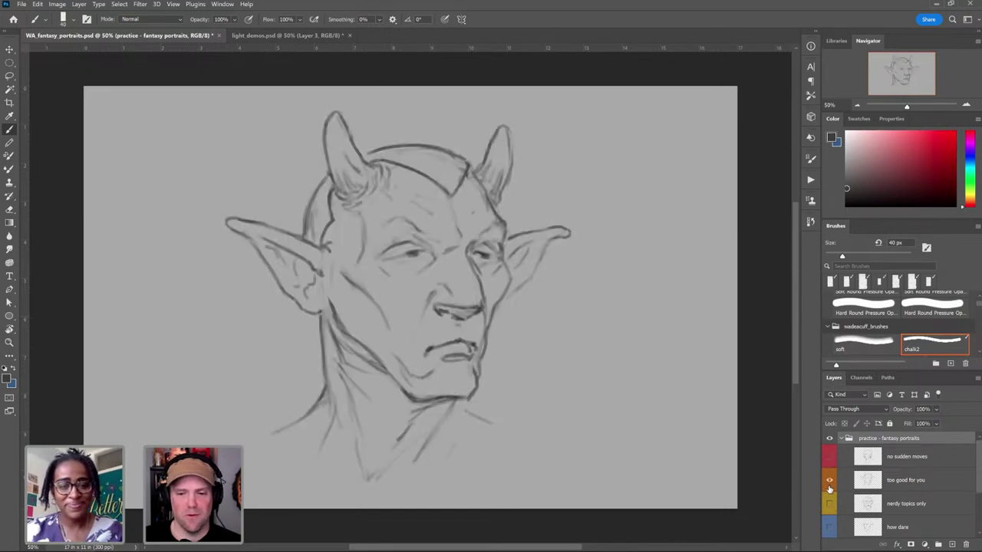
pyautogui.click(829, 481)
pyautogui.click(829, 504)
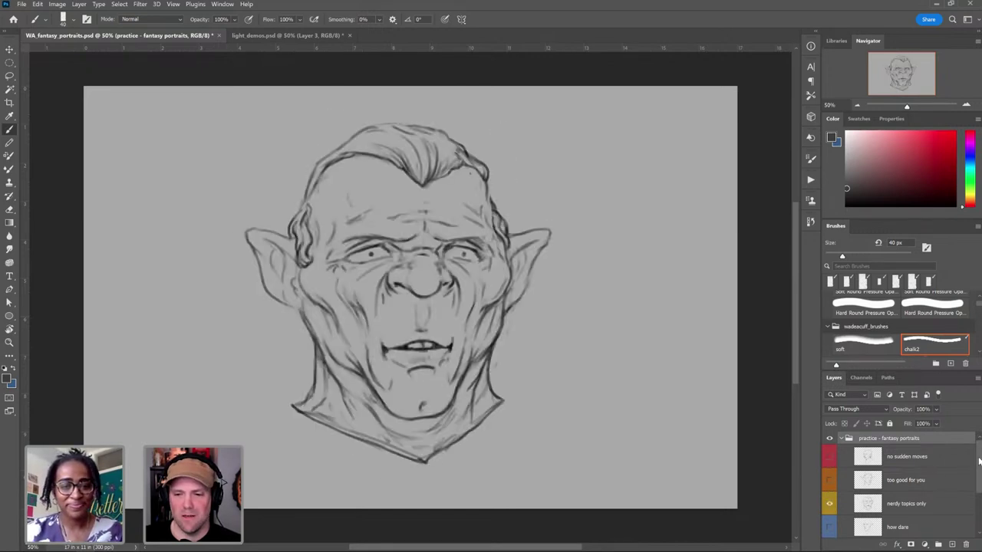
pyautogui.moveTo(978, 461)
pyautogui.mouseDown()
pyautogui.moveTo(979, 475)
pyautogui.moveTo(979, 463)
pyautogui.mouseUp()
pyautogui.click(829, 503)
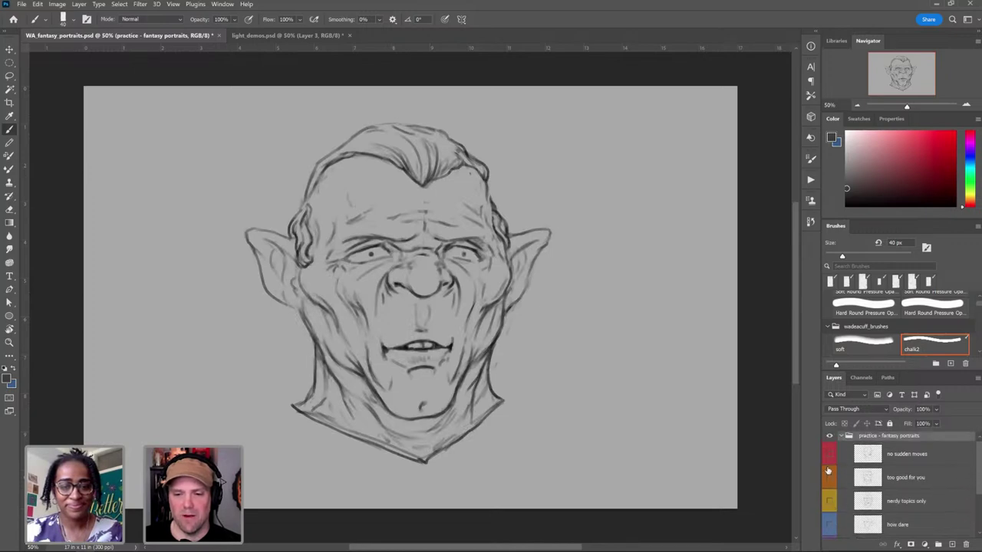
# Step: Review the no sudden moves, too good for you and nerdy topics only portraits once more, showing one layer at a time
pyautogui.click(828, 471)
pyautogui.click(829, 456)
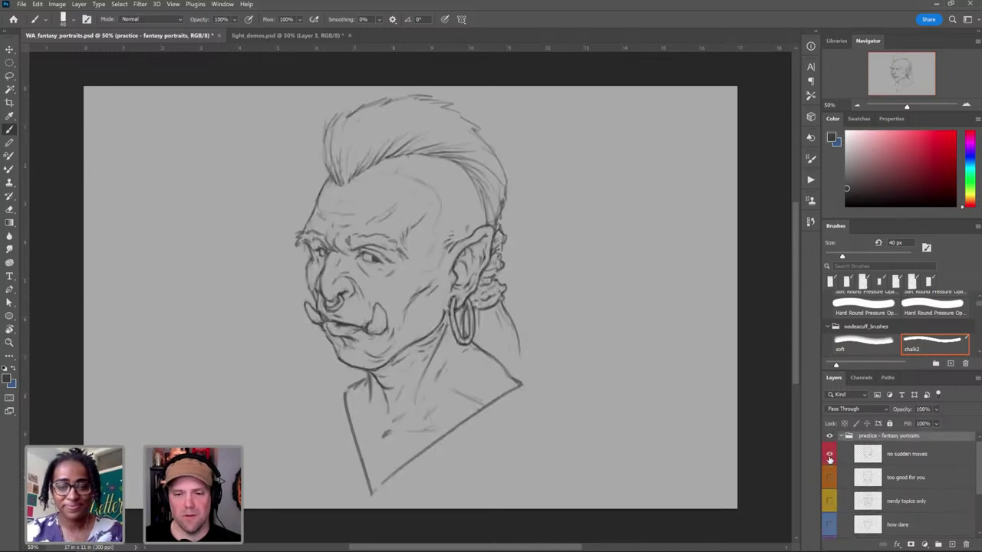
pyautogui.click(829, 457)
pyautogui.click(829, 480)
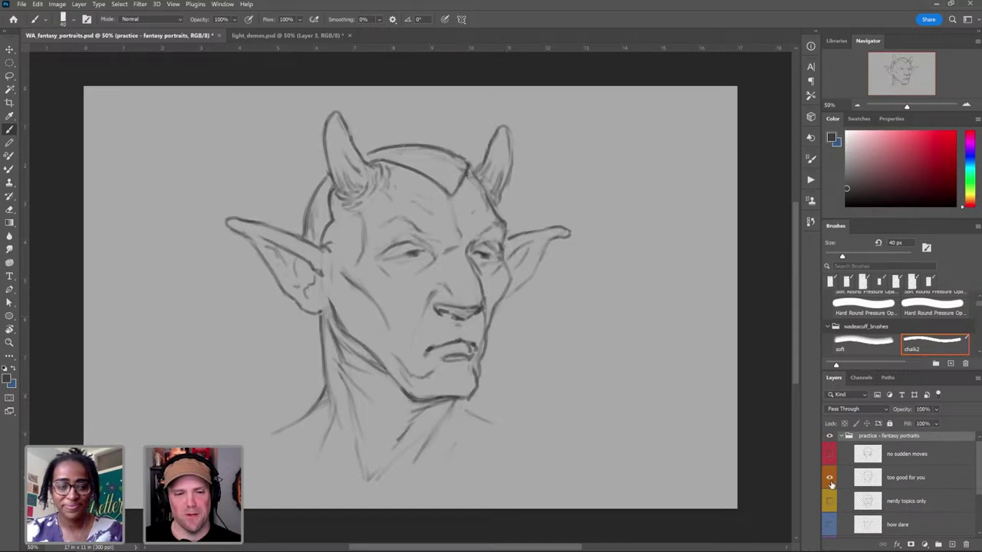
pyautogui.click(829, 480)
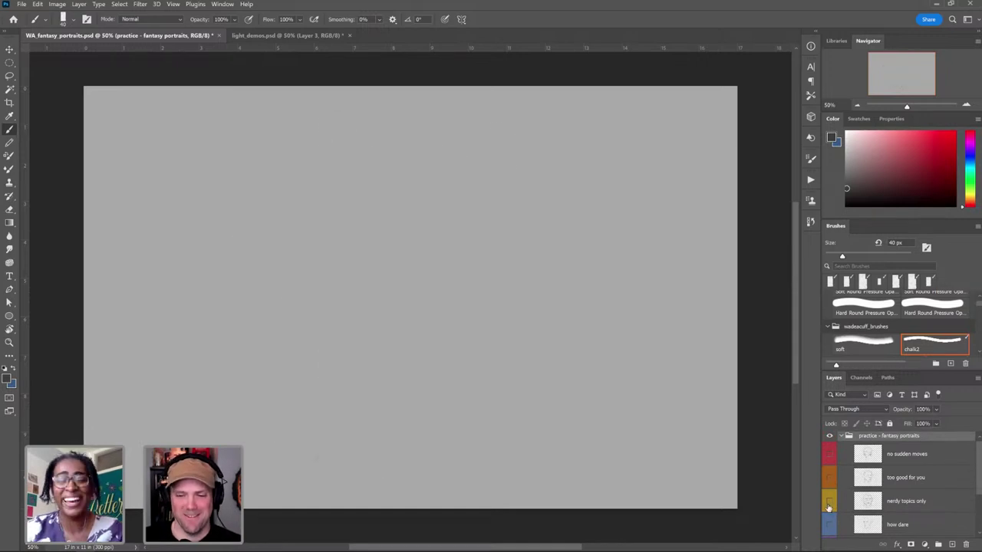
pyautogui.click(829, 500)
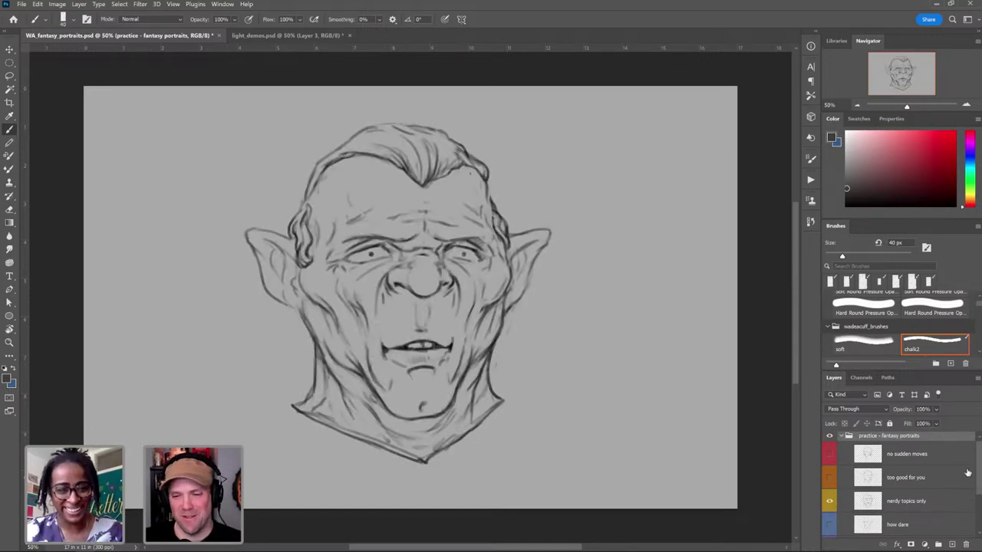
# Step: Hide nerdy topics only and view the how dare, this again? and ooh, what's over here? portraits in turn
pyautogui.scroll(-3, 951, 477)
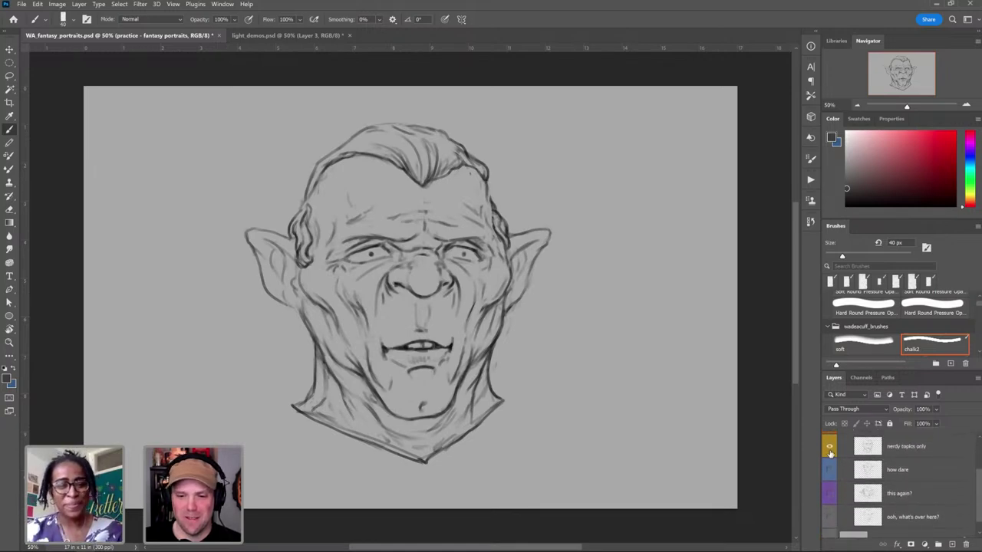
pyautogui.click(829, 449)
pyautogui.click(829, 474)
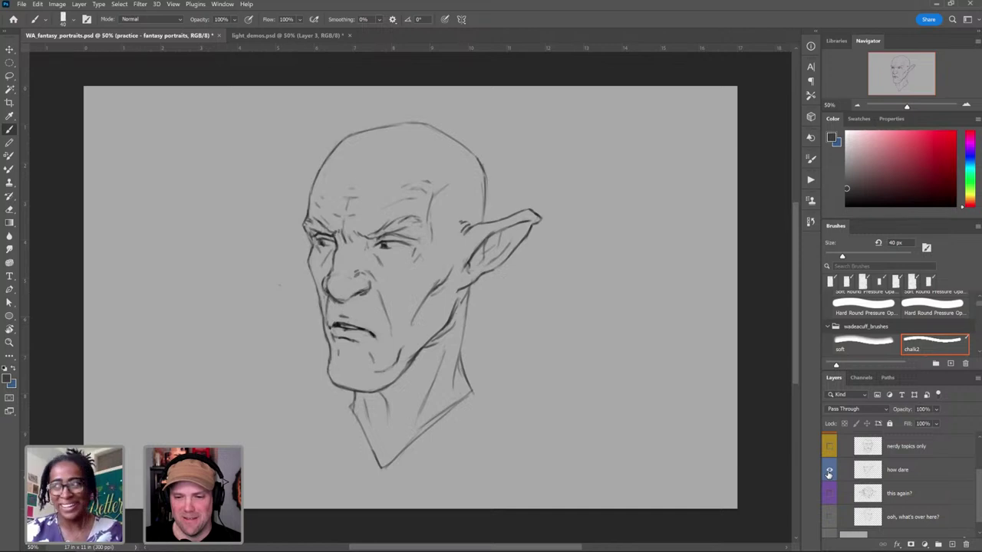
pyautogui.click(828, 474)
pyautogui.click(829, 497)
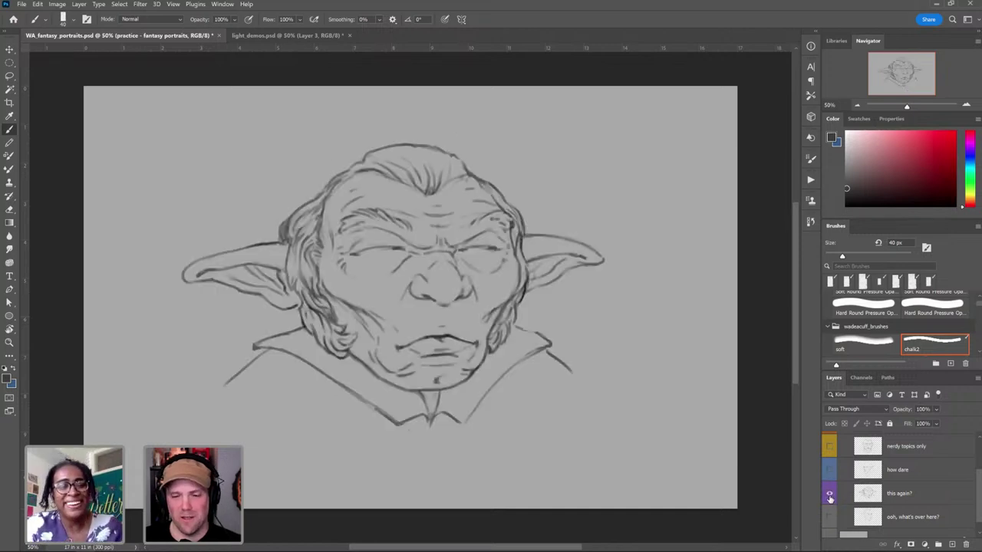
pyautogui.click(829, 498)
pyautogui.click(829, 519)
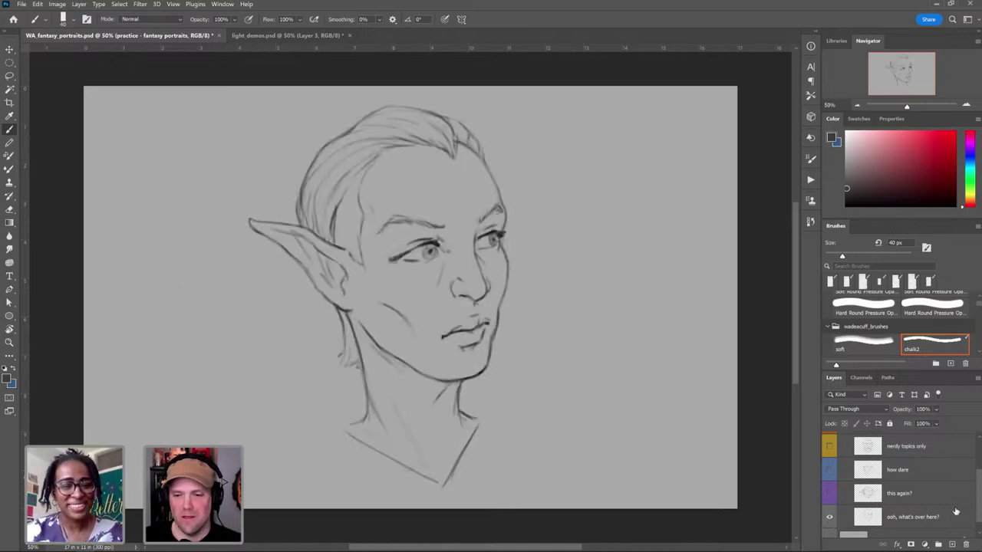
pyautogui.scroll(3, 972, 483)
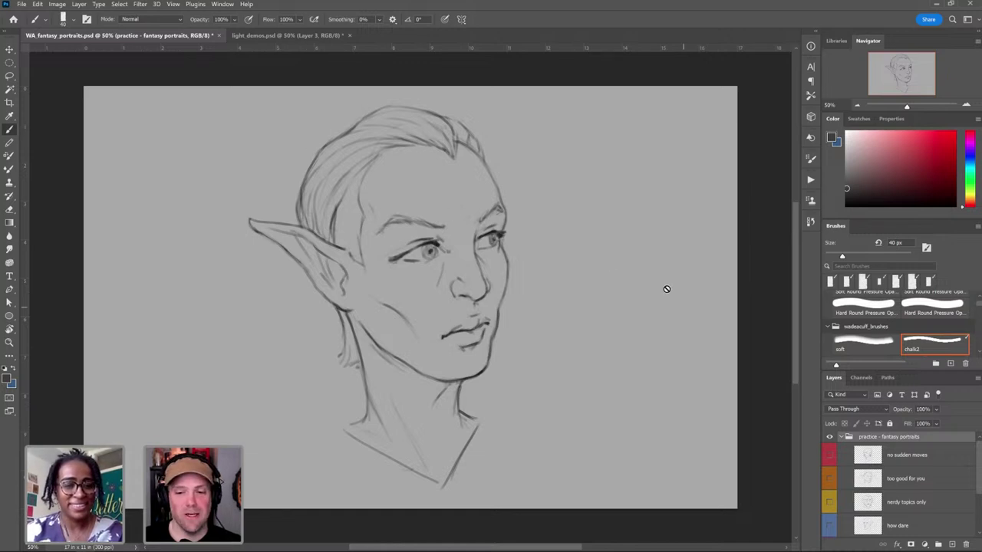
# Step: Return to light_demos.psd, choose the soft brush, and darken the grey foreground colour
pyautogui.click(256, 35)
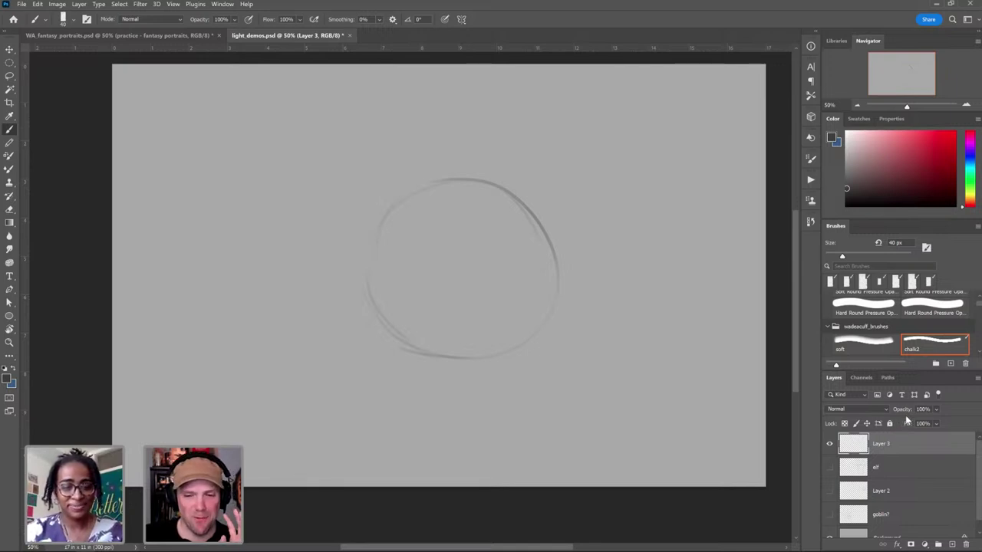
pyautogui.click(856, 354)
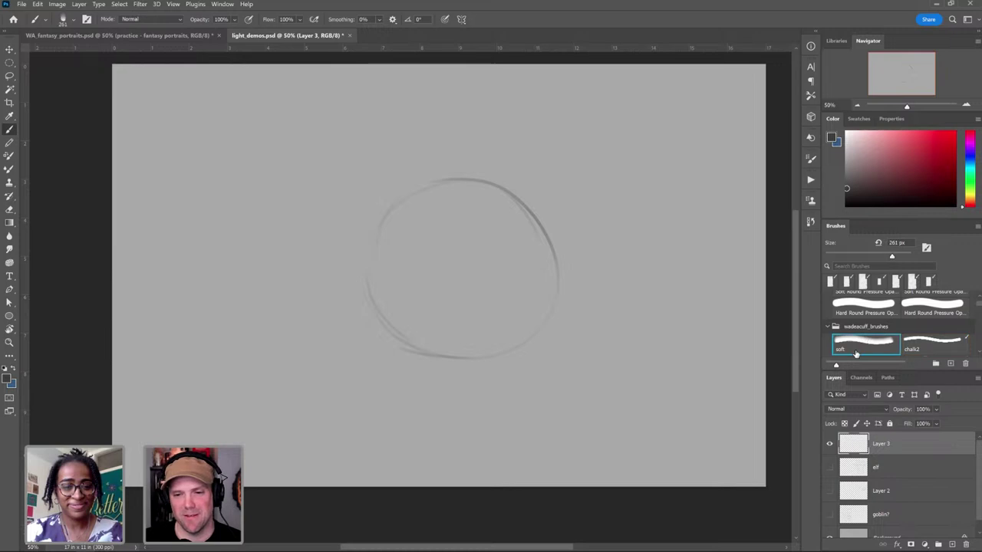
pyautogui.click(846, 193)
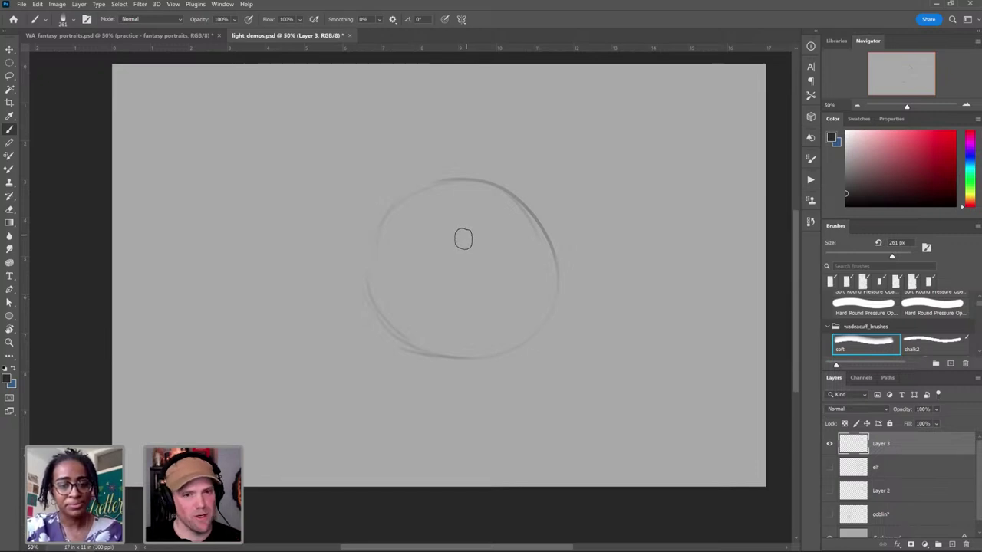
# Step: Enlarge the soft brush to 800 px and then reduce it to 400 px
pyautogui.press(']')
pyautogui.press(']')
pyautogui.press(']')
pyautogui.press(']')
pyautogui.press(']')
pyautogui.press(']')
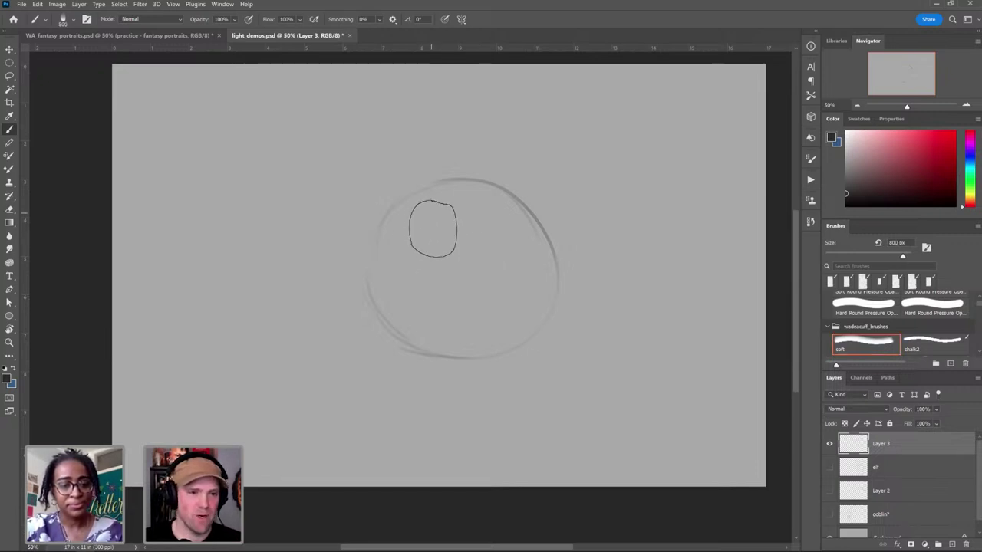
pyautogui.press('[')
pyautogui.press('[')
pyautogui.press('[')
pyautogui.press('[')
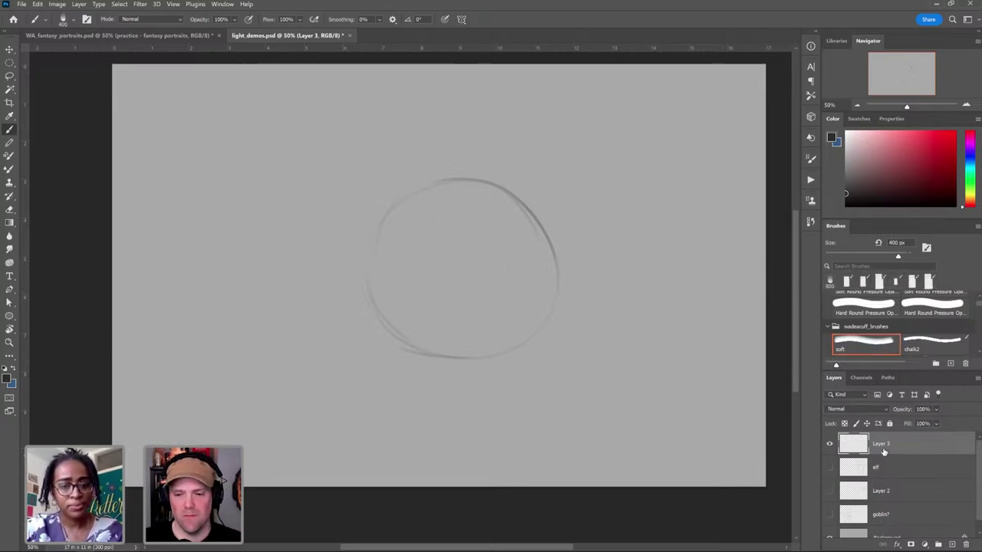
# Step: Choose the chalk2 brush and resize it to 1100 px
pyautogui.click(931, 348)
pyautogui.press('[')
pyautogui.press('[')
pyautogui.press('[')
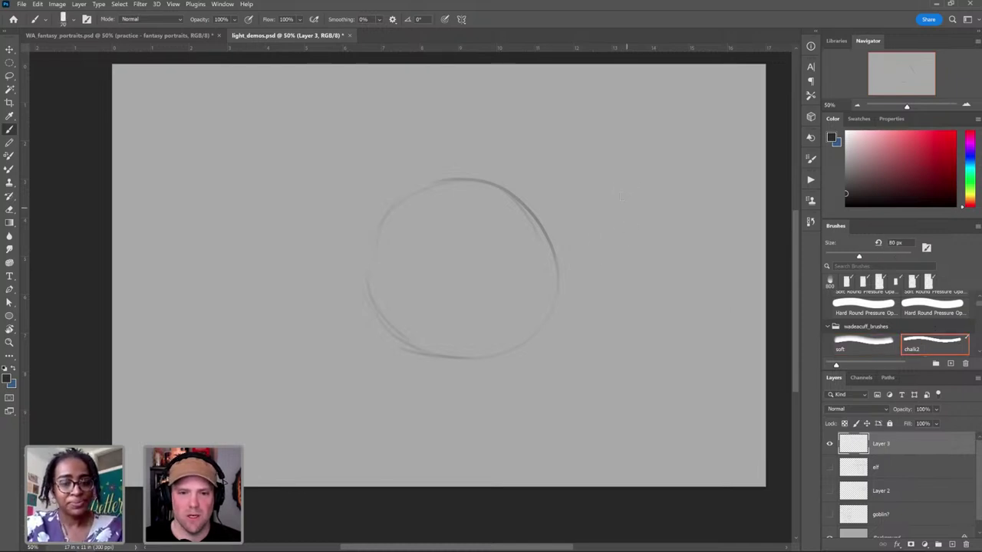
pyautogui.press('[')
pyautogui.press('[')
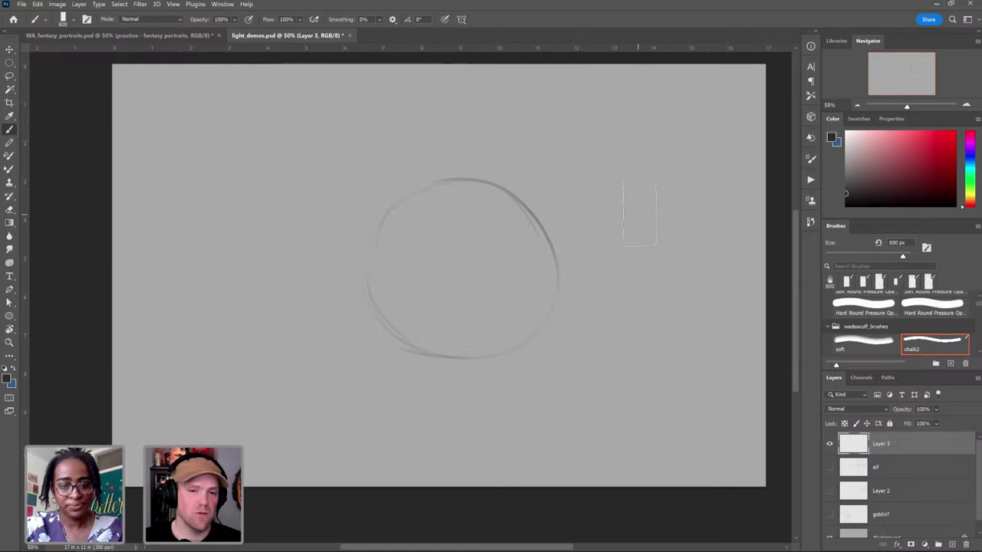
pyautogui.press(']')
pyautogui.press(']')
pyautogui.press(']')
pyautogui.press(']')
pyautogui.press(']')
pyautogui.press(']')
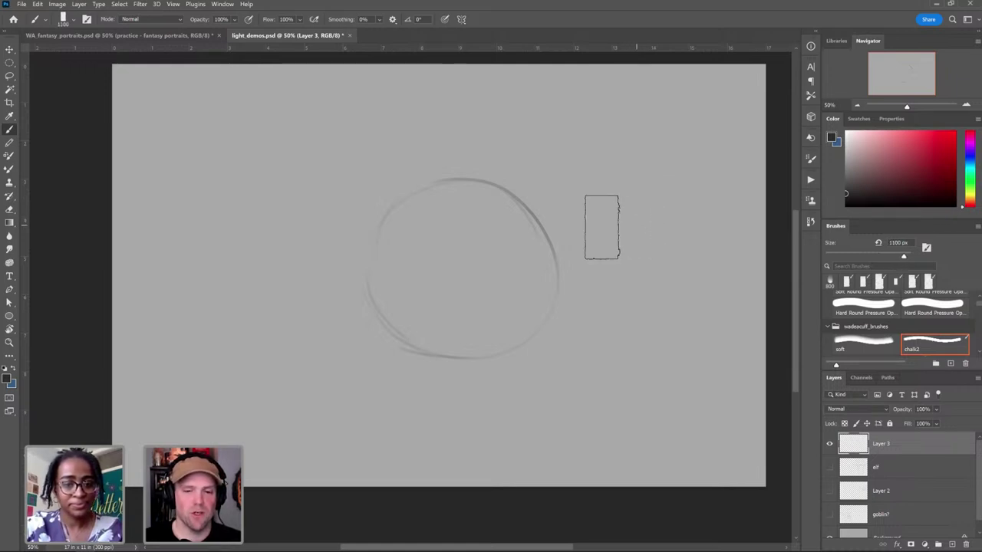
# Step: Try broad dark chalk2 strokes beside and below the sphere outline, and undo each of them
pyautogui.moveTo(599, 225)
pyautogui.mouseDown()
pyautogui.moveTo(641, 274)
pyautogui.moveTo(594, 321)
pyautogui.moveTo(490, 325)
pyautogui.mouseUp()
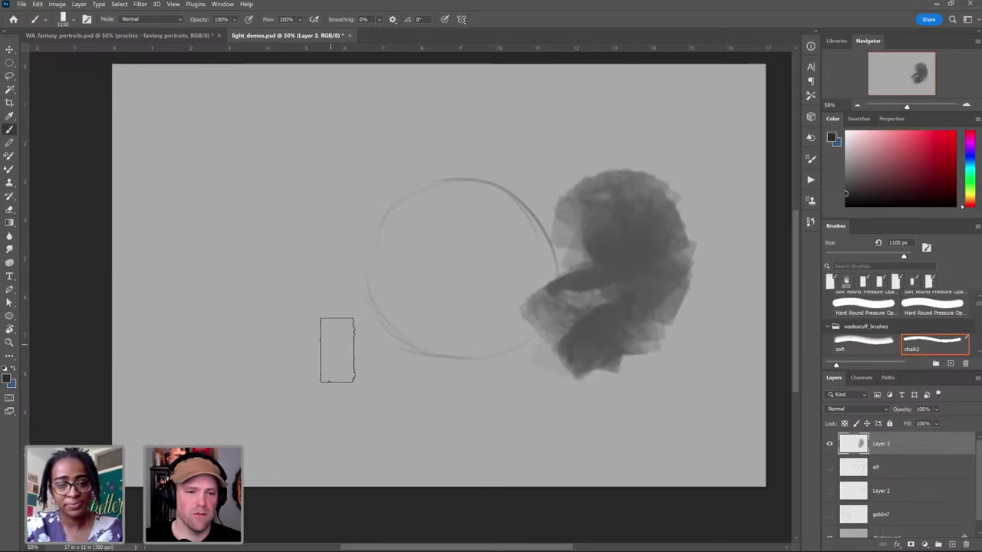
pyautogui.moveTo(335, 346)
pyautogui.mouseDown()
pyautogui.moveTo(376, 366)
pyautogui.moveTo(296, 339)
pyautogui.moveTo(328, 386)
pyautogui.moveTo(409, 395)
pyautogui.moveTo(451, 383)
pyautogui.moveTo(506, 380)
pyautogui.mouseUp()
pyautogui.hotkey('ctrl', 'z')
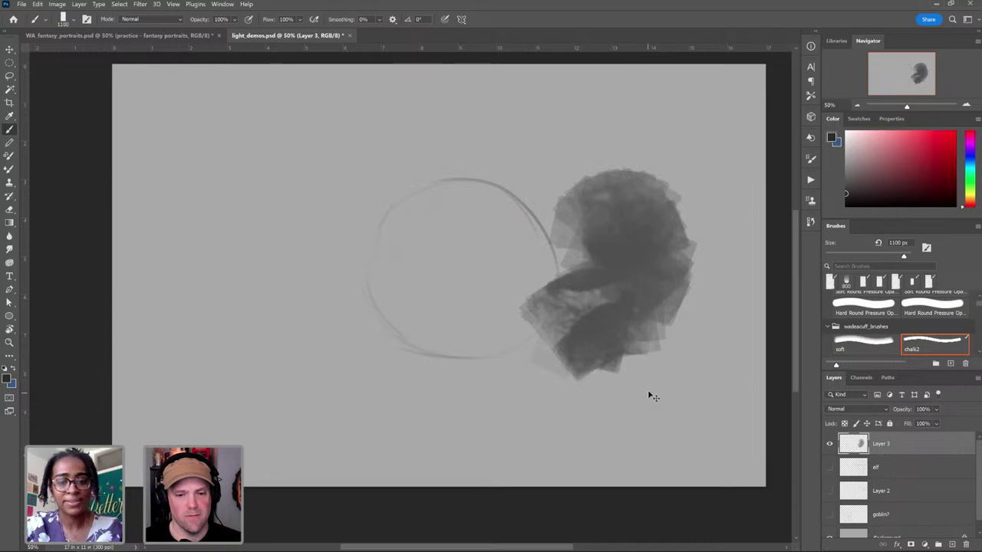
pyautogui.moveTo(648, 389); pyautogui.dragTo(616, 384)
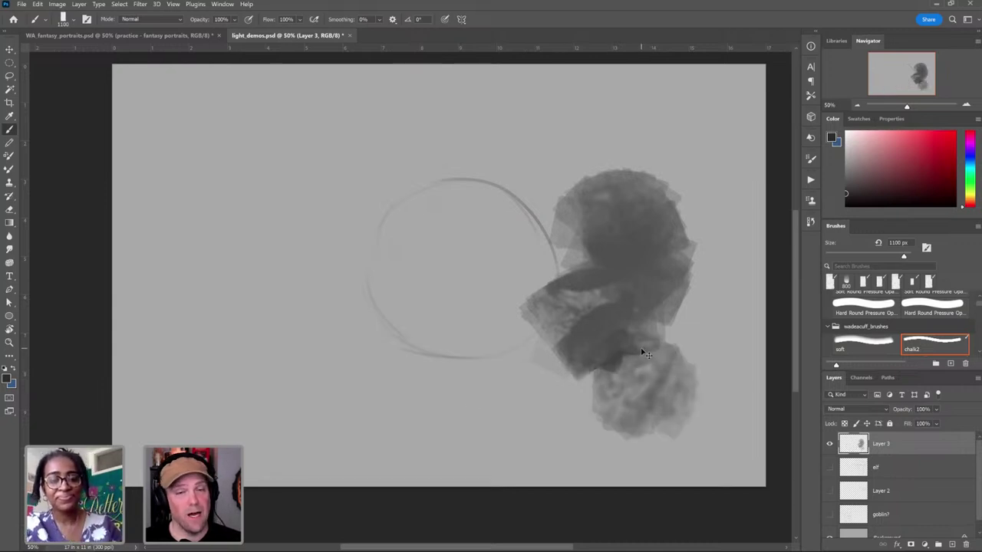
pyautogui.hotkey('ctrl', 'z')
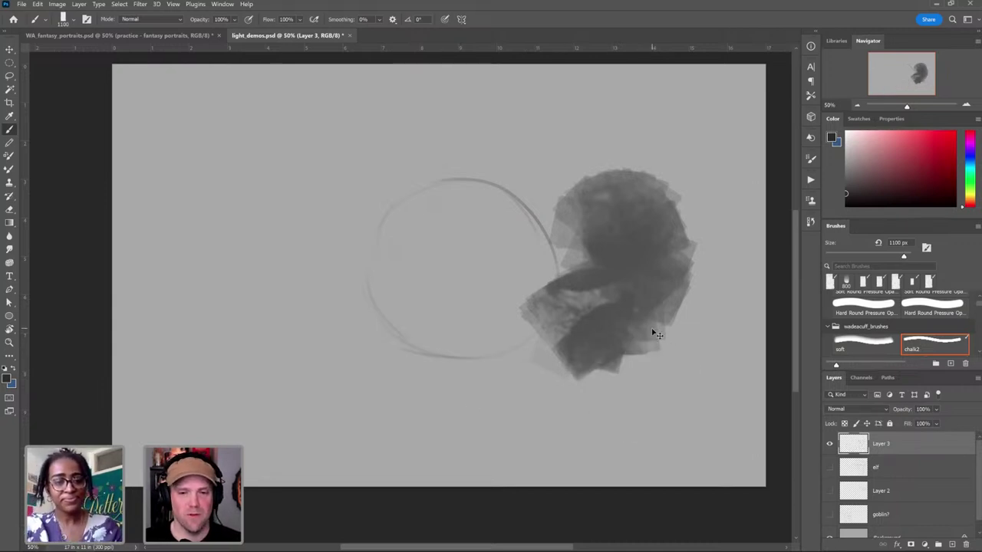
pyautogui.hotkey('ctrl', 'z')
# Step: Reduce the chalk2 brush to 35 px and draw a thin squiggly test line to the right of the sphere
pyautogui.press('[')
pyautogui.press('[')
pyautogui.press('[')
pyautogui.press('[')
pyautogui.press('[')
pyautogui.press('[')
pyautogui.press('[')
pyautogui.press('[')
pyautogui.press('[')
pyautogui.press('[')
pyautogui.press('[')
pyautogui.press('[')
pyautogui.press('[')
pyautogui.press('[')
pyautogui.press('[')
pyautogui.press('[')
pyautogui.press('[')
pyautogui.press('[')
pyautogui.press('[')
pyautogui.press('[')
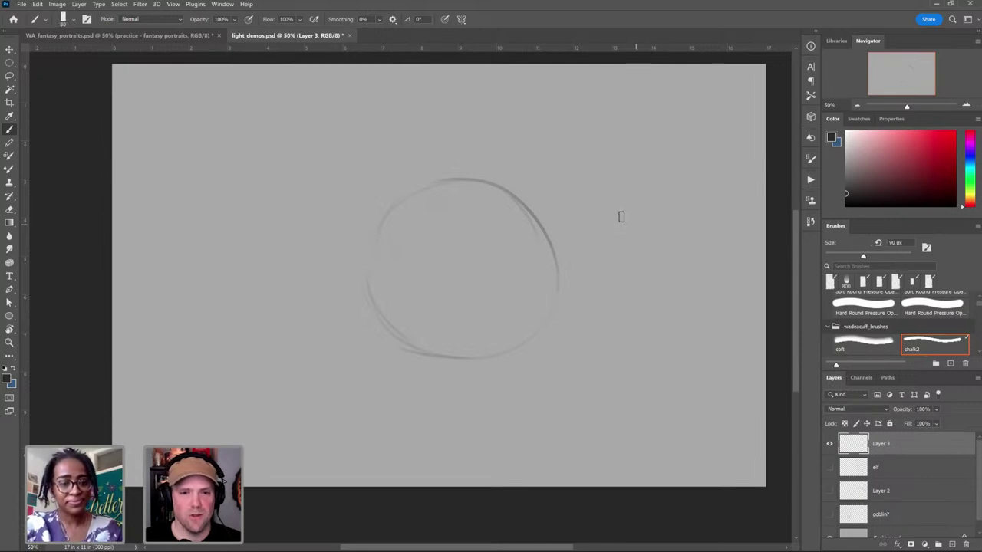
pyautogui.moveTo(620, 186)
pyautogui.mouseDown()
pyautogui.moveTo(669, 254)
pyautogui.moveTo(672, 167)
pyautogui.moveTo(713, 201)
pyautogui.moveTo(694, 274)
pyautogui.mouseUp()
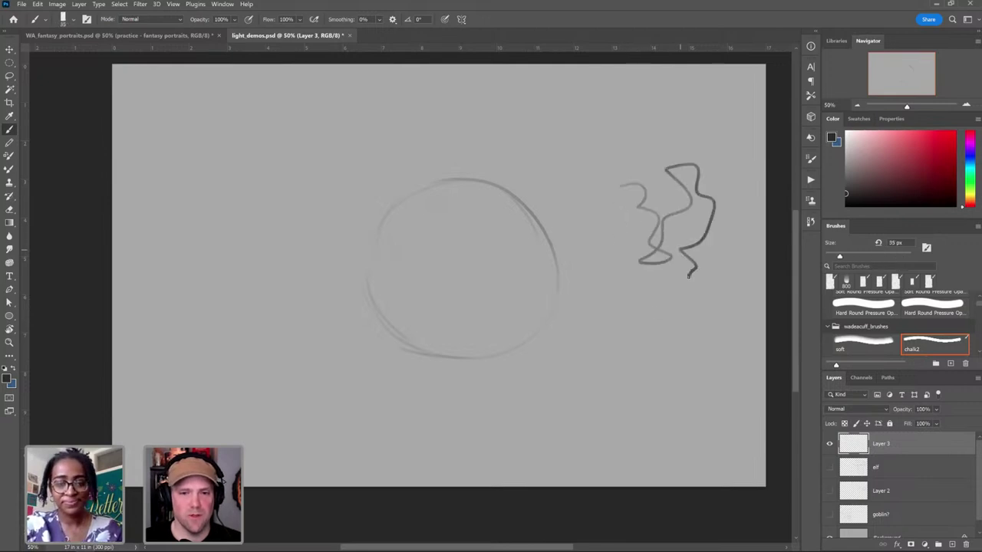
# Step: Enlarge the chalk2 brush to 1300 px, paint a broad patch over the squiggle, and undo both test marks
pyautogui.press(']')
pyautogui.press(']')
pyautogui.press(']')
pyautogui.press(']')
pyautogui.press(']')
pyautogui.press(']')
pyautogui.press(']')
pyautogui.press(']')
pyautogui.press(']')
pyautogui.press(']')
pyautogui.press(']')
pyautogui.press(']')
pyautogui.press(']')
pyautogui.press(']')
pyautogui.press(']')
pyautogui.press(']')
pyautogui.press(']')
pyautogui.press(']')
pyautogui.press(']')
pyautogui.press(']')
pyautogui.press(']')
pyautogui.press(']')
pyautogui.press(']')
pyautogui.press(']')
pyautogui.press(']')
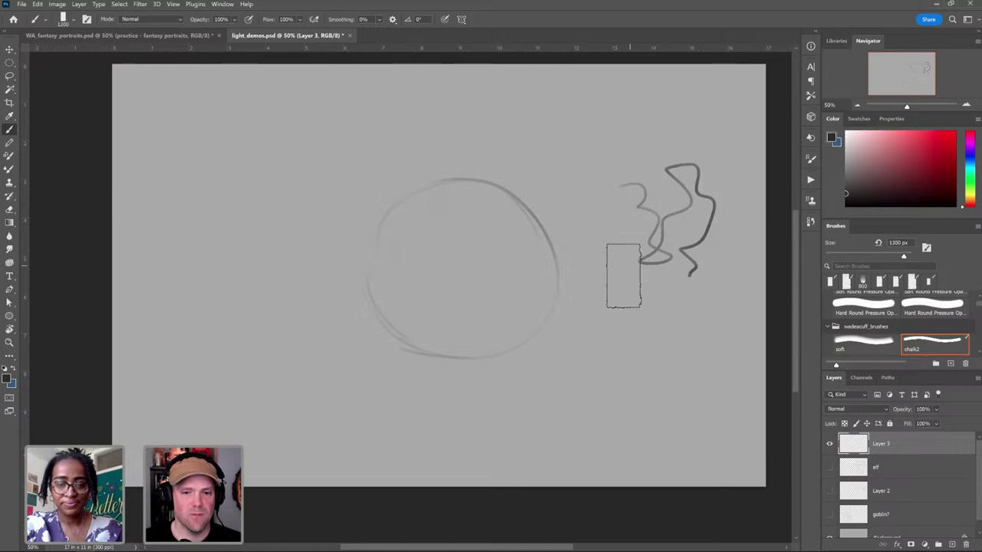
pyautogui.press(']')
pyautogui.moveTo(623, 288); pyautogui.dragTo(636, 252)
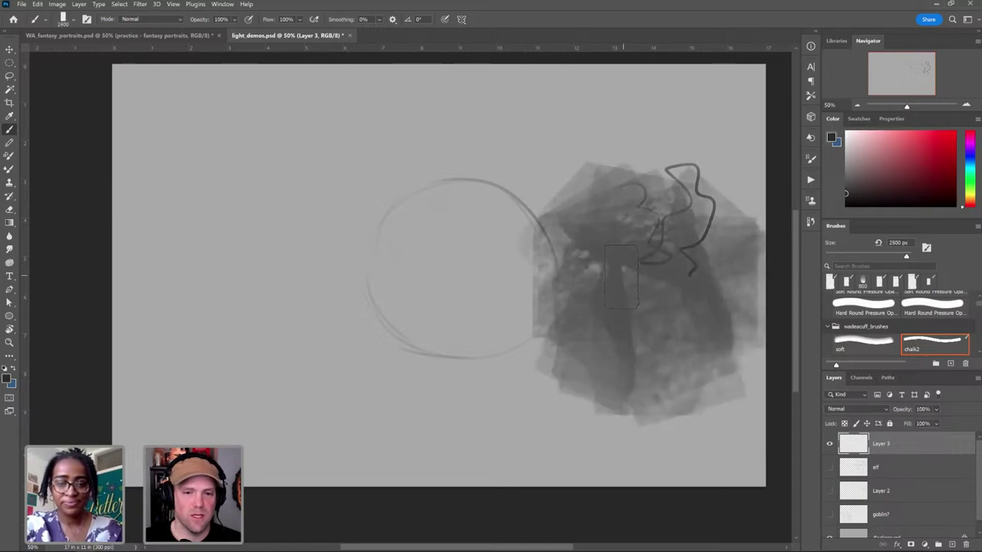
pyautogui.hotkey('ctrl', 'z')
pyautogui.hotkey('ctrl', 'z')
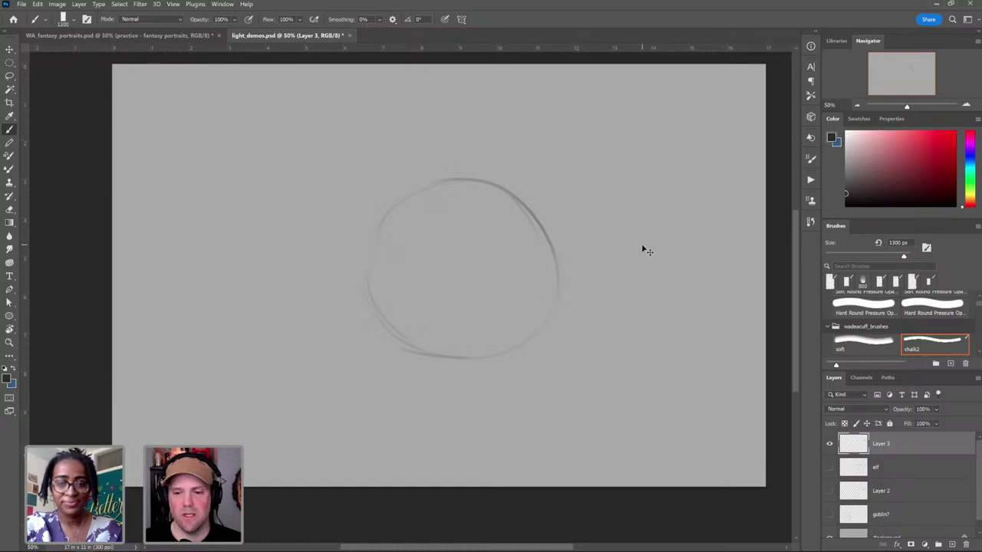
# Step: Shrink the chalk2 brush, switch to the soft brush and enlarge it to 1000 px
pyautogui.press('[')
pyautogui.press('[')
pyautogui.press('[')
pyautogui.press('[')
pyautogui.press('[')
pyautogui.press('[')
pyautogui.click(859, 351)
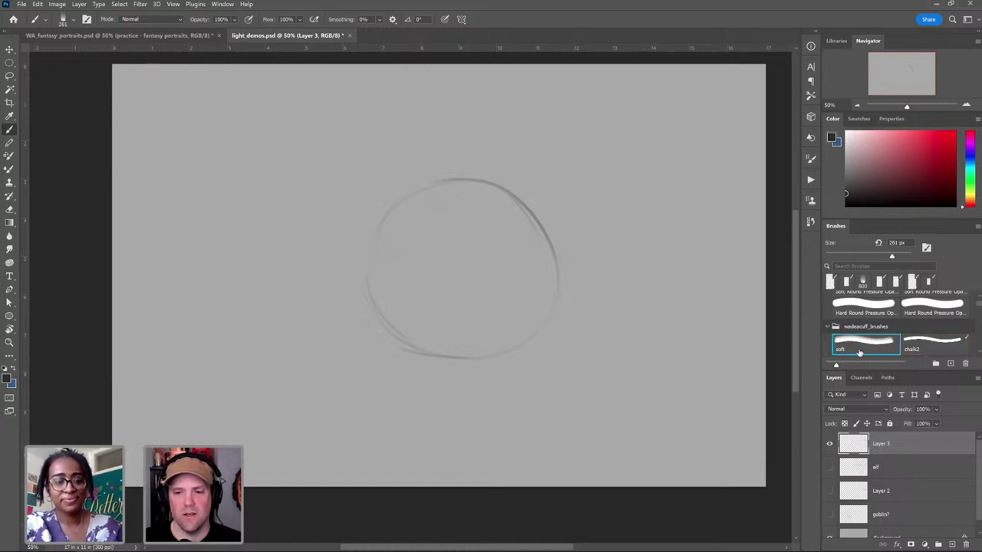
pyautogui.press(']')
pyautogui.press(']')
pyautogui.press(']')
pyautogui.press(']')
pyautogui.press(']')
pyautogui.press(']')
pyautogui.press(']')
# Step: Try two vertical soft-edged strokes to the right of the sphere and undo them
pyautogui.moveTo(606, 182); pyautogui.dragTo(619, 338)
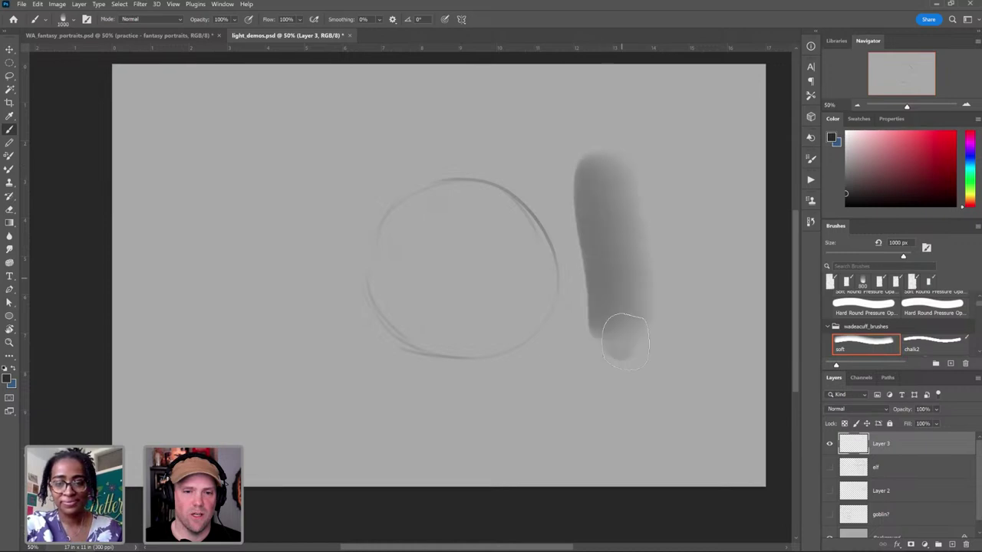
pyautogui.moveTo(686, 314); pyautogui.dragTo(686, 152)
pyautogui.moveTo(607, 332); pyautogui.dragTo(614, 338)
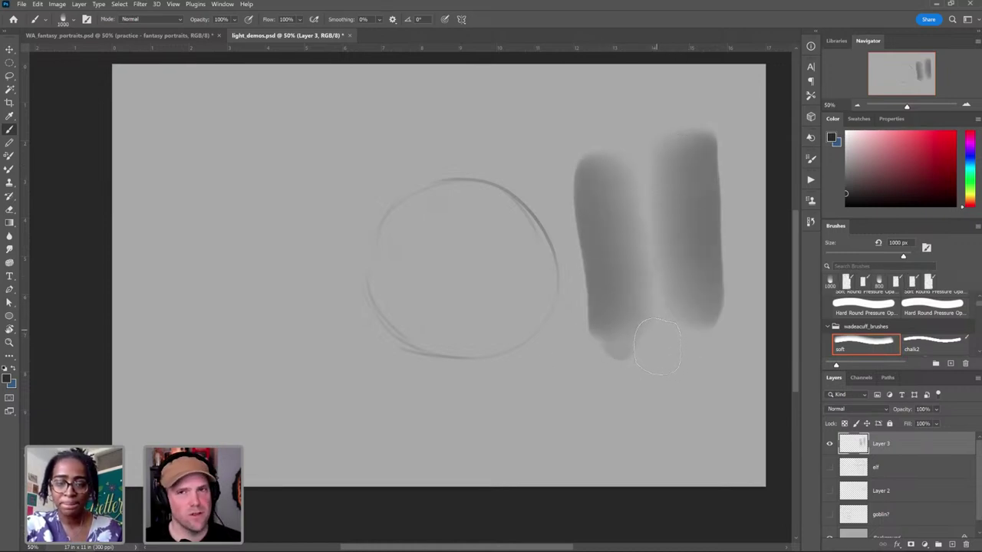
pyautogui.hotkey('ctrl', 'z')
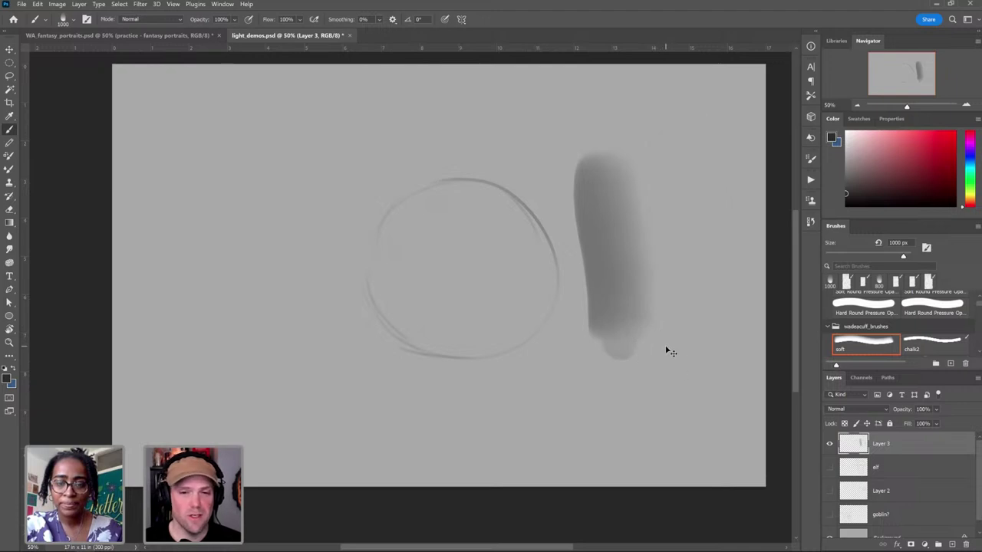
pyautogui.hotkey('ctrl', 'z')
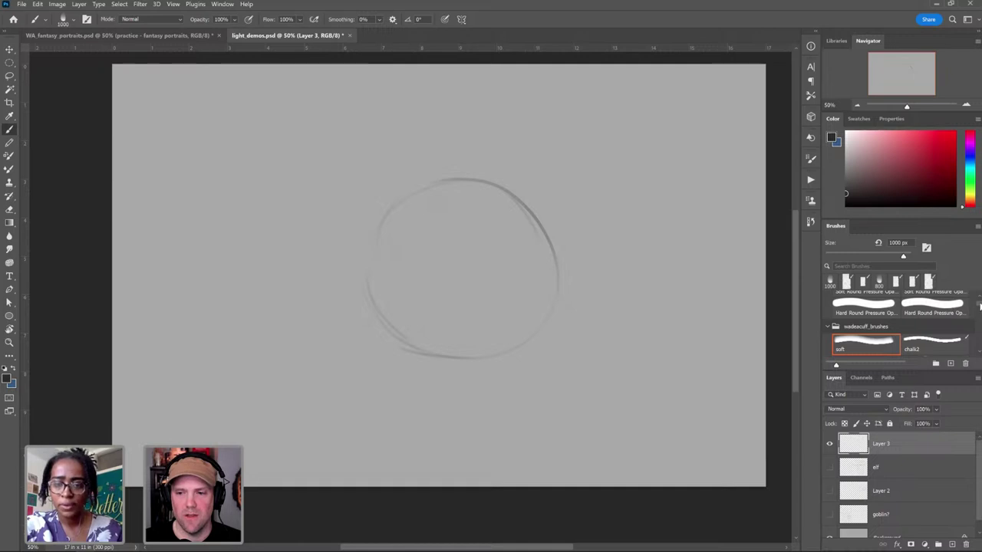
# Step: Browse the wadeacuff_brushes group, then try one short vertical soft stroke beside the sphere and undo it
pyautogui.scroll(-5, 897, 322)
pyautogui.scroll(5, 897, 322)
pyautogui.scroll(-2, 898, 322)
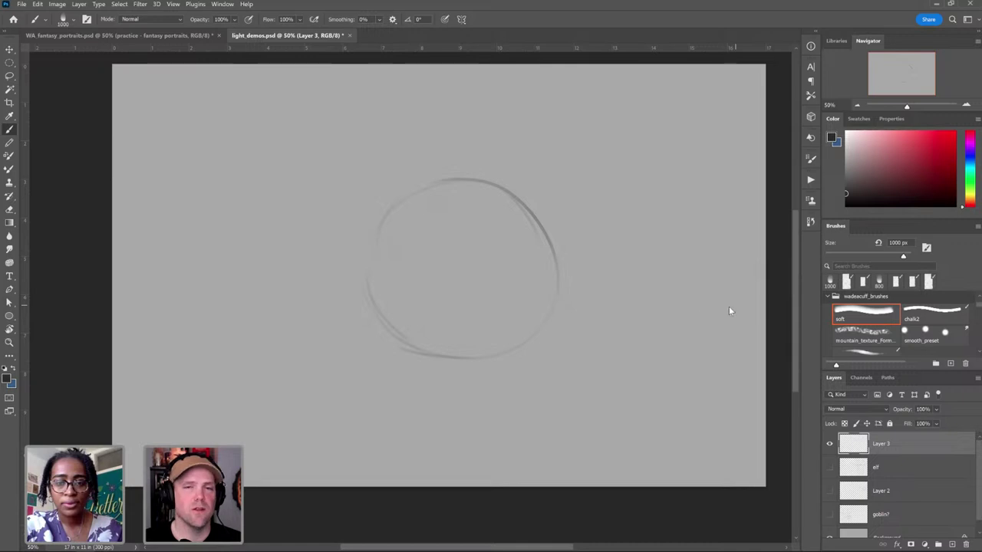
pyautogui.moveTo(639, 188); pyautogui.dragTo(636, 302)
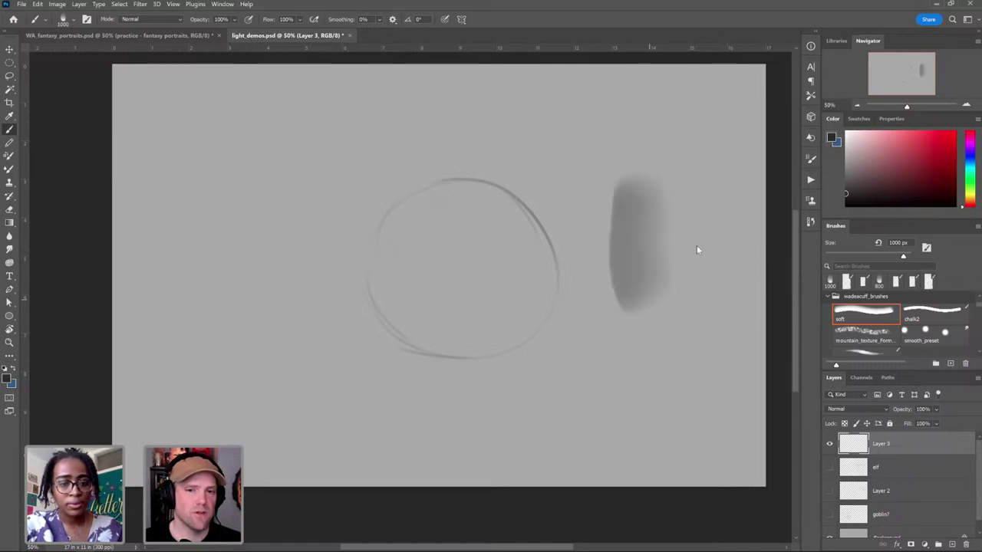
pyautogui.hotkey('ctrl', 'z')
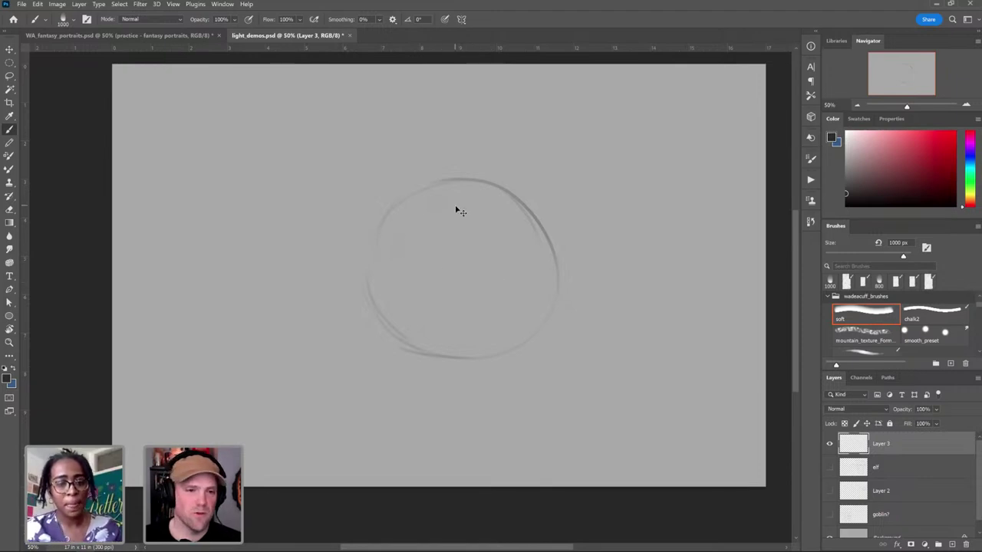
# Step: Try soft shading along the sphere's left side and darken the foreground colour slightly
pyautogui.moveTo(434, 210)
pyautogui.mouseDown()
pyautogui.moveTo(425, 301)
pyautogui.moveTo(451, 212)
pyautogui.moveTo(398, 277)
pyautogui.moveTo(479, 252)
pyautogui.mouseUp()
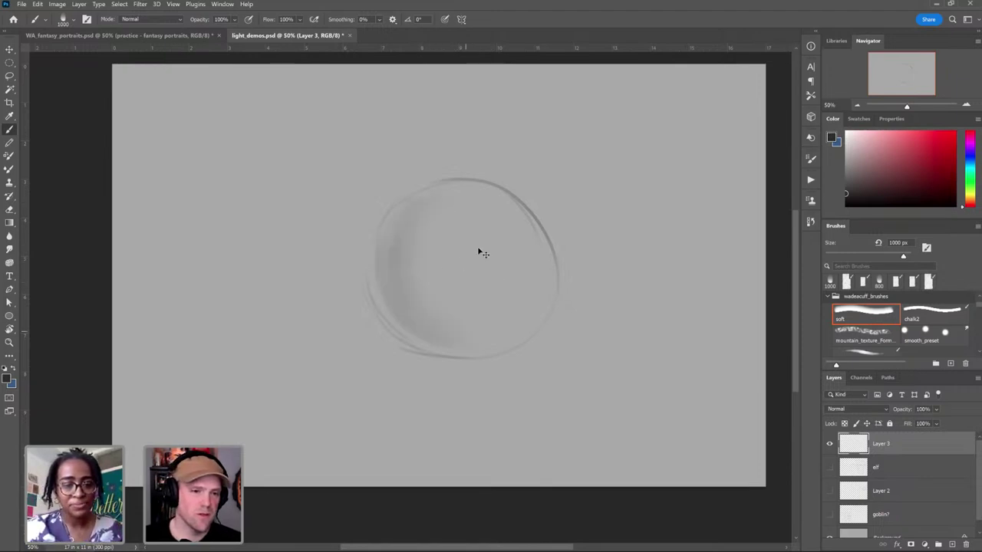
pyautogui.moveTo(846, 188); pyautogui.dragTo(846, 196)
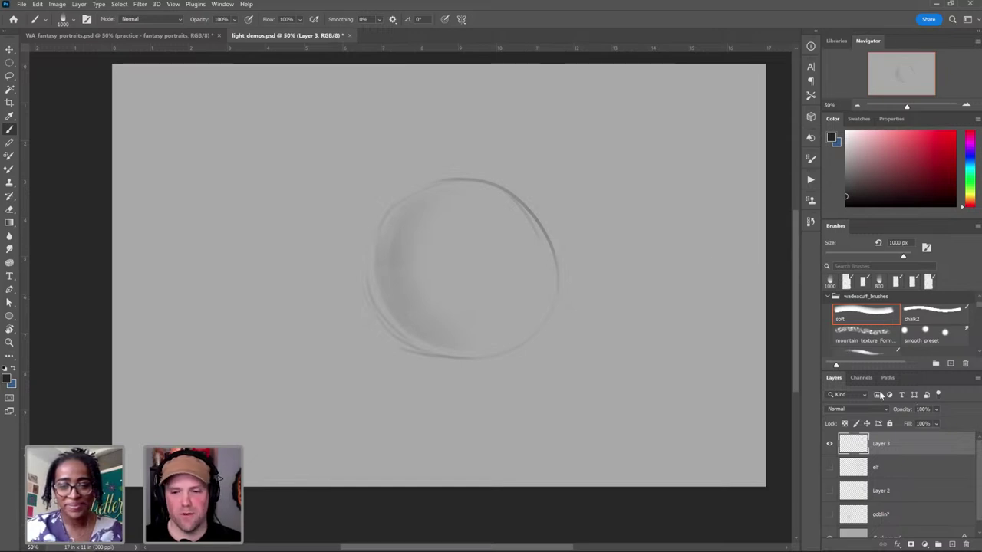
pyautogui.hotkey('ctrl', 'z')
# Step: Undo the remaining sphere shading and set up the chalk2 brush at 40 px
pyautogui.click(930, 313)
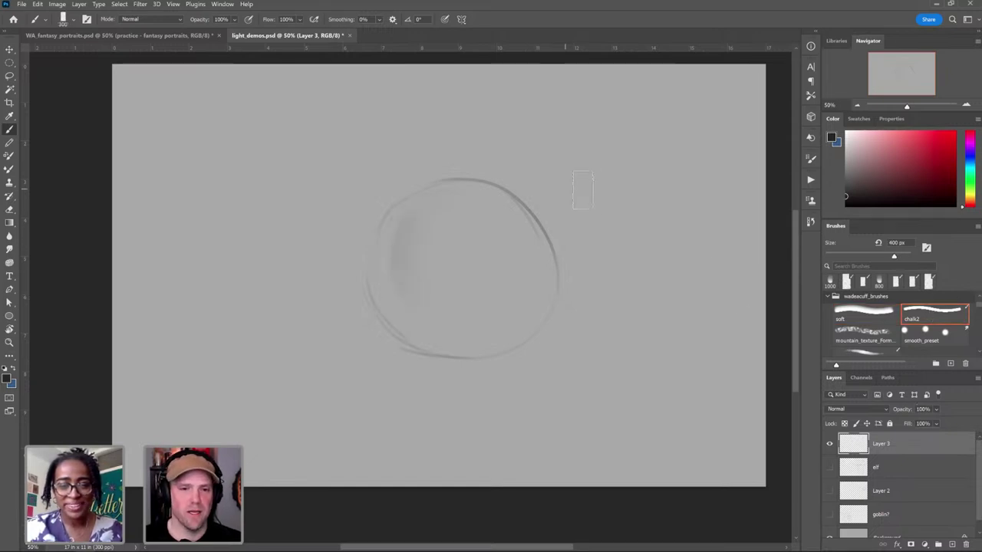
pyautogui.hotkey('ctrl', 'z')
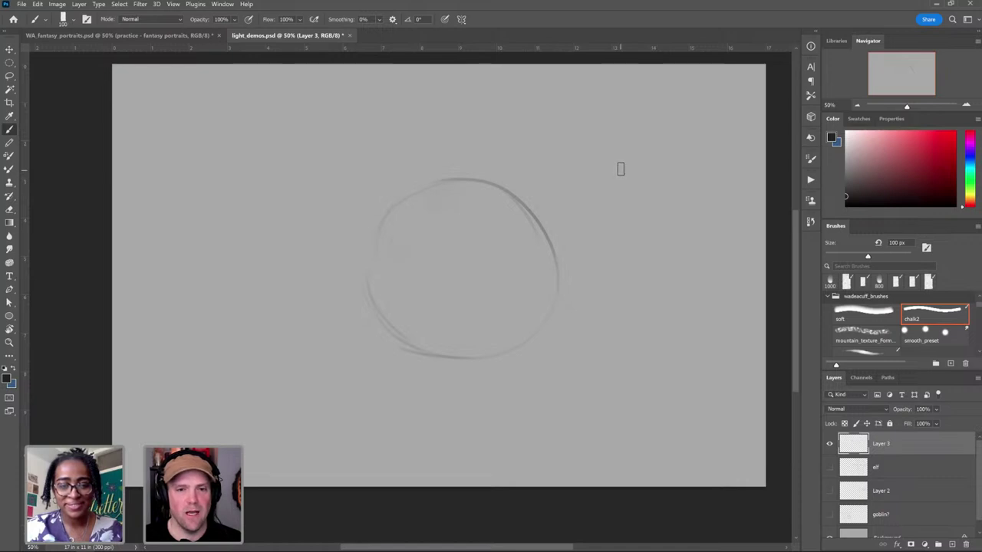
pyautogui.press('[')
pyautogui.press('[')
pyautogui.press('[')
pyautogui.press('[')
pyautogui.press('[')
pyautogui.press('[')
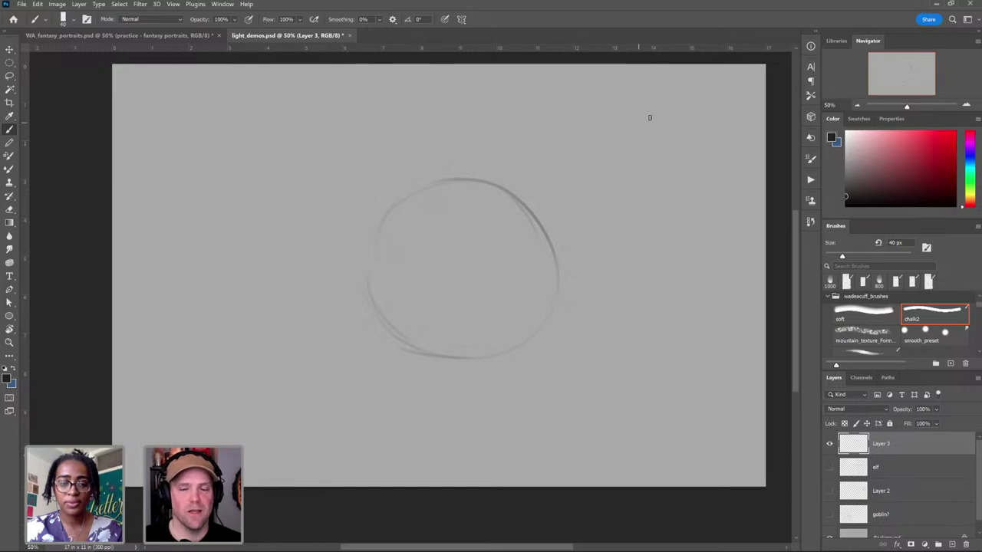
# Step: Try two light-direction arrows, one from the upper right and one from the right of the sphere, and undo both
pyautogui.moveTo(658, 112)
pyautogui.mouseDown()
pyautogui.moveTo(631, 147)
pyautogui.moveTo(639, 146)
pyautogui.mouseUp()
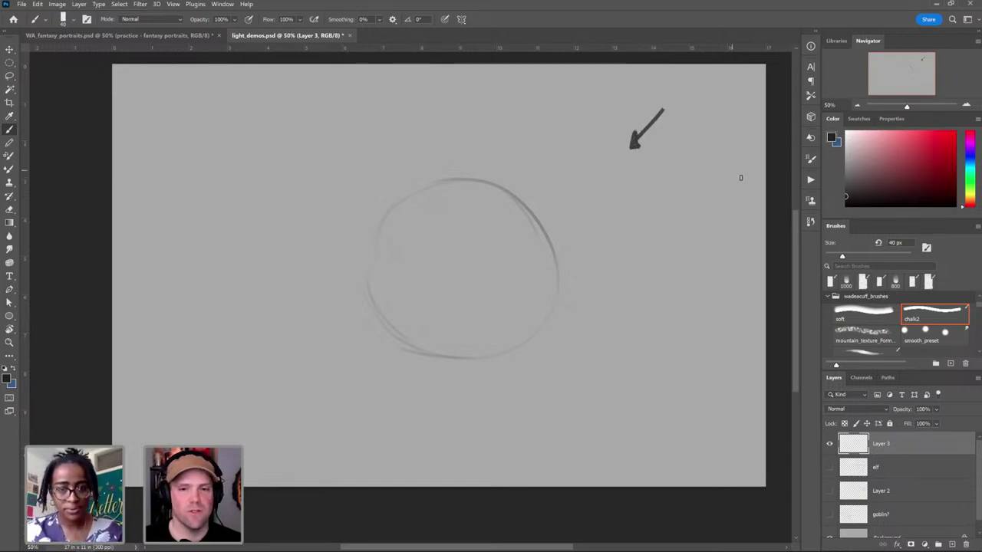
pyautogui.moveTo(717, 265); pyautogui.dragTo(658, 271)
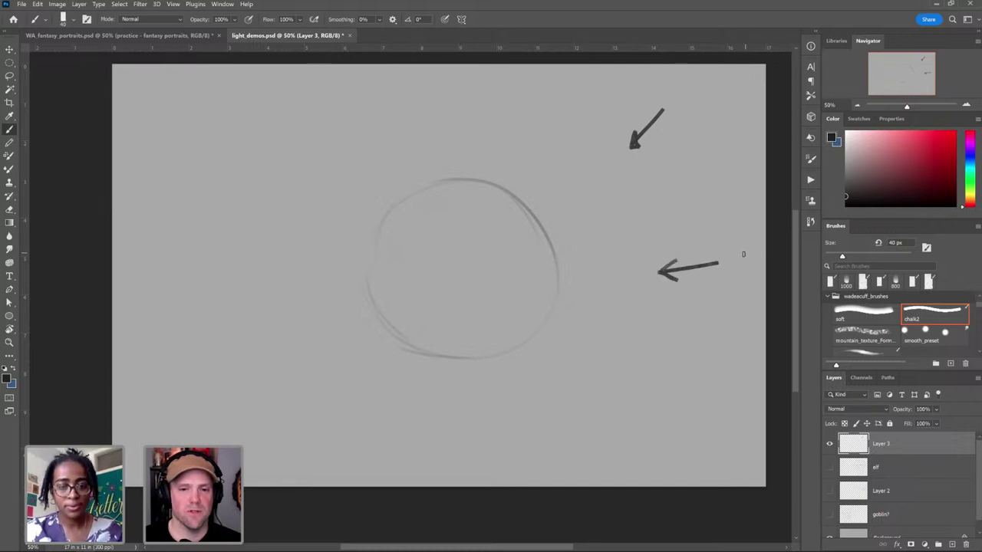
pyautogui.hotkey('ctrl', 'z')
pyautogui.hotkey('ctrl', 'z')
pyautogui.hotkey('ctrl', 'z')
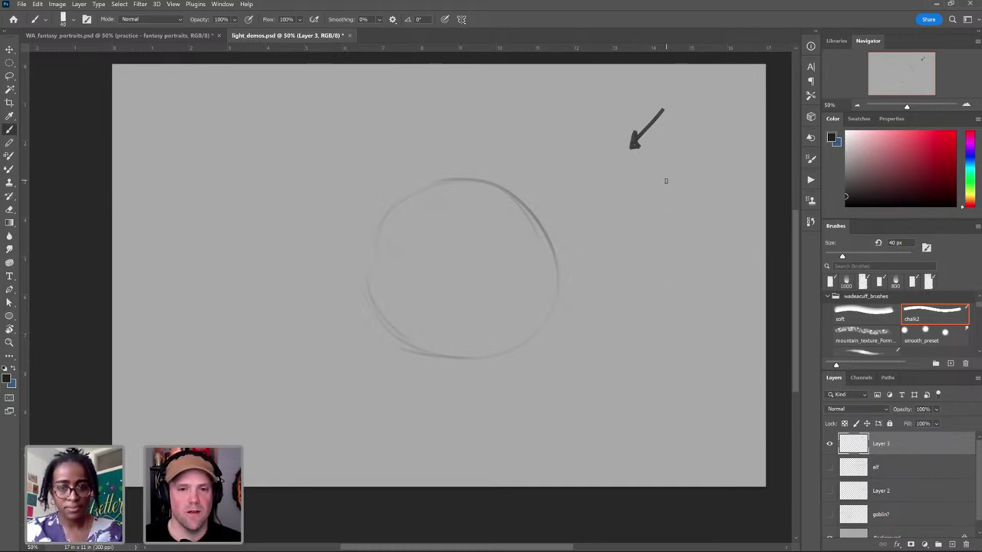
pyautogui.hotkey('ctrl', 'z')
pyautogui.hotkey('ctrl', 'z')
pyautogui.hotkey('ctrl', 'z')
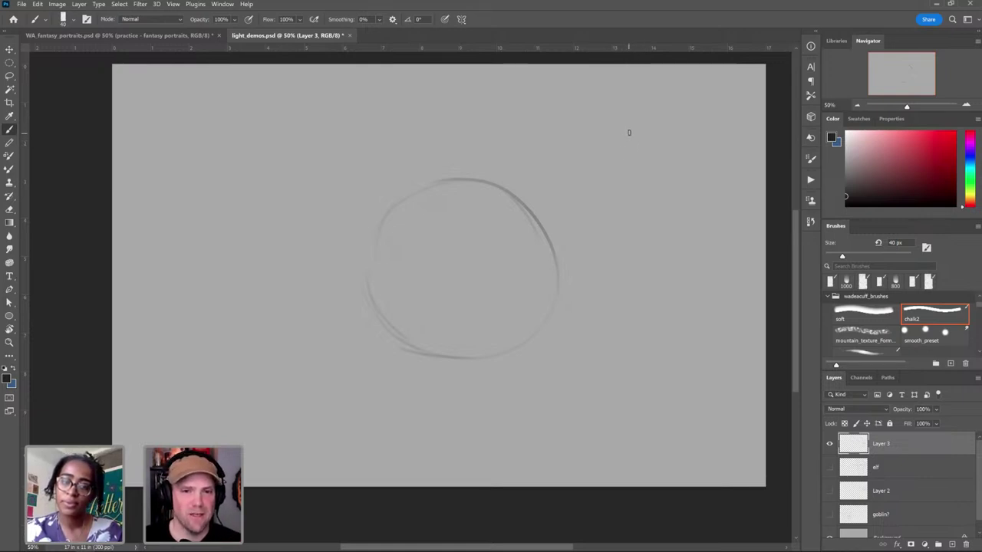
# Step: Sketch a three-dimensional arrow above and right of the sphere, plus a plain arrow beside it, both pointing down-left toward the sphere
pyautogui.moveTo(631, 149)
pyautogui.mouseDown()
pyautogui.moveTo(614, 158)
pyautogui.moveTo(636, 144)
pyautogui.moveTo(628, 132)
pyautogui.moveTo(638, 139)
pyautogui.moveTo(660, 114)
pyautogui.moveTo(627, 137)
pyautogui.moveTo(649, 96)
pyautogui.moveTo(624, 138)
pyautogui.moveTo(653, 96)
pyautogui.moveTo(673, 111)
pyautogui.mouseUp()
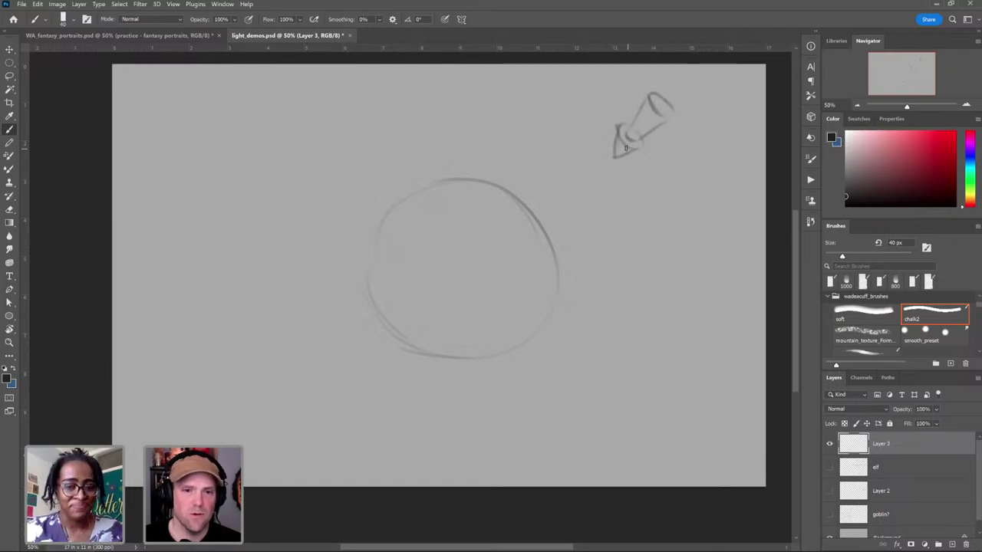
pyautogui.moveTo(691, 152)
pyautogui.mouseDown()
pyautogui.moveTo(659, 196)
pyautogui.moveTo(677, 187)
pyautogui.mouseUp()
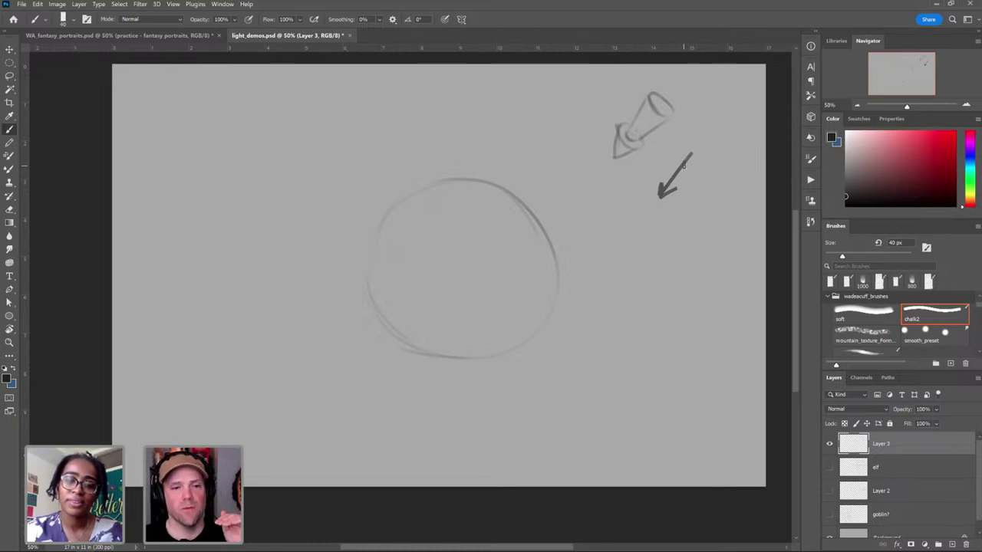
# Step: Mark a small highlight oval on the sphere's upper right, and undo the extra stroke tried on the outline
pyautogui.moveTo(492, 226); pyautogui.dragTo(497, 224)
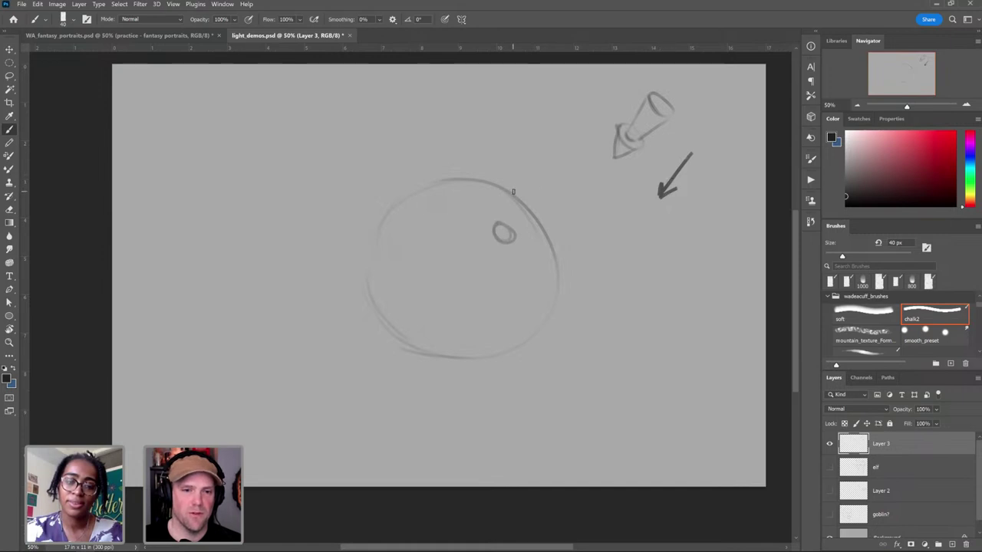
pyautogui.moveTo(513, 192); pyautogui.dragTo(528, 209)
pyautogui.hotkey('ctrl', 'z')
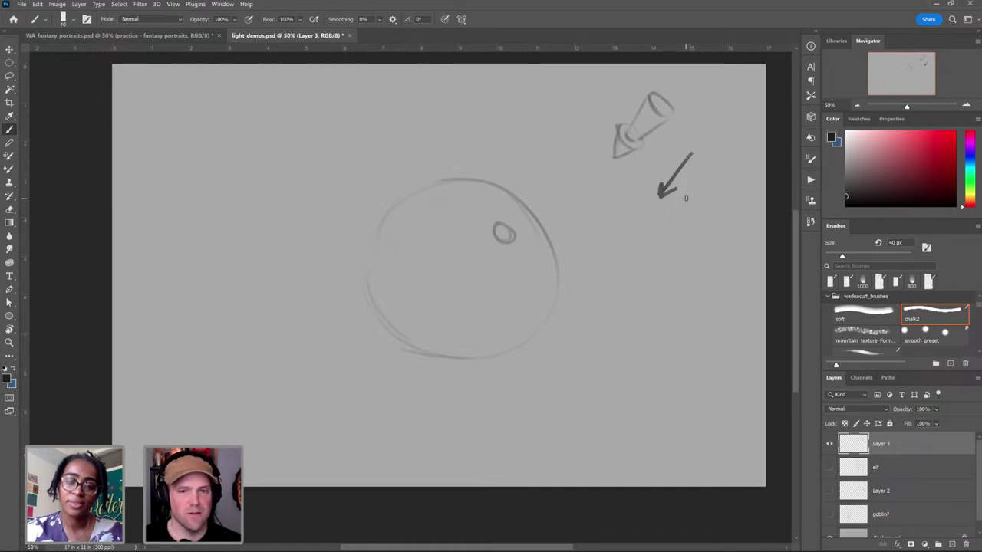
# Step: Undo the highlight oval and sketch a three-dimensional arrow to the right of the sphere, pointing left toward it
pyautogui.hotkey('ctrl', 'z')
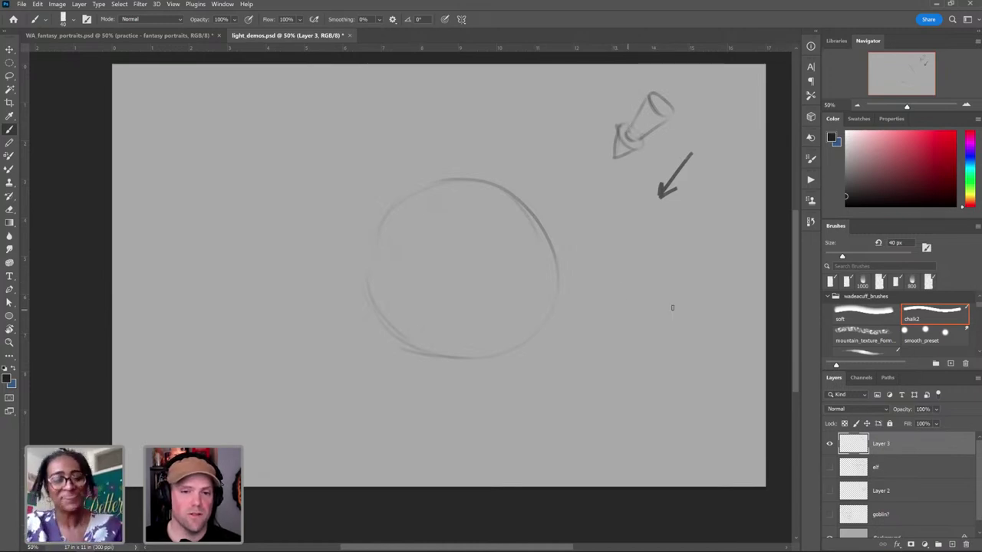
pyautogui.moveTo(641, 280)
pyautogui.mouseDown()
pyautogui.moveTo(647, 317)
pyautogui.moveTo(650, 287)
pyautogui.moveTo(656, 312)
pyautogui.moveTo(638, 287)
pyautogui.moveTo(632, 292)
pyautogui.moveTo(647, 282)
pyautogui.moveTo(626, 302)
pyautogui.moveTo(648, 319)
pyautogui.moveTo(635, 308)
pyautogui.moveTo(686, 281)
pyautogui.moveTo(646, 305)
pyautogui.moveTo(691, 319)
pyautogui.moveTo(693, 285)
pyautogui.moveTo(694, 323)
pyautogui.moveTo(686, 290)
pyautogui.moveTo(696, 283)
pyautogui.moveTo(685, 315)
pyautogui.moveTo(694, 322)
pyautogui.moveTo(694, 283)
pyautogui.moveTo(709, 311)
pyautogui.moveTo(662, 309)
pyautogui.moveTo(698, 315)
pyautogui.mouseUp()
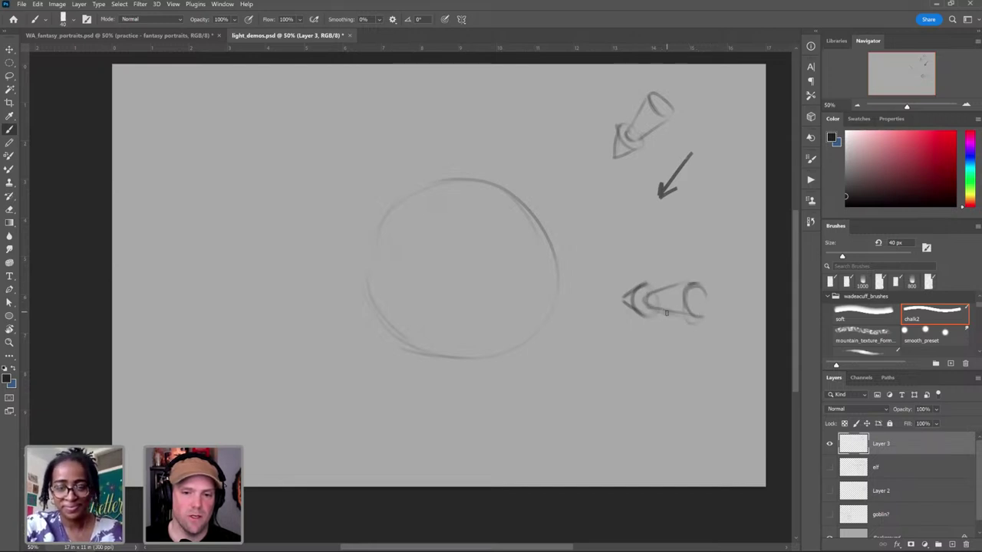
pyautogui.moveTo(647, 284); pyautogui.dragTo(653, 294)
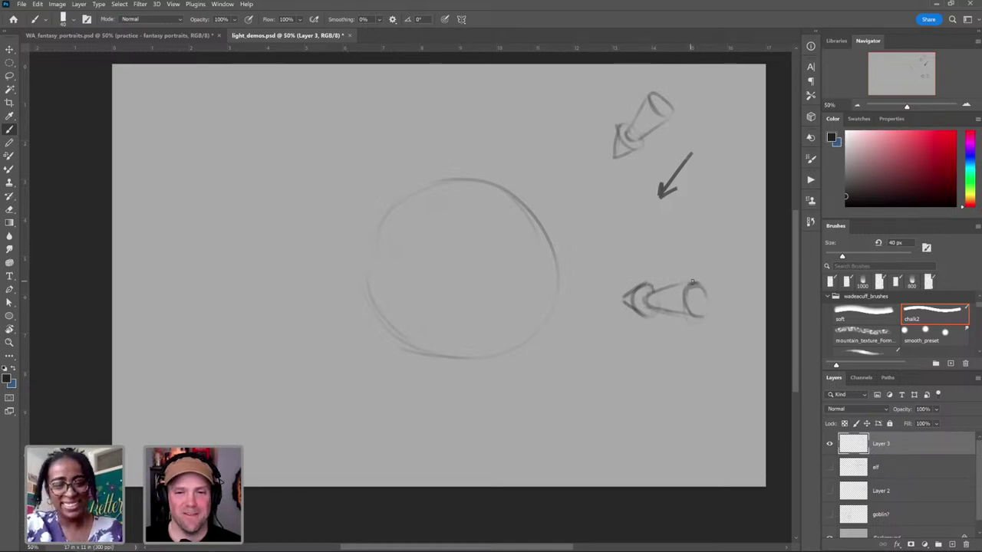
pyautogui.moveTo(693, 285)
pyautogui.mouseDown()
pyautogui.moveTo(697, 316)
pyautogui.moveTo(689, 295)
pyautogui.mouseUp()
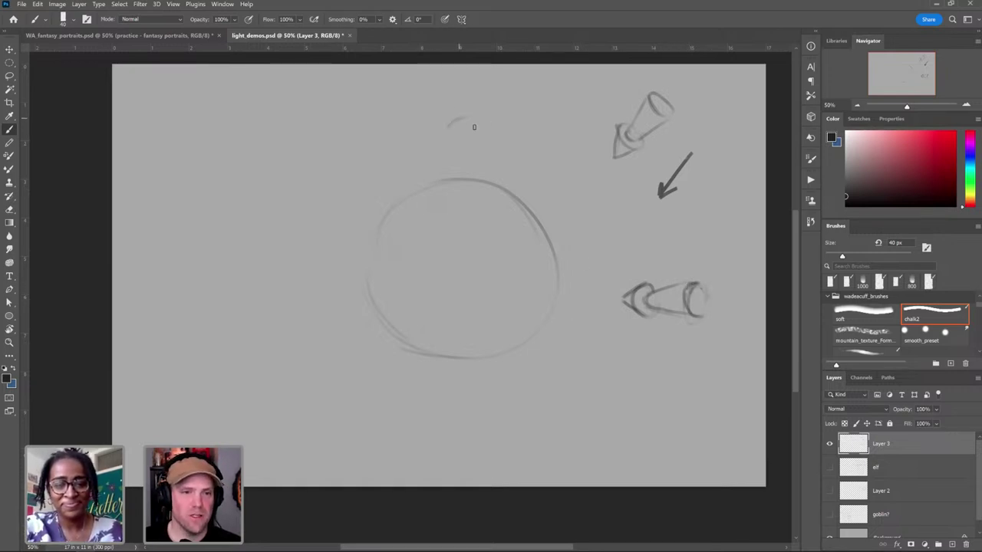
# Step: Sketch a three-dimensional arrow above the sphere pointing down toward its top, undoing the misplaced stroke along the way
pyautogui.moveTo(474, 127)
pyautogui.mouseDown()
pyautogui.moveTo(444, 124)
pyautogui.moveTo(477, 124)
pyautogui.moveTo(444, 123)
pyautogui.moveTo(464, 144)
pyautogui.mouseUp()
pyautogui.hotkey('ctrl', 'z')
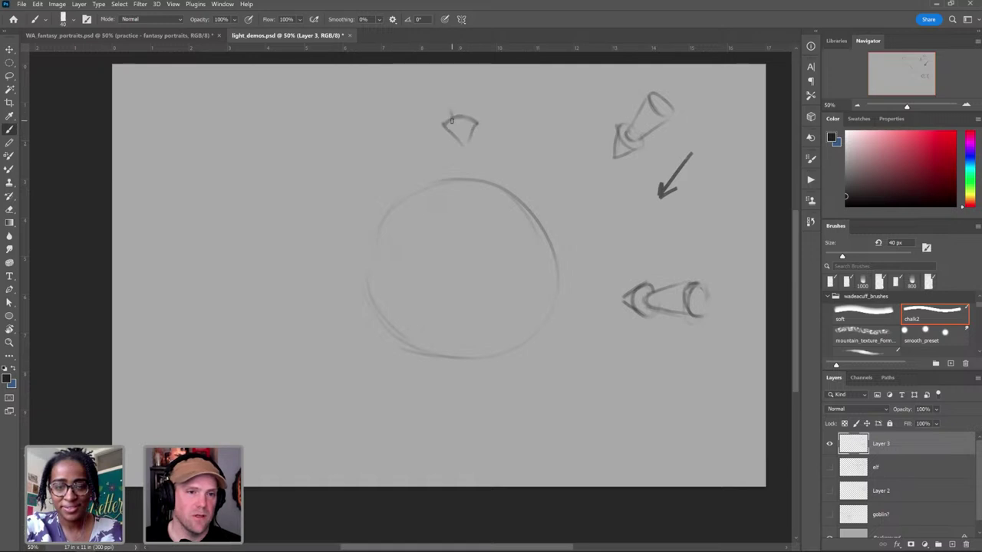
pyautogui.moveTo(449, 98)
pyautogui.mouseDown()
pyautogui.moveTo(474, 119)
pyautogui.moveTo(458, 89)
pyautogui.mouseUp()
pyautogui.moveTo(447, 125)
pyautogui.mouseDown()
pyautogui.moveTo(467, 146)
pyautogui.moveTo(465, 138)
pyautogui.mouseUp()
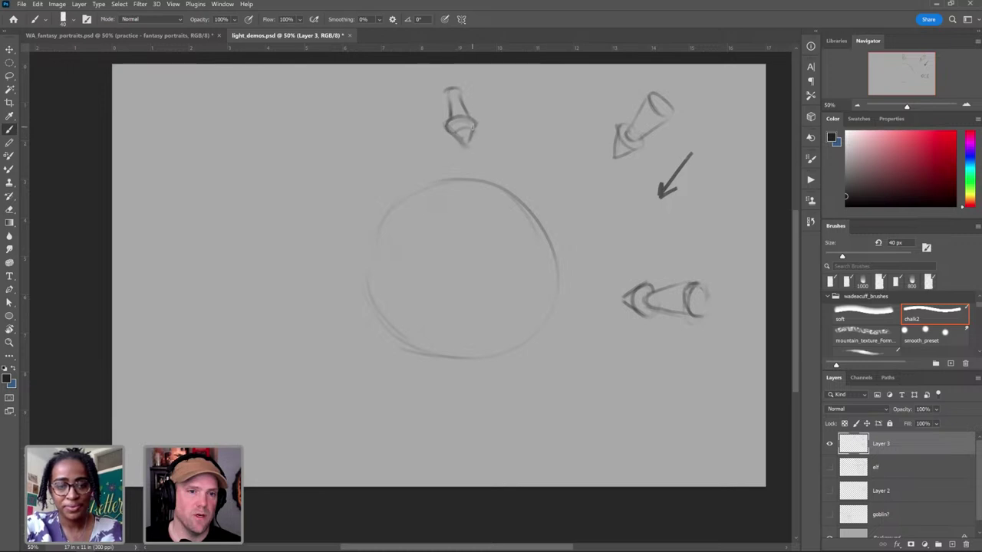
pyautogui.moveTo(472, 126); pyautogui.dragTo(466, 147)
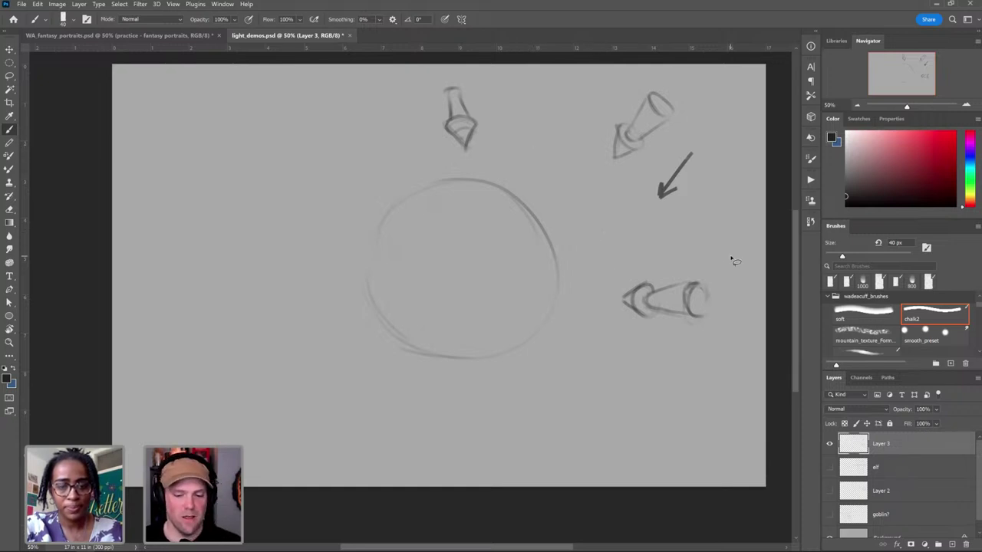
# Step: Lasso the plain arrow and the three-dimensional arrows right of and above the sphere, delete them, and clear the selection
pyautogui.press('l')
pyautogui.moveTo(707, 121)
pyautogui.mouseDown()
pyautogui.moveTo(606, 231)
pyautogui.moveTo(758, 244)
pyautogui.moveTo(713, 123)
pyautogui.mouseUp()
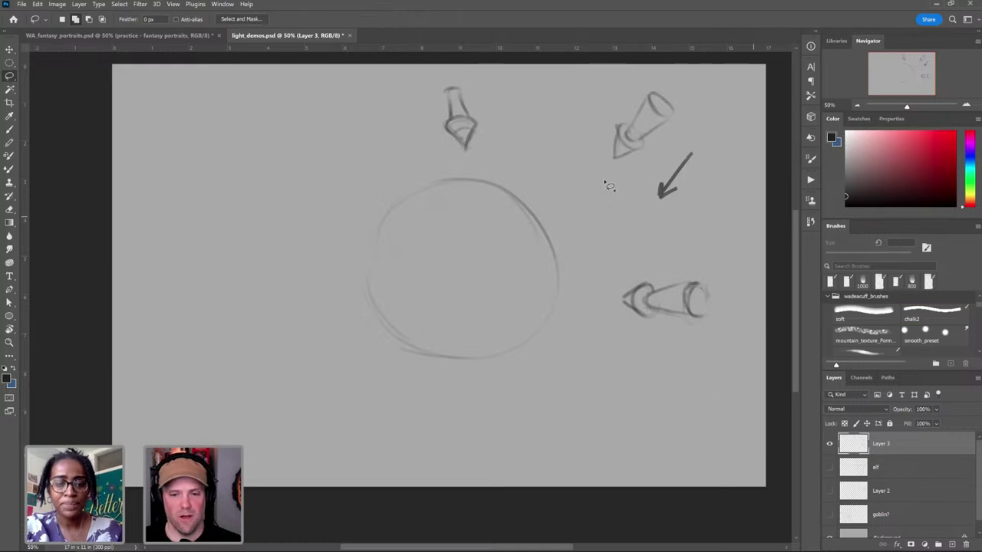
pyautogui.moveTo(516, 156)
pyautogui.mouseDown()
pyautogui.moveTo(452, 165)
pyautogui.moveTo(487, 52)
pyautogui.moveTo(505, 91)
pyautogui.moveTo(512, 157)
pyautogui.mouseUp()
pyautogui.press('Delete')
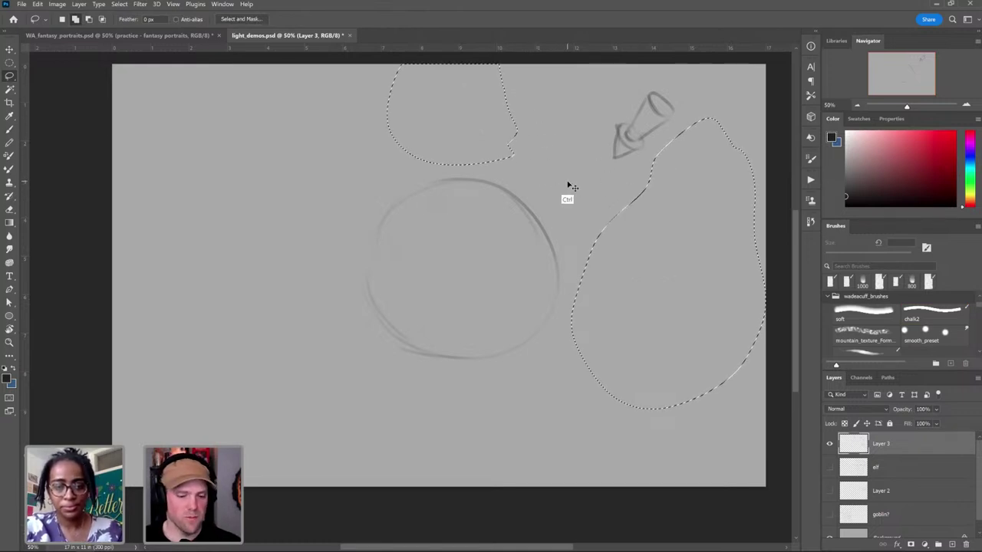
pyautogui.hotkey('ctrl', 'd')
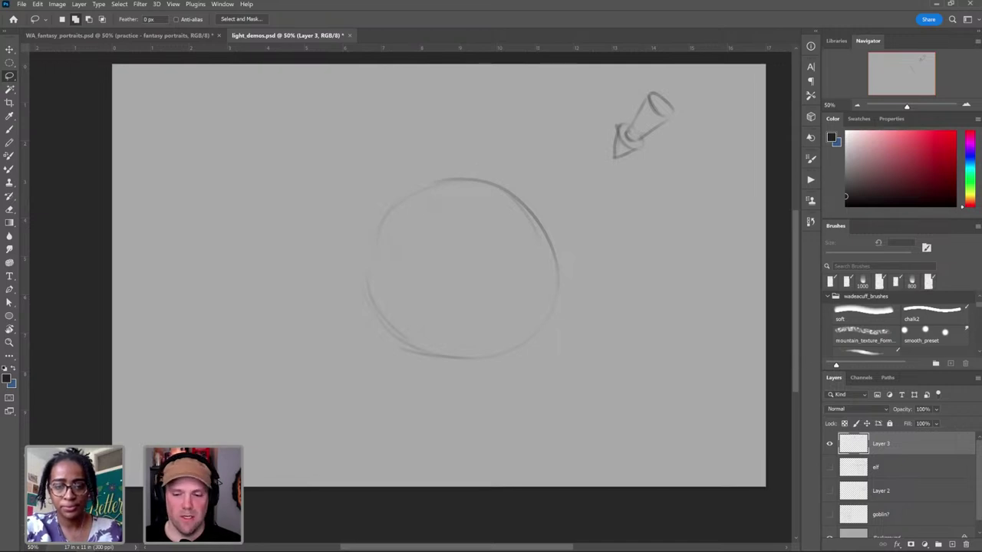
# Step: Add a new layer and draw three straight, parallel vertical chalk2 lines across the right half of the sphere
pyautogui.click(951, 545)
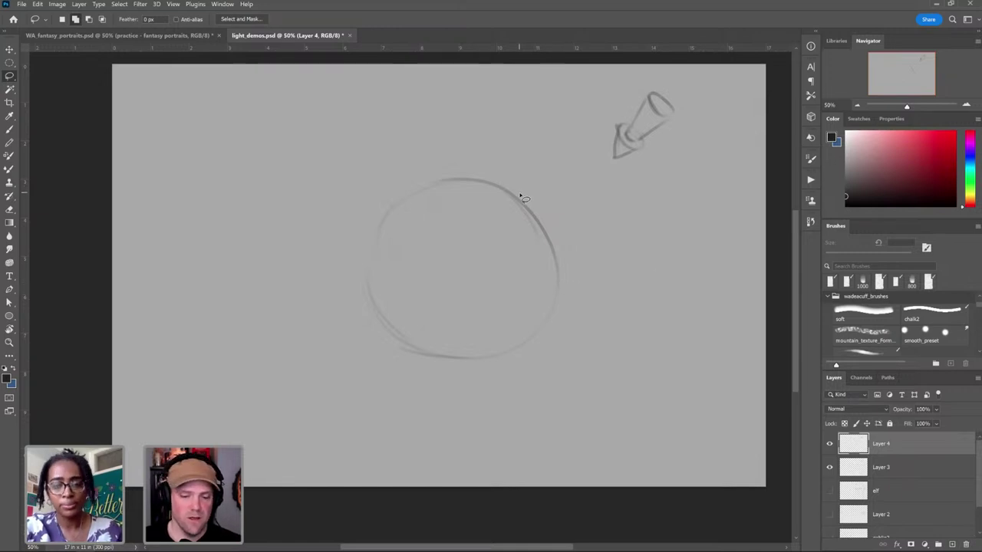
pyautogui.press('b')
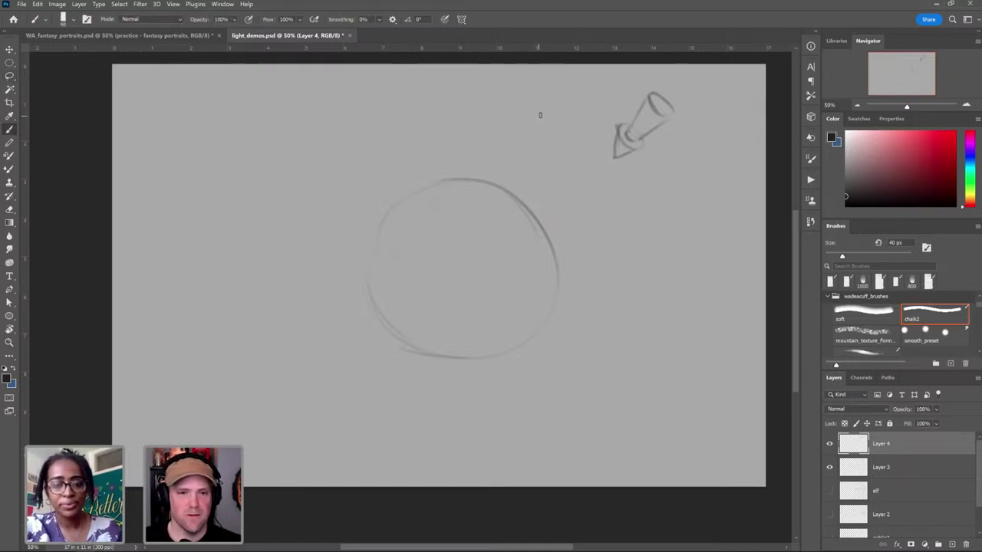
pyautogui.moveTo(540, 115); pyautogui.dragTo(557, 422)
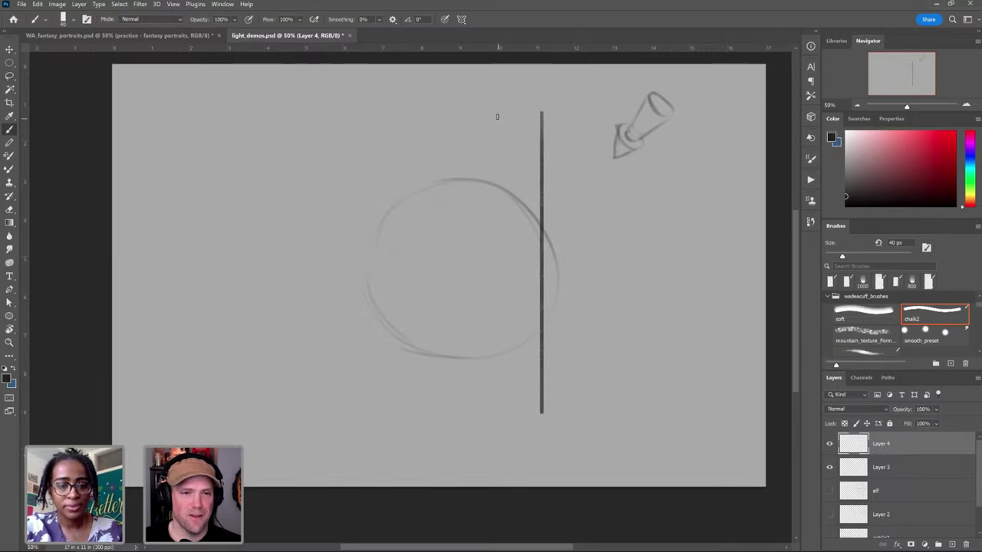
pyautogui.click(497, 115)
pyautogui.keyDown('shift'); pyautogui.click(497, 441); pyautogui.keyUp('shift')
pyautogui.click(451, 115)
pyautogui.keyDown('shift'); pyautogui.click(451, 445); pyautogui.keyUp('shift')
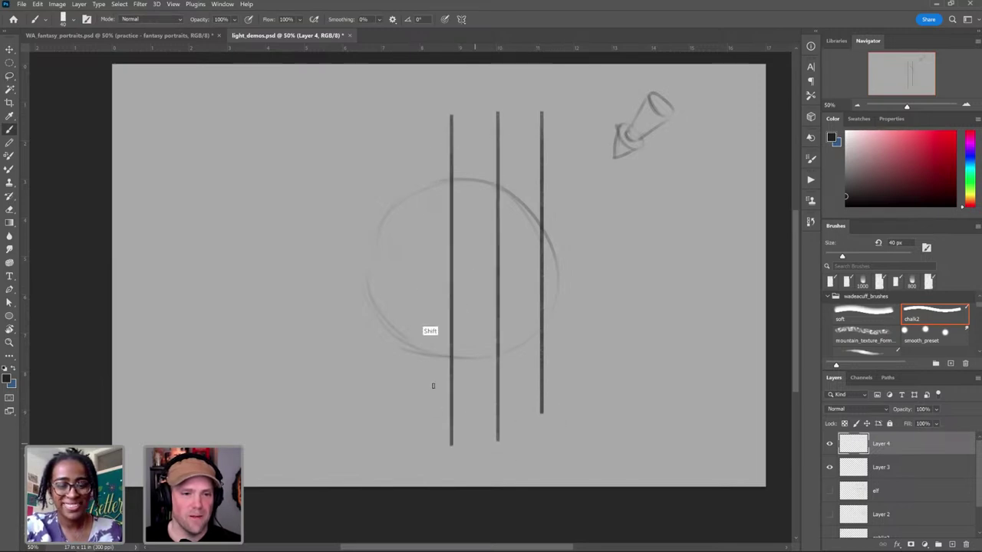
# Step: Draw two more parallel vertical lines across the sphere's left half and add downward arrowheads to all five lines
pyautogui.moveTo(406, 122)
pyautogui.mouseDown()
pyautogui.moveTo(419, 397)
pyautogui.moveTo(431, 444)
pyautogui.mouseUp()
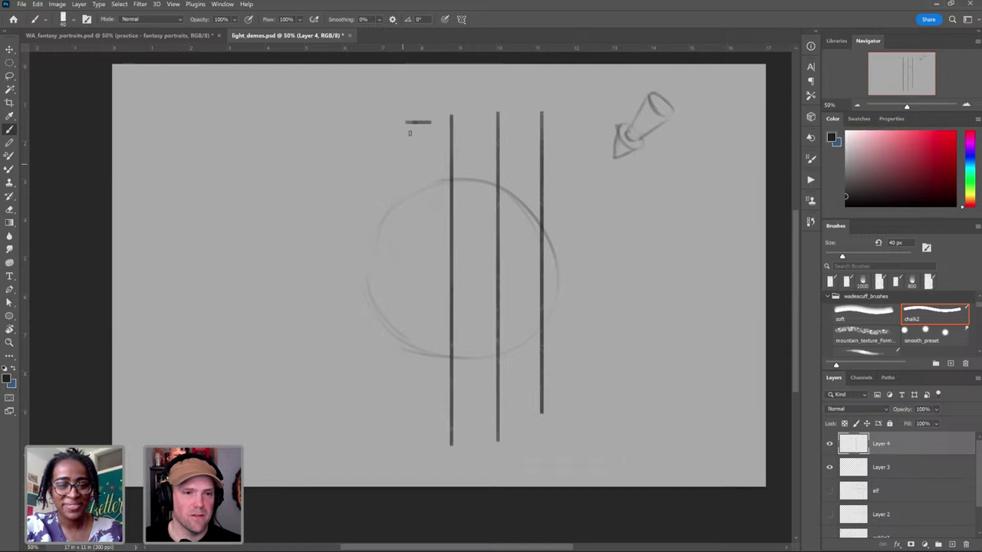
pyautogui.hotkey('ctrl', 'z')
pyautogui.click(414, 116)
pyautogui.keyDown('shift'); pyautogui.click(413, 410); pyautogui.keyUp('shift')
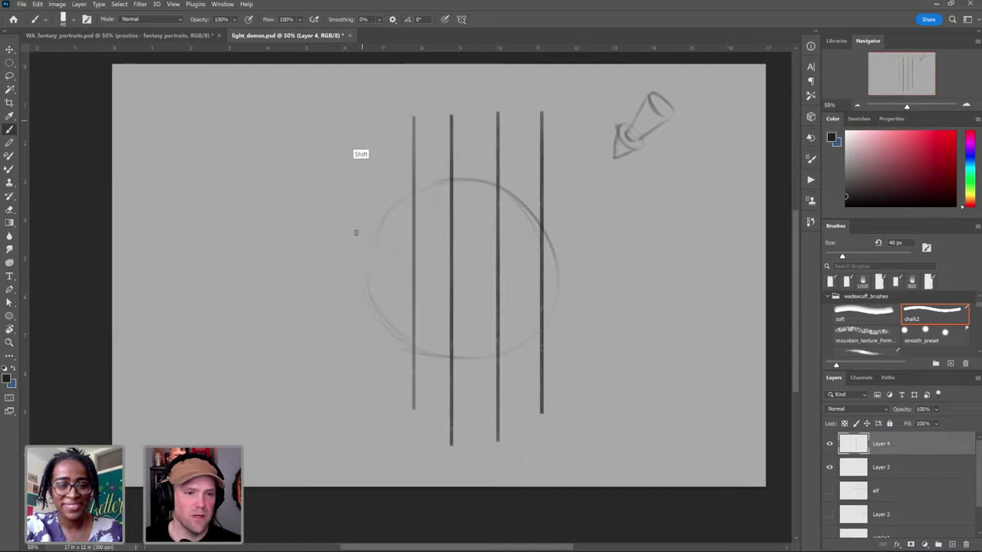
pyautogui.click(363, 122)
pyautogui.keyDown('shift'); pyautogui.click(363, 414); pyautogui.keyUp('shift')
pyautogui.moveTo(357, 403)
pyautogui.mouseDown()
pyautogui.moveTo(365, 415)
pyautogui.moveTo(376, 402)
pyautogui.moveTo(413, 409)
pyautogui.moveTo(419, 400)
pyautogui.mouseUp()
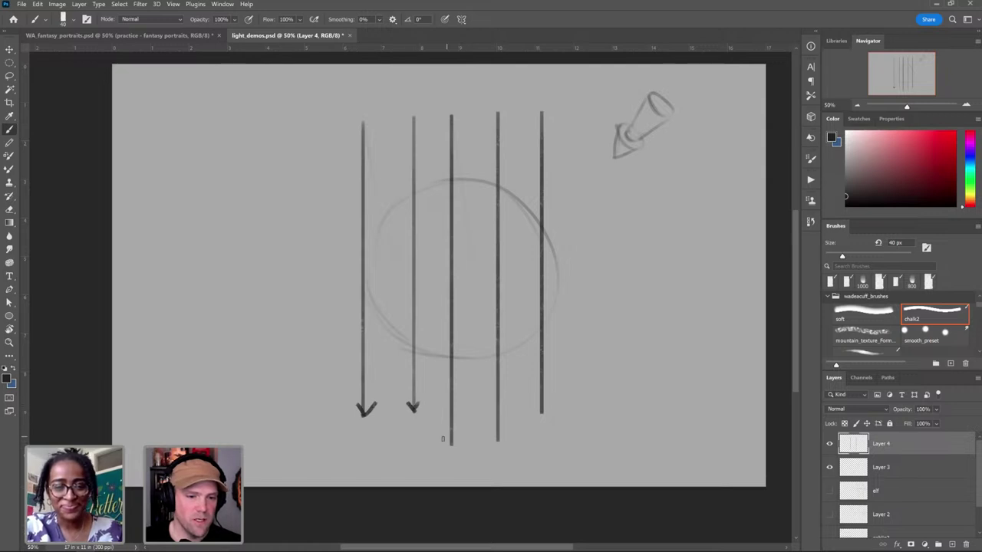
pyautogui.moveTo(443, 434)
pyautogui.mouseDown()
pyautogui.moveTo(453, 445)
pyautogui.moveTo(465, 432)
pyautogui.moveTo(498, 442)
pyautogui.moveTo(551, 401)
pyautogui.mouseUp()
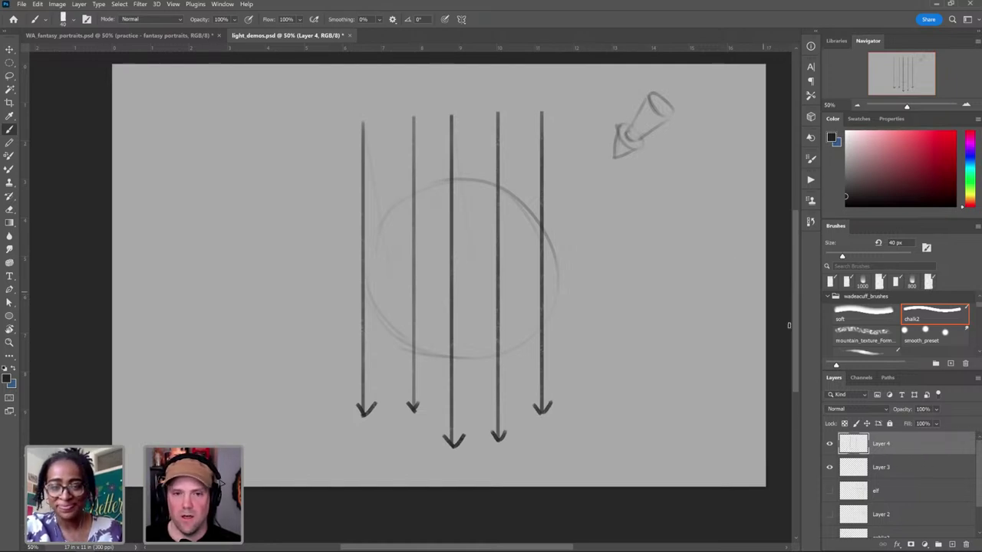
# Step: Circle the three-dimensional arrow and undo it, and duplicate Layer 4, keeping the copy hidden and the original selected
pyautogui.moveTo(673, 113); pyautogui.dragTo(691, 115)
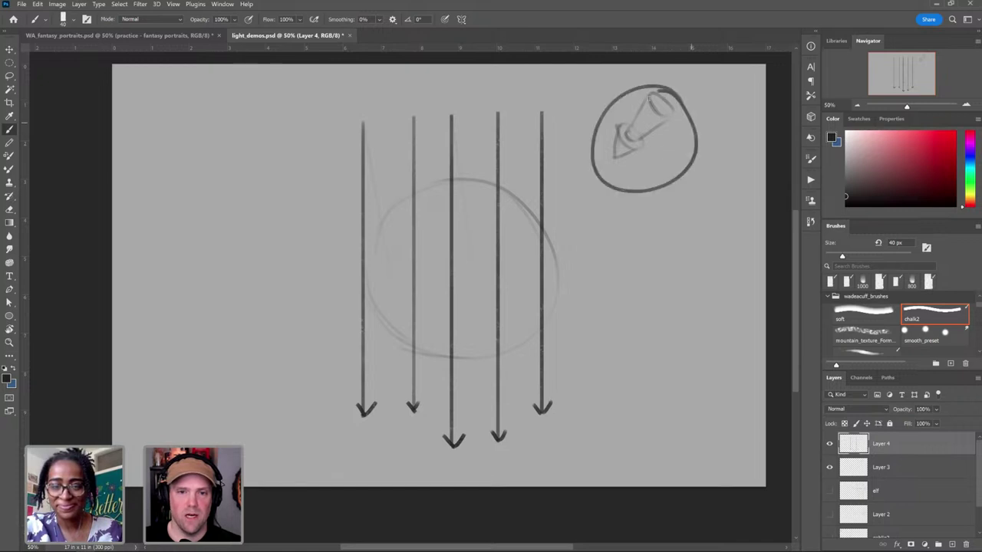
pyautogui.hotkey('ctrl', 'z')
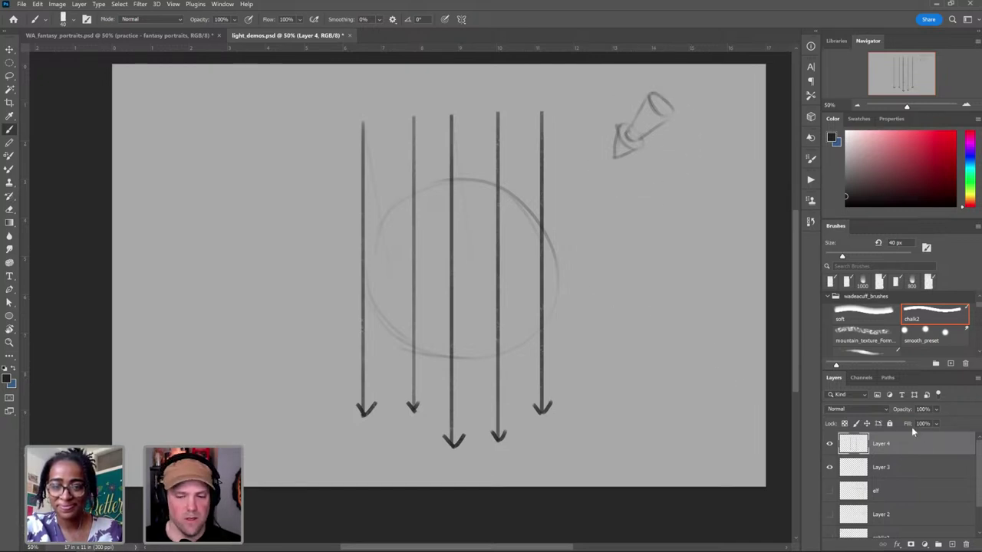
pyautogui.moveTo(909, 445); pyautogui.dragTo(906, 471)
pyautogui.click(829, 467)
pyautogui.click(889, 446)
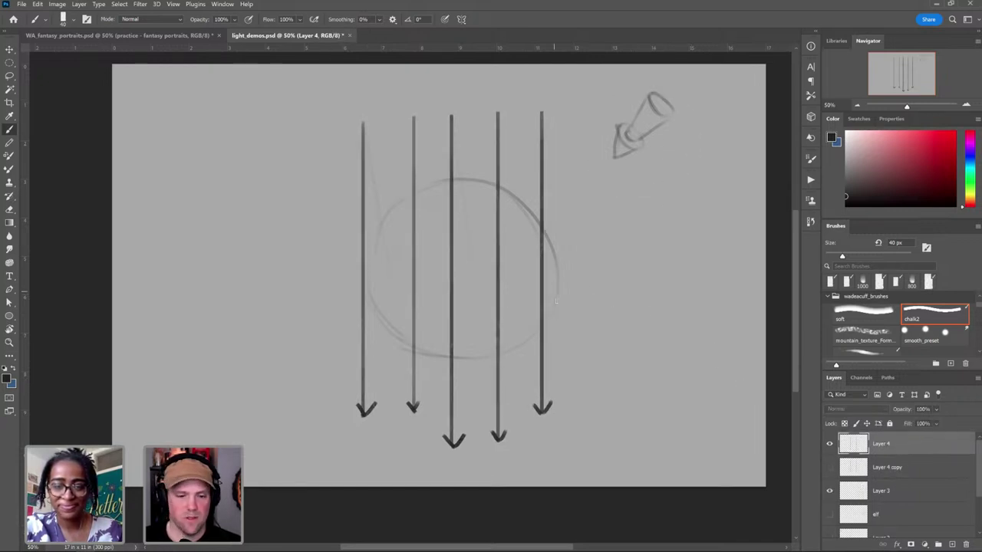
# Step: Rotate the five arrows on Layer 4 about 46 degrees, move them toward the upper right, and fit their tips onto the sphere
pyautogui.hotkey('ctrl', 't')
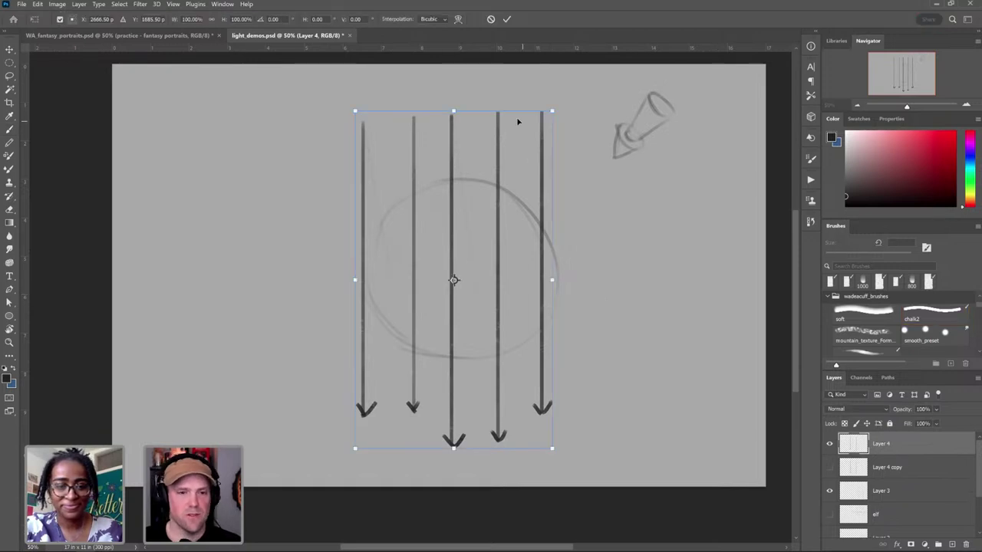
pyautogui.moveTo(578, 142)
pyautogui.mouseDown()
pyautogui.moveTo(636, 171)
pyautogui.moveTo(662, 273)
pyautogui.mouseUp()
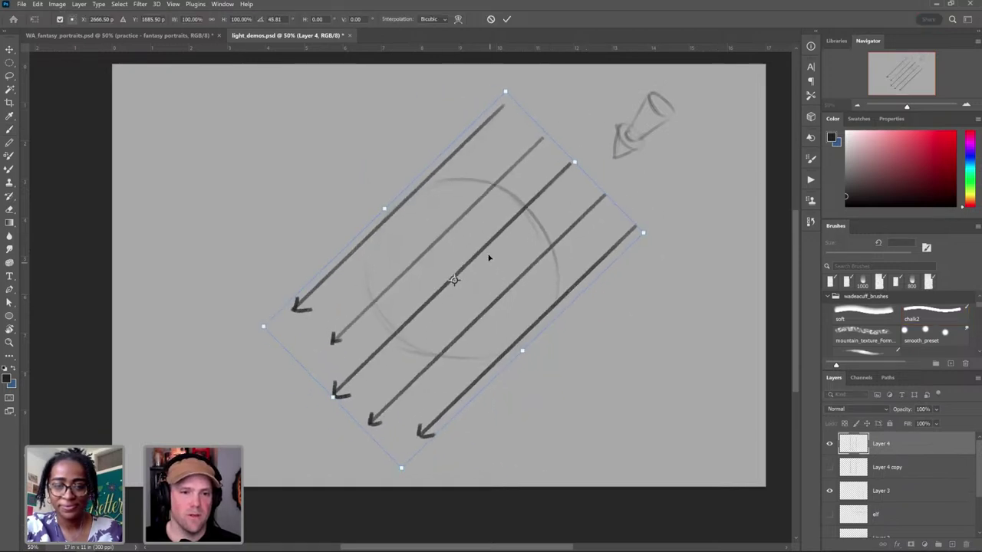
pyautogui.moveTo(488, 254)
pyautogui.mouseDown()
pyautogui.moveTo(648, 163)
pyautogui.moveTo(636, 133)
pyautogui.mouseUp()
pyautogui.moveTo(725, 232); pyautogui.dragTo(720, 239)
pyautogui.moveTo(542, 367); pyautogui.dragTo(526, 337)
pyautogui.moveTo(410, 223); pyautogui.dragTo(451, 204)
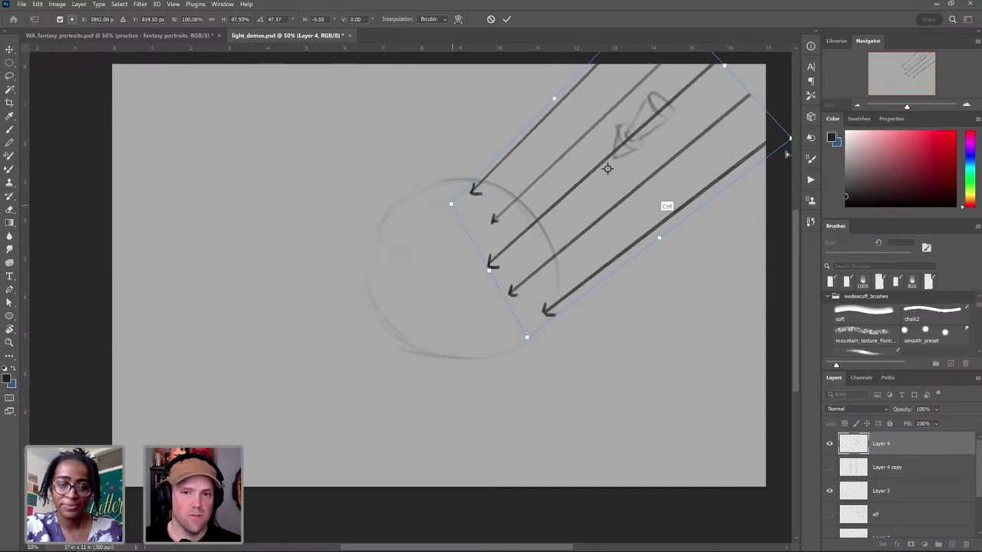
# Step: Distort the rotated arrows so their outer ends fan out beyond the canvas's upper-right corner, and apply the transform
pyautogui.moveTo(691, 238); pyautogui.dragTo(563, 315)
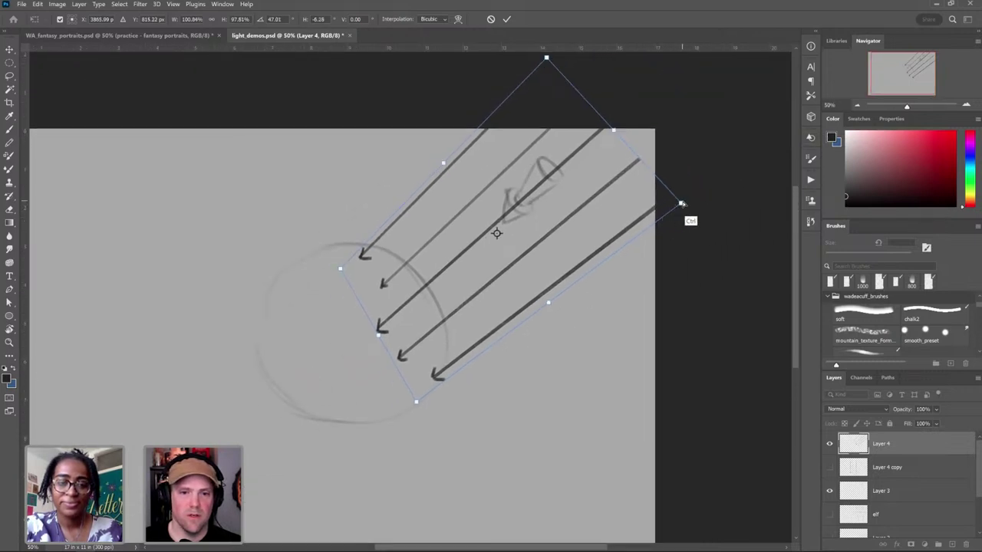
pyautogui.moveTo(677, 209); pyautogui.dragTo(767, 222)
pyautogui.moveTo(546, 58); pyautogui.dragTo(529, 38)
pyautogui.moveTo(526, 324); pyautogui.dragTo(624, 214)
pyautogui.press('Return')
pyautogui.press('b')
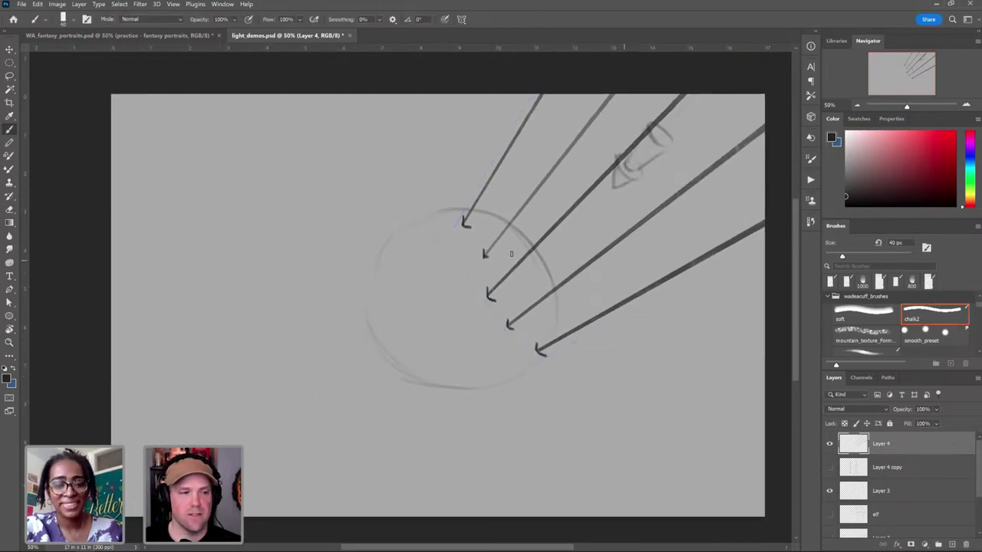
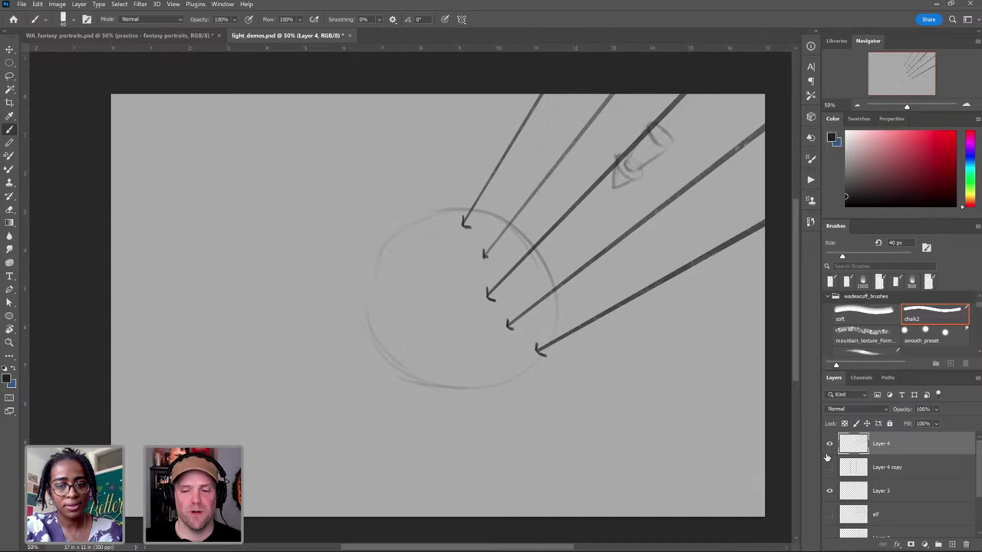
# Step: Hide Layer 4 and delete it together with its hidden copy, leaving the sphere layer in place
pyautogui.click(829, 444)
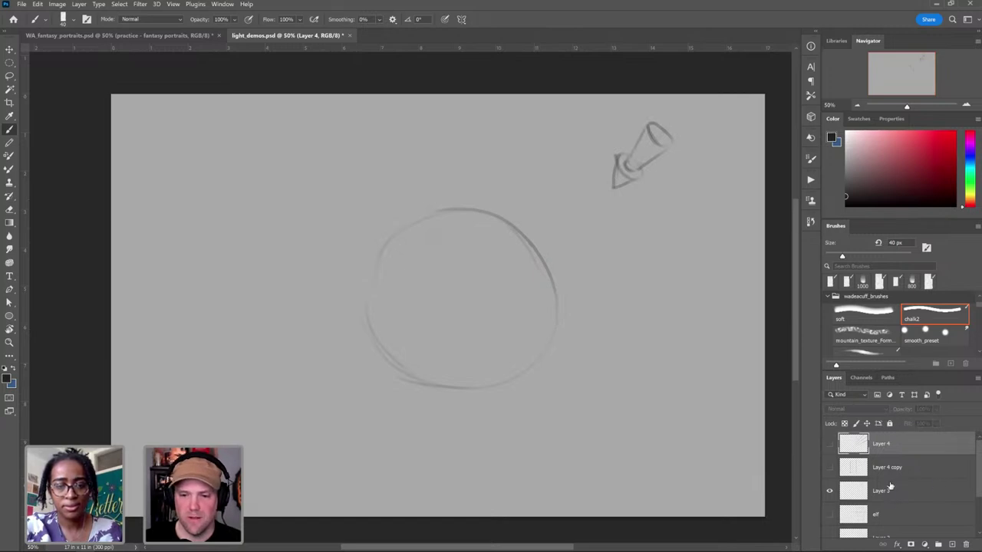
pyautogui.click(919, 470)
pyautogui.keyDown('shift'); pyautogui.click(896, 444); pyautogui.keyUp('shift')
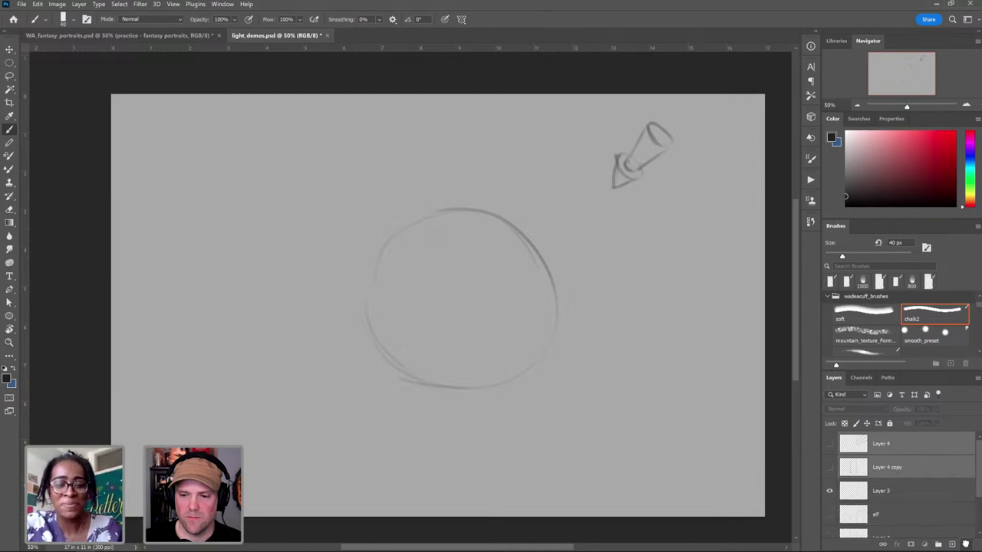
pyautogui.press('Delete')
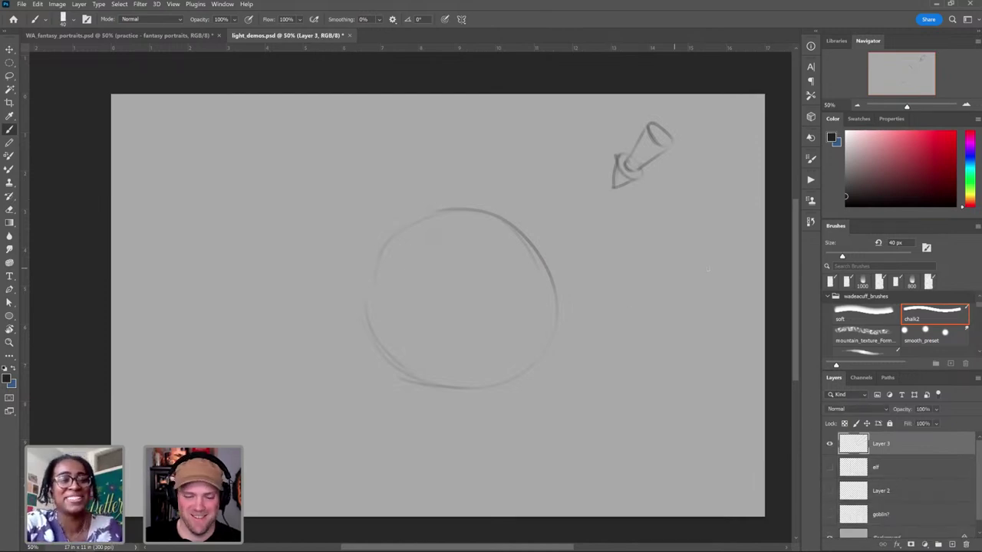
# Step: Set up the soft brush at 500 px for shading the sphere
pyautogui.click(874, 311)
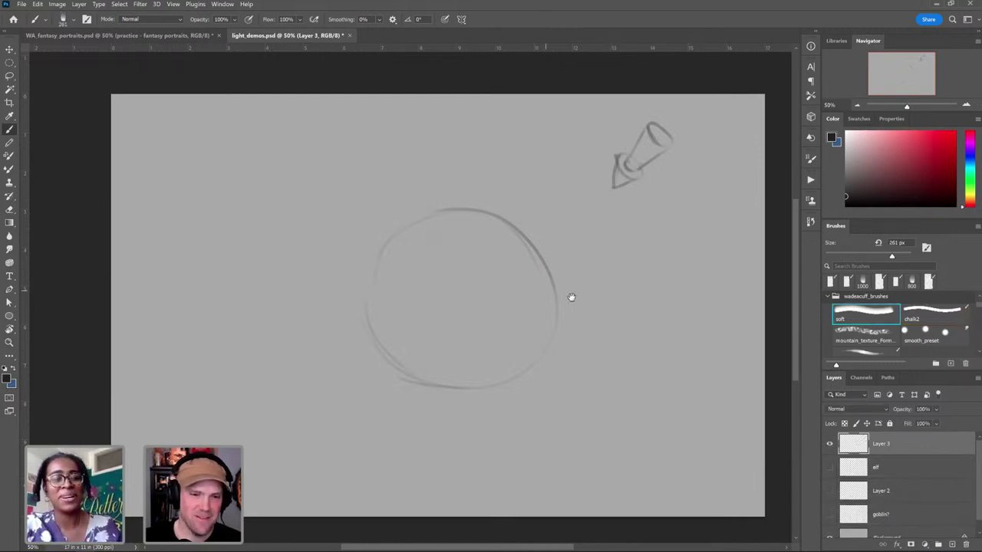
pyautogui.moveTo(571, 297); pyautogui.dragTo(603, 254)
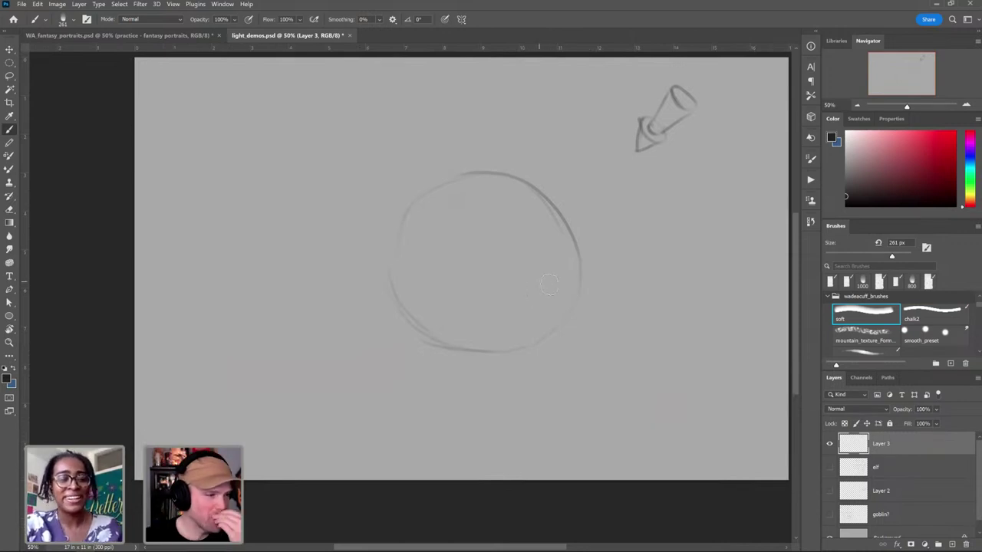
pyautogui.press(']')
pyautogui.press(']')
pyautogui.press(']')
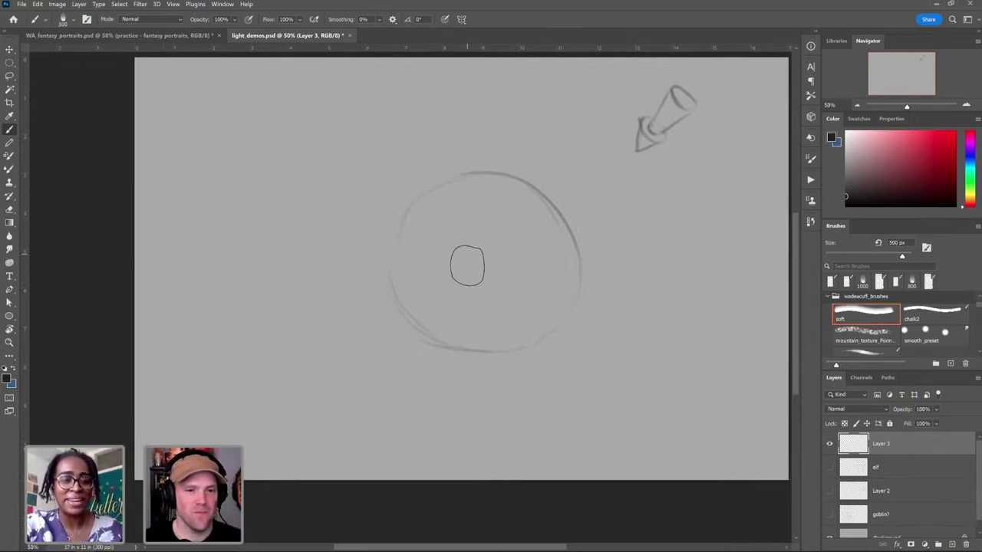
# Step: Check what Layer 3 contains by toggling its visibility, and duplicate it twice
pyautogui.click(829, 446)
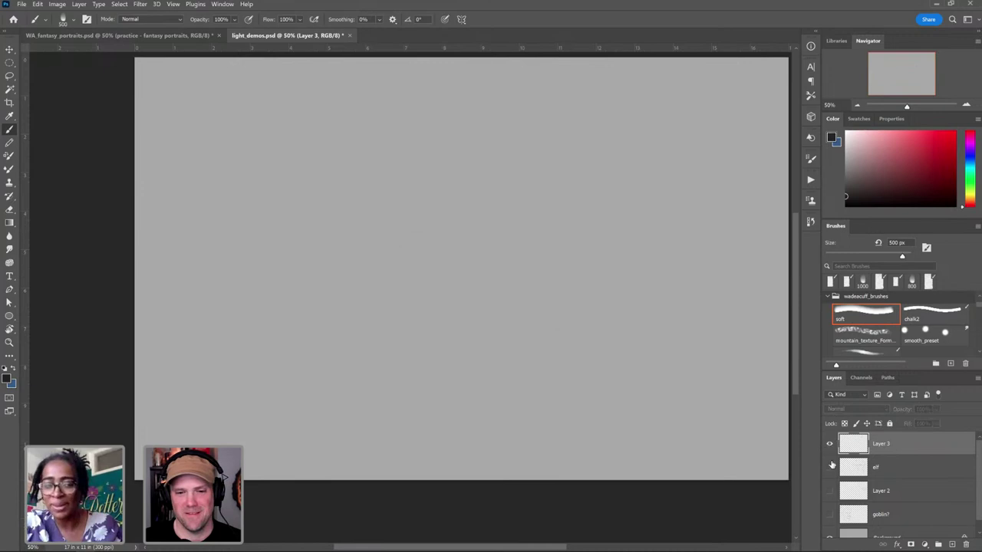
pyautogui.click(829, 446)
pyautogui.moveTo(899, 448); pyautogui.dragTo(897, 482)
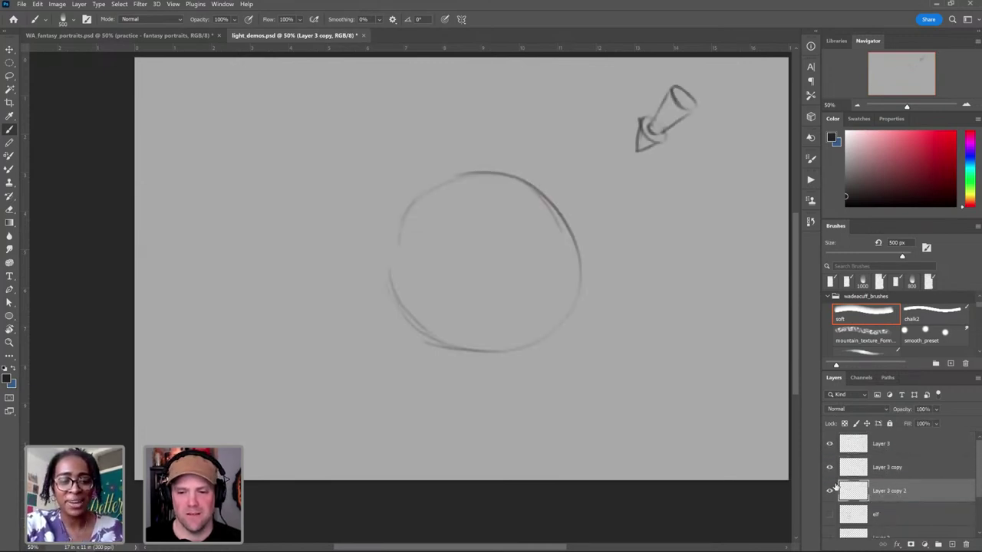
# Step: Undo both duplications of Layer 3
pyautogui.hotkey('ctrl', 'z')
pyautogui.hotkey('ctrl', 'z')
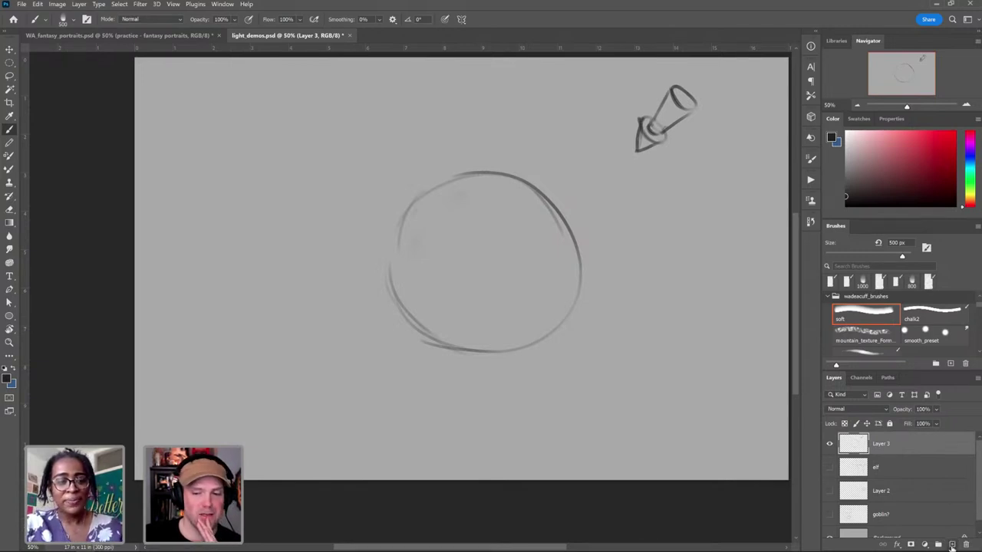
pyautogui.click(952, 545)
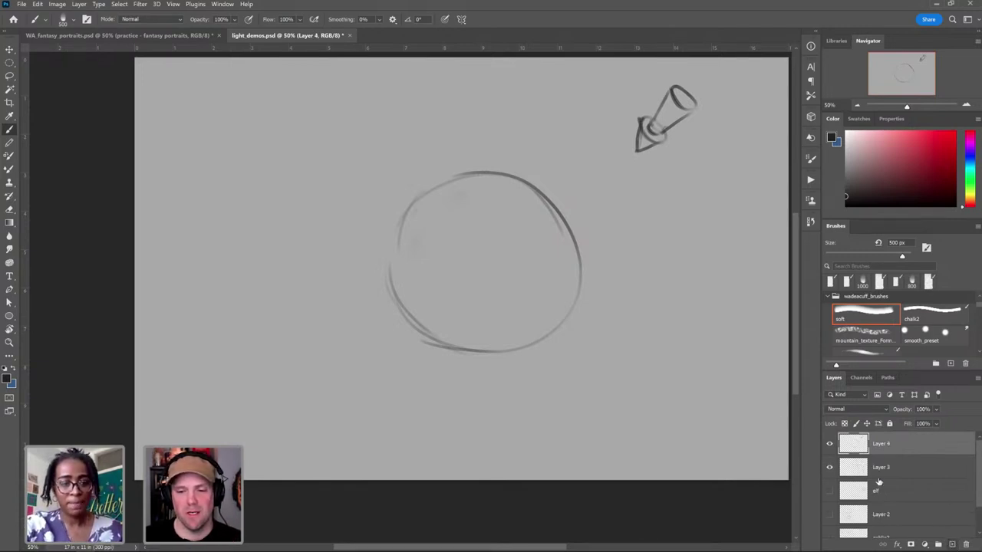
pyautogui.click(862, 465)
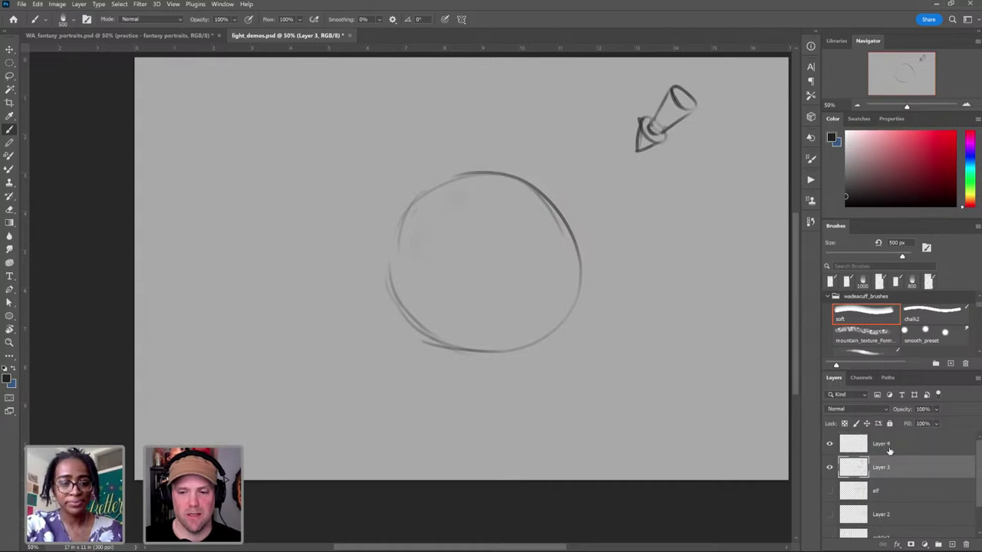
pyautogui.hotkey('ctrl', 'z')
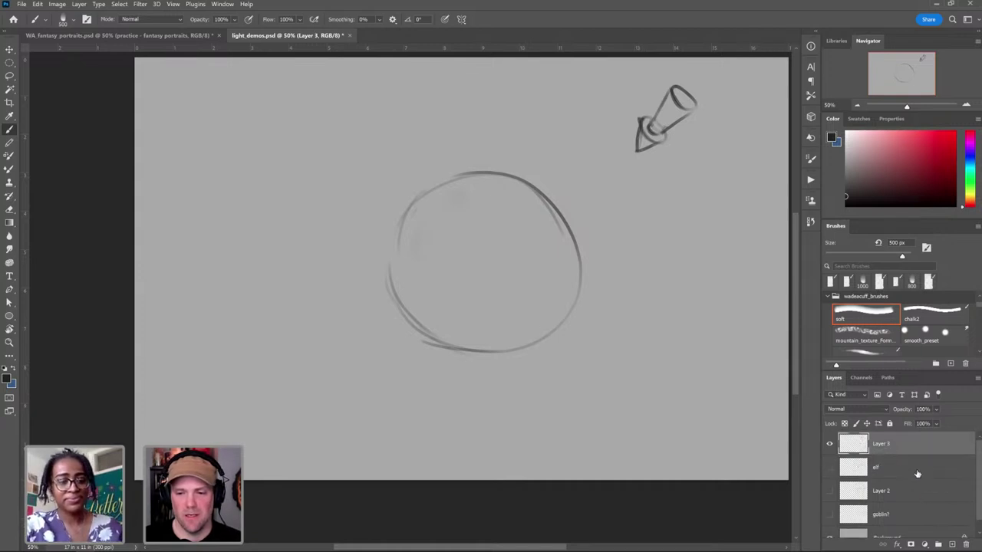
# Step: Add a blank layer between the elf layer and Layer 3, and make Layer 3 active again
pyautogui.click(917, 469)
pyautogui.click(951, 544)
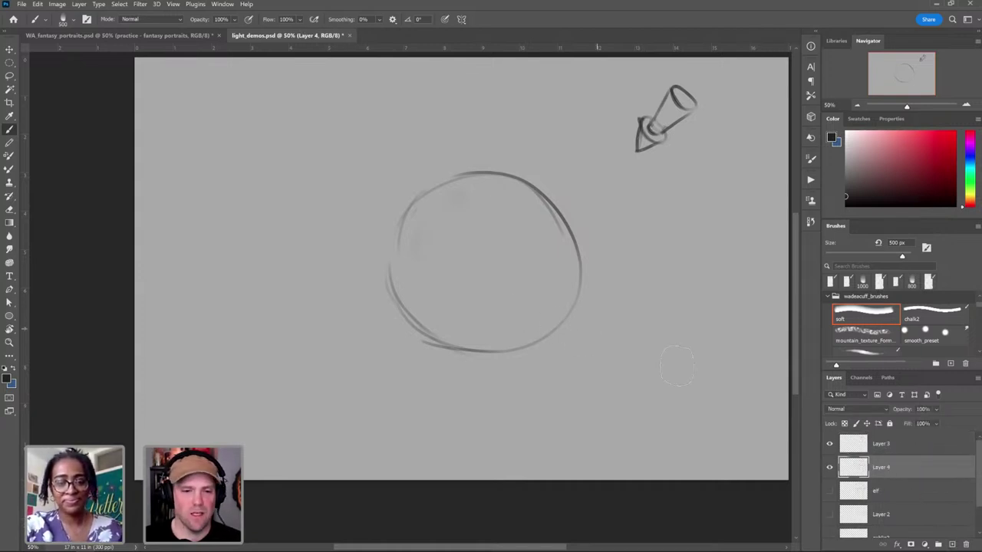
pyautogui.hotkey('alt', ']')
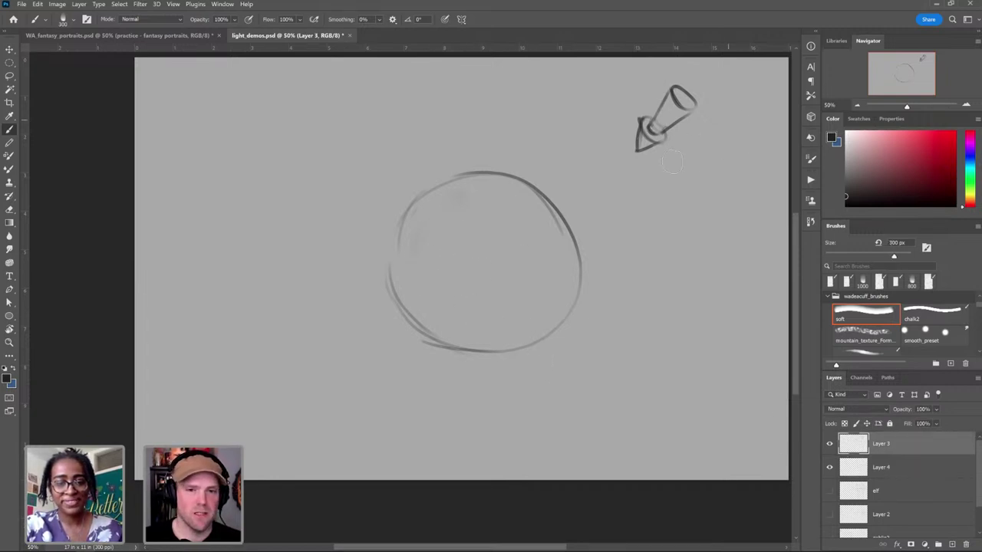
# Step: Paint a soft white highlight on the sphere's upper right facing the light arrow, enlarging the brush up to 900 px
pyautogui.press('x')
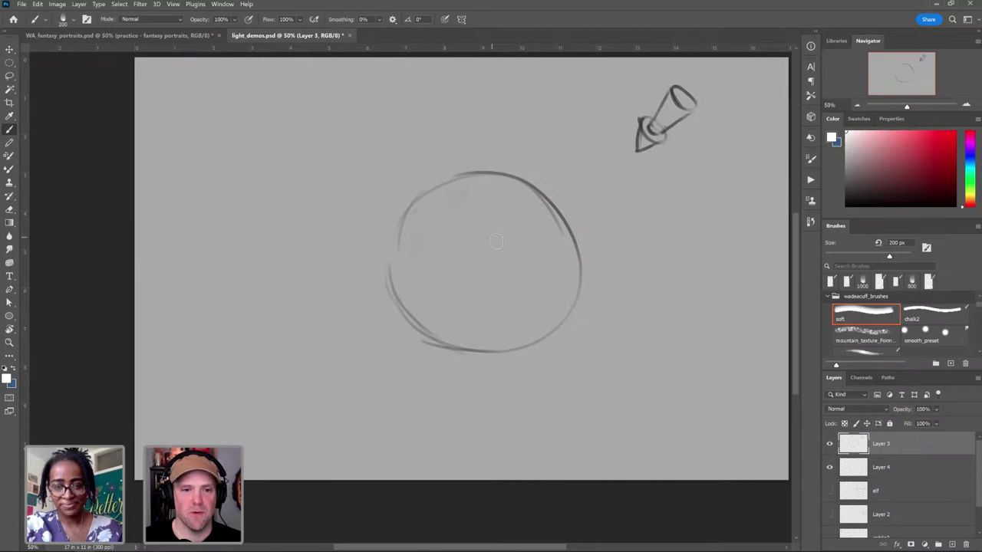
pyautogui.moveTo(528, 240)
pyautogui.mouseDown()
pyautogui.moveTo(526, 230)
pyautogui.moveTo(514, 239)
pyautogui.mouseUp()
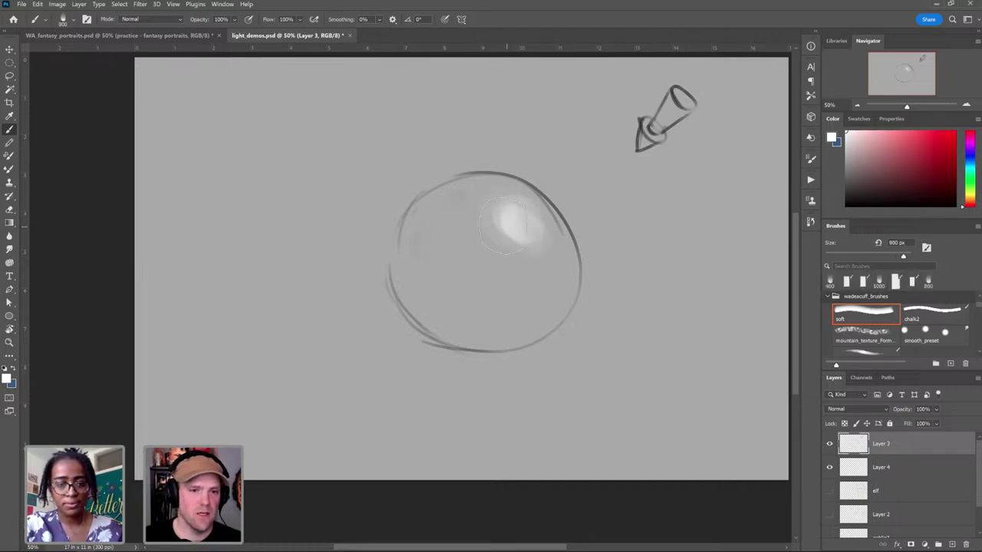
pyautogui.moveTo(504, 224); pyautogui.dragTo(534, 253)
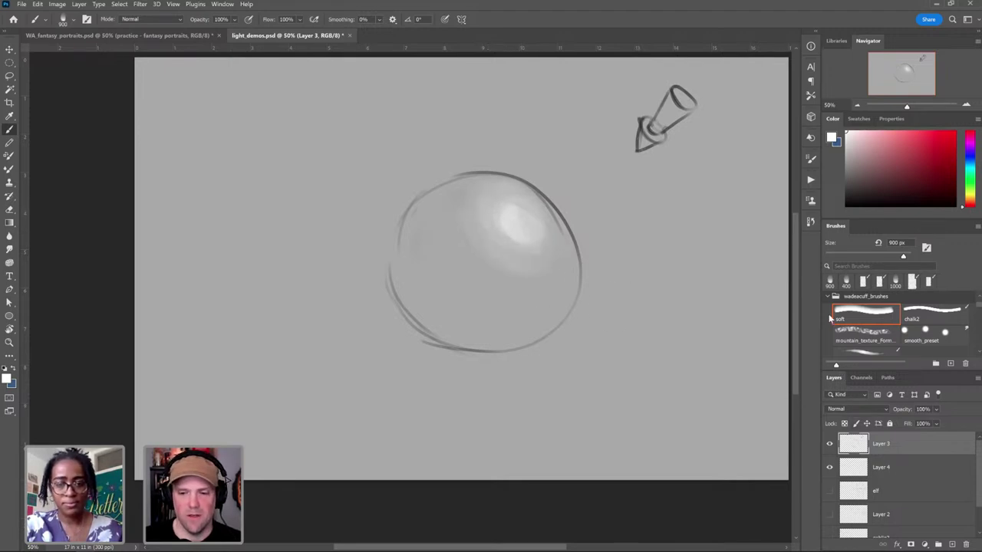
# Step: Paint a curved dark gray core shadow along the sphere's lower-left side with the soft brush
pyautogui.moveTo(862, 177); pyautogui.dragTo(834, 191)
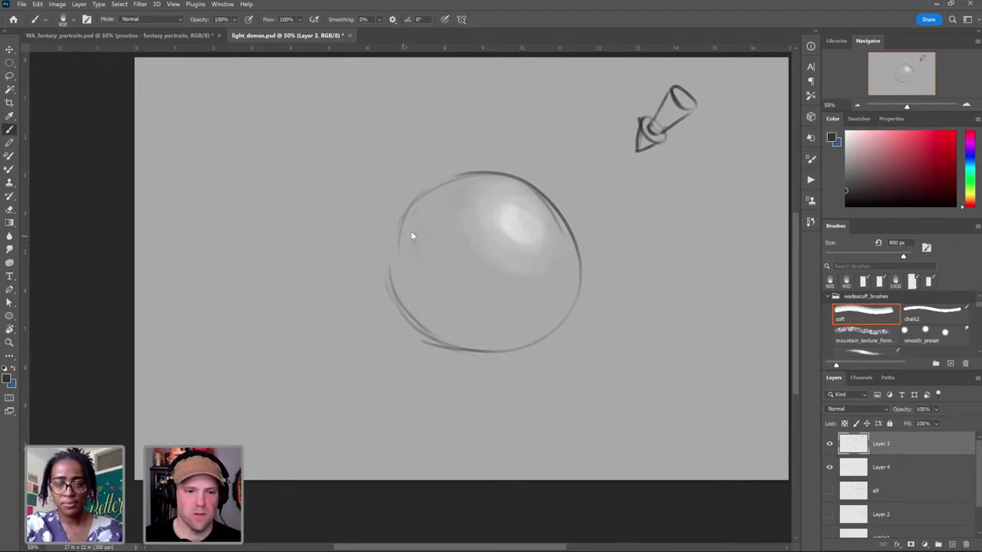
pyautogui.moveTo(423, 221)
pyautogui.mouseDown()
pyautogui.moveTo(423, 265)
pyautogui.moveTo(431, 271)
pyautogui.moveTo(417, 230)
pyautogui.moveTo(491, 349)
pyautogui.moveTo(411, 246)
pyautogui.moveTo(531, 341)
pyautogui.moveTo(432, 272)
pyautogui.moveTo(549, 335)
pyautogui.moveTo(463, 325)
pyautogui.moveTo(552, 325)
pyautogui.mouseUp()
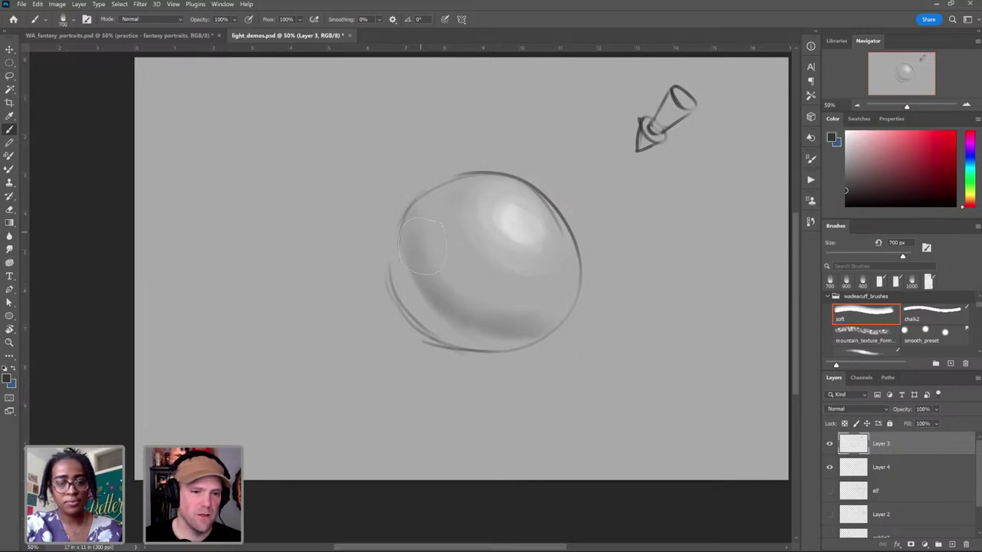
pyautogui.press(']')
pyautogui.press(']')
pyautogui.press(']')
pyautogui.press(']')
pyautogui.press(']')
pyautogui.moveTo(422, 246); pyautogui.dragTo(434, 267)
# Step: Extend the shading up the sphere's left edge at 600 px and blend it along the lower edge at 900 px
pyautogui.press('[')
pyautogui.press('[')
pyautogui.press('[')
pyautogui.press('[')
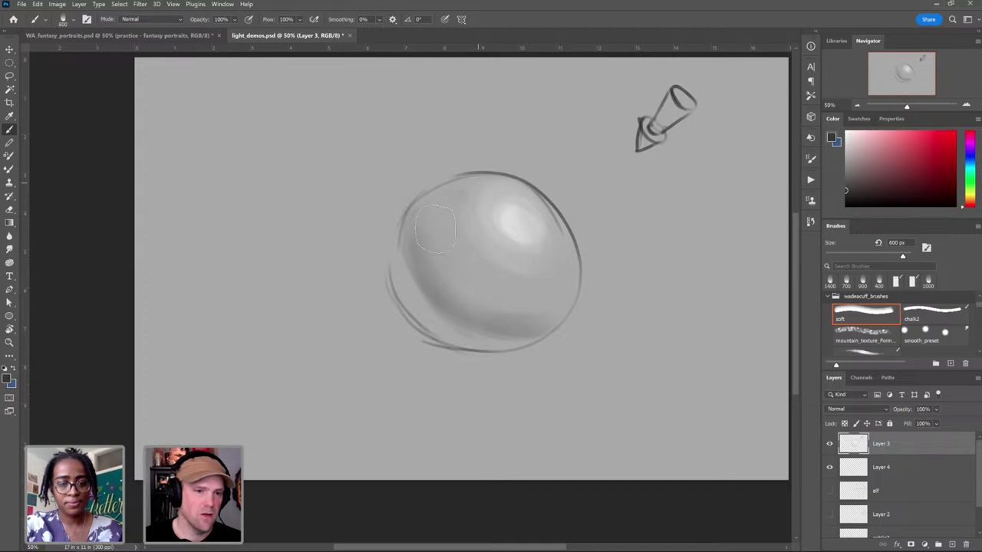
pyautogui.moveTo(423, 213)
pyautogui.mouseDown()
pyautogui.moveTo(409, 254)
pyautogui.moveTo(423, 245)
pyautogui.moveTo(425, 322)
pyautogui.mouseUp()
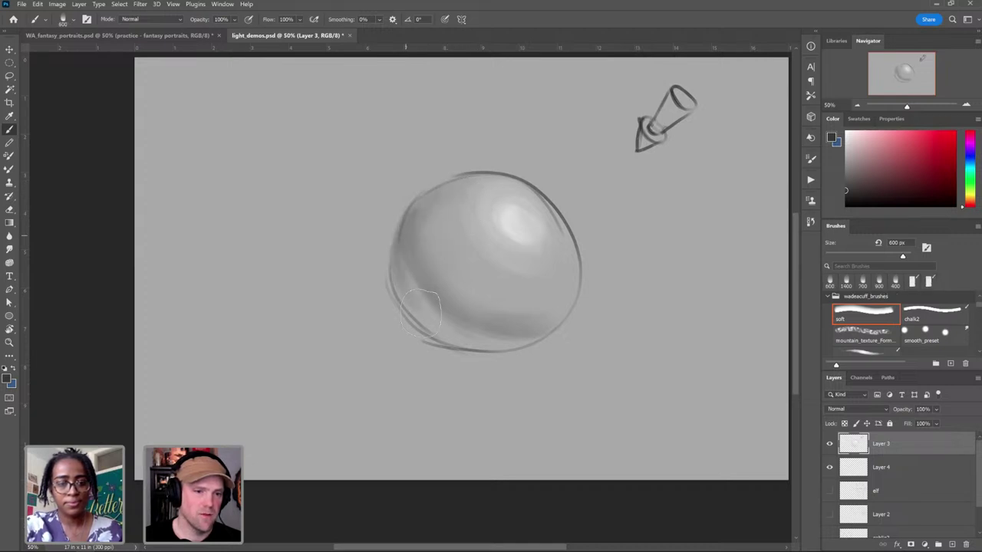
pyautogui.press(']')
pyautogui.press(']')
pyautogui.press(']')
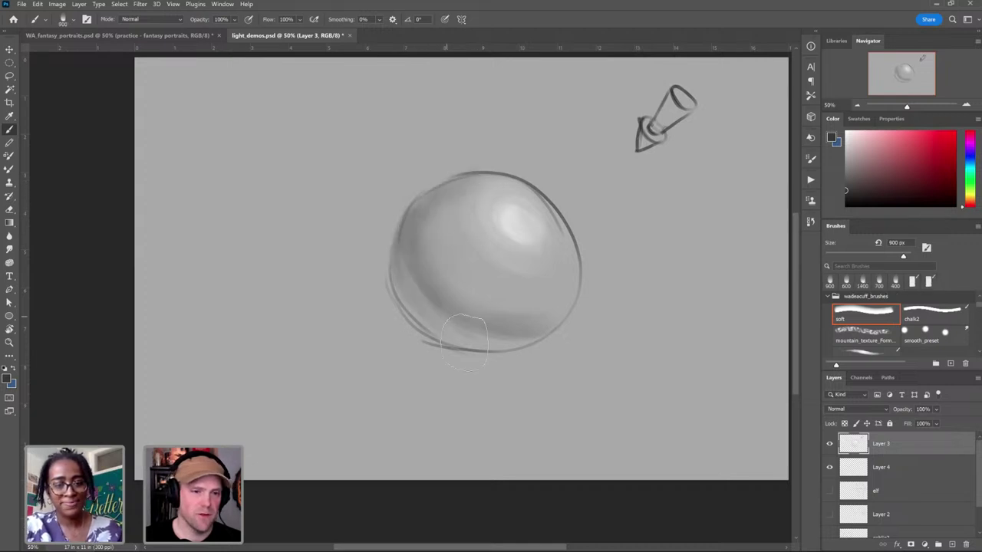
pyautogui.moveTo(412, 253)
pyautogui.mouseDown()
pyautogui.moveTo(463, 304)
pyautogui.moveTo(404, 290)
pyautogui.moveTo(516, 309)
pyautogui.moveTo(444, 327)
pyautogui.moveTo(513, 315)
pyautogui.mouseUp()
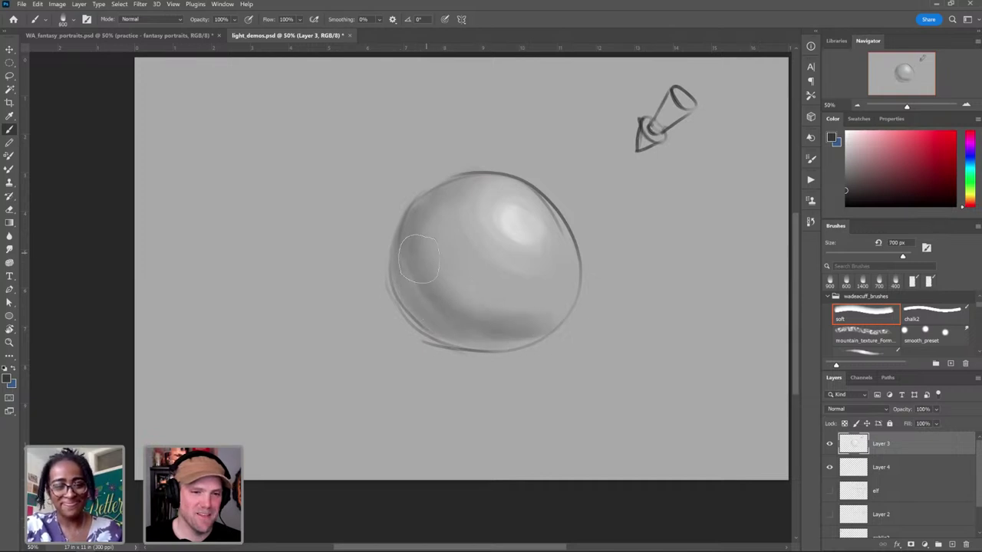
# Step: Deepen the sphere's core shadow from the left side to the lower right with the soft brush at 900 px
pyautogui.press('[')
pyautogui.press('[')
pyautogui.press('[')
pyautogui.press('[')
pyautogui.press('[')
pyautogui.press(']')
pyautogui.press(']')
pyautogui.press(']')
pyautogui.press(']')
pyautogui.press(']')
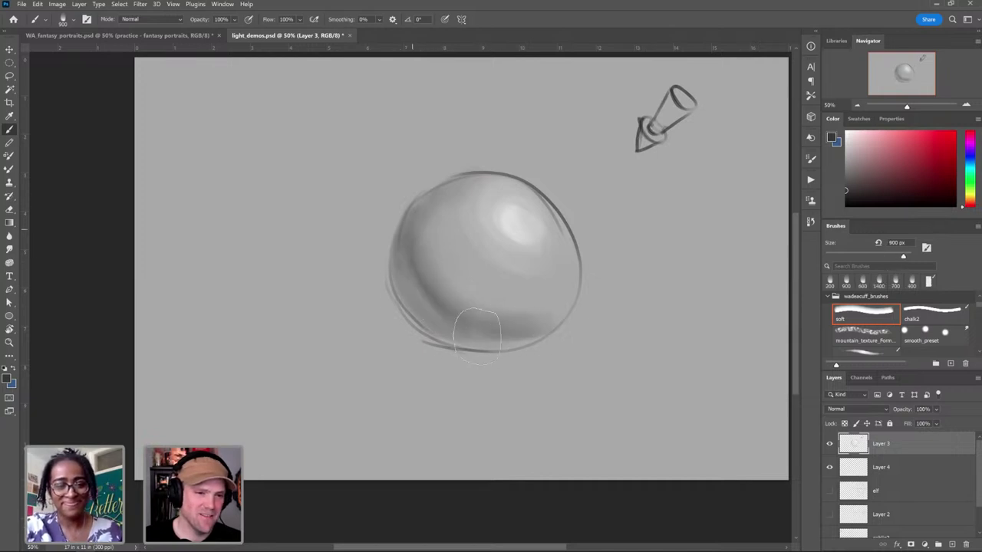
pyautogui.moveTo(407, 284)
pyautogui.mouseDown()
pyautogui.moveTo(477, 335)
pyautogui.moveTo(537, 335)
pyautogui.moveTo(440, 307)
pyautogui.moveTo(523, 326)
pyautogui.mouseUp()
# Step: Reduce the soft brush to 150 px and paint a flat cast shadow beneath the sphere, extending to its lower left
pyautogui.press('[')
pyautogui.press('[')
pyautogui.press('[')
pyautogui.press('[')
pyautogui.press('[')
pyautogui.press('[')
pyautogui.press('[')
pyautogui.press('[')
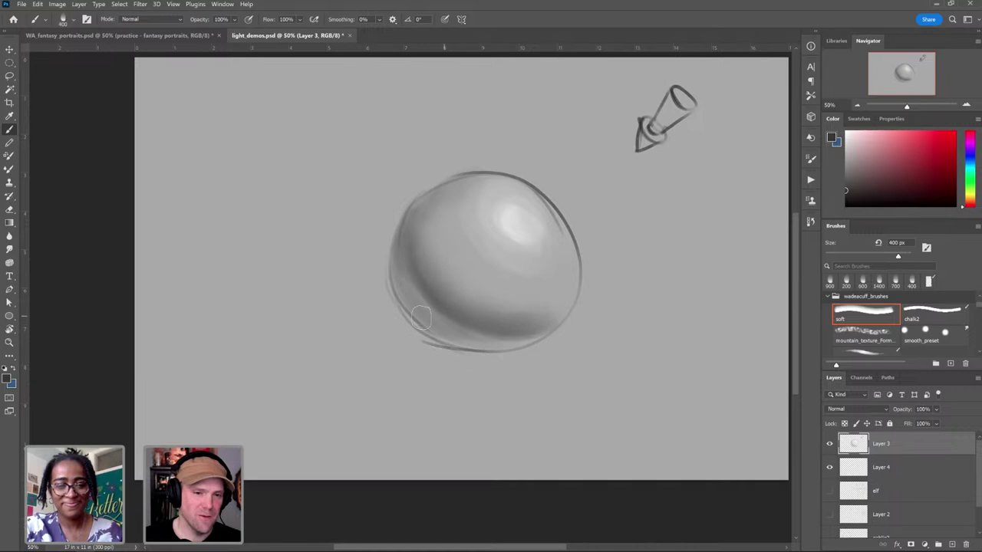
pyautogui.moveTo(454, 353); pyautogui.dragTo(403, 351)
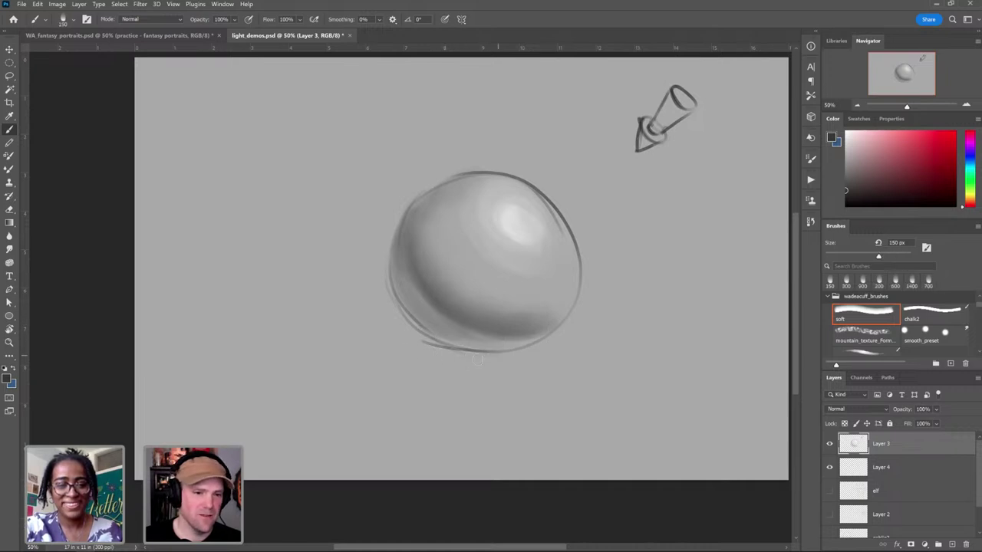
pyautogui.moveTo(477, 360)
pyautogui.mouseDown()
pyautogui.moveTo(404, 342)
pyautogui.moveTo(423, 339)
pyautogui.moveTo(390, 341)
pyautogui.moveTo(406, 355)
pyautogui.moveTo(397, 347)
pyautogui.moveTo(455, 354)
pyautogui.moveTo(387, 345)
pyautogui.moveTo(402, 339)
pyautogui.moveTo(383, 345)
pyautogui.moveTo(445, 354)
pyautogui.moveTo(381, 348)
pyautogui.moveTo(487, 357)
pyautogui.moveTo(387, 345)
pyautogui.moveTo(445, 337)
pyautogui.moveTo(481, 348)
pyautogui.moveTo(389, 354)
pyautogui.moveTo(515, 356)
pyautogui.moveTo(478, 357)
pyautogui.moveTo(515, 365)
pyautogui.moveTo(443, 364)
pyautogui.moveTo(411, 352)
pyautogui.moveTo(502, 358)
pyautogui.moveTo(362, 340)
pyautogui.moveTo(428, 348)
pyautogui.mouseUp()
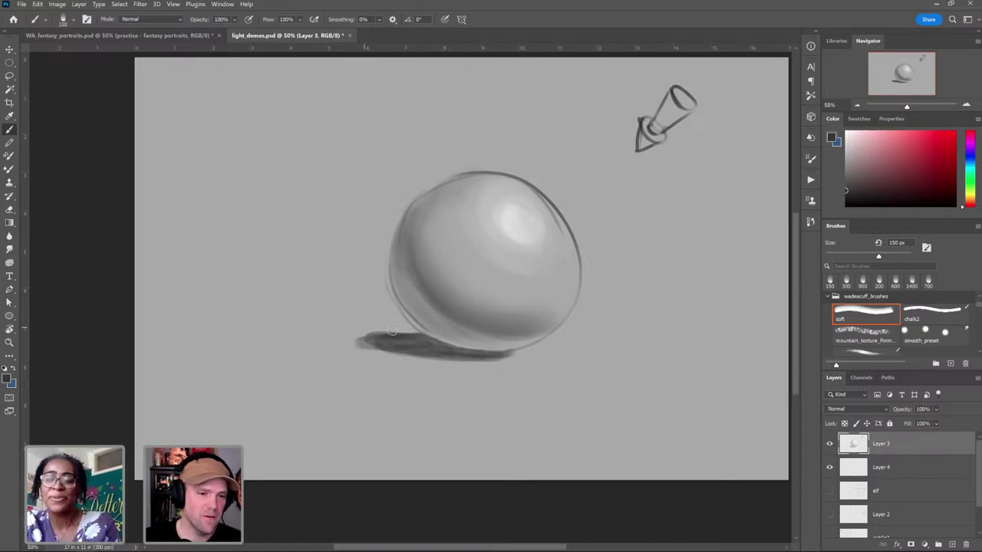
# Step: Enlarge the soft brush to 1000 px and softly darken the sphere's lower-left edge
pyautogui.press(']')
pyautogui.press(']')
pyautogui.press(']')
pyautogui.press(']')
pyautogui.press(']')
pyautogui.press(']')
pyautogui.press(']')
pyautogui.press(']')
pyautogui.press(']')
pyautogui.press(']')
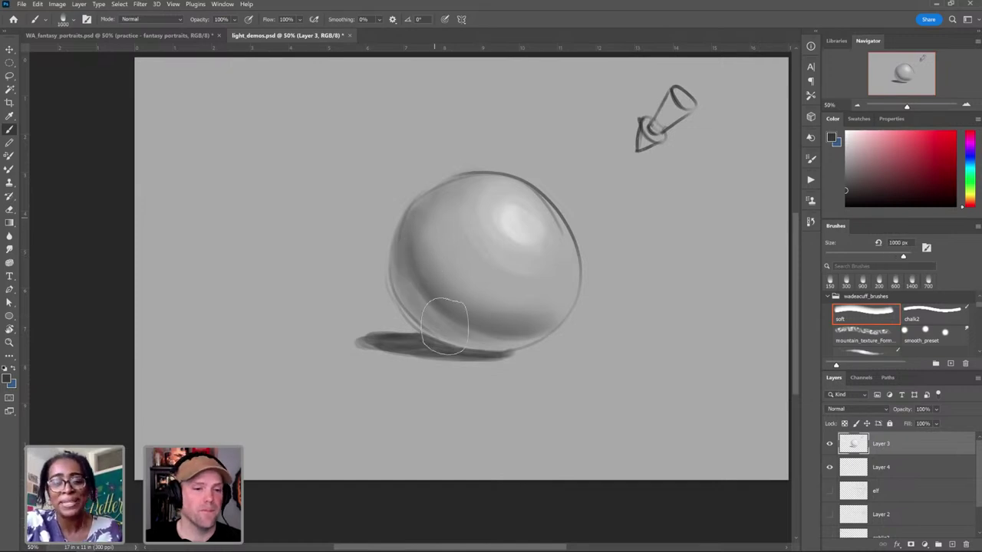
pyautogui.moveTo(442, 330)
pyautogui.mouseDown()
pyautogui.moveTo(495, 337)
pyautogui.moveTo(477, 324)
pyautogui.mouseUp()
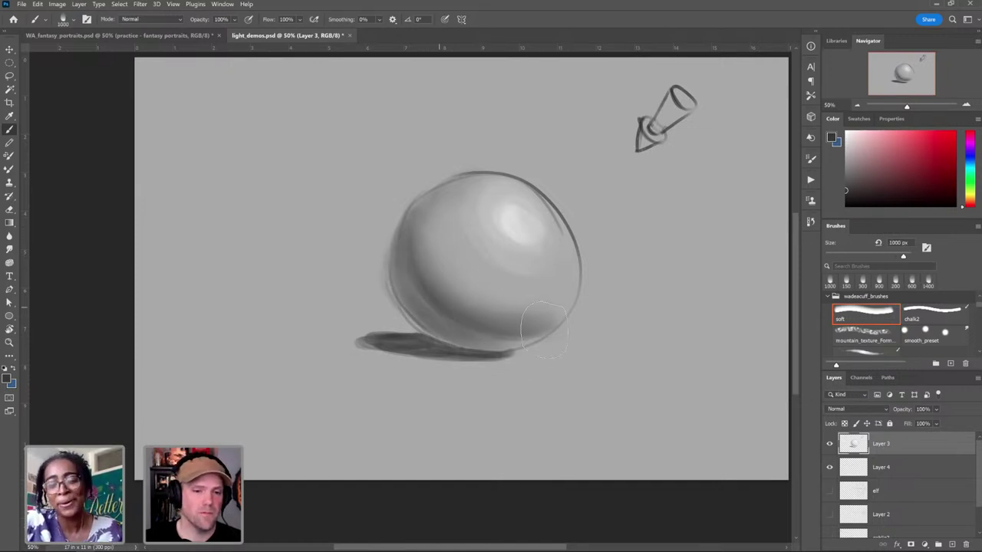
# Step: Darken the core shadow band and carry it toward the sphere's lower right, varying the brush between 400 and 600 px
pyautogui.press('[')
pyautogui.press('[')
pyautogui.press('[')
pyautogui.press('[')
pyautogui.press('[')
pyautogui.press('[')
pyautogui.moveTo(414, 272); pyautogui.dragTo(438, 286)
pyautogui.press(']')
pyautogui.press(']')
pyautogui.press(']')
pyautogui.press(']')
pyautogui.press(']')
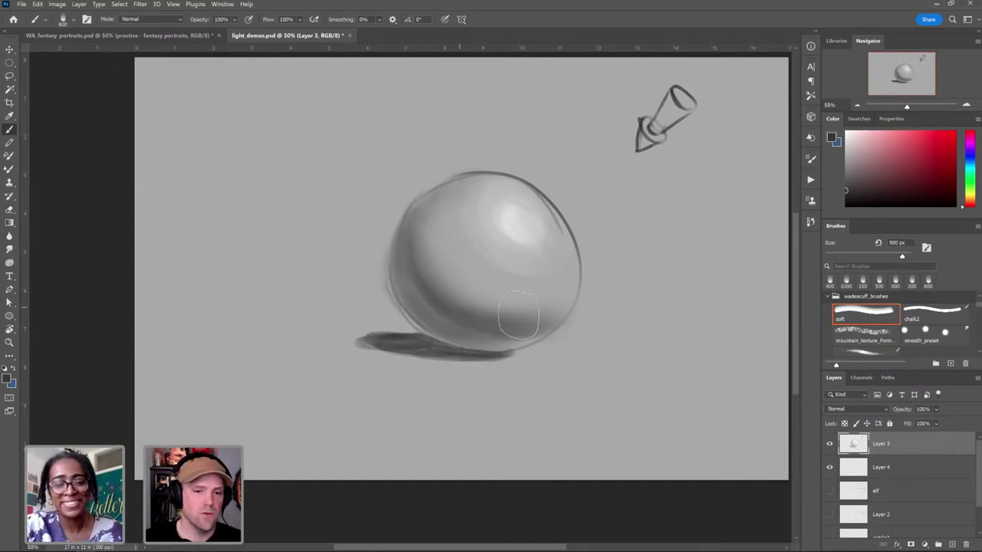
pyautogui.moveTo(477, 335); pyautogui.dragTo(521, 325)
# Step: Blend the core shadow into the sphere's midtones with broad soft strokes at up to 1500 px
pyautogui.press(']')
pyautogui.press(']')
pyautogui.press(']')
pyautogui.press(']')
pyautogui.press(']')
pyautogui.press(']')
pyautogui.moveTo(440, 217)
pyautogui.mouseDown()
pyautogui.moveTo(473, 311)
pyautogui.moveTo(536, 318)
pyautogui.mouseUp()
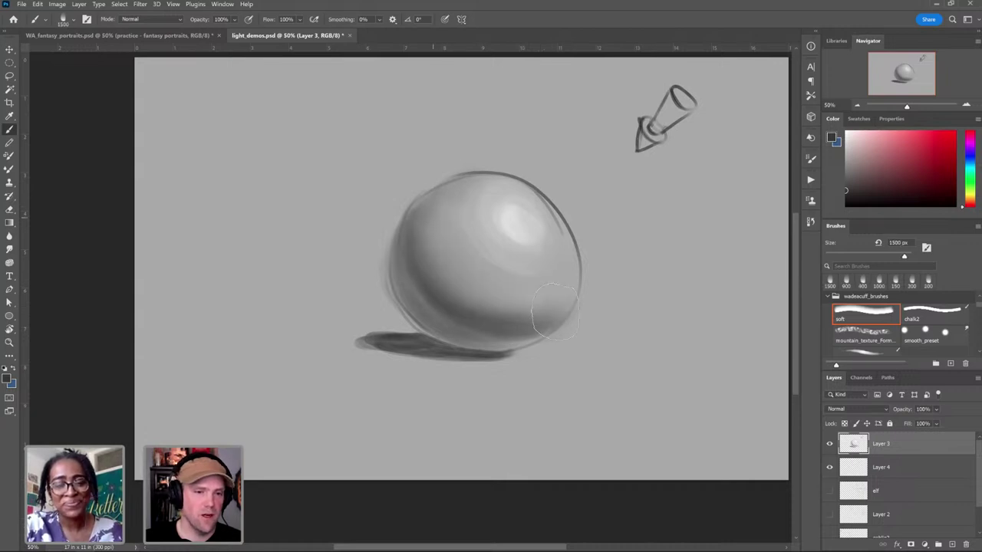
pyautogui.moveTo(439, 241)
pyautogui.mouseDown()
pyautogui.moveTo(478, 229)
pyautogui.moveTo(446, 315)
pyautogui.moveTo(506, 309)
pyautogui.mouseUp()
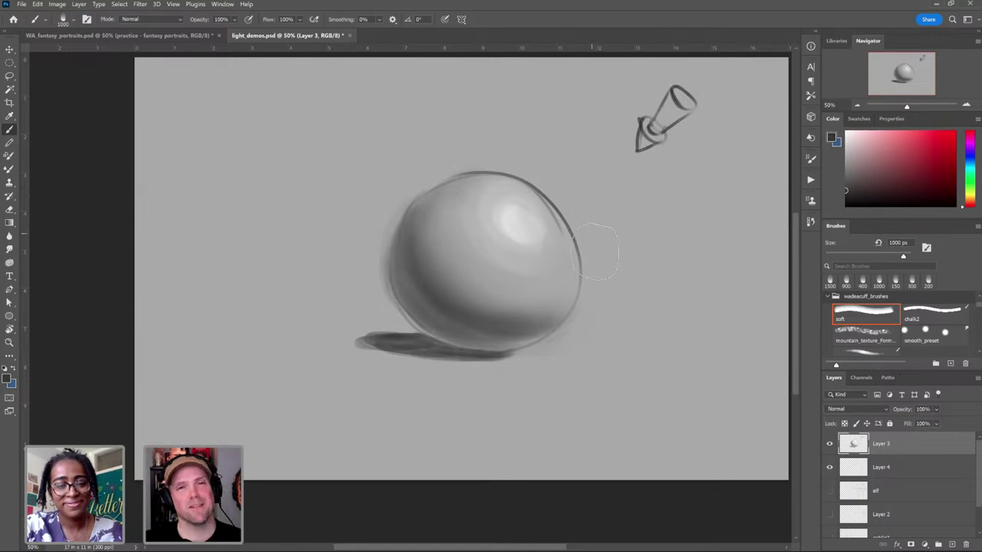
# Step: Pick a near-white color and brighten the sphere's highlight with the soft brush, sizing it from 600 up to 900 px
pyautogui.click(846, 134)
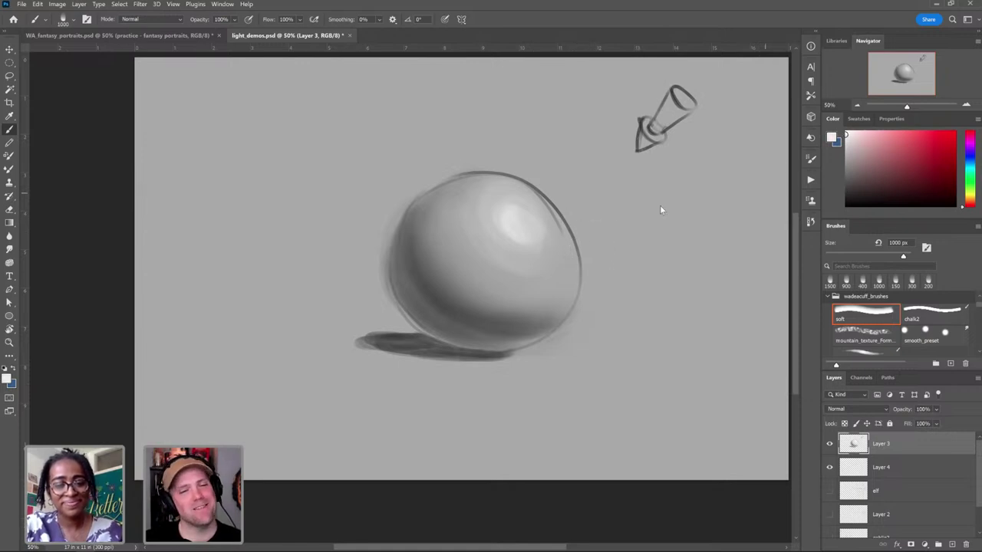
pyautogui.press('[')
pyautogui.press('[')
pyautogui.press('[')
pyautogui.press('[')
pyautogui.press('[')
pyautogui.press('[')
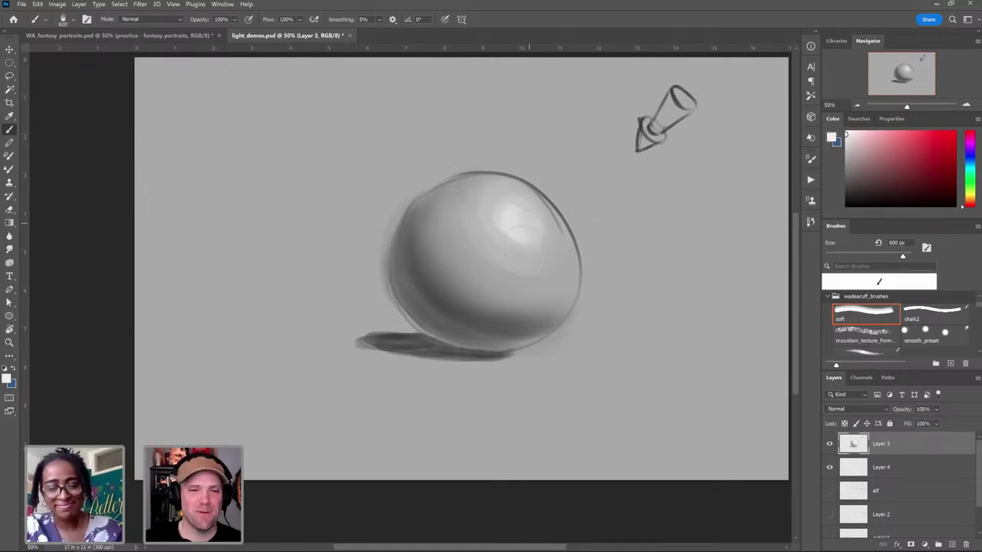
pyautogui.press(']')
pyautogui.press(']')
pyautogui.press(']')
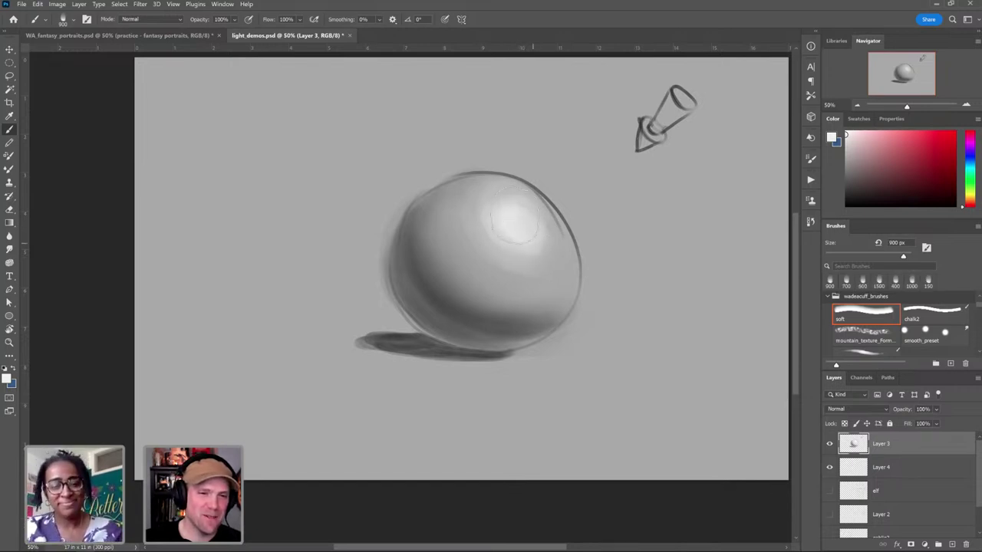
# Step: Sample the highlight's light gray and spread it softly around the bright area at 1300 px
pyautogui.keyDown('alt'); pyautogui.click(509, 218); pyautogui.keyUp('alt')
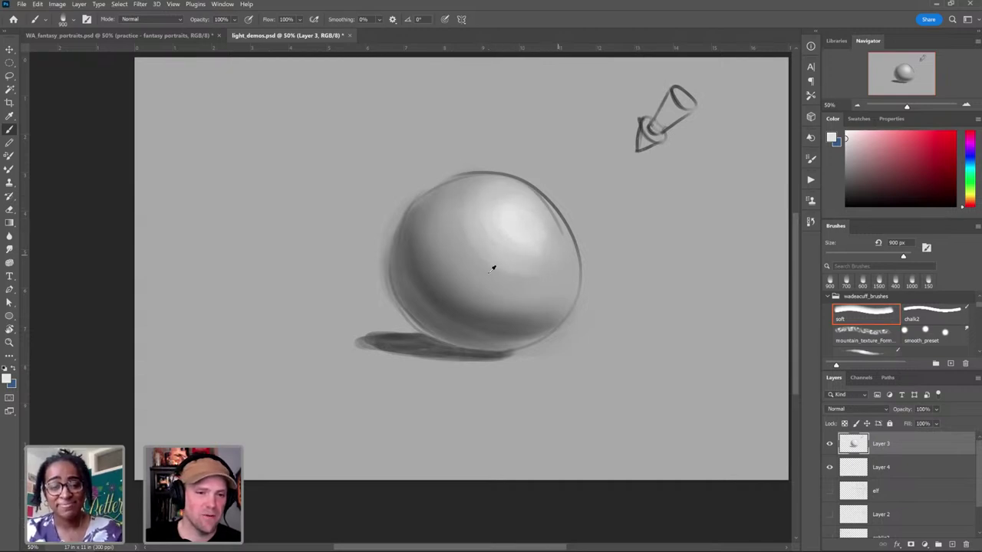
pyautogui.press(']')
pyautogui.press(']')
pyautogui.press(']')
pyautogui.press(']')
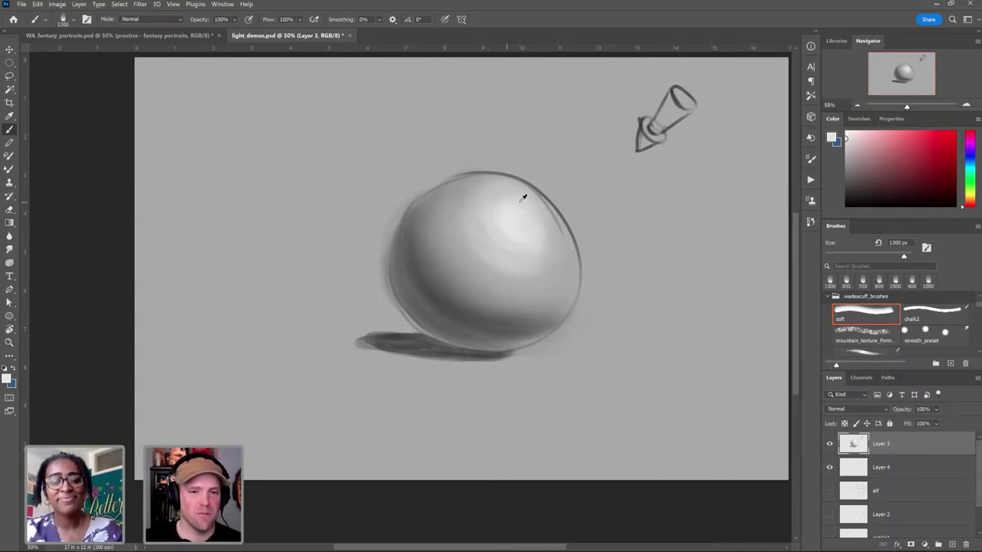
# Step: Try to blend a dark gray sampled from the shadow side across the area below the highlight
pyautogui.keyDown('alt'); pyautogui.click(427, 270); pyautogui.keyUp('alt')
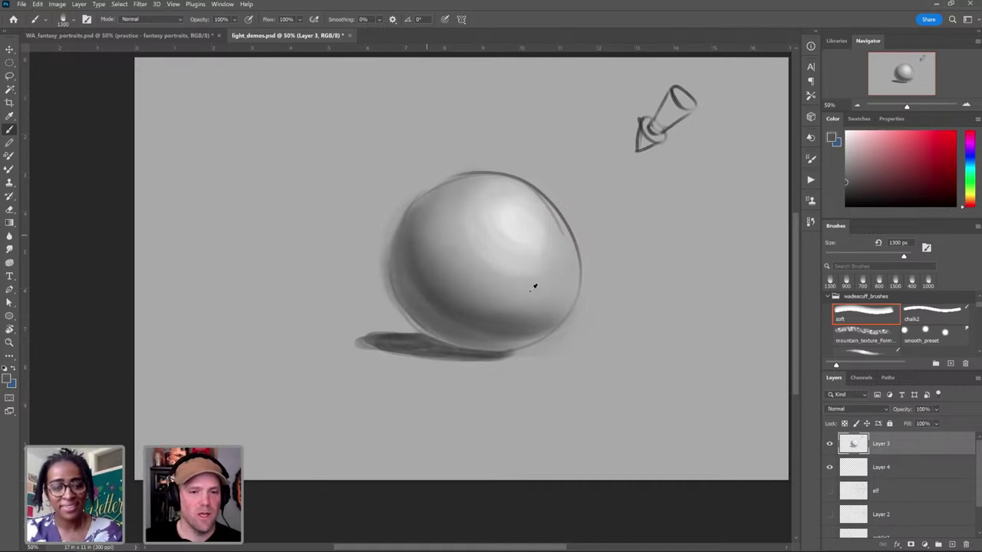
pyautogui.moveTo(508, 254); pyautogui.dragTo(560, 261)
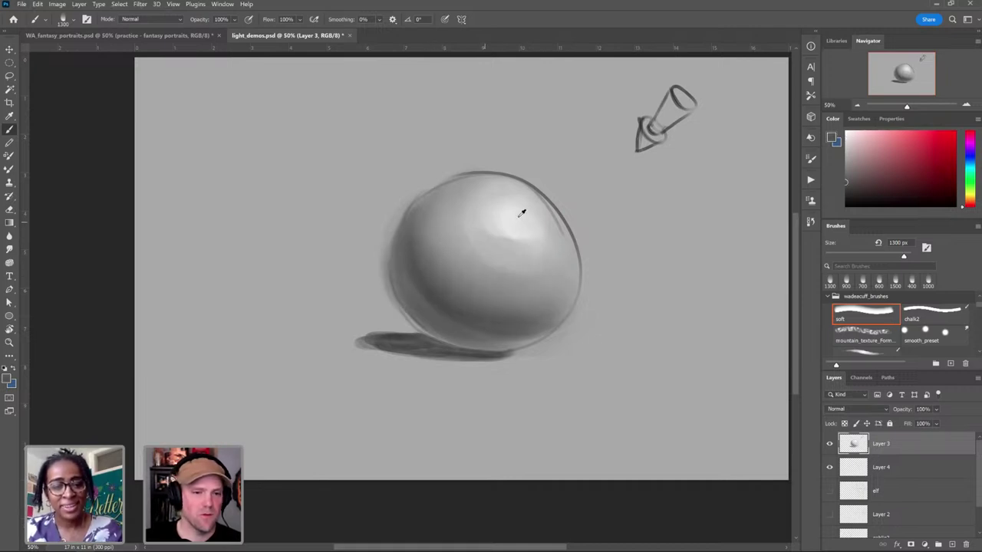
pyautogui.hotkey('ctrl', 'z')
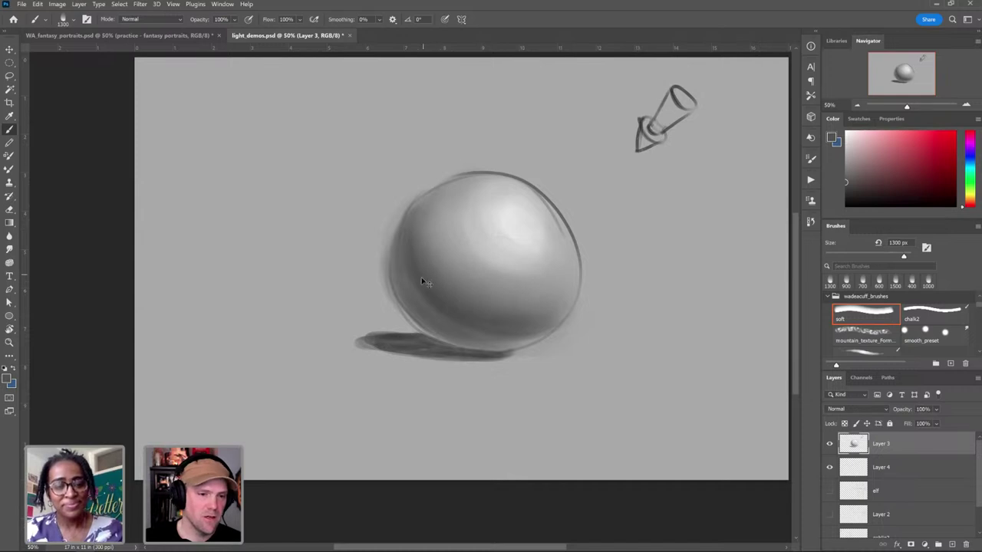
# Step: Reduce the soft brush to 500 px and shade the sphere's lower-left edge with a dark gray sampled there
pyautogui.press('[')
pyautogui.press('[')
pyautogui.press('[')
pyautogui.press('[')
pyautogui.press('[')
pyautogui.press('[')
pyautogui.press('[')
pyautogui.press('[')
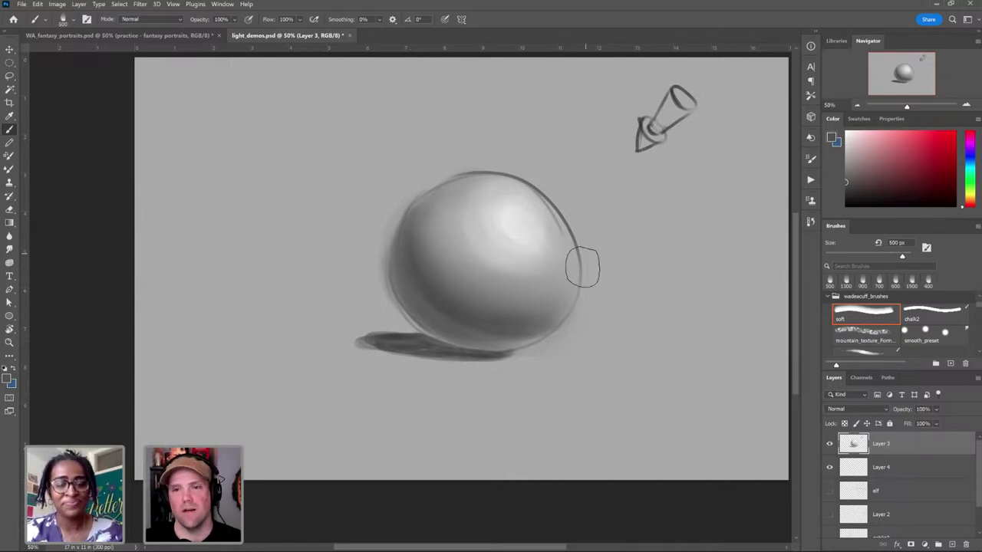
pyautogui.keyDown('alt'); pyautogui.click(410, 328); pyautogui.keyUp('alt')
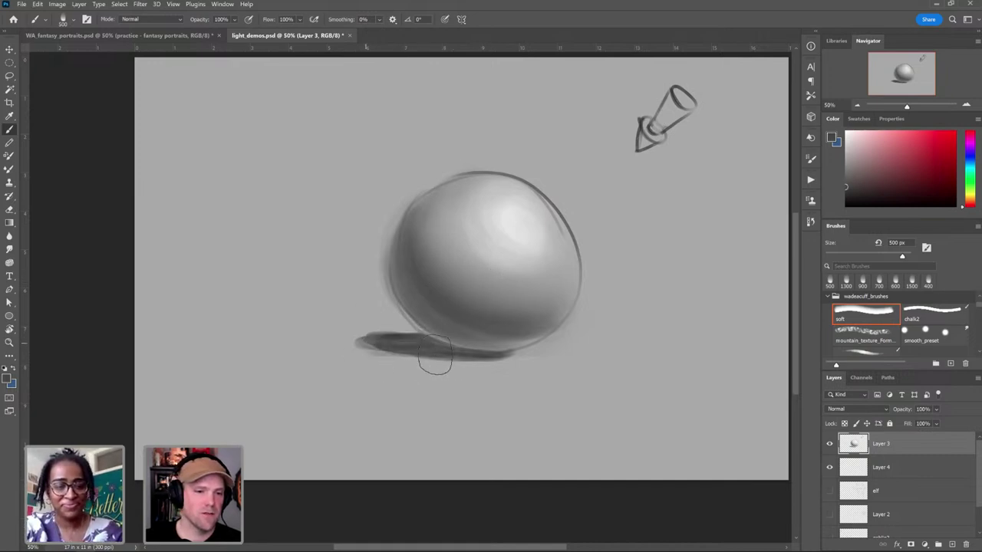
# Step: Sample the highlight's light gray and paint lit ground below the cast shadow with the soft brush between 500 and 800 px
pyautogui.keyDown('alt'); pyautogui.click(521, 250); pyautogui.keyUp('alt')
pyautogui.press(']')
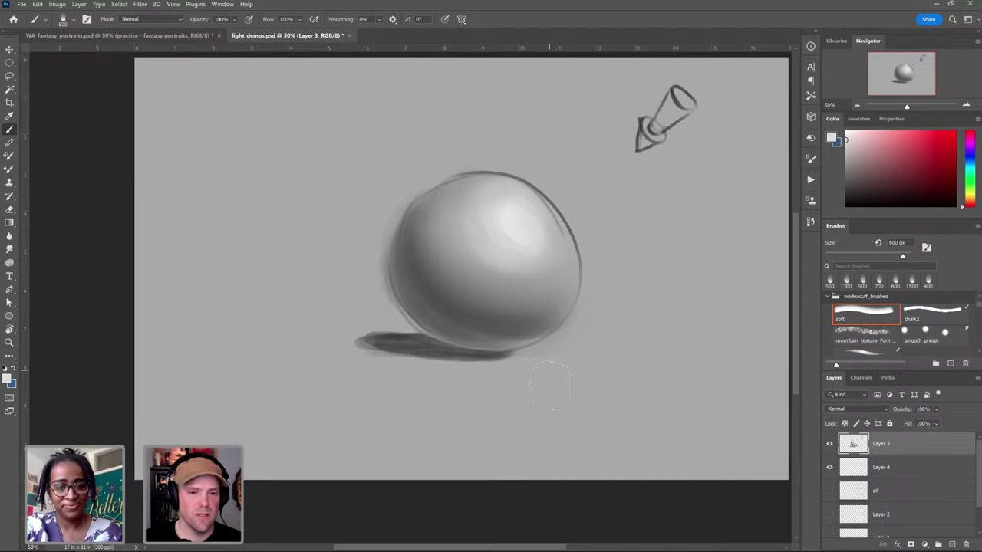
pyautogui.moveTo(476, 407)
pyautogui.mouseDown()
pyautogui.moveTo(554, 389)
pyautogui.moveTo(423, 401)
pyautogui.moveTo(503, 398)
pyautogui.moveTo(429, 410)
pyautogui.moveTo(553, 384)
pyautogui.mouseUp()
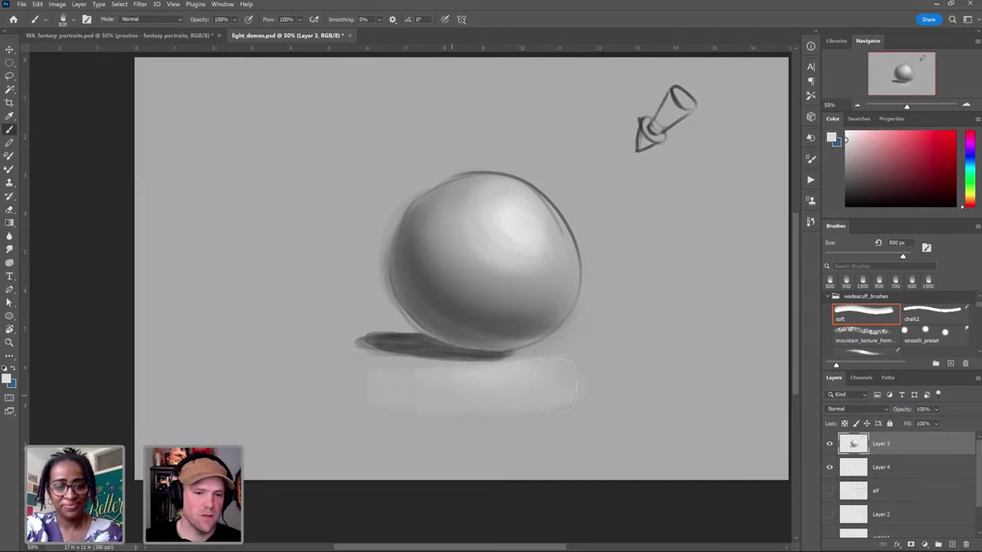
pyautogui.press('[')
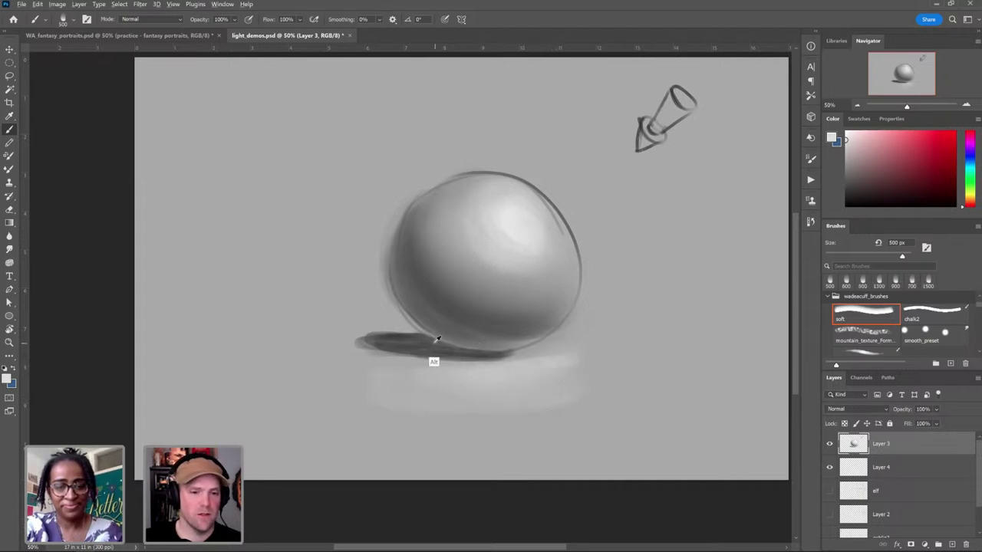
# Step: Reduce the soft brush to 90 px and refine the contact shadow under the sphere with dark grays sampled there
pyautogui.keyDown('alt'); pyautogui.click(493, 354); pyautogui.keyUp('alt')
pyautogui.press('[')
pyautogui.press('[')
pyautogui.press('[')
pyautogui.press('[')
pyautogui.press('[')
pyautogui.press('[')
pyautogui.press('[')
pyautogui.press('[')
pyautogui.press('[')
pyautogui.press('[')
pyautogui.press('[')
pyautogui.press('[')
pyautogui.press('[')
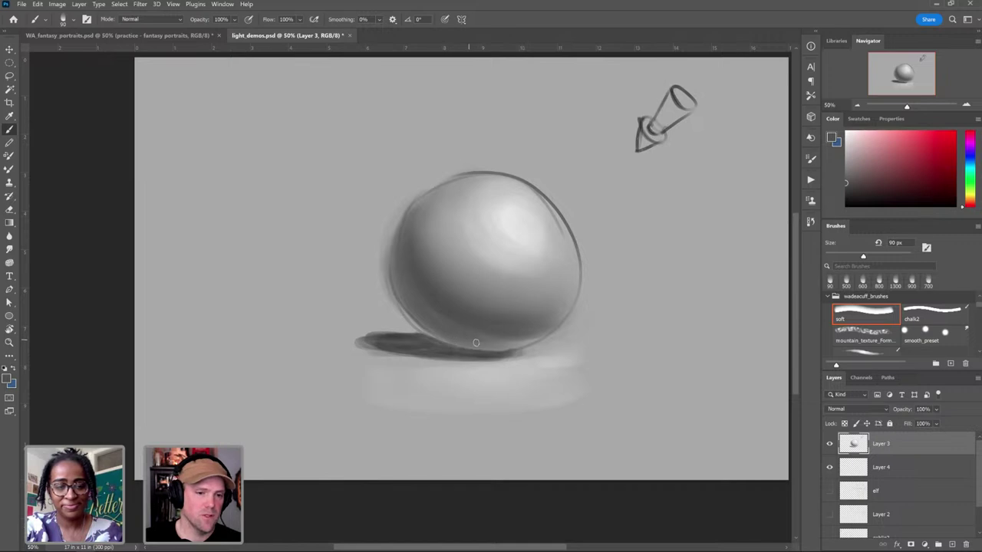
pyautogui.keyDown('alt'); pyautogui.click(483, 358); pyautogui.keyUp('alt')
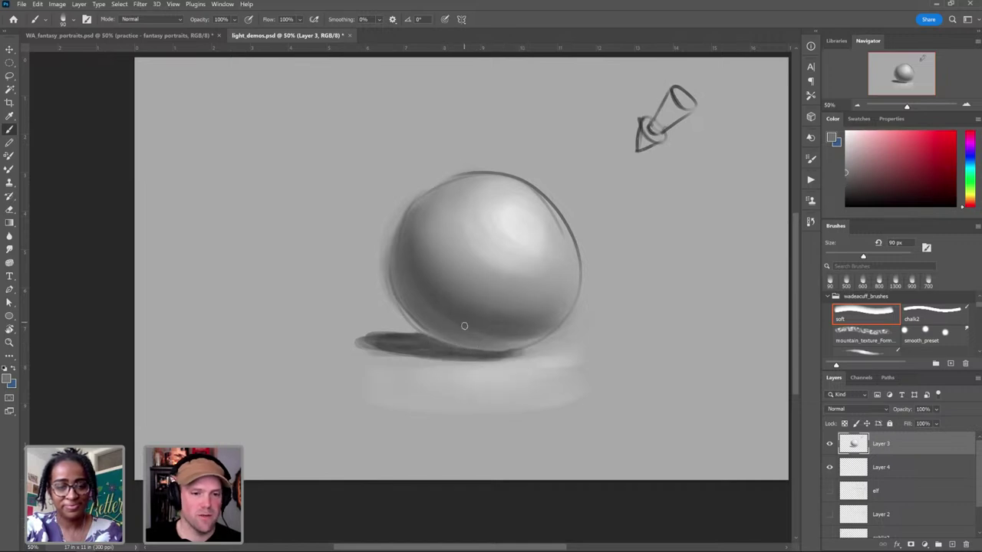
pyautogui.keyDown('alt'); pyautogui.click(460, 355); pyautogui.keyUp('alt')
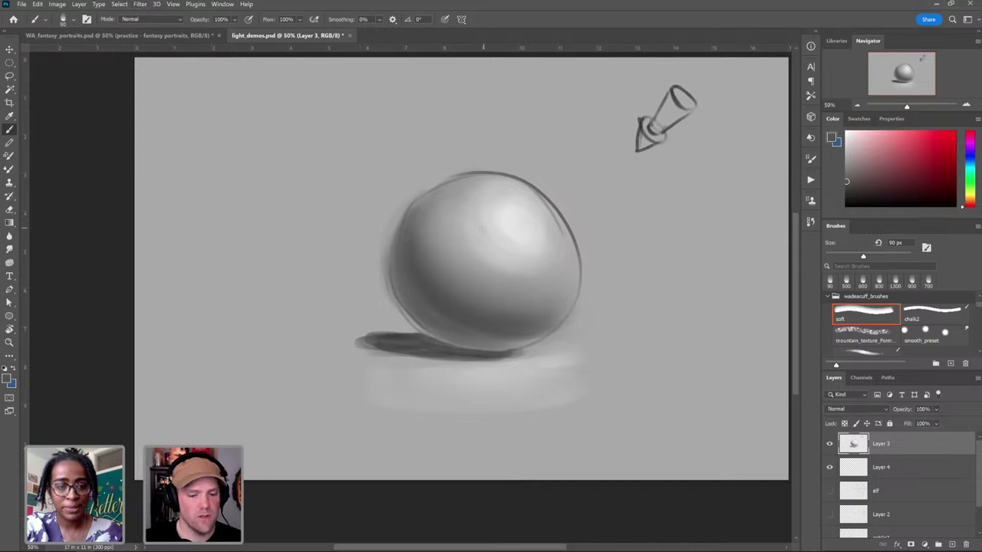
# Step: Mirror the canvas view horizontally and toggle Layer 3's visibility to check what it contains
pyautogui.hotkey('ctrl', 'h')
pyautogui.moveTo(514, 288)
pyautogui.mouseDown()
pyautogui.moveTo(628, 298)
pyautogui.moveTo(565, 282)
pyautogui.mouseUp()
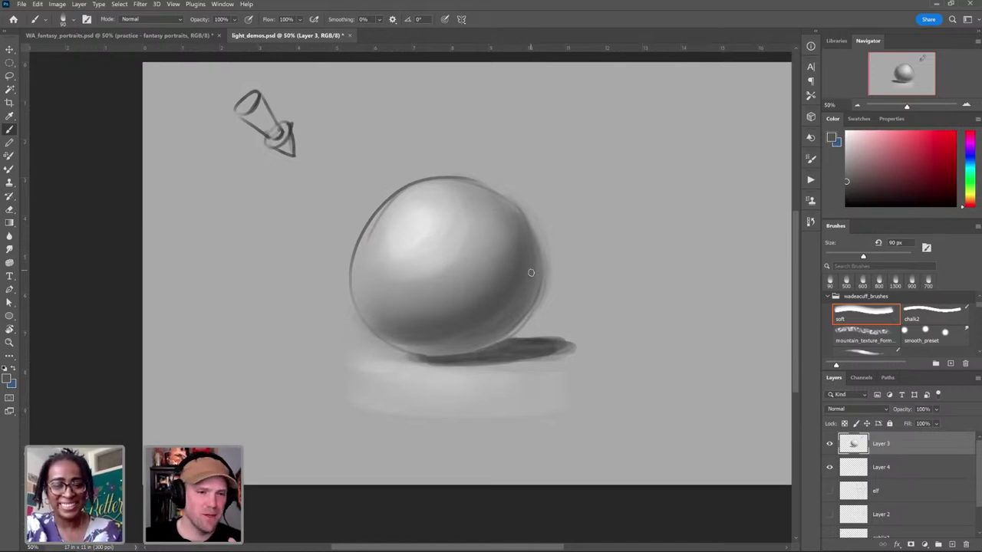
pyautogui.click(828, 467)
pyautogui.click(829, 444)
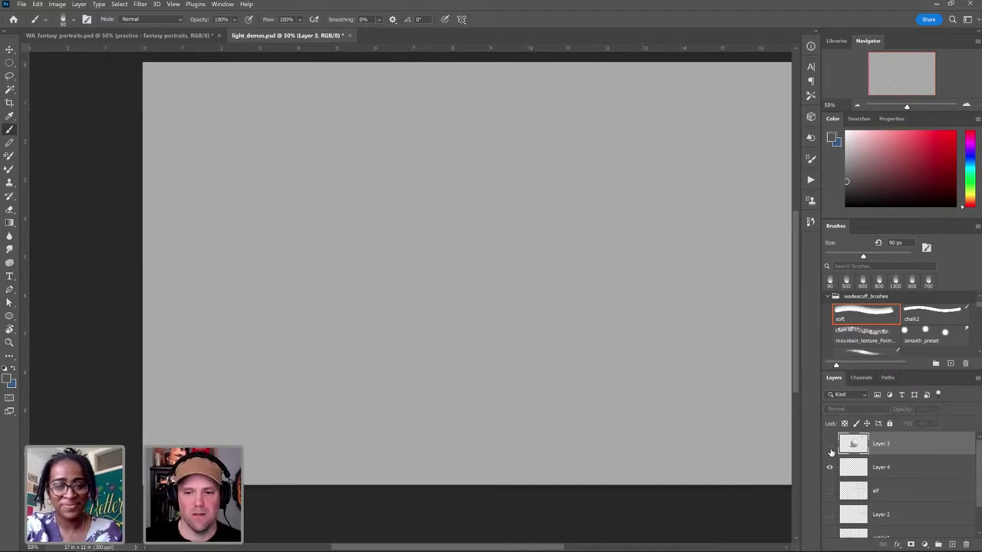
pyautogui.click(829, 444)
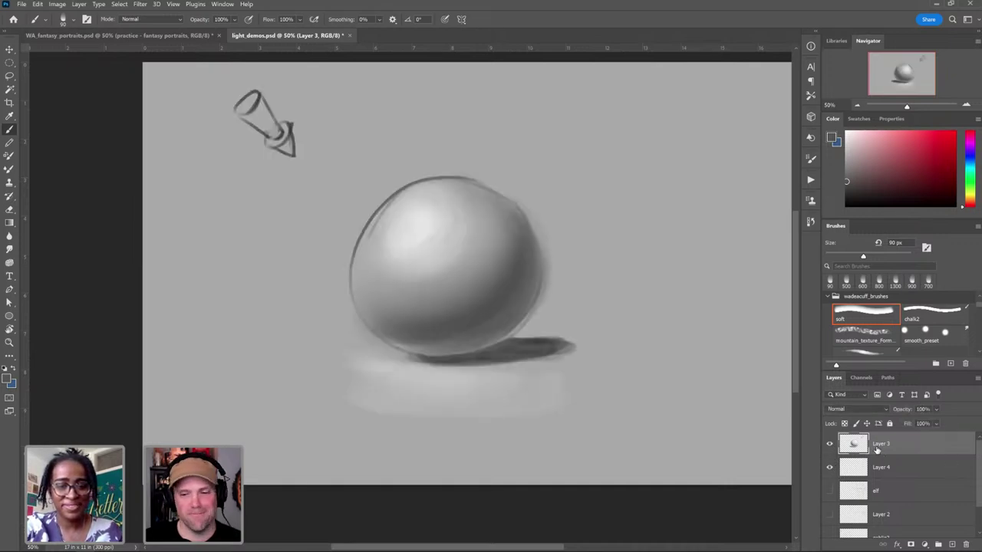
# Step: Rename Layer 3 as "sphere" and hide it
pyautogui.doubleClick(876, 448)
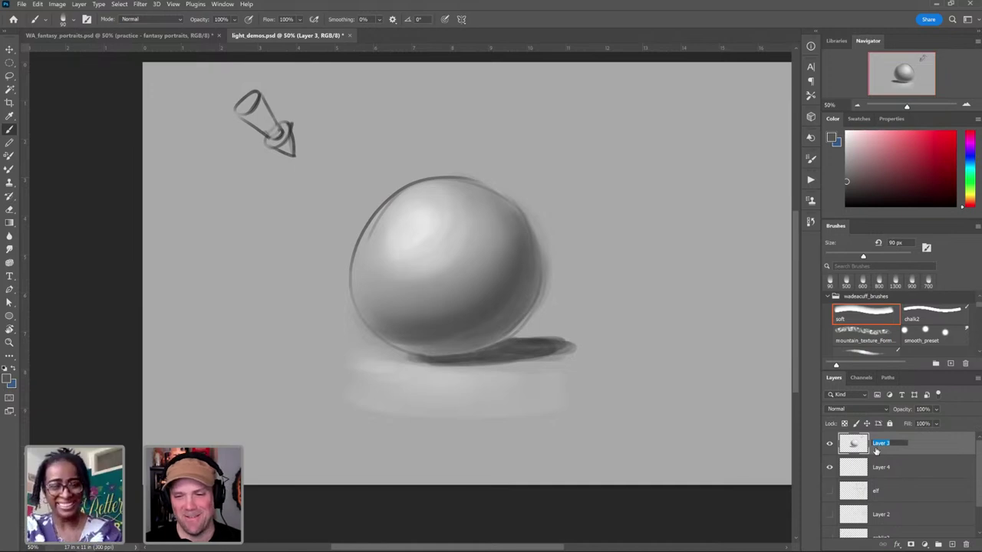
pyautogui.write('sh')
pyautogui.write('here')
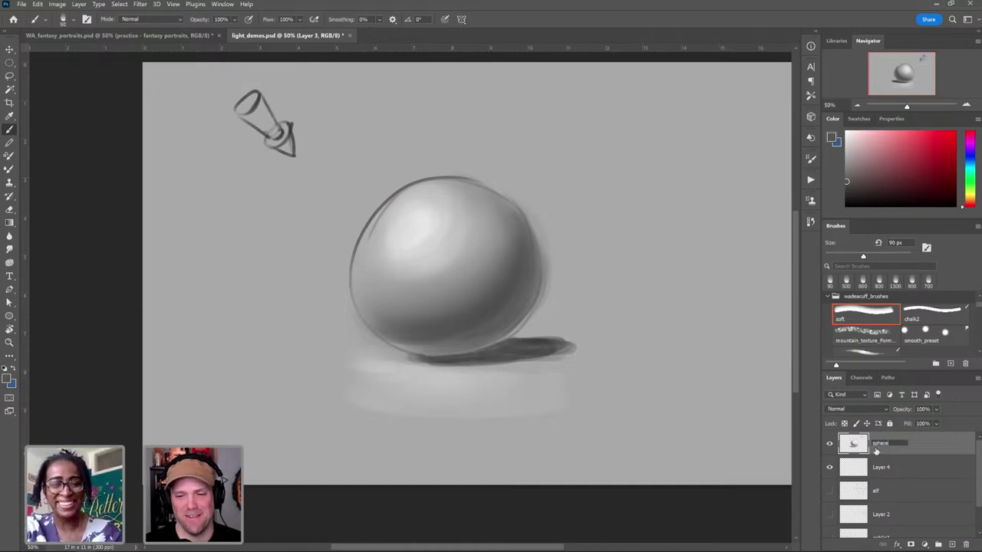
pyautogui.press('Return')
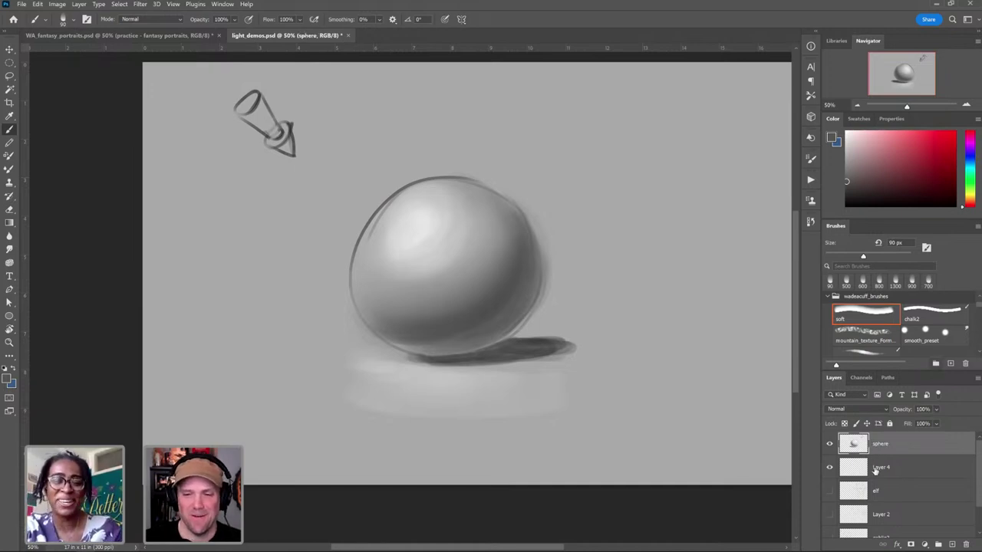
pyautogui.click(829, 445)
# Step: Move Layer 4 above the sphere layer and sketch a new sphere outline on it in dark gray with the chalk2 brush at 45 px
pyautogui.moveTo(884, 469); pyautogui.dragTo(858, 445)
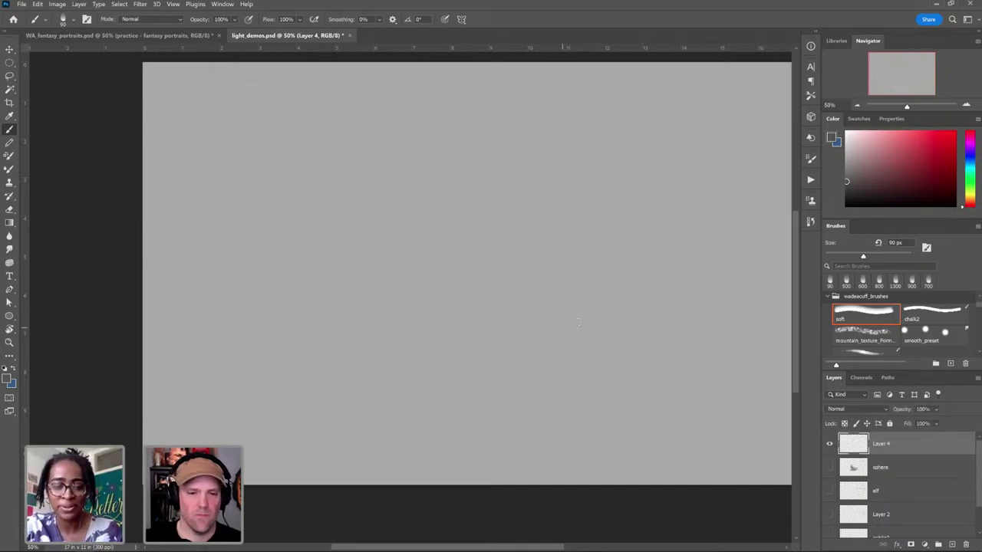
pyautogui.click(924, 314)
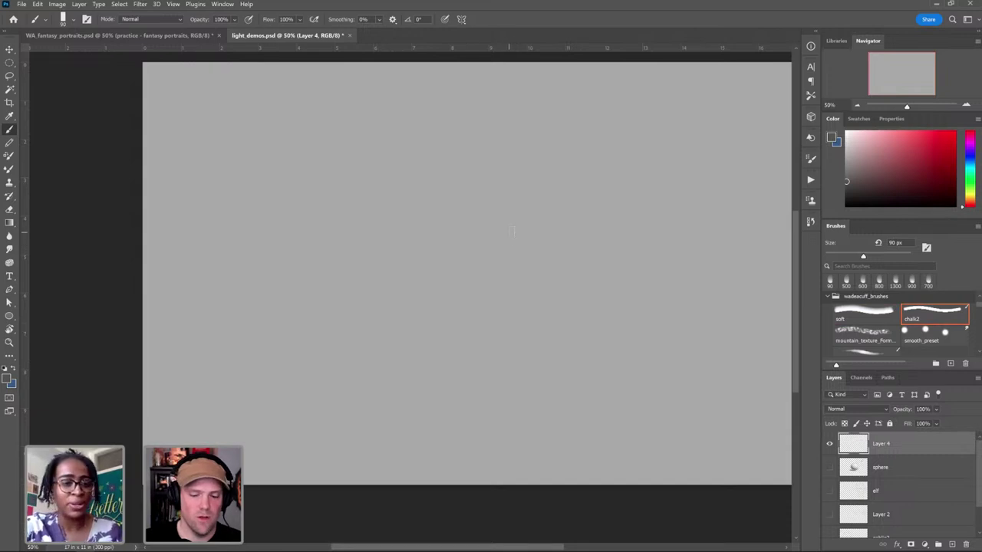
pyautogui.click(842, 191)
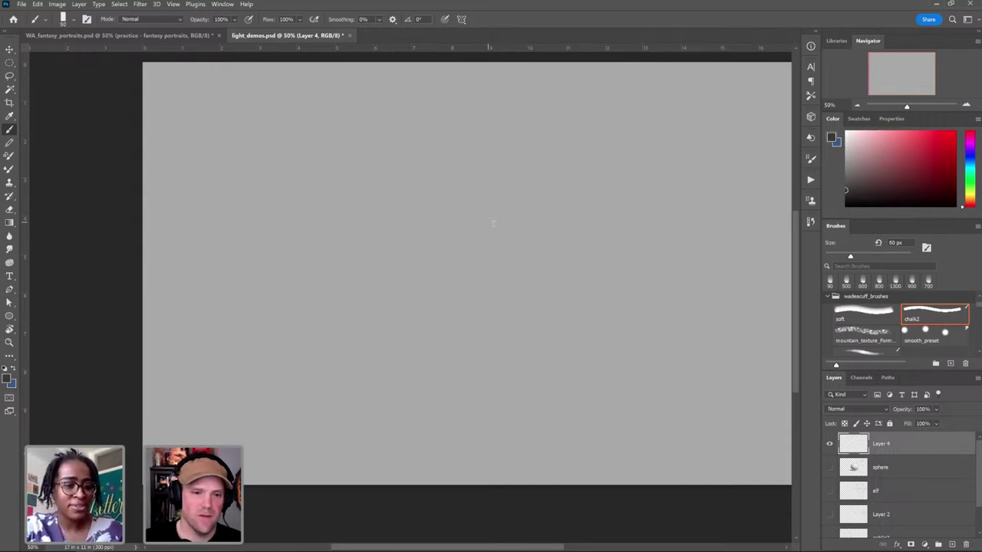
pyautogui.moveTo(536, 197)
pyautogui.mouseDown()
pyautogui.moveTo(442, 228)
pyautogui.moveTo(529, 196)
pyautogui.mouseUp()
pyautogui.moveTo(432, 239)
pyautogui.mouseDown()
pyautogui.moveTo(513, 362)
pyautogui.moveTo(431, 288)
pyautogui.moveTo(548, 350)
pyautogui.mouseUp()
pyautogui.moveTo(445, 233)
pyautogui.mouseDown()
pyautogui.moveTo(474, 330)
pyautogui.moveTo(432, 252)
pyautogui.moveTo(541, 357)
pyautogui.mouseUp()
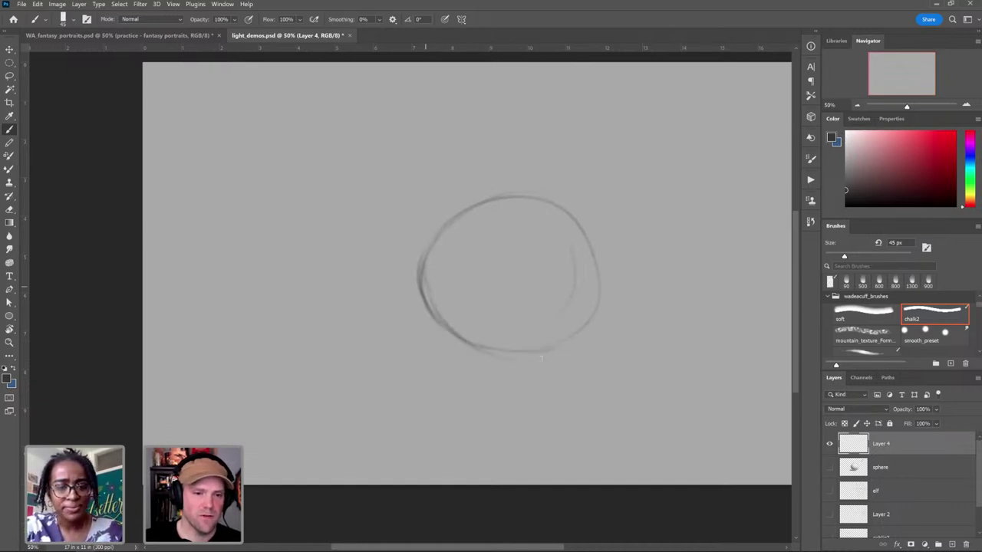
# Step: Sketch a three-dimensional light-direction arrow above and to the left of the new sphere, pointing down toward it
pyautogui.moveTo(607, 187); pyautogui.dragTo(583, 206)
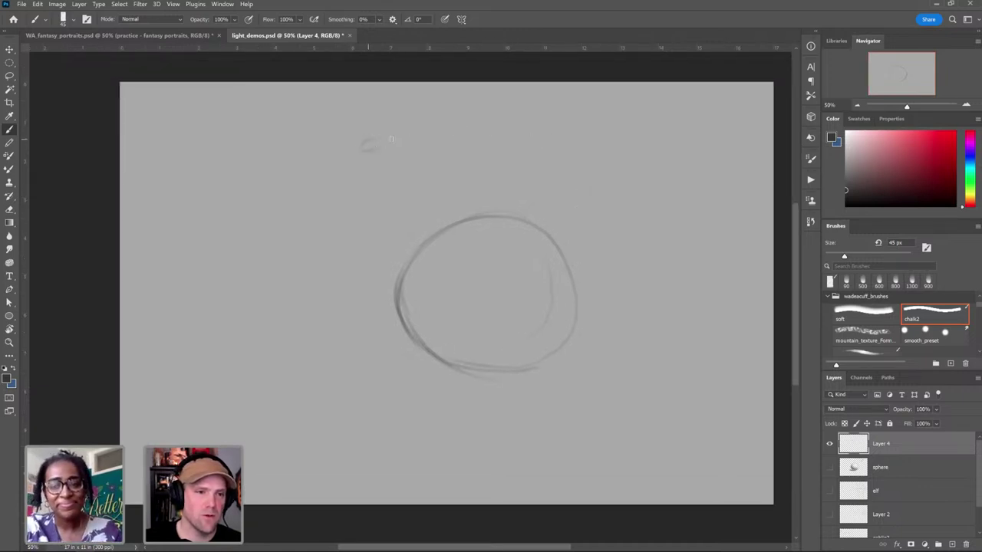
pyautogui.moveTo(390, 139)
pyautogui.mouseDown()
pyautogui.moveTo(358, 153)
pyautogui.moveTo(396, 174)
pyautogui.mouseUp()
pyautogui.moveTo(390, 136); pyautogui.dragTo(395, 174)
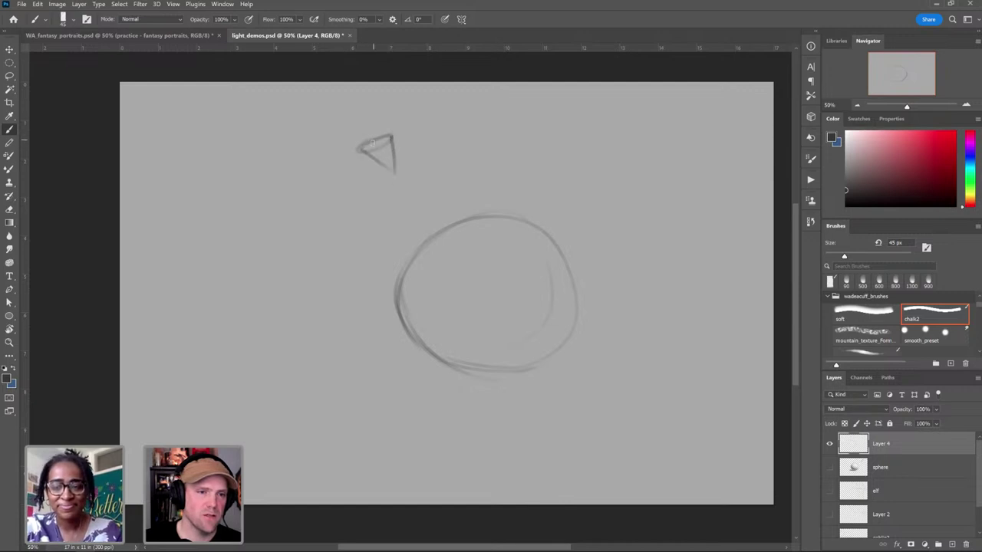
pyautogui.moveTo(347, 110); pyautogui.dragTo(375, 143)
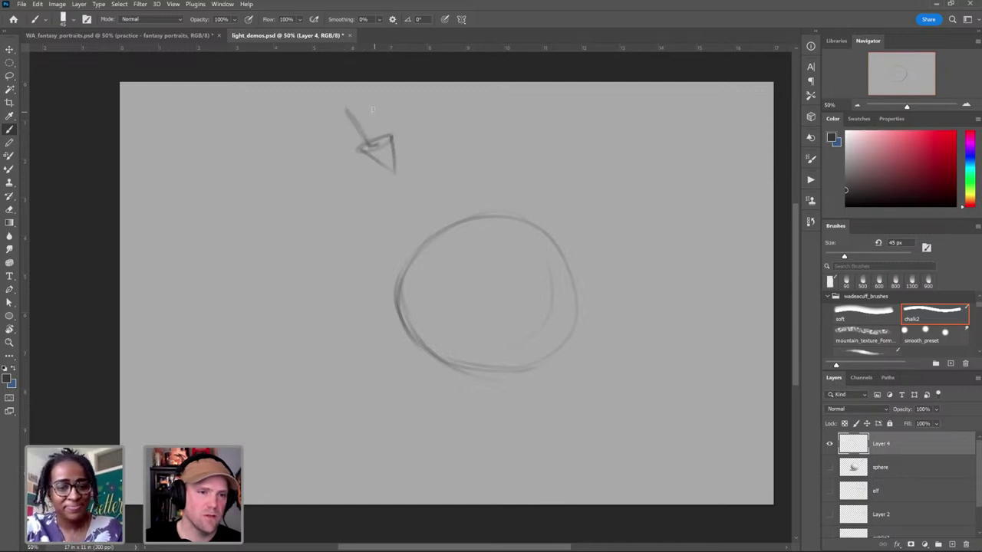
pyautogui.moveTo(372, 100); pyautogui.dragTo(378, 138)
pyautogui.moveTo(350, 102); pyautogui.dragTo(347, 103)
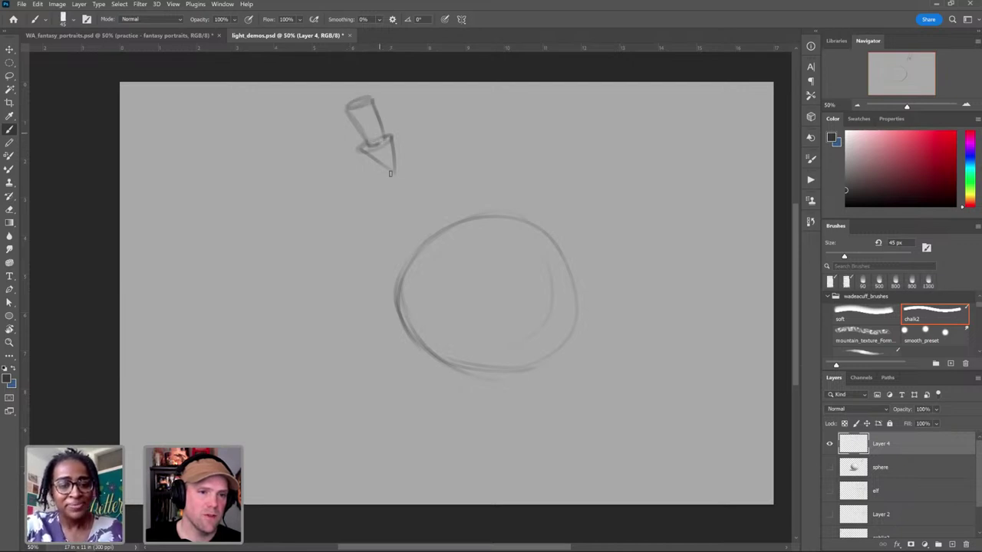
# Step: Shade a curved shadow along the sphere's lower and right side with the soft brush at 500 px
pyautogui.click(876, 319)
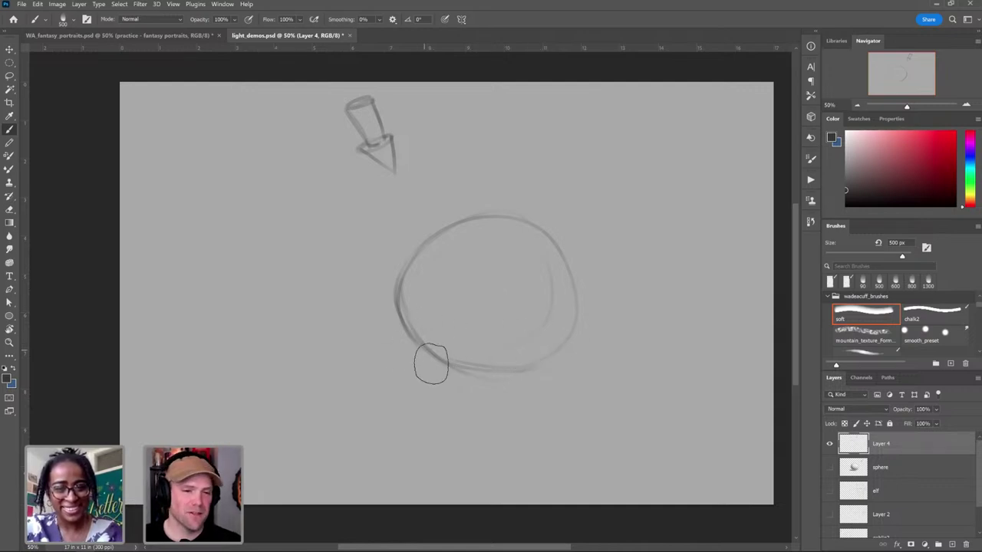
pyautogui.moveTo(463, 338)
pyautogui.mouseDown()
pyautogui.moveTo(478, 359)
pyautogui.moveTo(502, 338)
pyautogui.mouseUp()
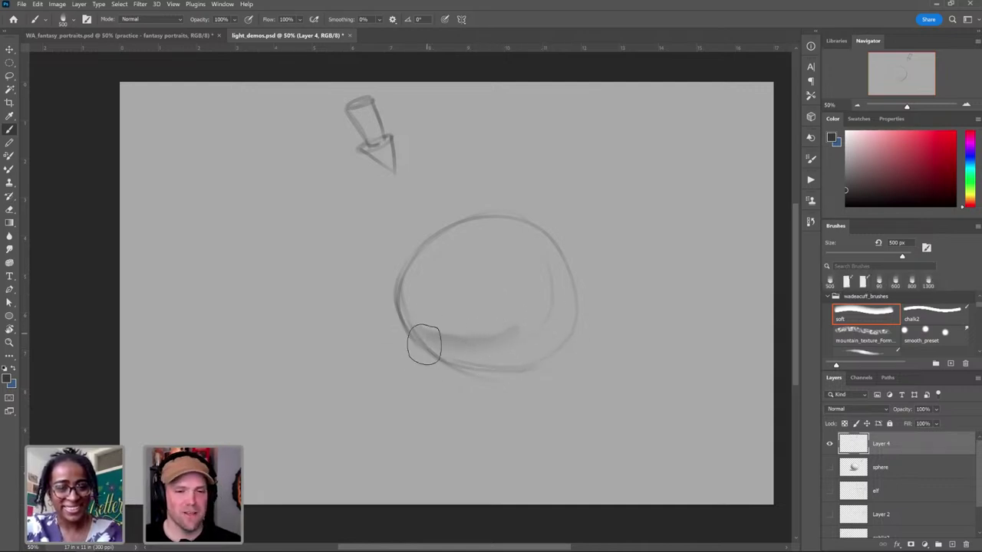
pyautogui.moveTo(554, 273)
pyautogui.mouseDown()
pyautogui.moveTo(436, 353)
pyautogui.moveTo(412, 330)
pyautogui.moveTo(525, 349)
pyautogui.mouseUp()
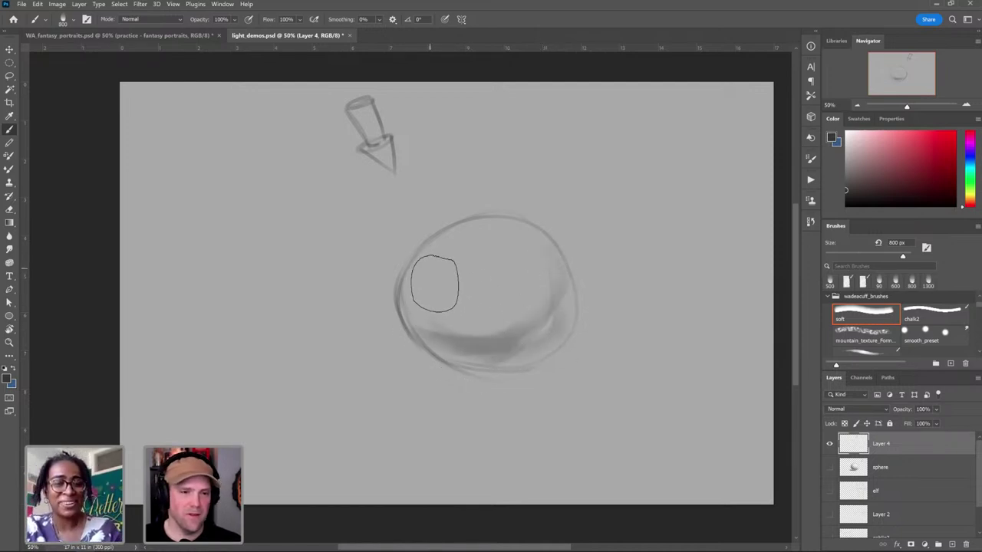
# Step: Try to extend the shading up the sphere's left side with the soft brush at 800 px
pyautogui.press(']')
pyautogui.press(']')
pyautogui.press(']')
pyautogui.moveTo(471, 301)
pyautogui.mouseDown()
pyautogui.moveTo(436, 347)
pyautogui.moveTo(508, 328)
pyautogui.mouseUp()
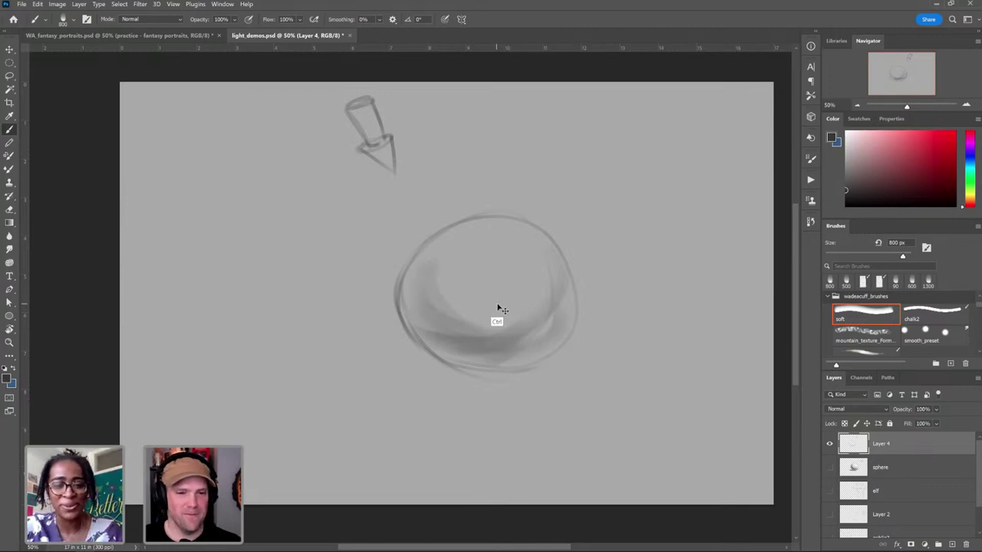
pyautogui.hotkey('ctrl', 'z')
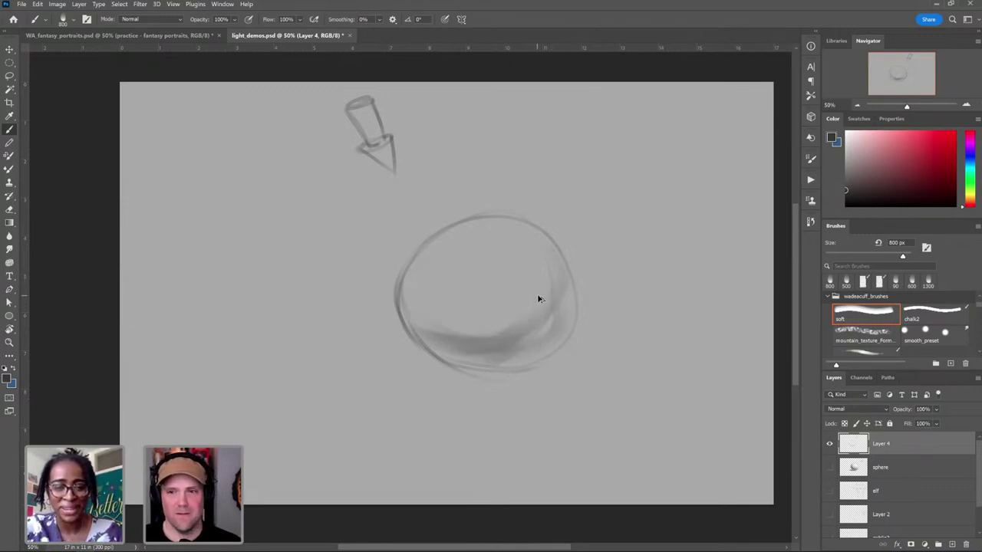
# Step: Mirror the canvas view horizontally, then lasso the light arrow and move it to the sphere's upper left
pyautogui.hotkey('ctrl', 'alt', 'h')
pyautogui.moveTo(456, 292); pyautogui.dragTo(576, 290)
pyautogui.press('l')
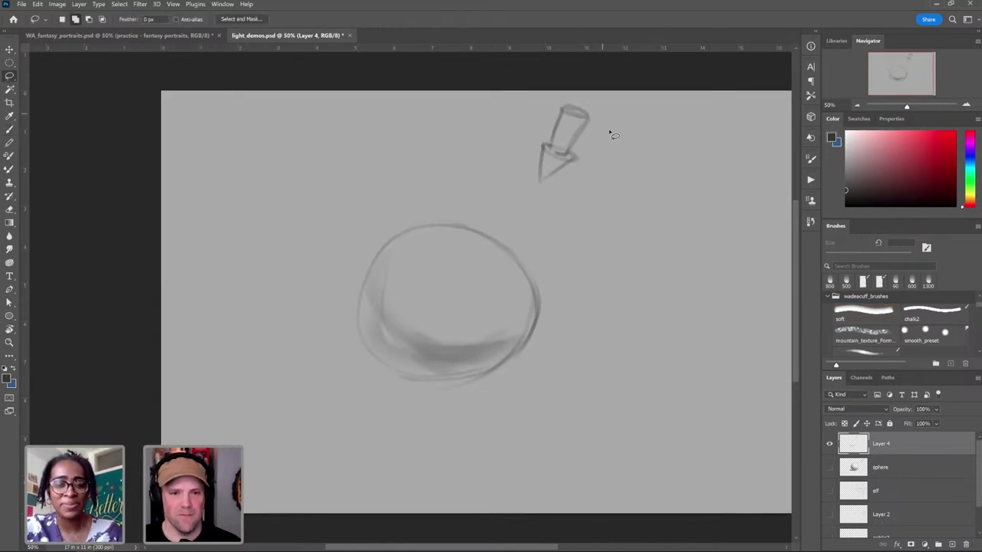
pyautogui.moveTo(607, 115)
pyautogui.mouseDown()
pyautogui.moveTo(496, 153)
pyautogui.moveTo(599, 98)
pyautogui.mouseUp()
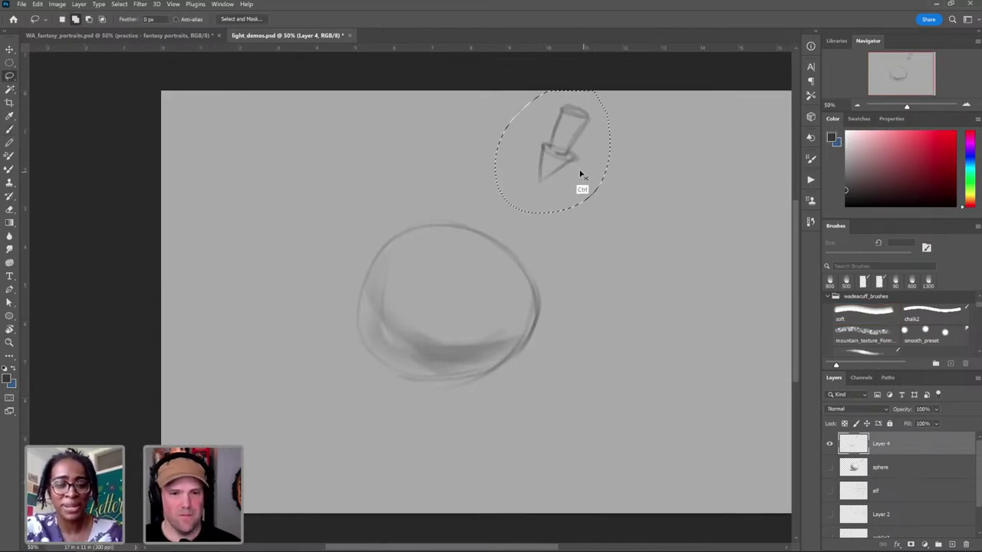
pyautogui.moveTo(579, 175); pyautogui.dragTo(350, 182)
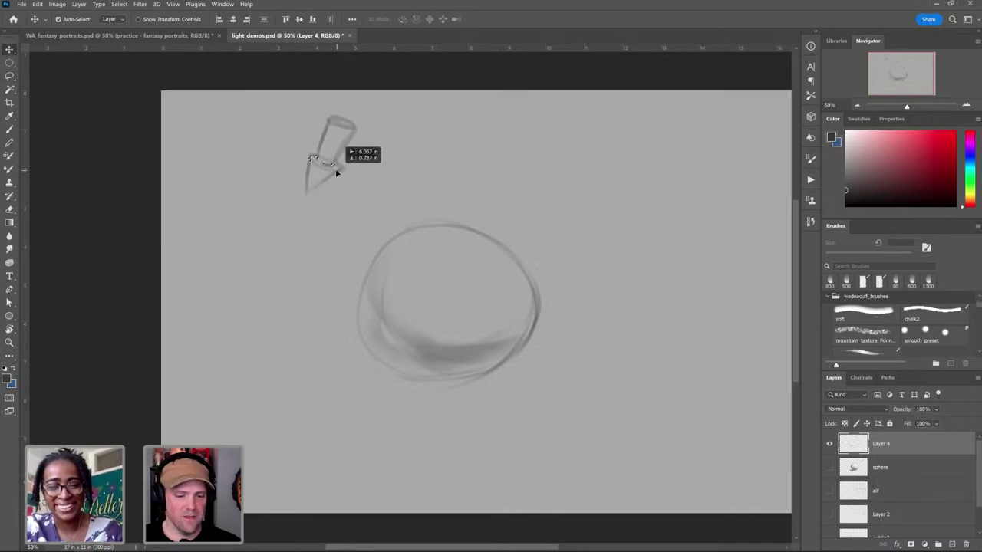
# Step: Rotate the selected arrow so it points down and right toward the sphere, then deselect it
pyautogui.hotkey('ctrl', 't')
pyautogui.moveTo(368, 107); pyautogui.dragTo(322, 104)
pyautogui.press('Return')
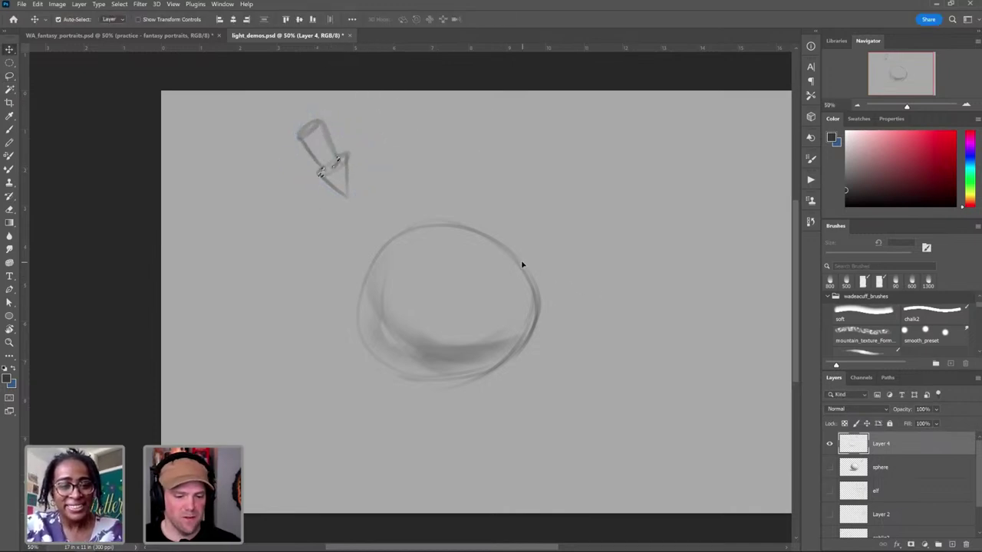
pyautogui.hotkey('ctrl', 'd')
# Step: Move the whole sphere and arrow drawing on Layer 4 to the right to recenter it on the canvas
pyautogui.press('b')
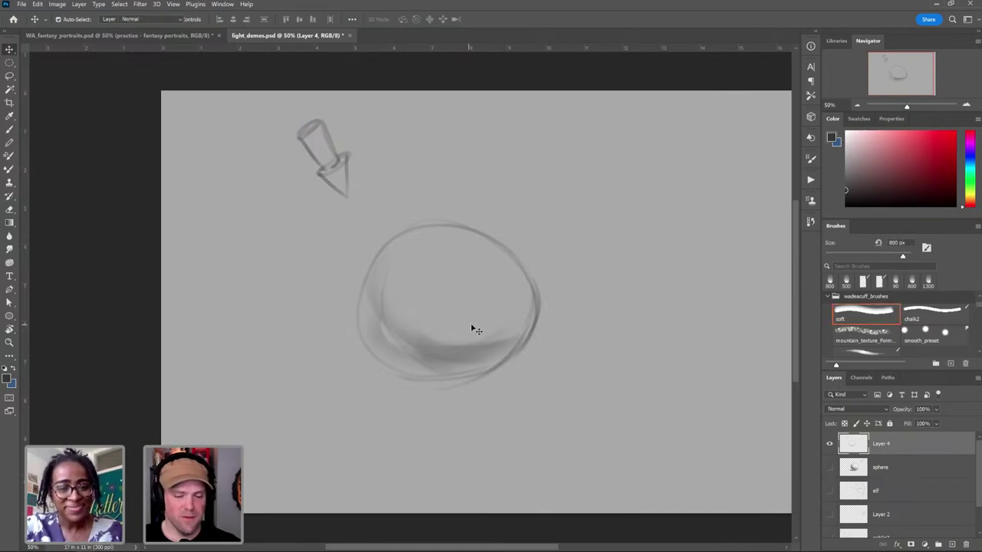
pyautogui.moveTo(546, 316); pyautogui.dragTo(477, 303)
pyautogui.press('v')
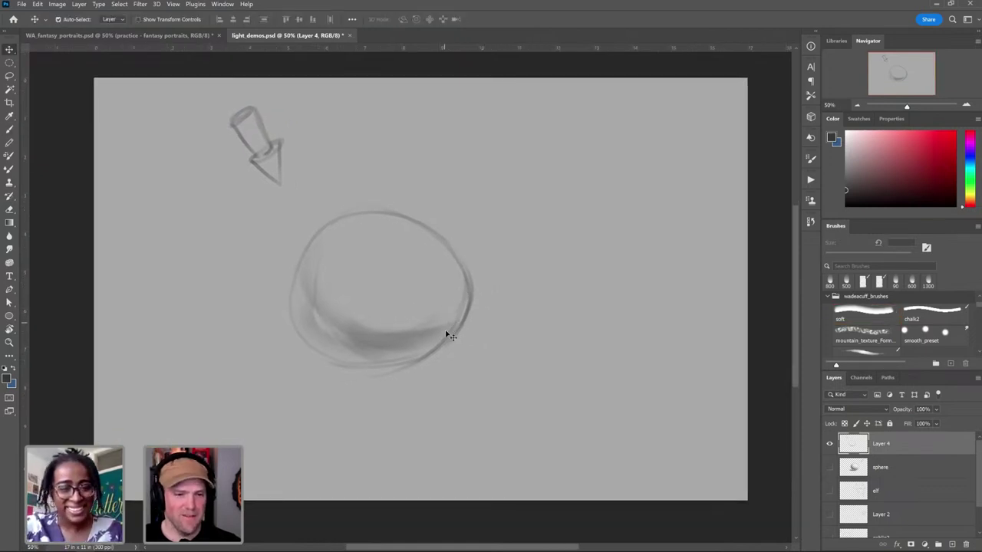
pyautogui.moveTo(448, 334)
pyautogui.mouseDown()
pyautogui.moveTo(513, 322)
pyautogui.moveTo(507, 339)
pyautogui.mouseUp()
# Step: Pick a near-white color and paint a soft highlight on the sphere's upper-left side with the brush at 800 px
pyautogui.press('b')
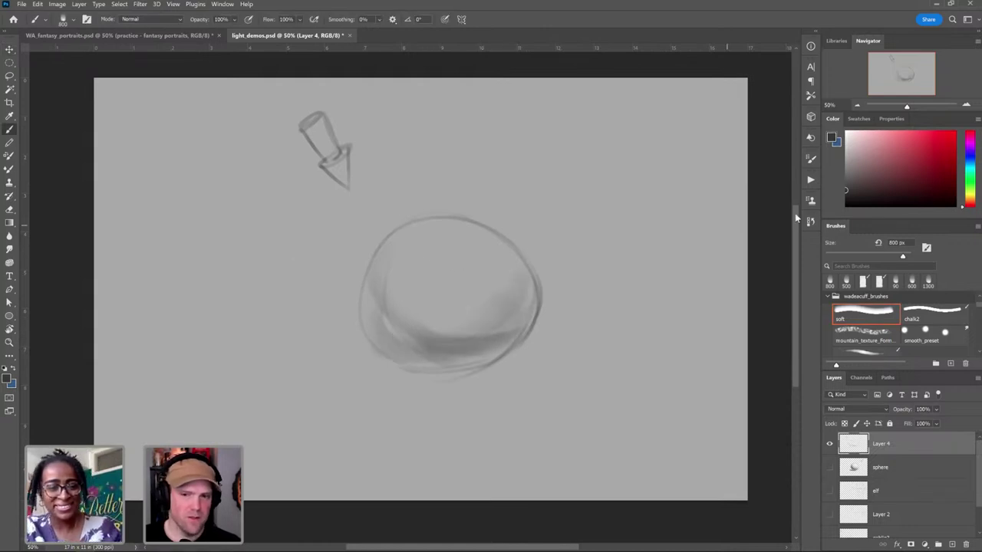
pyautogui.click(847, 136)
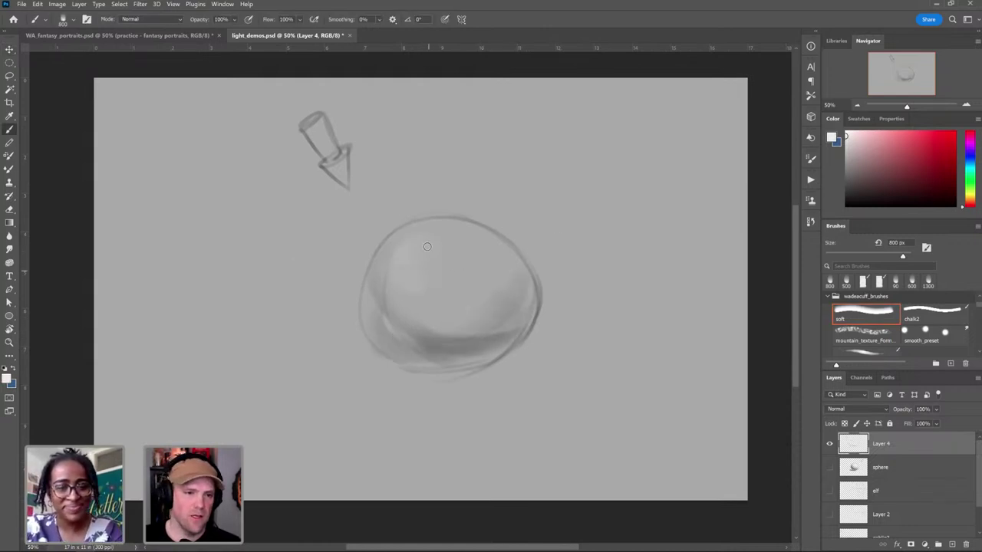
pyautogui.moveTo(426, 246)
pyautogui.mouseDown()
pyautogui.moveTo(395, 257)
pyautogui.moveTo(418, 275)
pyautogui.mouseUp()
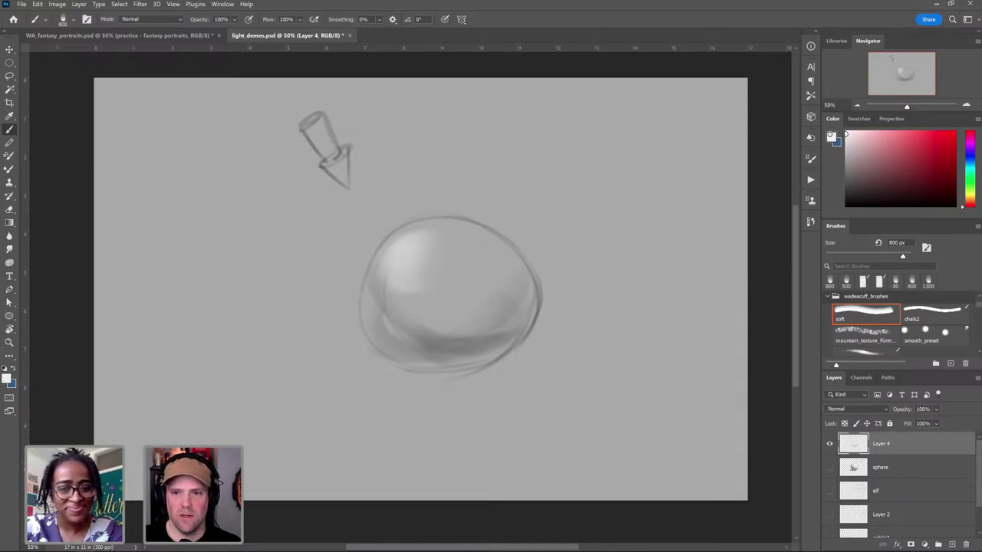
# Step: Pick a dark gray and build the core shadow along the sphere's right and lower sides, reducing the soft brush to 500 px
pyautogui.moveTo(844, 192)
pyautogui.mouseDown()
pyautogui.moveTo(844, 180)
pyautogui.moveTo(842, 192)
pyautogui.mouseUp()
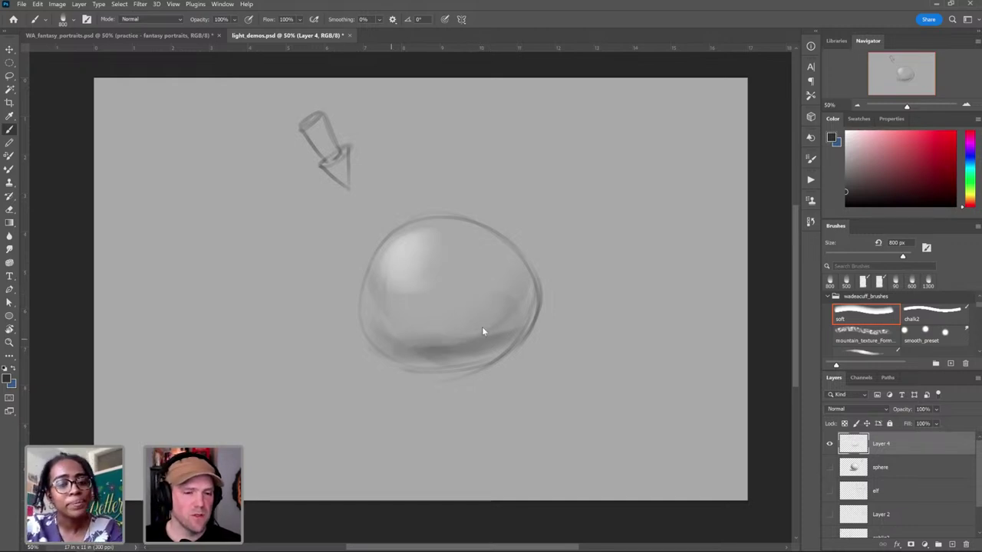
pyautogui.moveTo(491, 314); pyautogui.dragTo(493, 256)
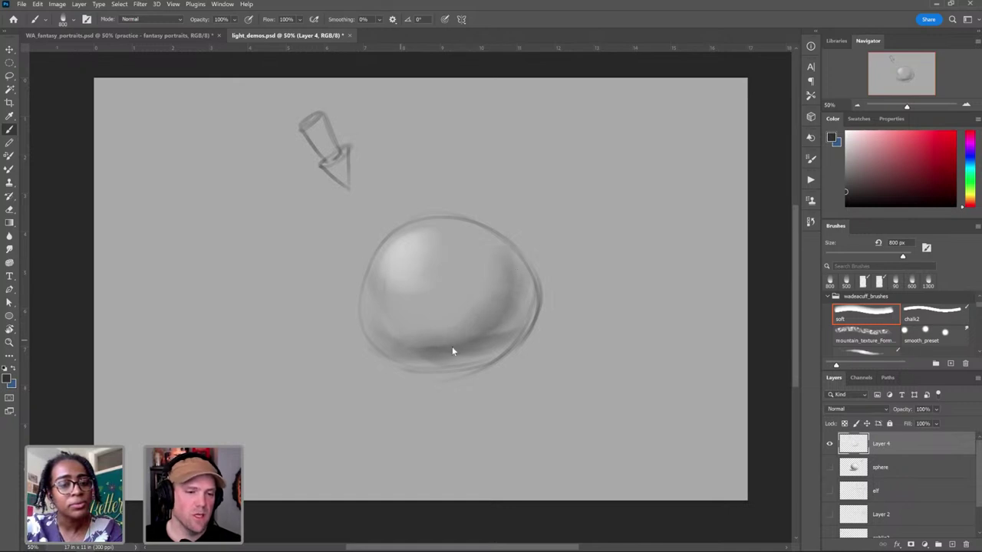
pyautogui.moveTo(452, 347); pyautogui.dragTo(419, 337)
pyautogui.press('[')
pyautogui.press('[')
pyautogui.press('[')
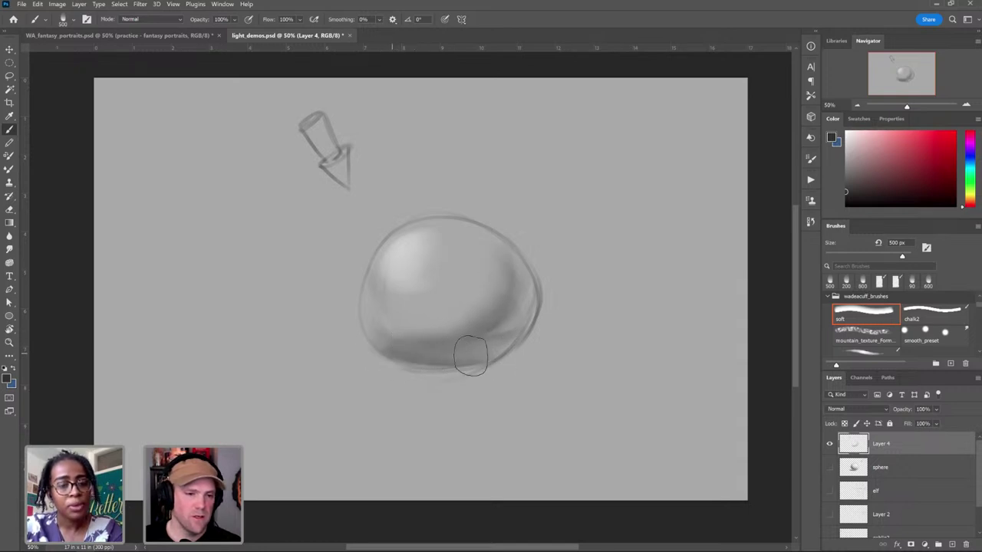
# Step: Enlarge the soft brush to 1200 px and blend dark gray across the sphere's lower middle from left to right
pyautogui.press(']')
pyautogui.press(']')
pyautogui.press(']')
pyautogui.press(']')
pyautogui.press(']')
pyautogui.press(']')
pyautogui.moveTo(375, 314)
pyautogui.mouseDown()
pyautogui.moveTo(453, 329)
pyautogui.moveTo(382, 302)
pyautogui.moveTo(475, 313)
pyautogui.mouseUp()
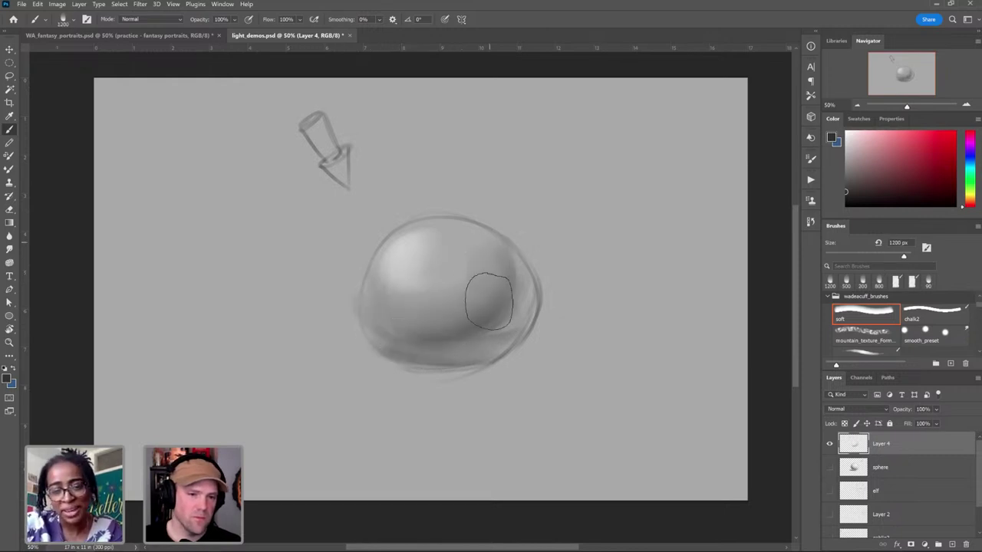
# Step: Darken the shadow on the sphere's right side with the soft brush, stepping its size down to 300 px
pyautogui.press('[')
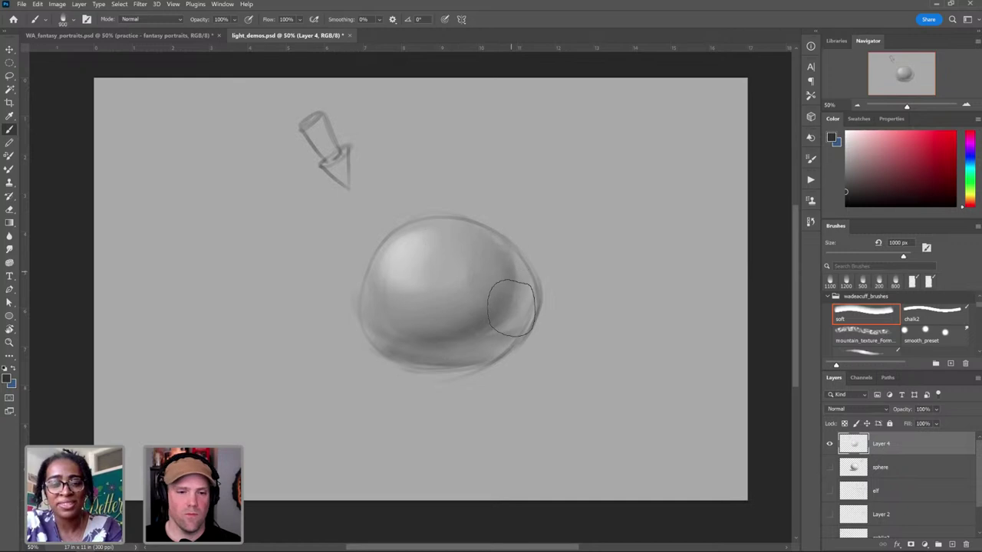
pyautogui.press('[')
pyautogui.press('[')
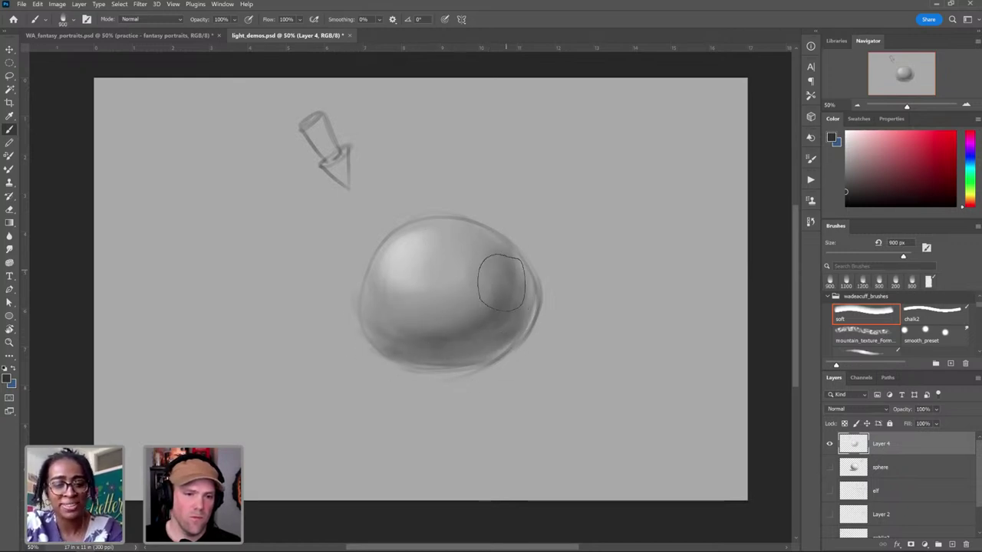
pyautogui.press('[')
pyautogui.press('[')
pyautogui.press('[')
pyautogui.press('[')
pyautogui.press('[')
pyautogui.press('[')
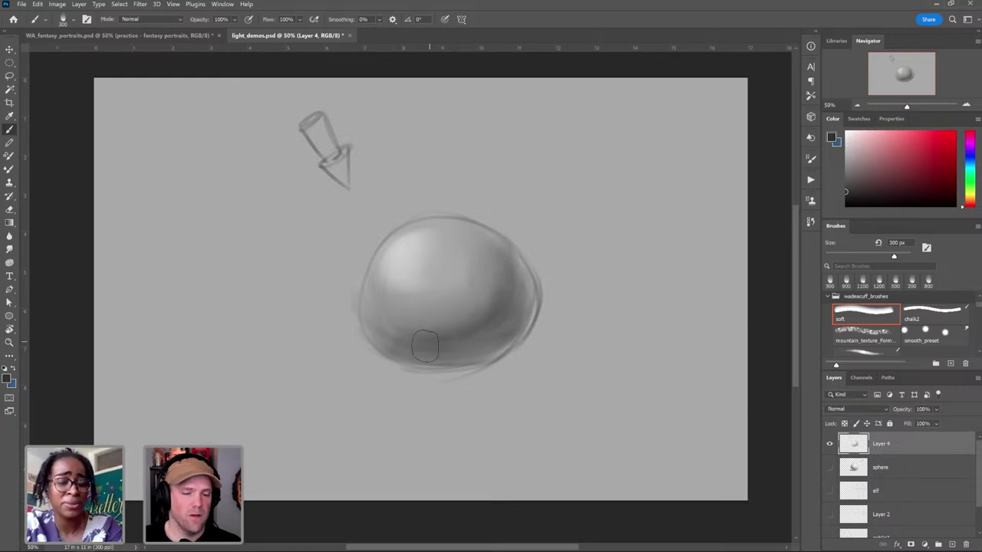
# Step: Enlarge the soft brush to 1200 px and blend a mid grey sampled from the sphere into its right-hand shadow transition
pyautogui.press(']')
pyautogui.press(']')
pyautogui.press(']')
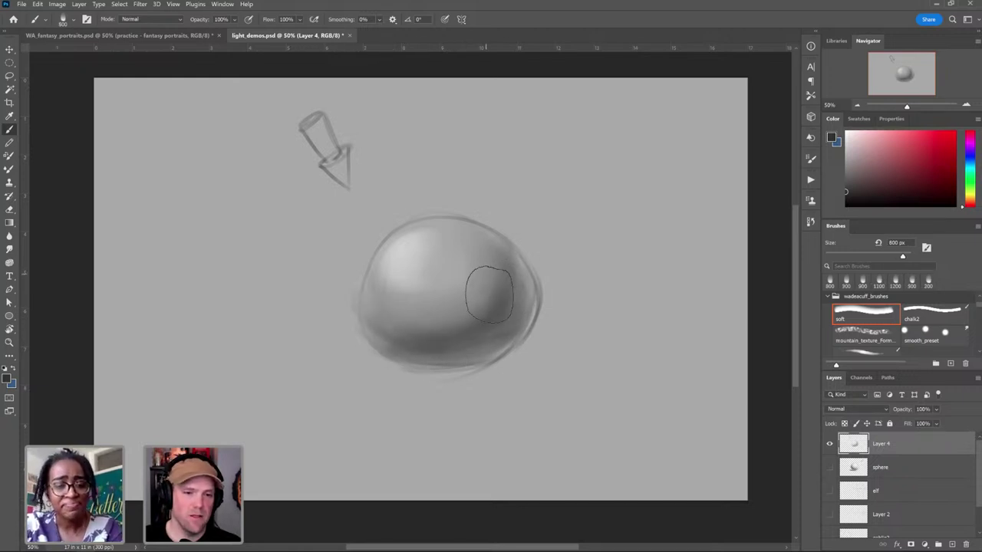
pyautogui.press(']')
pyautogui.press(']')
pyautogui.press(']')
pyautogui.press(']')
pyautogui.press(']')
pyautogui.press(']')
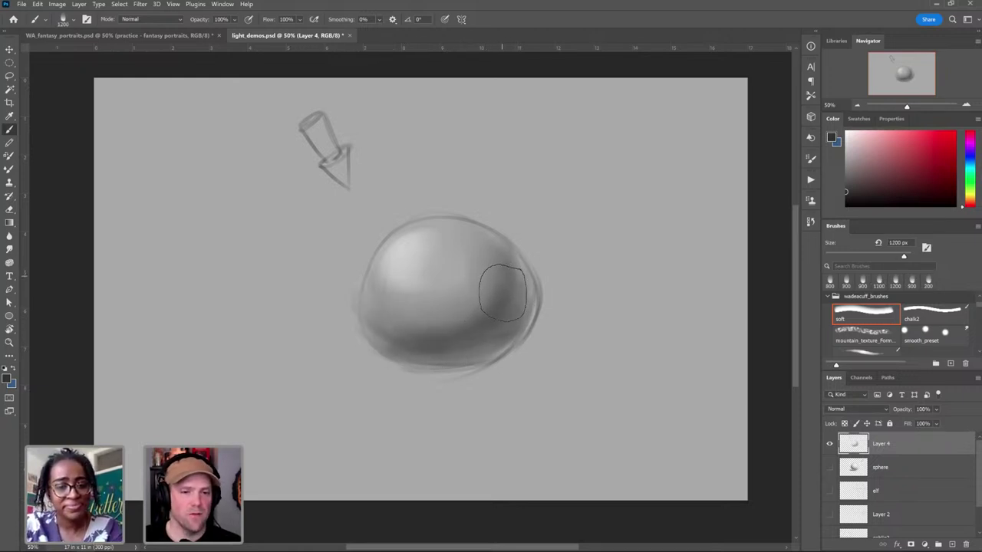
pyautogui.keyDown('alt'); pyautogui.click(493, 263); pyautogui.keyUp('alt')
pyautogui.moveTo(494, 263)
pyautogui.mouseDown()
pyautogui.moveTo(491, 278)
pyautogui.moveTo(481, 264)
pyautogui.mouseUp()
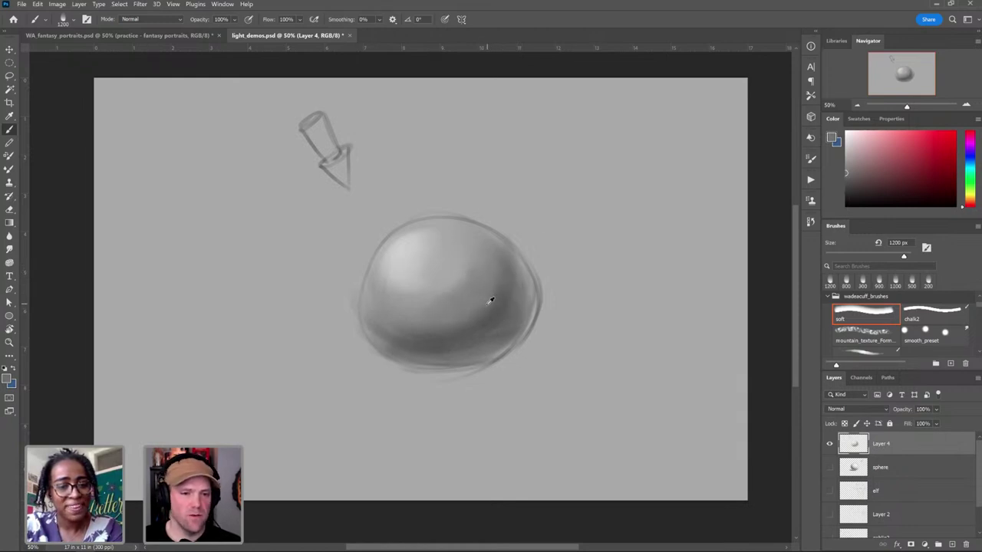
# Step: With the soft brush at 600 px, blend sampled light and mid greys from the sphere's highlight into the surrounding shadow
pyautogui.press('[')
pyautogui.press('[')
pyautogui.press('[')
pyautogui.press('[')
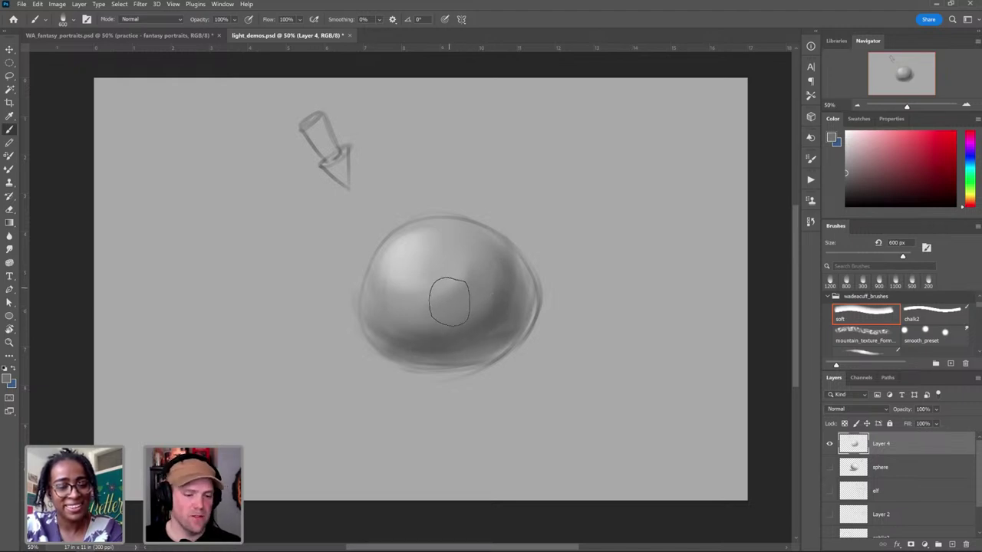
pyautogui.keyDown('alt'); pyautogui.click(406, 249); pyautogui.keyUp('alt')
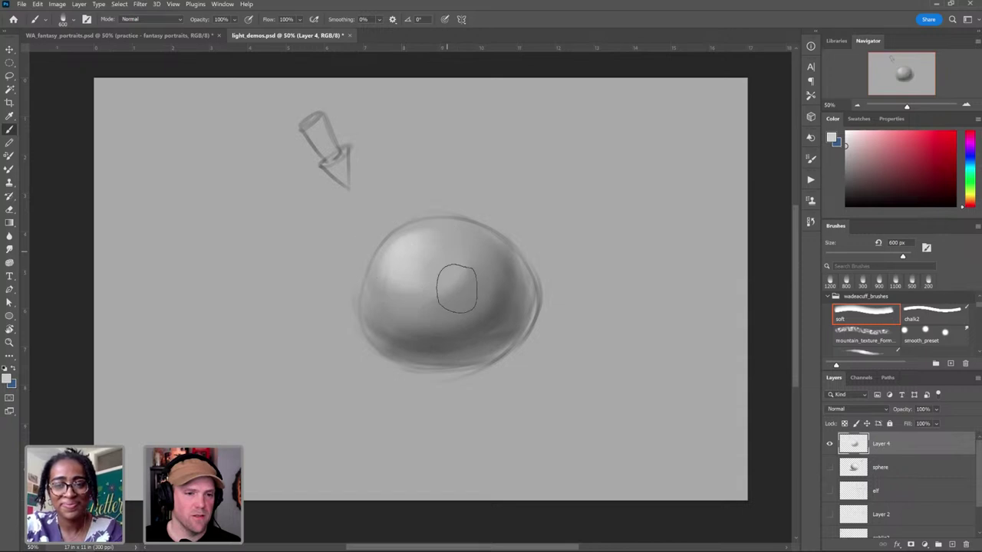
pyautogui.keyDown('alt'); pyautogui.click(446, 329); pyautogui.keyUp('alt')
pyautogui.moveTo(407, 357)
pyautogui.mouseDown()
pyautogui.moveTo(496, 356)
pyautogui.moveTo(436, 368)
pyautogui.moveTo(446, 357)
pyautogui.moveTo(497, 351)
pyautogui.moveTo(445, 367)
pyautogui.moveTo(508, 323)
pyautogui.moveTo(479, 366)
pyautogui.moveTo(515, 286)
pyautogui.mouseUp()
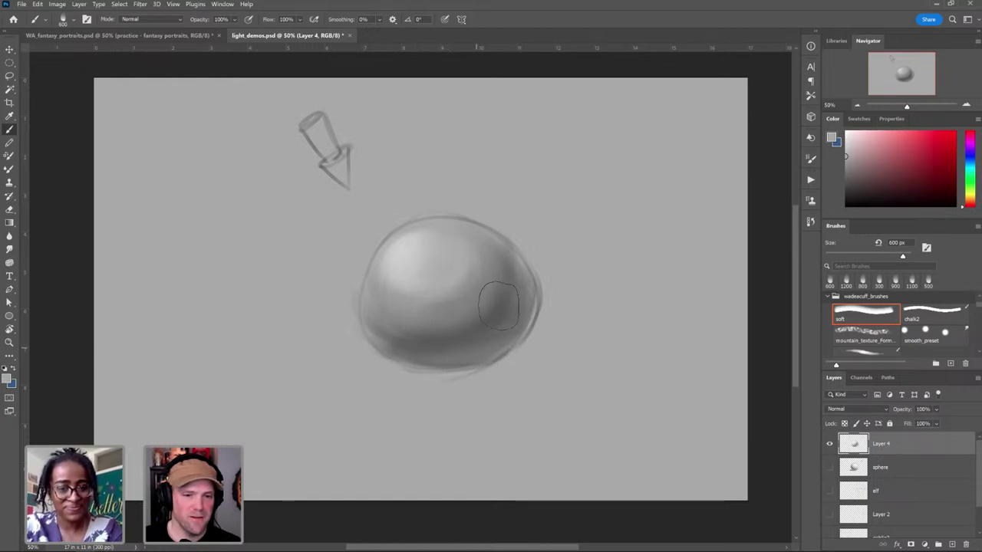
# Step: Smooth the core shadow along the sphere's lower right using dark and mid greys sampled from the shading
pyautogui.keyDown('alt'); pyautogui.click(466, 329); pyautogui.keyUp('alt')
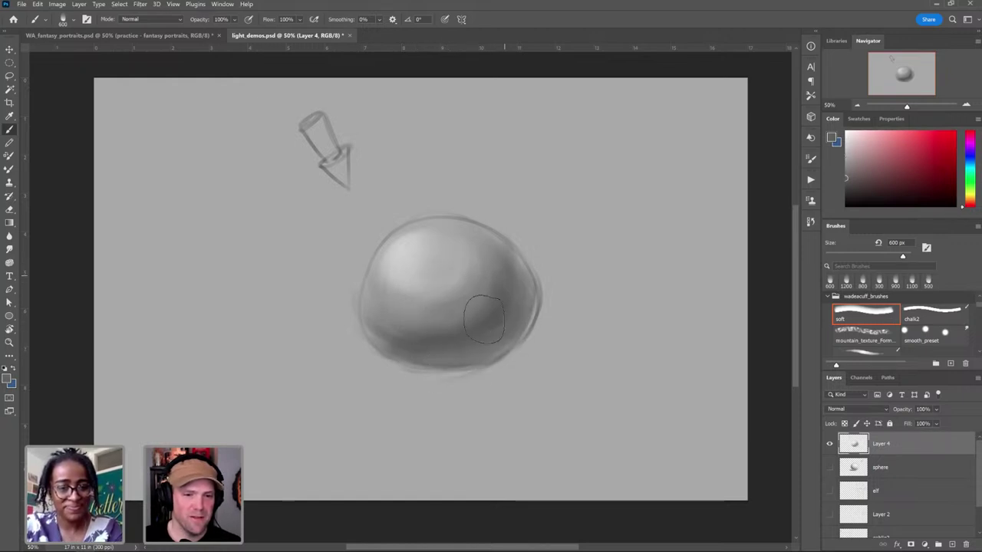
pyautogui.keyDown('alt'); pyautogui.click(464, 344); pyautogui.keyUp('alt')
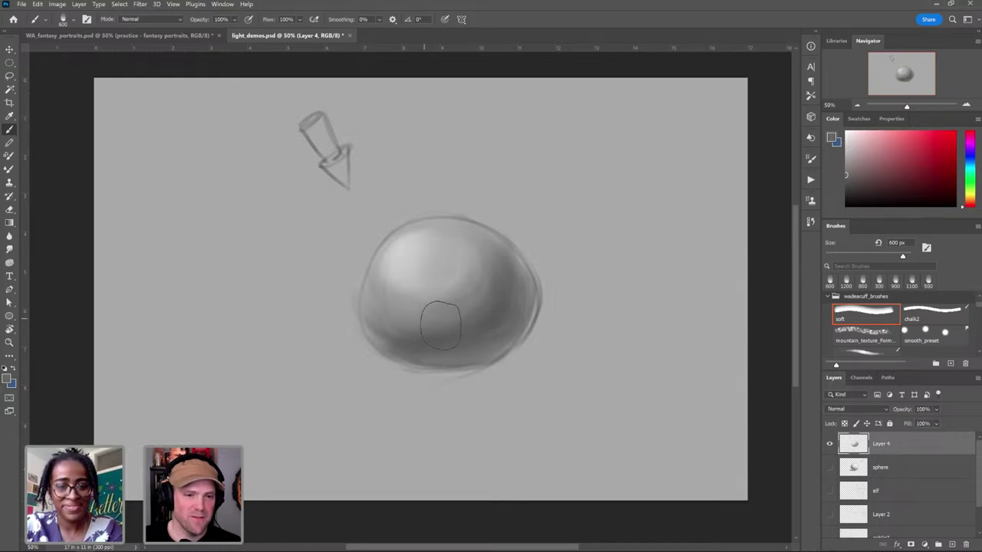
pyautogui.keyDown('alt'); pyautogui.click(435, 319); pyautogui.keyUp('alt')
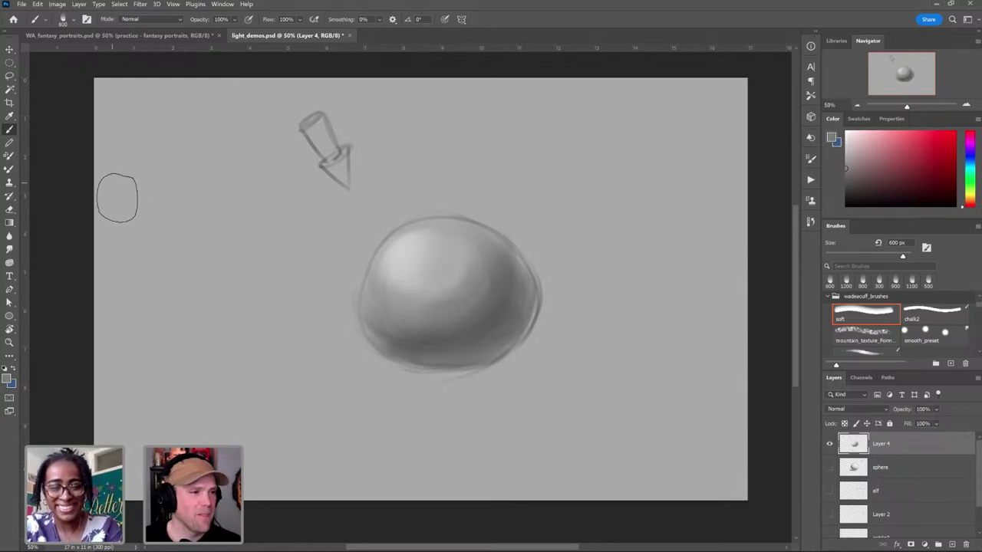
# Step: Paint a vertical dark grey stroke in the empty area right of the sphere with the Hard Round Pressure Opacity brush at 100 px
pyautogui.click(932, 311)
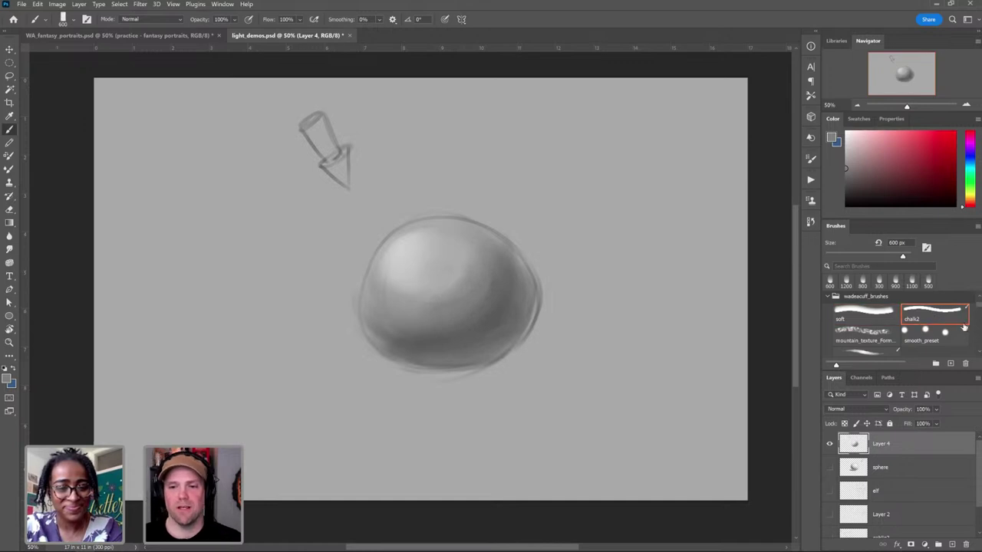
pyautogui.moveTo(978, 306); pyautogui.dragTo(978, 300)
pyautogui.click(930, 300)
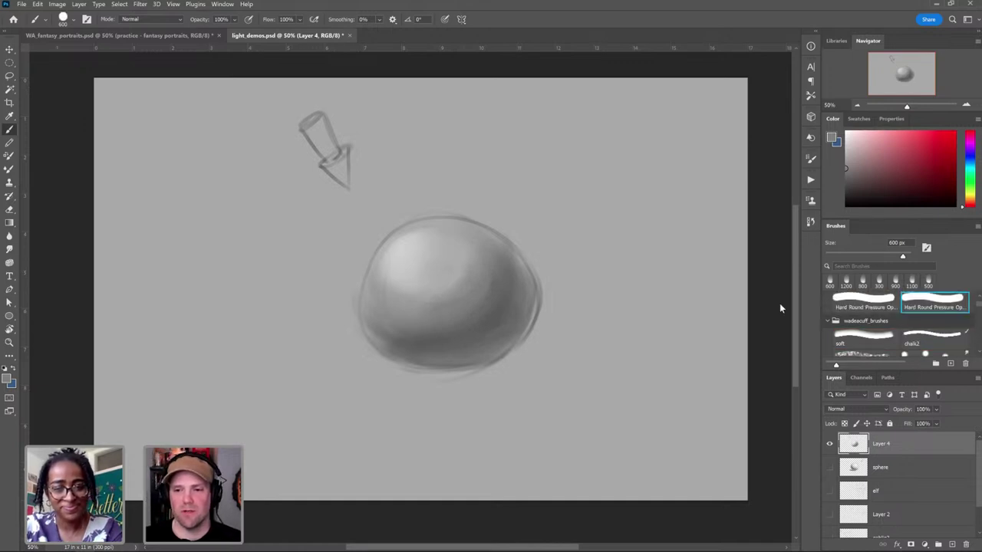
pyautogui.moveTo(557, 201)
pyautogui.mouseDown()
pyautogui.moveTo(586, 207)
pyautogui.moveTo(575, 192)
pyautogui.moveTo(570, 224)
pyautogui.mouseUp()
pyautogui.hotkey('ctrl', 'z')
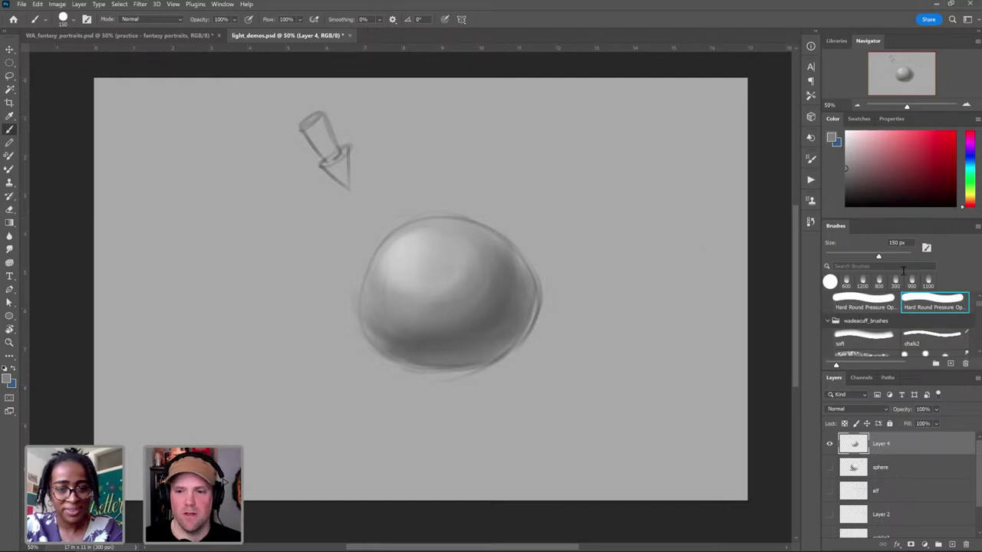
pyautogui.click(842, 187)
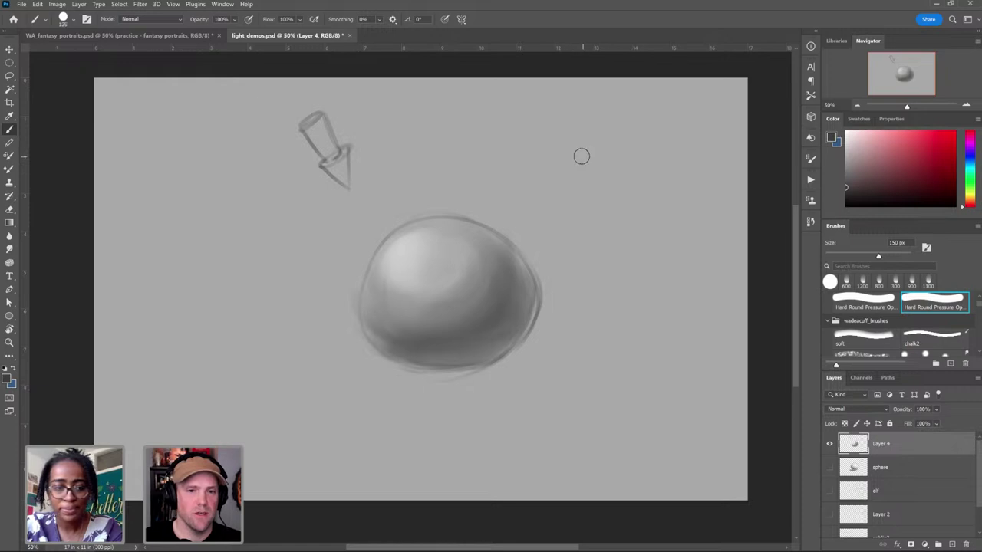
pyautogui.press('[')
pyautogui.press('[')
pyautogui.moveTo(589, 138); pyautogui.dragTo(589, 236)
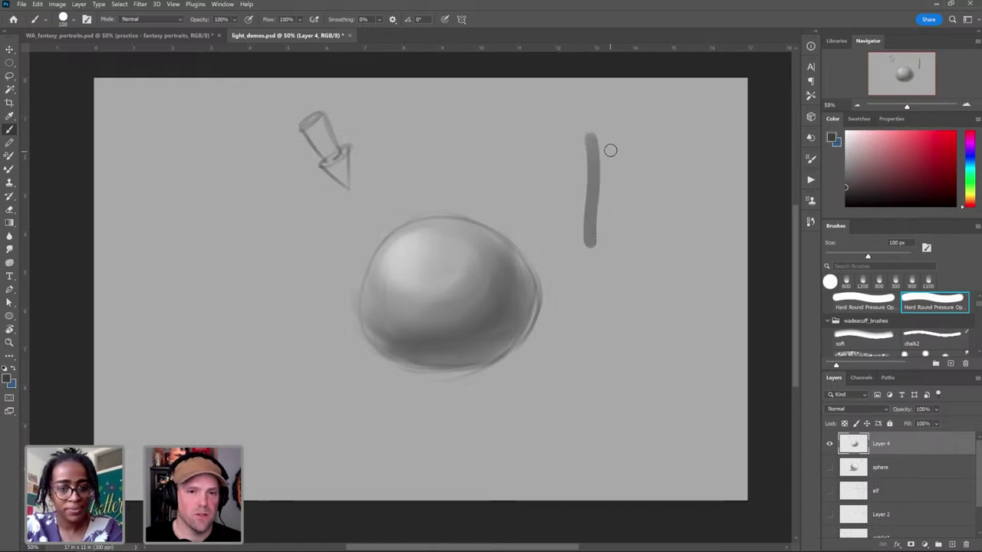
# Step: Try a soft-edged vertical stroke beside the hard-edged one with the soft brush at 261 px
pyautogui.click(851, 334)
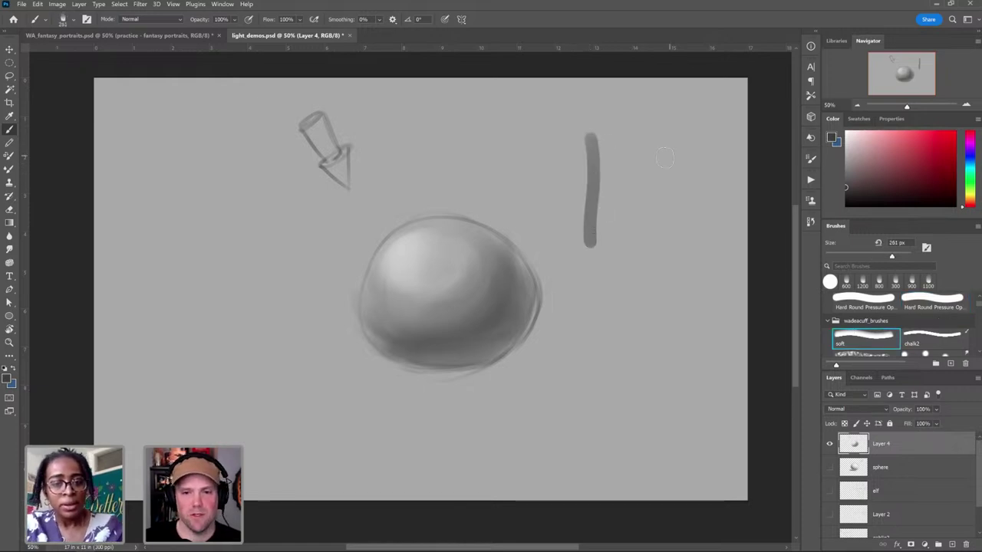
pyautogui.moveTo(661, 129); pyautogui.dragTo(659, 265)
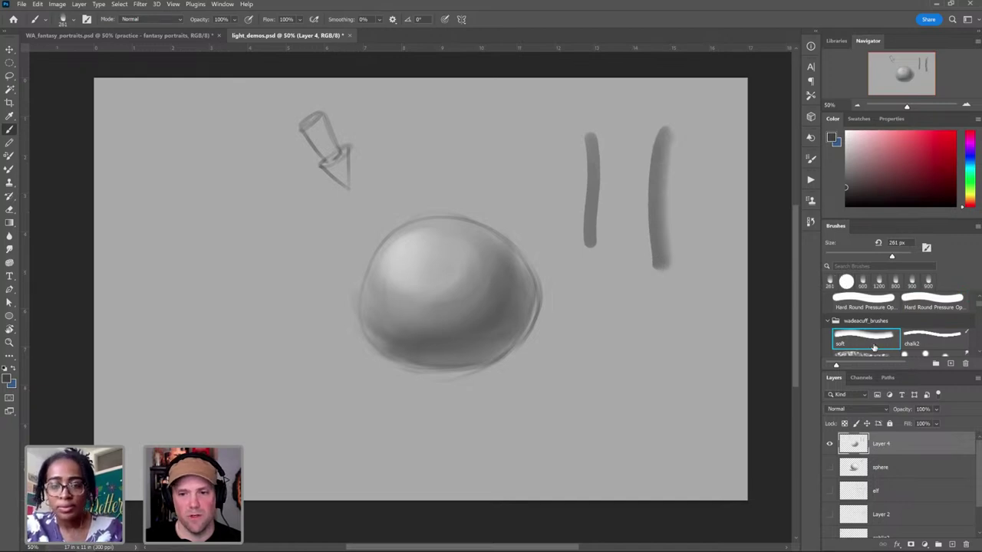
pyautogui.hotkey('ctrl', 'z')
# Step: Soften the right edge of the hard stroke with the smooth_preset smudge brush, enlarging it to 175 px
pyautogui.click(930, 357)
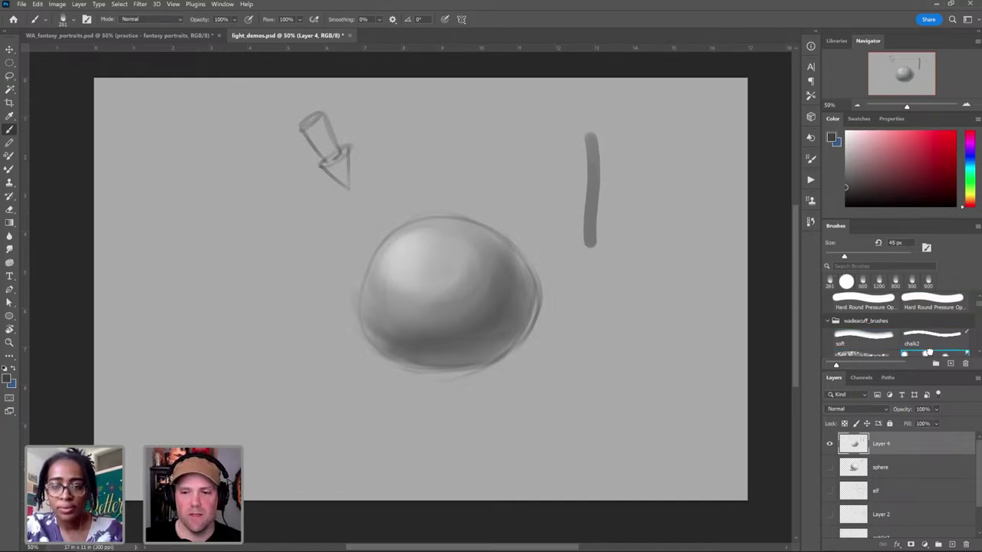
pyautogui.press(']')
pyautogui.press(']')
pyautogui.press(']')
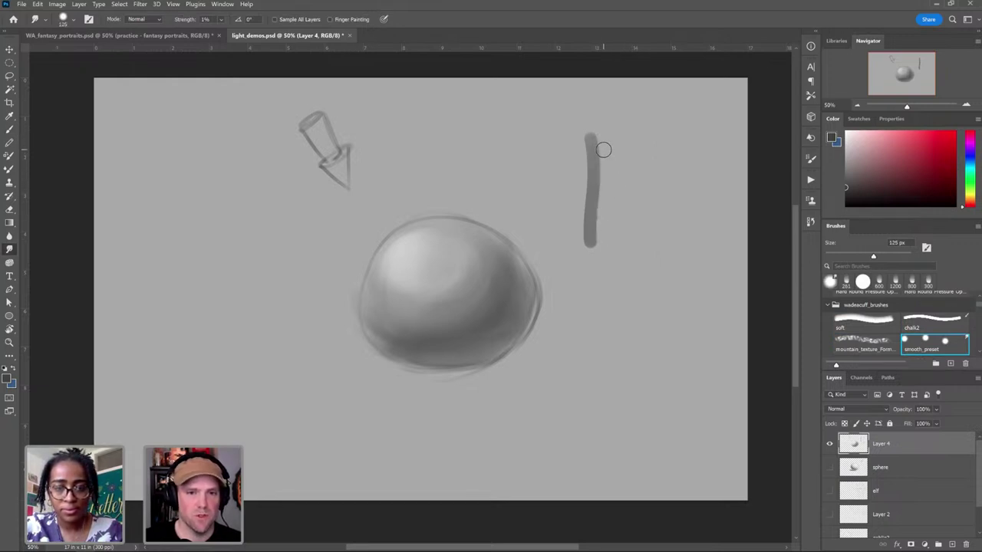
pyautogui.press(']')
pyautogui.press(']')
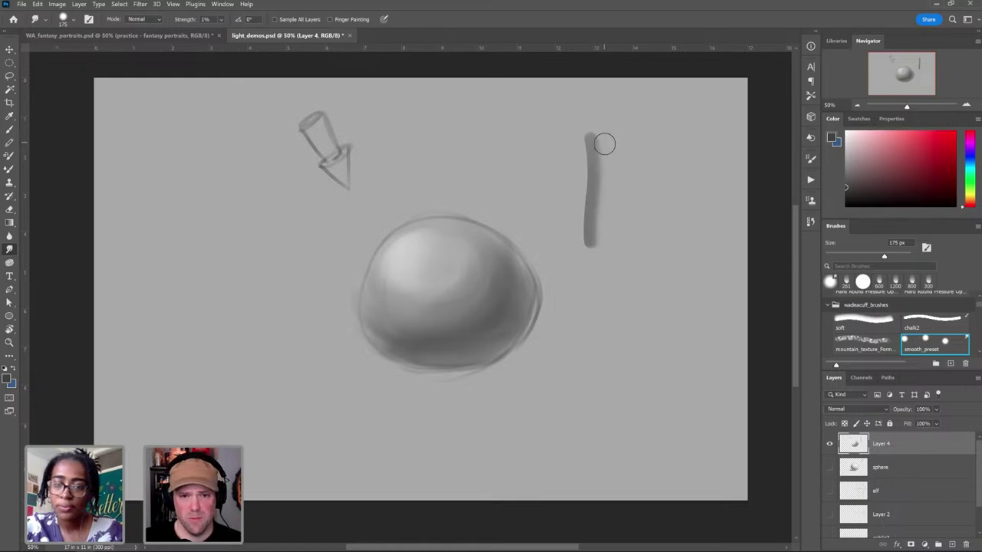
# Step: Try the chalk2 brush and a 261 px soft brush stroke next to the smudged stroke for comparison
pyautogui.click(863, 328)
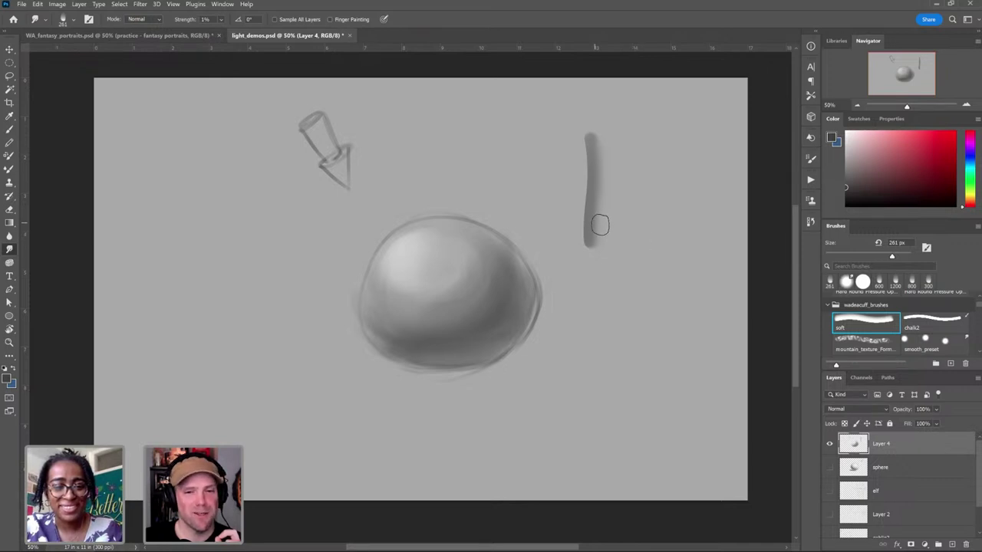
pyautogui.click(924, 333)
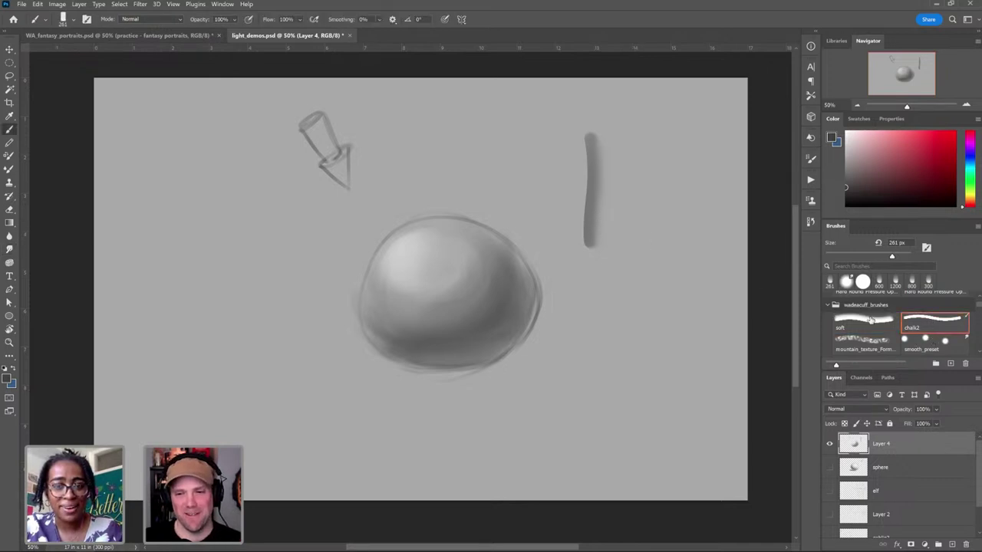
pyautogui.moveTo(620, 220)
pyautogui.mouseDown()
pyautogui.moveTo(648, 221)
pyautogui.moveTo(640, 224)
pyautogui.mouseUp()
pyautogui.hotkey('ctrl', 'z')
pyautogui.click(865, 320)
pyautogui.moveTo(636, 132); pyautogui.dragTo(644, 247)
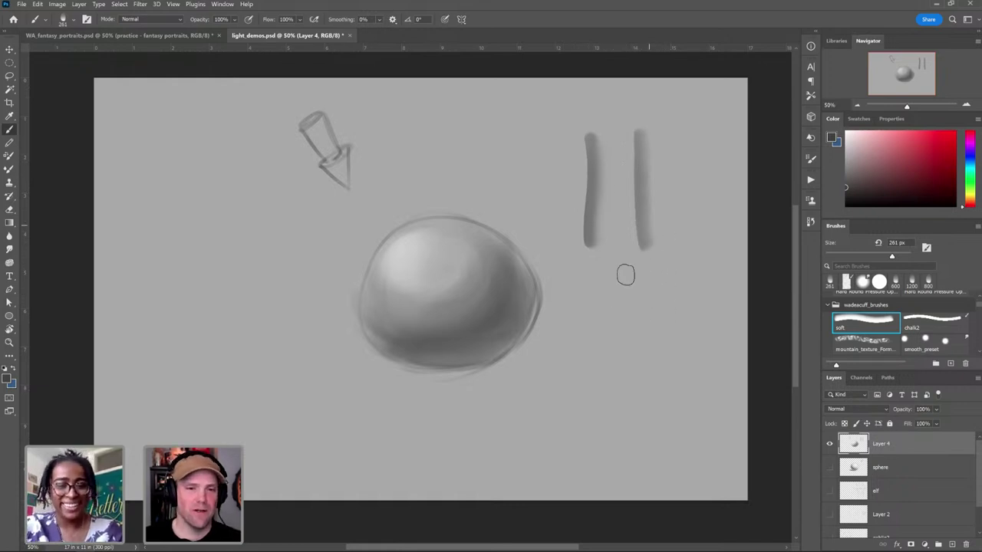
pyautogui.hotkey('ctrl', 'z')
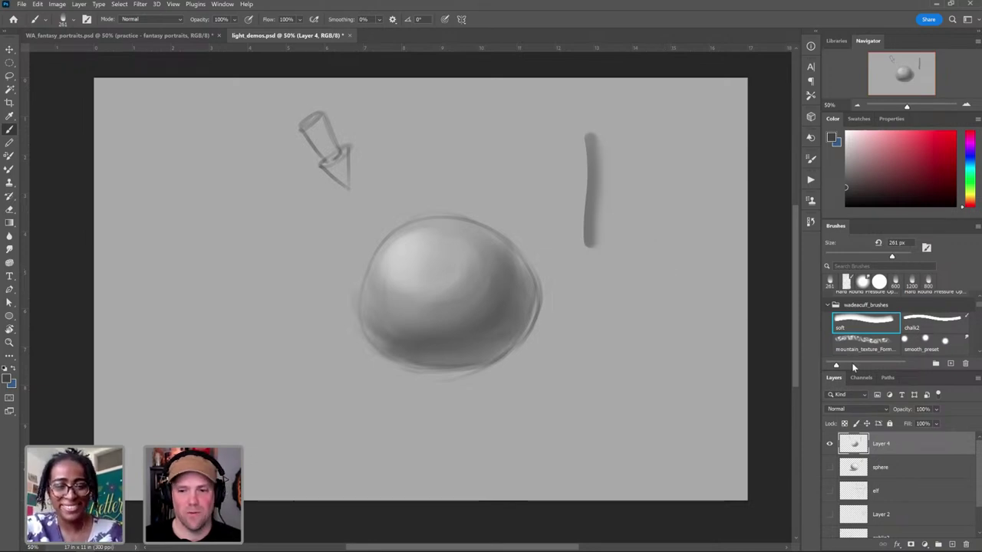
# Step: Delete the smudged test stroke using a freehand Lasso selection around it, and clear the selection
pyautogui.press('l')
pyautogui.moveTo(613, 127)
pyautogui.mouseDown()
pyautogui.moveTo(571, 249)
pyautogui.moveTo(632, 220)
pyautogui.moveTo(612, 125)
pyautogui.mouseUp()
pyautogui.press('Delete')
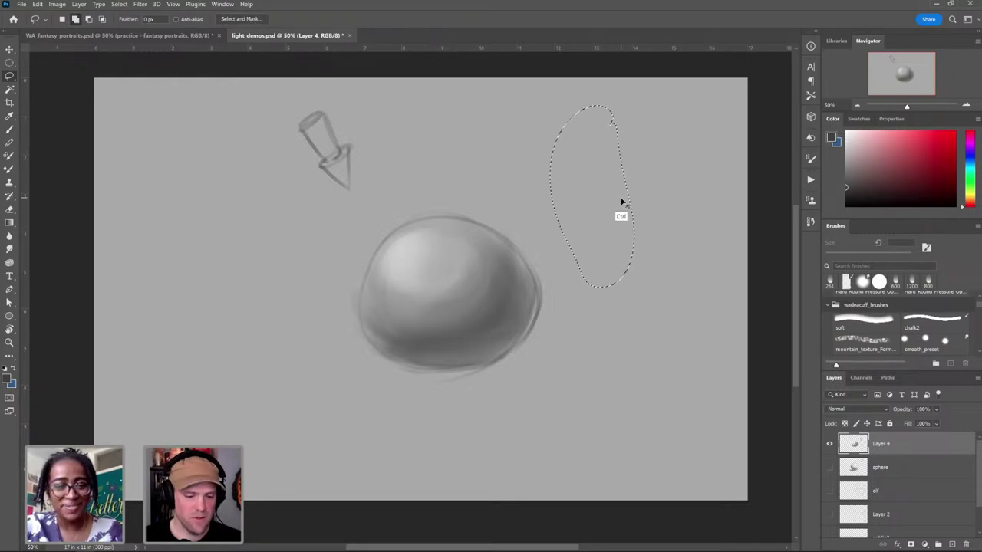
pyautogui.hotkey('ctrl', 'd')
# Step: Try painting a cast shadow under the sphere's lower right edge with the soft brush at 125 px
pyautogui.press('b')
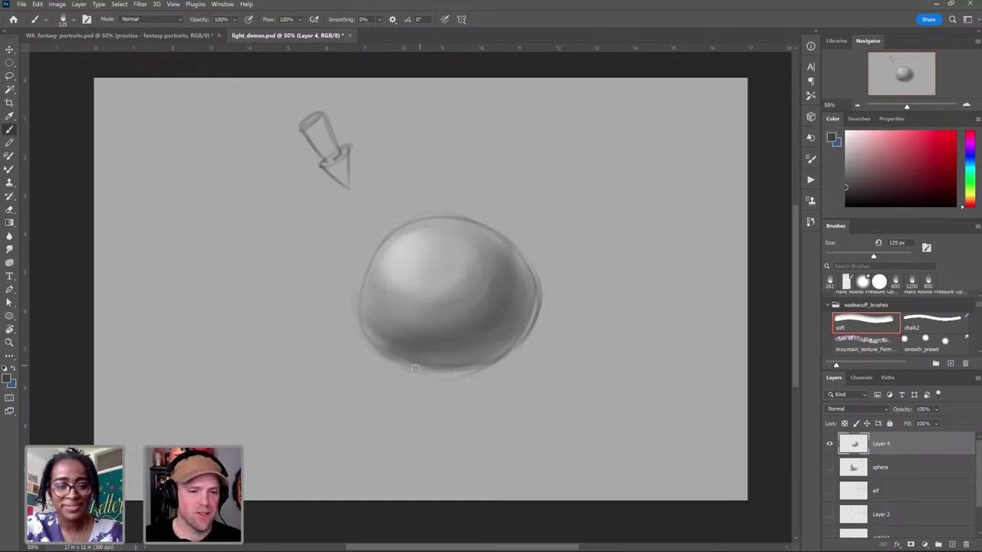
pyautogui.moveTo(415, 368)
pyautogui.mouseDown()
pyautogui.moveTo(477, 373)
pyautogui.moveTo(441, 378)
pyautogui.moveTo(541, 357)
pyautogui.mouseUp()
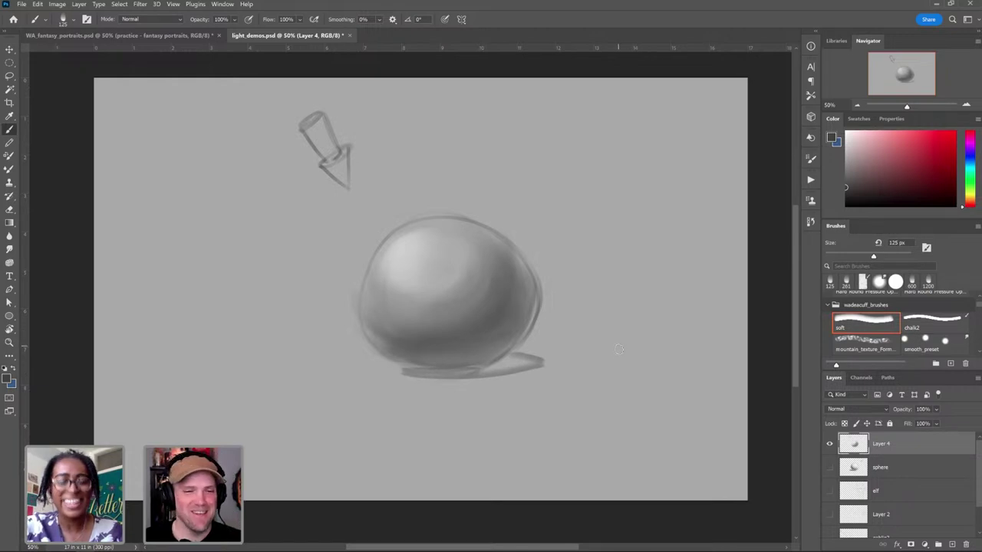
pyautogui.hotkey('ctrl', 'z')
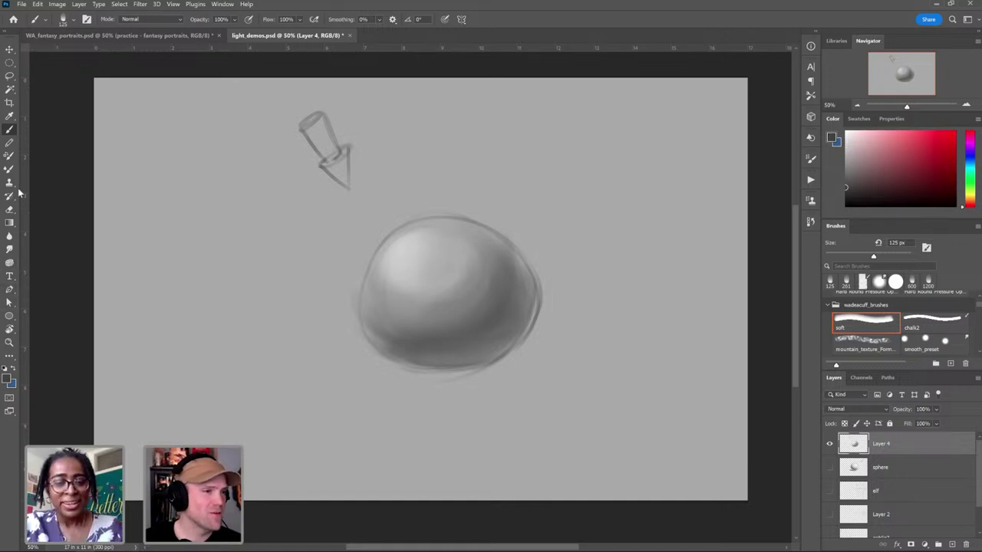
# Step: Try an elliptical selection over the sphere with the Elliptical Marquee tool
pyautogui.rightClick(9, 316)
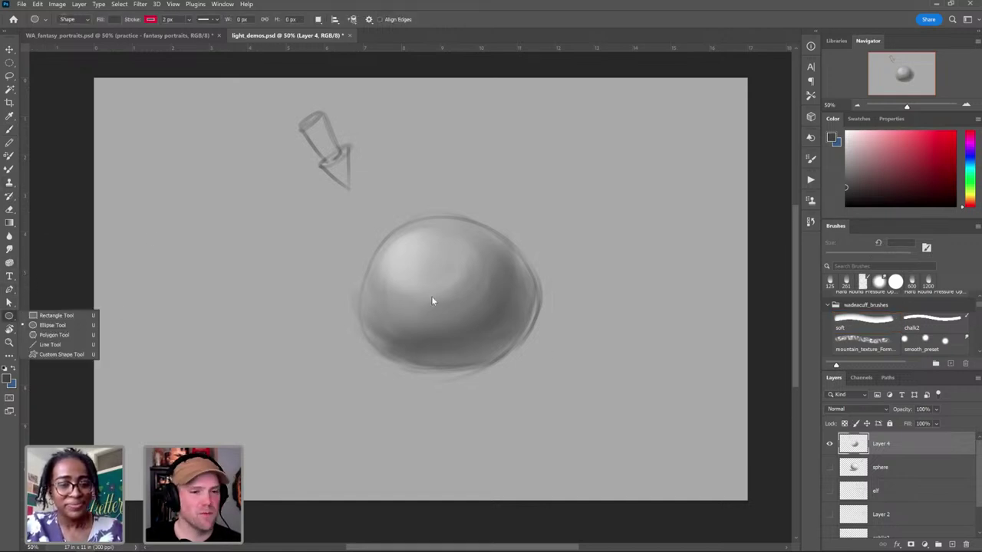
pyautogui.click(42, 314)
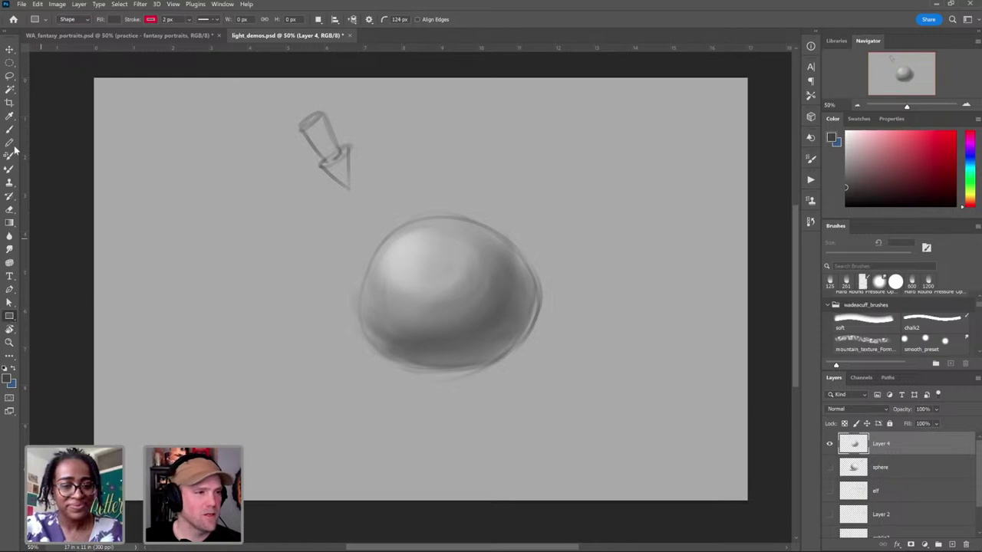
pyautogui.click(7, 64)
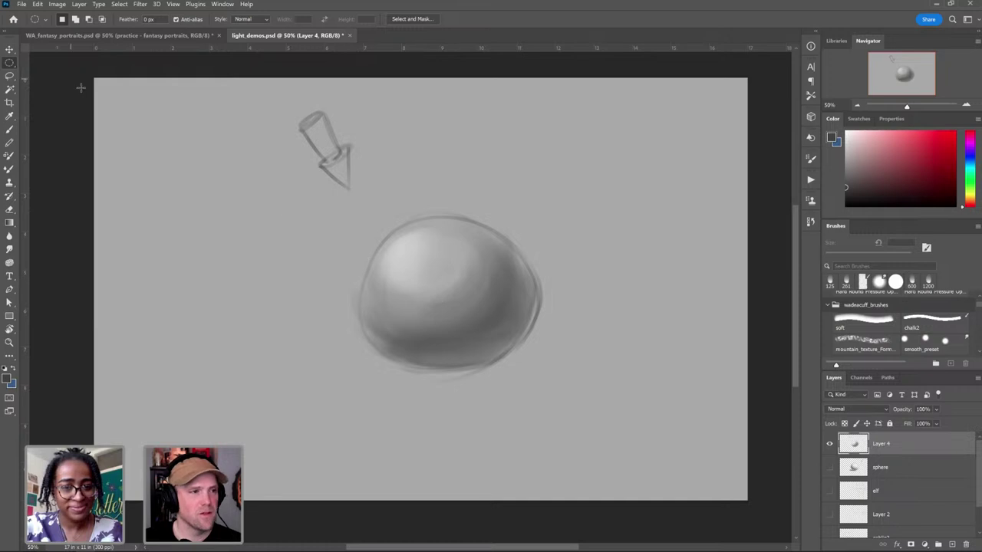
pyautogui.moveTo(441, 306); pyautogui.dragTo(478, 270)
pyautogui.click(477, 292)
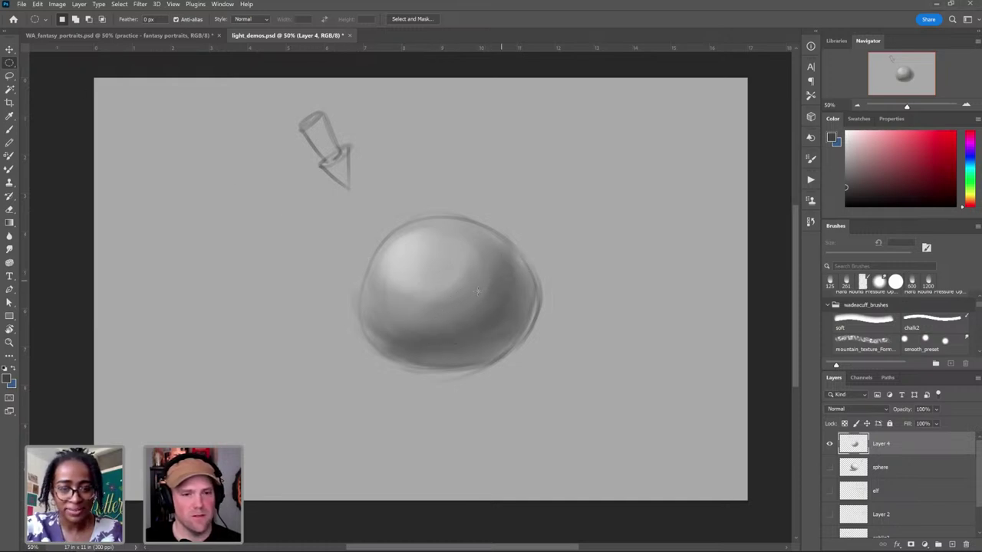
pyautogui.press('v')
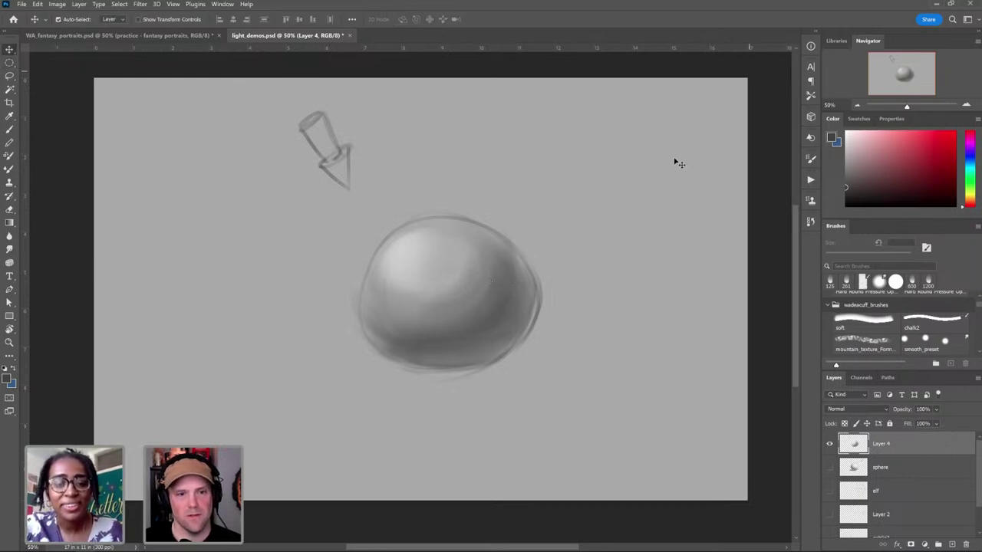
# Step: Draw a circular selection over the sphere with the Elliptical Marquee tool, inside its sketched outline
pyautogui.click(472, 302)
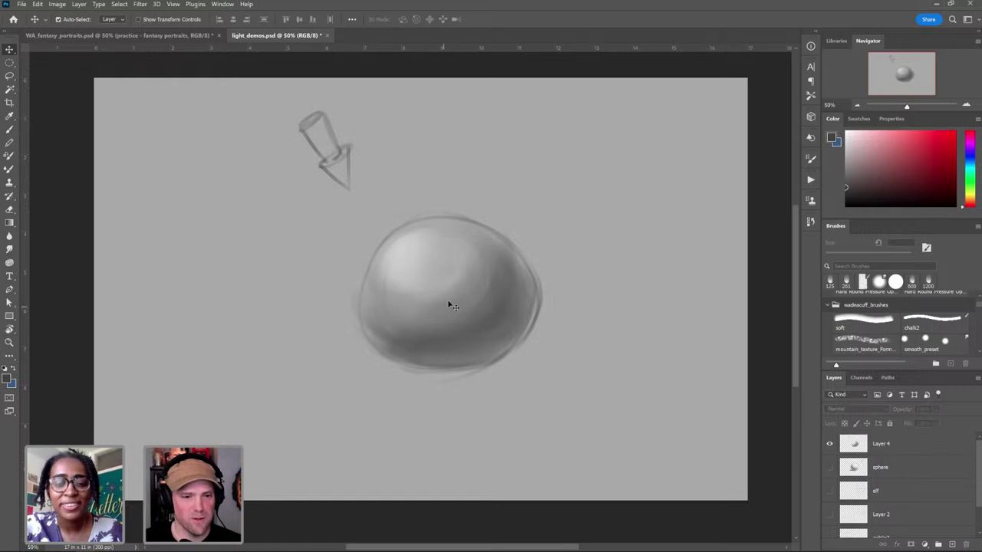
pyautogui.press('m')
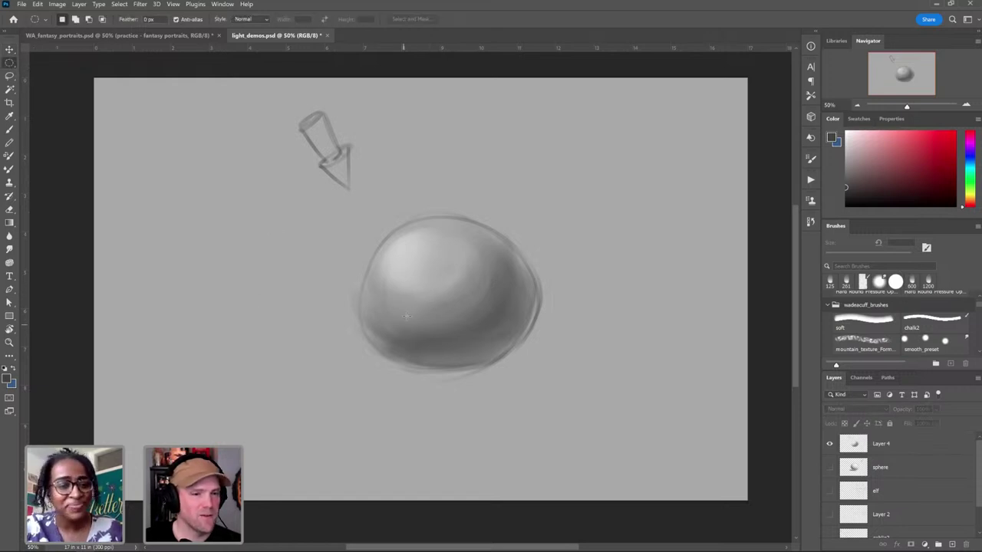
pyautogui.moveTo(440, 304); pyautogui.dragTo(562, 231)
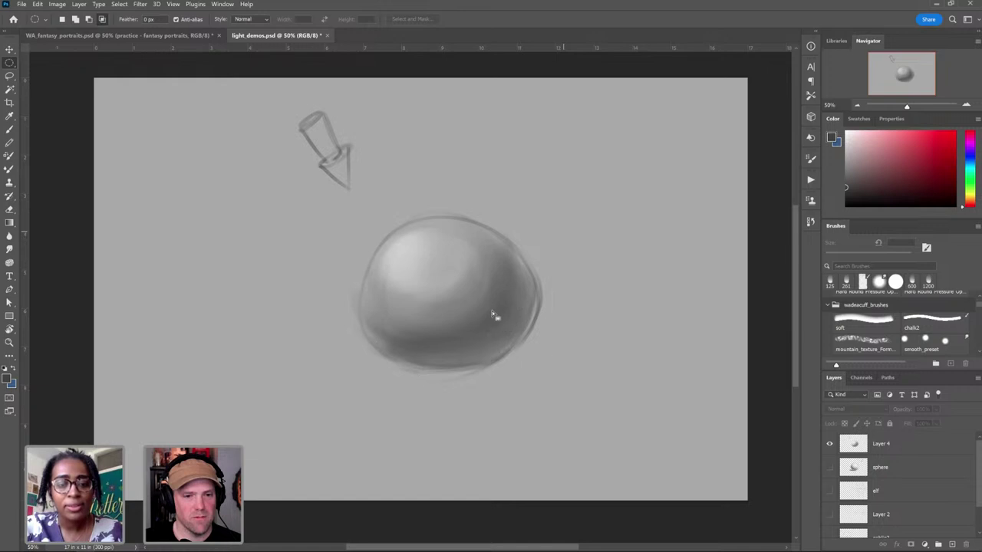
pyautogui.moveTo(496, 314); pyautogui.dragTo(498, 303)
# Step: Delete everything outside the circle on Layer 4, including the arrow and rough outline, and clear the selection
pyautogui.click(881, 444)
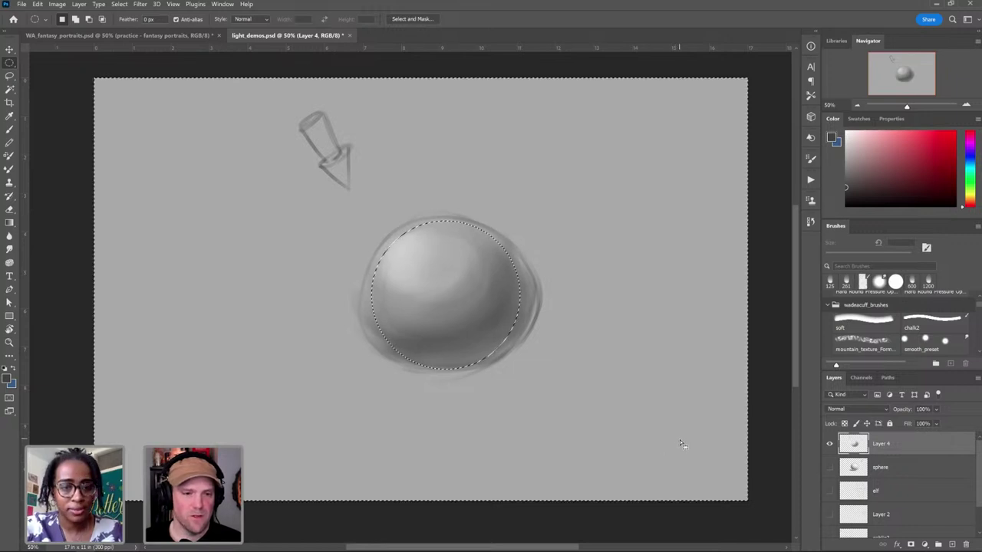
pyautogui.hotkey('ctrl', 'shift', 'i')
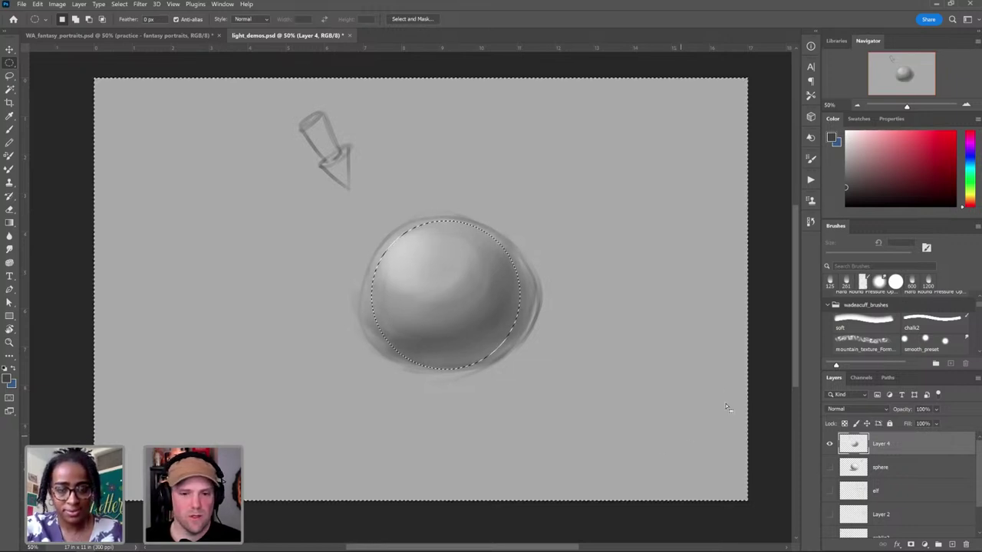
pyautogui.press('Delete')
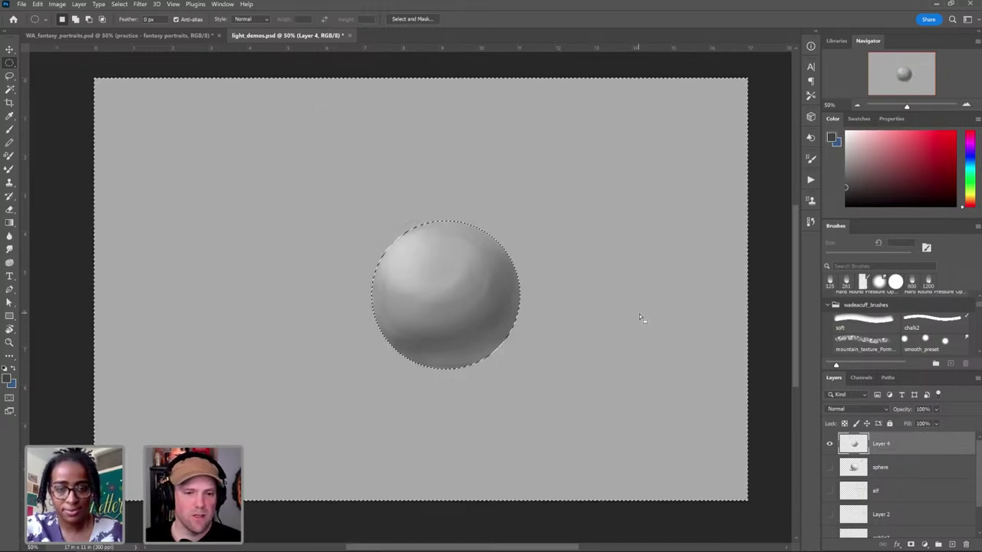
pyautogui.click(589, 301)
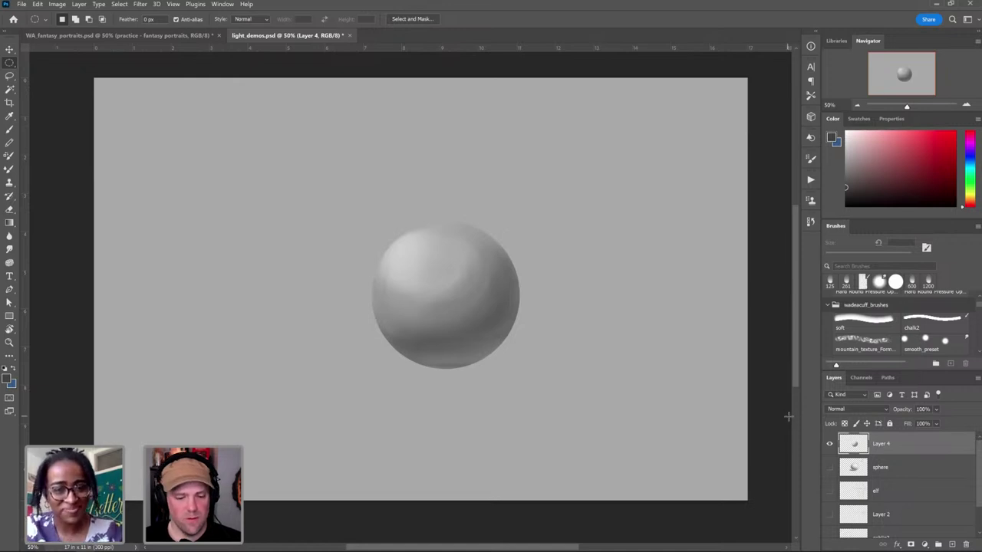
# Step: Restore the circular selection and add a new empty layer directly below Layer 4
pyautogui.hotkey('ctrl', 'shift', 'd')
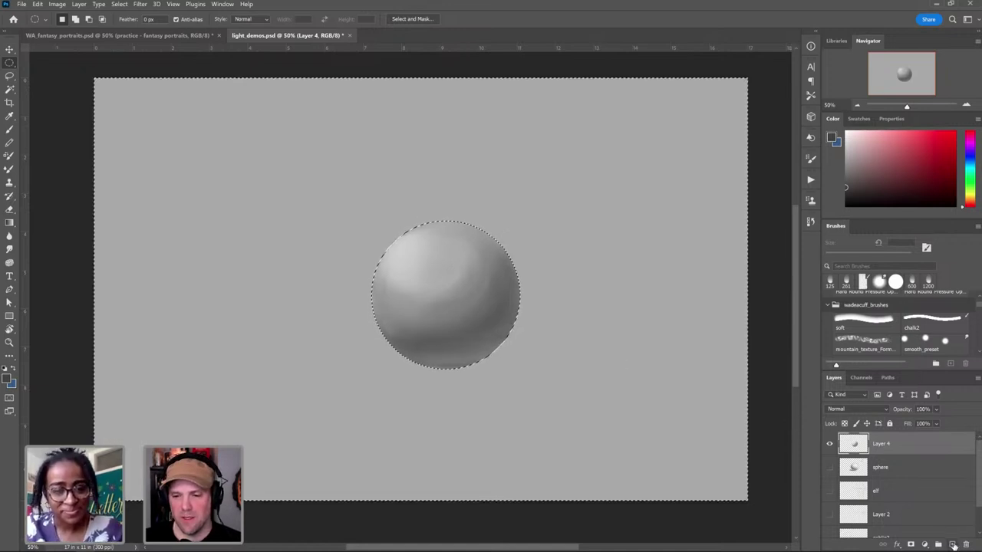
pyautogui.hotkey('ctrl', 'j')
pyautogui.moveTo(895, 477); pyautogui.dragTo(892, 479)
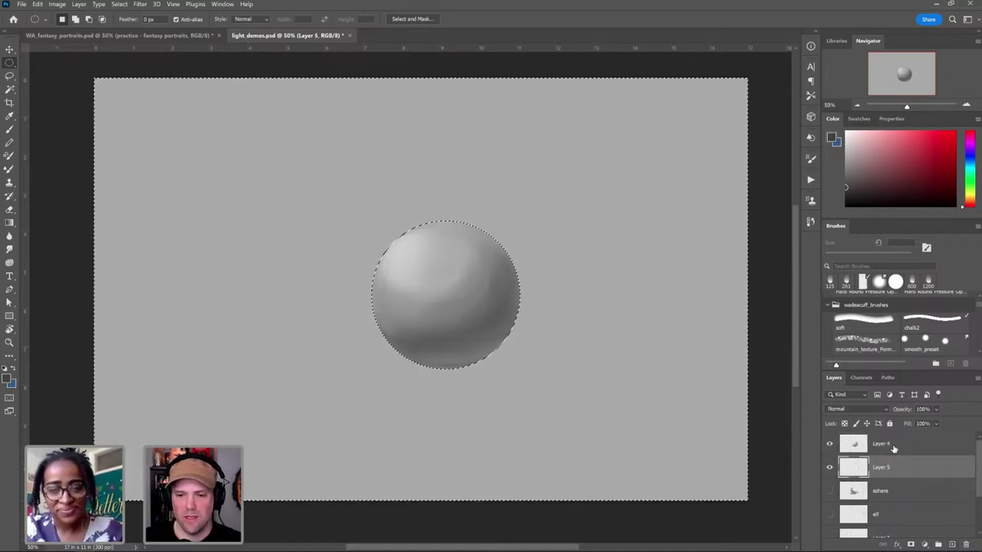
pyautogui.click(894, 449)
pyautogui.click(883, 472)
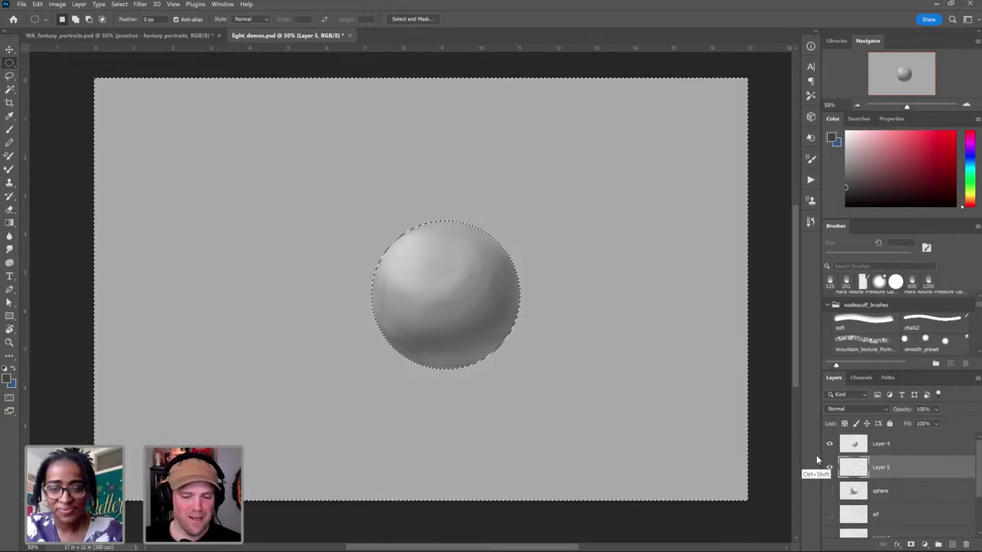
# Step: Invert the selection back to the circle and fill it on Layer 5 with solid grey #aaaaaa
pyautogui.hotkey('ctrl', 'shift', 'i')
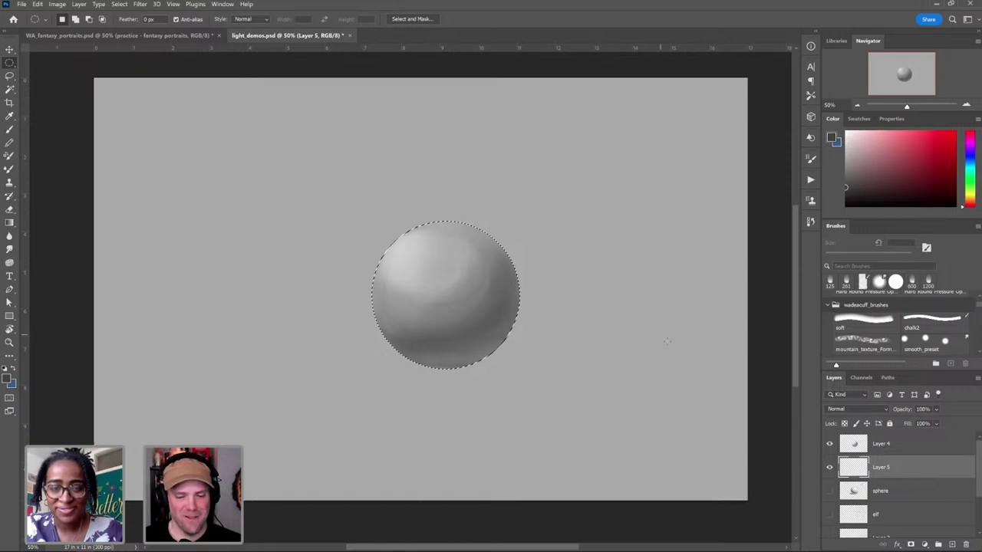
pyautogui.hotkey('shift', 'BackSpace')
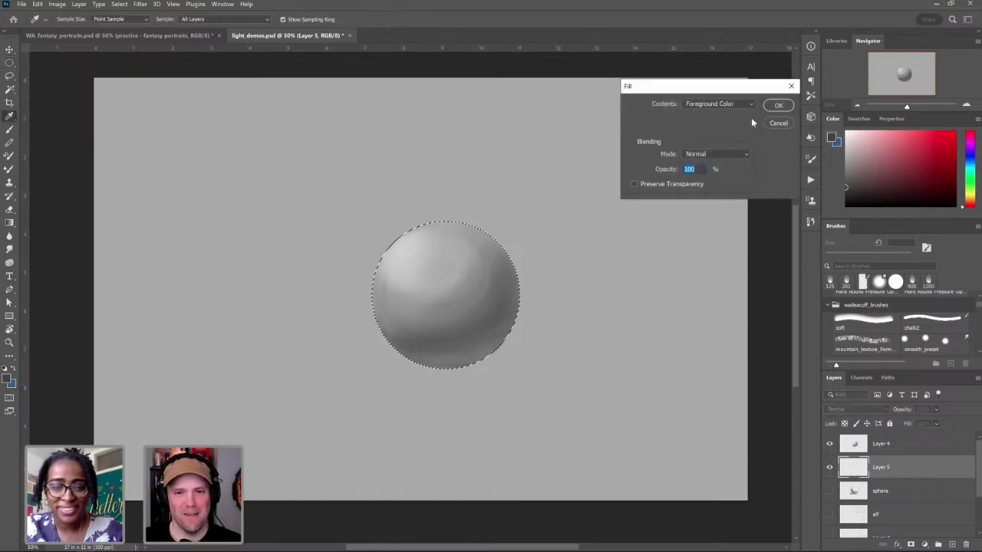
pyautogui.click(721, 103)
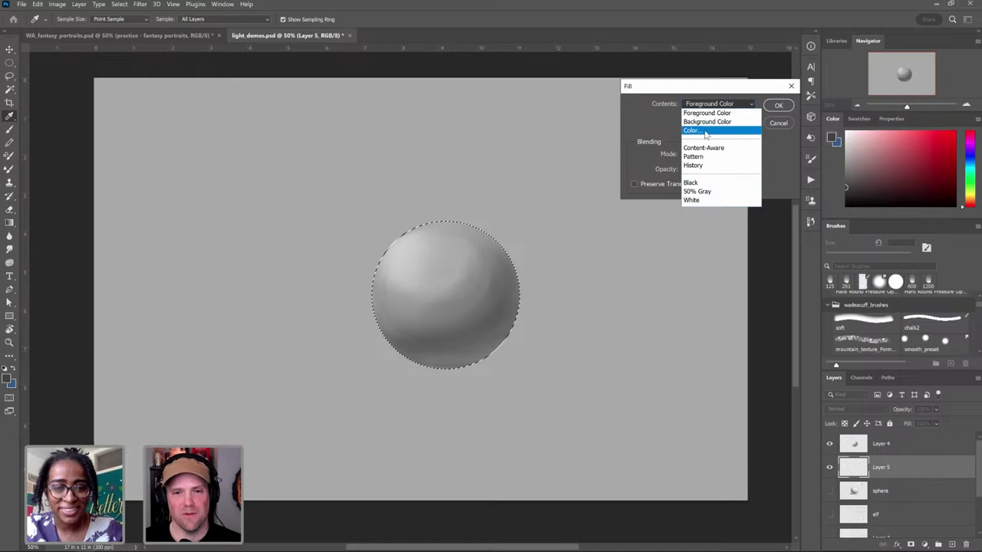
pyautogui.click(704, 134)
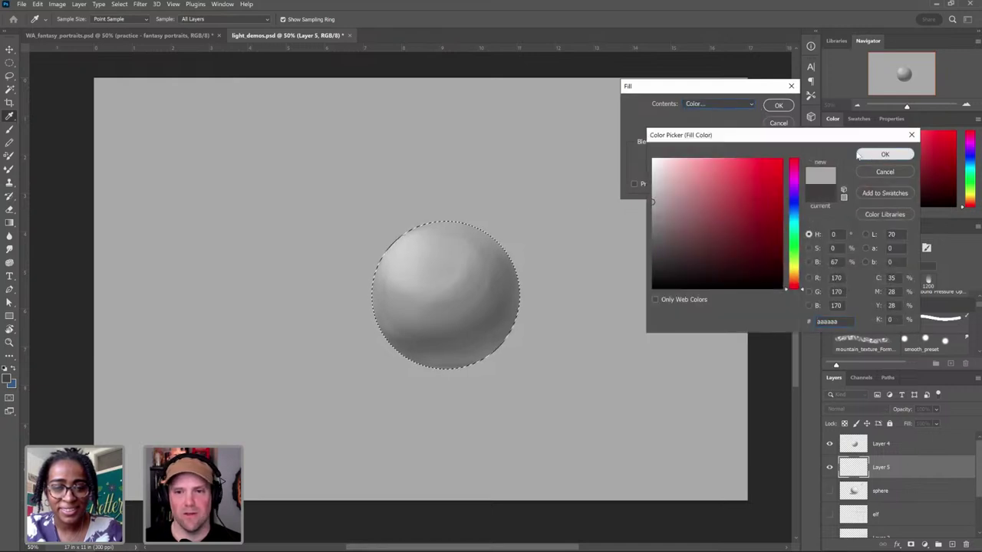
pyautogui.click(859, 155)
pyautogui.click(778, 105)
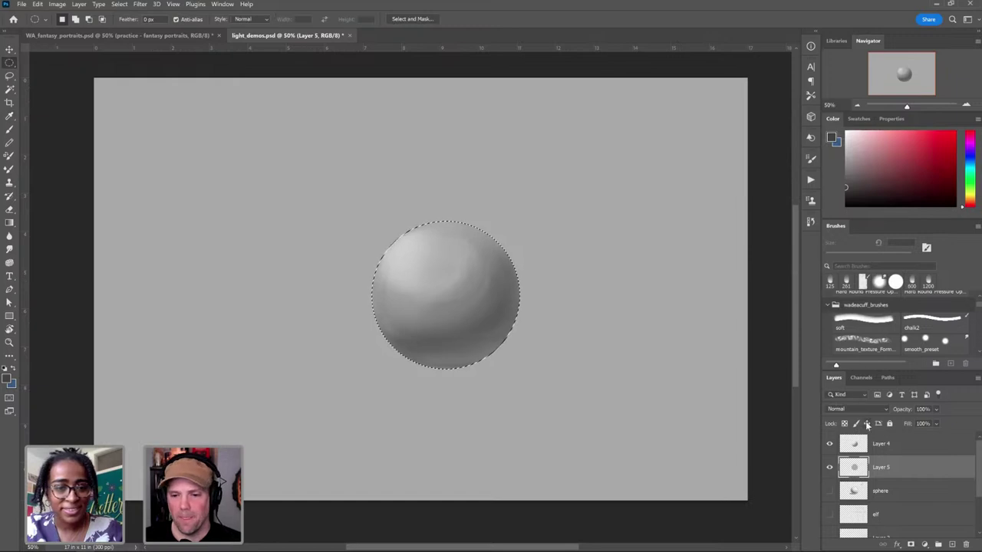
# Step: Compare the shading and grey fill by toggling their visibility, and merge Layer 4 and Layer 5 into one layer
pyautogui.keyDown('shift'); pyautogui.click(888, 445); pyautogui.keyUp('shift')
pyautogui.click(829, 467)
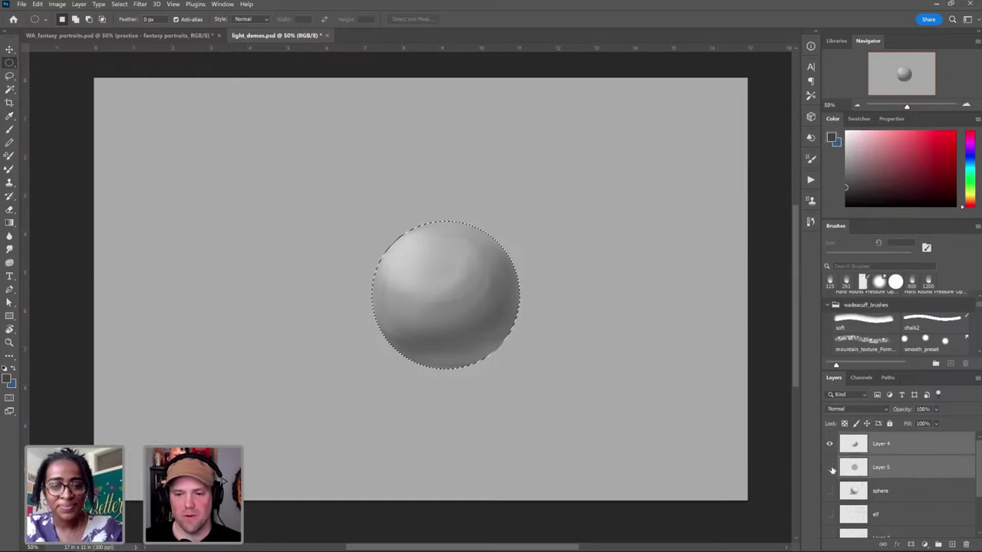
pyautogui.click(829, 443)
pyautogui.click(829, 443)
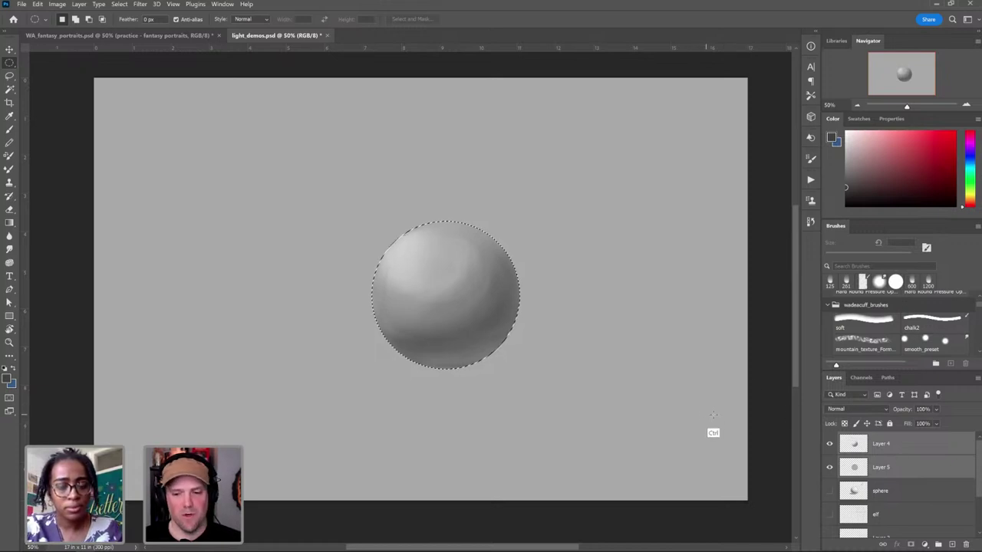
pyautogui.hotkey('ctrl', 'e')
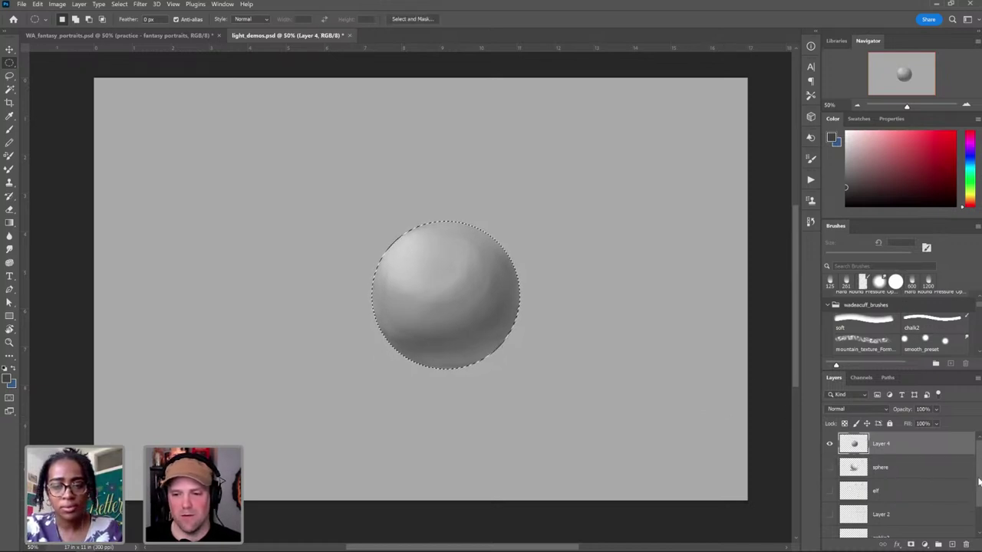
# Step: Check the merged sphere's opacity with the Background hidden, restore the Background, and add an empty layer below Layer 4
pyautogui.scroll(-2, 907, 526)
pyautogui.click(831, 528)
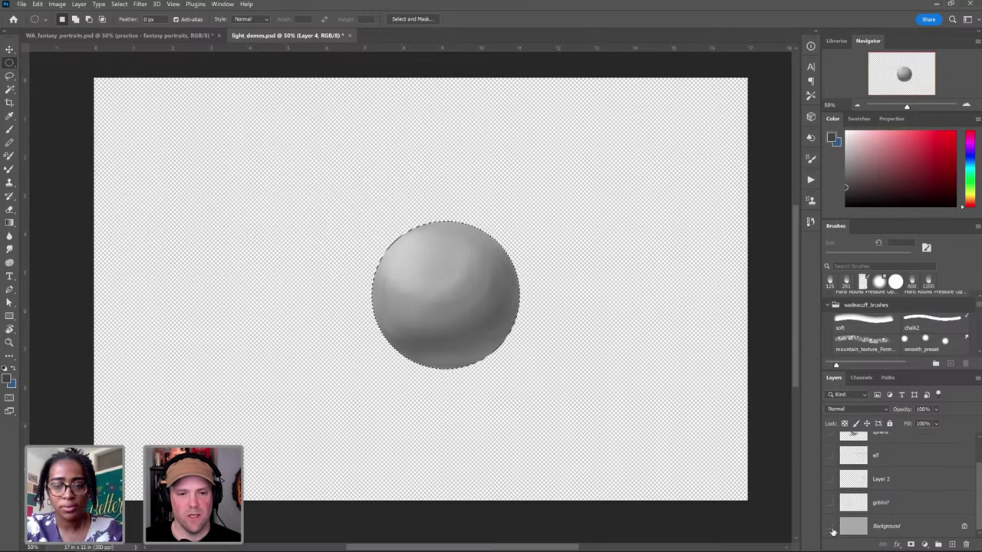
pyautogui.scroll(2, 956, 501)
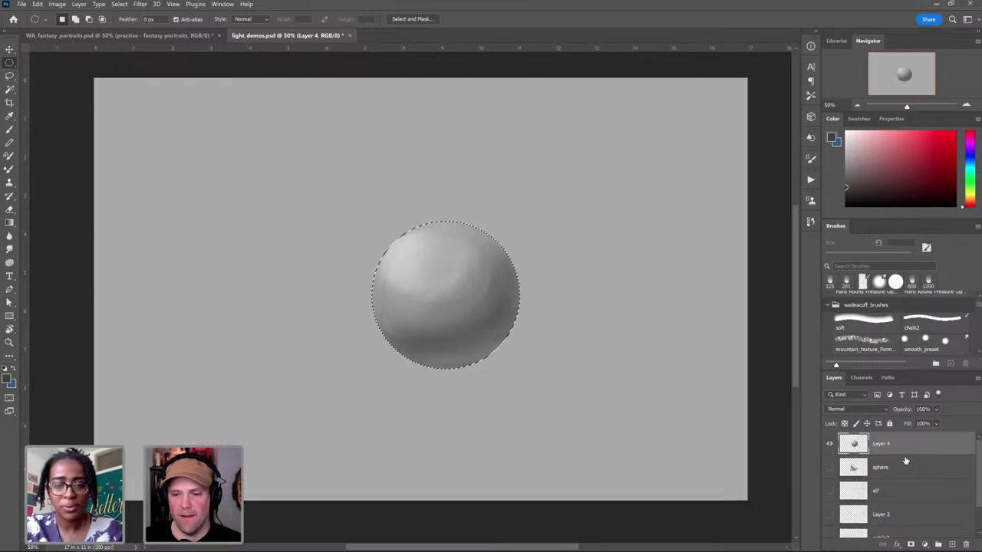
pyautogui.click(889, 470)
pyautogui.hotkey('ctrl', 'alt', 'shift', 'n')
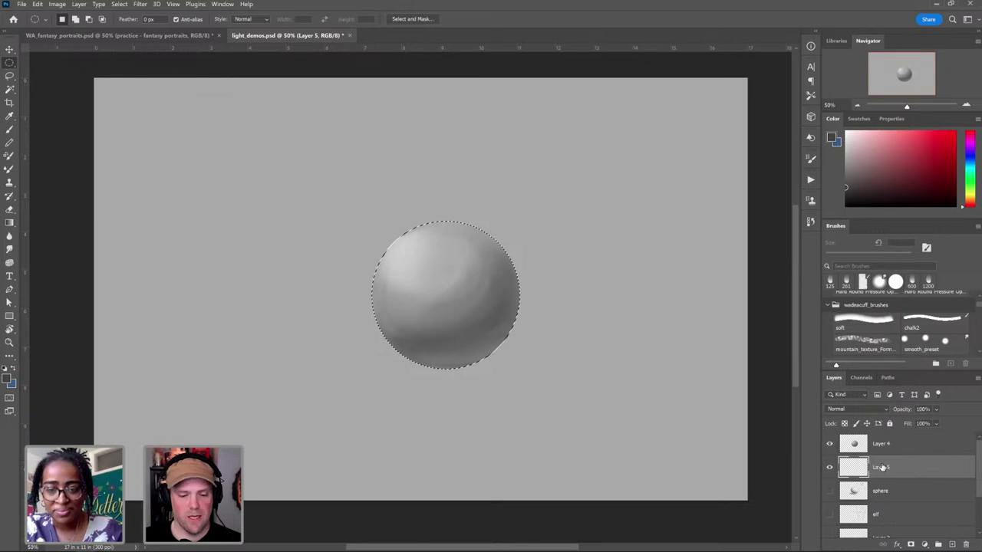
# Step: Increase the contrast of the sphere on Layer 4 using Levels with input black at 61 and input white at 232
pyautogui.click(883, 450)
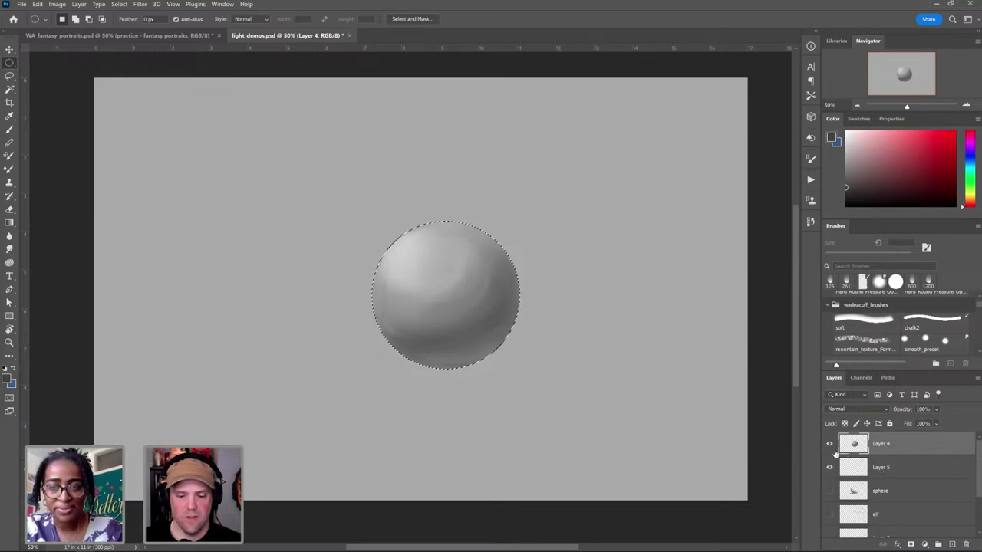
pyautogui.hotkey('ctrl', 'l')
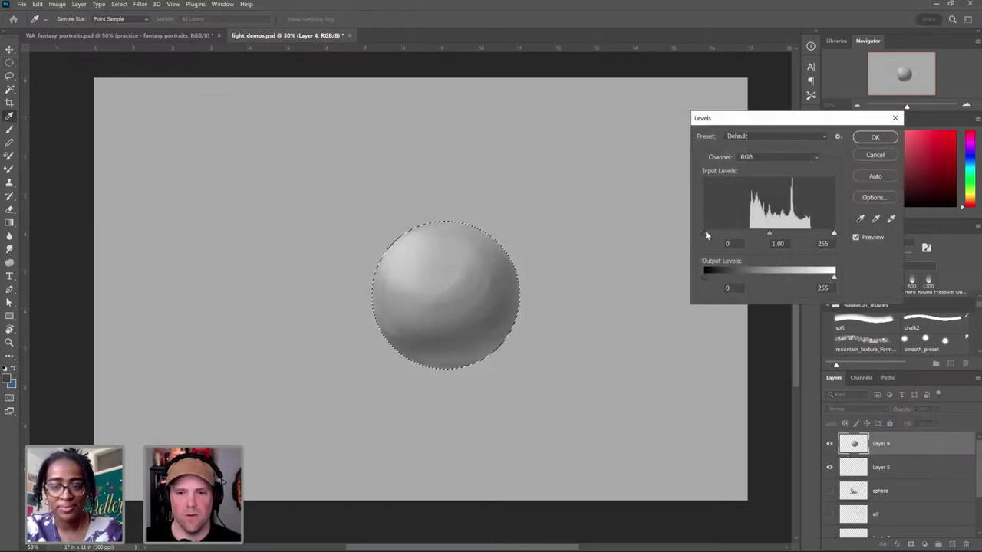
pyautogui.moveTo(705, 232); pyautogui.dragTo(736, 231)
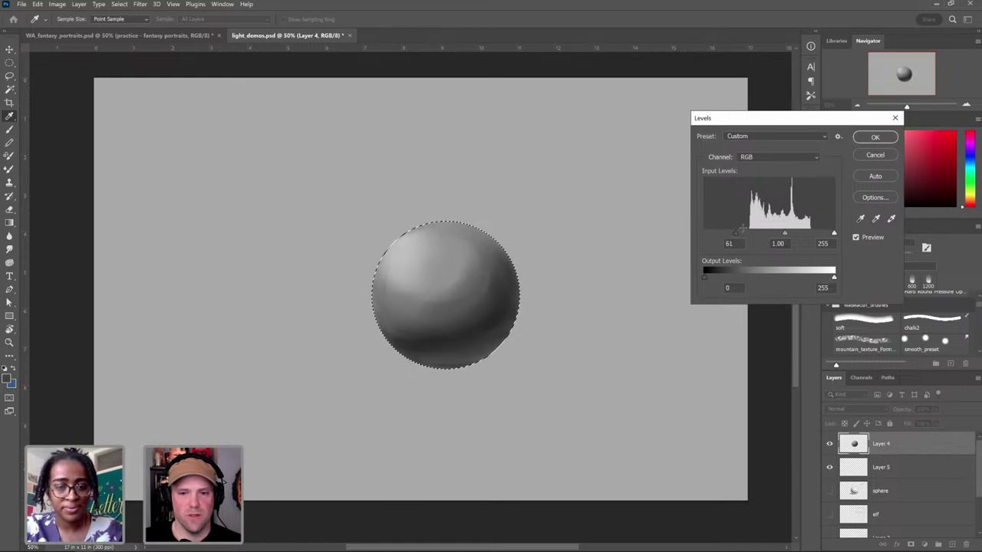
pyautogui.moveTo(833, 232); pyautogui.dragTo(822, 233)
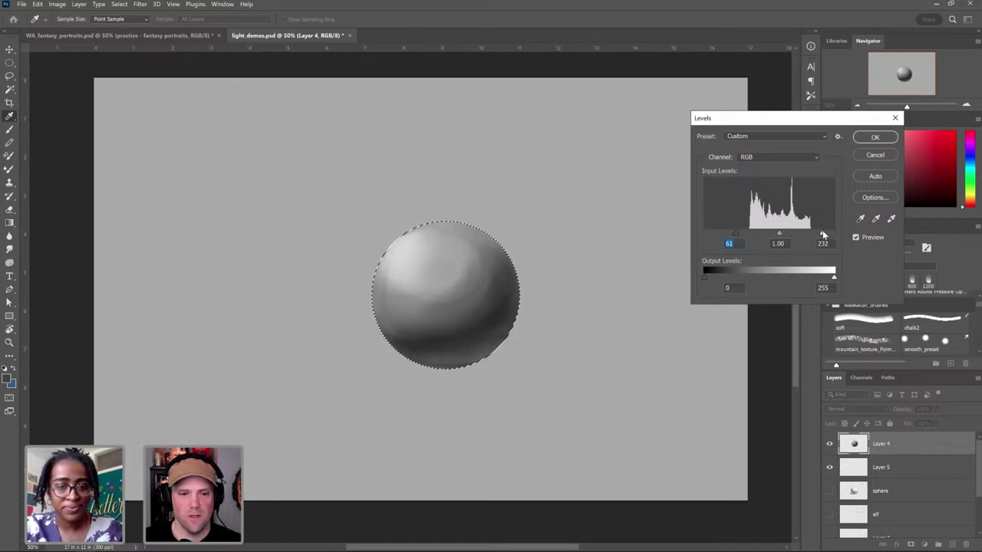
pyautogui.click(874, 136)
# Step: Try filling the circular selection on Layer 5 with a dark grey sampled from the sphere's shaded side
pyautogui.click(895, 473)
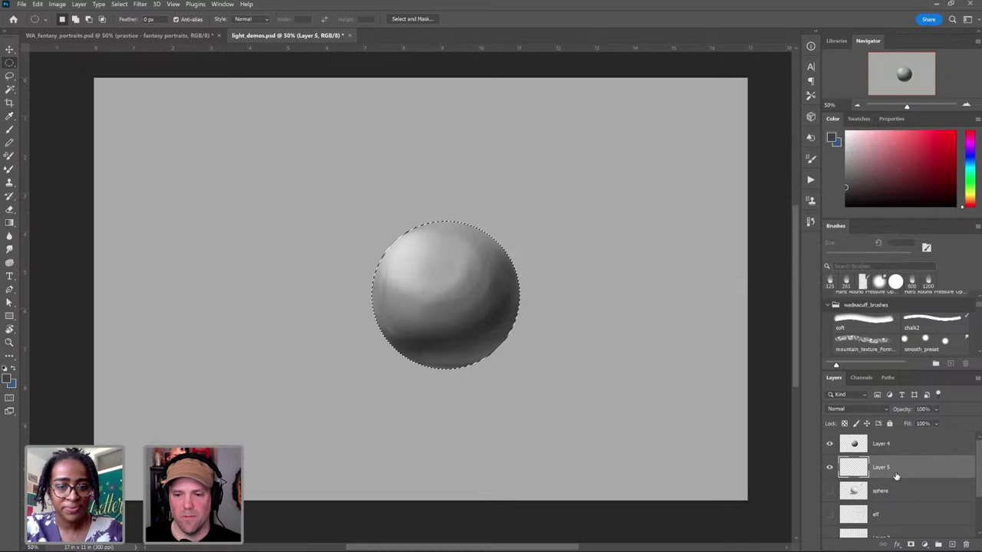
pyautogui.press('i')
pyautogui.hotkey('shift', 'BackSpace')
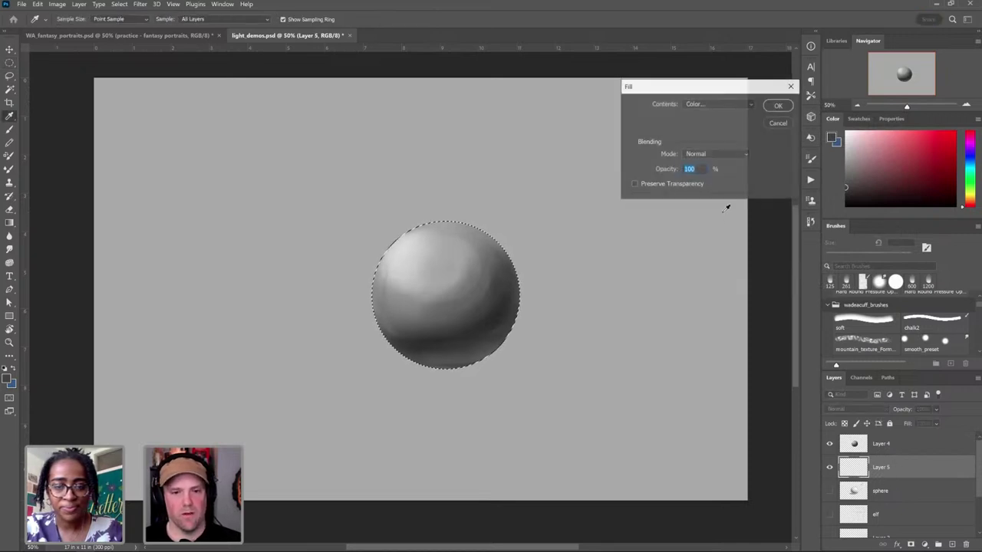
pyautogui.click(743, 106)
pyautogui.click(710, 134)
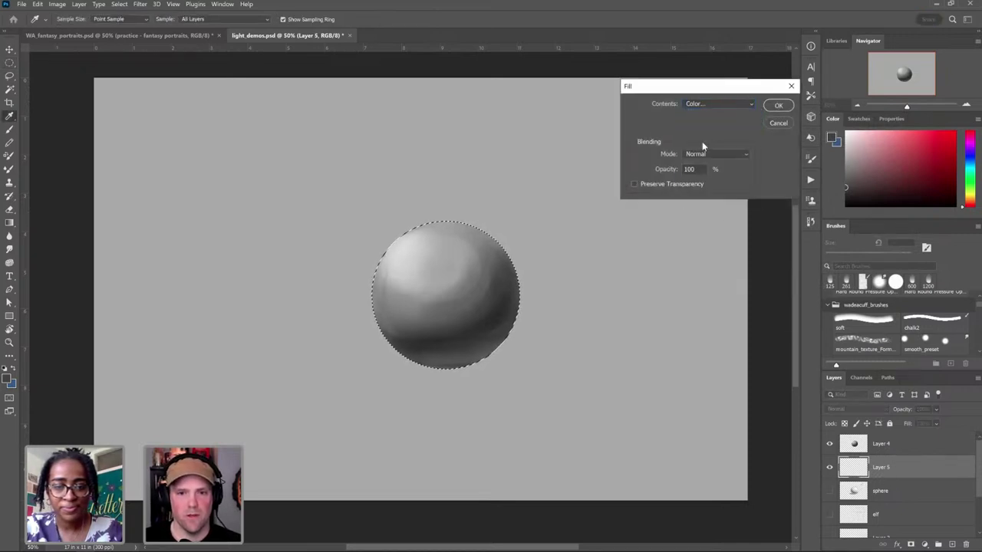
pyautogui.click(674, 242)
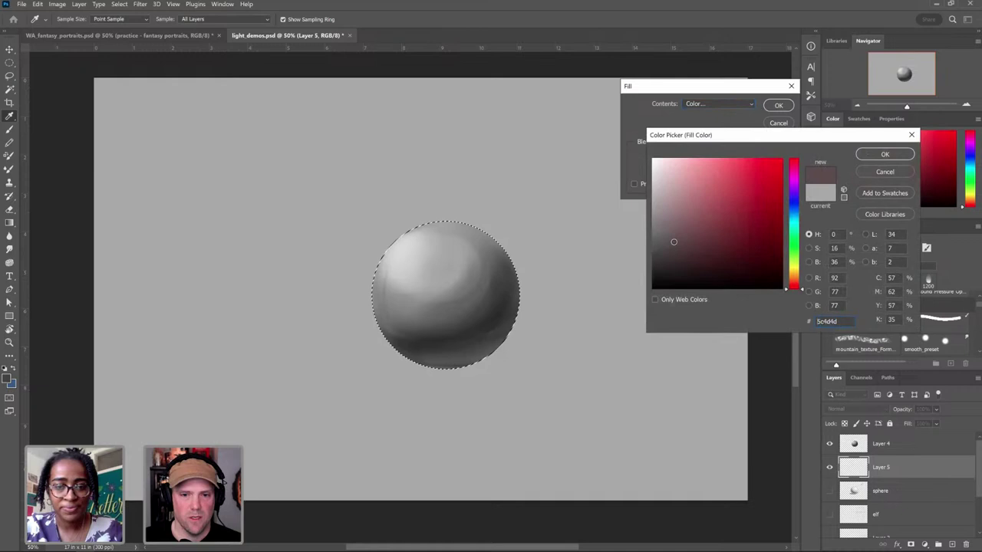
pyautogui.click(495, 272)
pyautogui.click(884, 154)
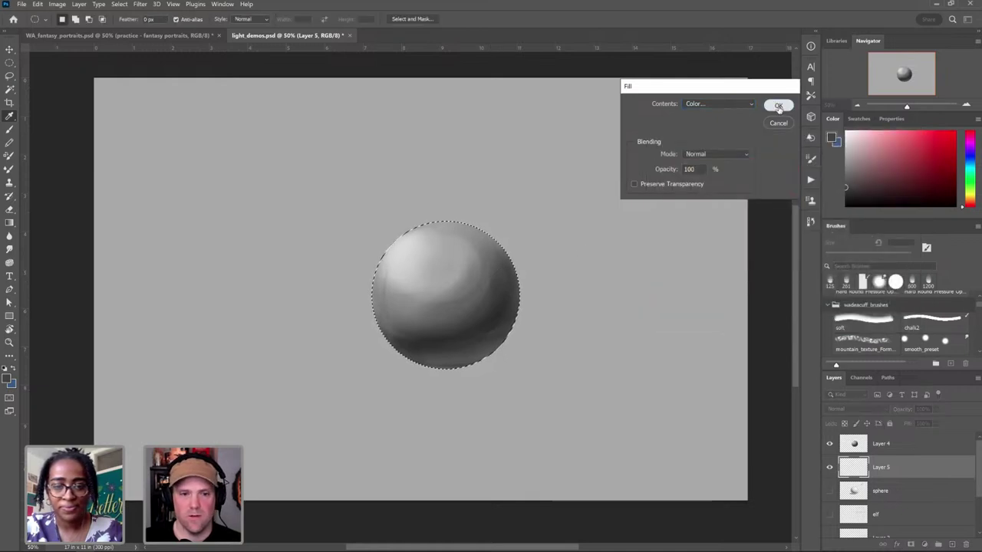
pyautogui.click(776, 106)
pyautogui.hotkey('ctrl', 'z')
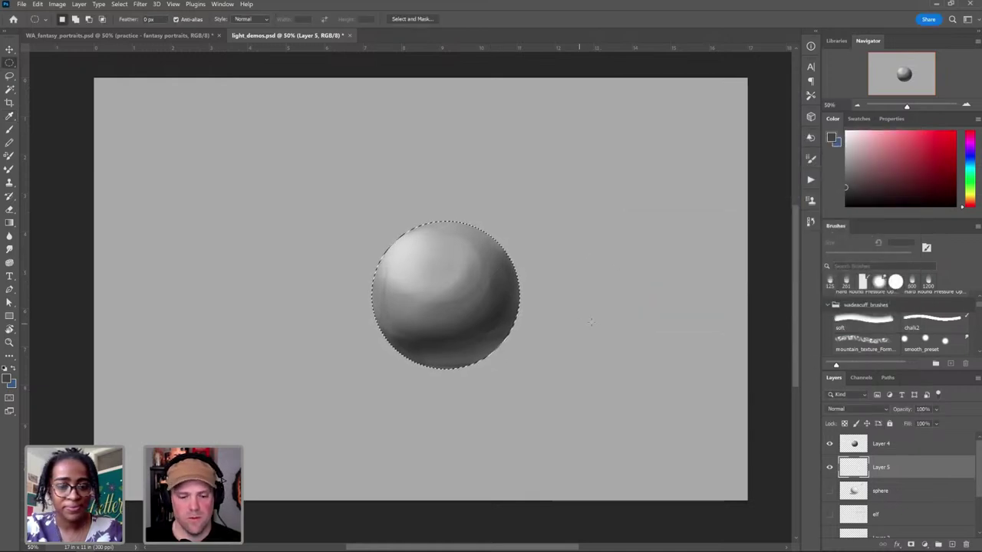
# Step: Clear the circular selection and fill the whole of Layer 5 with a dark grey colour at 100% opacity in Normal mode
pyautogui.hotkey('ctrl', 'd')
pyautogui.hotkey('shift', 'BackSpace')
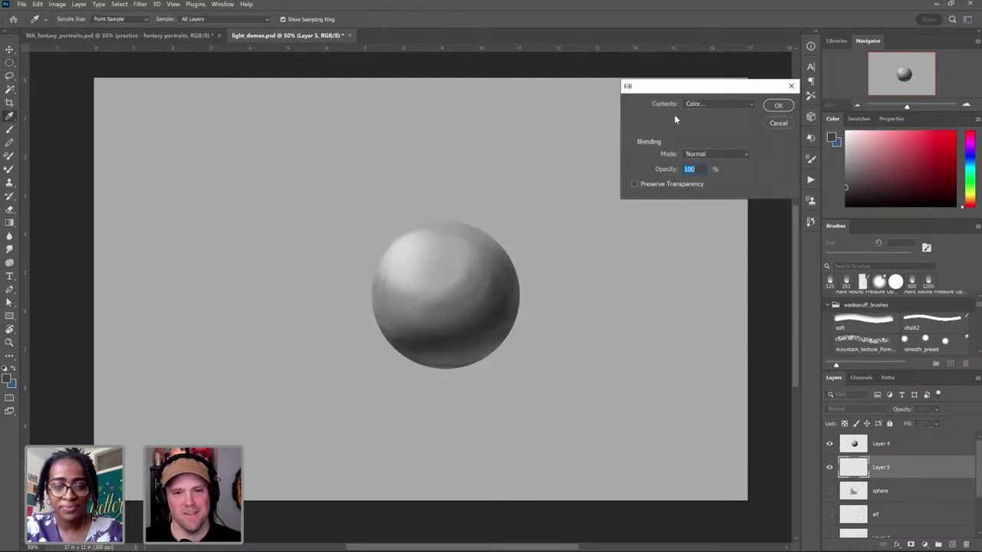
pyautogui.click(746, 106)
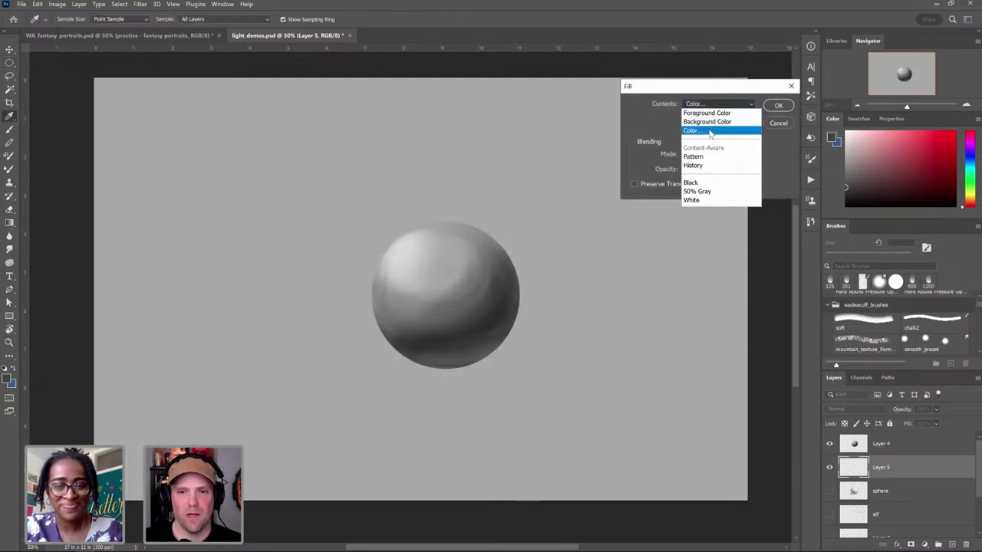
pyautogui.click(715, 132)
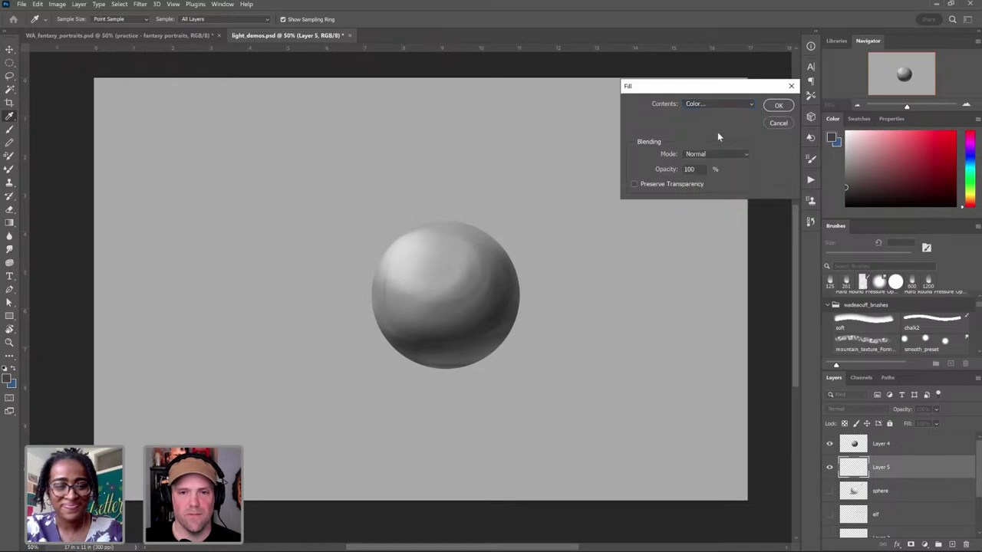
pyautogui.click(884, 155)
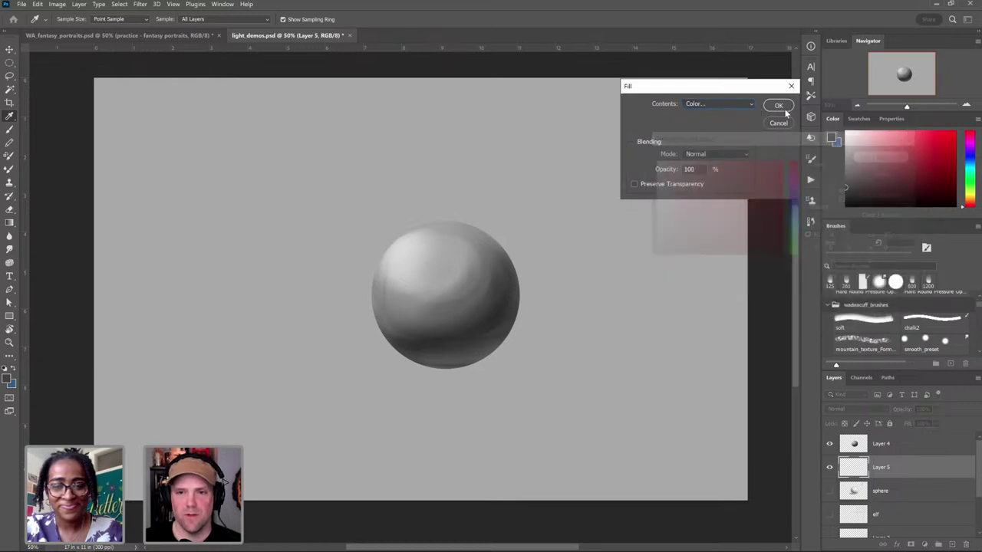
pyautogui.press('Return')
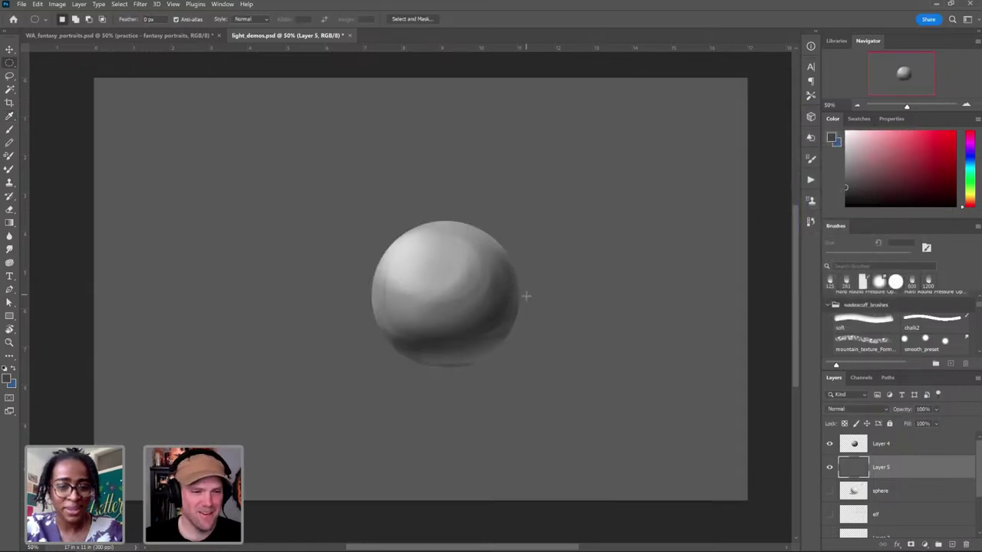
# Step: Blend the sphere's midtones and shadow transition on Layer 4 with the smooth_preset smudge brush
pyautogui.press('z')
pyautogui.click(550, 280)
pyautogui.moveTo(537, 291); pyautogui.dragTo(628, 278)
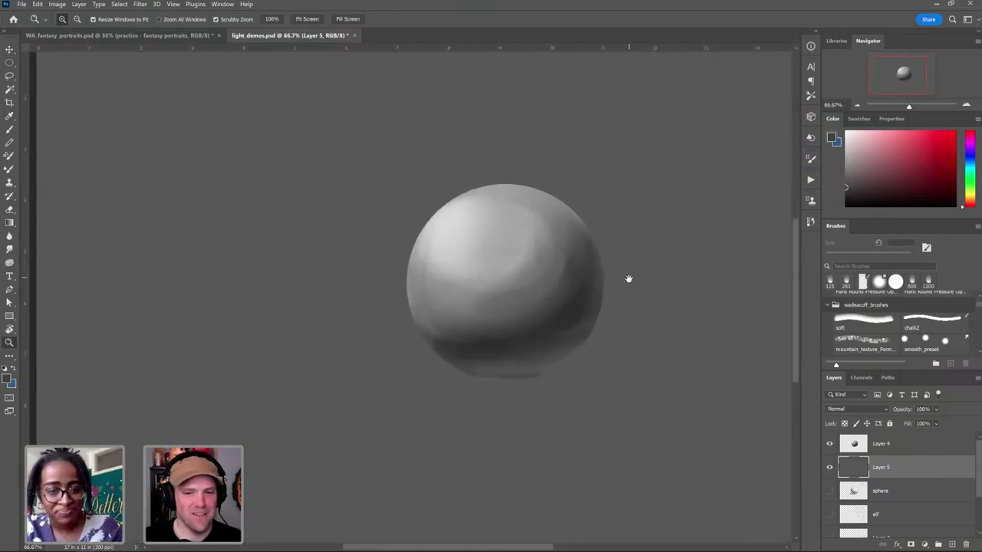
pyautogui.click(934, 342)
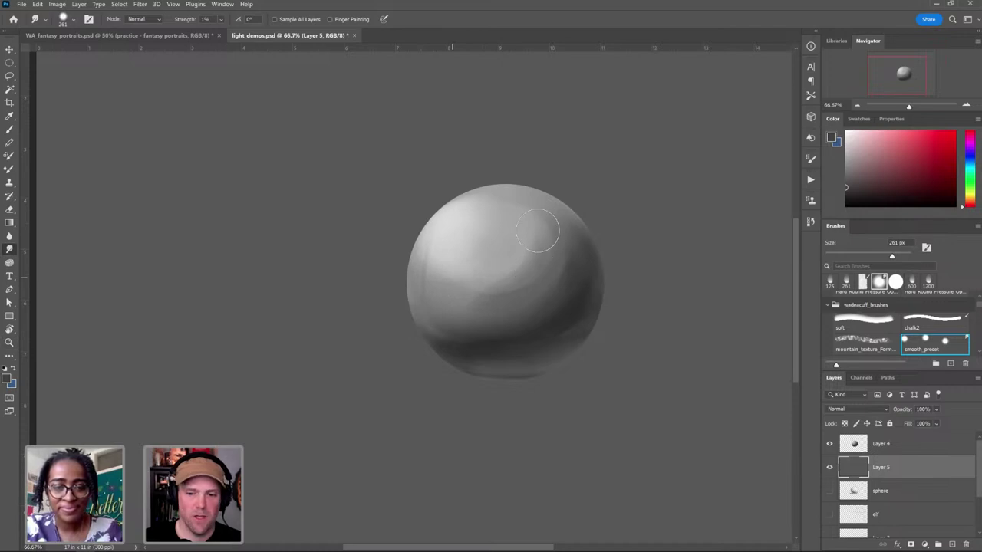
pyautogui.click(871, 446)
pyautogui.moveTo(461, 289)
pyautogui.mouseDown()
pyautogui.moveTo(486, 295)
pyautogui.moveTo(527, 284)
pyautogui.mouseUp()
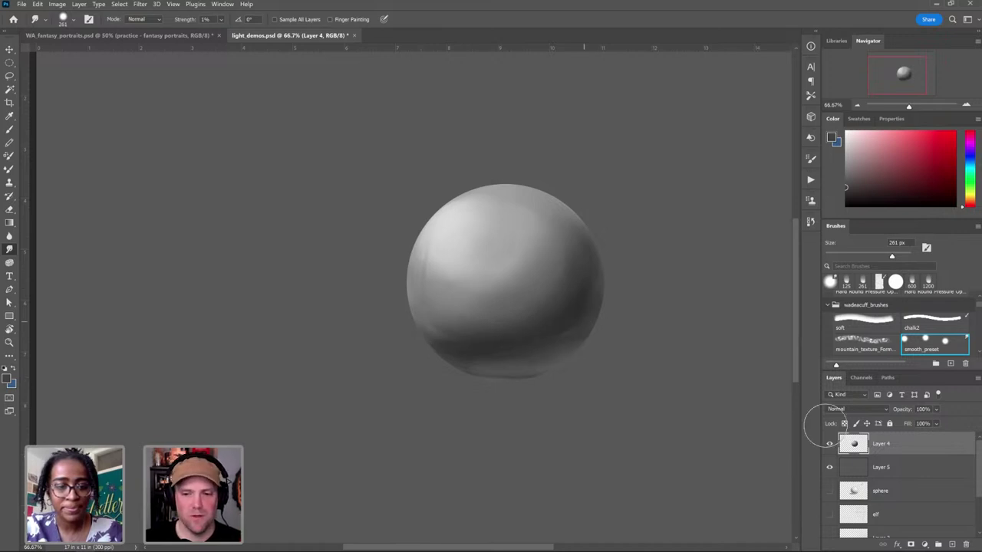
# Step: Mask Layer 4 to the sphere's outline from the layer's own transparency, and make the layer's image active for painting
pyautogui.click(911, 545)
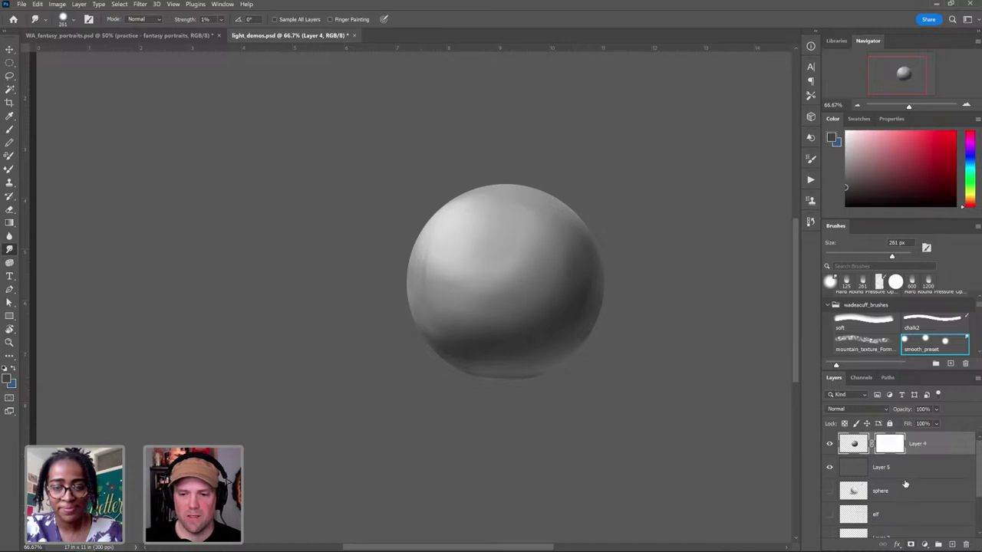
pyautogui.hotkey('ctrl', 'z')
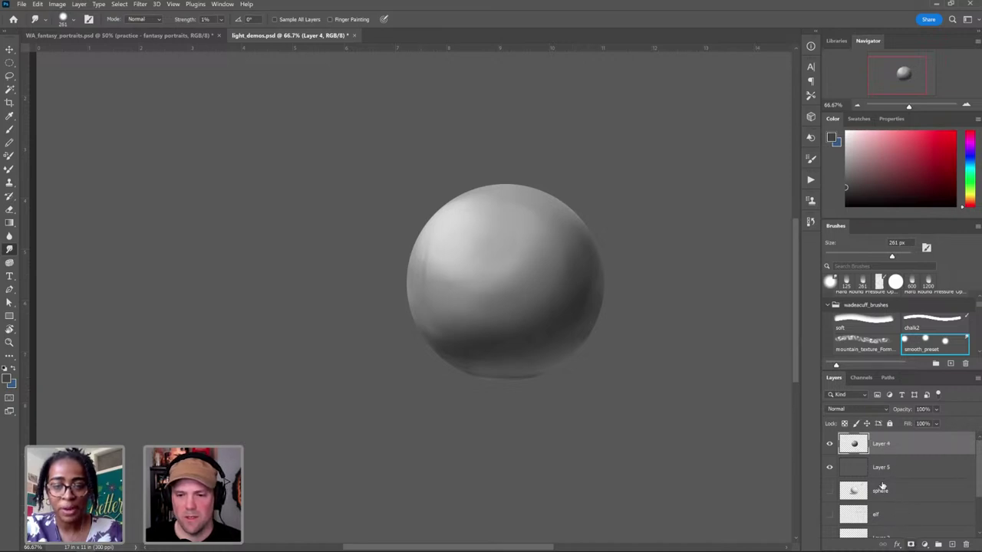
pyautogui.keyDown('ctrl'); pyautogui.click(856, 446); pyautogui.keyUp('ctrl')
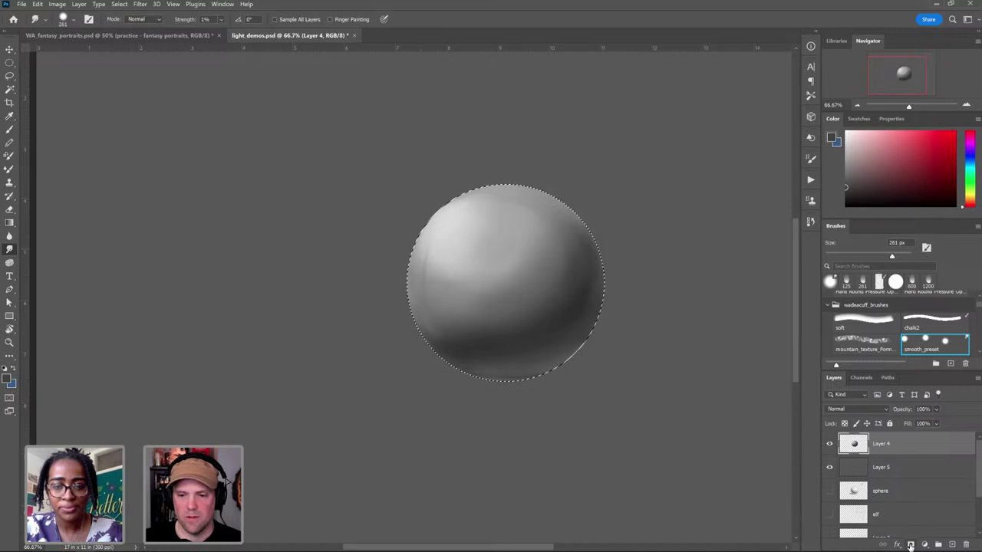
pyautogui.click(910, 545)
pyautogui.click(856, 443)
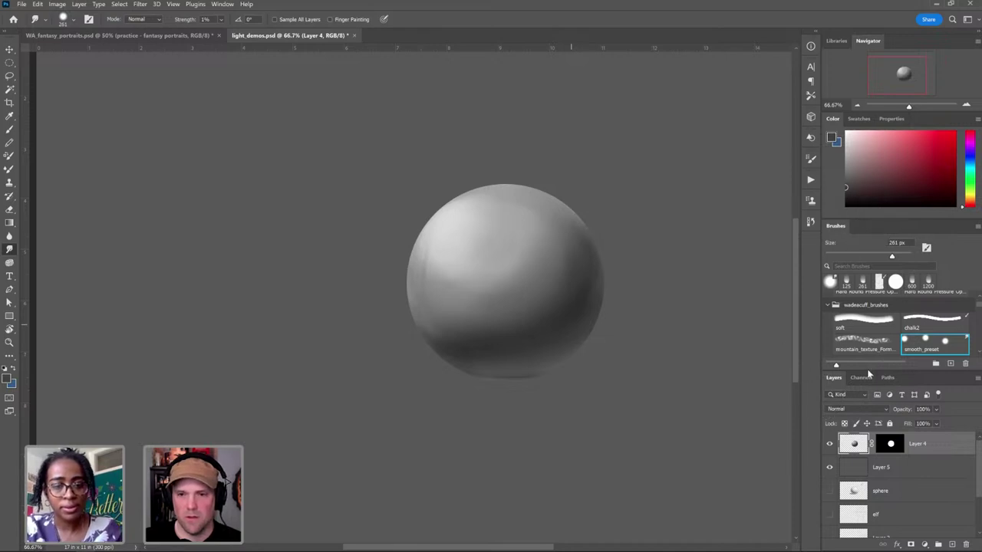
# Step: Try painting the sphere's shaded lower-right side with the chalk2 brush in a sampled dark grey
pyautogui.press('b')
pyautogui.click(863, 319)
pyautogui.click(920, 322)
pyautogui.keyDown('alt'); pyautogui.click(535, 298); pyautogui.keyUp('alt')
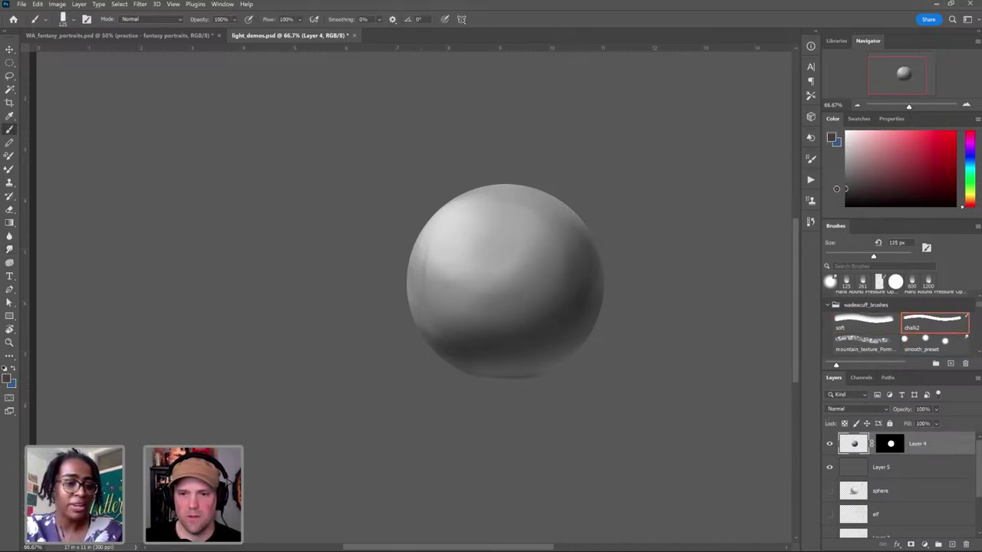
pyautogui.moveTo(536, 270); pyautogui.dragTo(555, 291)
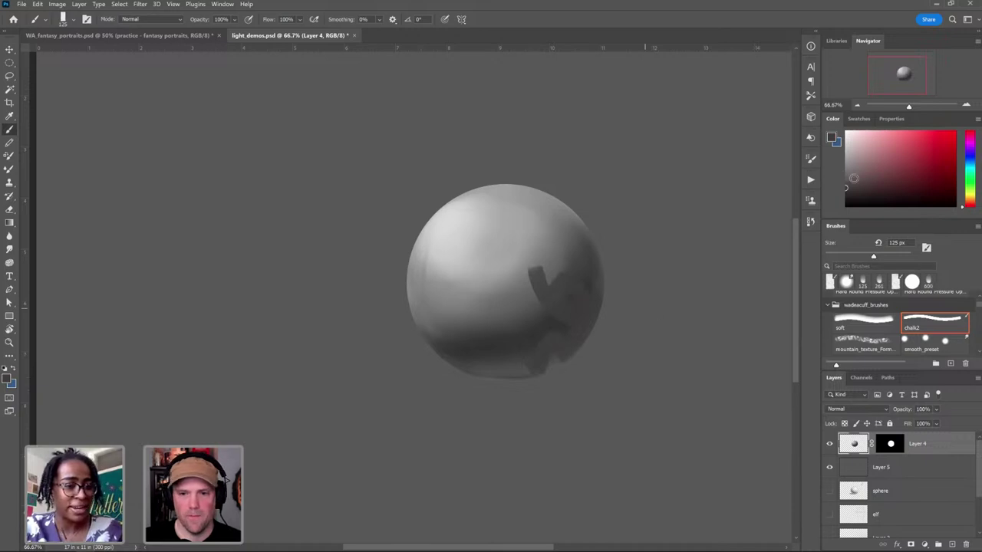
pyautogui.hotkey('ctrl', 'z')
# Step: Paint dark grey into the sphere's lower-right shadow with the soft brush at 250 px and smudge its bottom edge smooth with smooth_preset
pyautogui.click(866, 322)
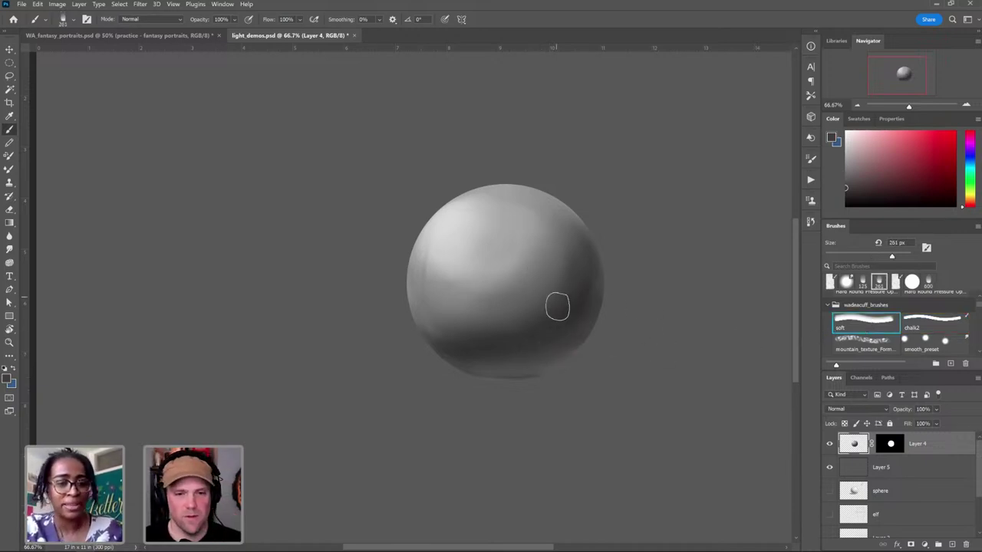
pyautogui.press('[')
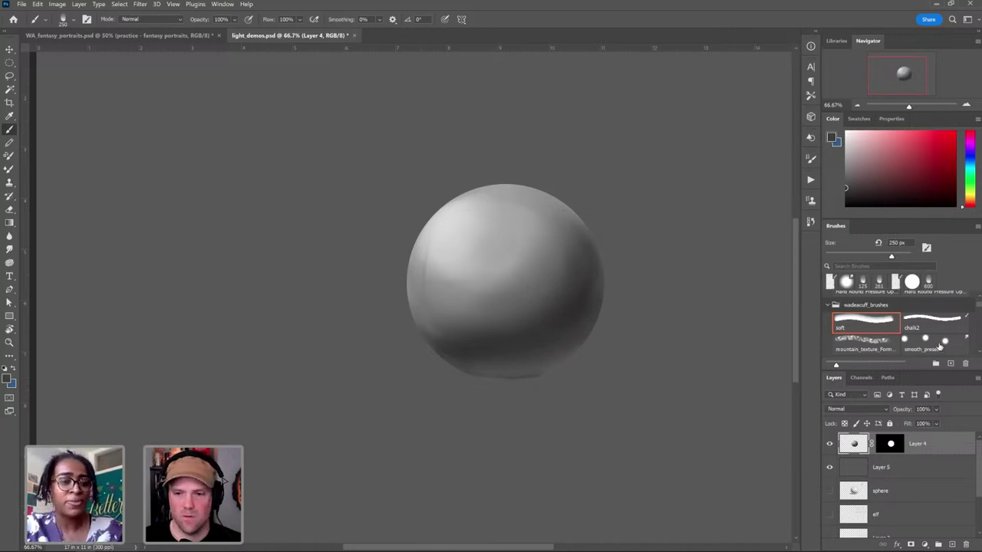
pyautogui.press('r')
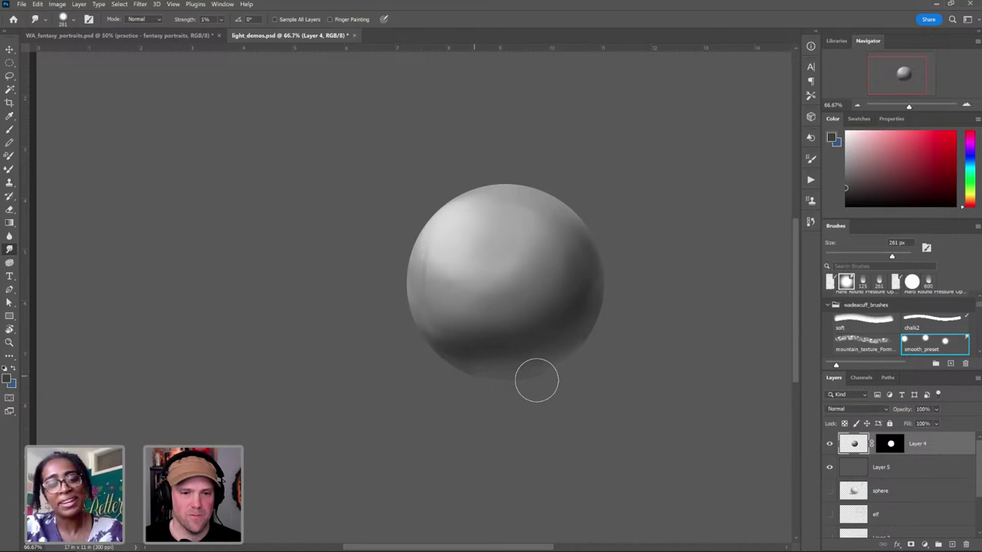
# Step: Fill out the sphere's bottom edge with a sampled dark grey using the soft brush at up to 600 px, and reduce the brush to 175 px
pyautogui.click(868, 326)
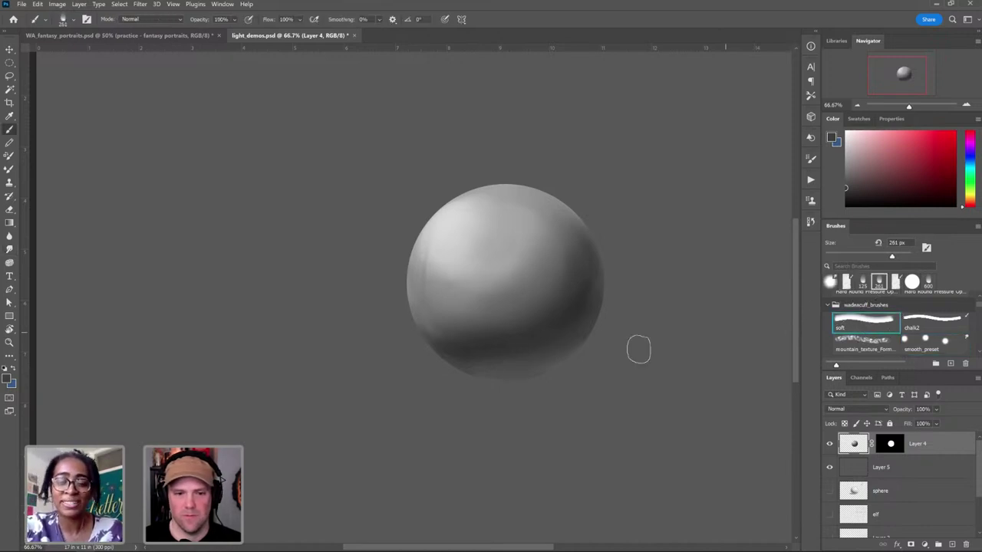
pyautogui.keyDown('alt'); pyautogui.click(474, 343); pyautogui.keyUp('alt')
pyautogui.press(']')
pyautogui.press(']')
pyautogui.press(']')
pyautogui.press(']')
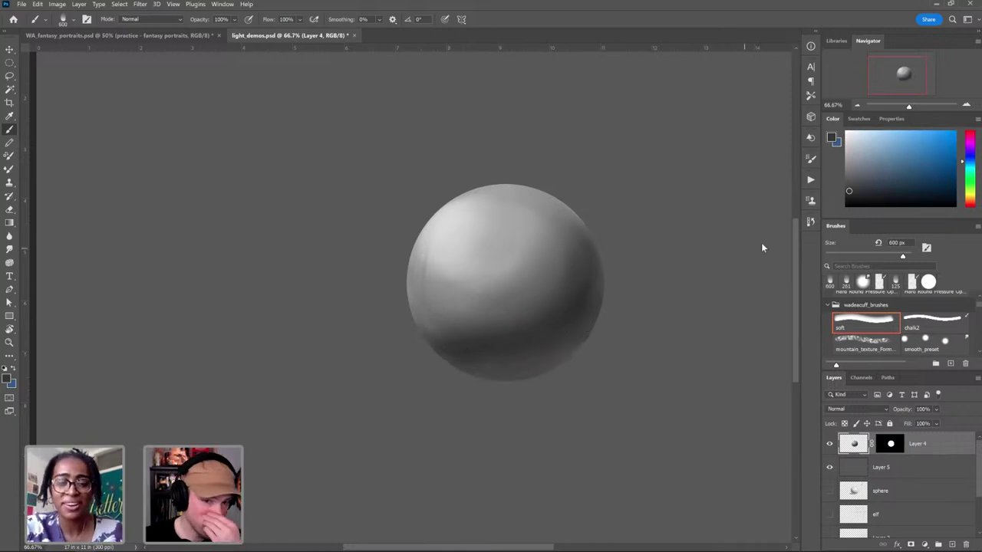
pyautogui.press('[')
pyautogui.press('[')
pyautogui.press('[')
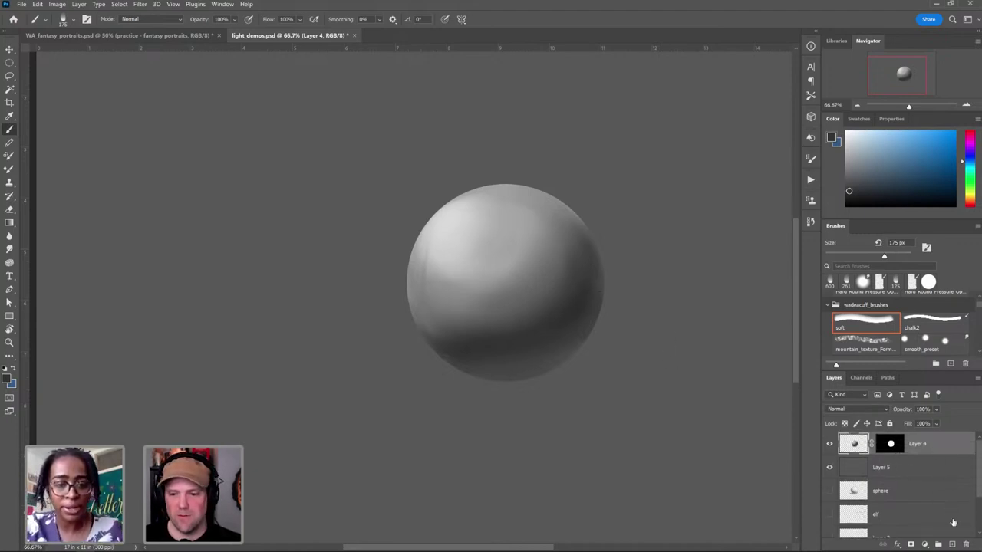
# Step: Add a layer above Layer 4 and sketch a light-direction arrow at the sphere's upper left using the chalk2 brush at 40 px
pyautogui.click(951, 544)
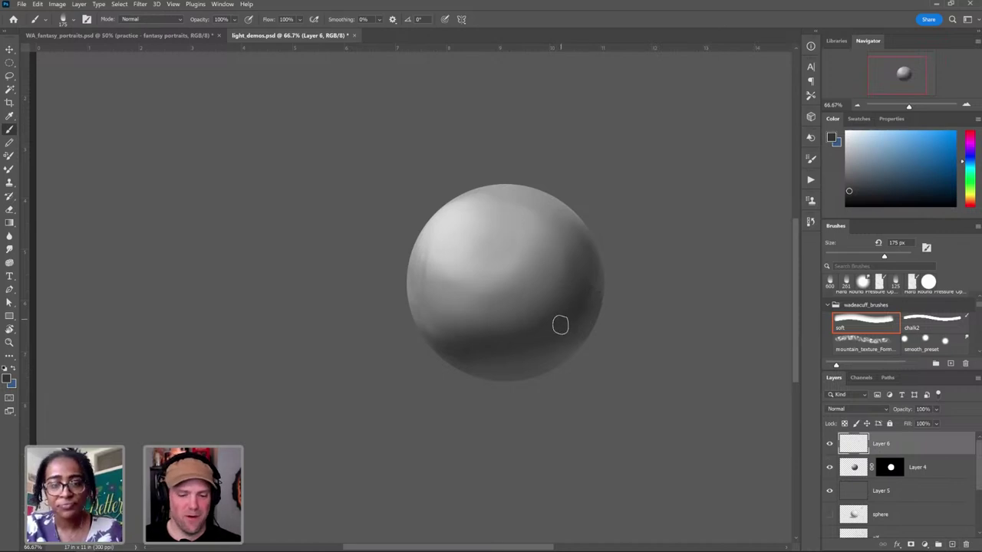
pyautogui.click(945, 328)
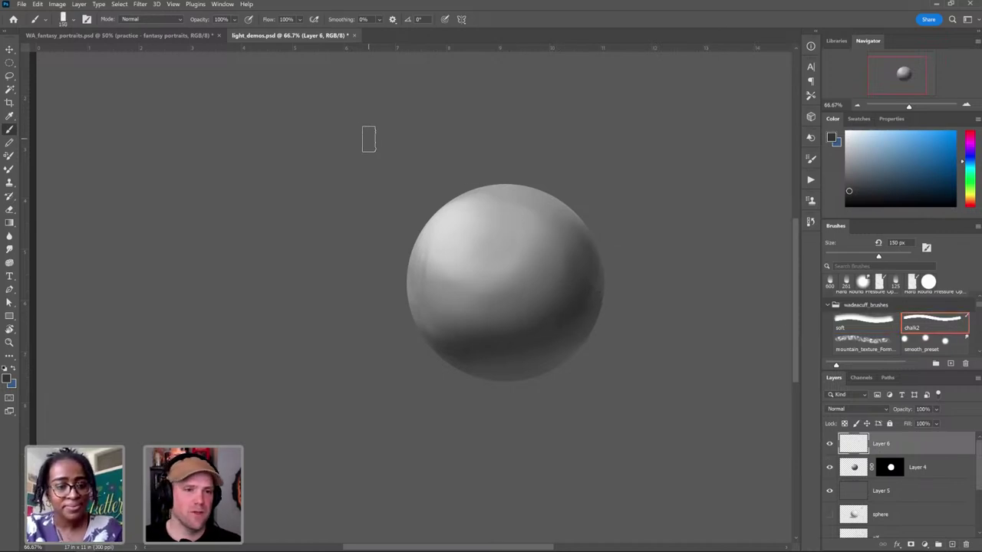
pyautogui.press('[')
pyautogui.press('[')
pyautogui.press('[')
pyautogui.press('[')
pyautogui.press('[')
pyautogui.press('[')
pyautogui.moveTo(381, 108)
pyautogui.mouseDown()
pyautogui.moveTo(359, 125)
pyautogui.moveTo(404, 141)
pyautogui.moveTo(390, 110)
pyautogui.moveTo(399, 138)
pyautogui.moveTo(357, 127)
pyautogui.moveTo(380, 135)
pyautogui.moveTo(348, 109)
pyautogui.mouseUp()
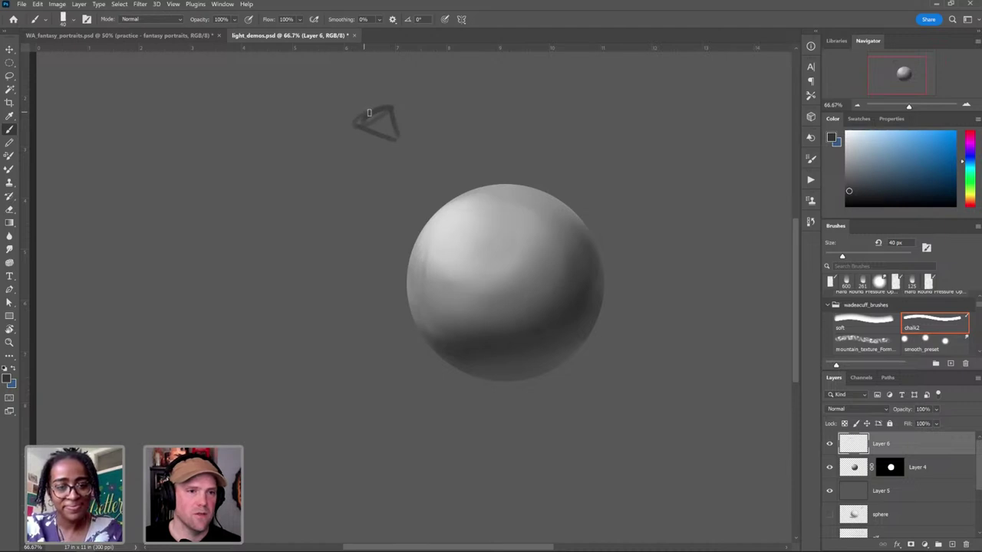
pyautogui.moveTo(333, 86); pyautogui.dragTo(371, 115)
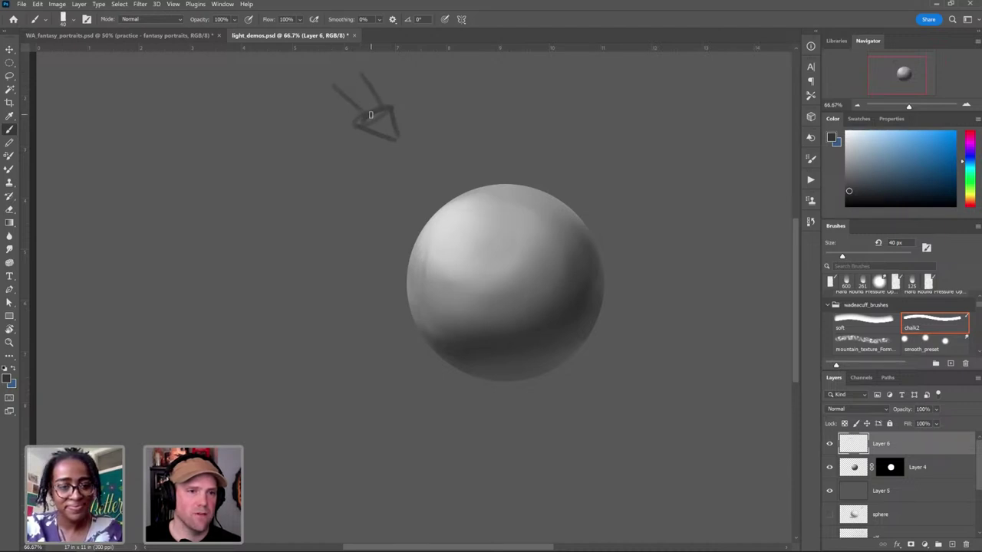
pyautogui.moveTo(333, 79); pyautogui.dragTo(363, 74)
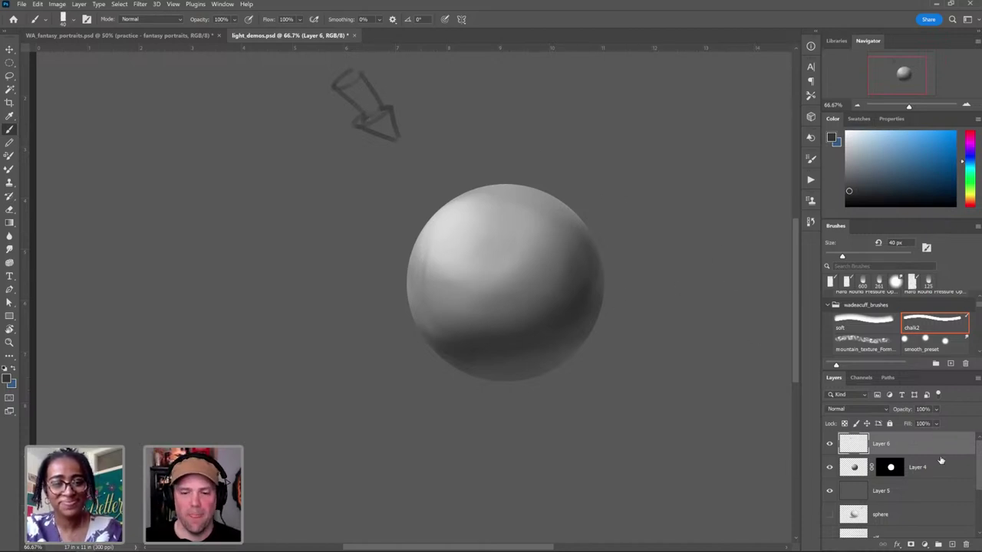
# Step: Paint a small light dab on the sphere's upper-right area with the soft brush at 125 px, using a grey sampled from the highlight
pyautogui.press('z')
pyautogui.click(550, 299)
pyautogui.moveTo(559, 289); pyautogui.dragTo(563, 310)
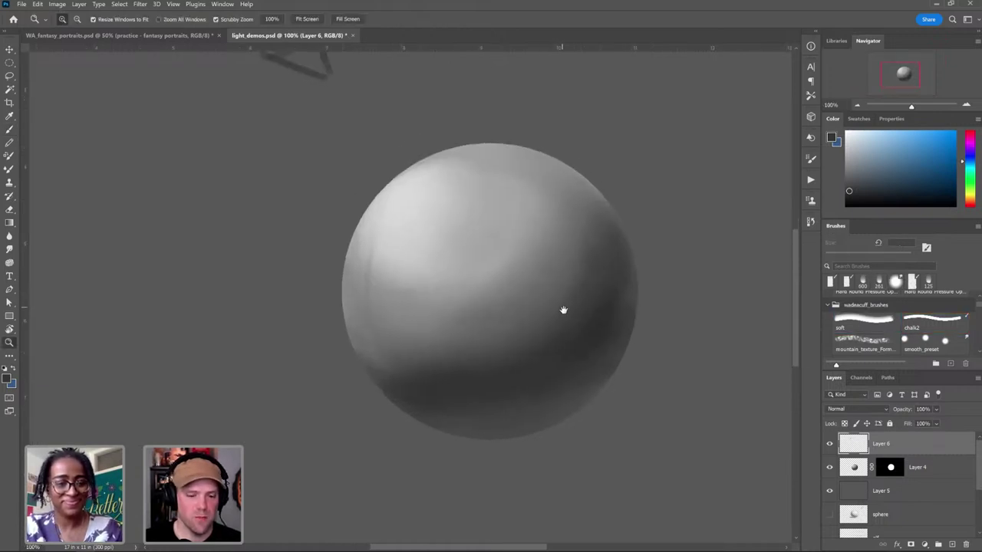
pyautogui.press('b')
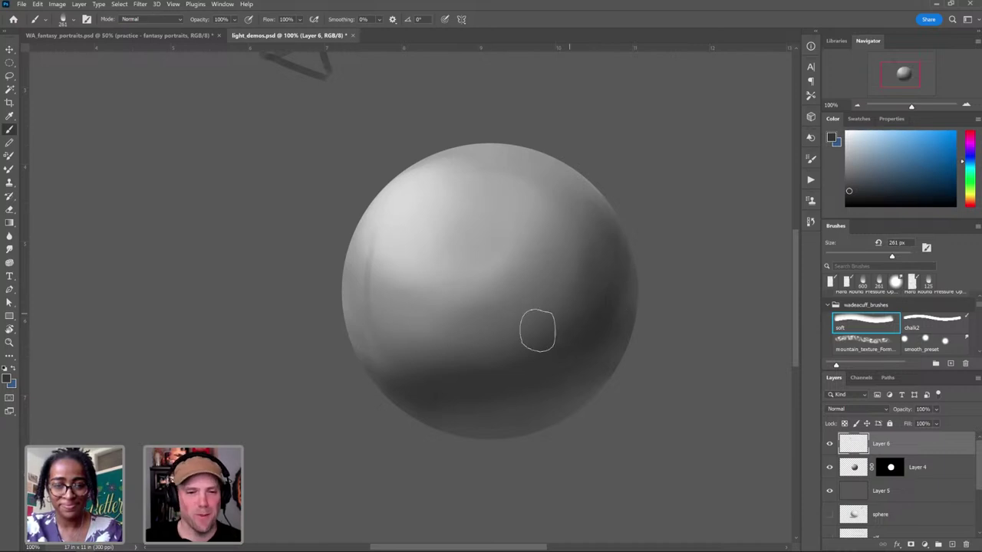
pyautogui.press('alt')
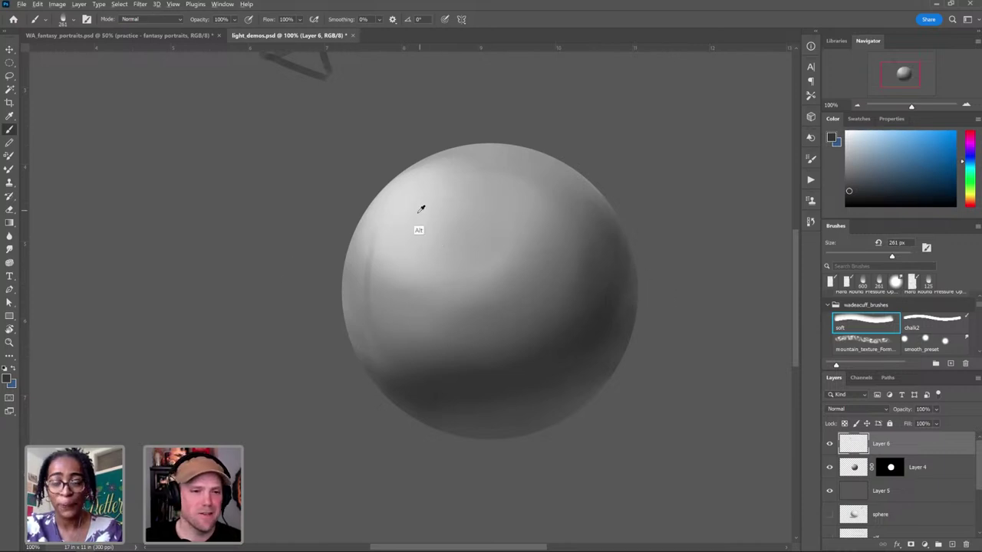
pyautogui.keyDown('alt'); pyautogui.click(422, 208); pyautogui.keyUp('alt')
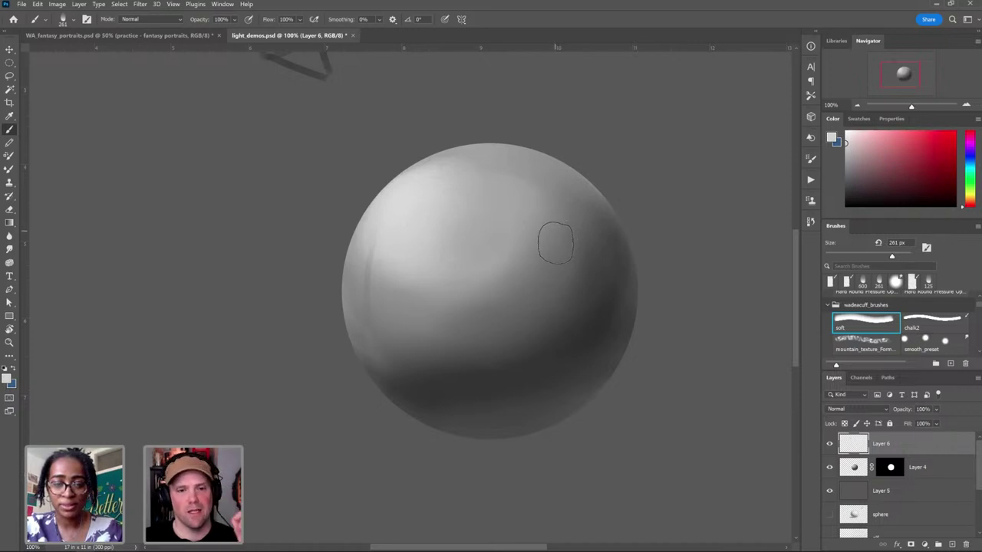
pyautogui.press('[')
pyautogui.press('[')
pyautogui.press('[')
pyautogui.press('[')
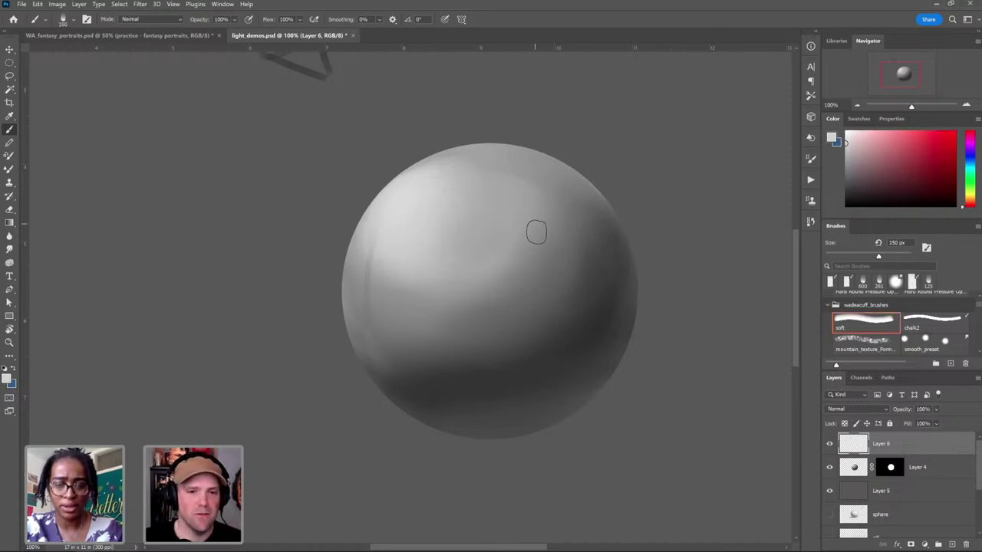
pyautogui.press('[')
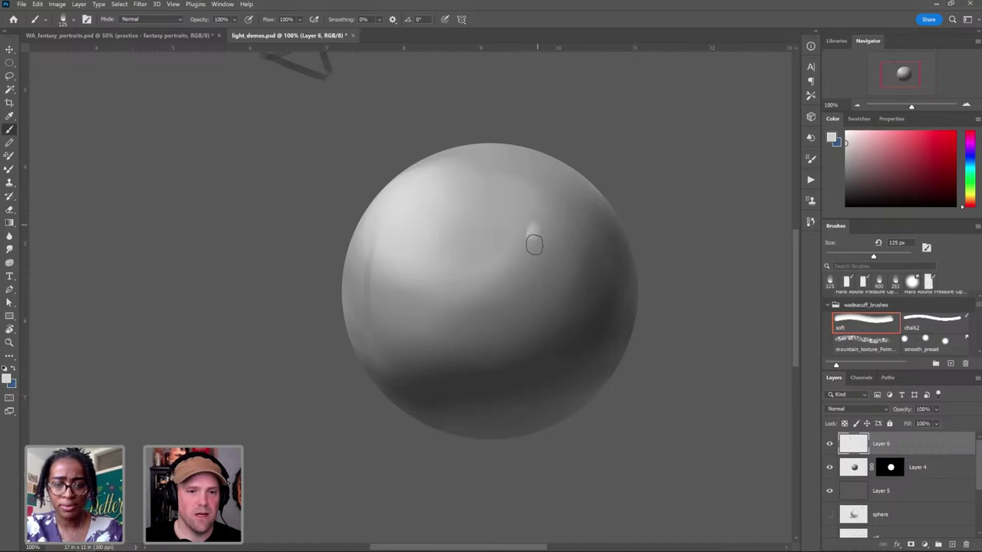
pyautogui.moveTo(534, 244); pyautogui.dragTo(530, 230)
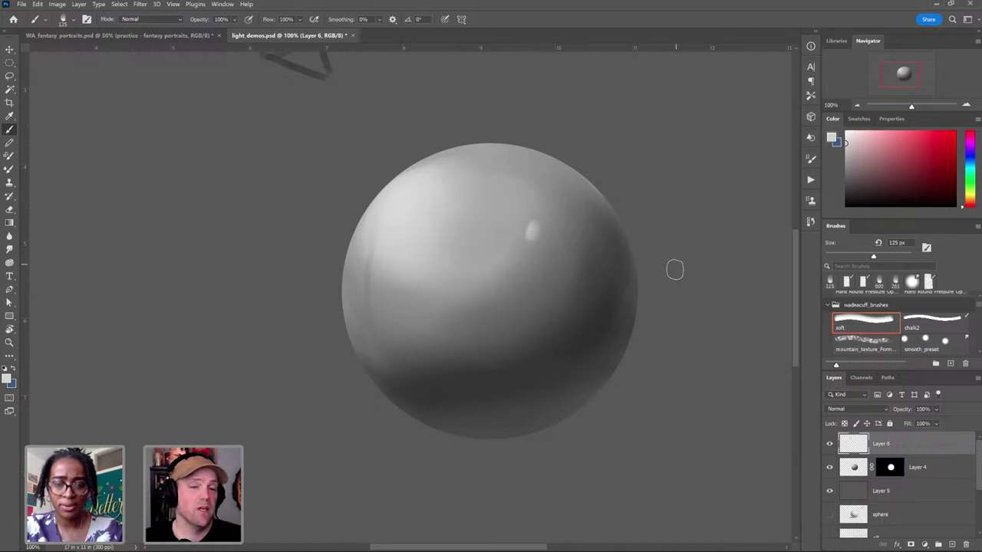
# Step: Shade around the light dab's lower-right side with a sampled dark grey and the soft brush at 90 px to form a small bump
pyautogui.keyDown('alt'); pyautogui.click(599, 281); pyautogui.keyUp('alt')
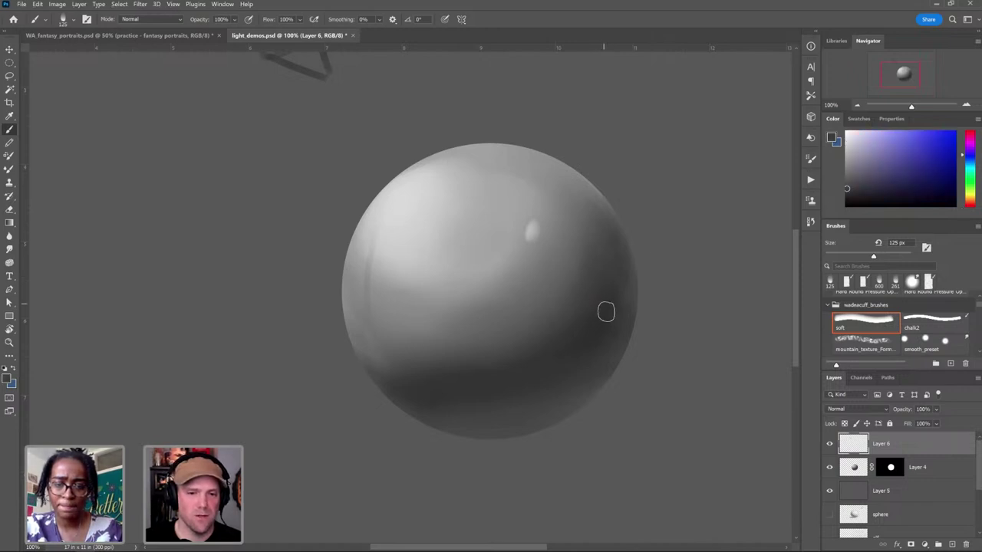
pyautogui.press('[')
pyautogui.press('[')
pyautogui.moveTo(534, 246)
pyautogui.mouseDown()
pyautogui.moveTo(545, 239)
pyautogui.moveTo(548, 253)
pyautogui.mouseUp()
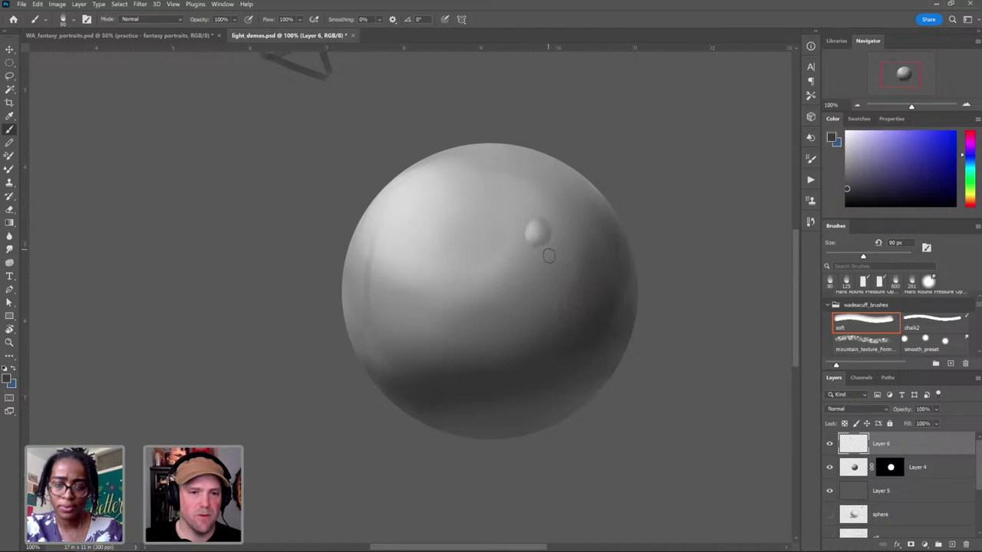
pyautogui.press('space')
pyautogui.moveTo(584, 220)
pyautogui.mouseDown()
pyautogui.moveTo(605, 263)
pyautogui.moveTo(562, 288)
pyautogui.mouseUp()
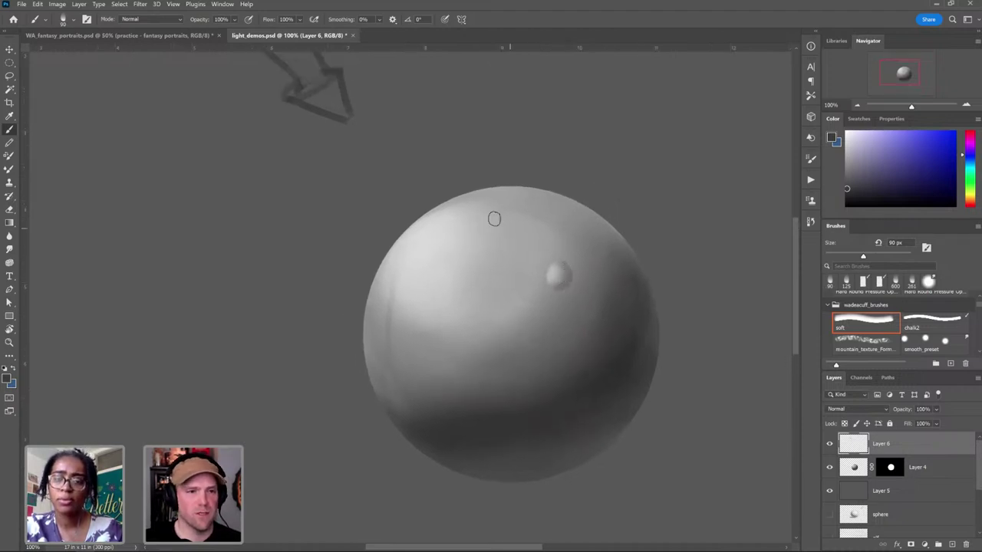
# Step: Brighten the small bump's centre with a sampled light grey and the soft brush at 60 px, and sample the sphere's dark grey
pyautogui.keyDown('alt'); pyautogui.click(554, 273); pyautogui.keyUp('alt')
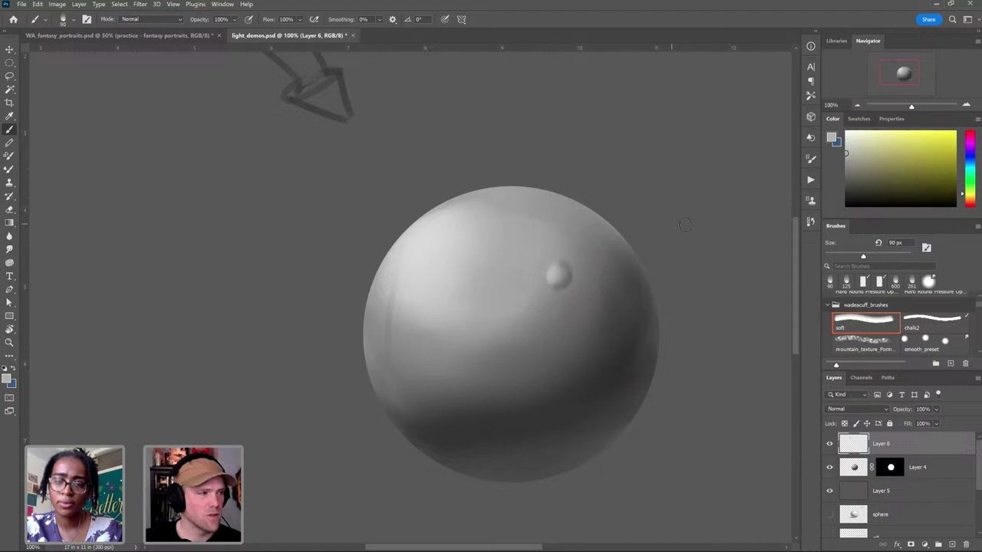
pyautogui.keyDown('alt'); pyautogui.click(624, 347); pyautogui.keyUp('alt')
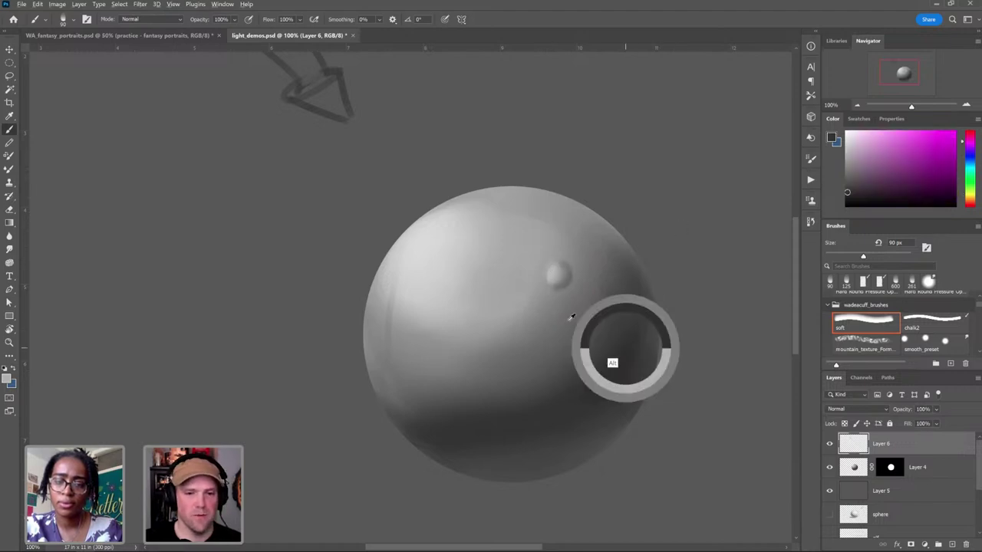
pyautogui.keyDown('alt'); pyautogui.click(428, 246); pyautogui.keyUp('alt')
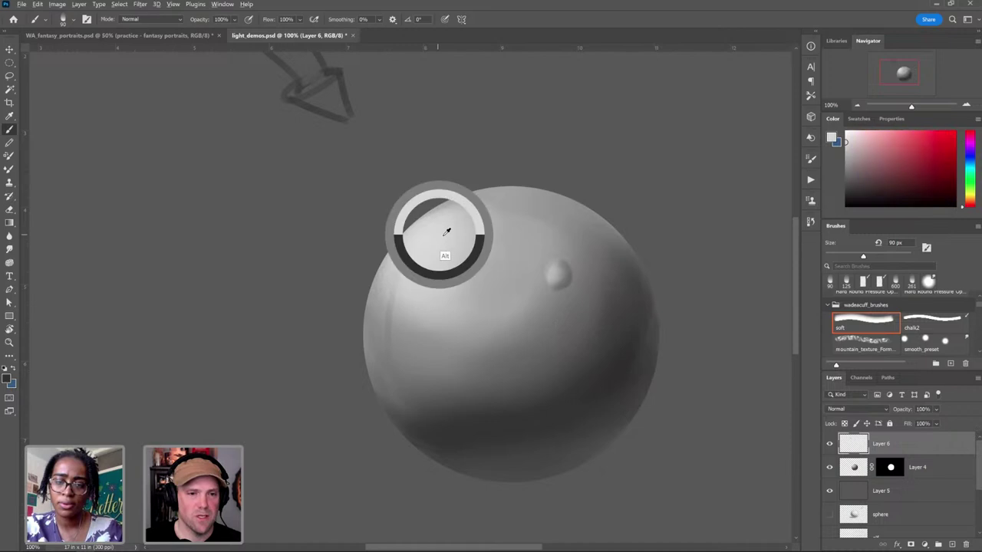
pyautogui.moveTo(561, 274); pyautogui.dragTo(560, 270)
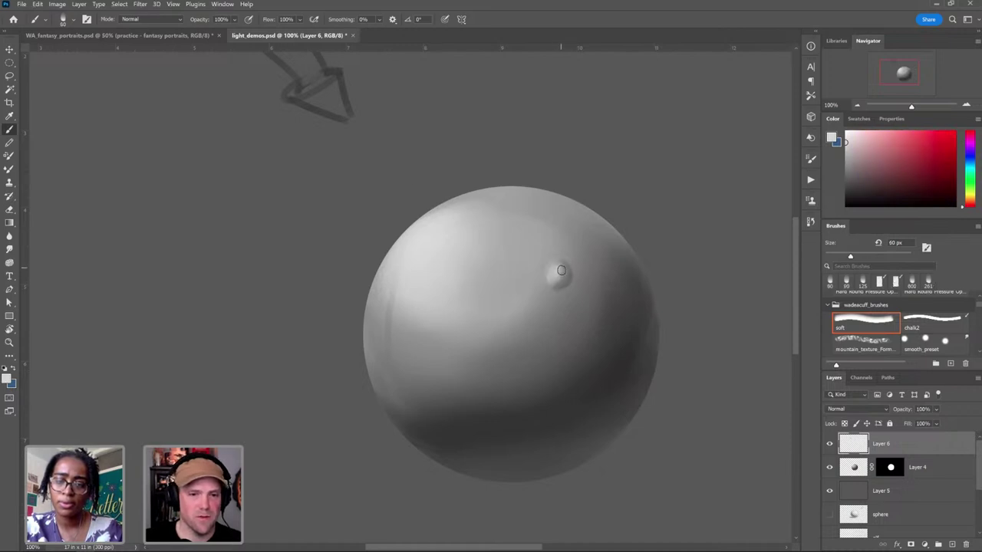
pyautogui.keyDown('alt'); pyautogui.click(636, 346); pyautogui.keyUp('alt')
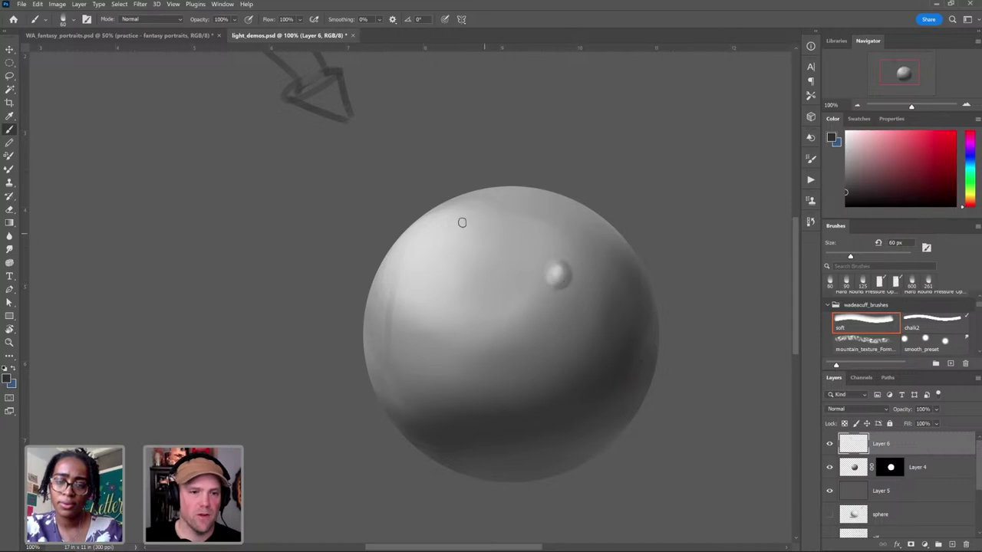
pyautogui.moveTo(444, 203); pyautogui.dragTo(520, 268)
pyautogui.moveTo(469, 246); pyautogui.dragTo(520, 269)
pyautogui.moveTo(498, 221); pyautogui.dragTo(522, 270)
pyautogui.hotkey('ctrl', 'z')
pyautogui.hotkey('ctrl', 'z')
pyautogui.hotkey('ctrl', 'z')
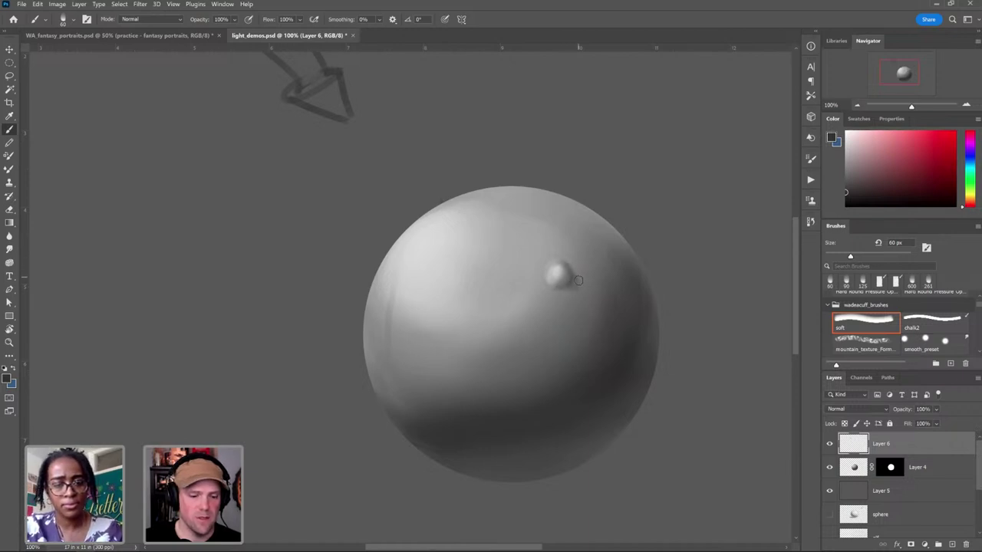
# Step: Smudge the shadow on the small bump's right side using the smooth_preset brush reduced to 45 px
pyautogui.press('r')
pyautogui.press('[')
pyautogui.press('[')
pyautogui.press('[')
pyautogui.press('[')
pyautogui.press('[')
pyautogui.press('[')
pyautogui.press('[')
pyautogui.press('[')
pyautogui.press('[')
pyautogui.press('[')
pyautogui.press('[')
pyautogui.press('[')
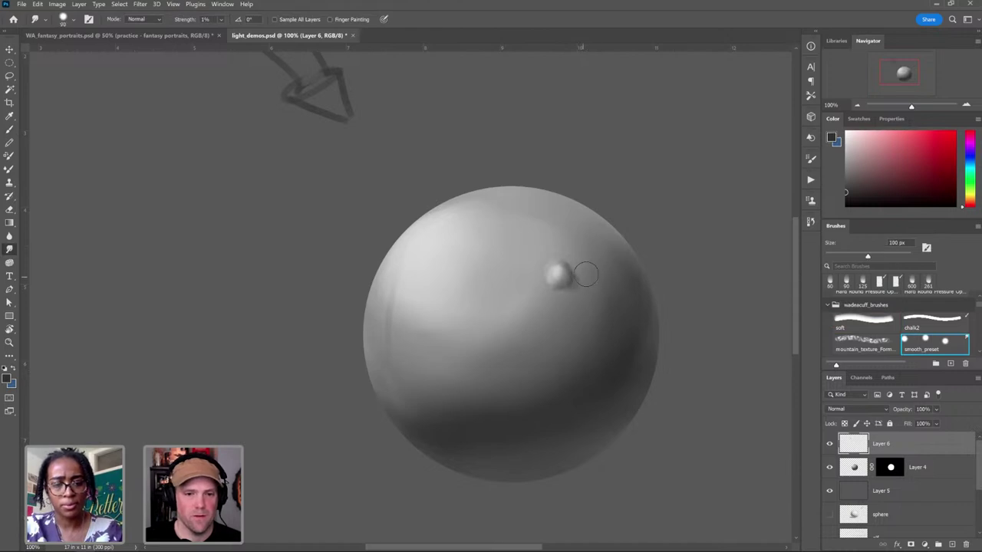
pyautogui.moveTo(578, 271); pyautogui.dragTo(619, 256)
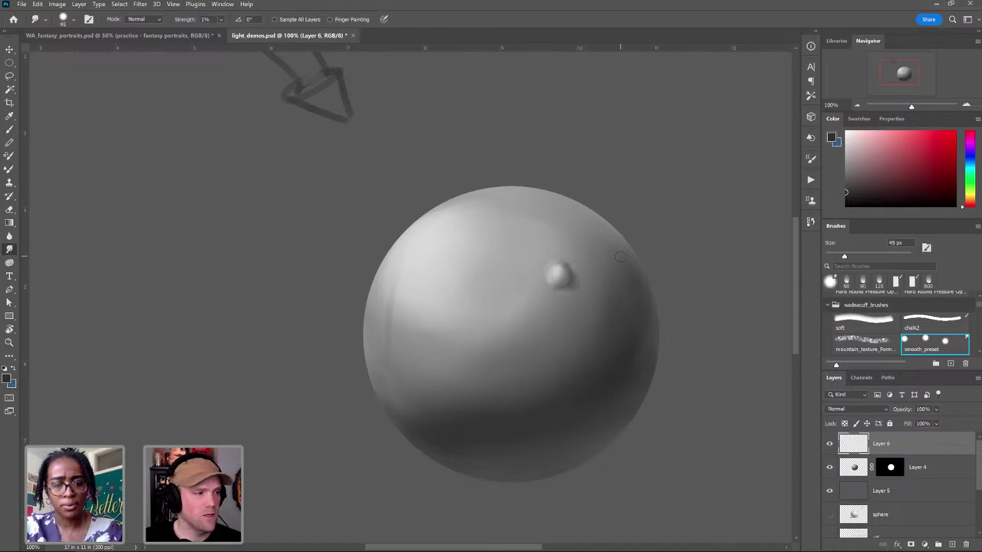
# Step: Deepen the bump's shadow with the soft brush at 60 px in sampled dark grey, and paint a wavy crease below it at 100 px
pyautogui.press('b')
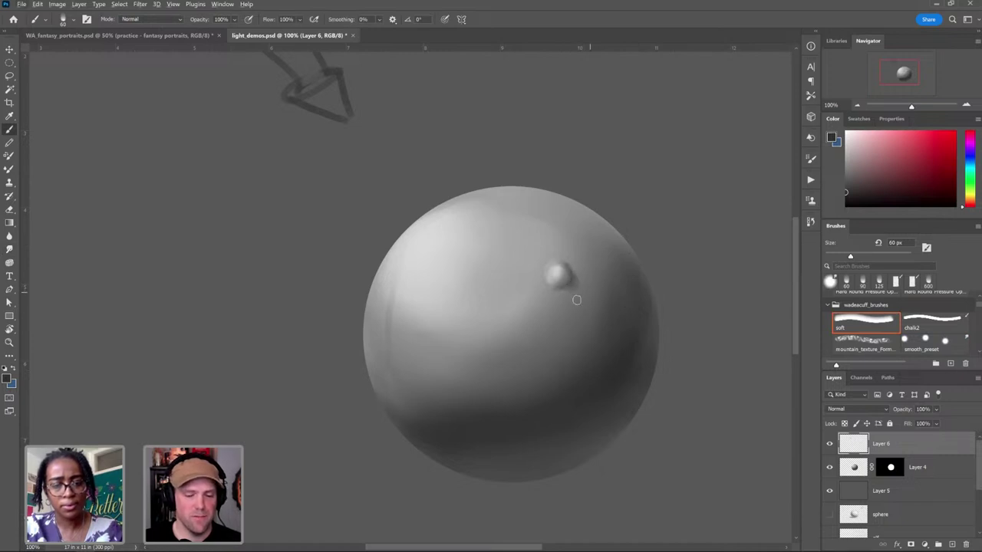
pyautogui.keyDown('alt'); pyautogui.click(624, 370); pyautogui.keyUp('alt')
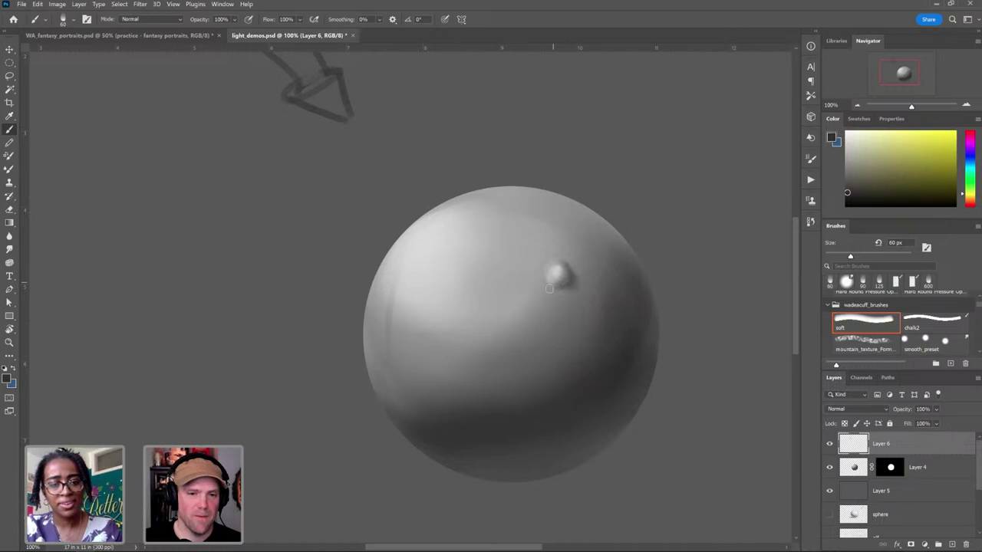
pyautogui.press(']')
pyautogui.press(']')
pyautogui.press(']')
pyautogui.press(']')
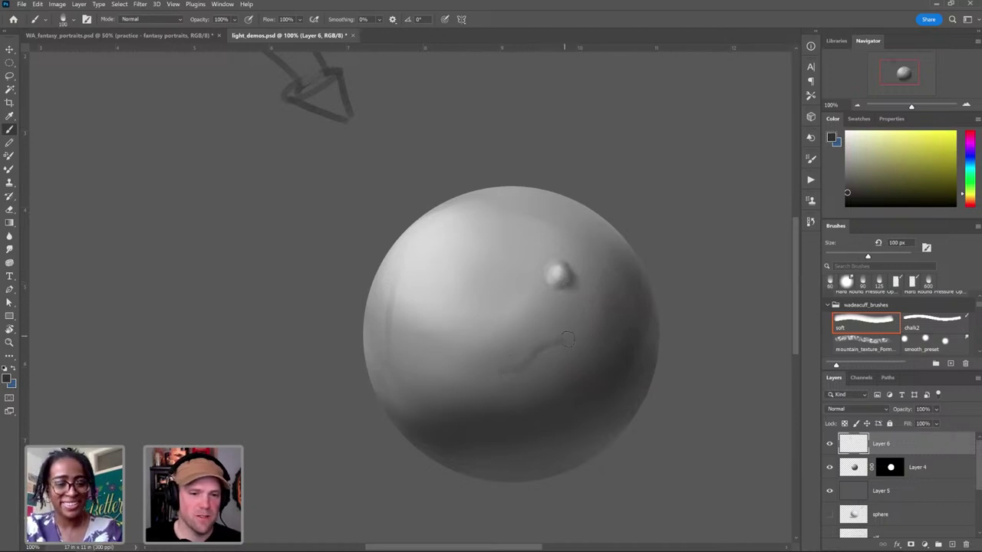
# Step: Paint light along the wavy crease's upper side with sampled light greys at 150 and 125 px, building a raised fold above it
pyautogui.keyDown('alt'); pyautogui.click(554, 275); pyautogui.keyUp('alt')
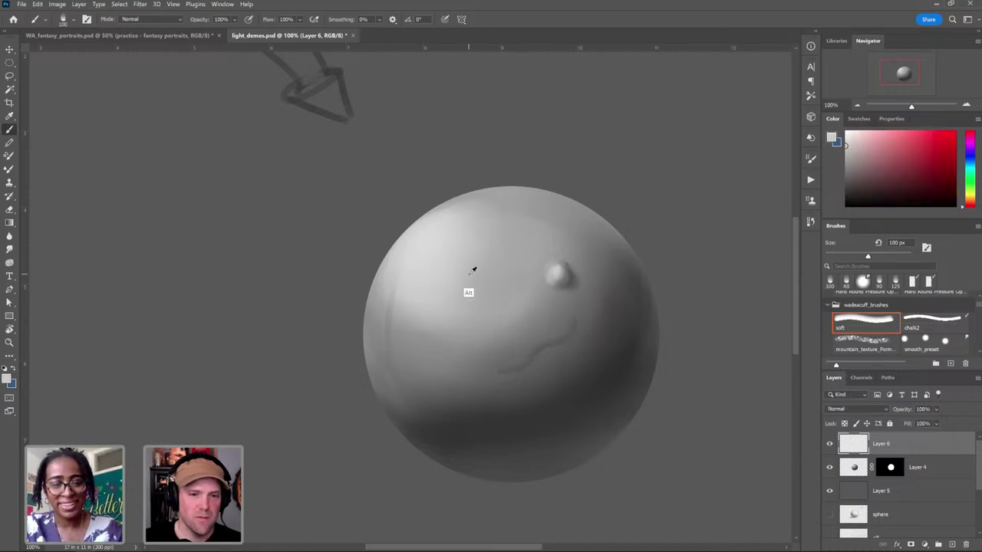
pyautogui.press(']')
pyautogui.press(']')
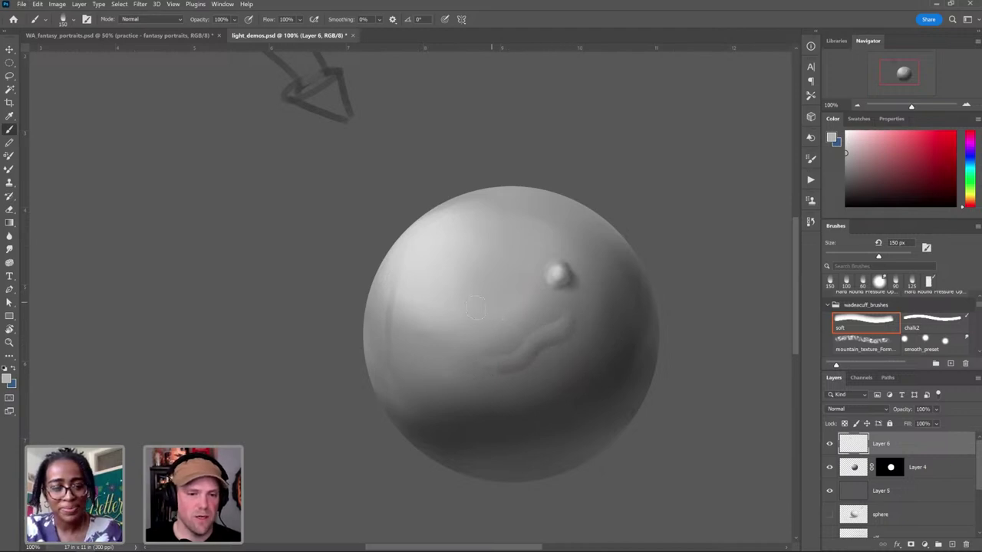
pyautogui.keyDown('alt'); pyautogui.click(468, 278); pyautogui.keyUp('alt')
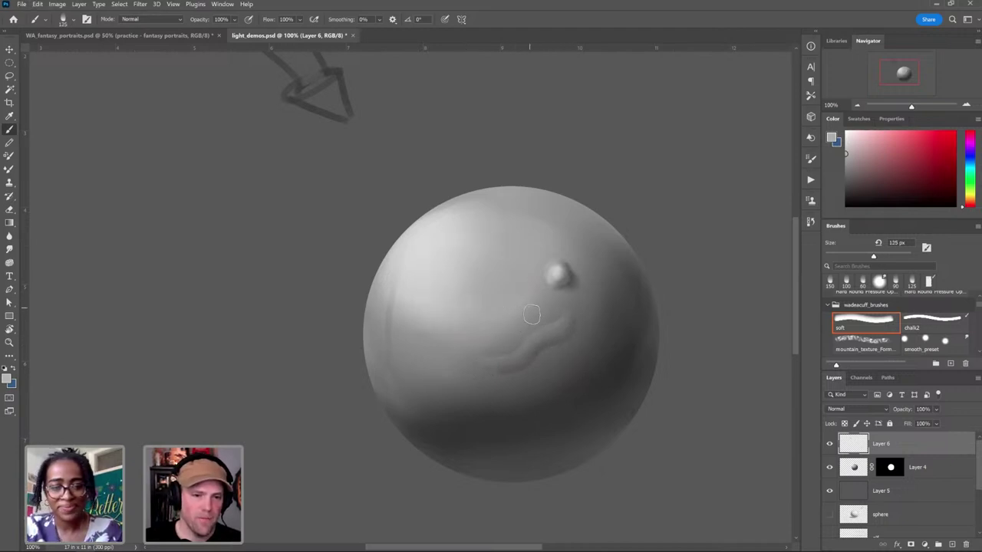
pyautogui.moveTo(482, 342); pyautogui.dragTo(424, 344)
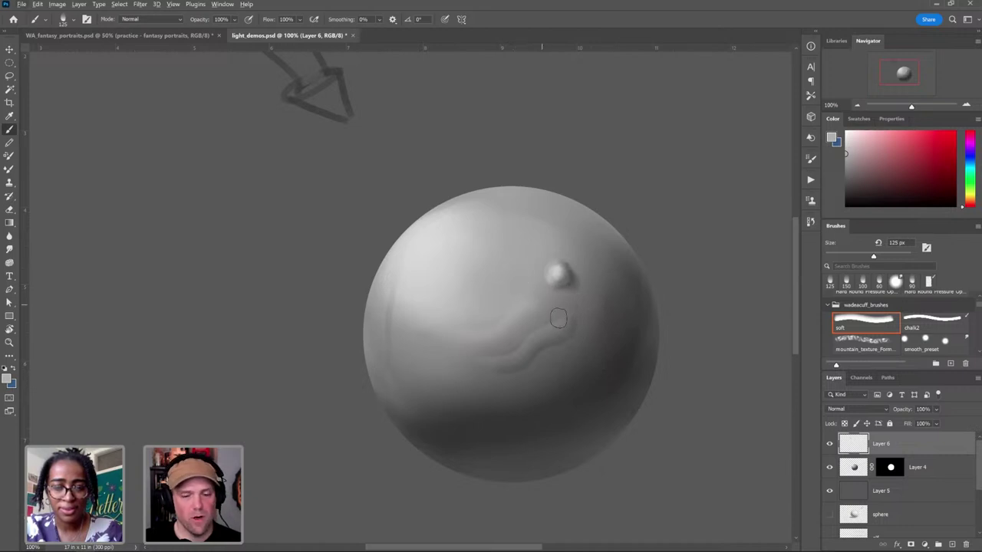
# Step: Add another fold to the lower right of the crease with alternating sampled dark and mid greys, using the soft brush at 125 px
pyautogui.keyDown('alt'); pyautogui.click(614, 377); pyautogui.keyUp('alt')
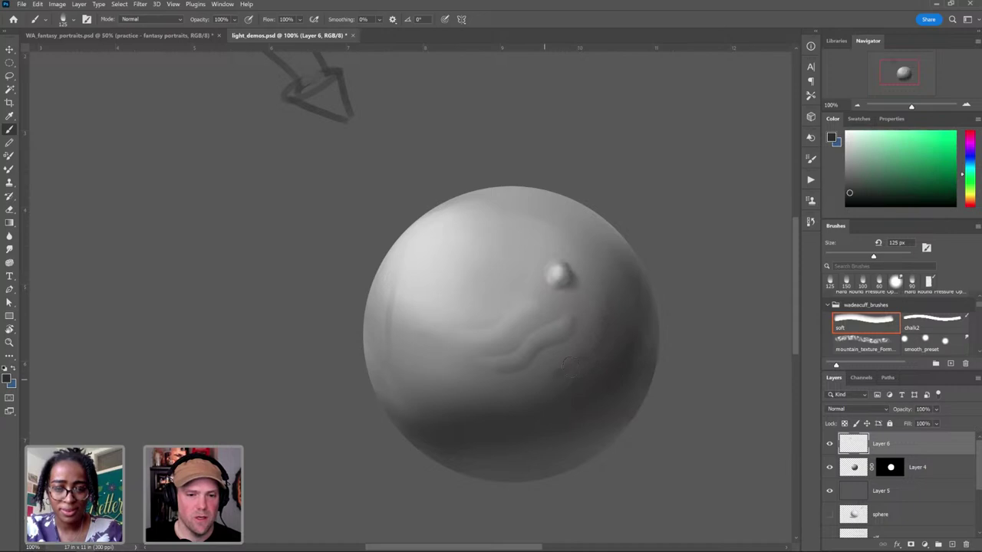
pyautogui.keyDown('alt'); pyautogui.click(544, 314); pyautogui.keyUp('alt')
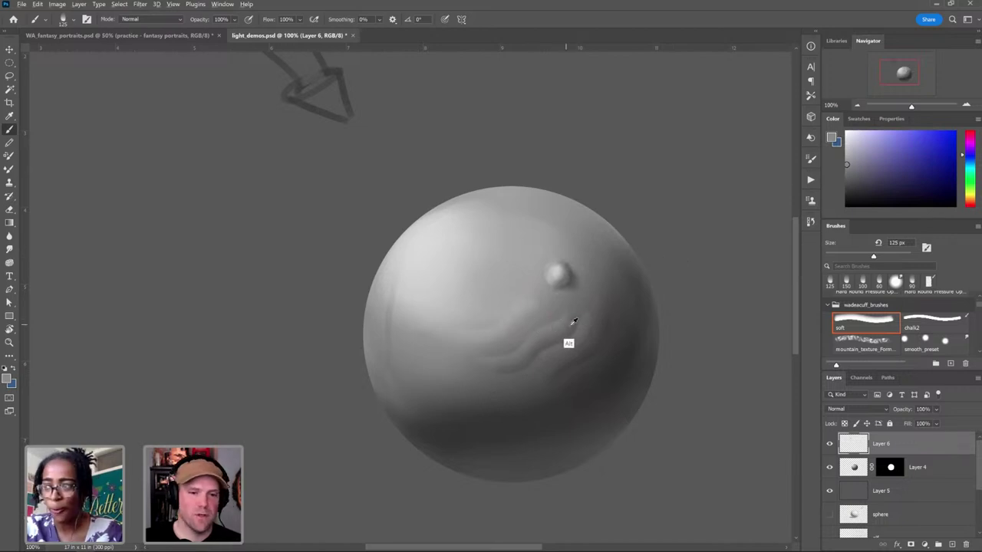
pyautogui.keyDown('alt'); pyautogui.click(626, 330); pyautogui.keyUp('alt')
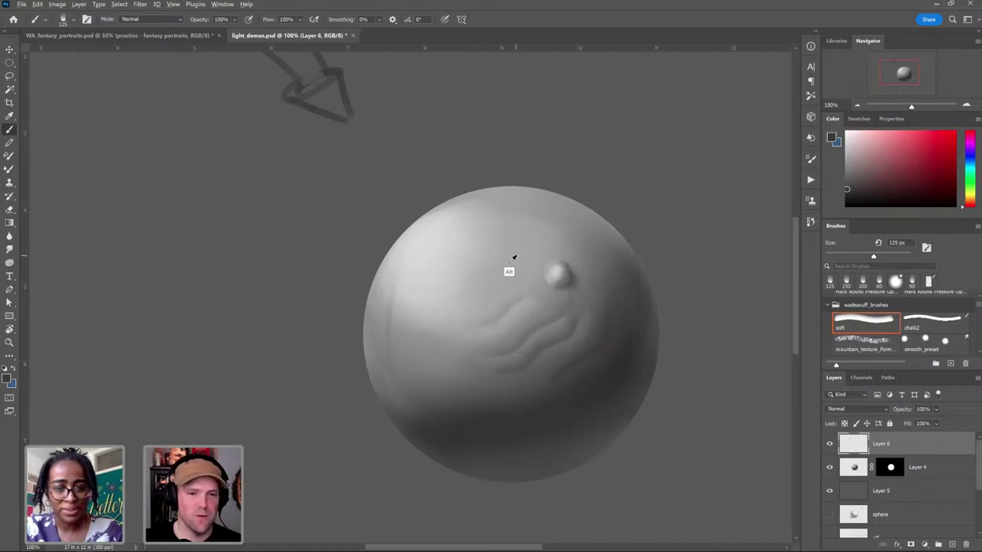
# Step: Extend the folds across the sphere's lower left with sampled dark creases and light ridges, using the soft brush at 125 px
pyautogui.keyDown('alt'); pyautogui.click(607, 333); pyautogui.keyUp('alt')
pyautogui.keyDown('alt'); pyautogui.click(453, 411); pyautogui.keyUp('alt')
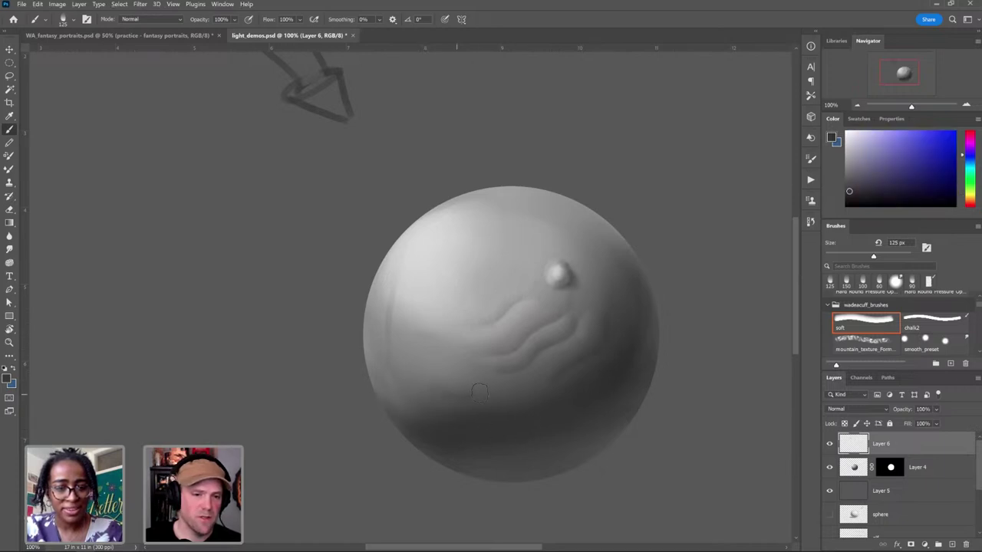
pyautogui.keyDown('alt'); pyautogui.click(479, 332); pyautogui.keyUp('alt')
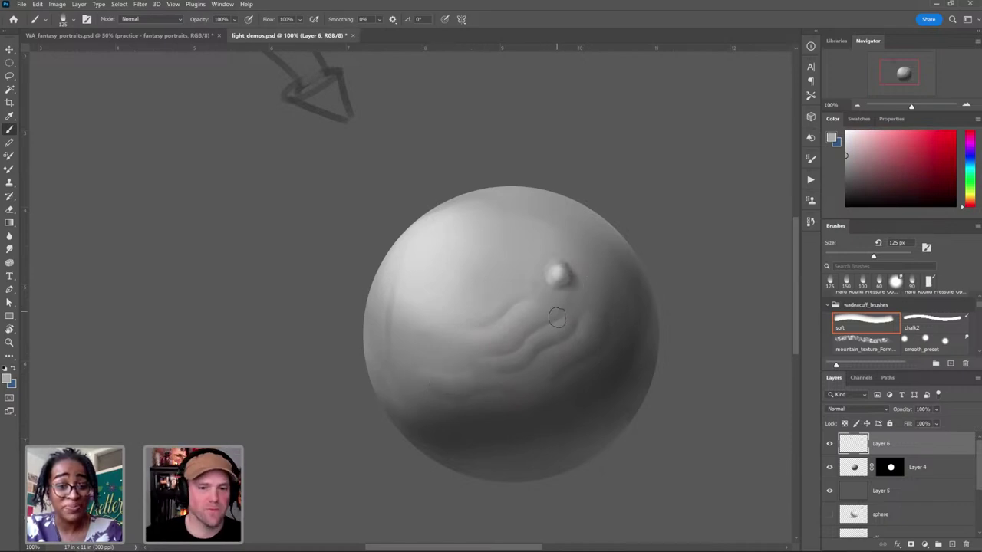
pyautogui.keyDown('alt'); pyautogui.click(525, 289); pyautogui.keyUp('alt')
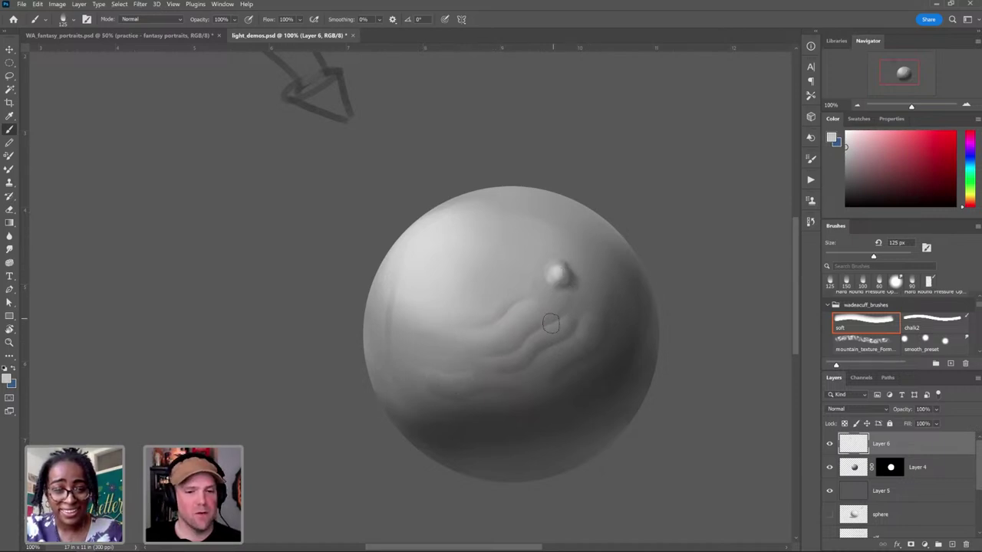
# Step: Sharpen the small bump's lower-right shadow with a sampled dark grey and the soft brush at 60 px
pyautogui.keyDown('alt'); pyautogui.click(557, 274); pyautogui.keyUp('alt')
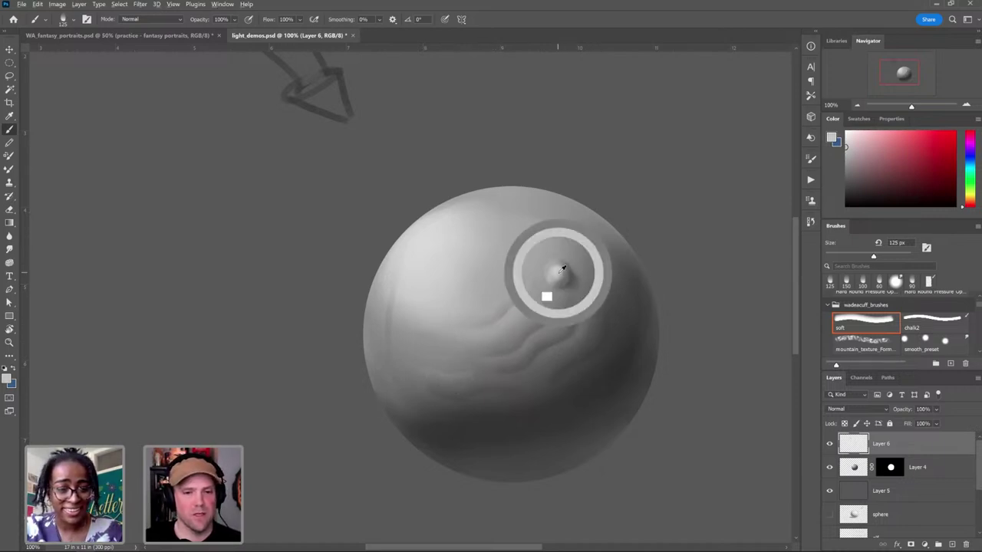
pyautogui.keyDown('alt'); pyautogui.click(621, 357); pyautogui.keyUp('alt')
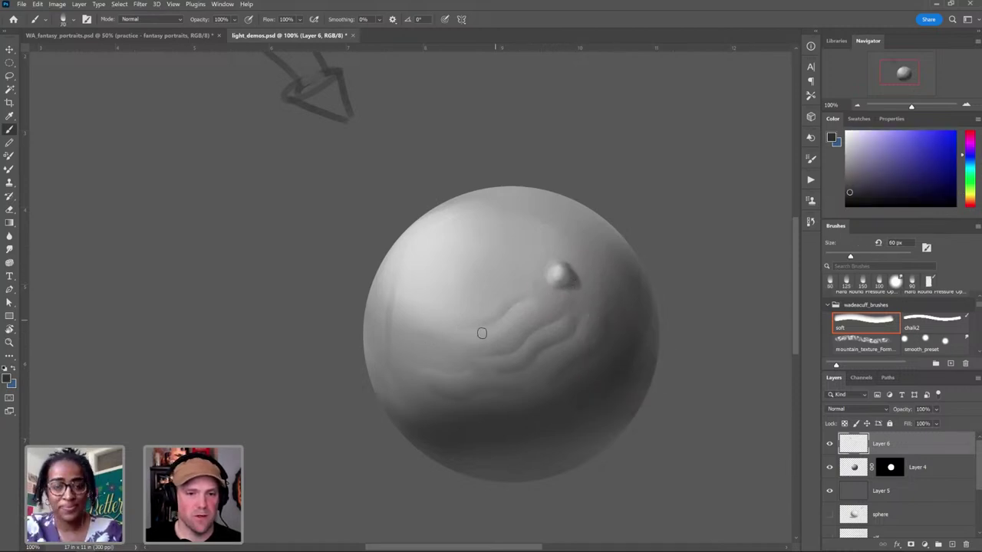
# Step: Outline a larger rounded bump at the folds' left end in dark grey with the soft brush, settling on 90 px
pyautogui.press(']')
pyautogui.press(']')
pyautogui.press(']')
pyautogui.press(']')
pyautogui.press(']')
pyautogui.press(']')
pyautogui.press(']')
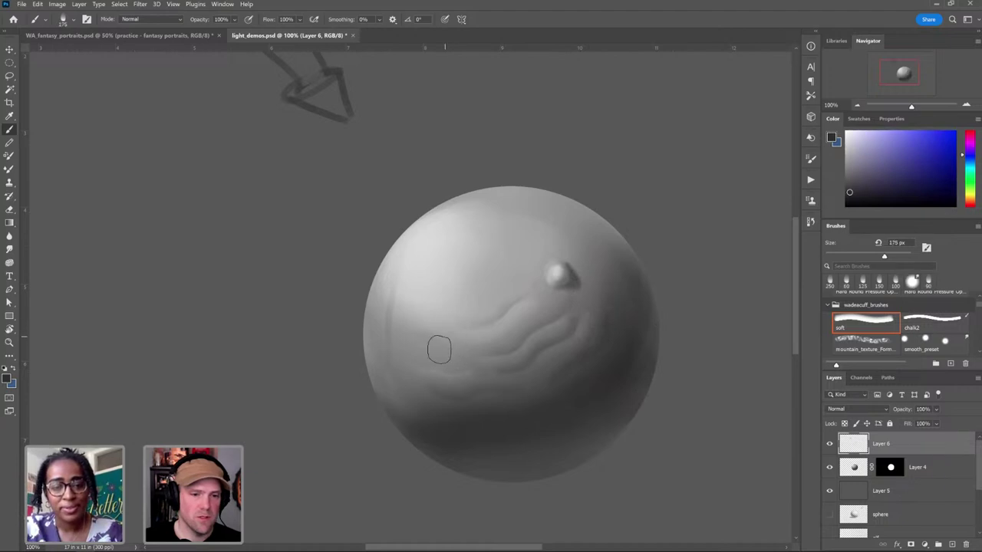
pyautogui.press('[')
pyautogui.press('[')
pyautogui.press('[')
pyautogui.press('[')
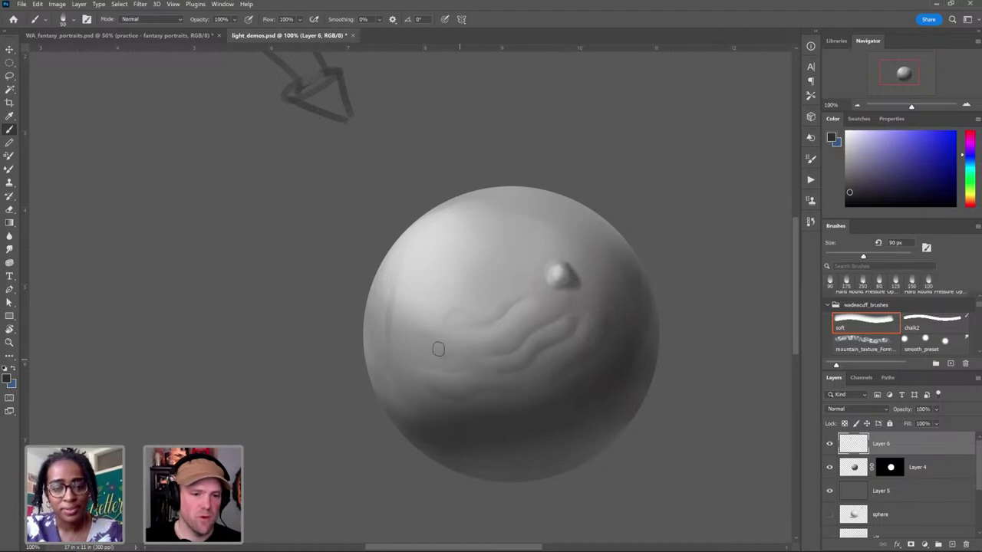
pyautogui.moveTo(437, 349)
pyautogui.mouseDown()
pyautogui.moveTo(453, 316)
pyautogui.moveTo(476, 328)
pyautogui.moveTo(479, 361)
pyautogui.mouseUp()
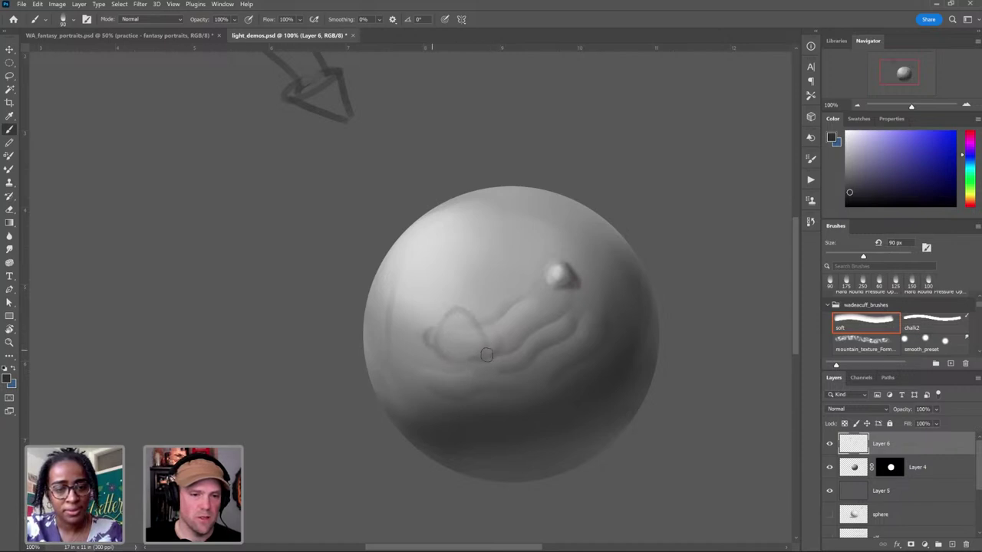
# Step: Shade the larger bump's underside with a soft brush enlarged to 175 px, and darken the recess on its right at 90 px
pyautogui.press(']')
pyautogui.press(']')
pyautogui.press(']')
pyautogui.press(']')
pyautogui.moveTo(468, 356)
pyautogui.mouseDown()
pyautogui.moveTo(464, 364)
pyautogui.moveTo(473, 326)
pyautogui.moveTo(479, 359)
pyautogui.mouseUp()
pyautogui.press('[')
pyautogui.press('[')
pyautogui.press('[')
pyautogui.press('[')
pyautogui.press('[')
pyautogui.press('[')
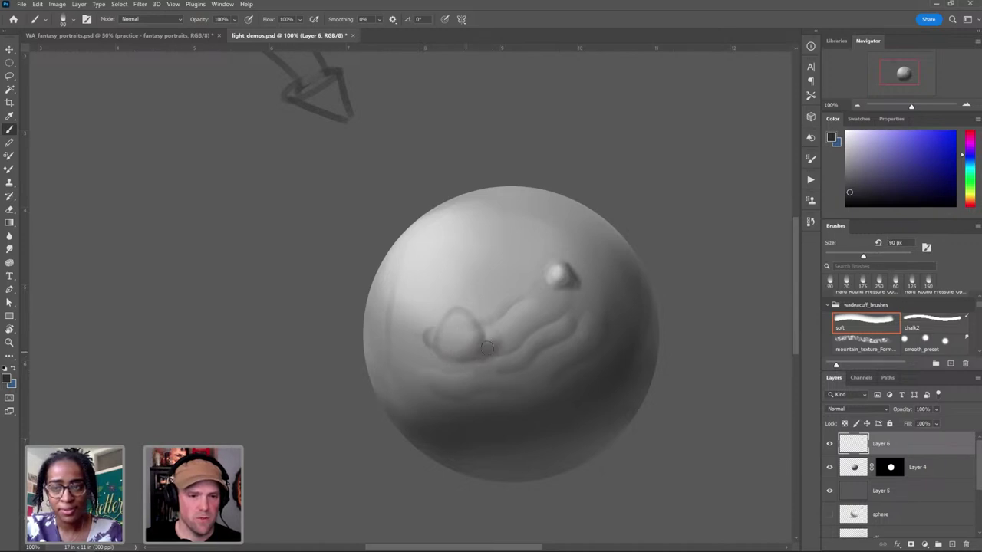
# Step: Paint highlights on the top and centre of the larger bump with sampled light greys and the soft brush at 90 px
pyautogui.keyDown('alt'); pyautogui.click(443, 259); pyautogui.keyUp('alt')
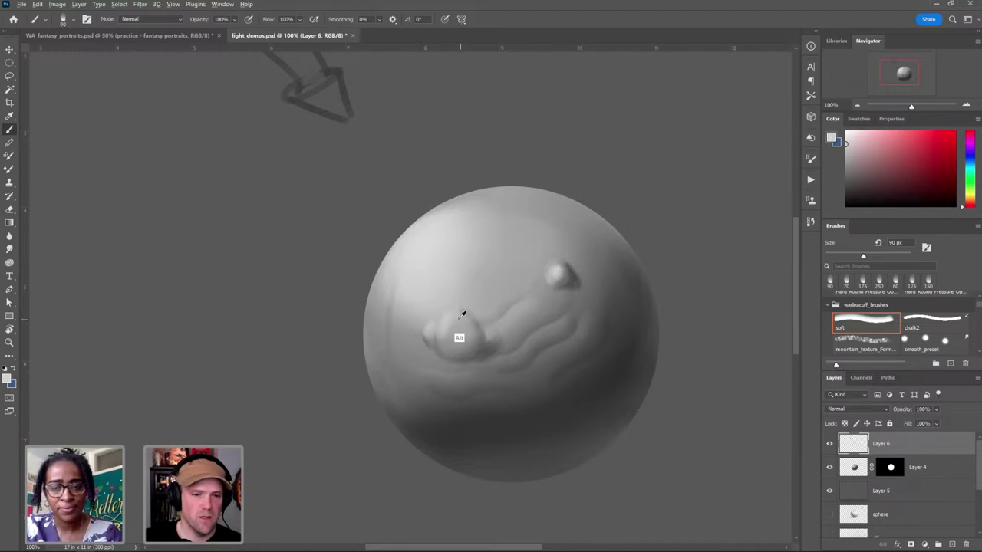
pyautogui.keyDown('alt'); pyautogui.click(458, 323); pyautogui.keyUp('alt')
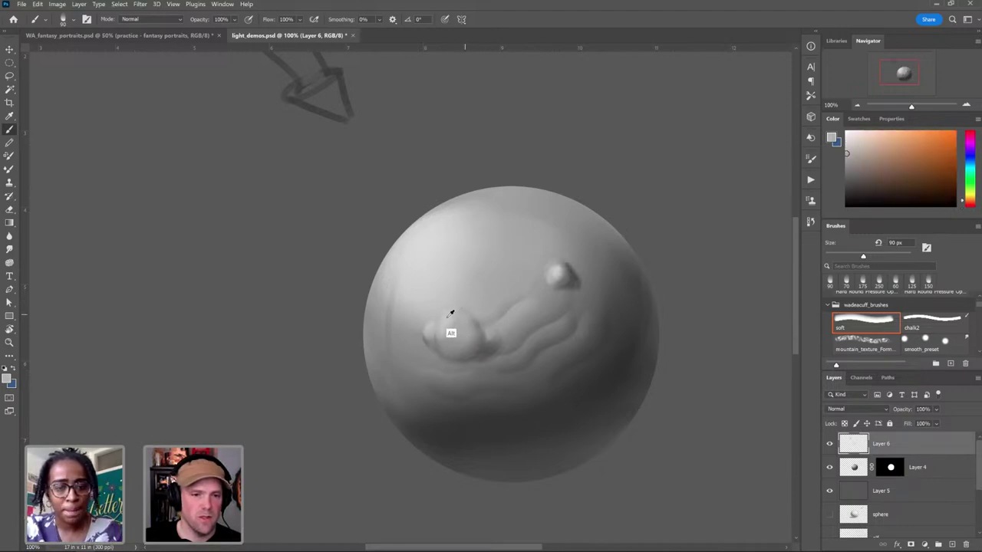
pyautogui.keyDown('alt'); pyautogui.click(450, 316); pyautogui.keyUp('alt')
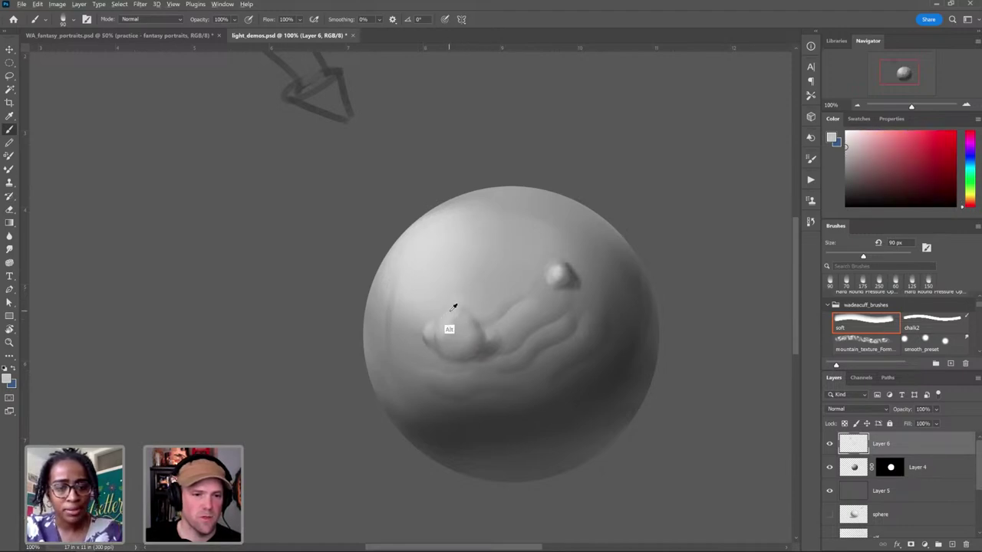
pyautogui.keyDown('alt'); pyautogui.click(451, 240); pyautogui.keyUp('alt')
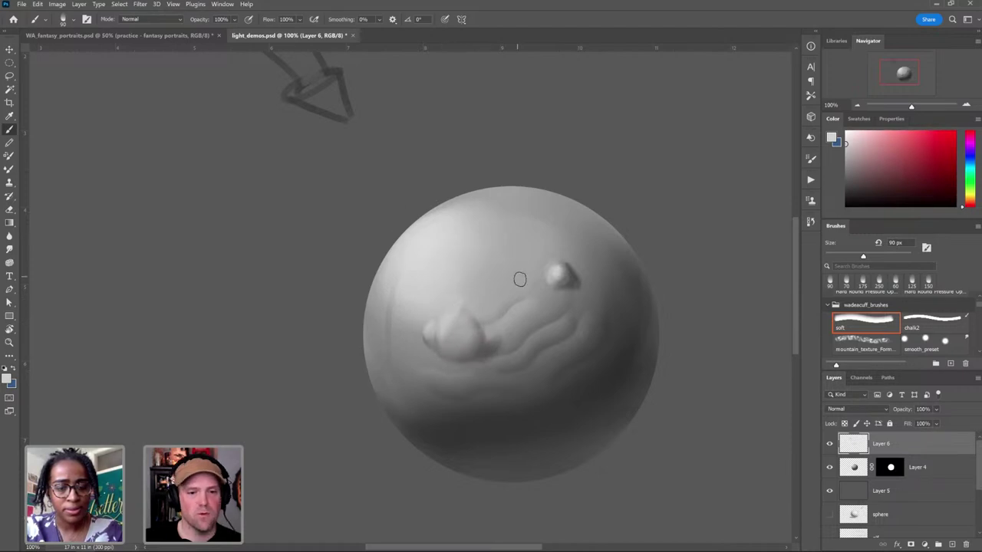
pyautogui.keyDown('alt'); pyautogui.click(447, 338); pyautogui.keyUp('alt')
pyautogui.keyDown('alt'); pyautogui.click(448, 337); pyautogui.keyUp('alt')
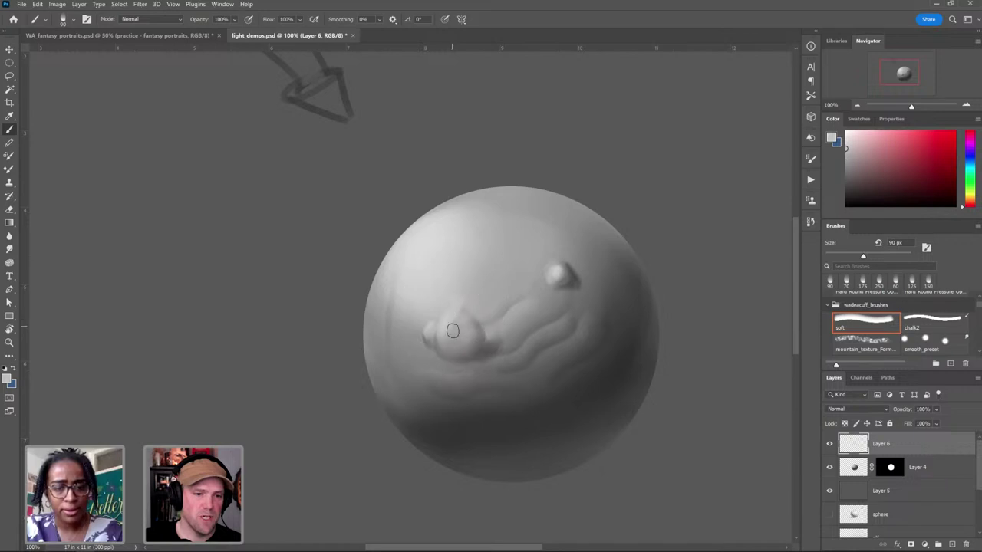
# Step: Paint a cast shadow beneath the larger bump in sampled dark grey, outlining it at 50 px and filling it at 100 px
pyautogui.keyDown('alt'); pyautogui.click(610, 383); pyautogui.keyUp('alt')
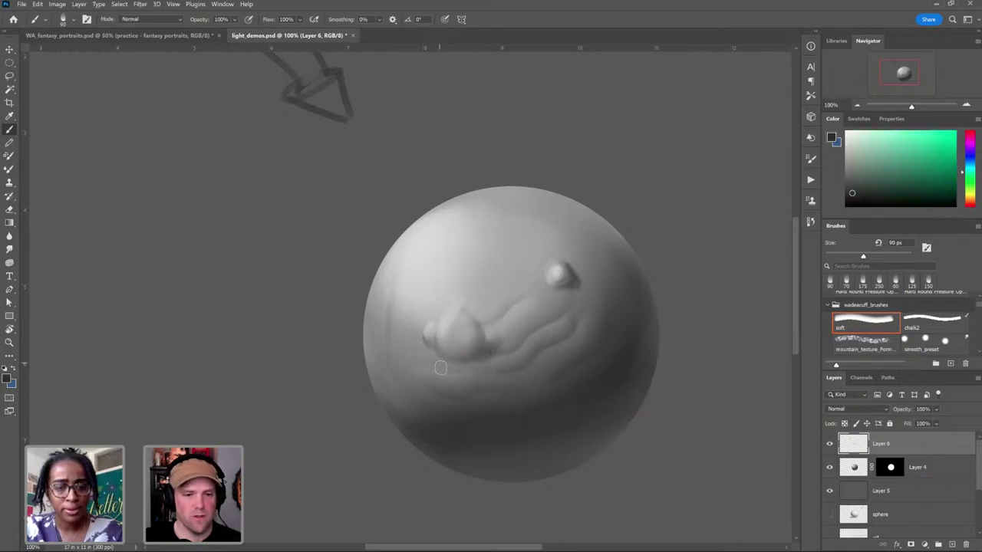
pyautogui.moveTo(438, 352); pyautogui.dragTo(470, 363)
pyautogui.press(']')
pyautogui.press(']')
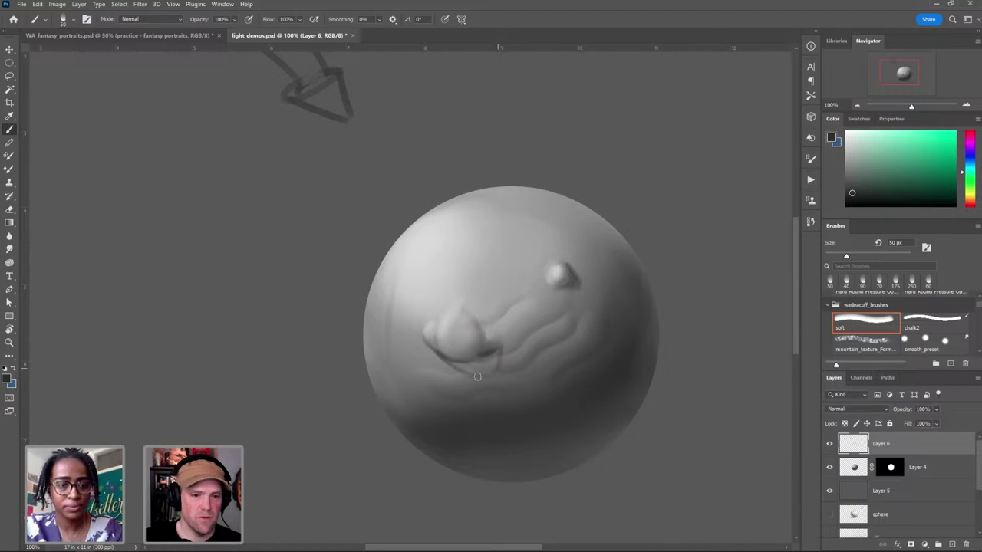
pyautogui.press(']')
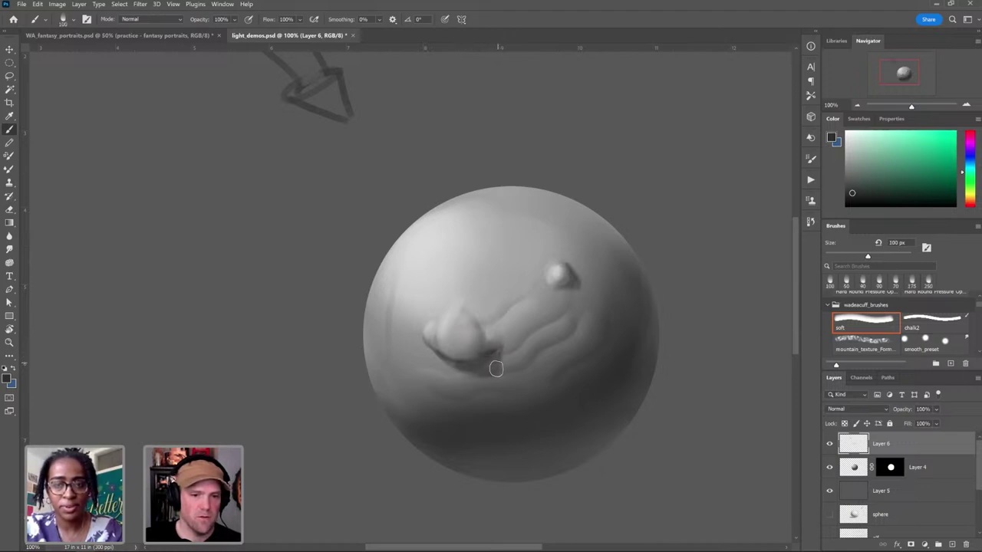
# Step: Deepen the cast shadow beneath the larger bump with the soft brush at 80 px, and smudge its edge at 45 px
pyautogui.press('[')
pyautogui.press('[')
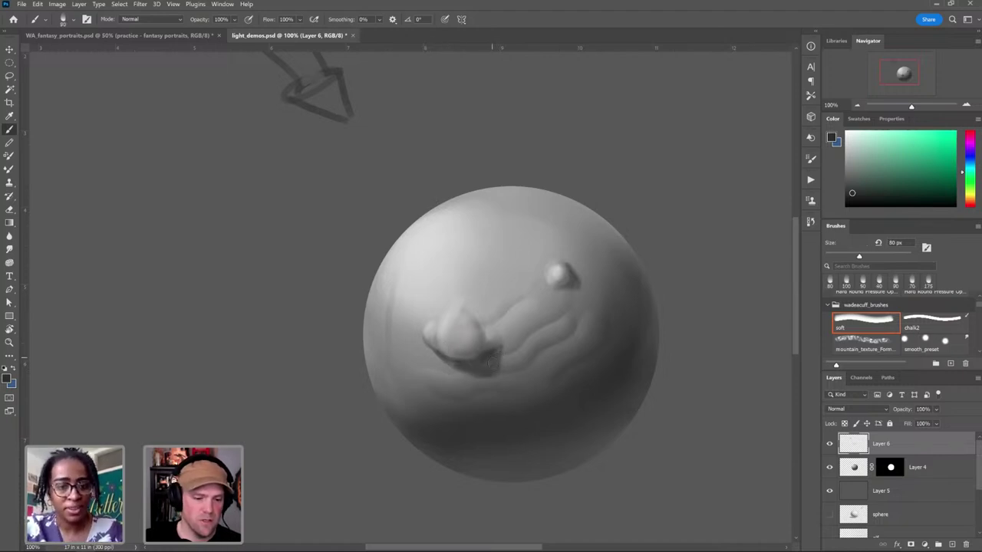
pyautogui.press('r')
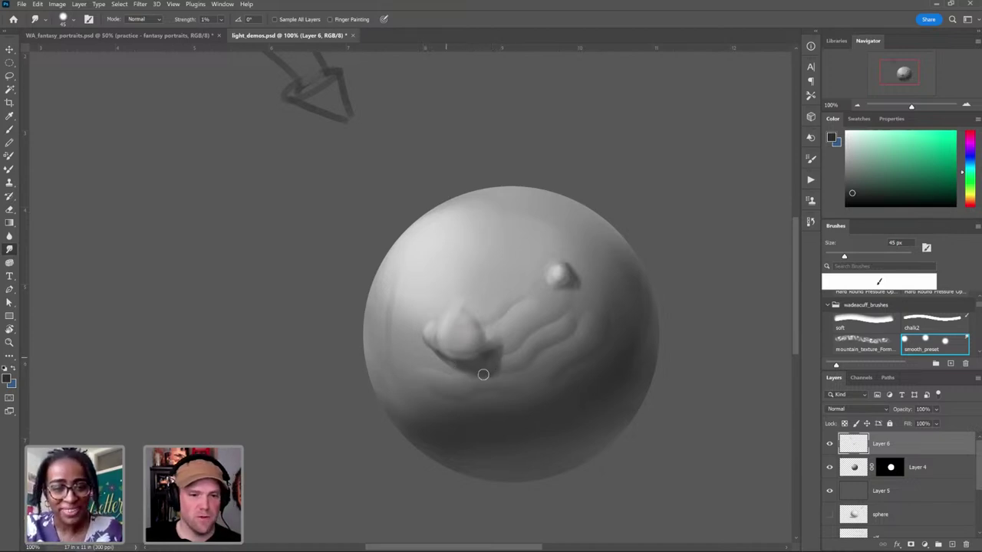
# Step: Darken the crease at the larger bump's upper right with the soft brush at 70 px, and smudge it at 45 px
pyautogui.press('b')
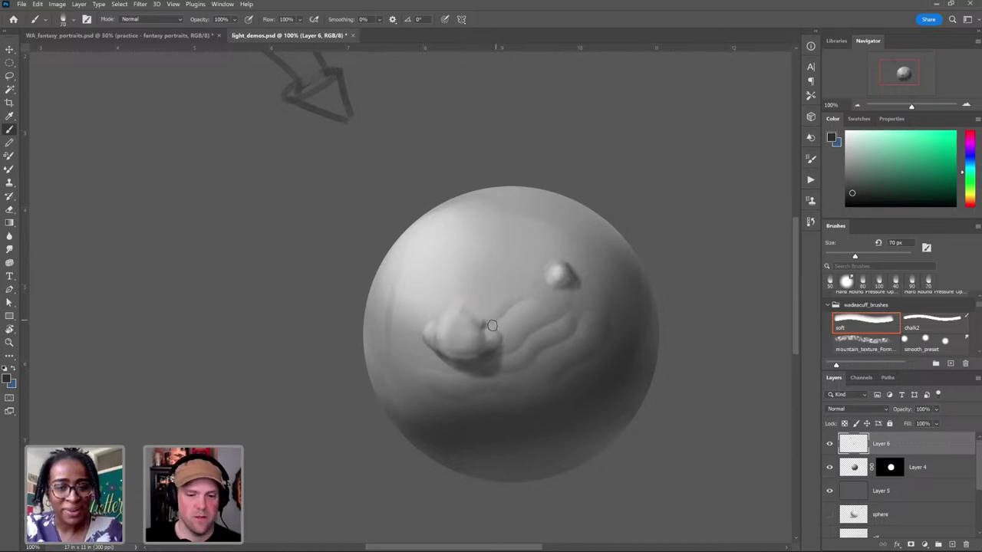
pyautogui.press('r')
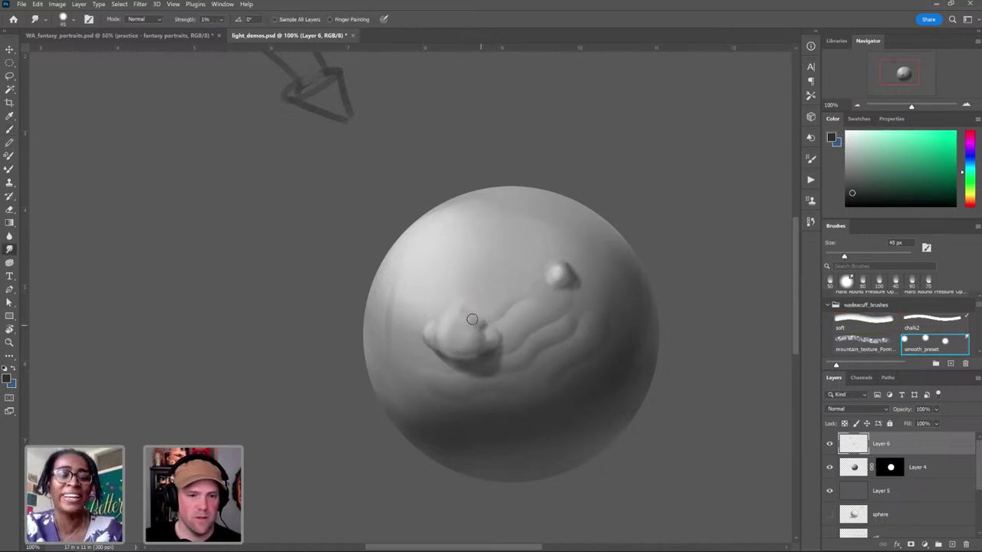
pyautogui.moveTo(479, 310); pyautogui.dragTo(489, 298)
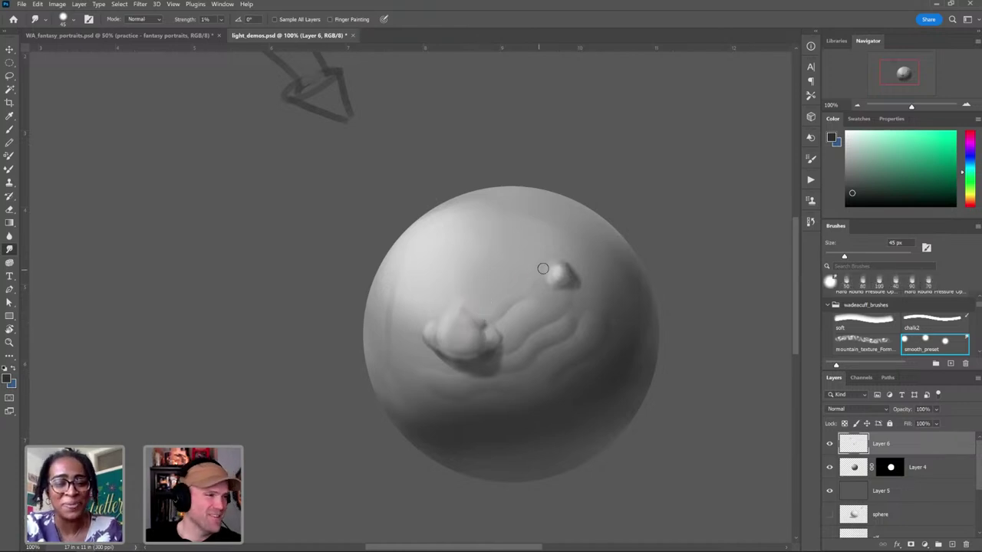
# Step: Soften the cast shadow beneath the larger bump using sampled dark greys, resizing the soft brush from 70 to 125 px and back to 90 px
pyautogui.press('b')
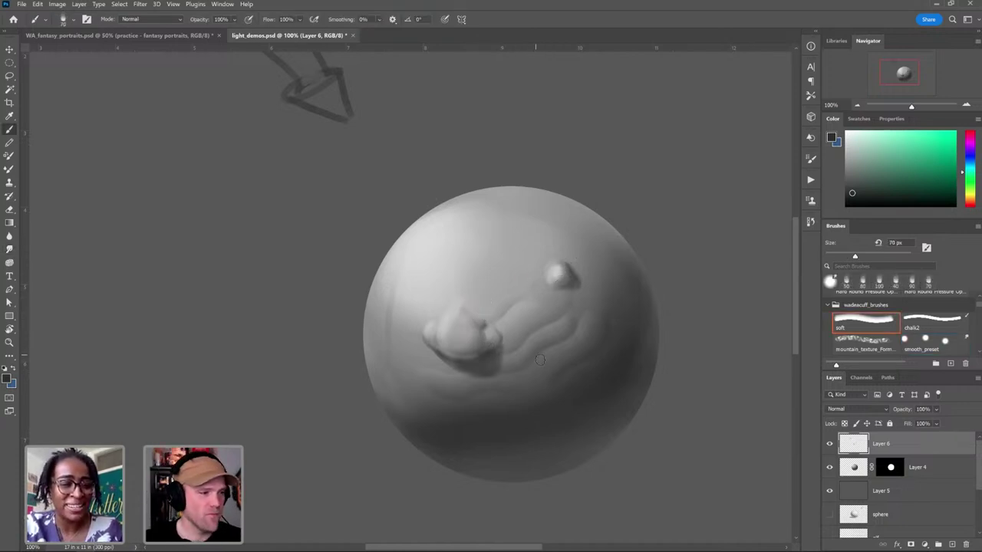
pyautogui.keyDown('alt'); pyautogui.click(568, 383); pyautogui.keyUp('alt')
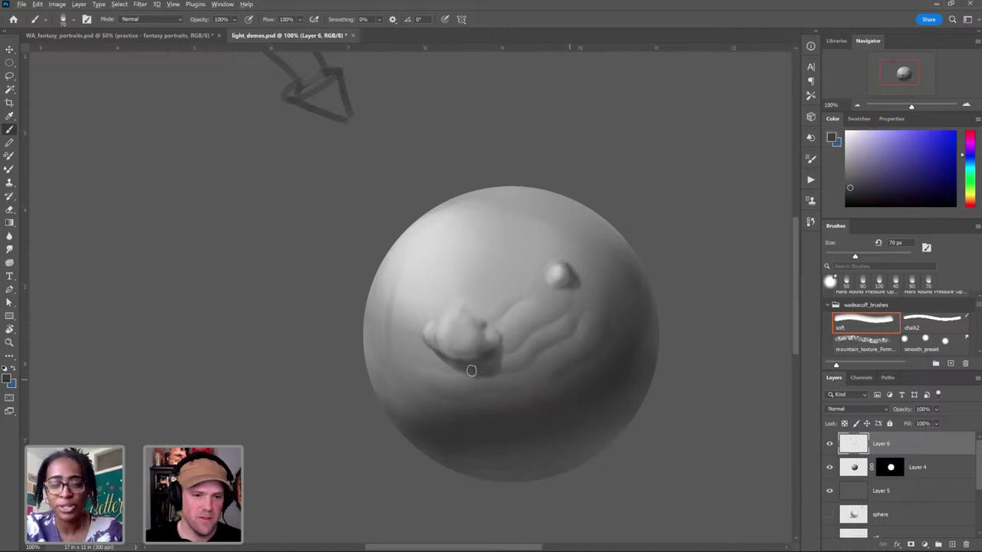
pyautogui.keyDown('alt'); pyautogui.click(468, 365); pyautogui.keyUp('alt')
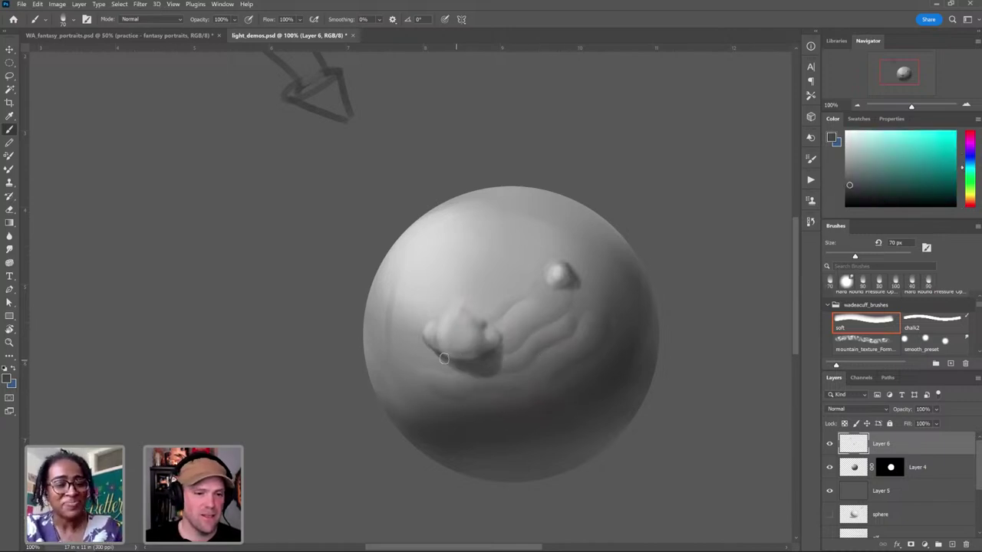
pyautogui.press(']')
pyautogui.press(']')
pyautogui.press(']')
pyautogui.press(']')
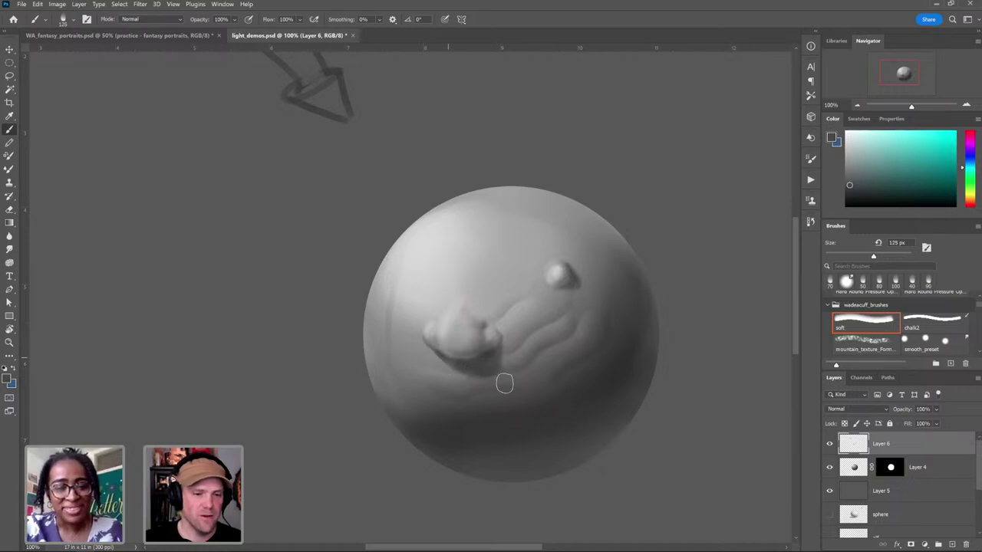
pyautogui.press('[')
pyautogui.press('[')
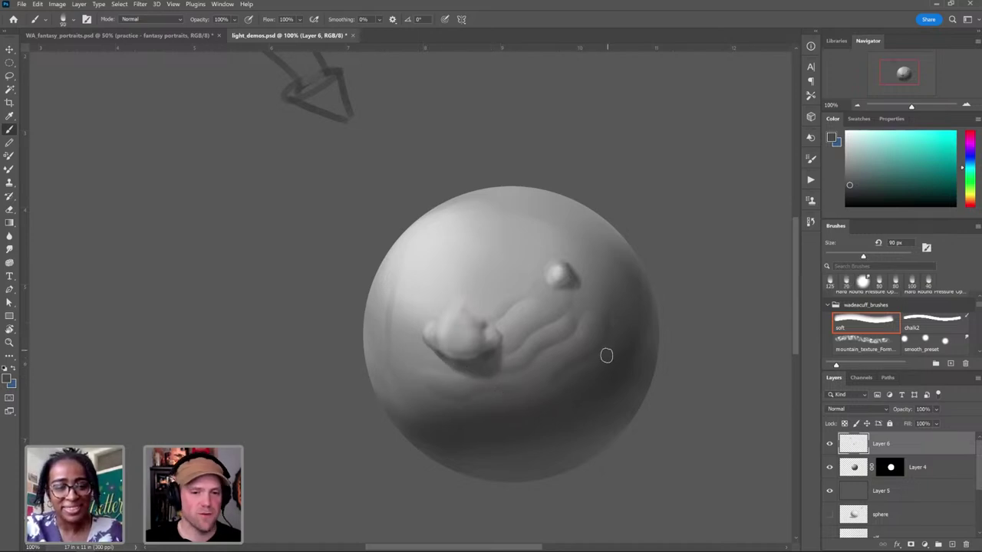
# Step: Darken the crease under the nose-like bump and beside its right lobe in sampled darker grey, using the soft brush at 45 and 80 px
pyautogui.keyDown('alt'); pyautogui.click(618, 364); pyautogui.keyUp('alt')
pyautogui.press('[')
pyautogui.press('[')
pyautogui.press('[')
pyautogui.press('[')
pyautogui.press('[')
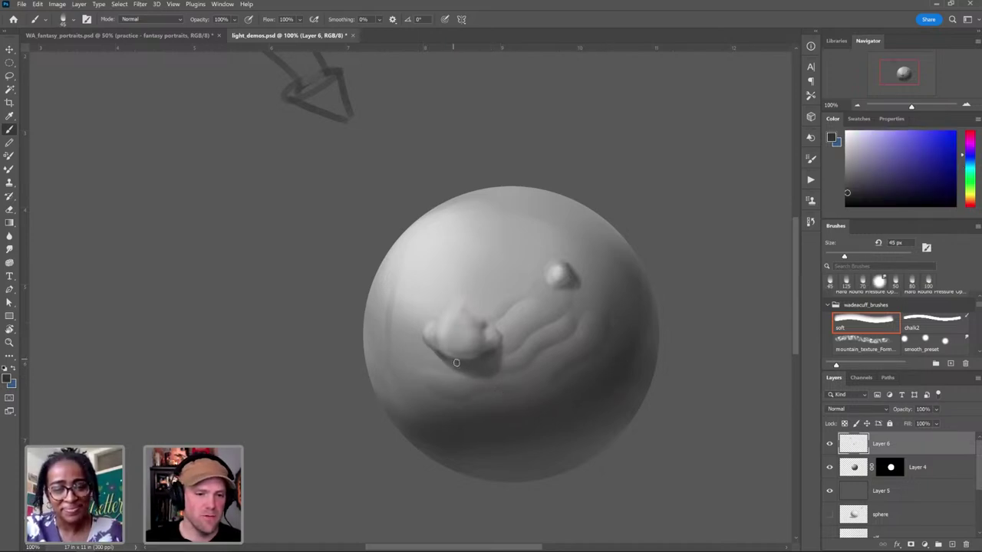
pyautogui.press(']')
pyautogui.press(']')
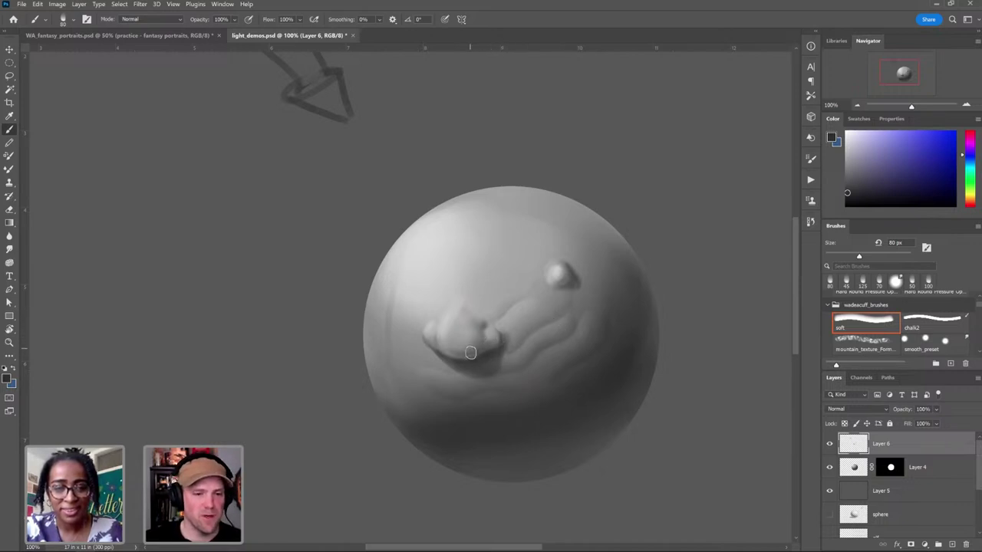
# Step: Shade the upper right side of the nose-like bump with the soft brush at 150 px, and blend it with the Smudge tool at 70 px
pyautogui.press(']')
pyautogui.press(']')
pyautogui.press(']')
pyautogui.press(']')
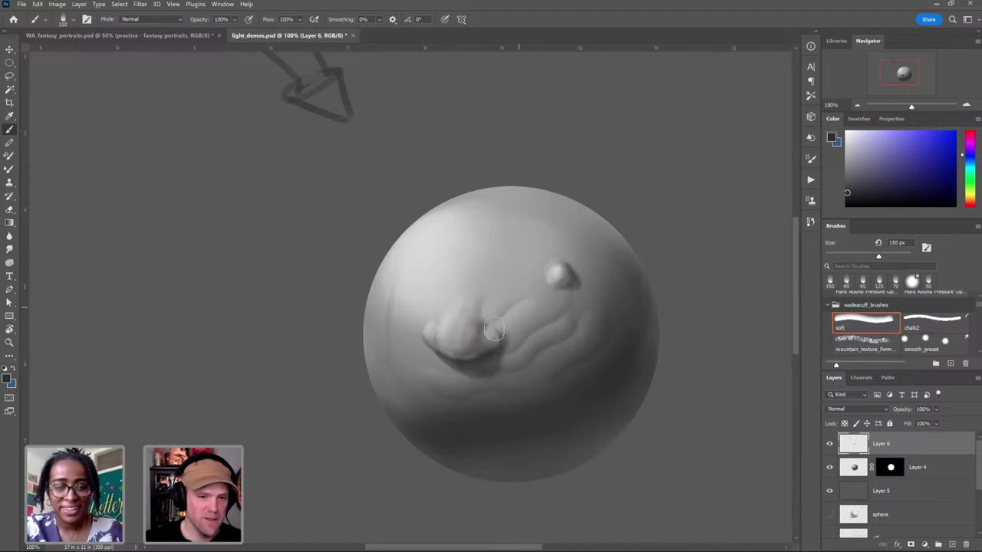
pyautogui.press('r')
pyautogui.press(']')
pyautogui.press(']')
pyautogui.press(']')
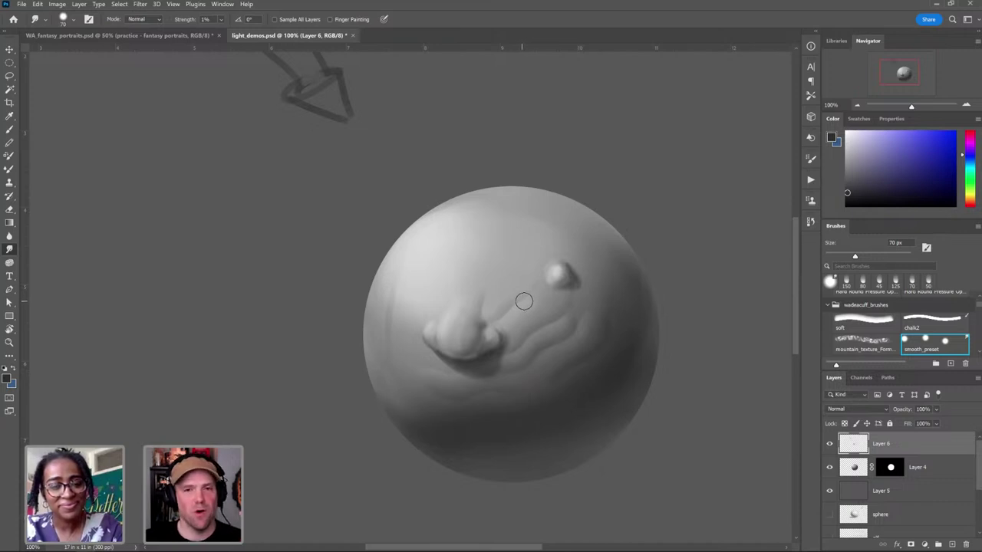
# Step: Define the creases of the folds to the right of the nose in dark grey, reducing the soft brush from 100 to 50 px
pyautogui.press('b')
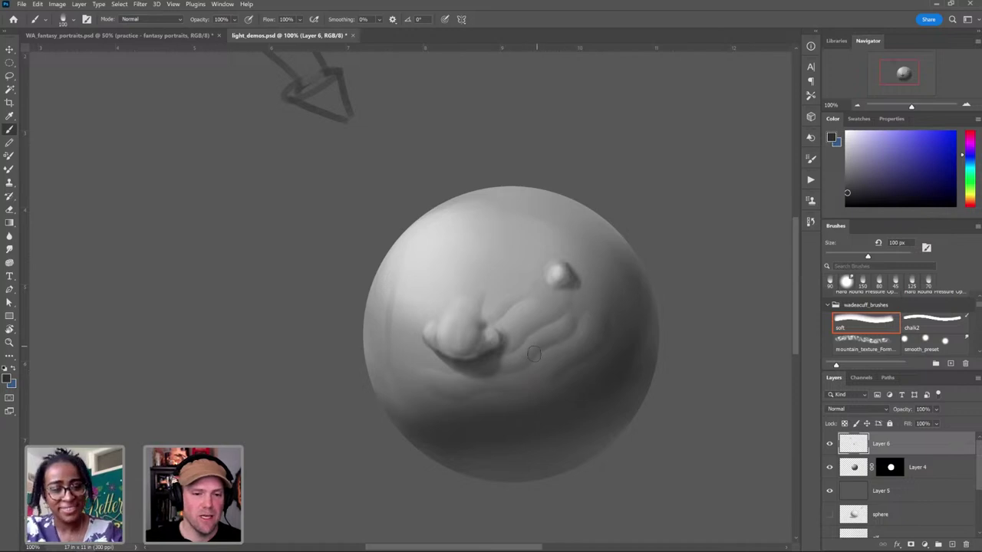
pyautogui.press('[')
pyautogui.press('[')
pyautogui.press('[')
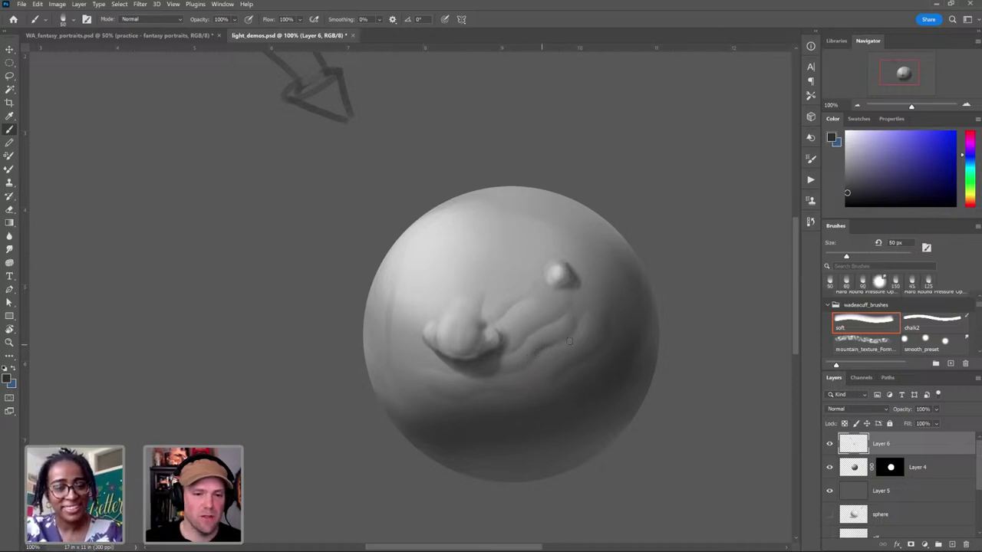
pyautogui.press('[')
pyautogui.press('[')
pyautogui.press('[')
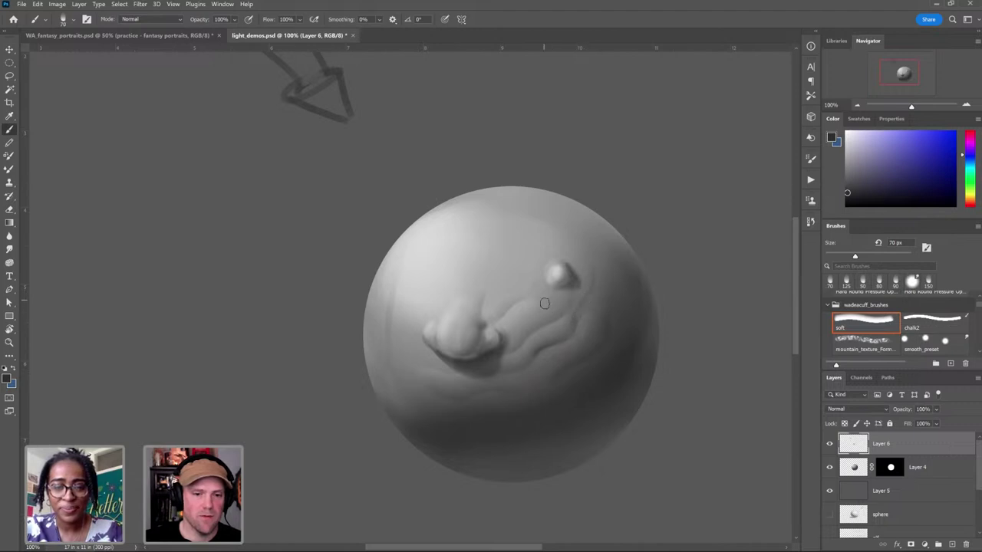
# Step: Paint dark creases curving around the upper left of the small bump with the soft brush at 125 and 100 px
pyautogui.press(']')
pyautogui.press(']')
pyautogui.press(']')
pyautogui.press(']')
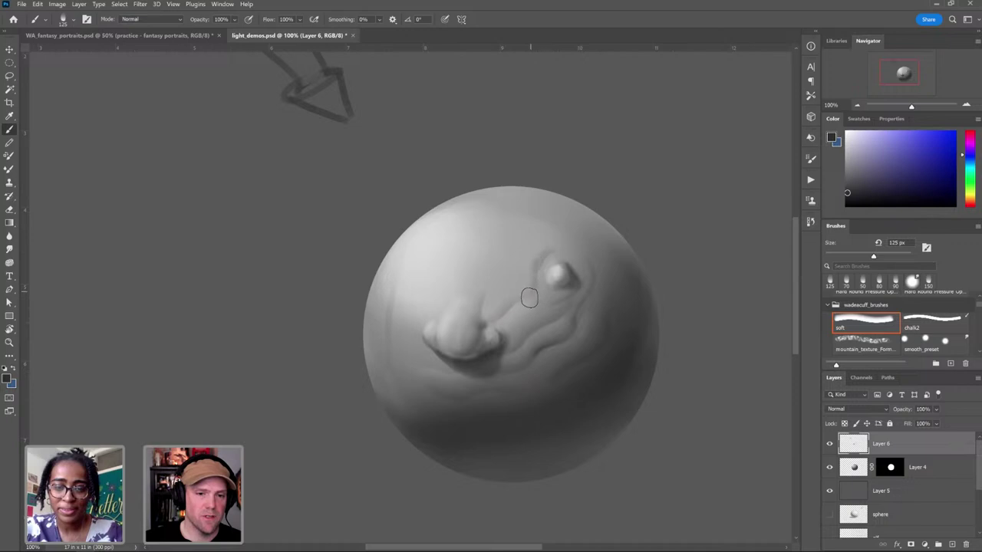
pyautogui.press('[')
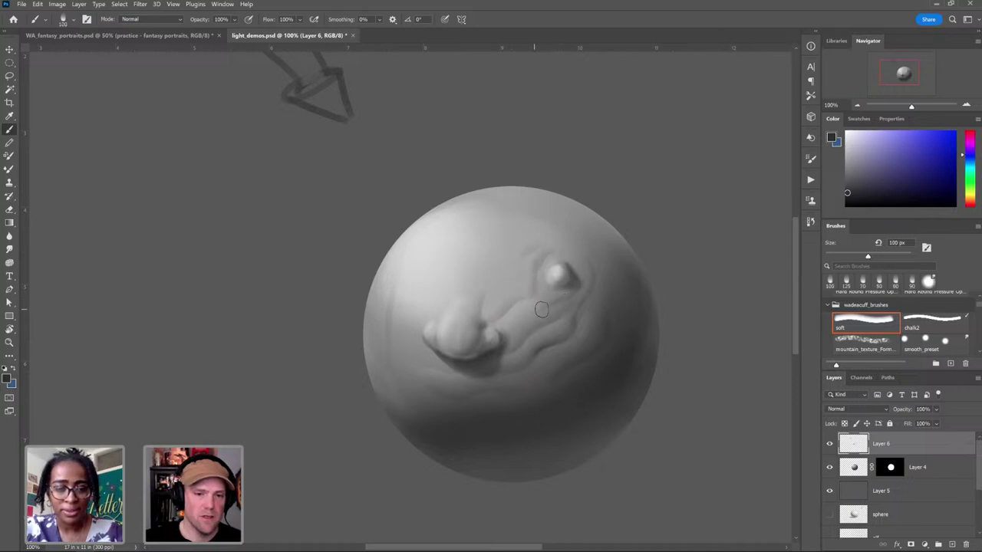
# Step: Highlight the new folds left of the small bump with sampled light greys at 100 px, and blend them with the Smudge tool
pyautogui.keyDown('alt'); pyautogui.click(523, 291); pyautogui.keyUp('alt')
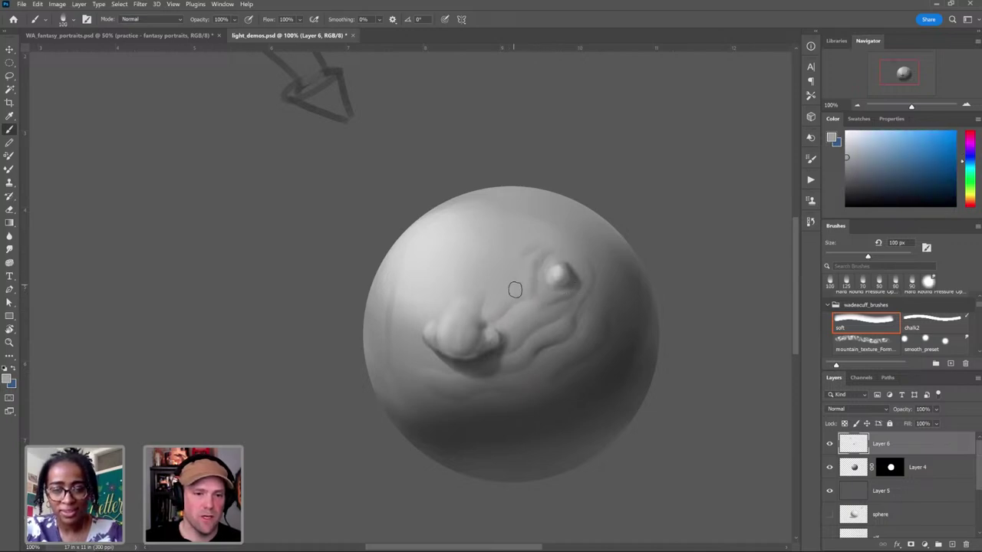
pyautogui.keyDown('alt'); pyautogui.click(441, 243); pyautogui.keyUp('alt')
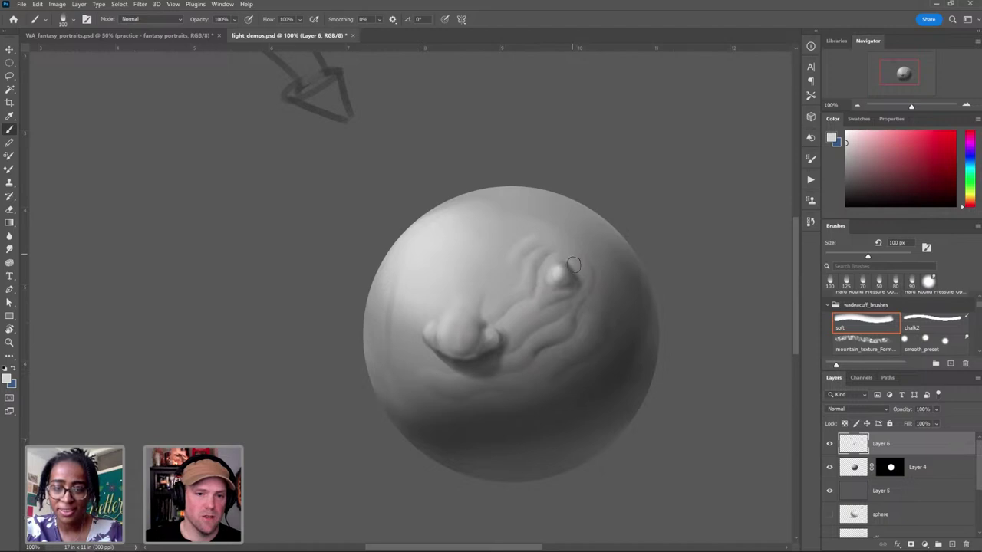
pyautogui.press('r')
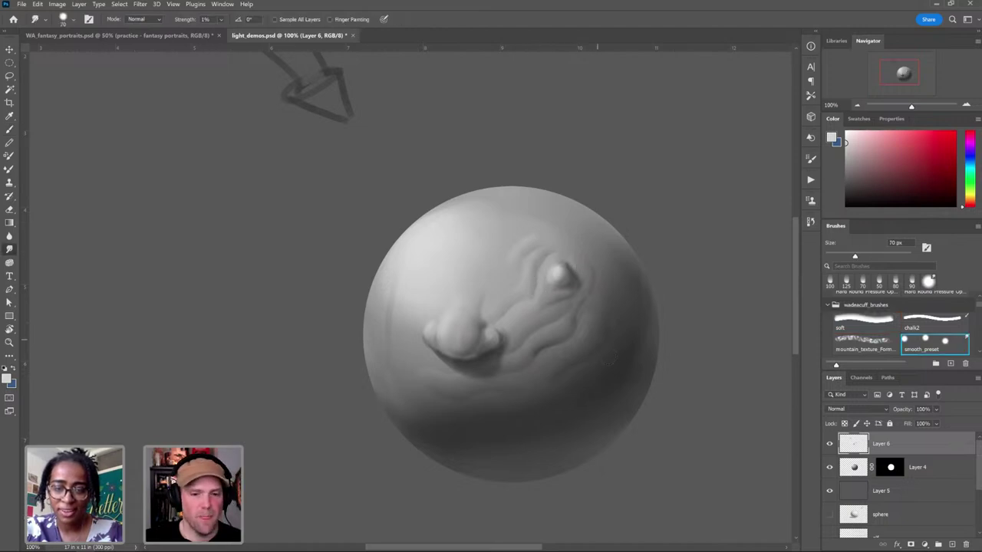
# Step: Deepen the shadows of the folds around the small bump in sampled dark grey with the soft brush at 100 and 80 px
pyautogui.press('b')
pyautogui.keyDown('alt'); pyautogui.click(612, 369); pyautogui.keyUp('alt')
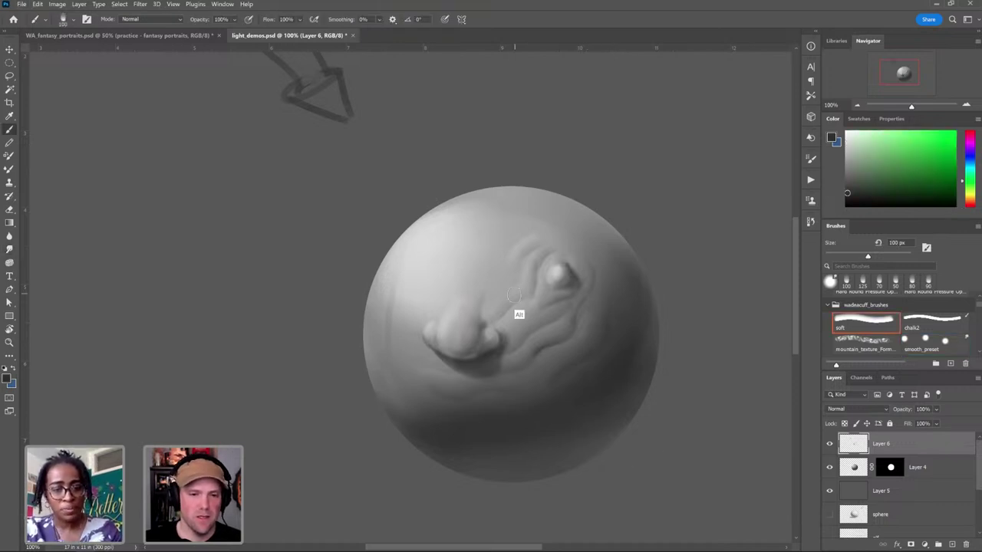
pyautogui.press('[')
pyautogui.press('[')
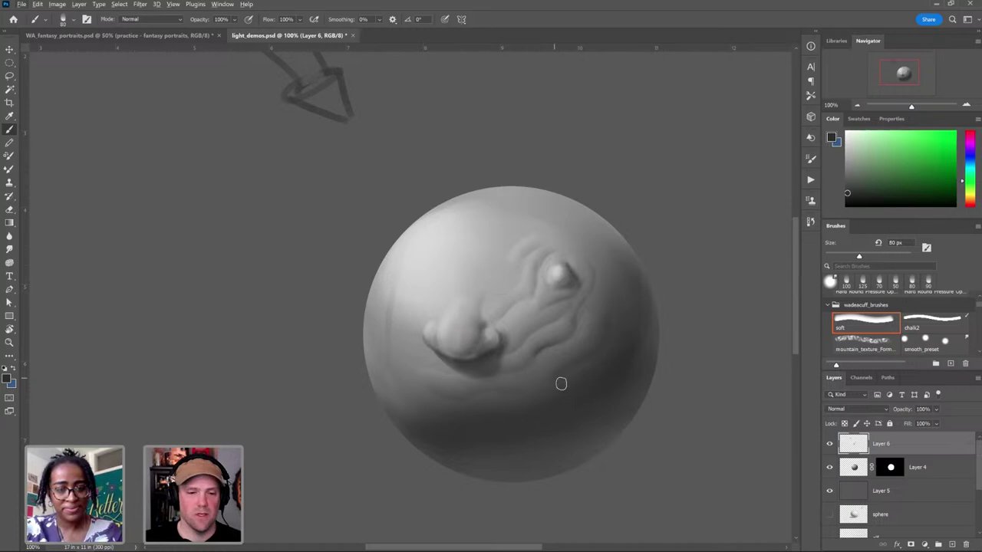
# Step: Draw a small arrow outside the sphere's lower right pointing toward it, in sampled dark grey with the soft brush
pyautogui.keyDown('alt'); pyautogui.click(584, 395); pyautogui.keyUp('alt')
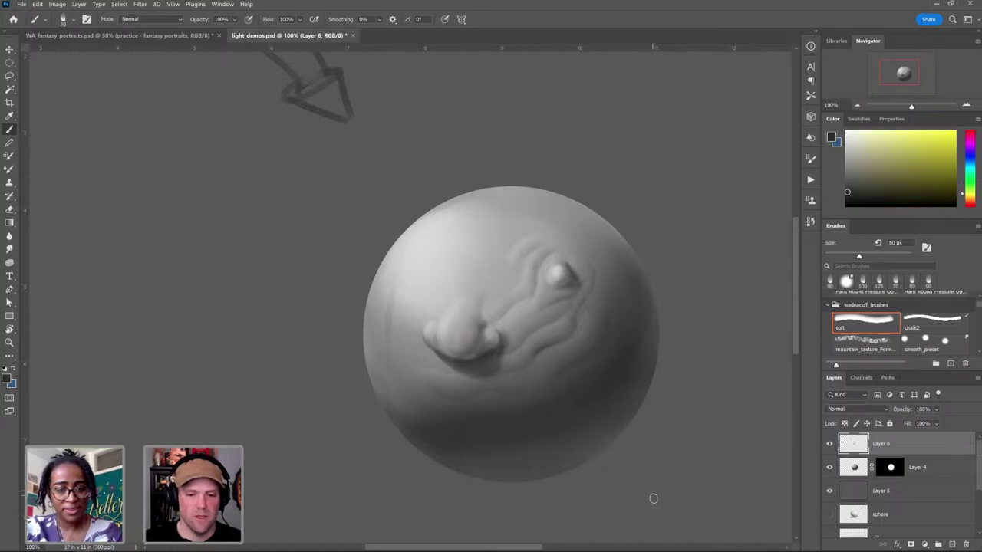
pyautogui.moveTo(670, 513)
pyautogui.mouseDown()
pyautogui.moveTo(637, 485)
pyautogui.moveTo(641, 502)
pyautogui.moveTo(671, 488)
pyautogui.mouseUp()
pyautogui.press(']')
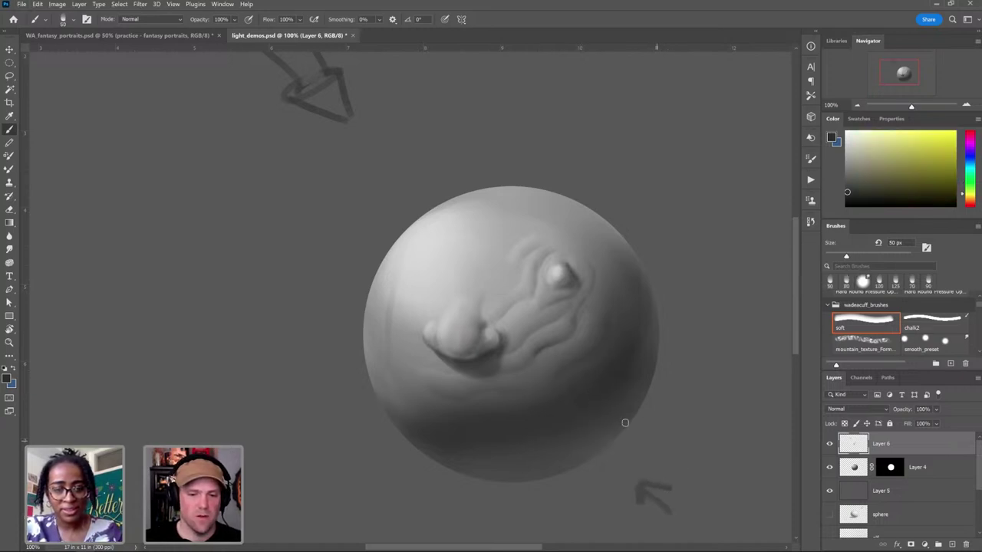
# Step: Brush faint reflected light onto the sphere's lower-right edge on Layer 4, using a sampled light grey and a greatly enlarged soft brush
pyautogui.keyDown('alt'); pyautogui.click(500, 268); pyautogui.keyUp('alt')
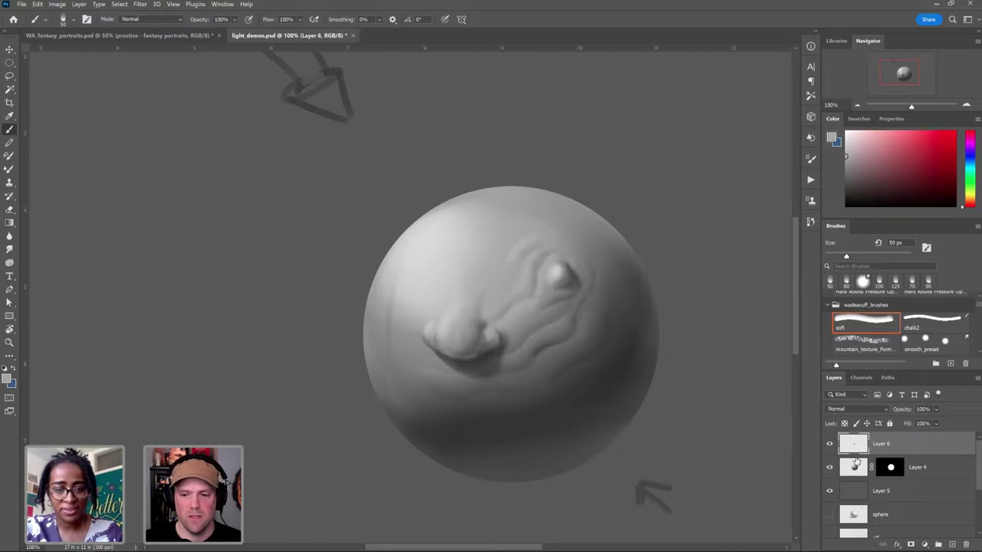
pyautogui.click(854, 468)
pyautogui.press(']')
pyautogui.press(']')
pyautogui.press(']')
pyautogui.press(']')
pyautogui.press(']')
pyautogui.press(']')
pyautogui.press(']')
pyautogui.press(']')
pyautogui.press(']')
pyautogui.press(']')
pyautogui.press(']')
pyautogui.press(']')
pyautogui.press(']')
pyautogui.press(']')
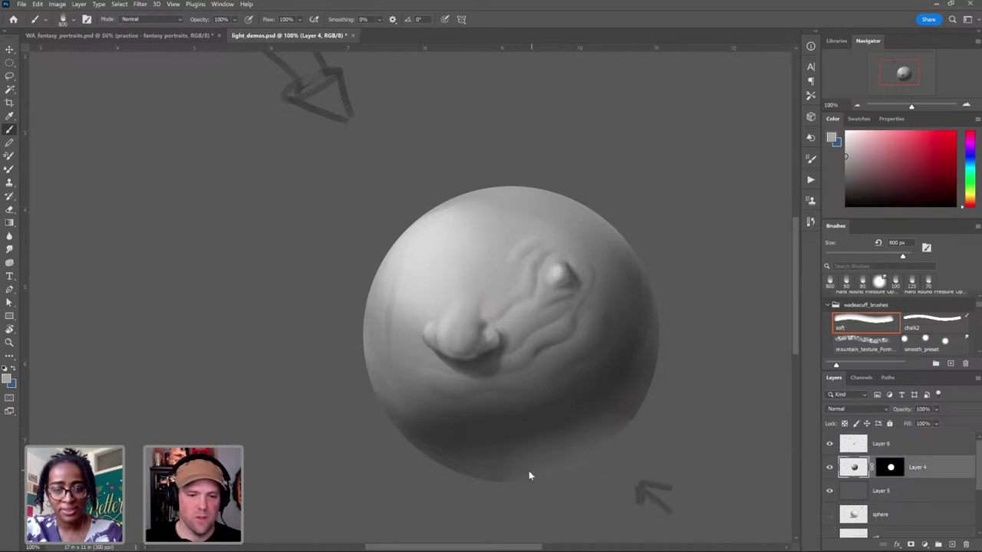
# Step: Paint a dark fold across the reflected light at the sphere's lower right in sampled dark grey, with the soft brush at 90 px
pyautogui.press('[')
pyautogui.press('[')
pyautogui.press('[')
pyautogui.press('[')
pyautogui.press('[')
pyautogui.press('[')
pyautogui.press('[')
pyautogui.press('[')
pyautogui.press('[')
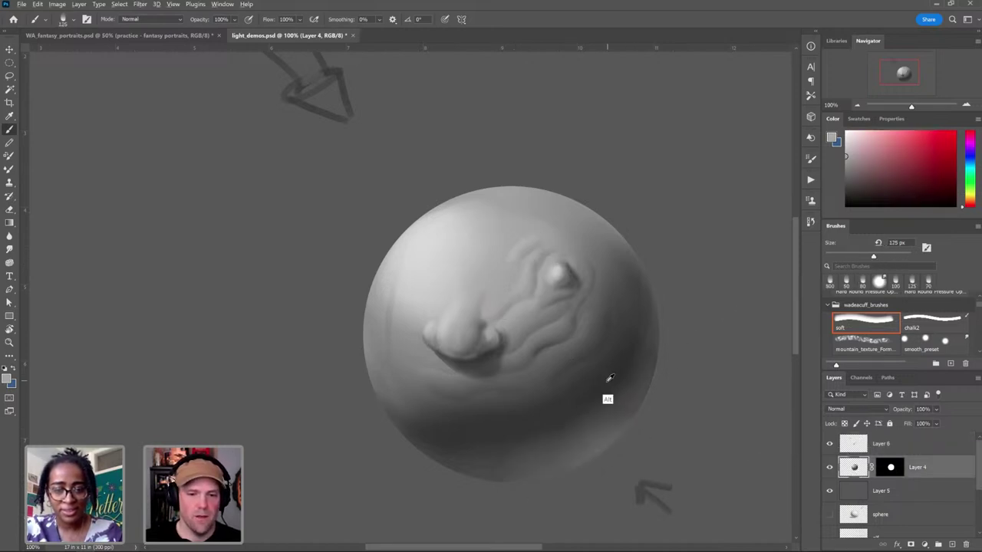
pyautogui.keyDown('alt'); pyautogui.click(608, 398); pyautogui.keyUp('alt')
pyautogui.press('[')
pyautogui.press('[')
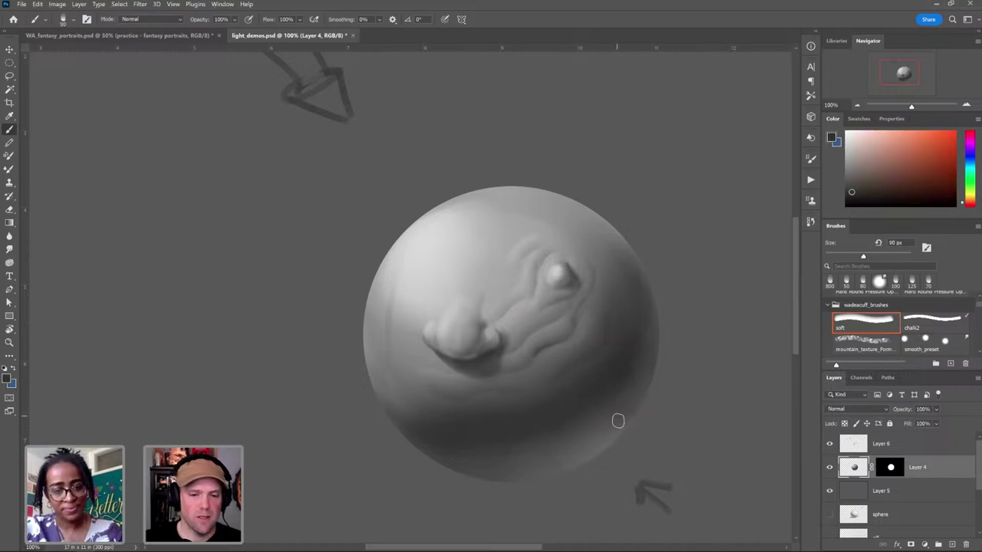
pyautogui.moveTo(618, 421); pyautogui.dragTo(597, 437)
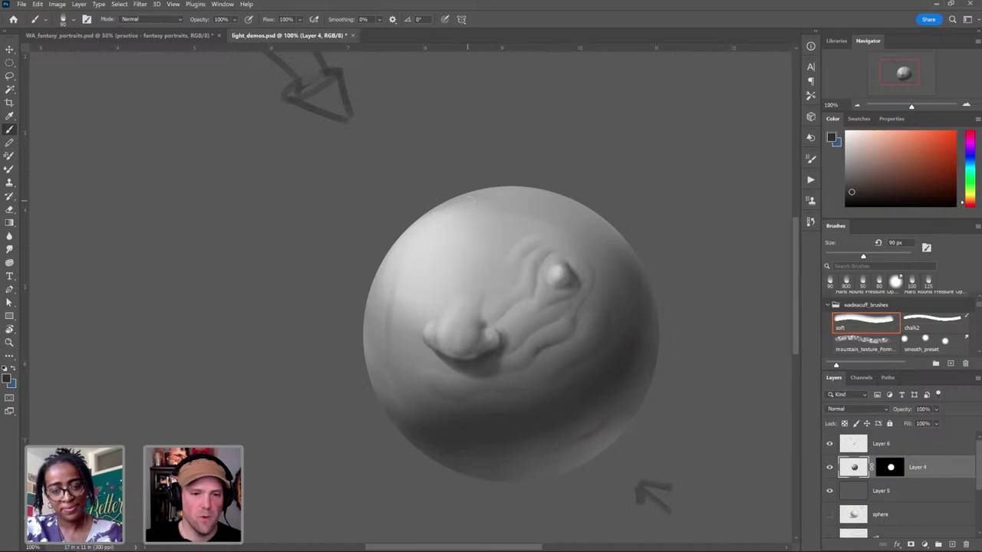
pyautogui.moveTo(500, 224)
pyautogui.mouseDown()
pyautogui.moveTo(442, 257)
pyautogui.moveTo(524, 250)
pyautogui.mouseUp()
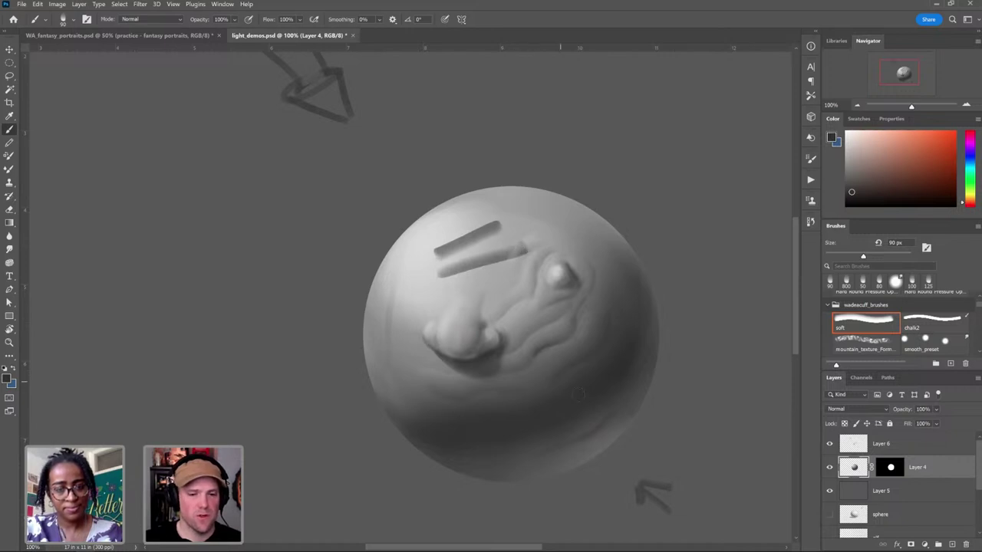
pyautogui.press('ctrl')
pyautogui.hotkey('ctrl', 'z')
pyautogui.hotkey('ctrl', 'z')
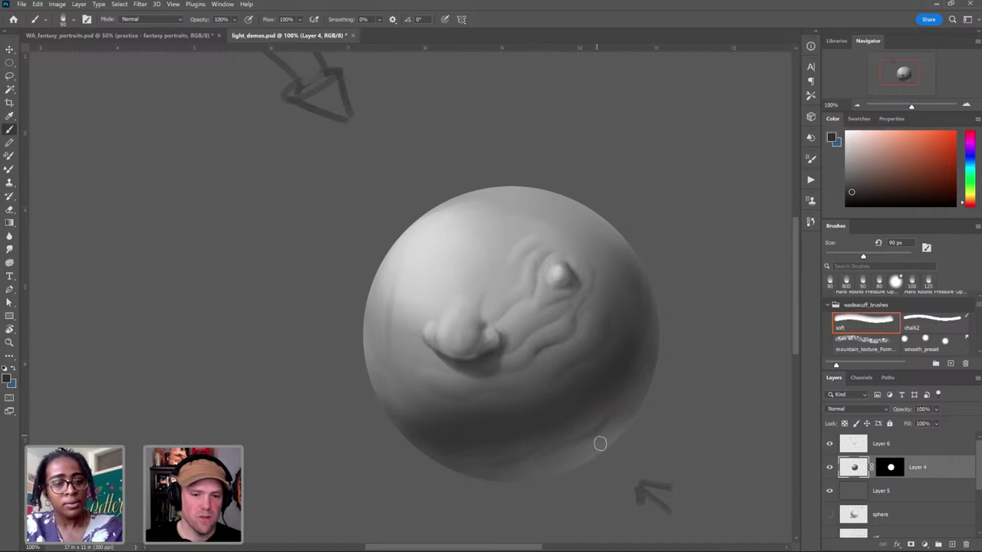
# Step: Extend the folds up along the sphere's lower-right reflected light, alternating sampled mid and dark greys with the soft brush at 90 px
pyautogui.keyDown('alt'); pyautogui.click(596, 446); pyautogui.keyUp('alt')
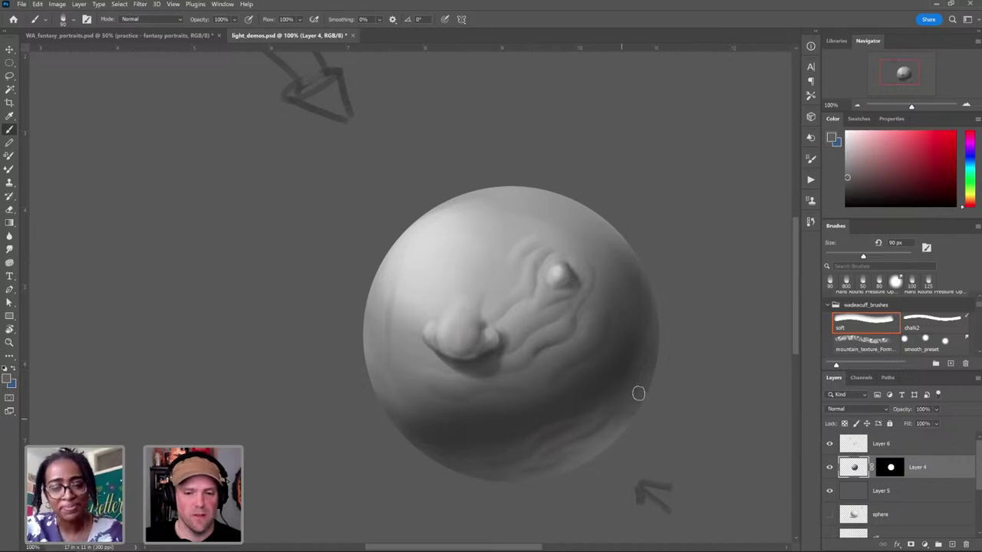
pyautogui.keyDown('alt'); pyautogui.click(620, 371); pyautogui.keyUp('alt')
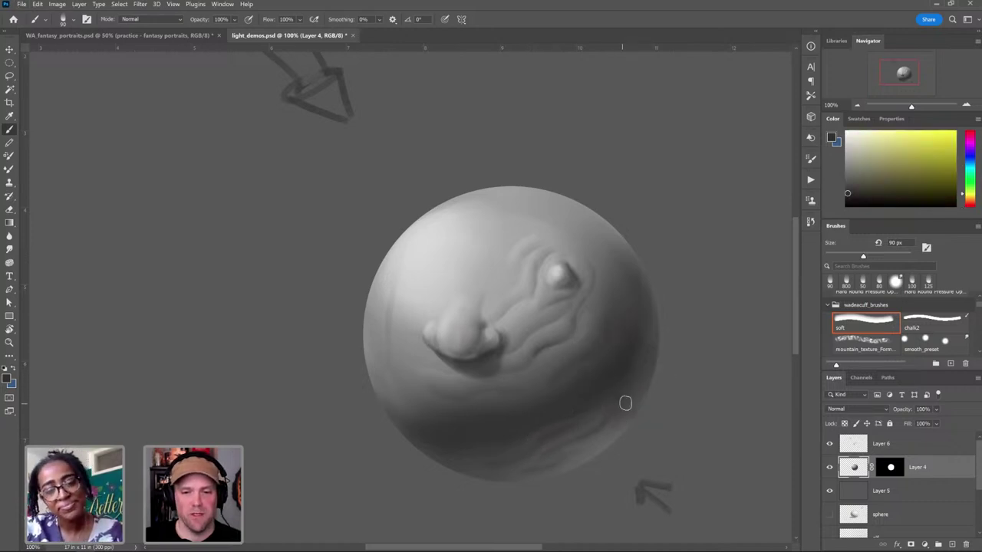
pyautogui.keyDown('alt'); pyautogui.click(603, 441); pyautogui.keyUp('alt')
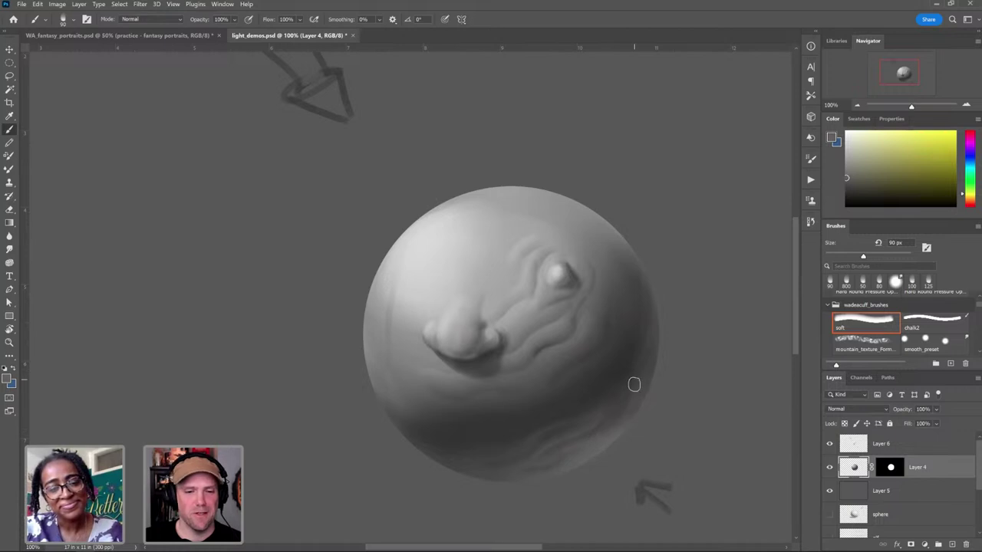
pyautogui.keyDown('alt'); pyautogui.keyDown('shift'); pyautogui.rightClick(581, 397); pyautogui.keyUp('shift'); pyautogui.keyUp('alt')
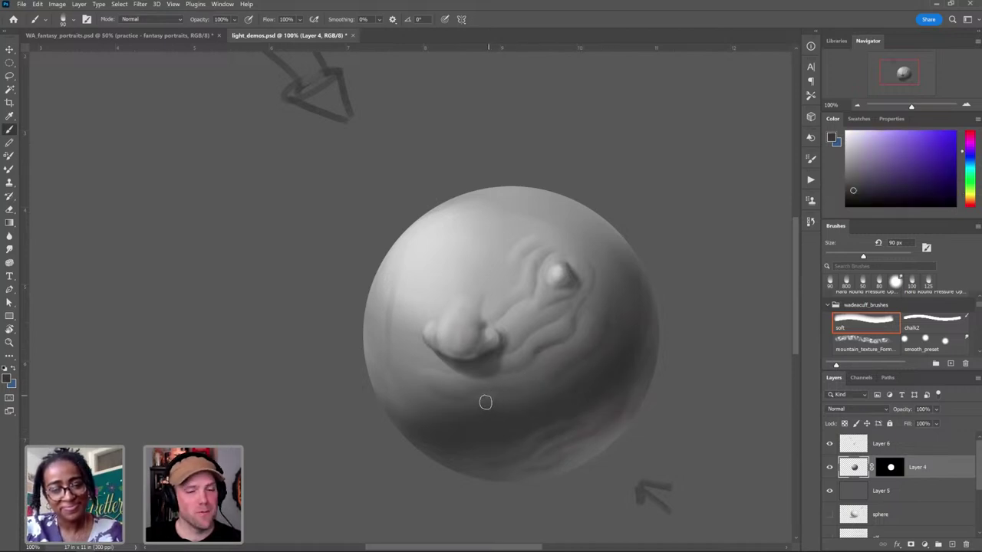
# Step: Paint wavy folds below the nose, where the light turns into shadow, in sampled greys with the soft brush at 70 and 80 px
pyautogui.press('[')
pyautogui.press('[')
pyautogui.press('[')
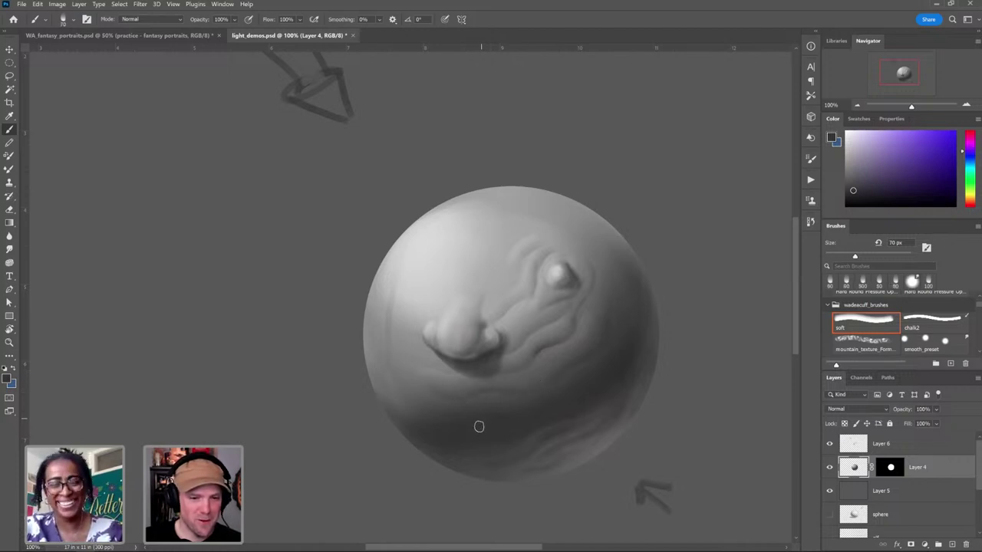
pyautogui.press(']')
pyautogui.keyDown('alt'); pyautogui.click(527, 388); pyautogui.keyUp('alt')
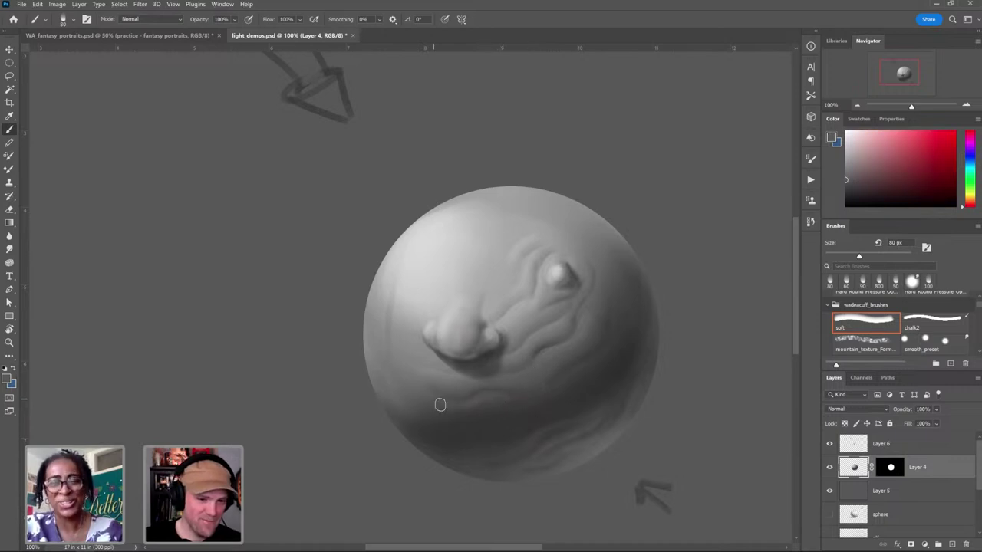
pyautogui.press('alt')
pyautogui.keyDown('alt'); pyautogui.click(571, 397); pyautogui.keyUp('alt')
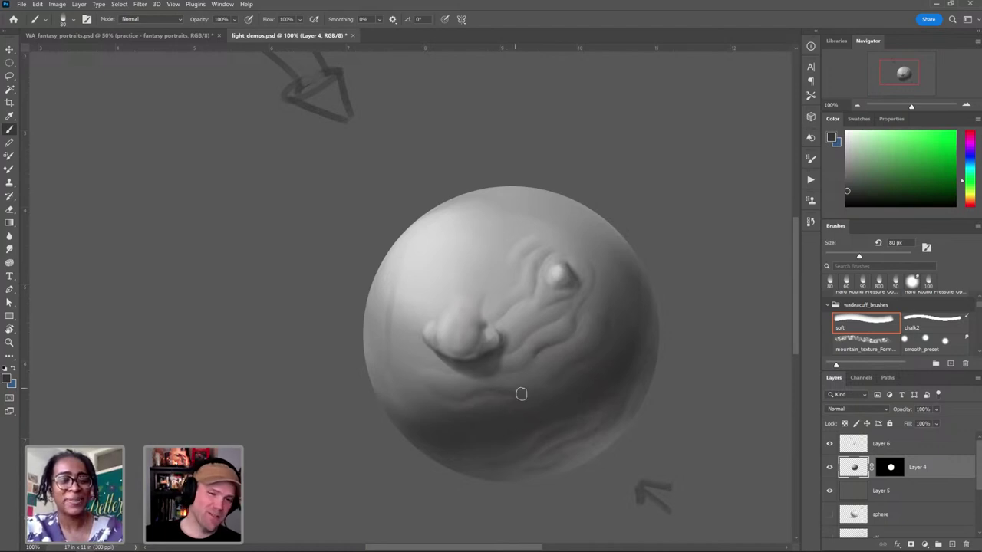
# Step: Set the Smudge tool to 50 px and examine the whole shaded sphere together with both light arrows
pyautogui.press('r')
pyautogui.press('[')
pyautogui.press('[')
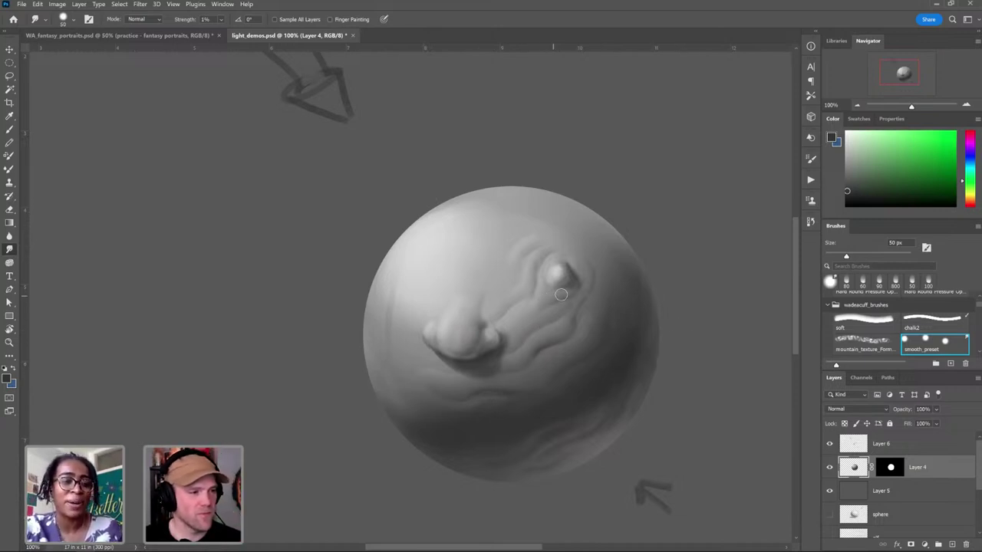
pyautogui.press('z')
pyautogui.keyDown('alt'); pyautogui.click(581, 321); pyautogui.keyUp('alt')
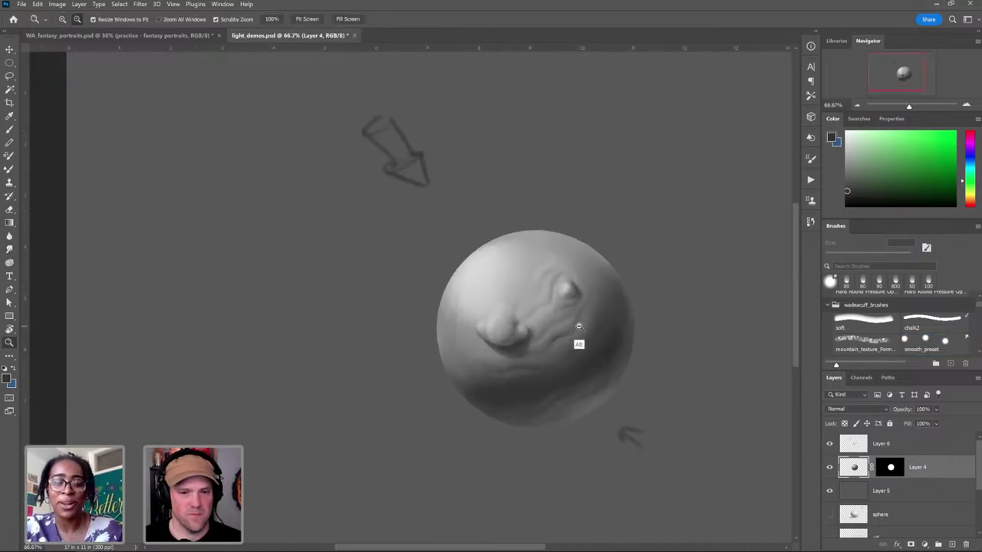
pyautogui.keyDown('alt'); pyautogui.click(584, 321); pyautogui.keyUp('alt')
pyautogui.moveTo(608, 334); pyautogui.dragTo(541, 287)
pyautogui.moveTo(588, 327); pyautogui.dragTo(573, 316)
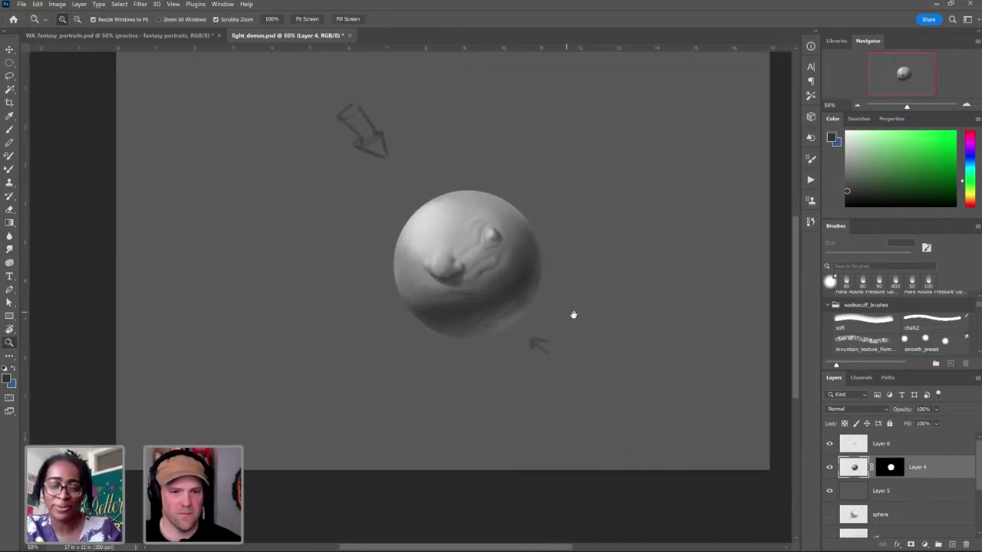
pyautogui.press('r')
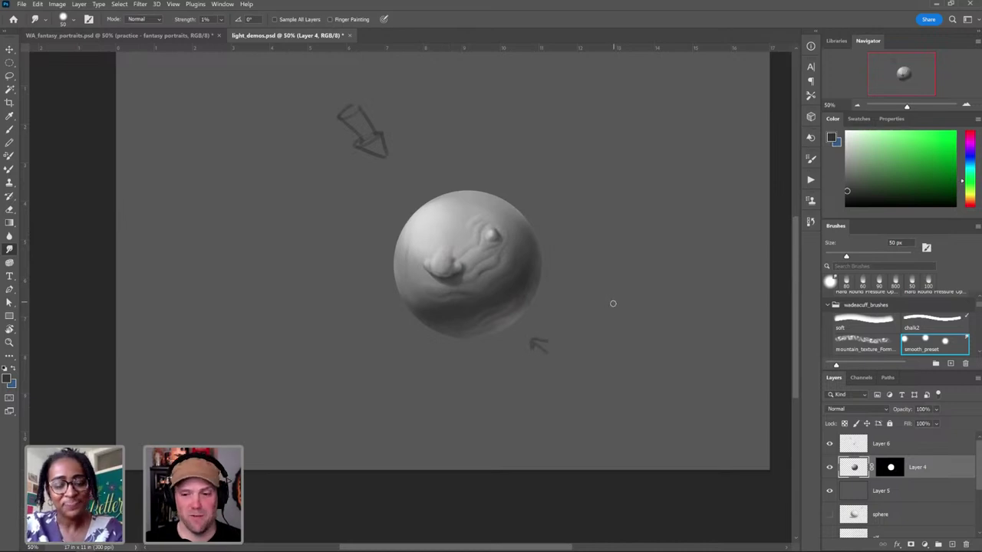
# Step: Return to the soft brush, sample a dark grey below the nose and enlarge the brush to 175 px
pyautogui.press('b')
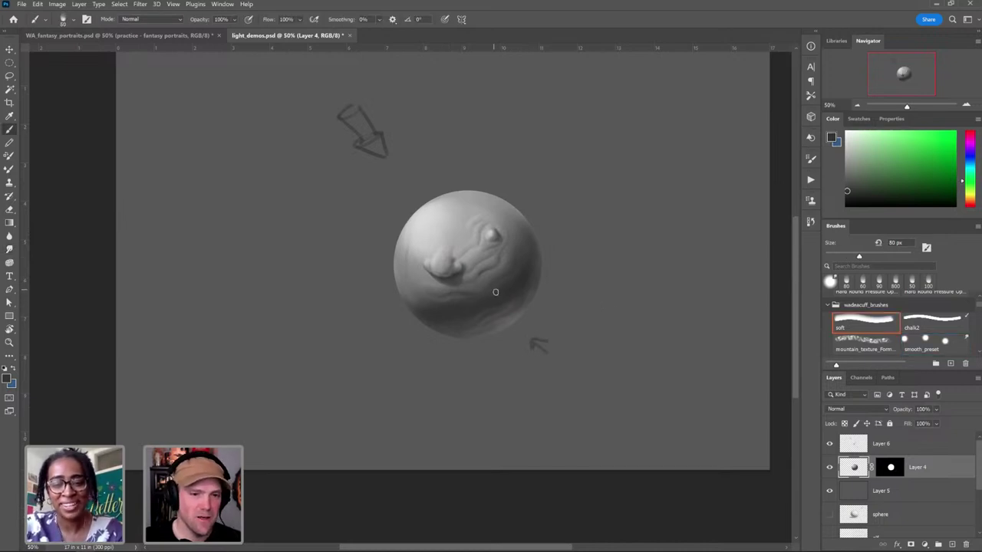
pyautogui.keyDown('alt'); pyautogui.click(454, 283); pyautogui.keyUp('alt')
pyautogui.press(']')
pyautogui.press(']')
pyautogui.press(']')
pyautogui.press(']')
pyautogui.press(']')
pyautogui.press(']')
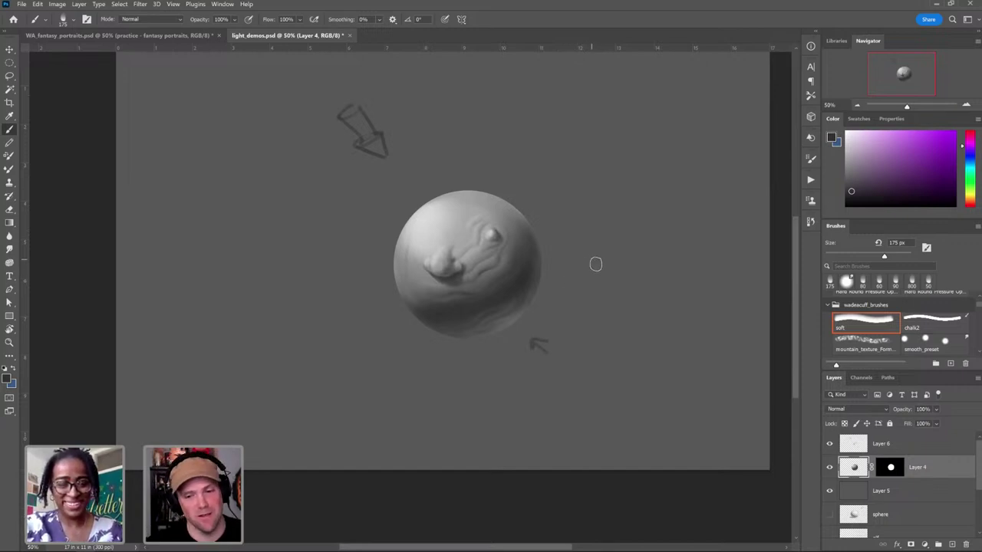
# Step: Group the layers from Layer 6 down to sphere and place the group directly above the Background layer
pyautogui.moveTo(618, 258); pyautogui.dragTo(607, 281)
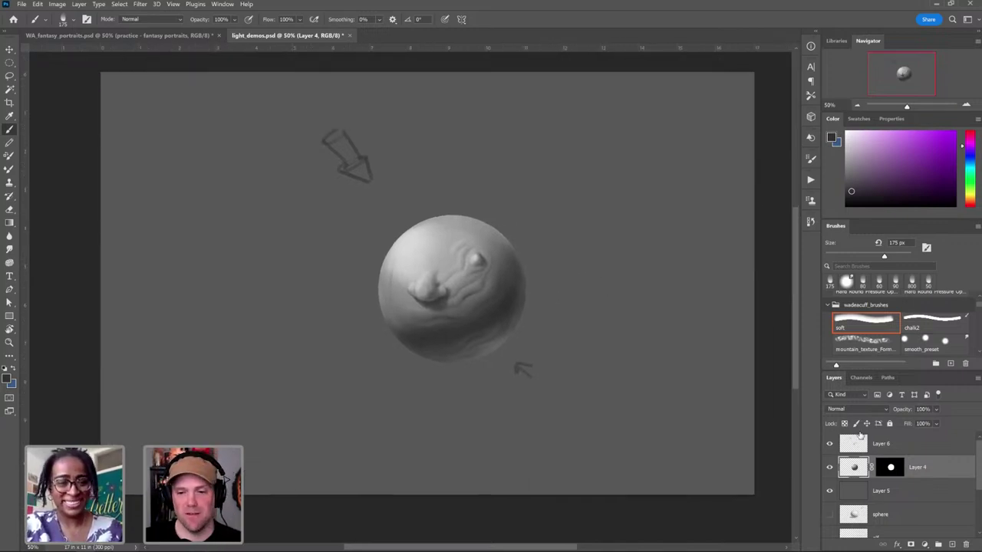
pyautogui.click(914, 449)
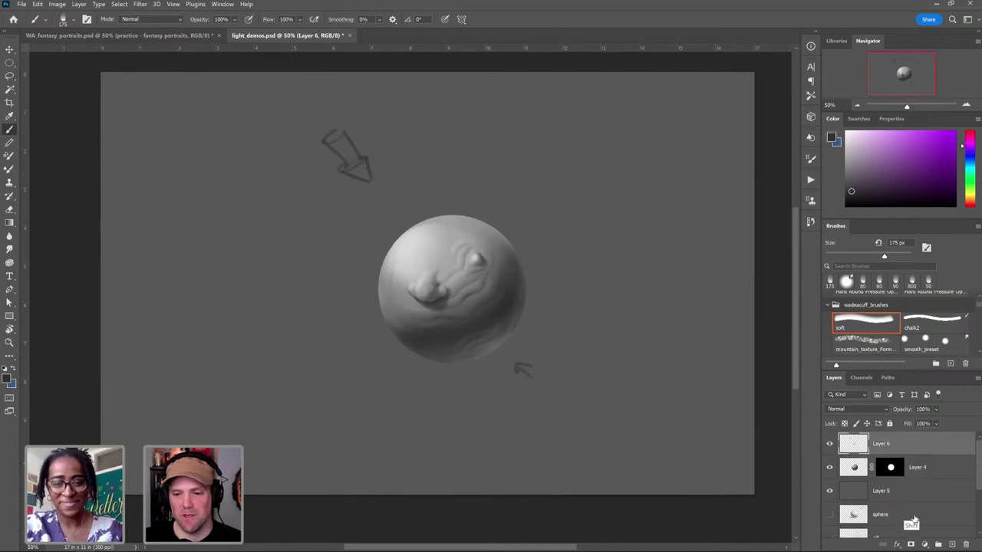
pyautogui.keyDown('shift'); pyautogui.click(963, 510); pyautogui.keyUp('shift')
pyautogui.moveTo(977, 480); pyautogui.dragTo(978, 518)
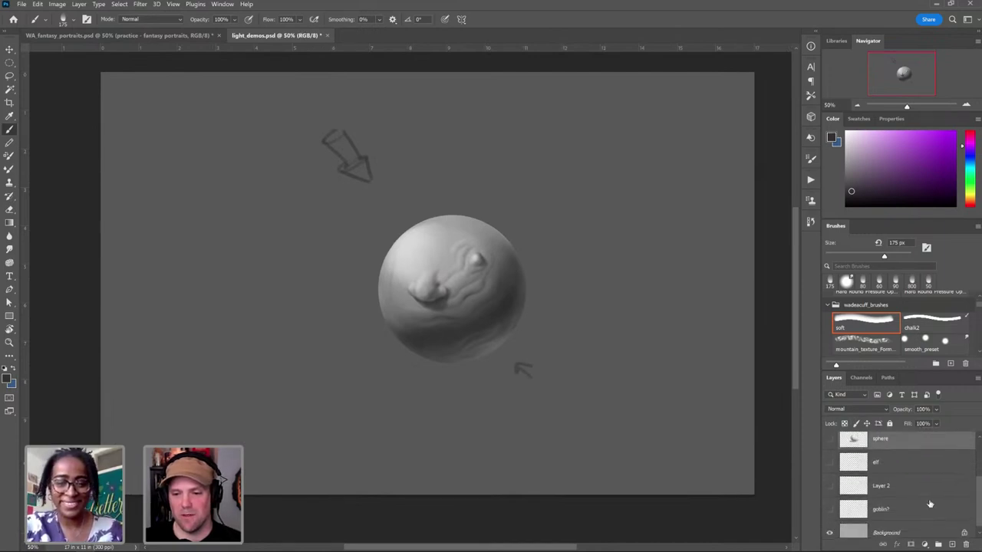
pyautogui.click(938, 544)
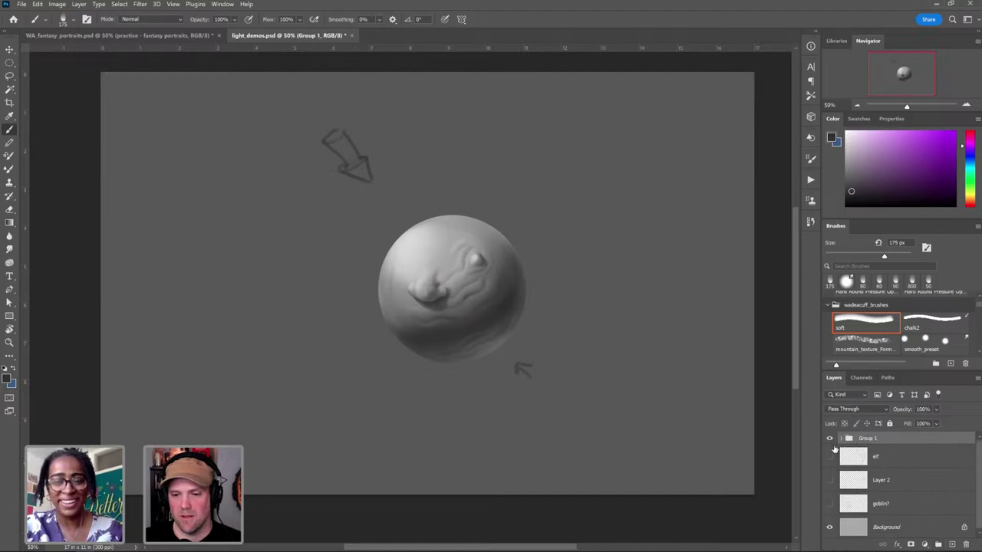
pyautogui.moveTo(874, 440); pyautogui.dragTo(880, 519)
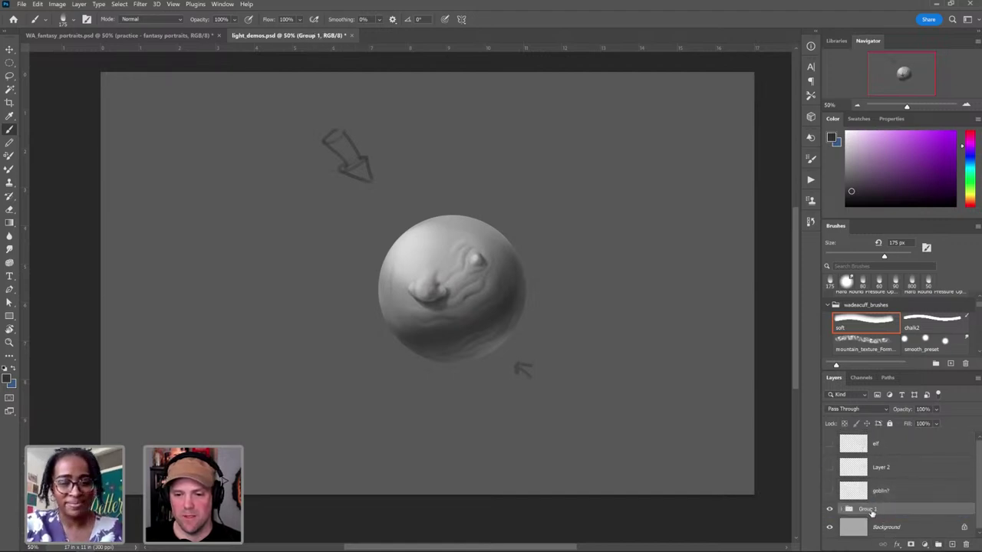
# Step: Rename the new layer group "light" and hide it
pyautogui.doubleClick(868, 510)
pyautogui.write('lig')
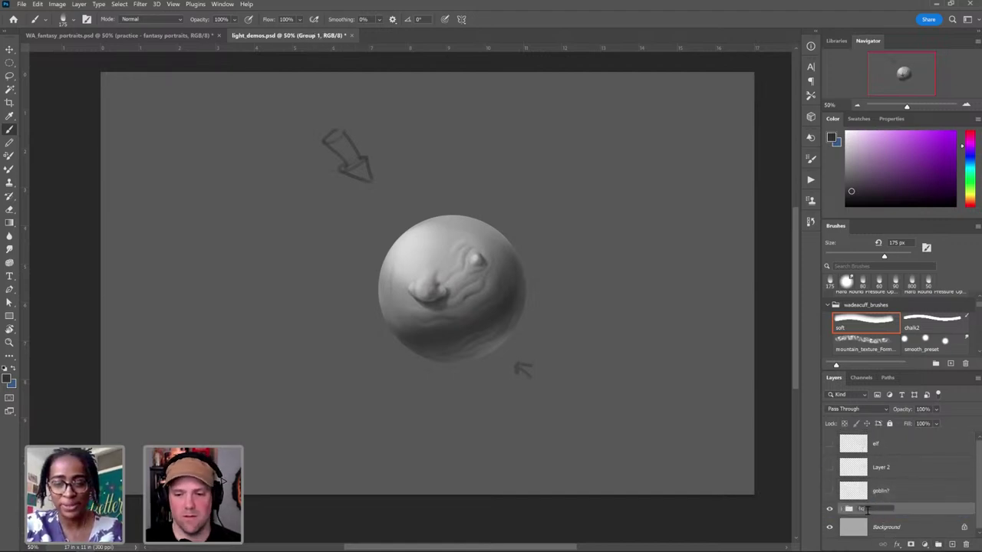
pyautogui.write('ht')
pyautogui.press('Return')
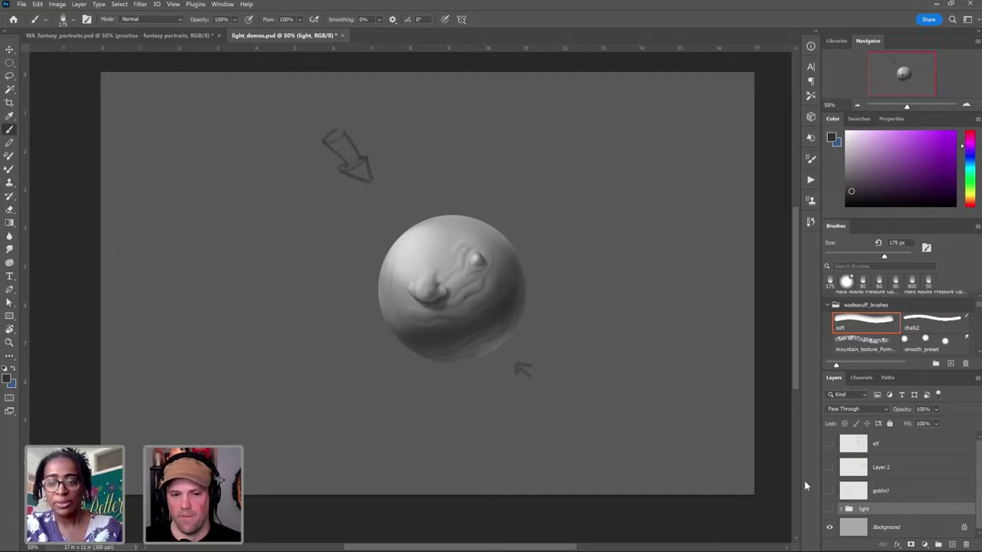
pyautogui.click(829, 509)
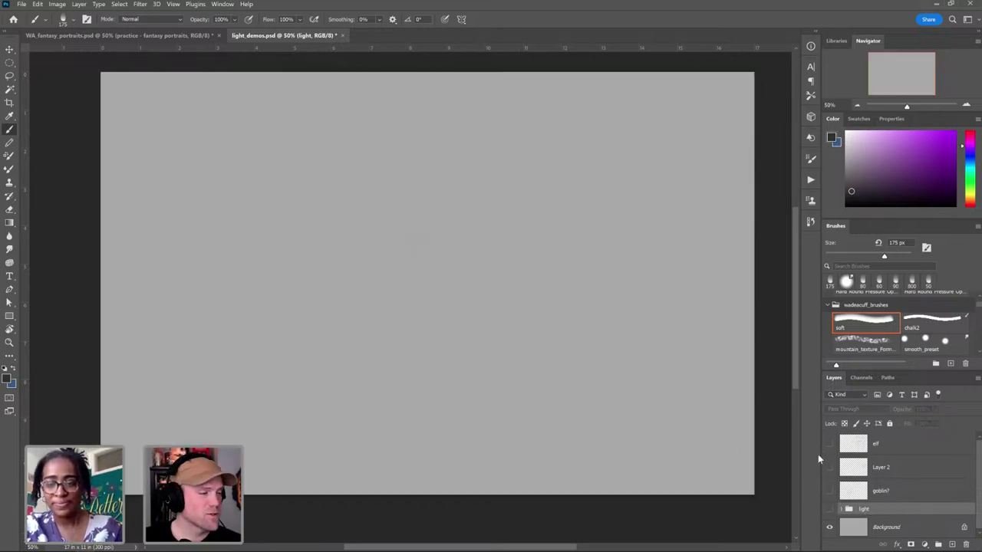
# Step: With the chalk2 brush chosen for drawing, show the goblin? layer and move its sketch to the middle of the canvas
pyautogui.click(938, 321)
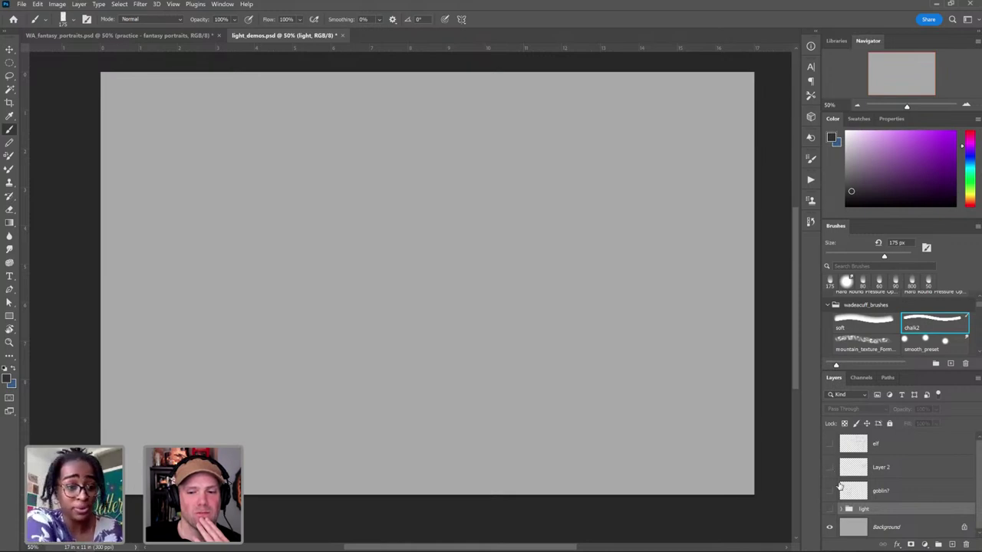
pyautogui.click(829, 493)
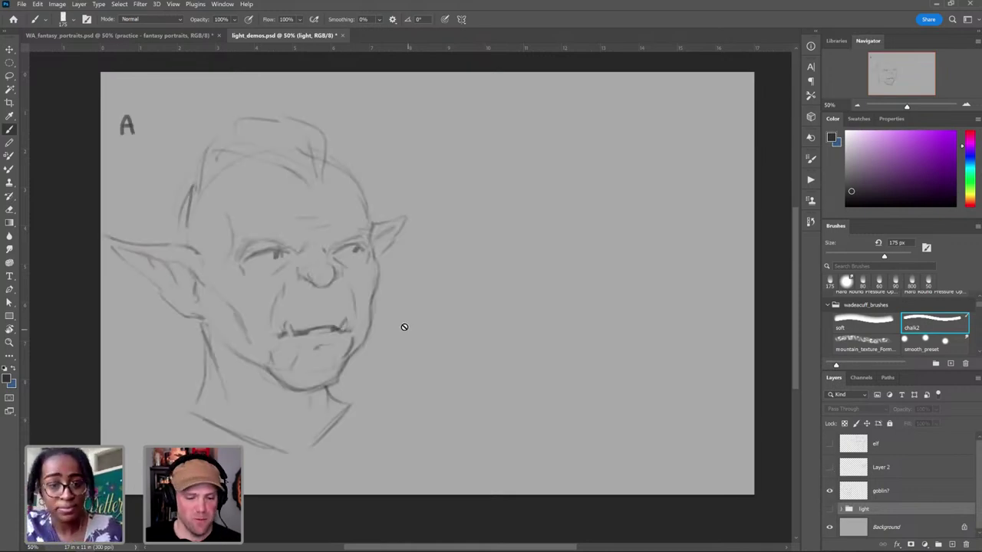
pyautogui.click(904, 491)
pyautogui.press('v')
pyautogui.moveTo(356, 350); pyautogui.dragTo(511, 337)
pyautogui.press('b')
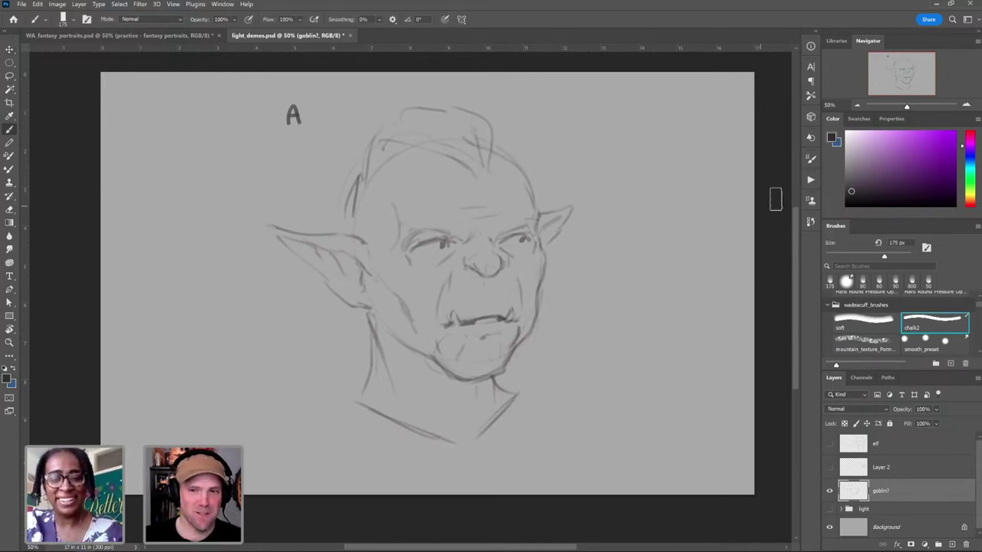
# Step: Darken the goblin's eye and nose lines in near-black with the chalk2 brush at 40 px
pyautogui.click(845, 195)
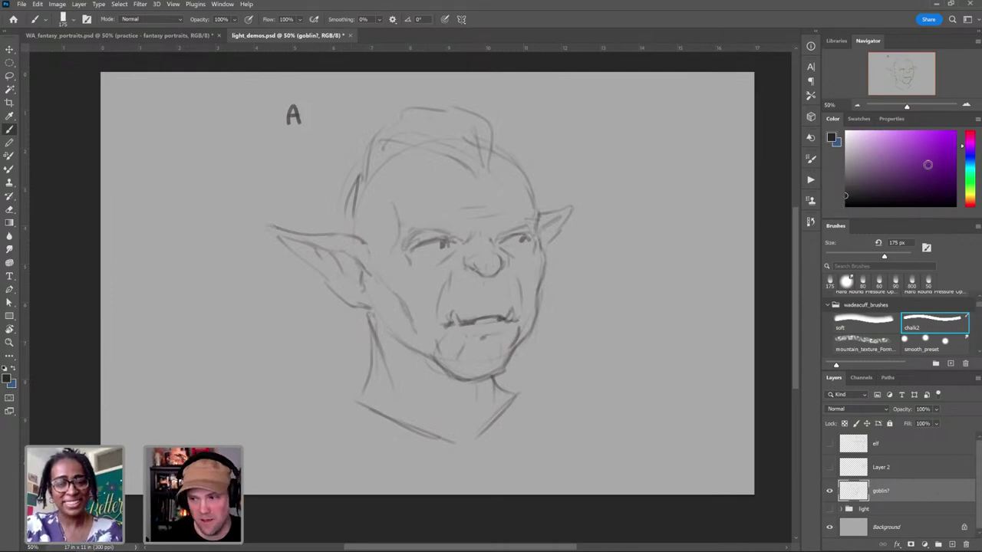
pyautogui.press('[')
pyautogui.press('[')
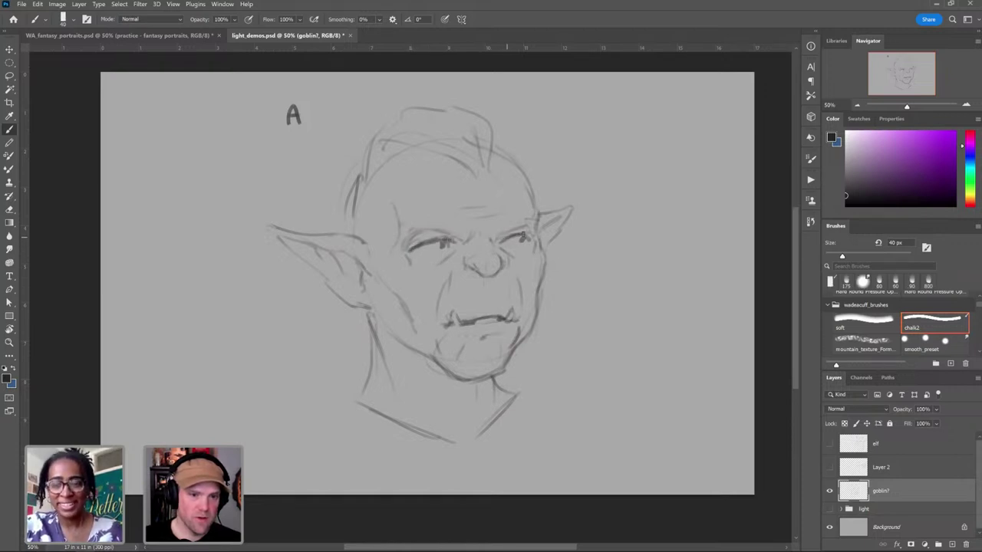
pyautogui.rightClick(471, 265)
pyautogui.click(488, 251)
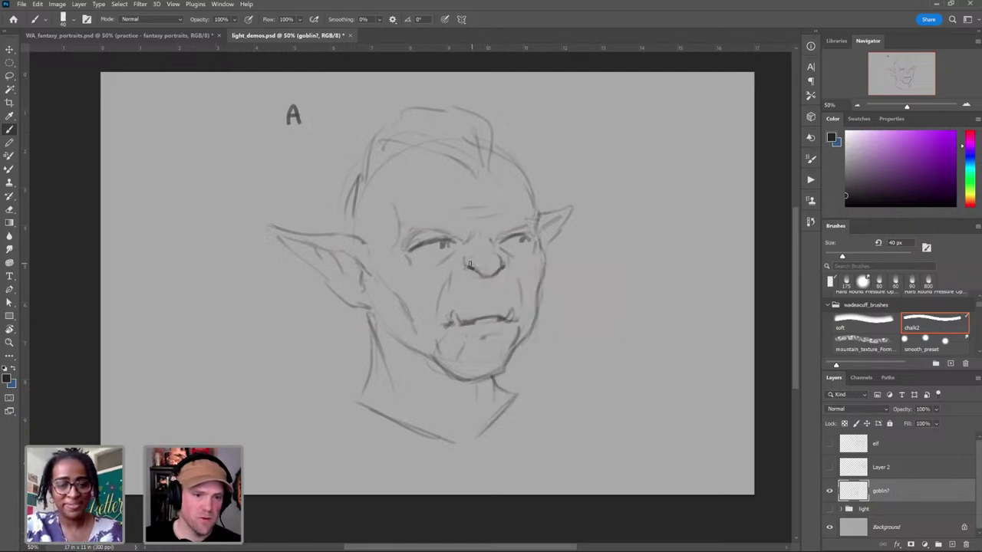
pyautogui.moveTo(474, 257); pyautogui.dragTo(464, 258)
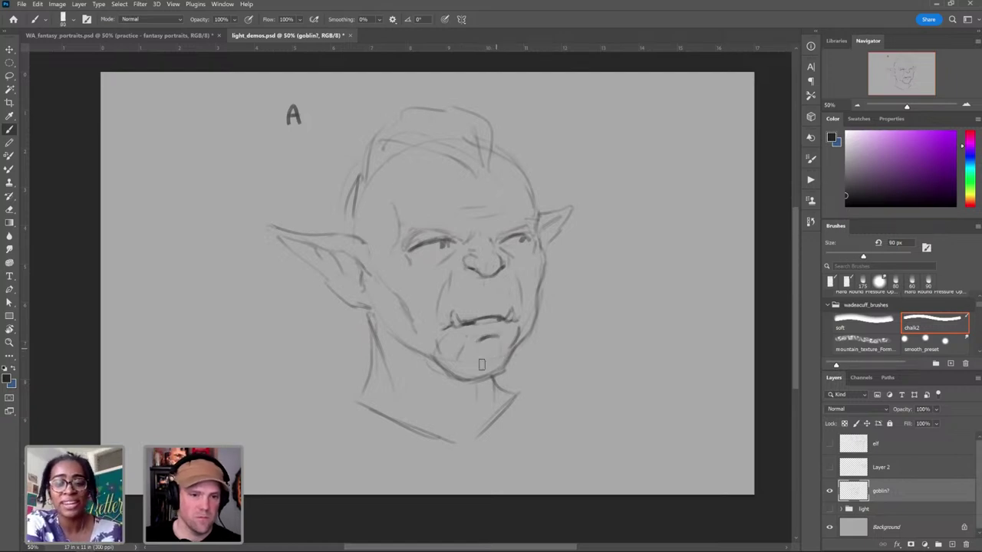
# Step: Strengthen the goblin's cheek and jaw lines and add a diagonal neck line with the chalk2 brush, reduced to 50 and 35 px
pyautogui.press(']')
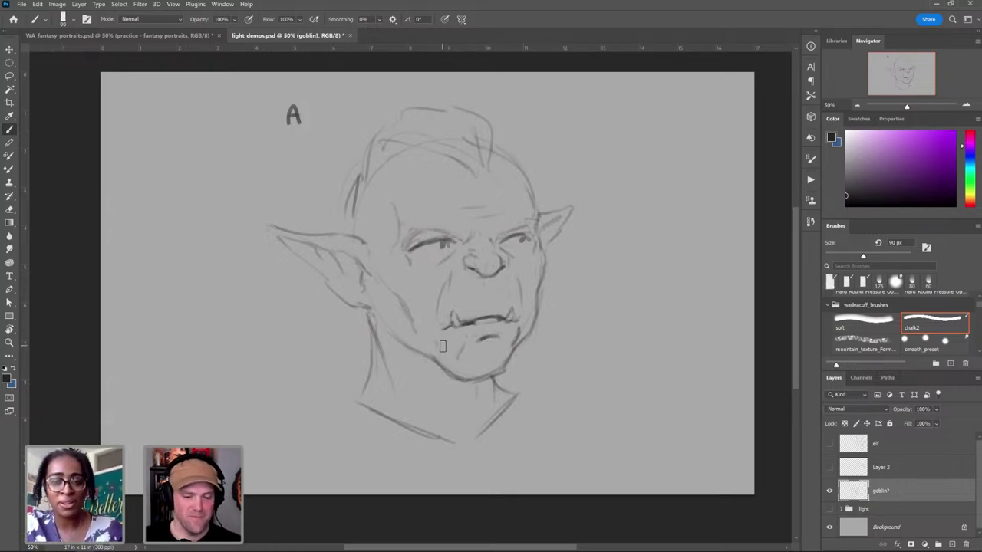
pyautogui.press('[')
pyautogui.press('[')
pyautogui.press('[')
pyautogui.press('[')
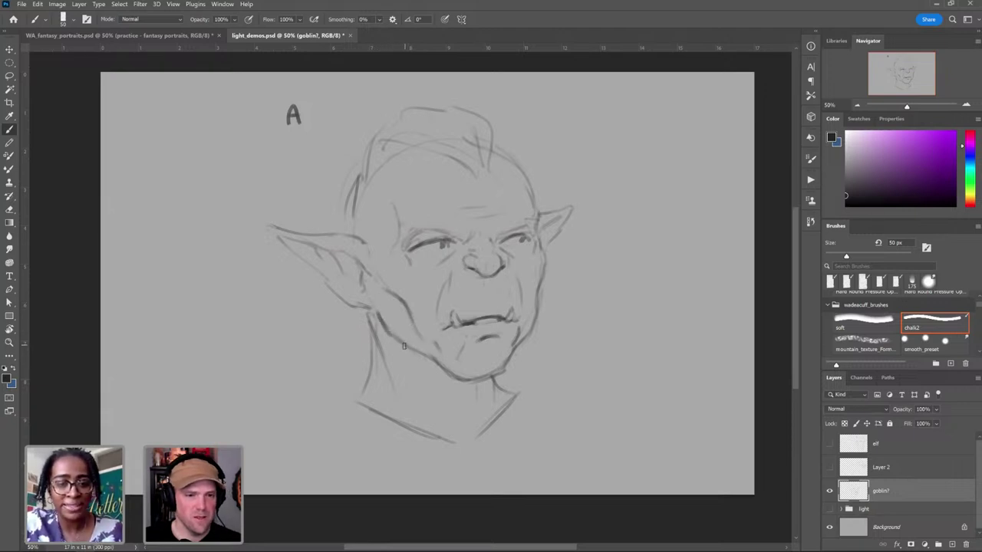
pyautogui.press('[')
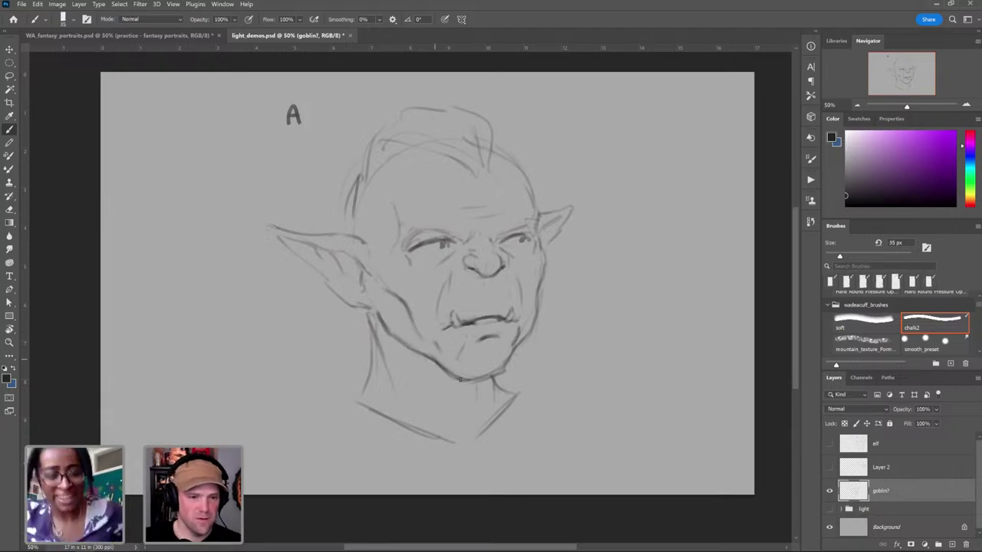
pyautogui.moveTo(408, 356); pyautogui.dragTo(435, 411)
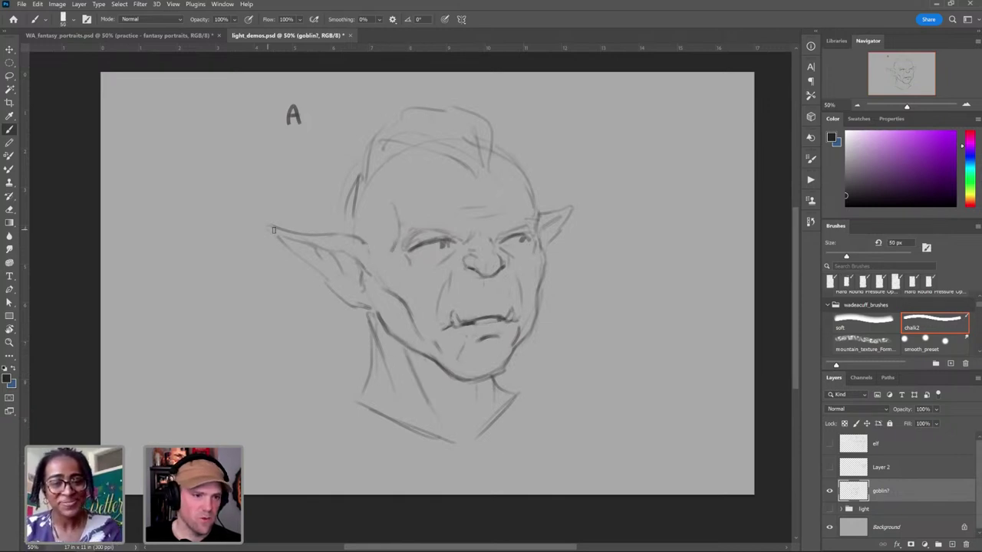
# Step: Darken the outline of the goblin's large left ear and draw a slanted forehead crease with the chalk2 brush at about 45 to 50 px
pyautogui.moveTo(276, 226)
pyautogui.mouseDown()
pyautogui.moveTo(349, 252)
pyautogui.moveTo(366, 266)
pyautogui.moveTo(308, 261)
pyautogui.moveTo(362, 277)
pyautogui.mouseUp()
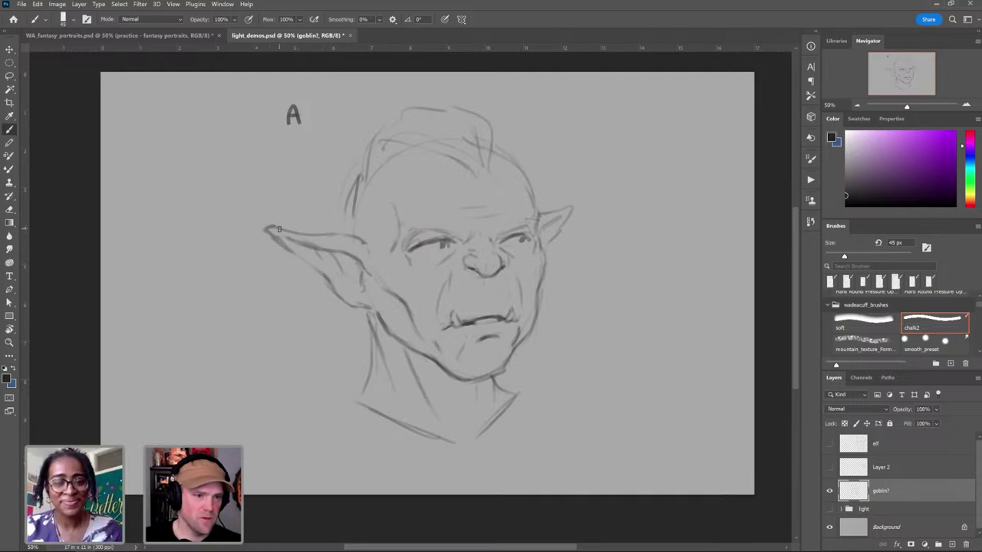
pyautogui.moveTo(279, 229); pyautogui.dragTo(352, 240)
pyautogui.hotkey('ctrl', 'z')
pyautogui.press(']')
pyautogui.press(']')
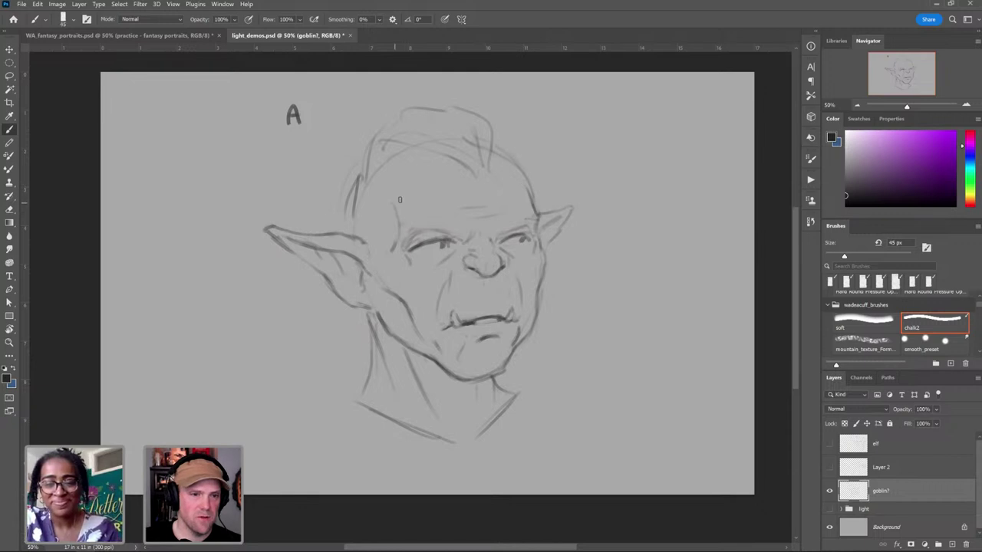
pyautogui.moveTo(404, 192)
pyautogui.mouseDown()
pyautogui.moveTo(438, 213)
pyautogui.moveTo(415, 195)
pyautogui.mouseUp()
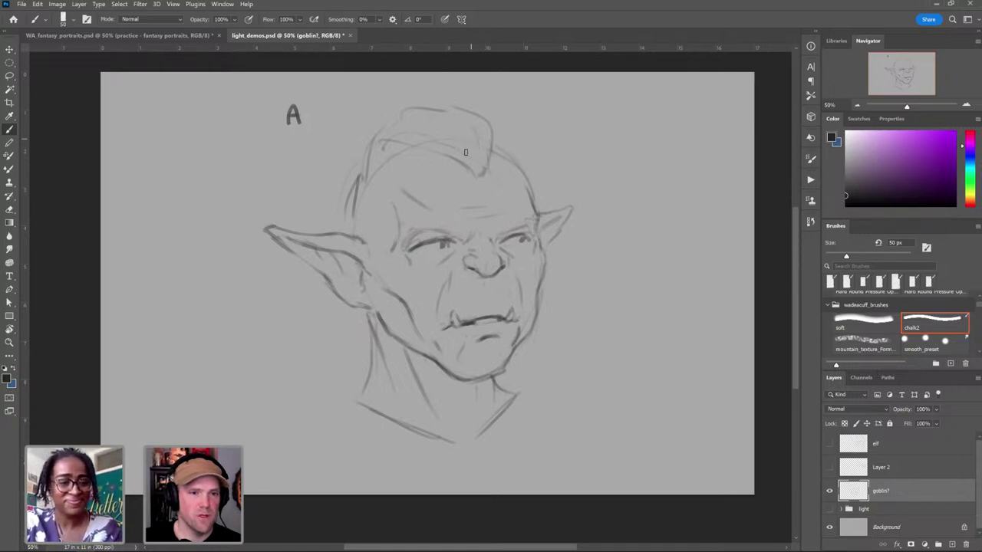
# Step: Add hair strands to the goblin's quiff and darken the hairline down to the left ear with the chalk2 brush at 50 px
pyautogui.moveTo(469, 132)
pyautogui.mouseDown()
pyautogui.moveTo(481, 168)
pyautogui.moveTo(473, 166)
pyautogui.mouseUp()
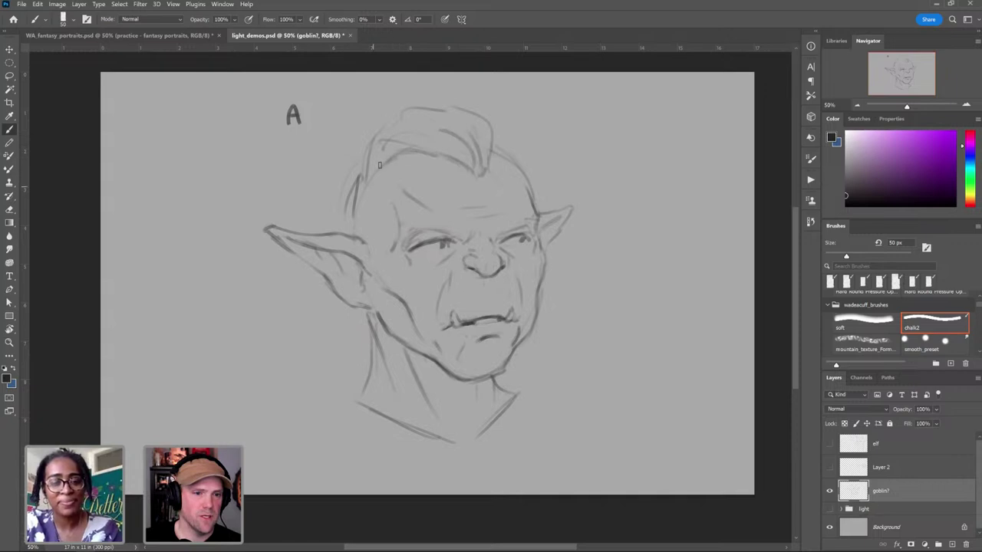
pyautogui.moveTo(440, 163)
pyautogui.mouseDown()
pyautogui.moveTo(387, 185)
pyautogui.moveTo(384, 210)
pyautogui.moveTo(380, 195)
pyautogui.moveTo(372, 260)
pyautogui.mouseUp()
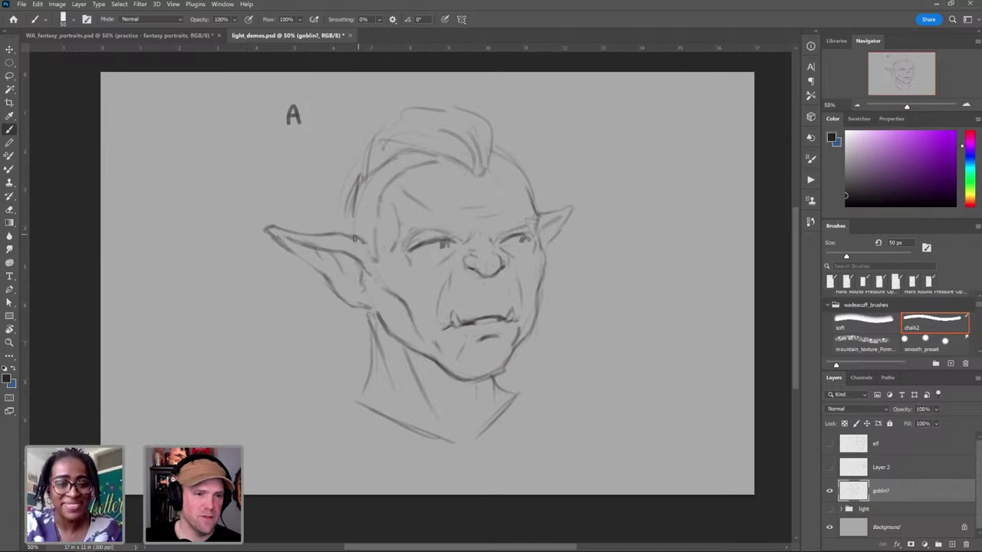
pyautogui.moveTo(355, 238); pyautogui.dragTo(353, 196)
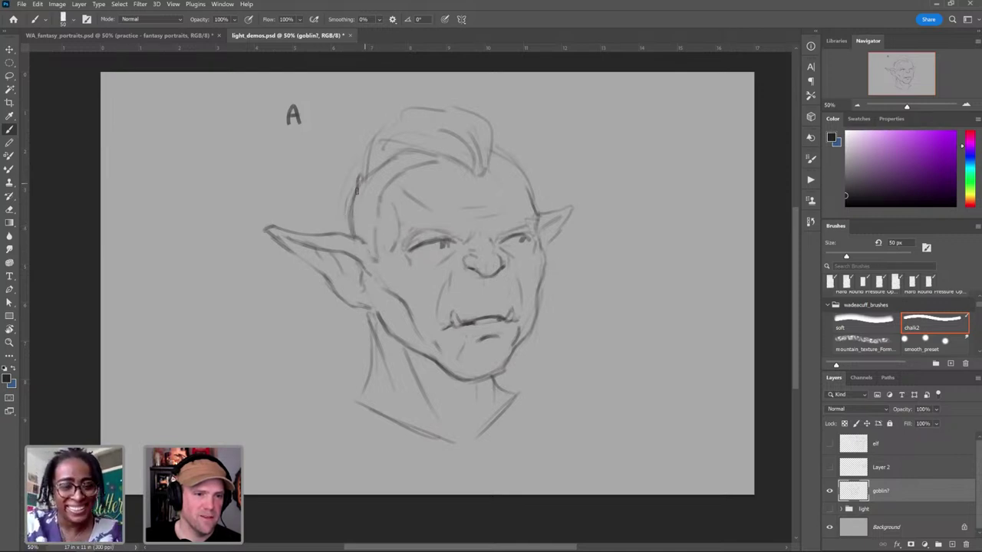
# Step: Draw a tied ponytail behind the goblin's neck with chalk2 at 50 px and darken the tie and neck line with the brush reduced to 35 px
pyautogui.moveTo(357, 308)
pyautogui.mouseDown()
pyautogui.moveTo(367, 333)
pyautogui.moveTo(338, 352)
pyautogui.moveTo(330, 380)
pyautogui.moveTo(368, 352)
pyautogui.moveTo(369, 367)
pyautogui.moveTo(348, 368)
pyautogui.moveTo(340, 354)
pyautogui.moveTo(326, 363)
pyautogui.moveTo(339, 372)
pyautogui.moveTo(328, 396)
pyautogui.mouseUp()
pyautogui.moveTo(344, 363)
pyautogui.mouseDown()
pyautogui.moveTo(336, 396)
pyautogui.moveTo(368, 350)
pyautogui.moveTo(360, 392)
pyautogui.mouseUp()
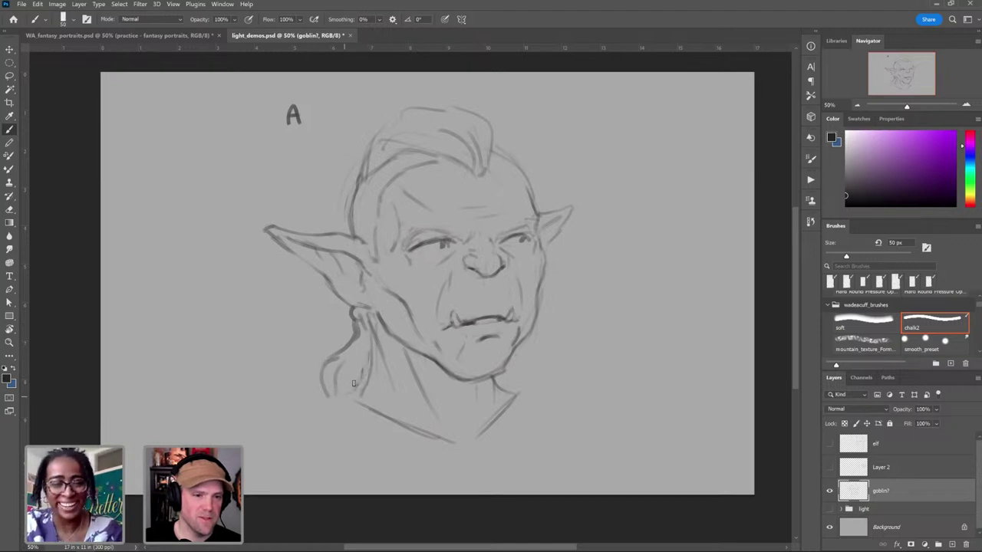
pyautogui.moveTo(358, 326)
pyautogui.mouseDown()
pyautogui.moveTo(373, 332)
pyautogui.moveTo(369, 341)
pyautogui.mouseUp()
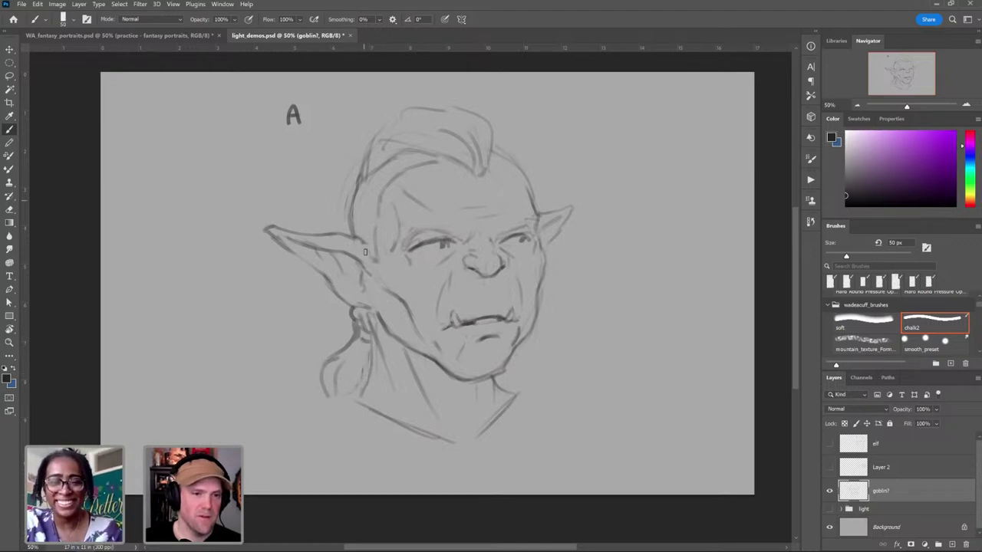
pyautogui.press('[')
pyautogui.press('[')
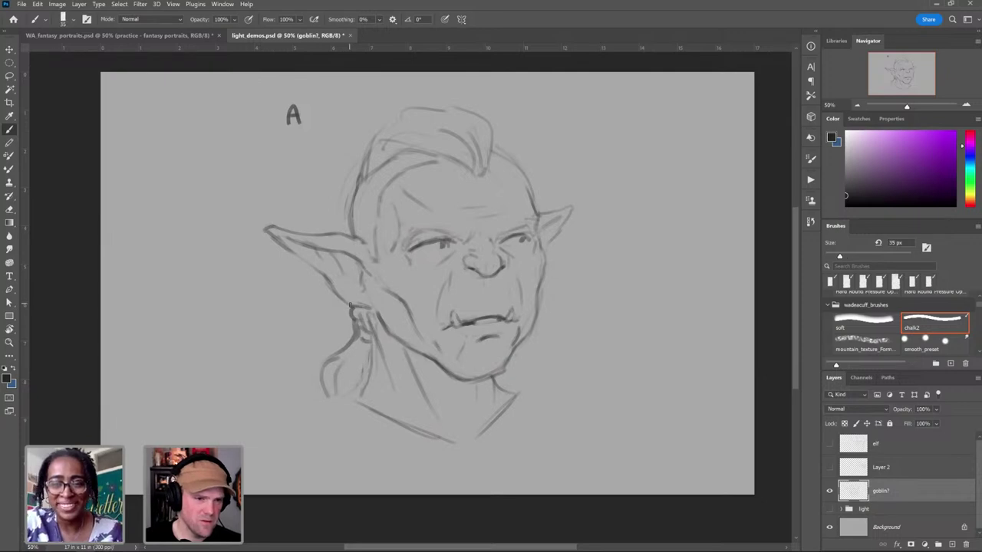
pyautogui.moveTo(350, 307)
pyautogui.mouseDown()
pyautogui.moveTo(375, 311)
pyautogui.moveTo(373, 393)
pyautogui.mouseUp()
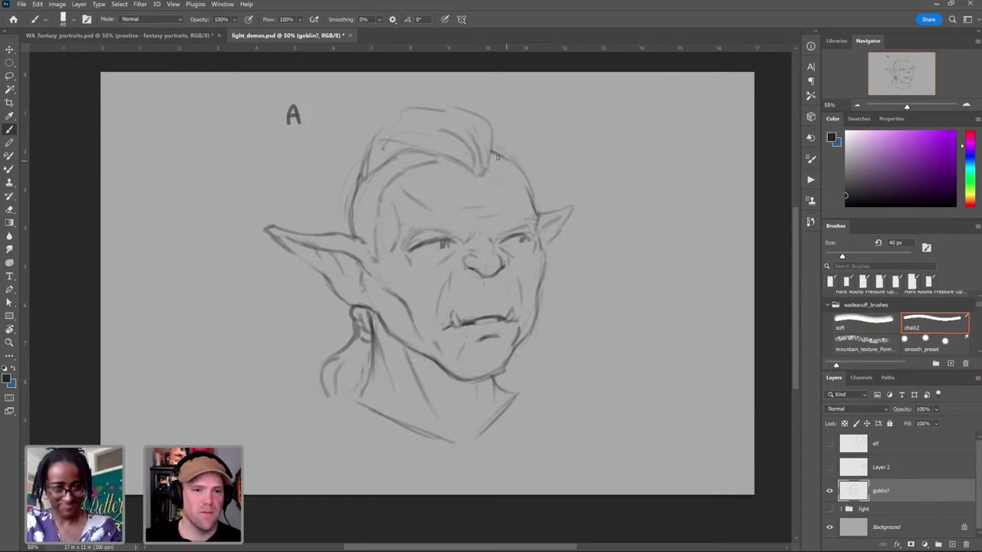
# Step: Erase the letter A beside the goblin's head by lassoing and deleting it, and clear the selection
pyautogui.press('l')
pyautogui.moveTo(284, 92); pyautogui.dragTo(330, 112)
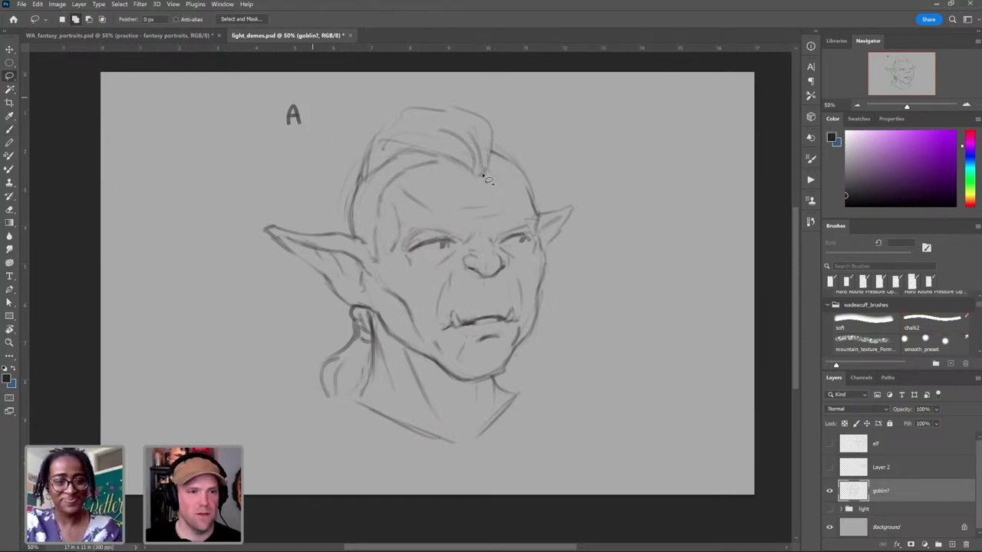
pyautogui.press('Delete')
pyautogui.hotkey('ctrl', 'd')
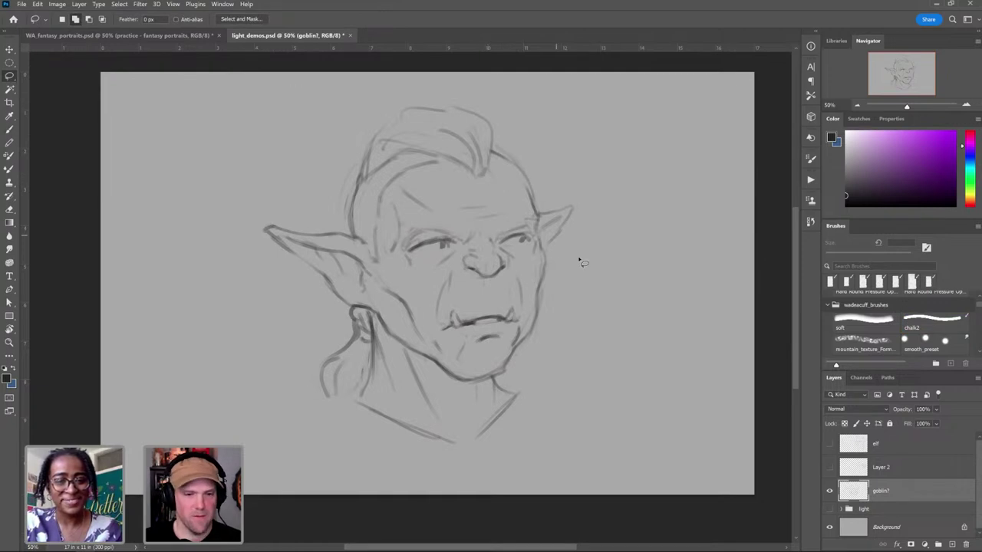
pyautogui.moveTo(605, 260)
pyautogui.mouseDown()
pyautogui.moveTo(562, 283)
pyautogui.moveTo(618, 268)
pyautogui.mouseUp()
pyautogui.press('z')
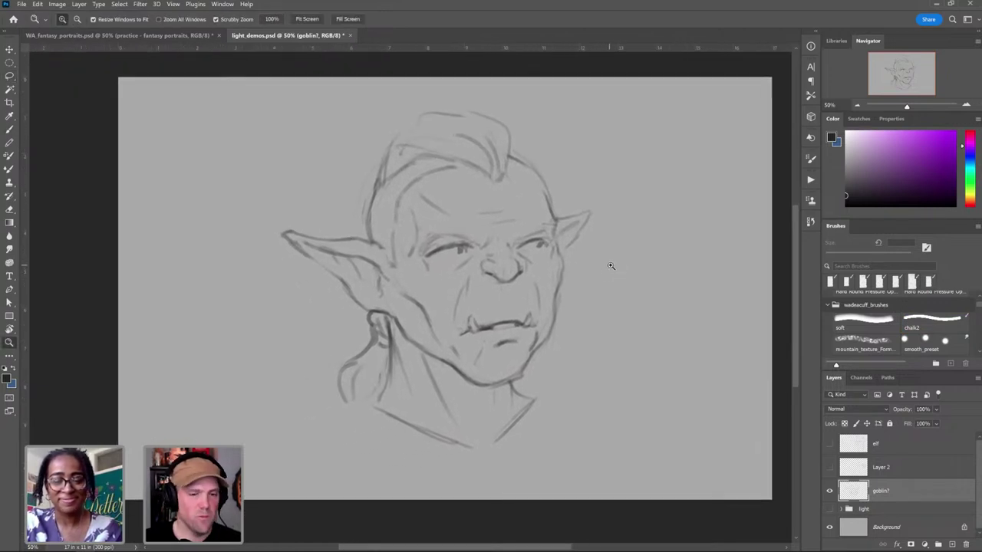
# Step: Darken the goblin's brow lines with the chalk2 brush at 40 px and check the sketch by toggling the goblin? layer's visibility
pyautogui.press('b')
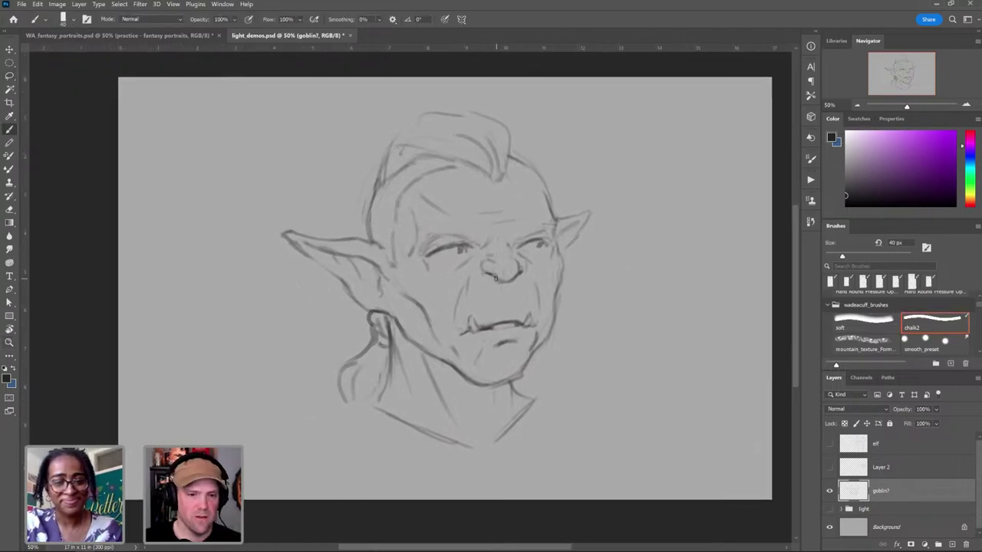
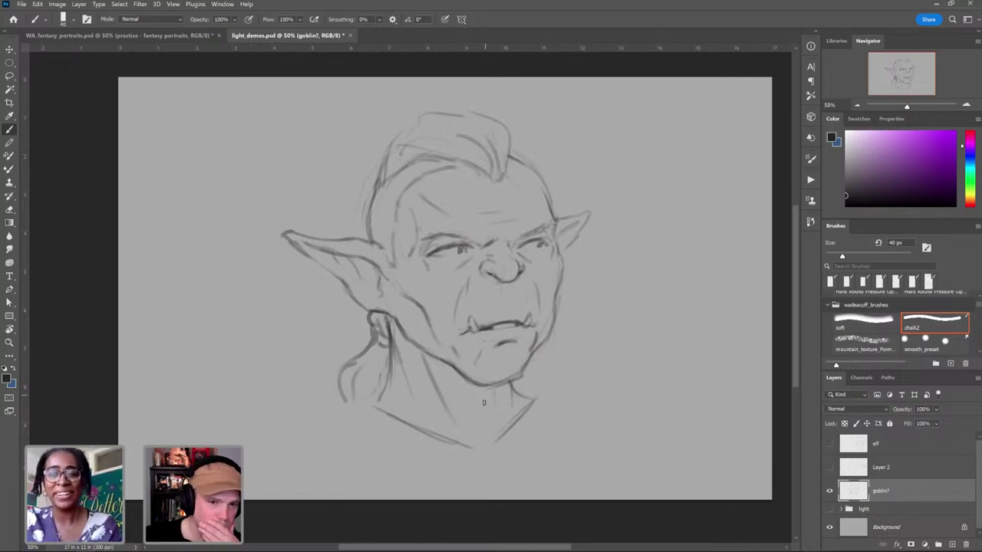
pyautogui.click(829, 490)
pyautogui.click(829, 491)
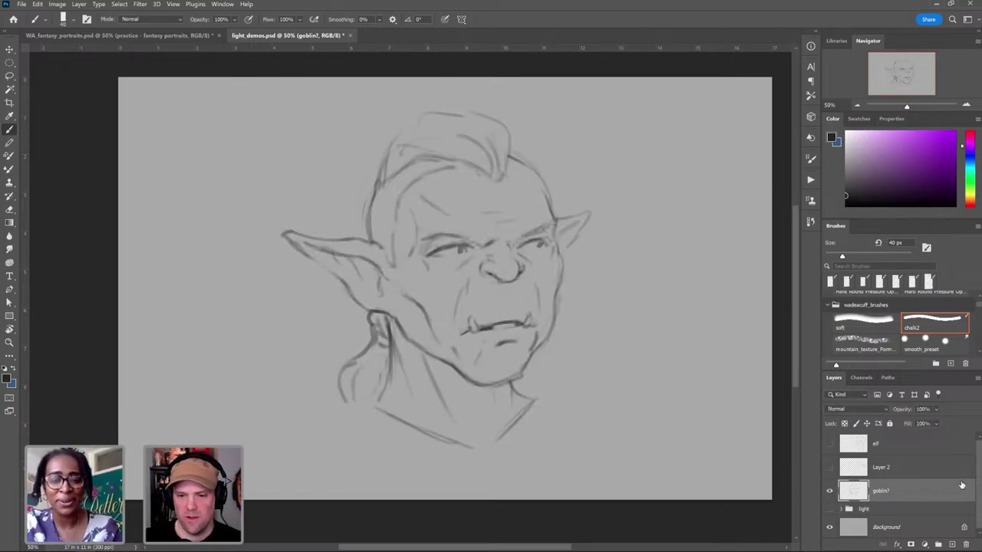
# Step: Add an empty layer above goblin? and strengthen the chin outline on the goblin? layer with the chalk2 brush at 40 px
pyautogui.click(952, 545)
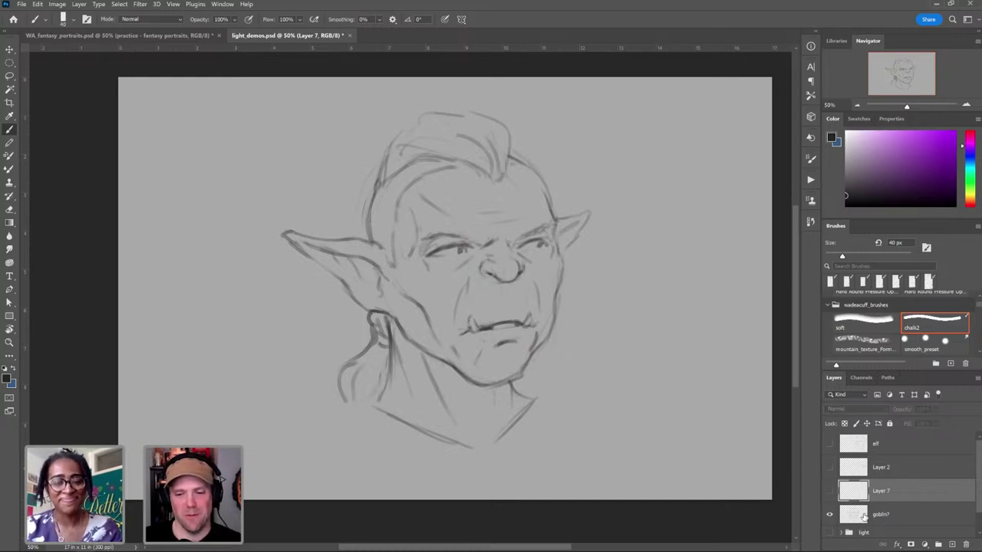
pyautogui.click(864, 517)
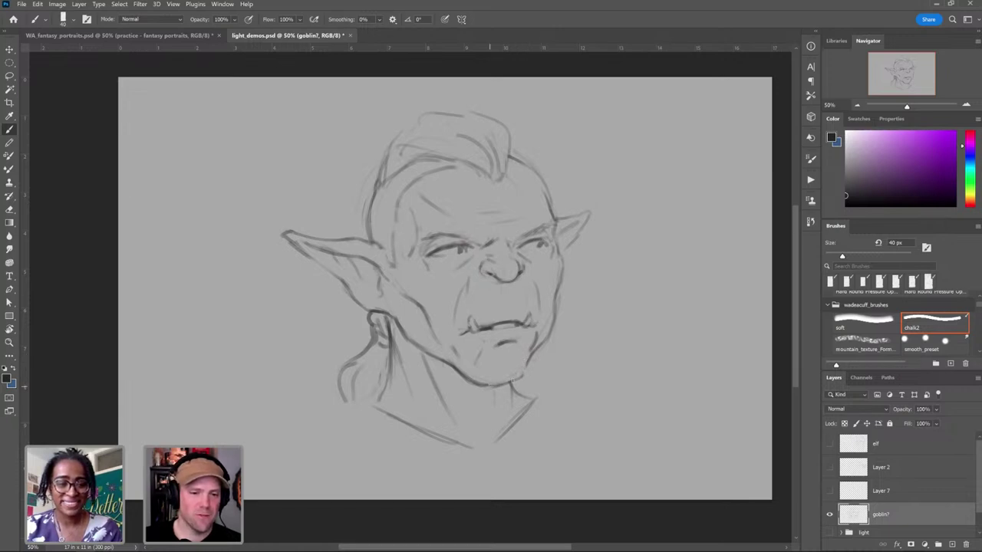
pyautogui.moveTo(495, 385); pyautogui.dragTo(526, 379)
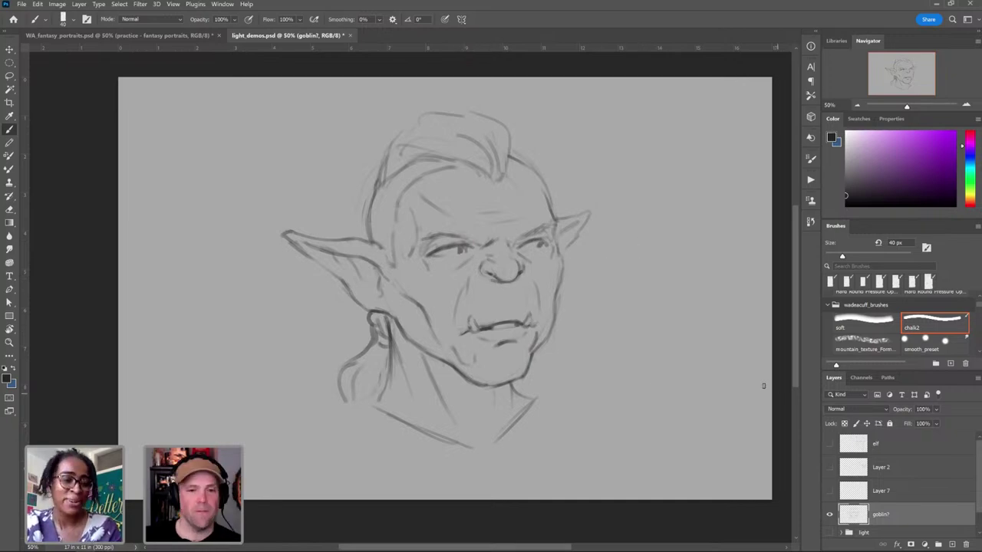
# Step: Show the empty layer above goblin? and rename it cone
pyautogui.click(829, 491)
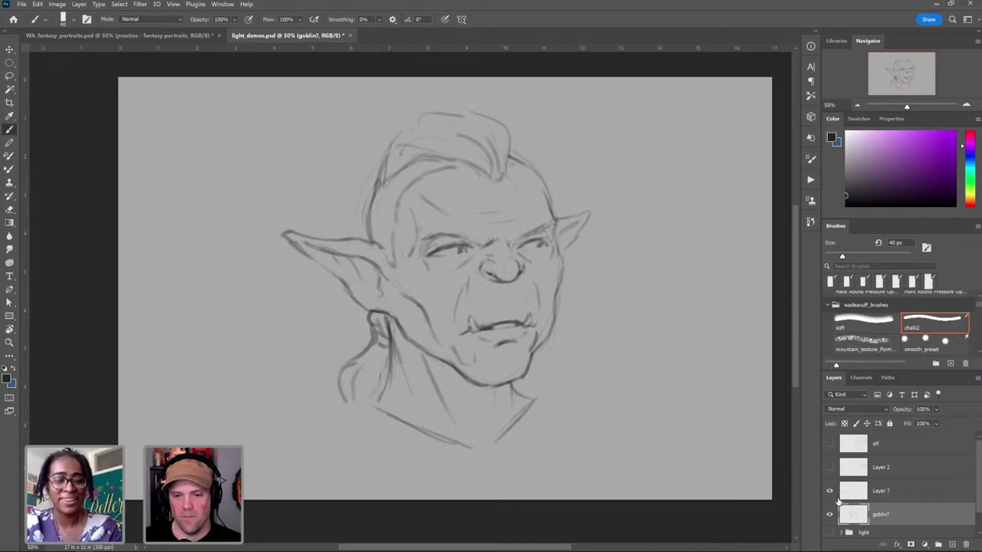
pyautogui.doubleClick(879, 491)
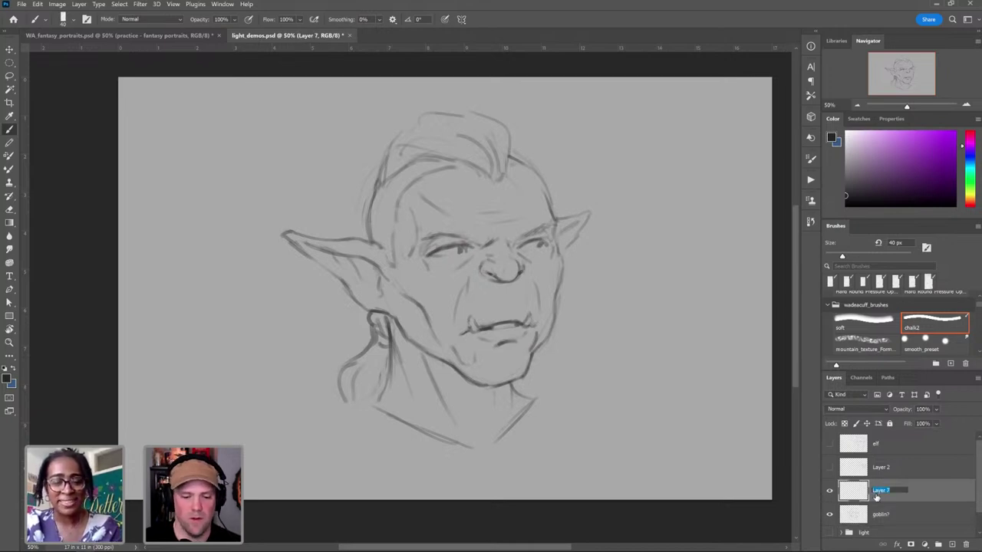
pyautogui.write('cone')
pyautogui.press('Return')
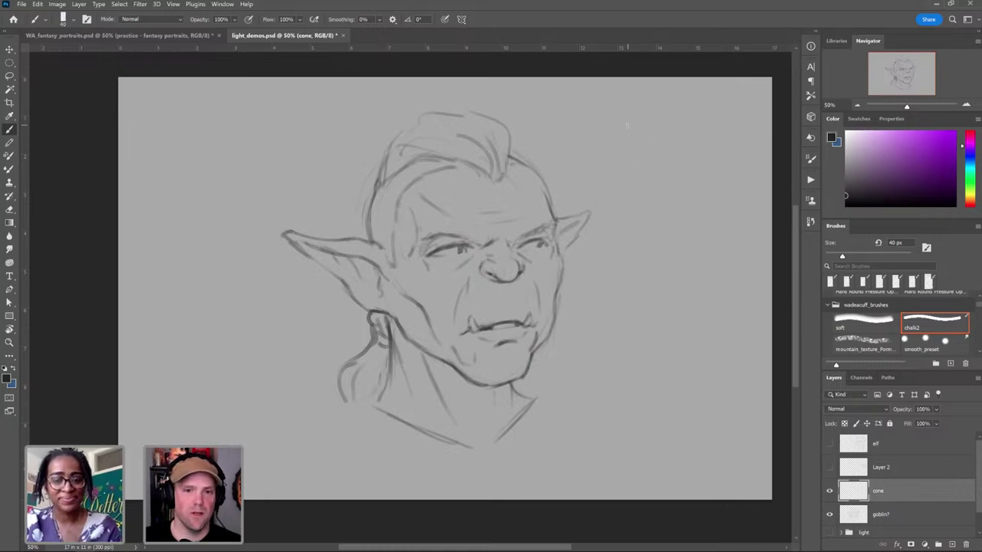
# Step: On the cone layer, sketch a cone-tipped cylindrical arrow at the canvas's upper right, pointing down toward the goblin's face
pyautogui.moveTo(622, 122)
pyautogui.mouseDown()
pyautogui.moveTo(648, 133)
pyautogui.moveTo(636, 138)
pyautogui.moveTo(625, 121)
pyautogui.moveTo(611, 156)
pyautogui.moveTo(647, 142)
pyautogui.moveTo(617, 135)
pyautogui.moveTo(624, 128)
pyautogui.moveTo(614, 157)
pyautogui.mouseUp()
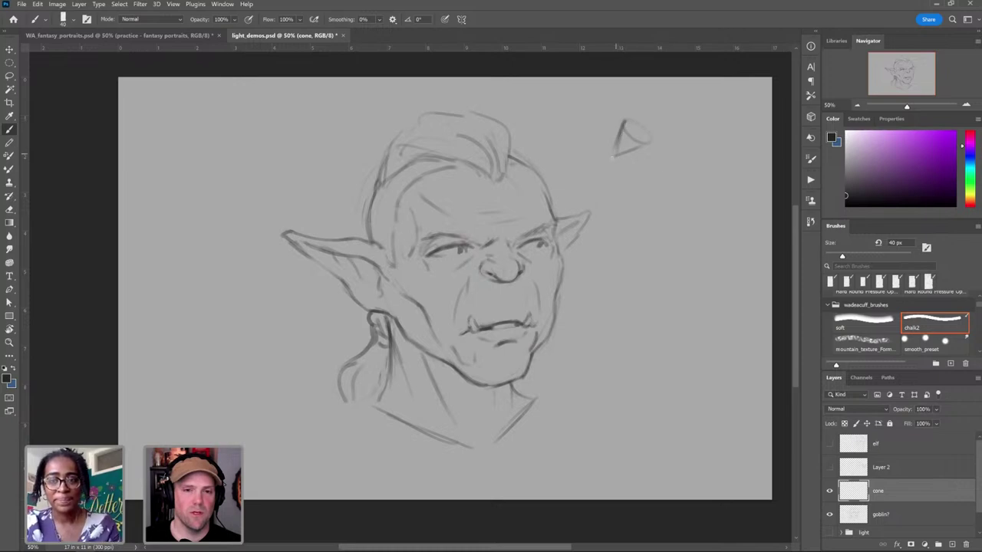
pyautogui.moveTo(622, 119); pyautogui.dragTo(610, 158)
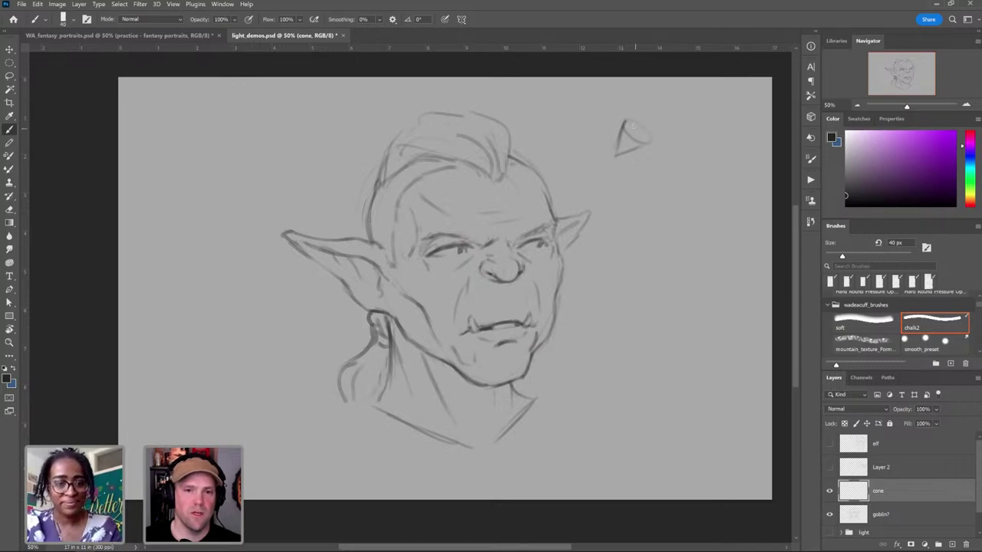
pyautogui.moveTo(632, 126)
pyautogui.mouseDown()
pyautogui.moveTo(643, 135)
pyautogui.moveTo(653, 101)
pyautogui.moveTo(655, 131)
pyautogui.mouseUp()
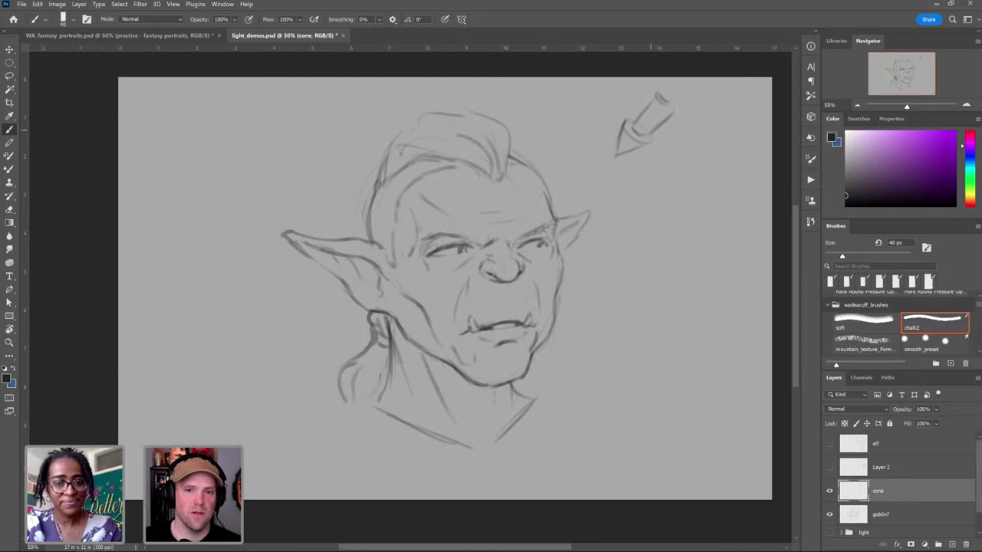
pyautogui.moveTo(657, 92)
pyautogui.mouseDown()
pyautogui.moveTo(678, 102)
pyautogui.moveTo(674, 118)
pyautogui.mouseUp()
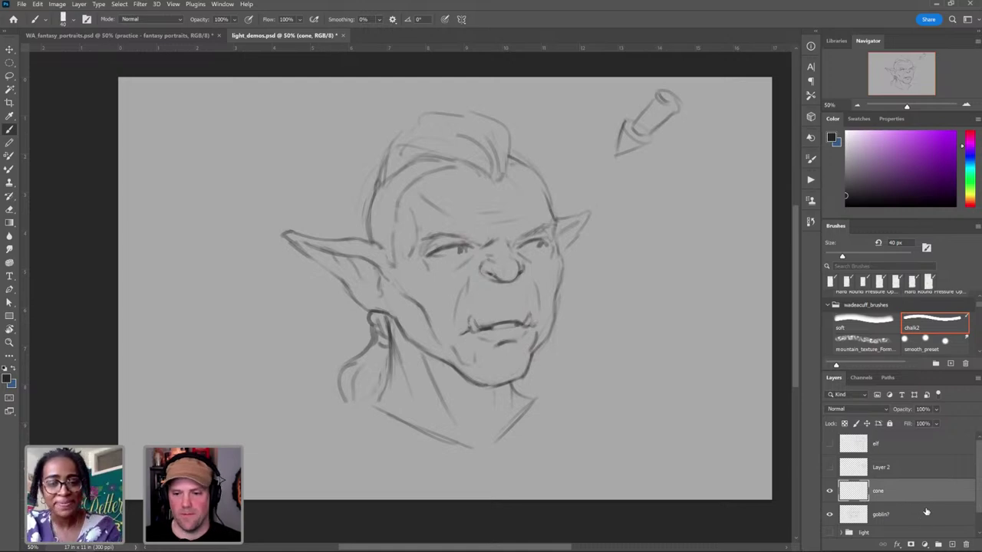
# Step: Add a new layer above cone and set the Lasso tool to New Selection mode
pyautogui.click(951, 544)
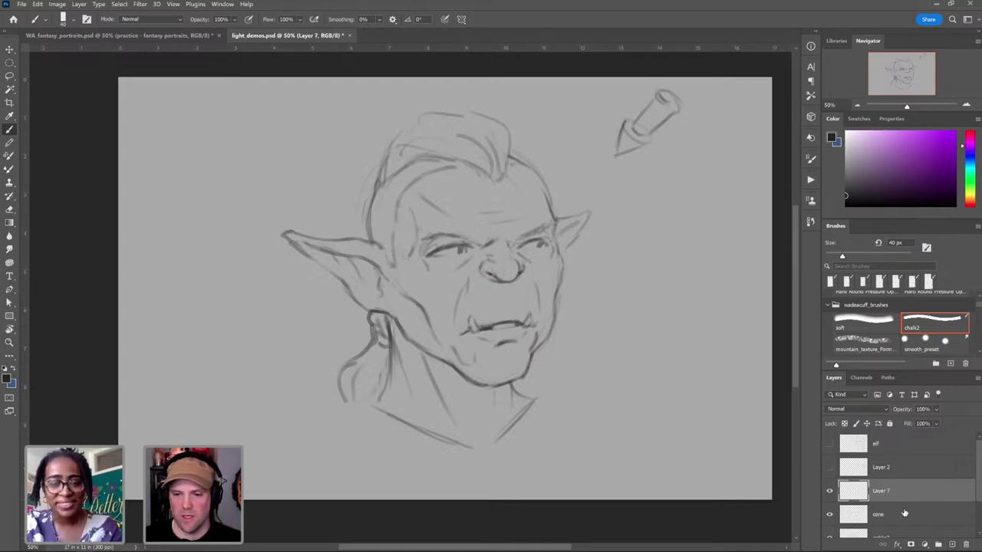
pyautogui.scroll(-2, 978, 491)
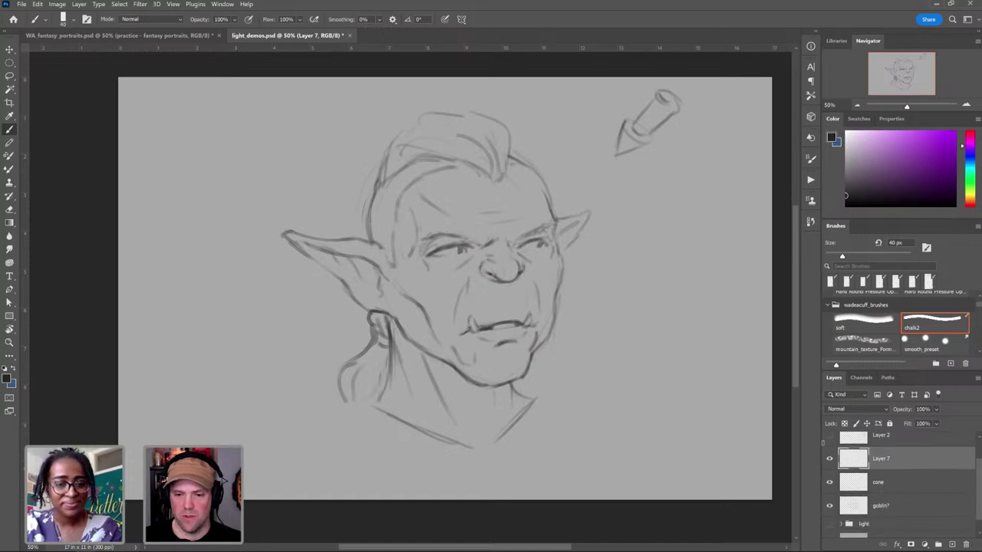
pyautogui.press('l')
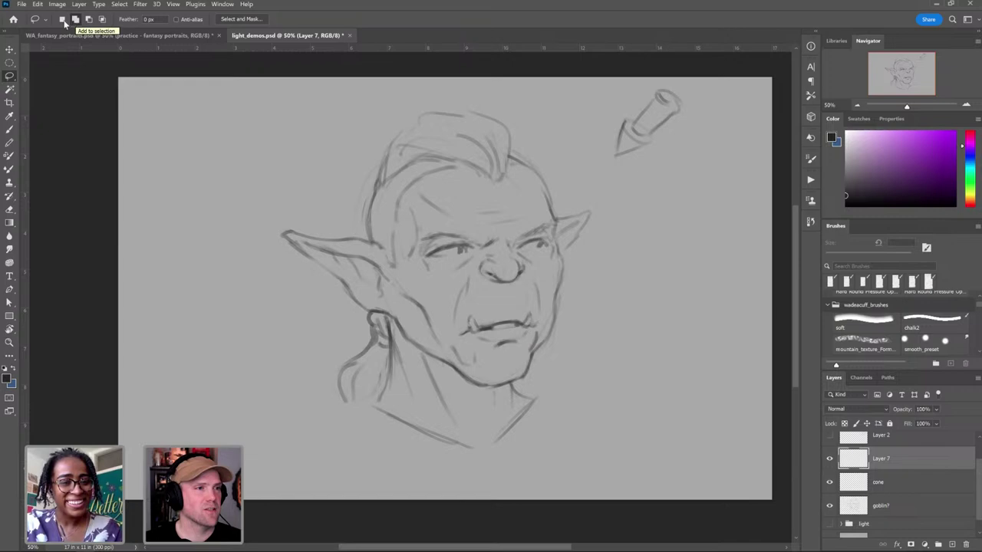
pyautogui.click(62, 21)
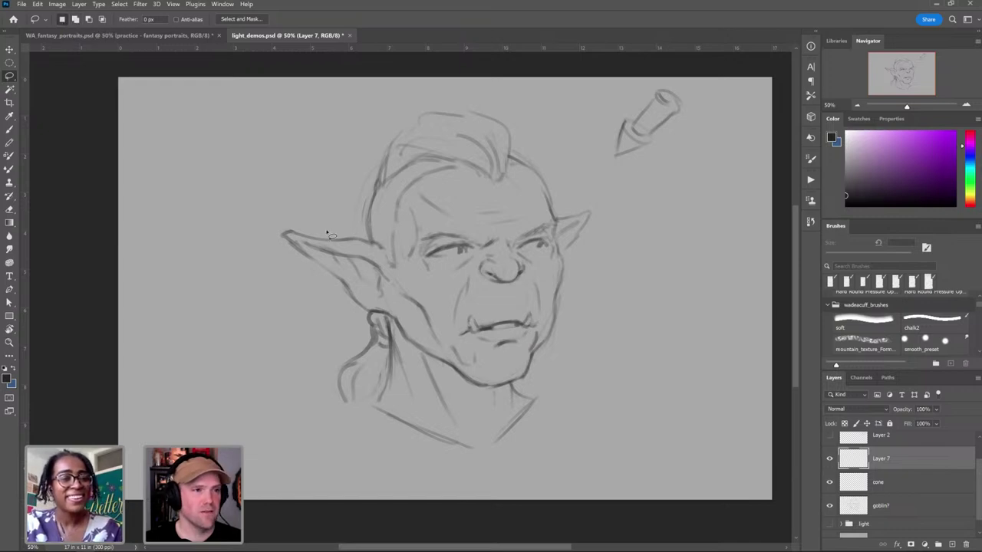
# Step: Lasso a small oval beside the goblin's head, discard it, and lasso the large left ear instead
pyautogui.moveTo(342, 210); pyautogui.dragTo(336, 176)
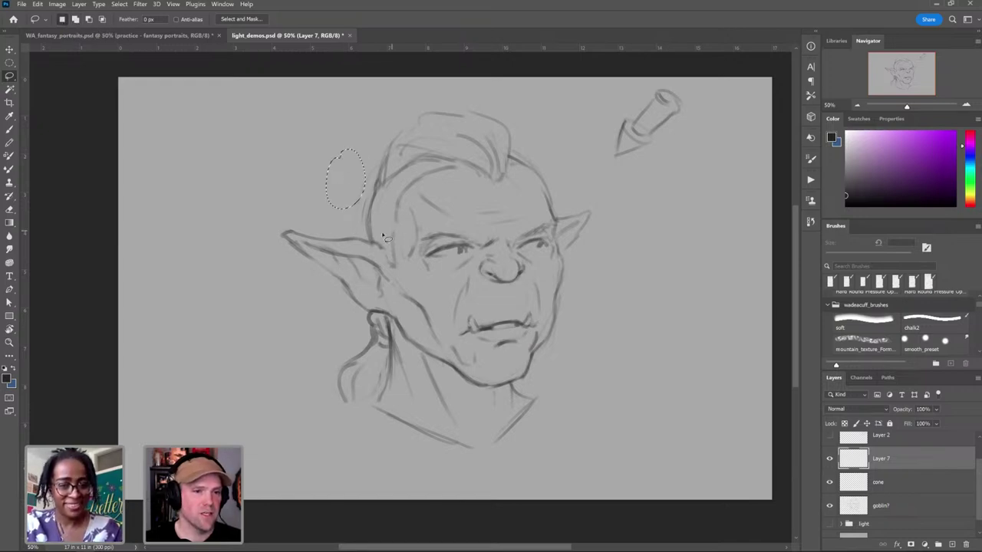
pyautogui.hotkey('ctrl', 'd')
pyautogui.moveTo(378, 246)
pyautogui.mouseDown()
pyautogui.moveTo(382, 293)
pyautogui.moveTo(382, 253)
pyautogui.mouseUp()
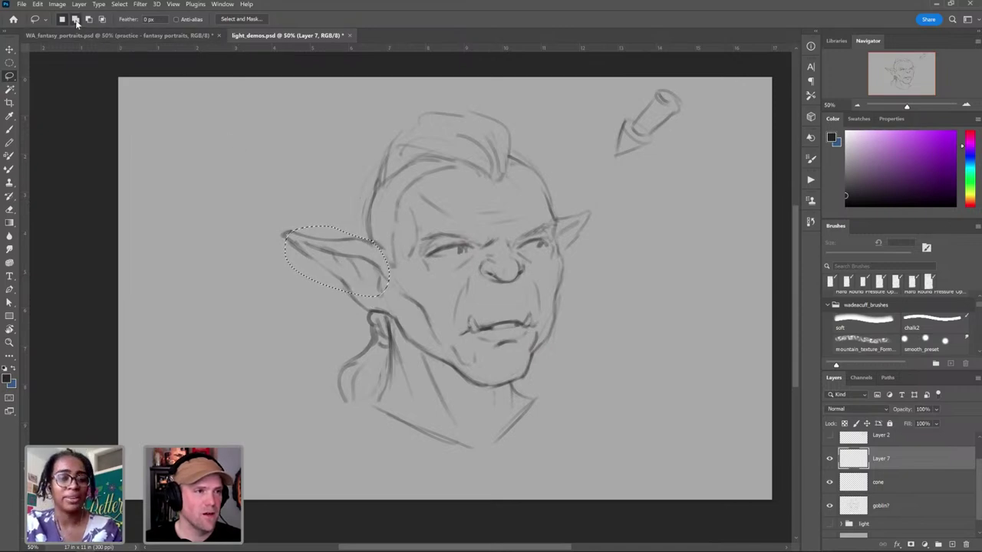
# Step: Switch the Lasso to Add to Selection and include both of the goblin's eyes and the nose along with the ear
pyautogui.click(75, 19)
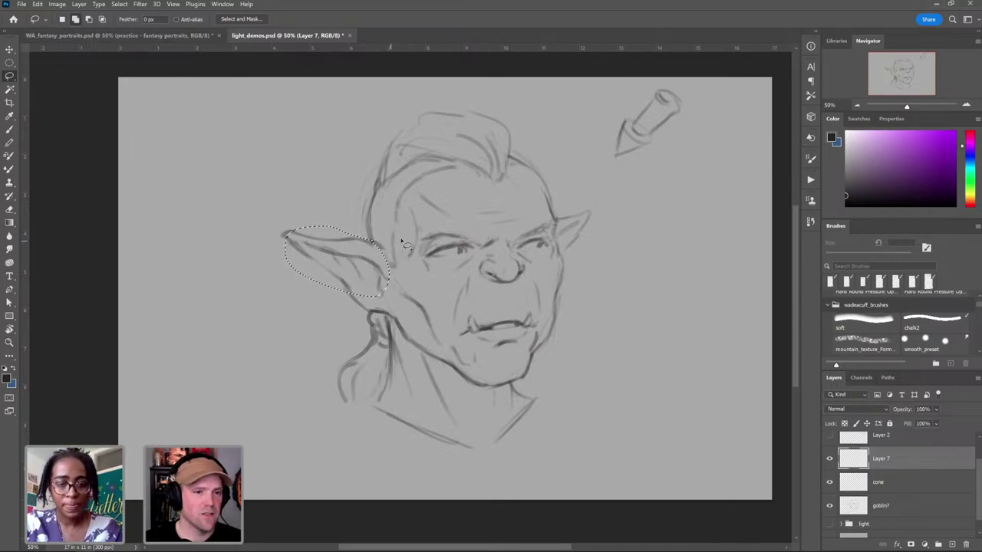
pyautogui.moveTo(460, 241)
pyautogui.mouseDown()
pyautogui.moveTo(438, 260)
pyautogui.moveTo(459, 244)
pyautogui.mouseUp()
pyautogui.moveTo(557, 235)
pyautogui.mouseDown()
pyautogui.moveTo(525, 260)
pyautogui.moveTo(558, 236)
pyautogui.mouseUp()
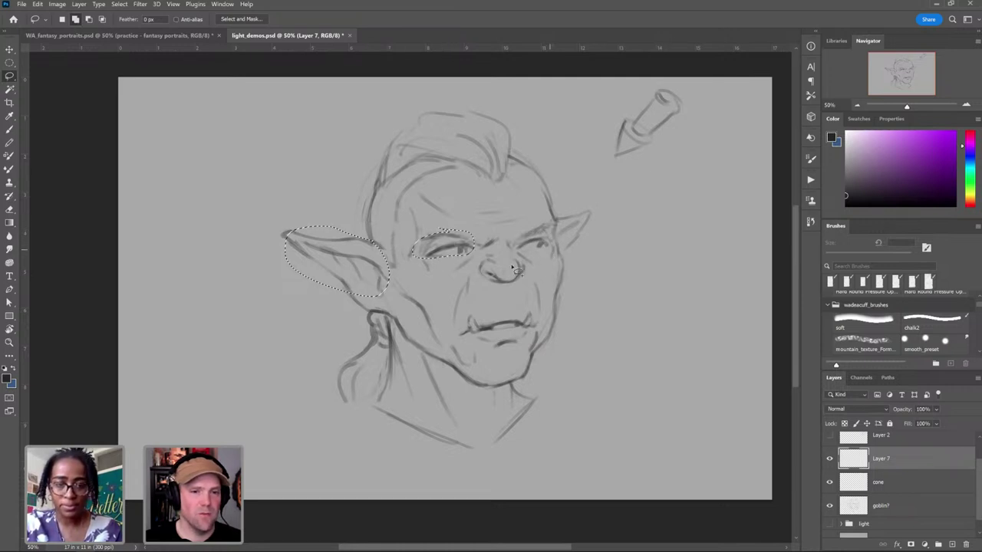
pyautogui.moveTo(506, 286); pyautogui.dragTo(521, 259)
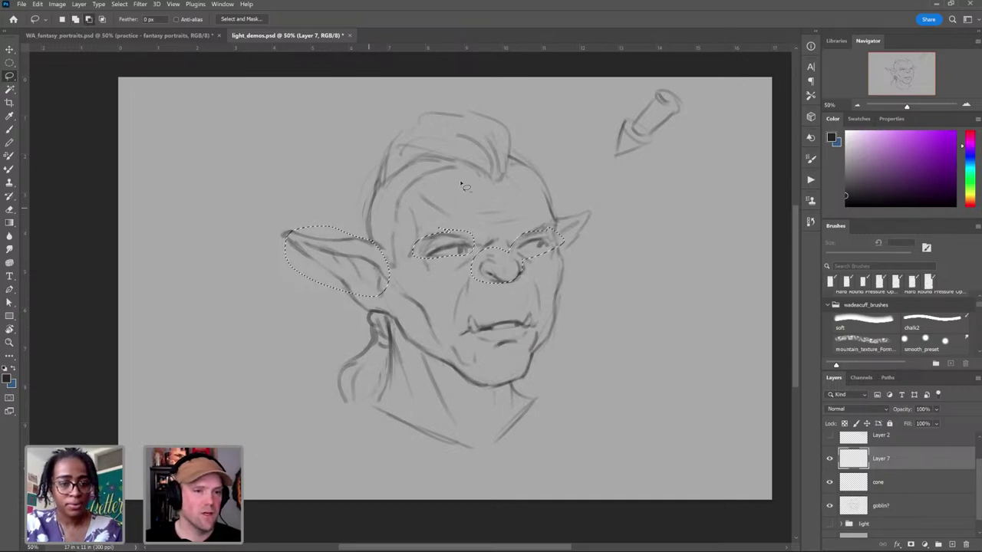
# Step: Subtract the outer part of the ear and the middle of the left eye from the selection, and deselect everything
pyautogui.moveTo(298, 220)
pyautogui.mouseDown()
pyautogui.moveTo(371, 244)
pyautogui.moveTo(351, 225)
pyautogui.moveTo(318, 238)
pyautogui.moveTo(369, 295)
pyautogui.moveTo(353, 241)
pyautogui.mouseUp()
pyautogui.moveTo(428, 231)
pyautogui.mouseDown()
pyautogui.moveTo(469, 252)
pyautogui.moveTo(433, 230)
pyautogui.mouseUp()
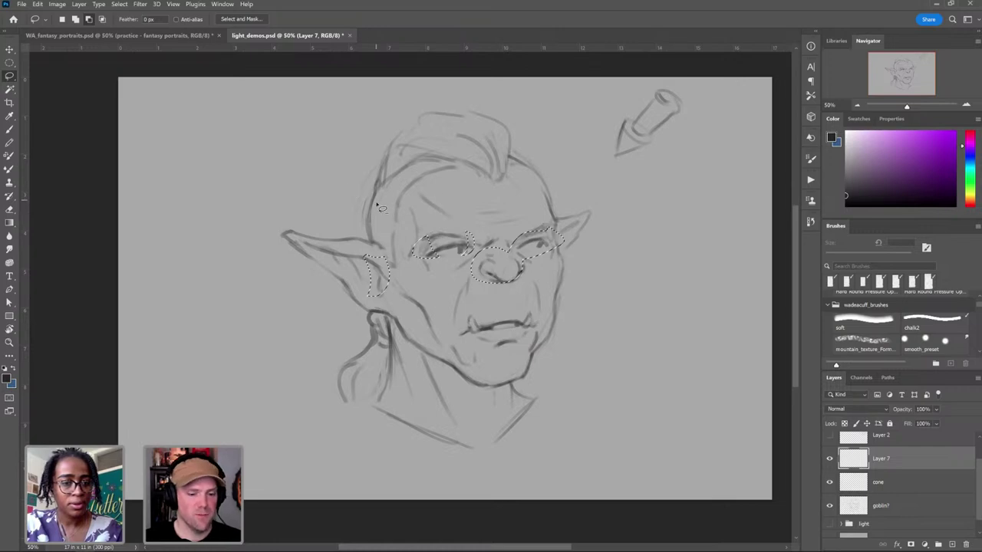
pyautogui.hotkey('ctrl', 'd')
# Step: Lasso the middle of the goblin's face and trim the selection around the nose with overlapping loops in Intersect with Selection mode
pyautogui.moveTo(501, 218)
pyautogui.mouseDown()
pyautogui.moveTo(448, 338)
pyautogui.moveTo(500, 215)
pyautogui.mouseUp()
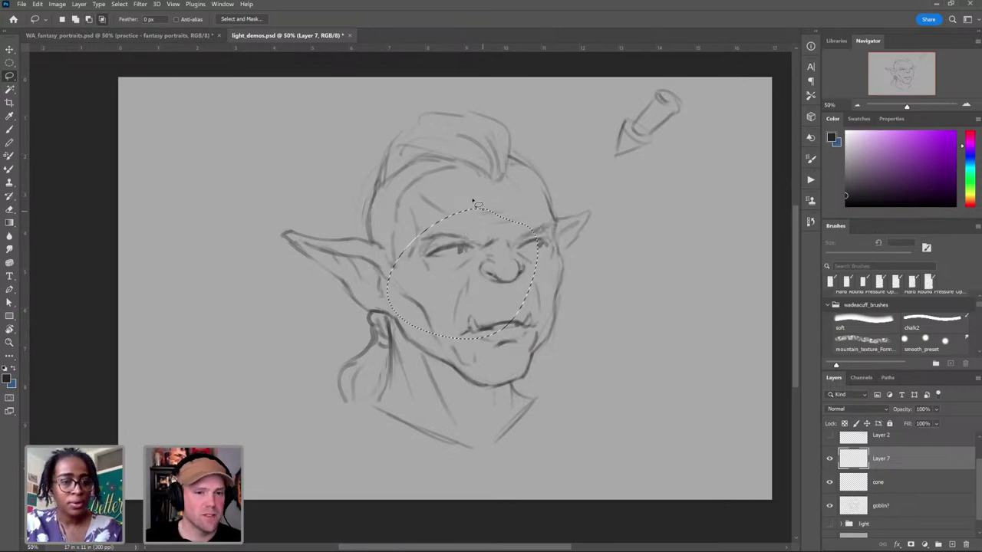
pyautogui.moveTo(484, 183)
pyautogui.mouseDown()
pyautogui.moveTo(575, 300)
pyautogui.moveTo(600, 272)
pyautogui.moveTo(581, 196)
pyautogui.moveTo(506, 173)
pyautogui.mouseUp()
pyautogui.moveTo(512, 178); pyautogui.dragTo(492, 180)
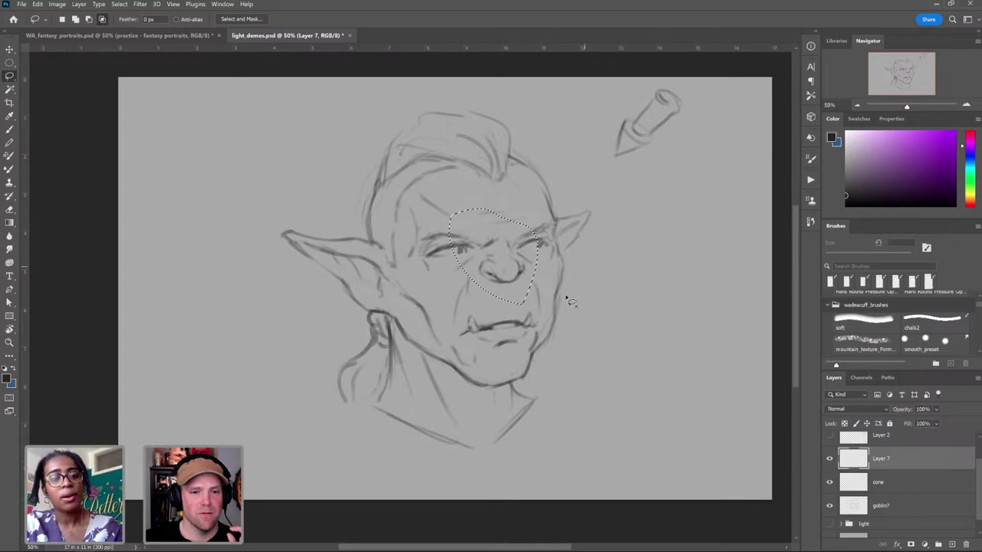
# Step: Undo the last intersection around the nose, switch the Lasso to Add to Selection, and deselect everything
pyautogui.hotkey('ctrl', 'z')
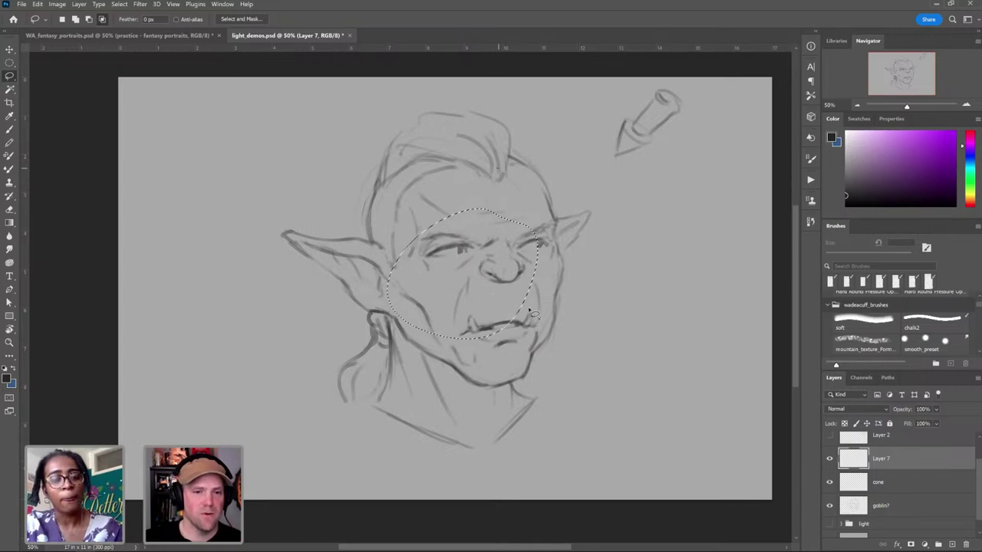
pyautogui.hotkey('ctrl', 'shift', 'z')
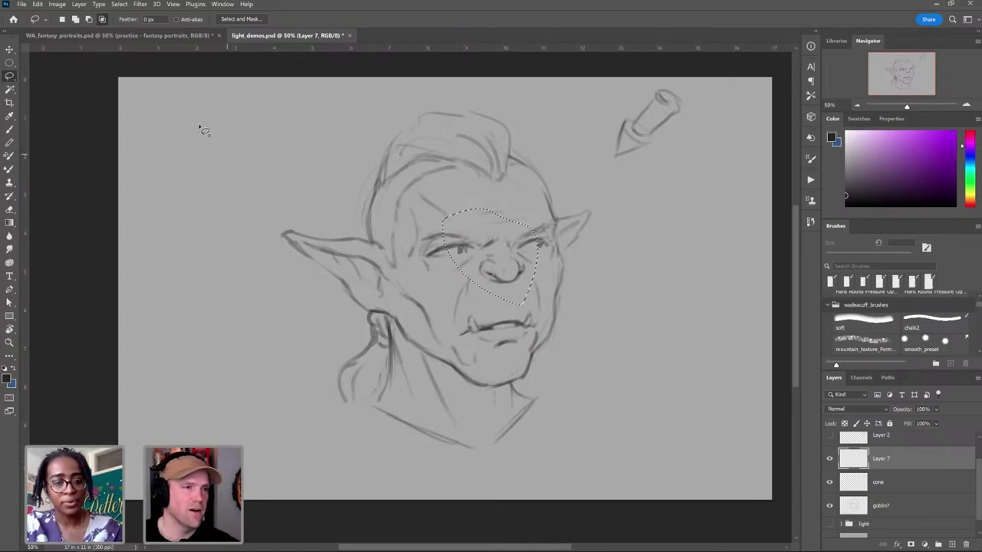
pyautogui.hotkey('ctrl', 'z')
pyautogui.click(75, 20)
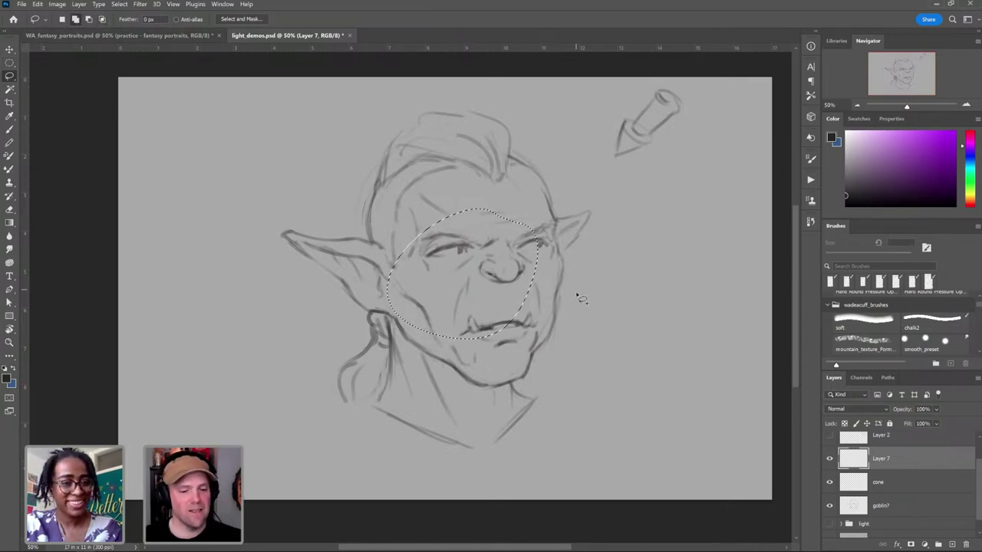
pyautogui.hotkey('ctrl', 'd')
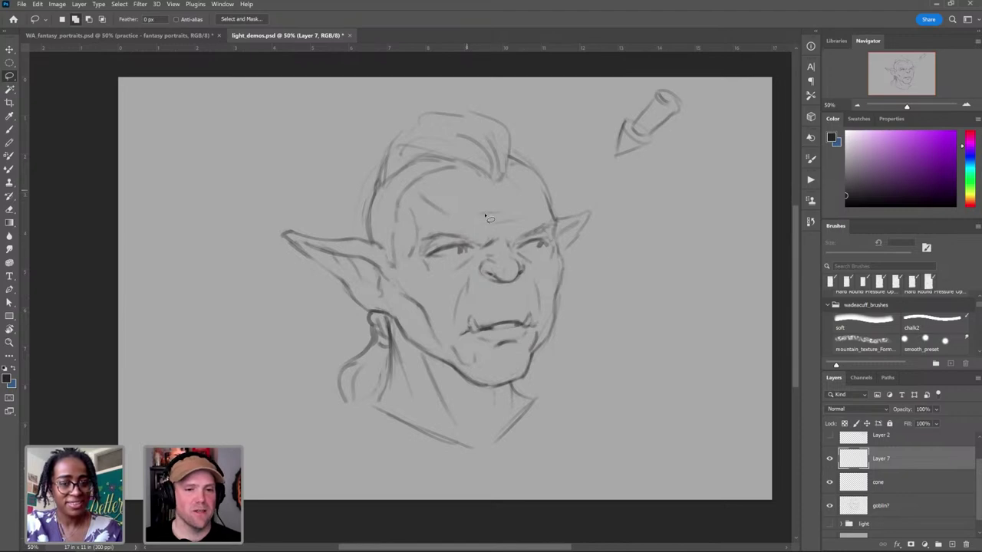
# Step: Lasso the goblin's forehead and add the small far ear, the far cheek, the jaw and the lower neck along the sketch outline
pyautogui.moveTo(506, 157)
pyautogui.mouseDown()
pyautogui.moveTo(544, 181)
pyautogui.moveTo(556, 215)
pyautogui.moveTo(549, 251)
pyautogui.moveTo(505, 155)
pyautogui.mouseUp()
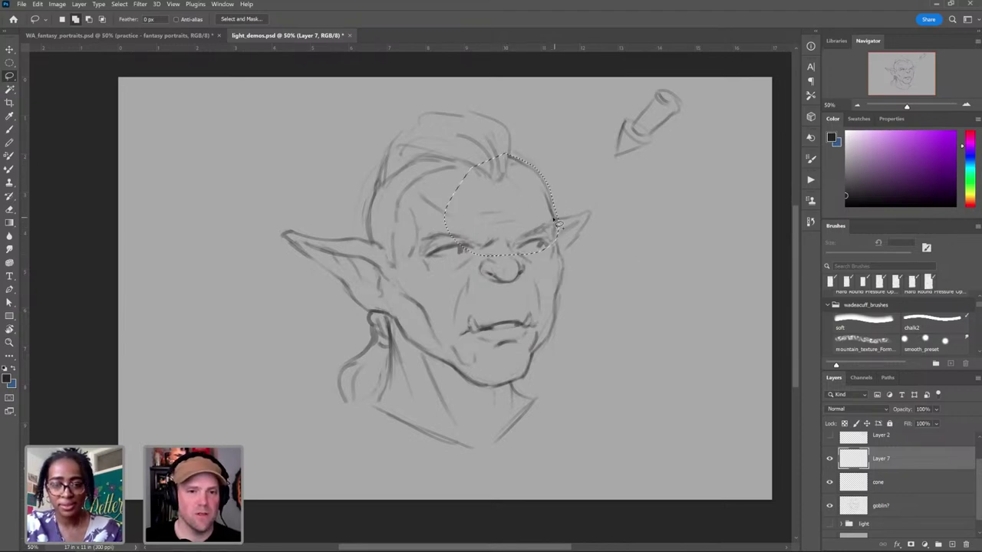
pyautogui.moveTo(592, 217)
pyautogui.mouseDown()
pyautogui.moveTo(562, 255)
pyautogui.moveTo(531, 232)
pyautogui.moveTo(561, 271)
pyautogui.moveTo(554, 315)
pyautogui.moveTo(540, 342)
pyautogui.moveTo(511, 347)
pyautogui.moveTo(537, 322)
pyautogui.mouseUp()
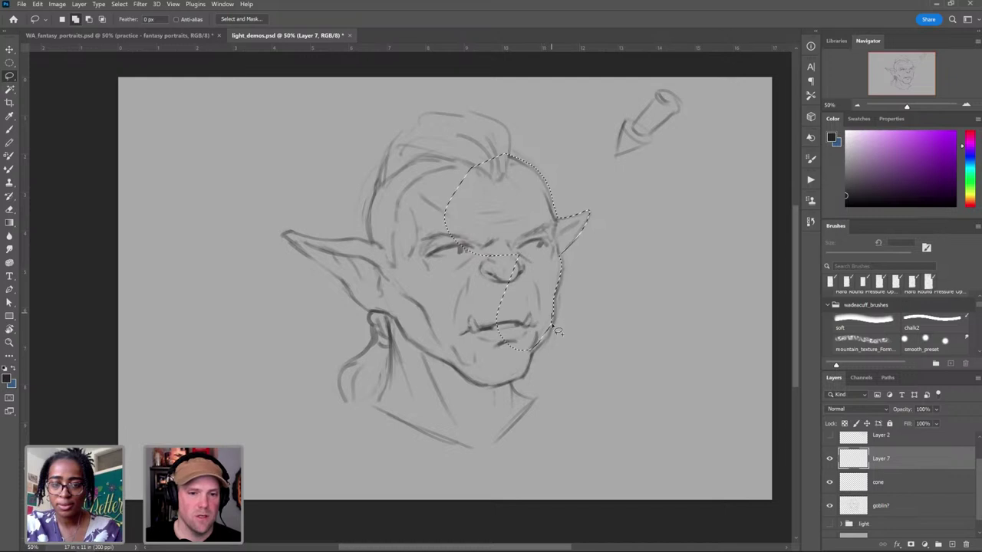
pyautogui.moveTo(529, 370)
pyautogui.mouseDown()
pyautogui.moveTo(502, 386)
pyautogui.moveTo(444, 361)
pyautogui.moveTo(537, 325)
pyautogui.mouseUp()
pyautogui.moveTo(516, 391)
pyautogui.mouseDown()
pyautogui.moveTo(537, 405)
pyautogui.moveTo(477, 453)
pyautogui.moveTo(345, 400)
pyautogui.moveTo(358, 362)
pyautogui.moveTo(409, 355)
pyautogui.moveTo(472, 394)
pyautogui.mouseUp()
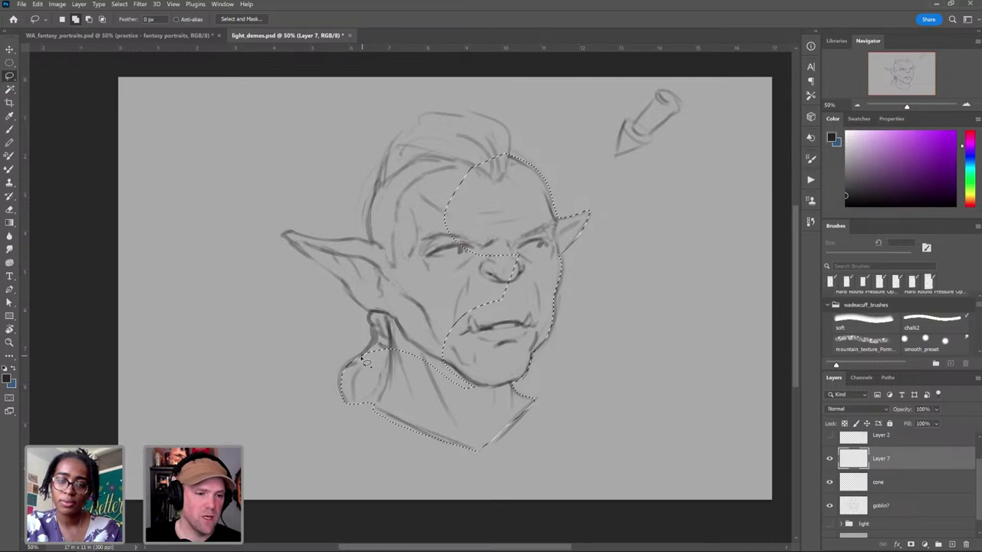
# Step: Add the back of the neck, the large near ear and the hair to complete the selection of the goblin's silhouette
pyautogui.moveTo(376, 325)
pyautogui.mouseDown()
pyautogui.moveTo(391, 303)
pyautogui.moveTo(479, 307)
pyautogui.moveTo(495, 377)
pyautogui.moveTo(373, 314)
pyautogui.mouseUp()
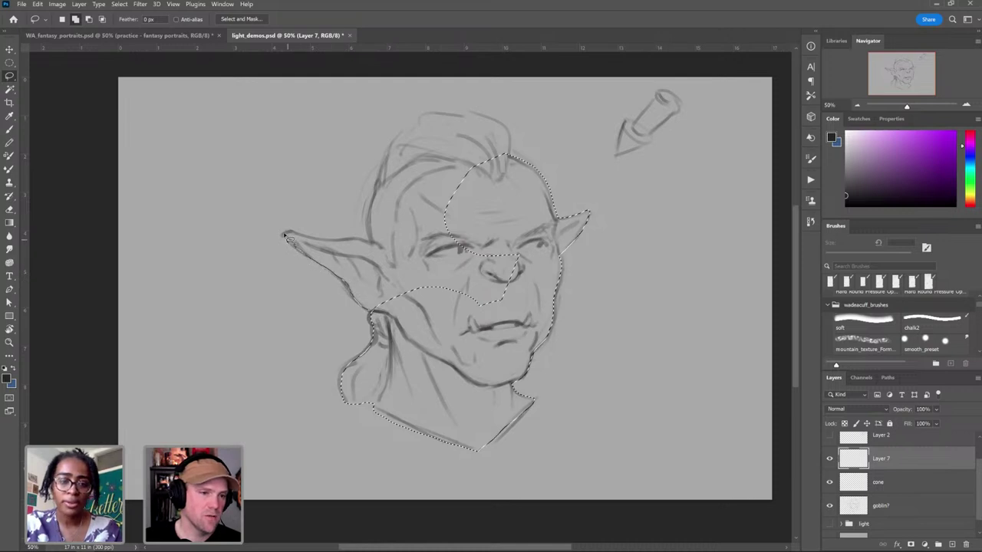
pyautogui.moveTo(285, 236)
pyautogui.mouseDown()
pyautogui.moveTo(426, 252)
pyautogui.moveTo(482, 275)
pyautogui.moveTo(494, 323)
pyautogui.moveTo(472, 330)
pyautogui.mouseUp()
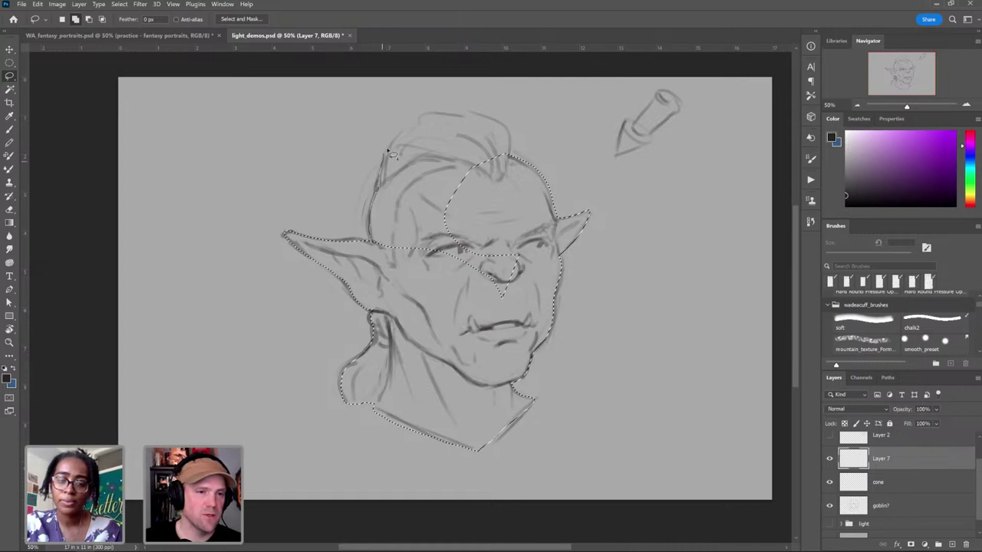
pyautogui.moveTo(392, 152)
pyautogui.mouseDown()
pyautogui.moveTo(430, 117)
pyautogui.moveTo(465, 114)
pyautogui.moveTo(488, 119)
pyautogui.moveTo(506, 142)
pyautogui.moveTo(512, 244)
pyautogui.moveTo(437, 285)
pyautogui.moveTo(427, 268)
pyautogui.mouseUp()
pyautogui.press('Escape')
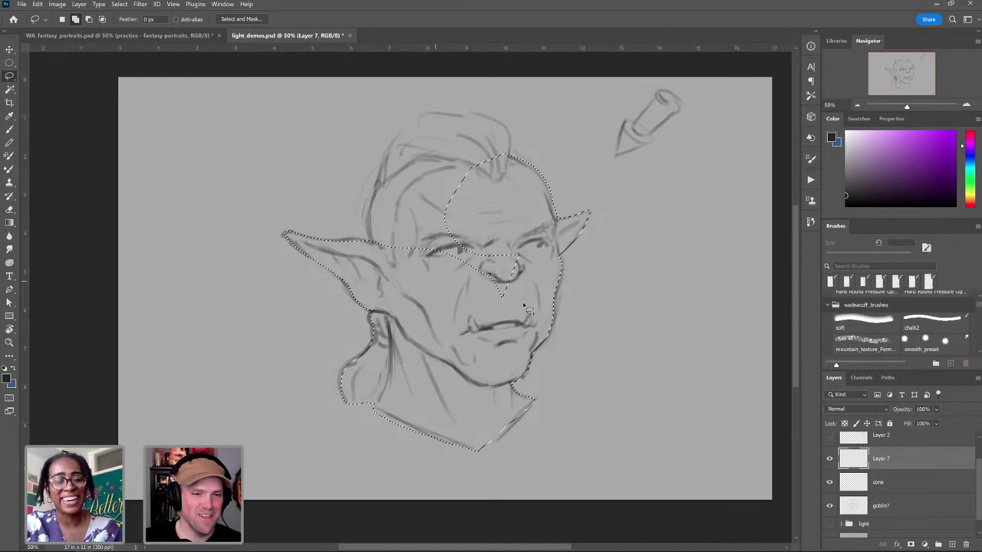
pyautogui.hotkey('ctrl', 'z')
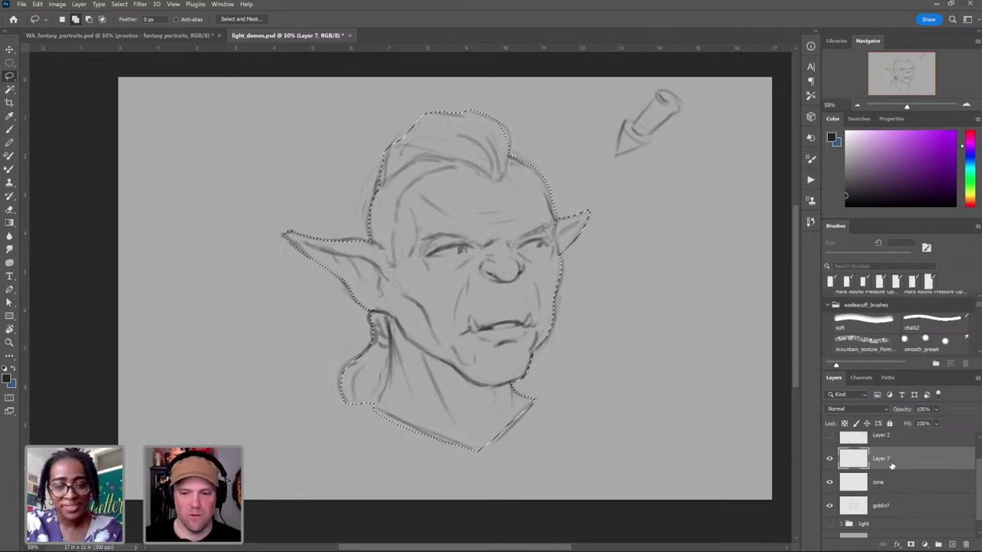
# Step: Fill the silhouette selection on Layer 7 with the solid grey aaaaaa at 100% opacity in Normal mode
pyautogui.hotkey('shift', 'F5')
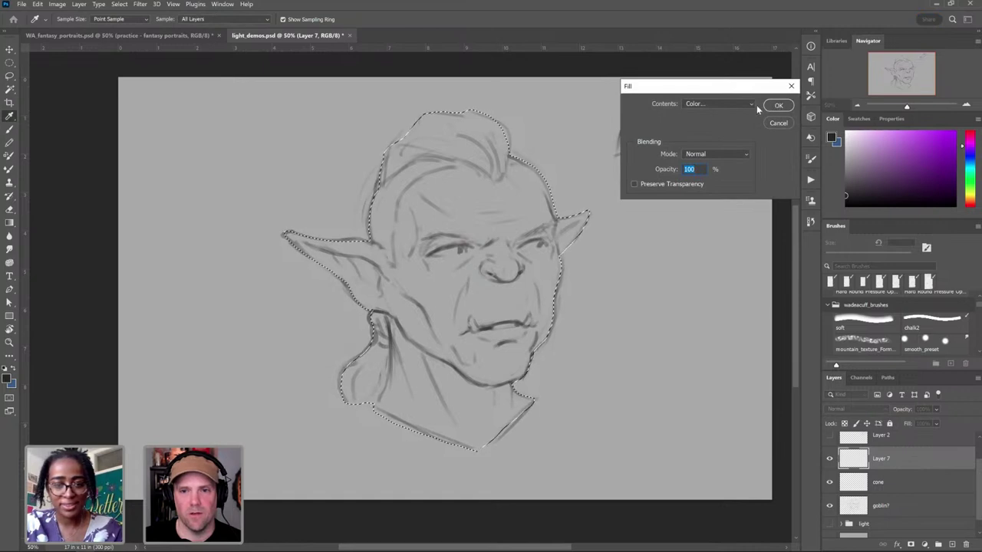
pyautogui.click(732, 103)
pyautogui.click(721, 139)
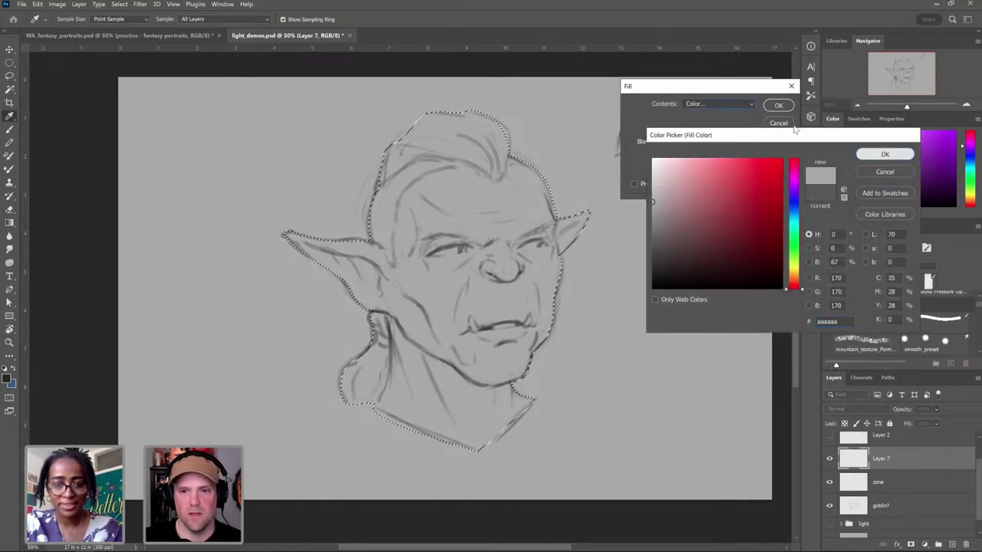
pyautogui.click(884, 154)
pyautogui.click(777, 105)
pyautogui.press('l')
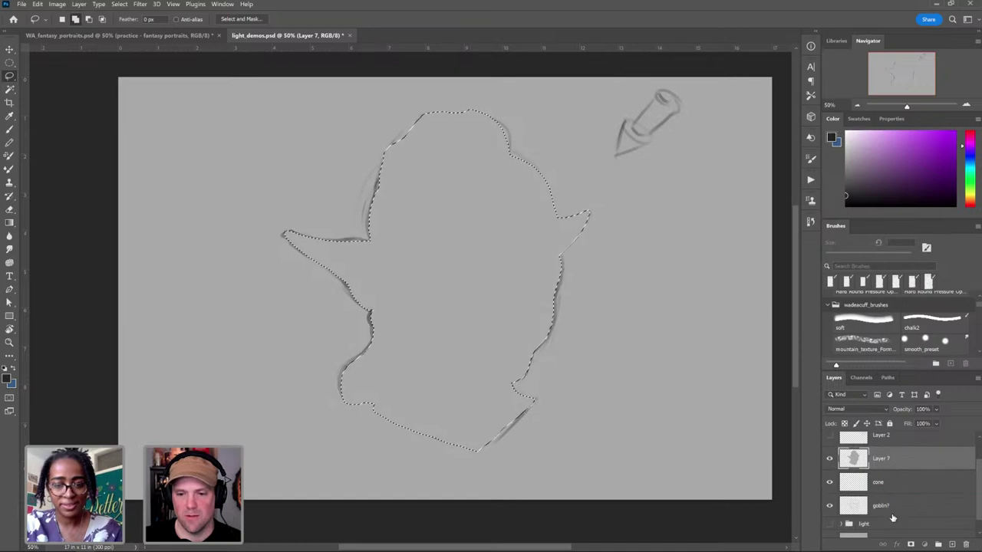
# Step: Duplicate the "goblin?" sketch layer above the grey silhouette, rename the silhouette's layer "fill", and clear the selection
pyautogui.moveTo(892, 518); pyautogui.dragTo(894, 449)
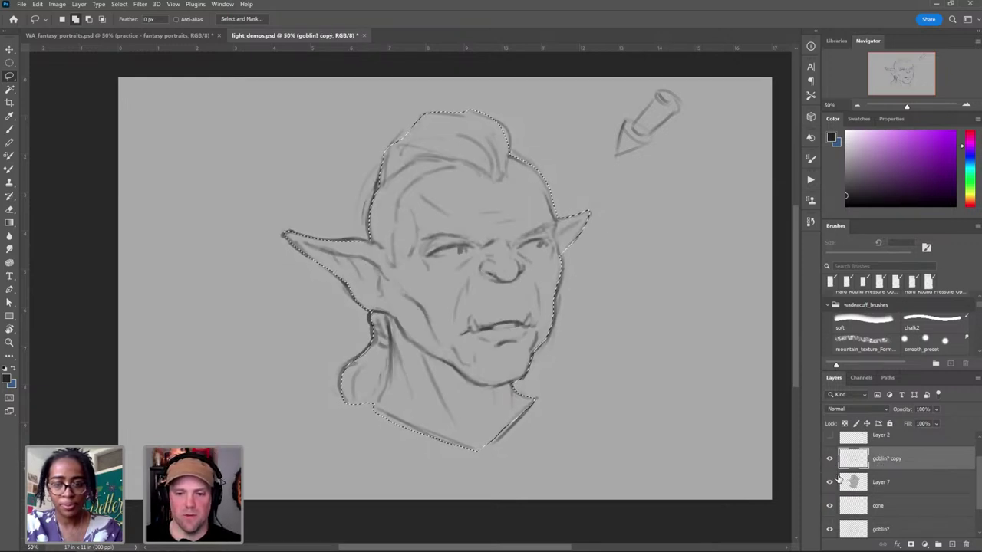
pyautogui.click(883, 487)
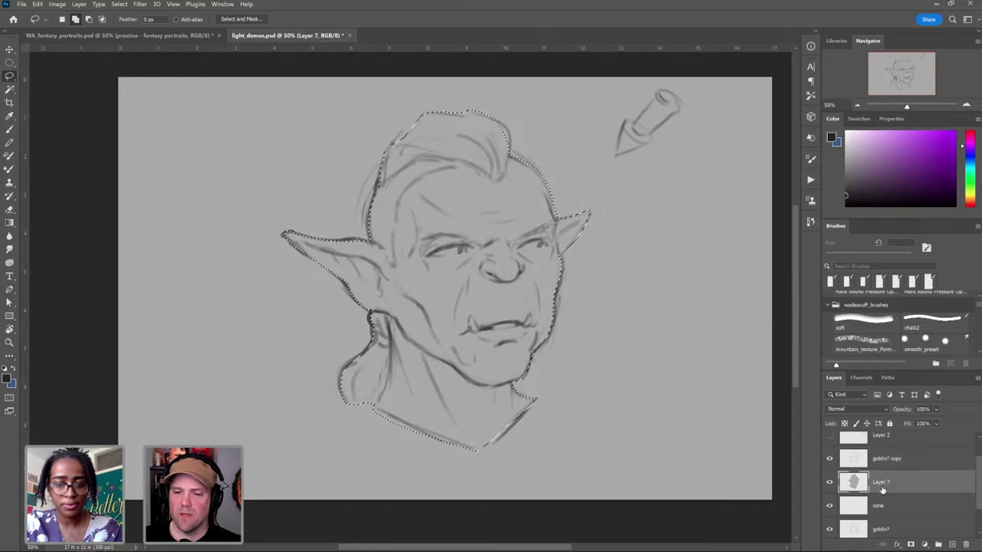
pyautogui.doubleClick(882, 483)
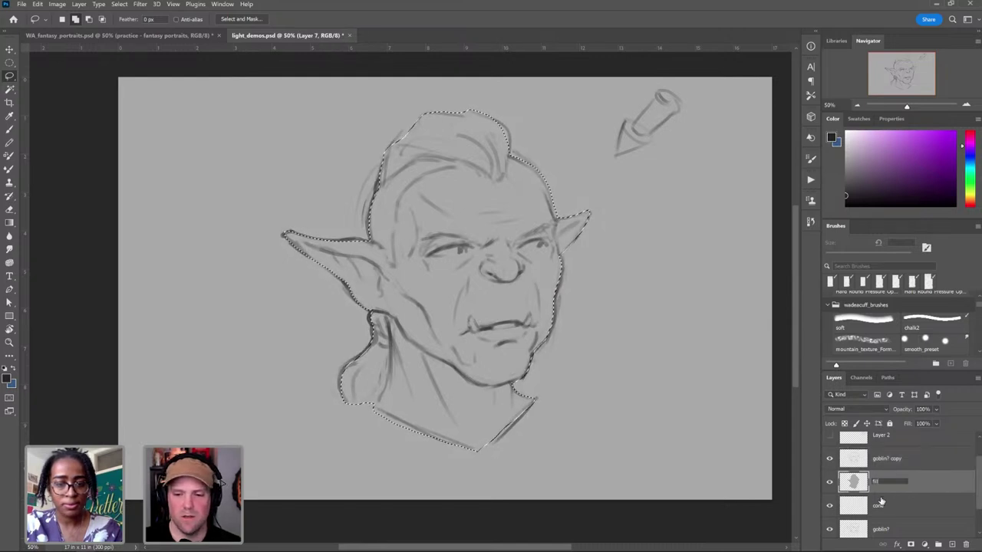
pyautogui.write('fill')
pyautogui.press('Return')
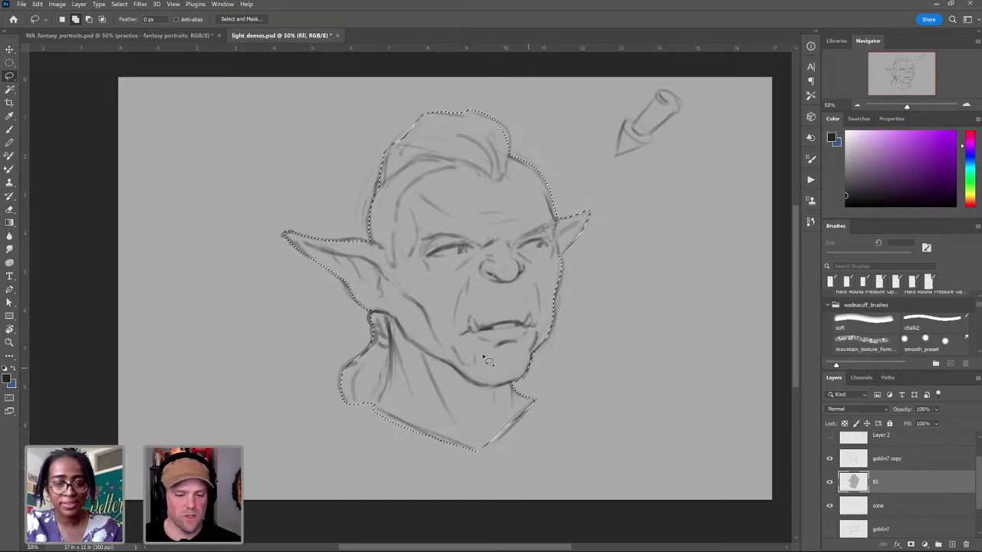
pyautogui.hotkey('ctrl', 'd')
# Step: Create a new layer directly above the fill layer and name it "lasso shadow"
pyautogui.press('b')
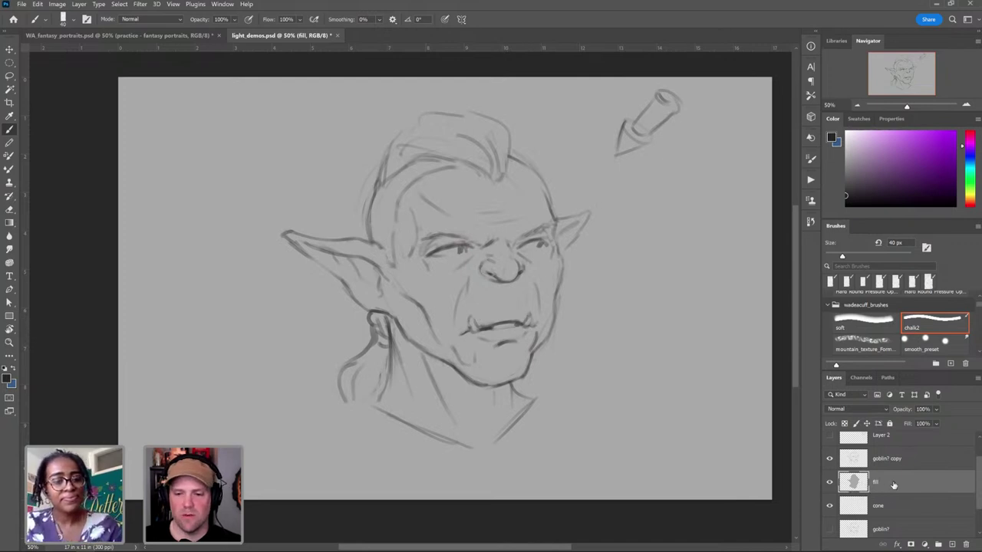
pyautogui.click(950, 543)
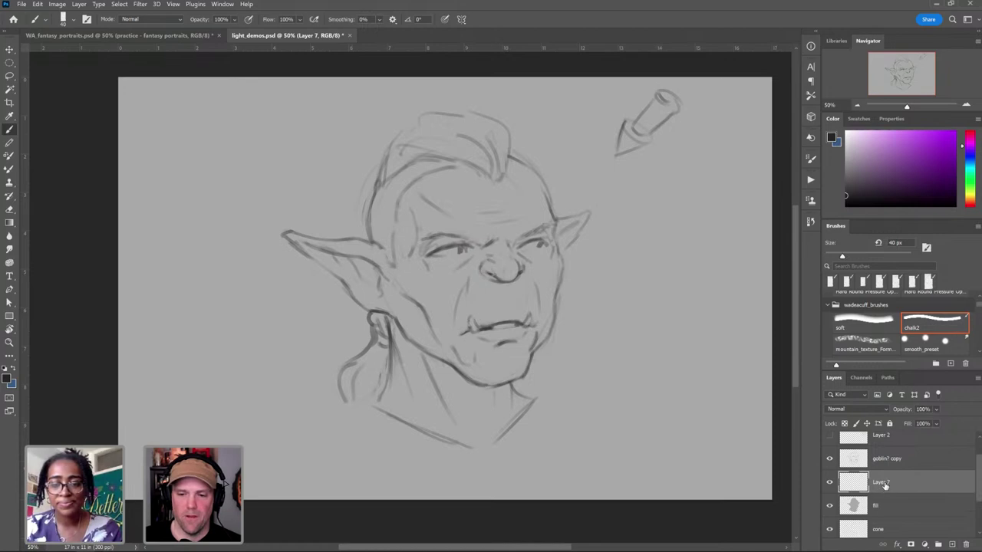
pyautogui.doubleClick(882, 482)
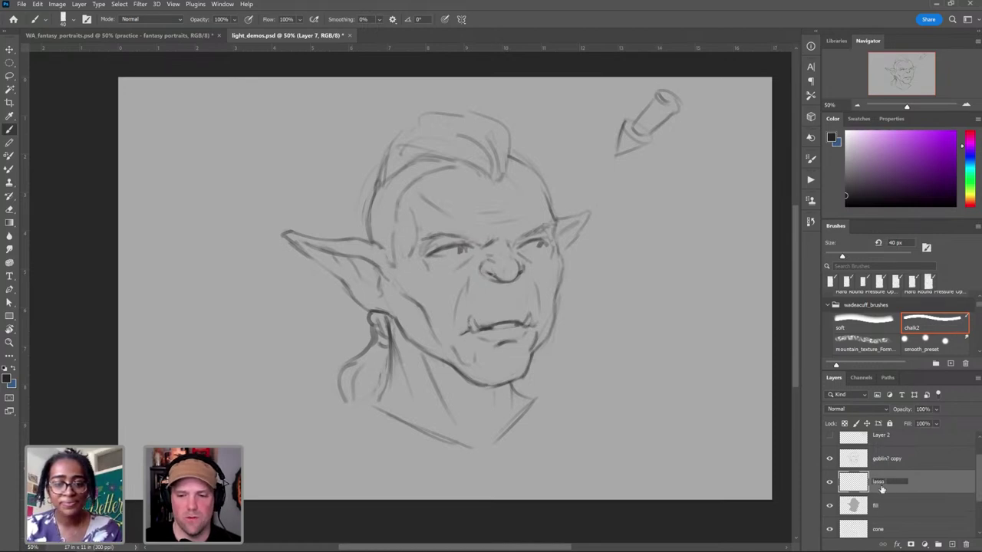
pyautogui.press('Return')
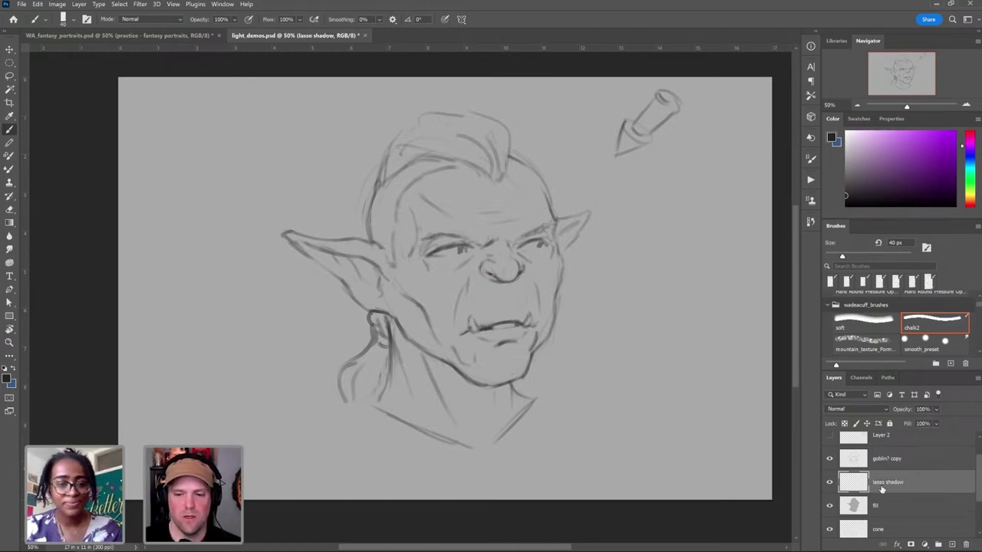
pyautogui.press('l')
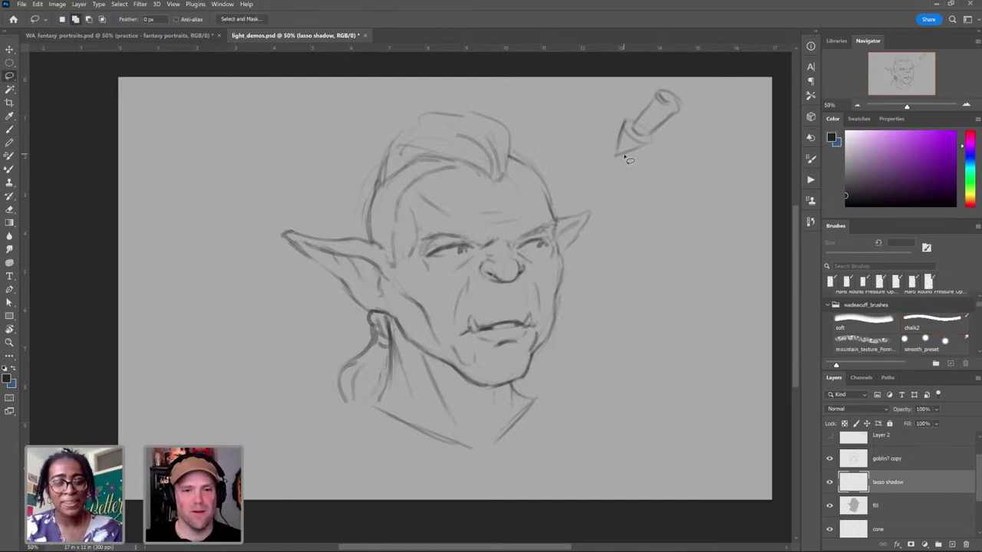
# Step: Load the fill layer's silhouette as a selection and add a new layer directly above it
pyautogui.click(897, 509)
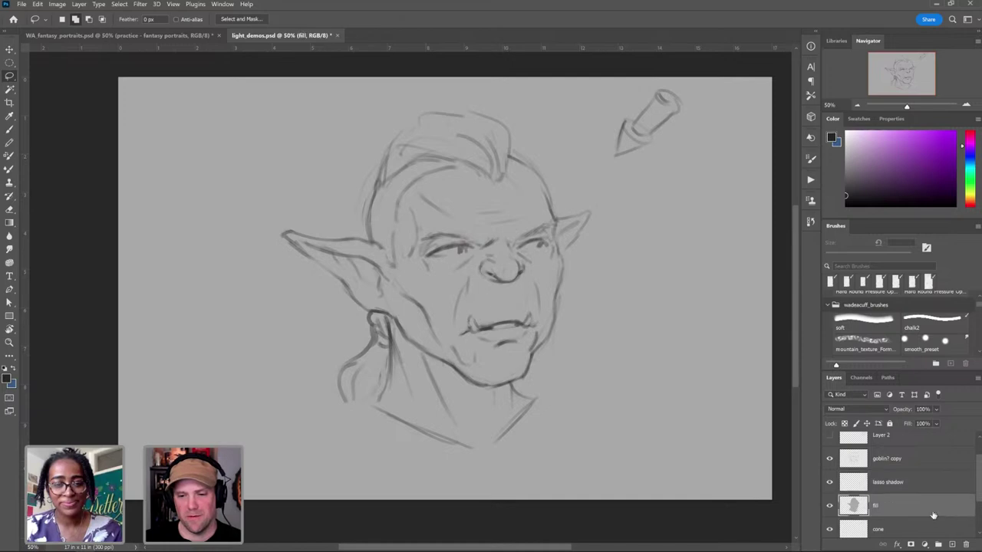
pyautogui.keyDown('ctrl'); pyautogui.click(858, 507); pyautogui.keyUp('ctrl')
pyautogui.click(951, 544)
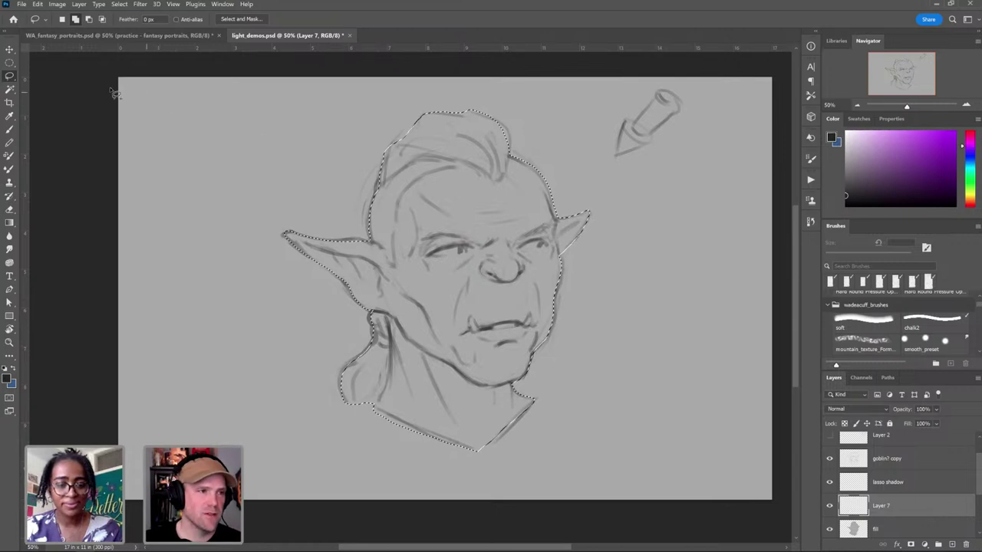
# Step: Set up the Gradient tool as a radial gradient with the custom white-to-dark-grey blend
pyautogui.click(11, 224)
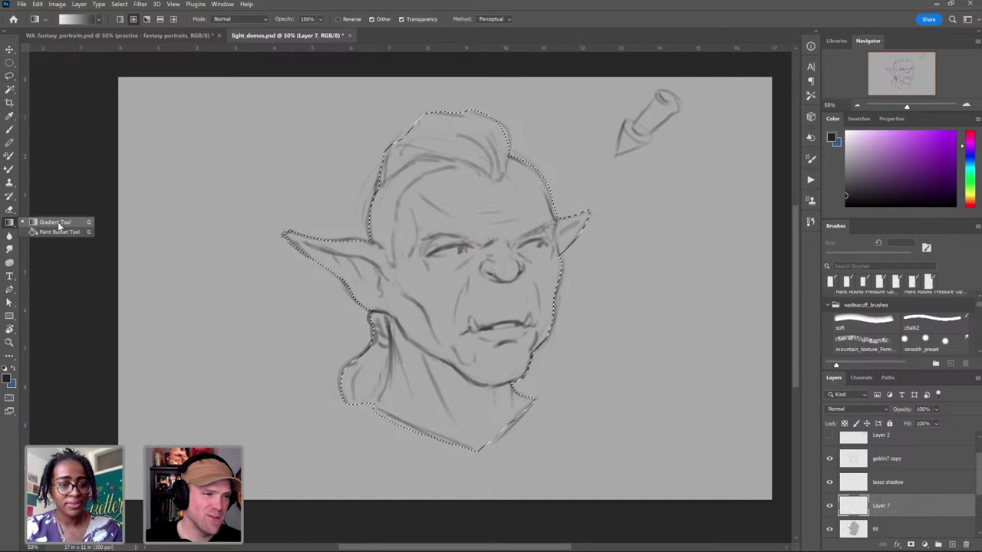
pyautogui.click(134, 19)
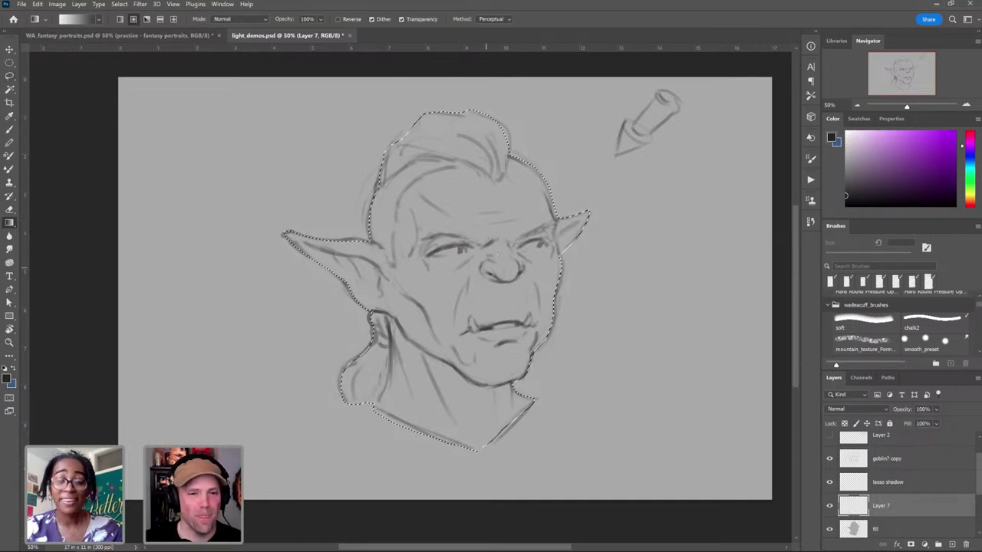
pyautogui.click(74, 22)
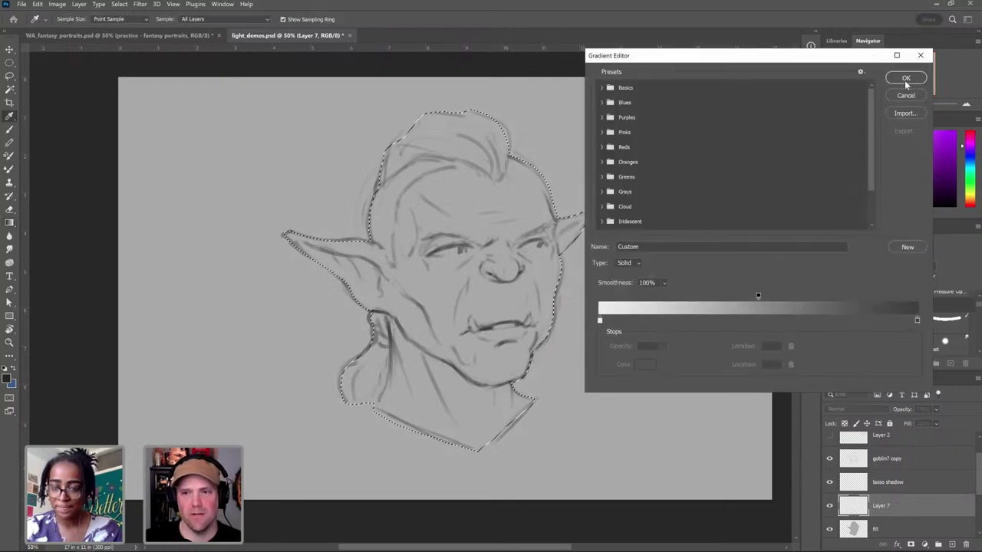
pyautogui.press('Return')
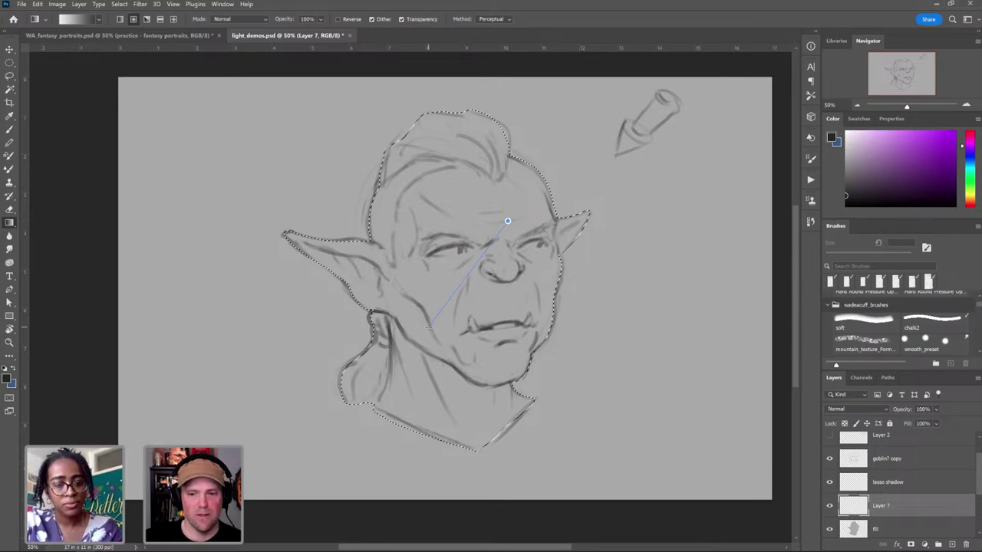
# Step: Apply a radial gradient centred on the forehead, replace it with a farther-reaching one from the far side of the forehead, and deselect
pyautogui.moveTo(428, 326); pyautogui.dragTo(429, 327)
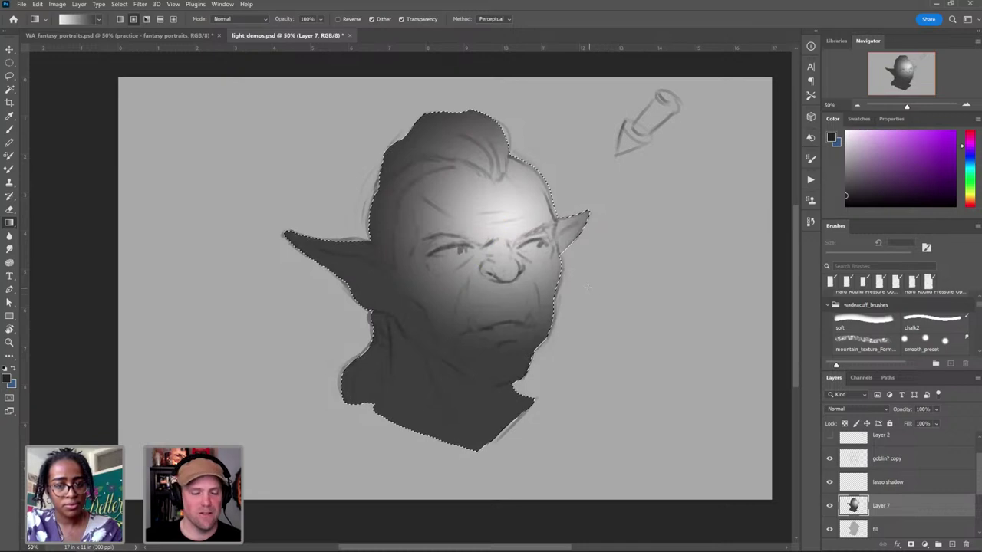
pyautogui.hotkey('ctrl', 'z')
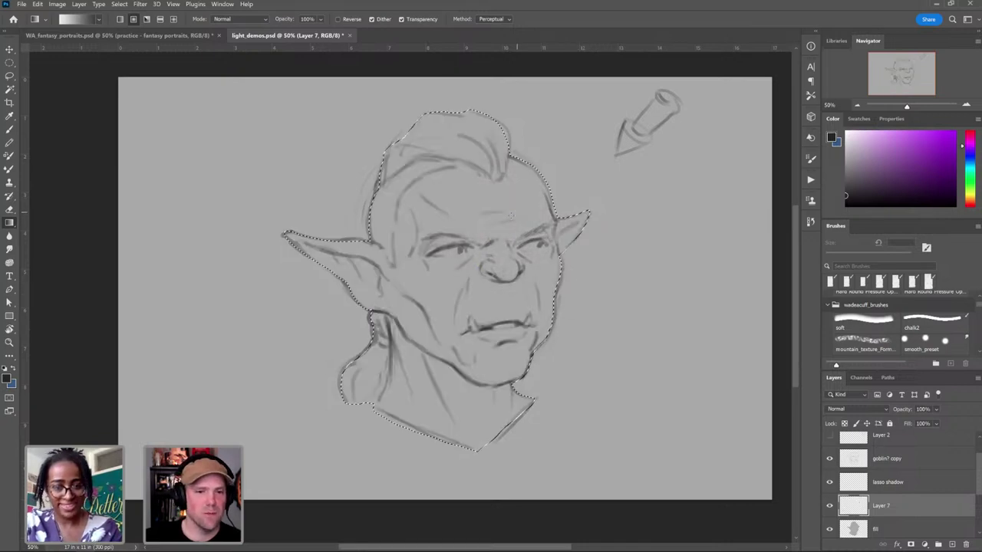
pyautogui.moveTo(518, 211); pyautogui.dragTo(519, 212)
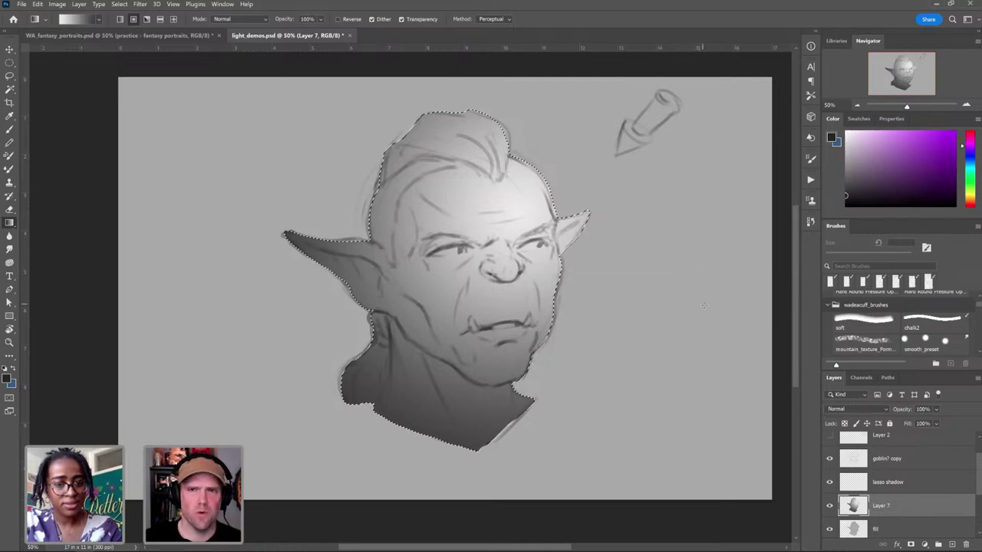
pyautogui.hotkey('ctrl', 'd')
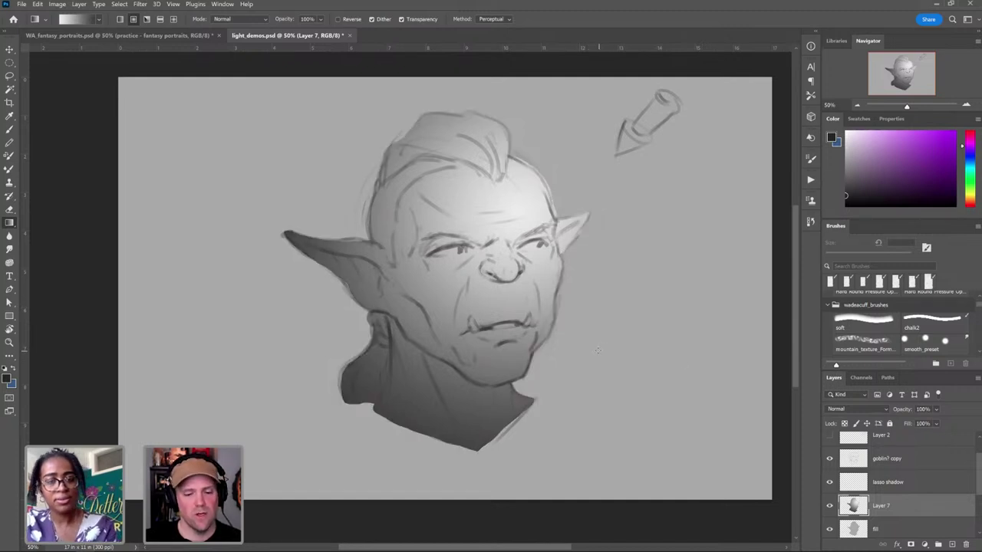
pyautogui.press('l')
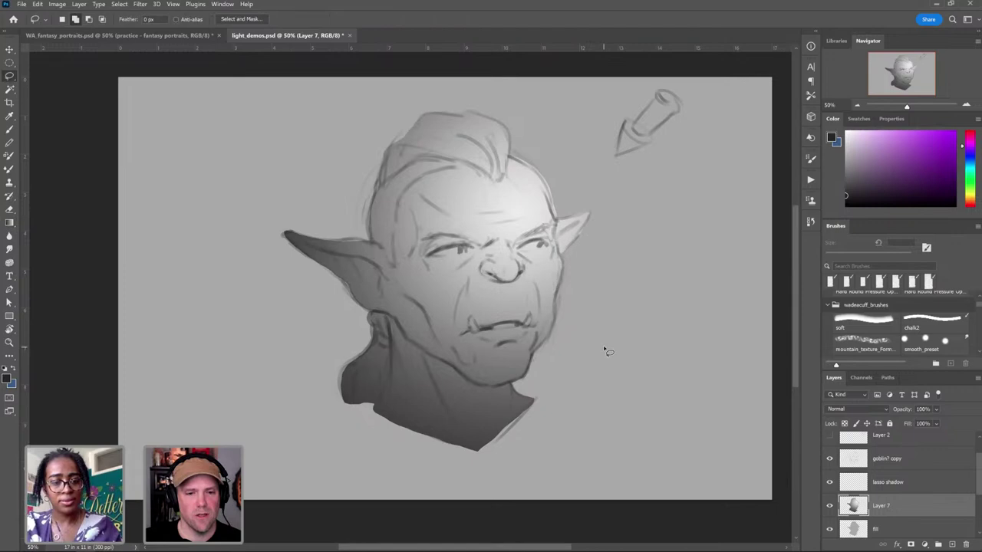
pyautogui.click(951, 544)
pyautogui.doubleClick(887, 509)
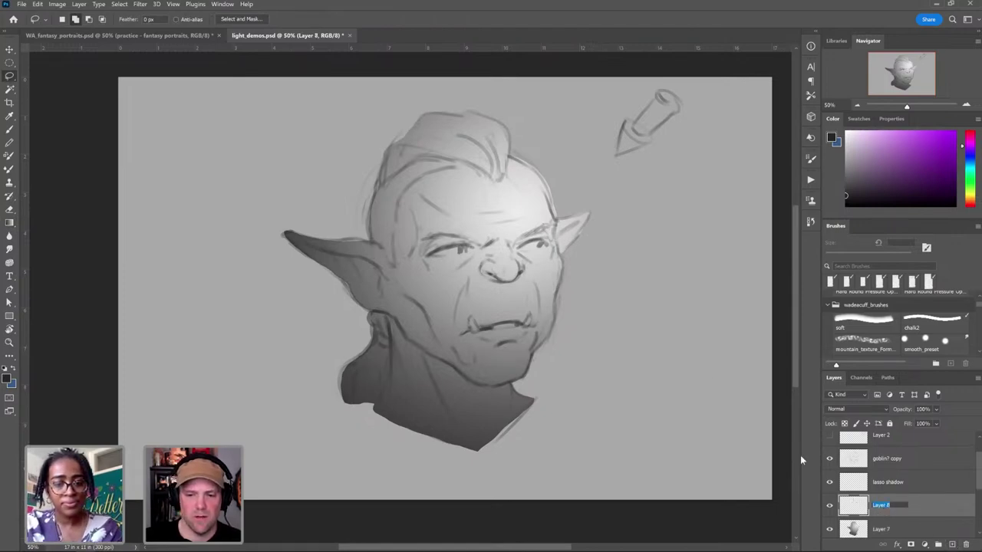
pyautogui.click(917, 483)
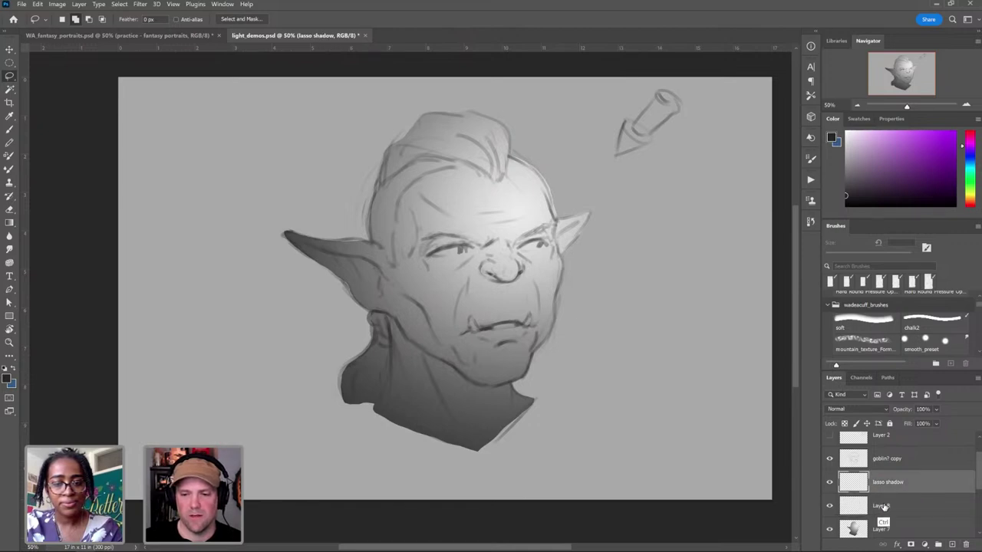
pyautogui.hotkey('ctrl', 'z')
# Step: On the lasso shadow layer, lasso the cast shadow shape from the nose bridge around and beneath the nose
pyautogui.click(894, 484)
pyautogui.click(885, 487)
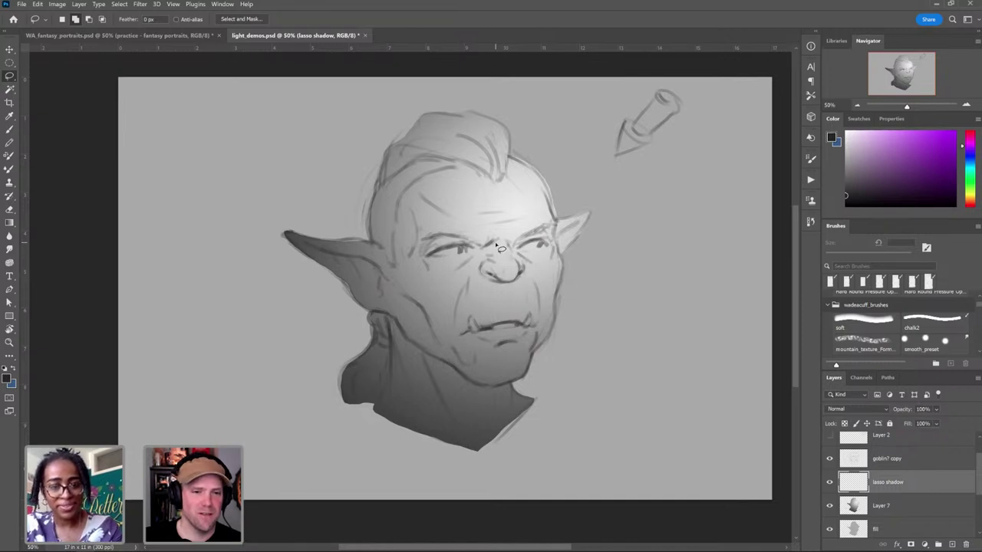
pyautogui.moveTo(497, 243)
pyautogui.mouseDown()
pyautogui.moveTo(512, 282)
pyautogui.moveTo(477, 296)
pyautogui.moveTo(475, 266)
pyautogui.moveTo(499, 245)
pyautogui.mouseUp()
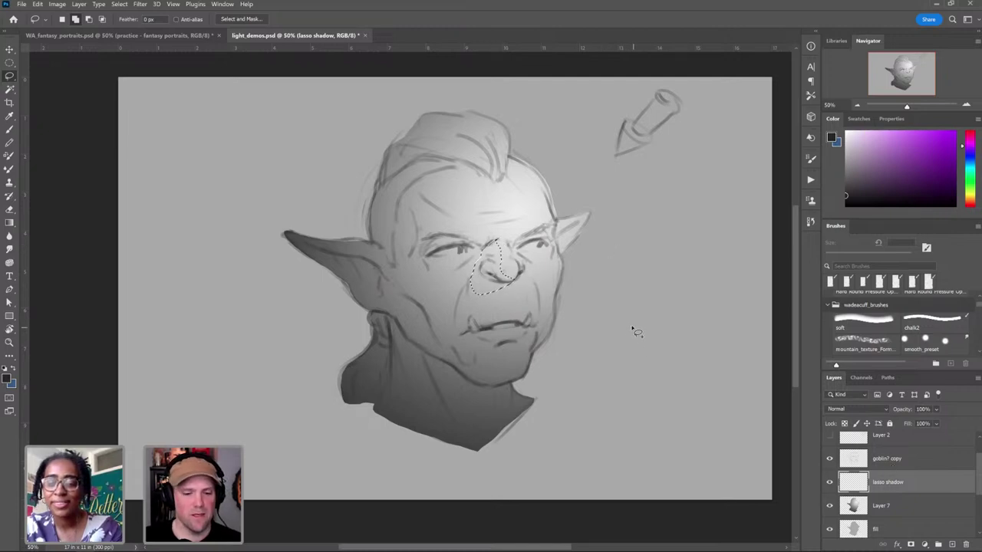
# Step: Paint the nose shadow selection with the soft brush at 400 px in dark grey sampled from the neck, and deselect
pyautogui.click(934, 320)
pyautogui.click(863, 322)
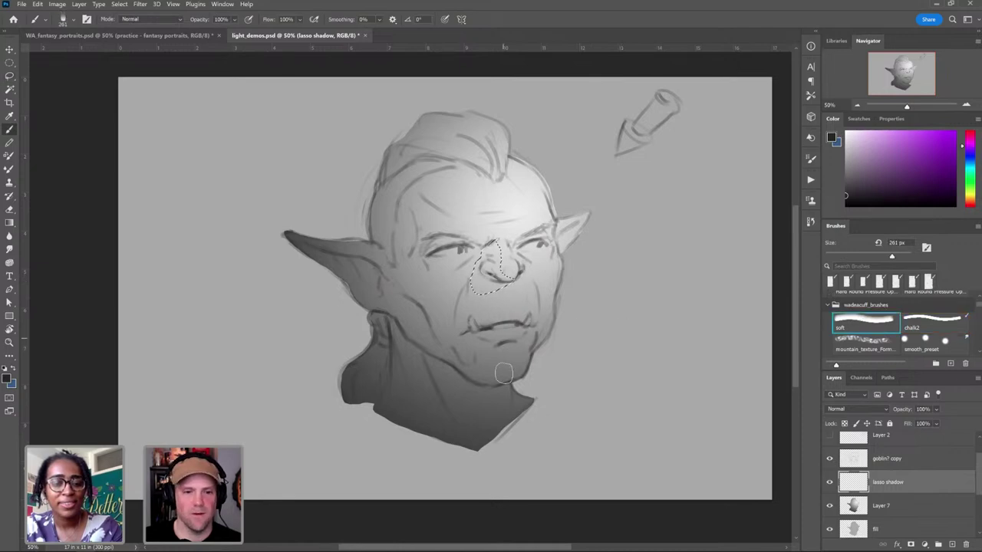
pyautogui.keyDown('alt'); pyautogui.click(412, 409); pyautogui.keyUp('alt')
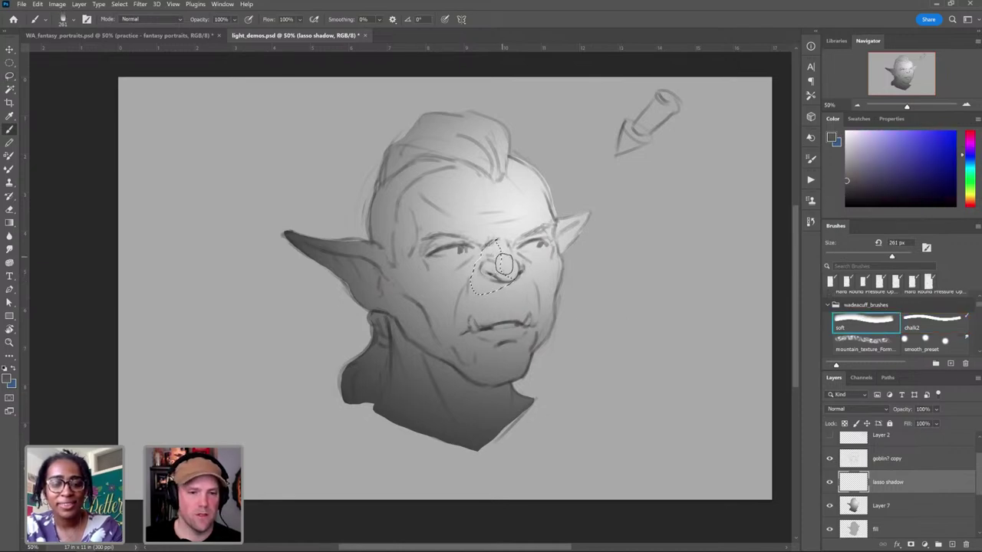
pyautogui.press(']')
pyautogui.press(']')
pyautogui.moveTo(496, 249); pyautogui.dragTo(508, 288)
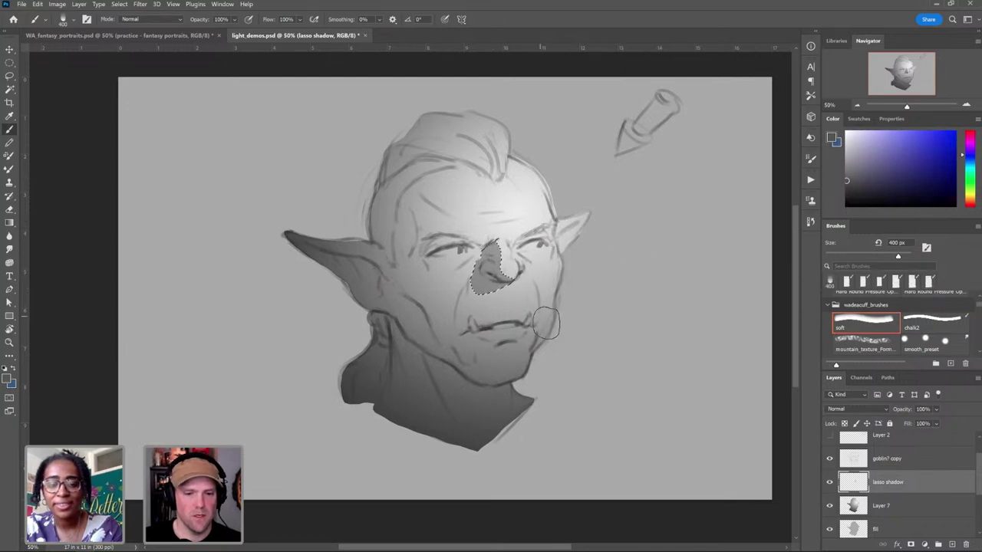
pyautogui.hotkey('ctrl', 'd')
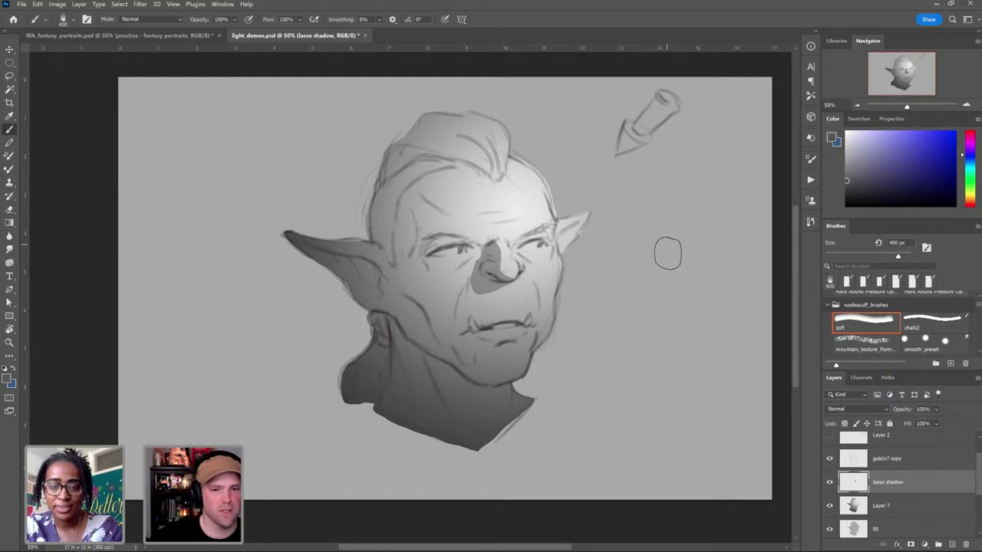
# Step: Lasso the upper end of the nose shadow at the bridge, fill it with the dark grey, and deselect
pyautogui.press('l')
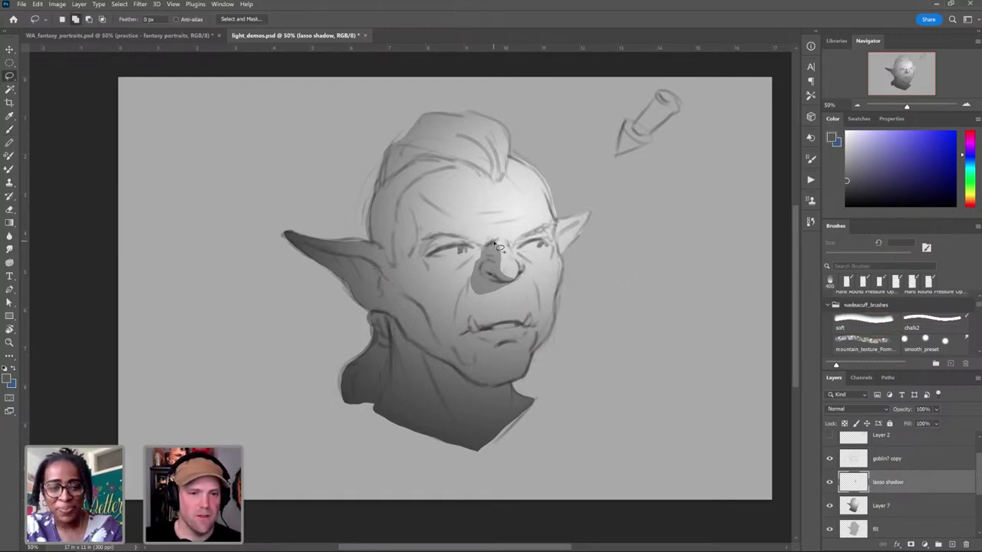
pyautogui.moveTo(494, 247)
pyautogui.mouseDown()
pyautogui.moveTo(496, 258)
pyautogui.moveTo(491, 241)
pyautogui.mouseUp()
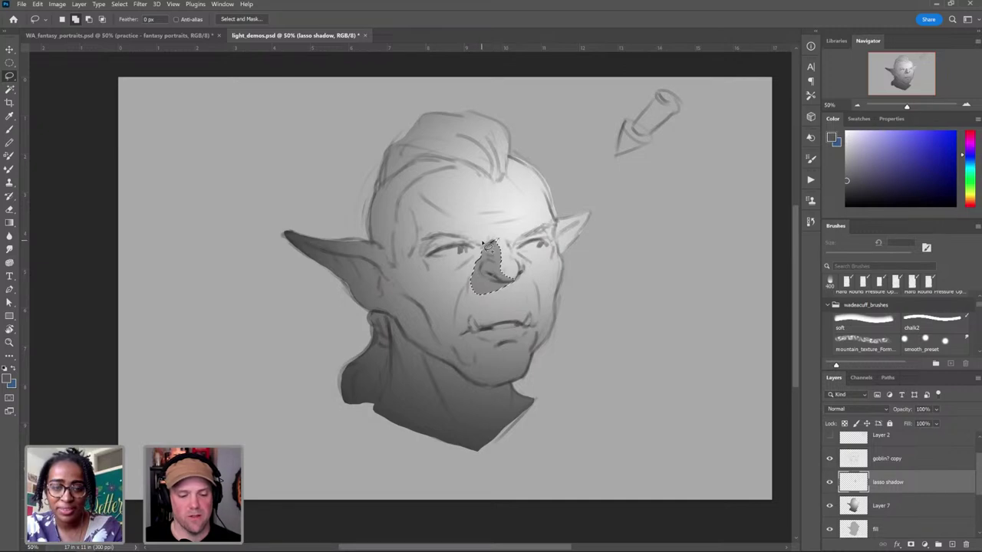
pyautogui.hotkey('alt', 'BackSpace')
pyautogui.hotkey('ctrl', 'd')
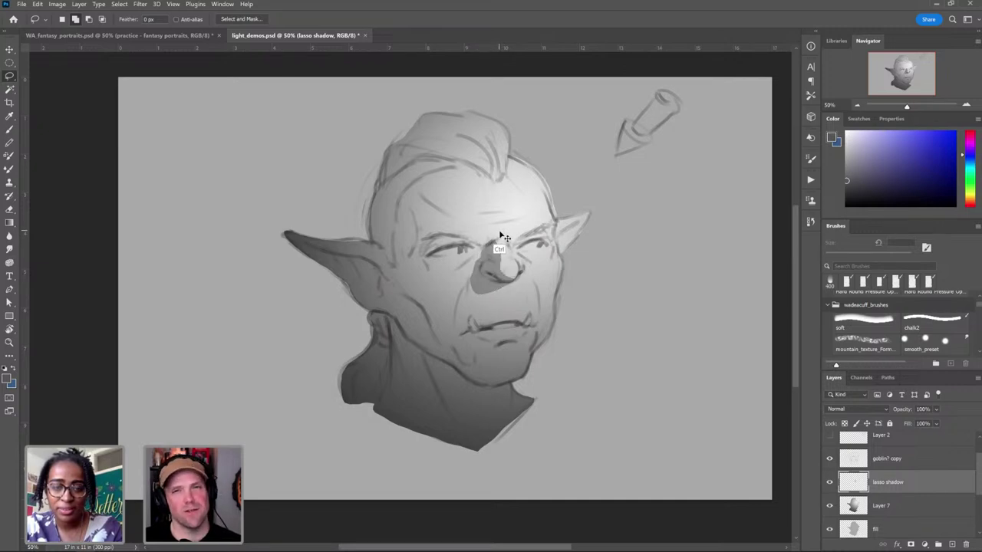
pyautogui.hotkey('ctrl', 'd')
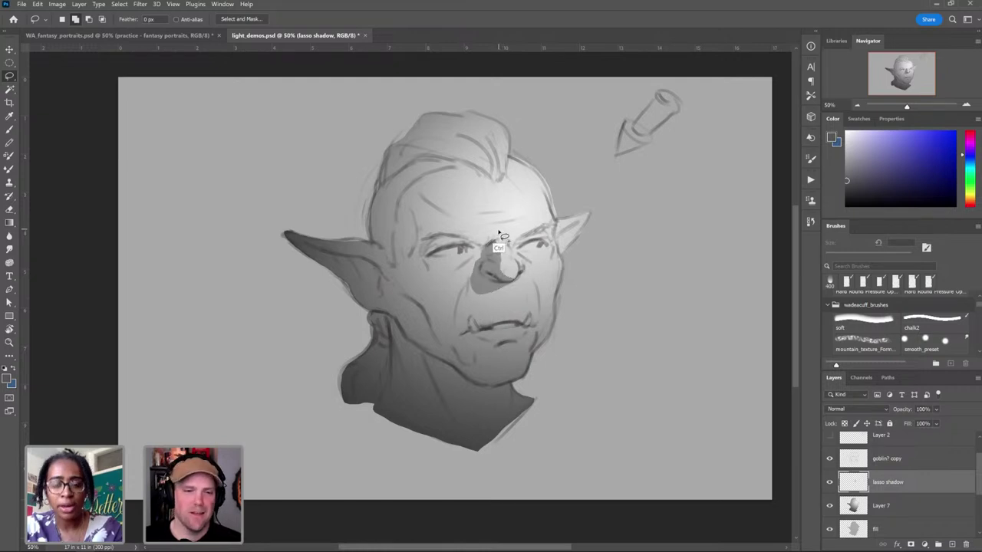
# Step: Lasso the near eye socket shadow and add the head's shadow side, from hair and forehead down cheek and chin, enclosing the near ear and neck
pyautogui.moveTo(496, 245)
pyautogui.mouseDown()
pyautogui.moveTo(445, 236)
pyautogui.moveTo(419, 256)
pyautogui.moveTo(468, 244)
pyautogui.moveTo(485, 269)
pyautogui.mouseUp()
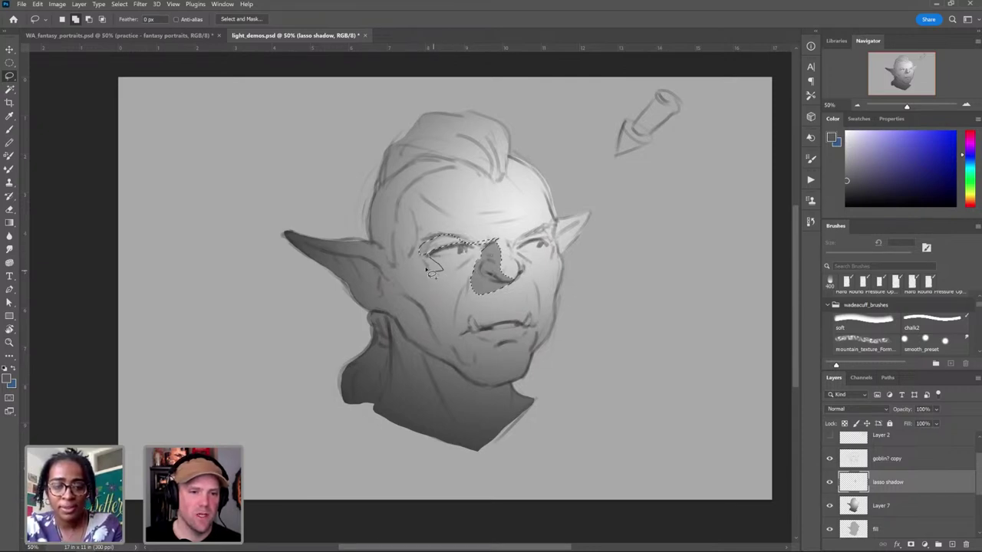
pyautogui.moveTo(472, 168)
pyautogui.mouseDown()
pyautogui.moveTo(450, 176)
pyautogui.moveTo(436, 201)
pyautogui.moveTo(423, 250)
pyautogui.moveTo(435, 273)
pyautogui.mouseUp()
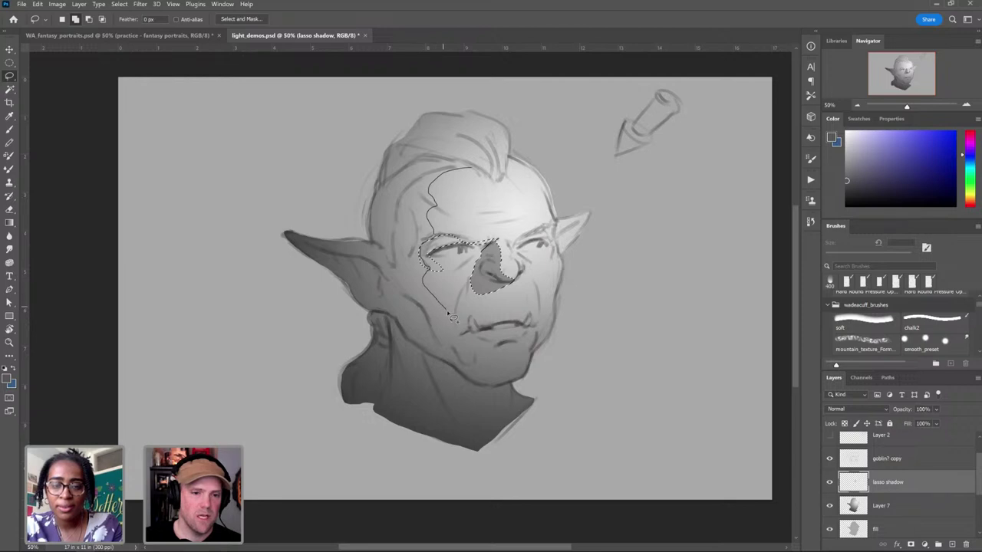
pyautogui.moveTo(457, 327); pyautogui.dragTo(458, 331)
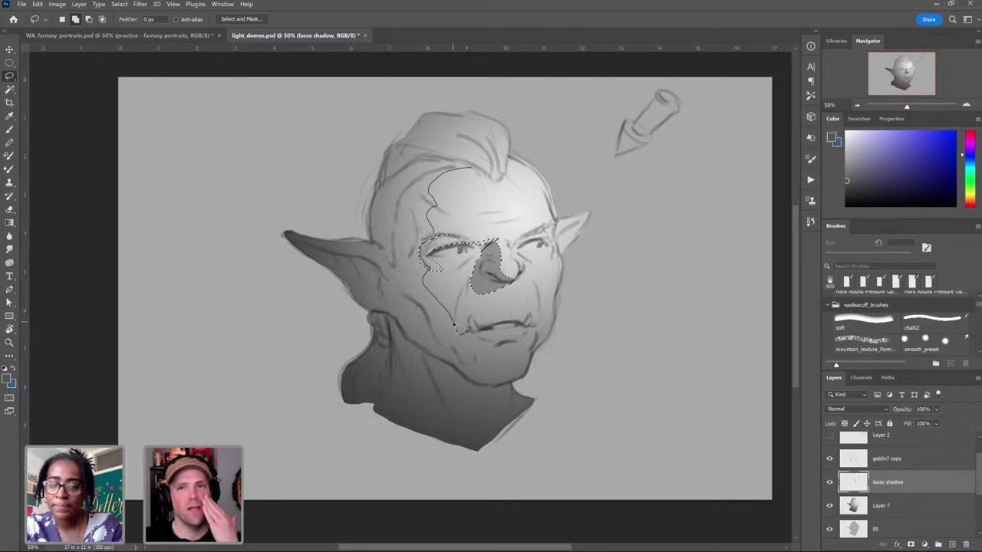
pyautogui.moveTo(458, 328); pyautogui.dragTo(460, 330)
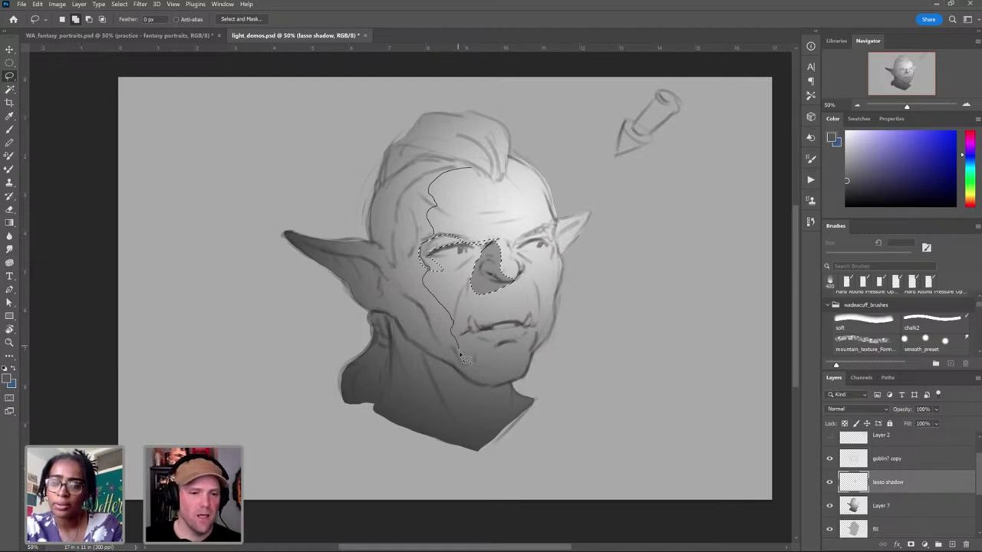
pyautogui.moveTo(472, 366)
pyautogui.mouseDown()
pyautogui.moveTo(512, 382)
pyautogui.moveTo(501, 385)
pyautogui.moveTo(506, 397)
pyautogui.moveTo(467, 450)
pyautogui.moveTo(330, 431)
pyautogui.moveTo(293, 396)
pyautogui.moveTo(299, 352)
pyautogui.moveTo(280, 315)
pyautogui.moveTo(261, 212)
pyautogui.moveTo(347, 131)
pyautogui.moveTo(403, 95)
pyautogui.moveTo(475, 80)
pyautogui.moveTo(511, 102)
pyautogui.moveTo(516, 128)
pyautogui.moveTo(447, 112)
pyautogui.moveTo(451, 136)
pyautogui.moveTo(495, 176)
pyautogui.moveTo(462, 165)
pyautogui.moveTo(418, 236)
pyautogui.mouseUp()
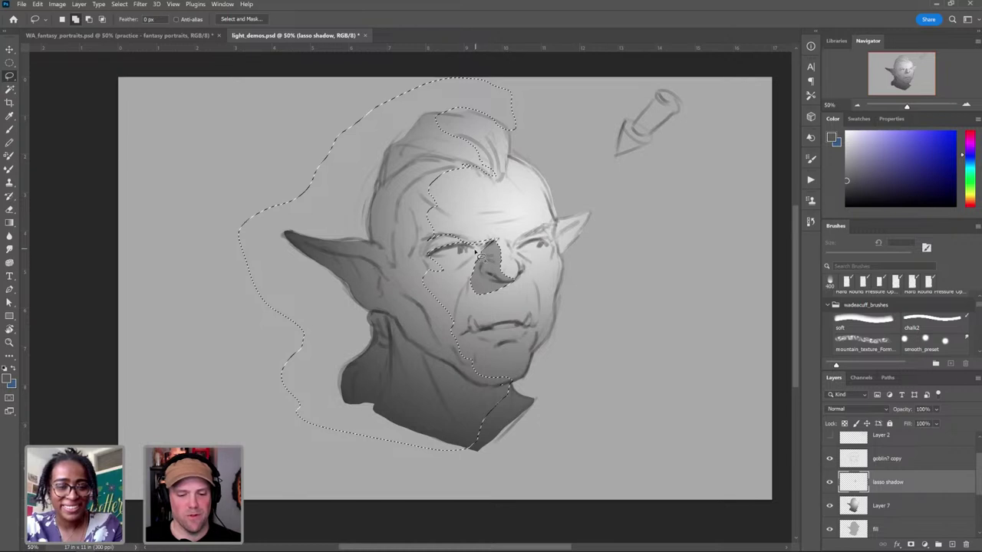
# Step: With the selection outline hidden, paint the shadow side of the face, hair and neck with the soft brush at 1200 px
pyautogui.press('b')
pyautogui.hotkey('ctrl', 'd')
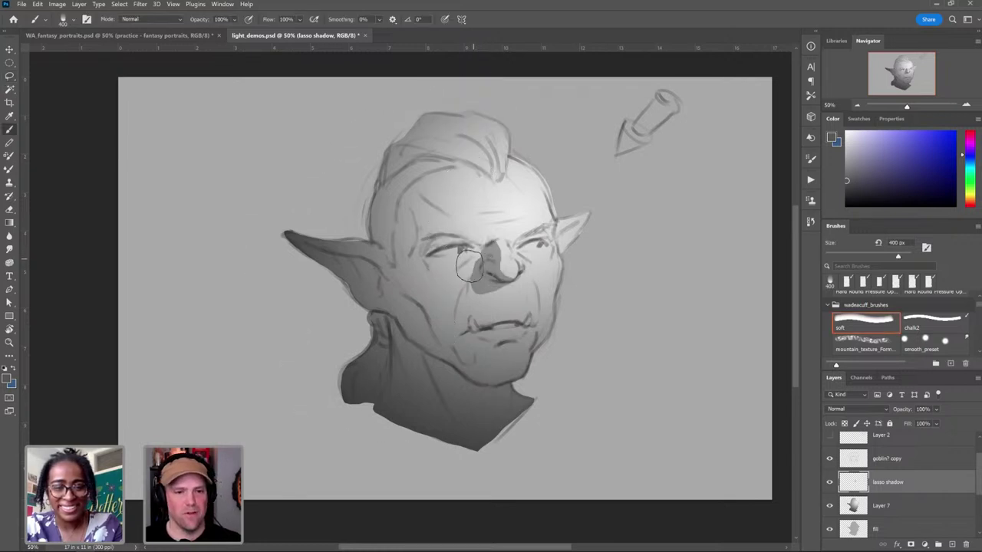
pyautogui.press(']')
pyautogui.press(']')
pyautogui.press(']')
pyautogui.press(']')
pyautogui.press(']')
pyautogui.press(']')
pyautogui.press(']')
pyautogui.moveTo(437, 260)
pyautogui.mouseDown()
pyautogui.moveTo(412, 207)
pyautogui.moveTo(390, 220)
pyautogui.moveTo(438, 153)
pyautogui.moveTo(485, 151)
pyautogui.moveTo(423, 177)
pyautogui.moveTo(415, 316)
pyautogui.moveTo(432, 350)
pyautogui.moveTo(468, 402)
pyautogui.mouseUp()
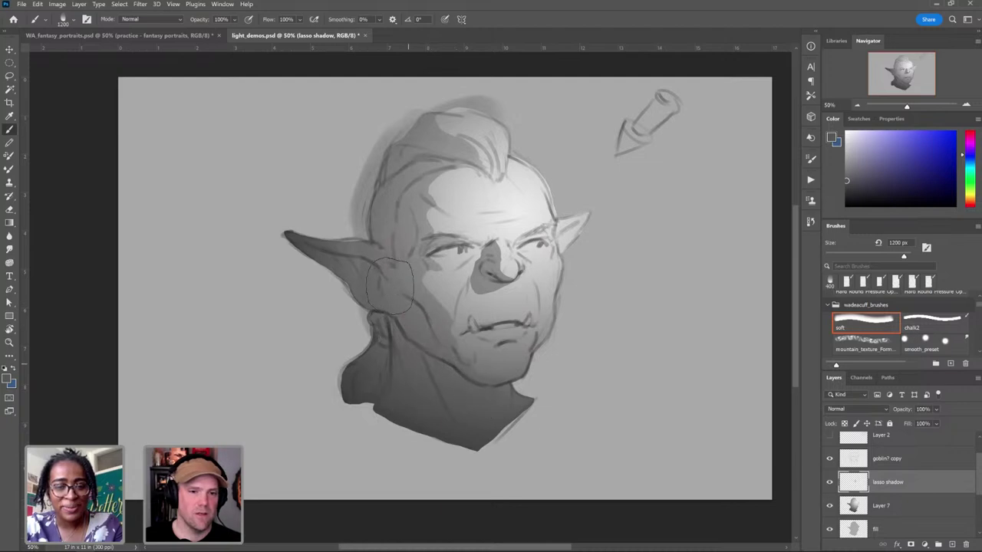
pyautogui.moveTo(390, 286)
pyautogui.mouseDown()
pyautogui.moveTo(452, 154)
pyautogui.moveTo(387, 243)
pyautogui.moveTo(369, 192)
pyautogui.mouseUp()
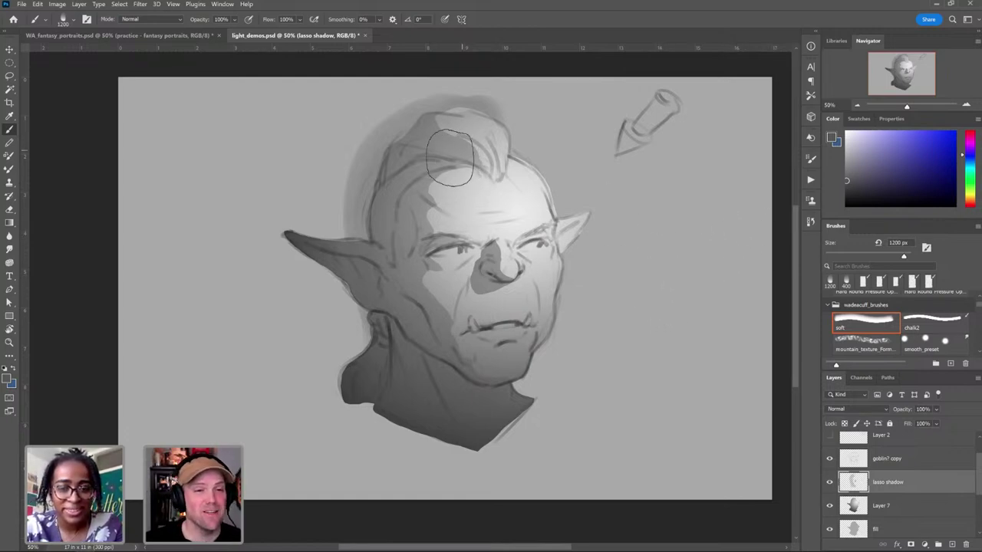
# Step: Reduce the soft brush to 600 px, clear the grey spilled outside the head, and redisplay the selection outline before turning it off
pyautogui.press('[')
pyautogui.press('[')
pyautogui.press('[')
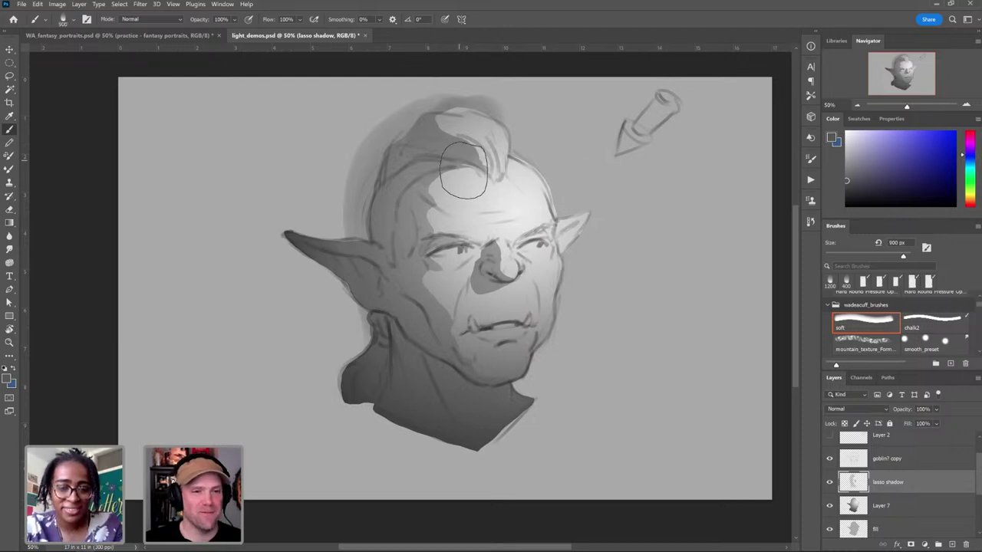
pyautogui.press('[')
pyautogui.press('[')
pyautogui.press('[')
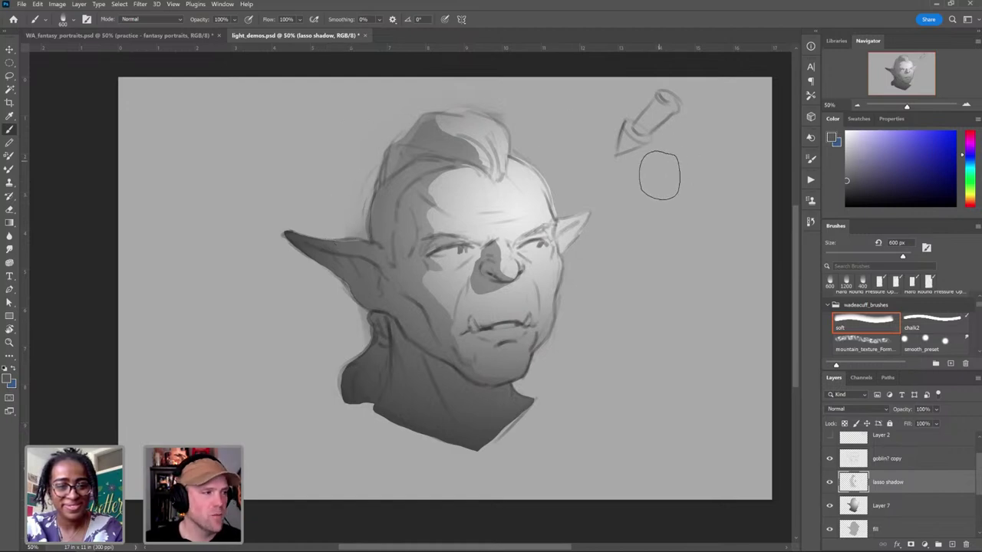
pyautogui.hotkey('ctrl', 'shift', 'd')
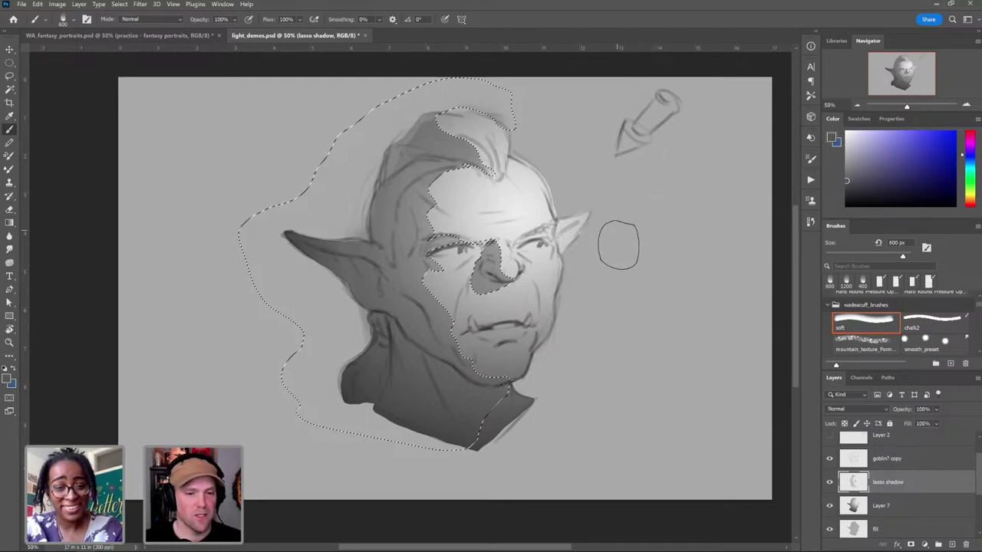
pyautogui.hotkey('ctrl', 'd')
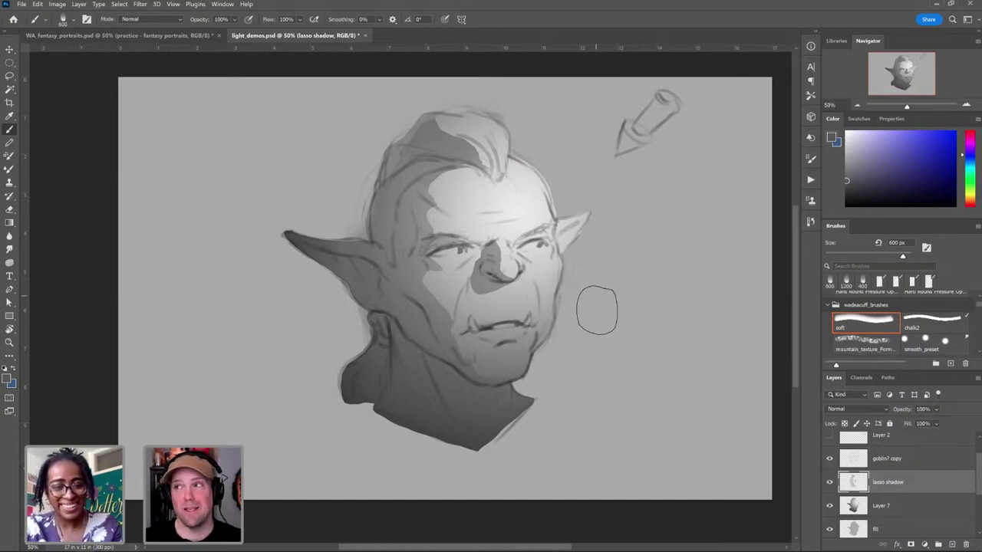
# Step: Reduce the soft brush size to 175 px
pyautogui.press('[')
pyautogui.press('[')
pyautogui.press('[')
pyautogui.press('[')
pyautogui.press('[')
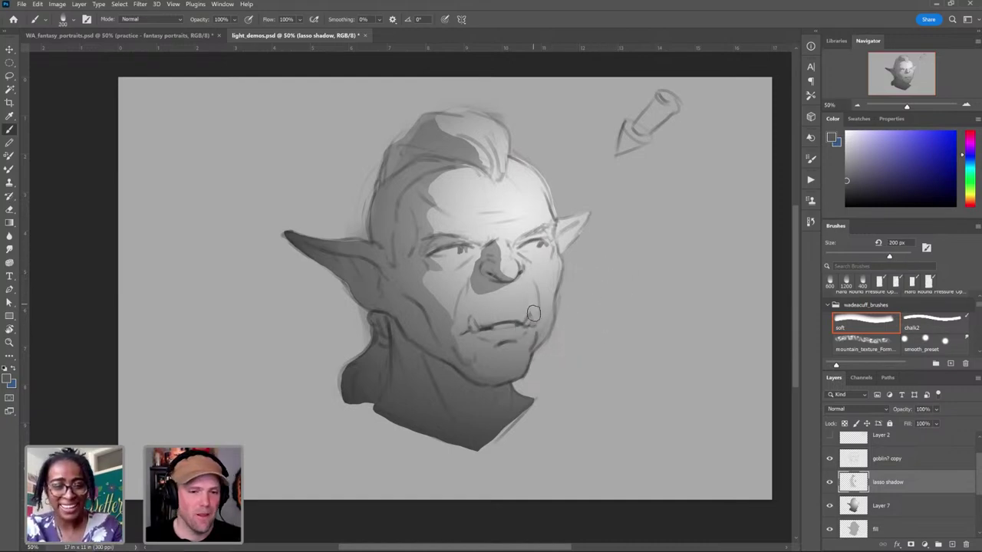
pyautogui.press('[')
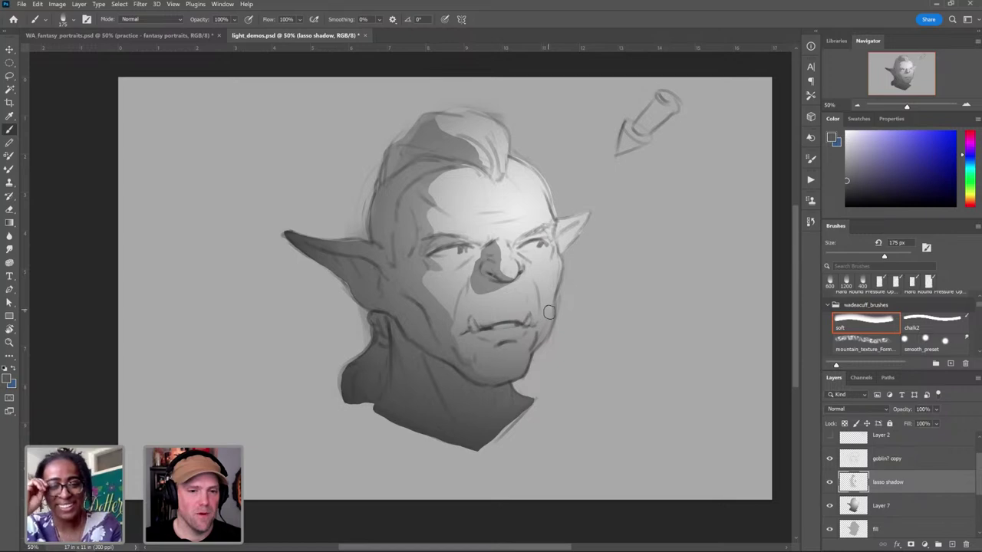
# Step: Move the lasso shadow layer and Layer 7 below the fill layer, group them, and hide the group
pyautogui.keyDown('shift'); pyautogui.click(893, 512); pyautogui.keyUp('shift')
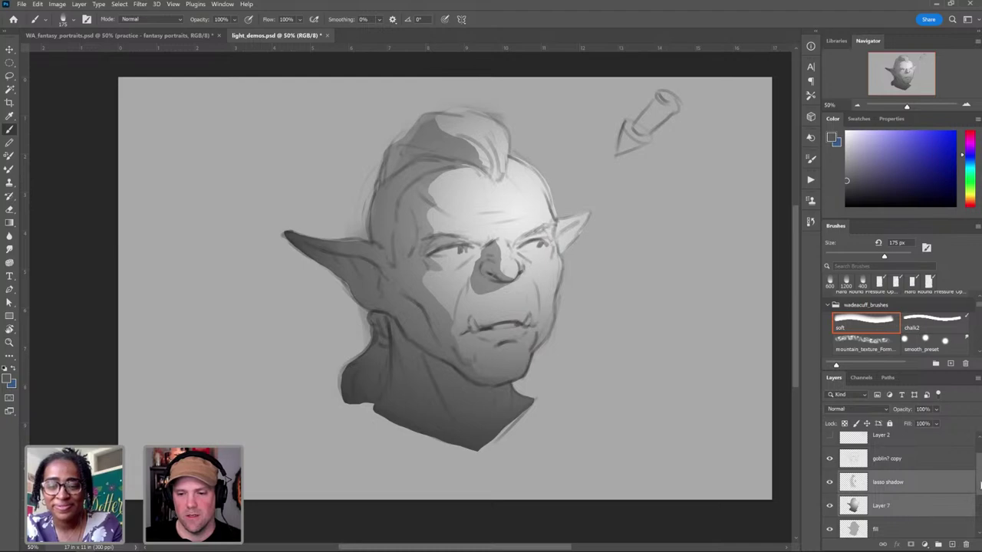
pyautogui.moveTo(978, 492); pyautogui.dragTo(978, 509)
pyautogui.moveTo(915, 470); pyautogui.dragTo(920, 498)
pyautogui.moveTo(935, 547); pyautogui.dragTo(937, 544)
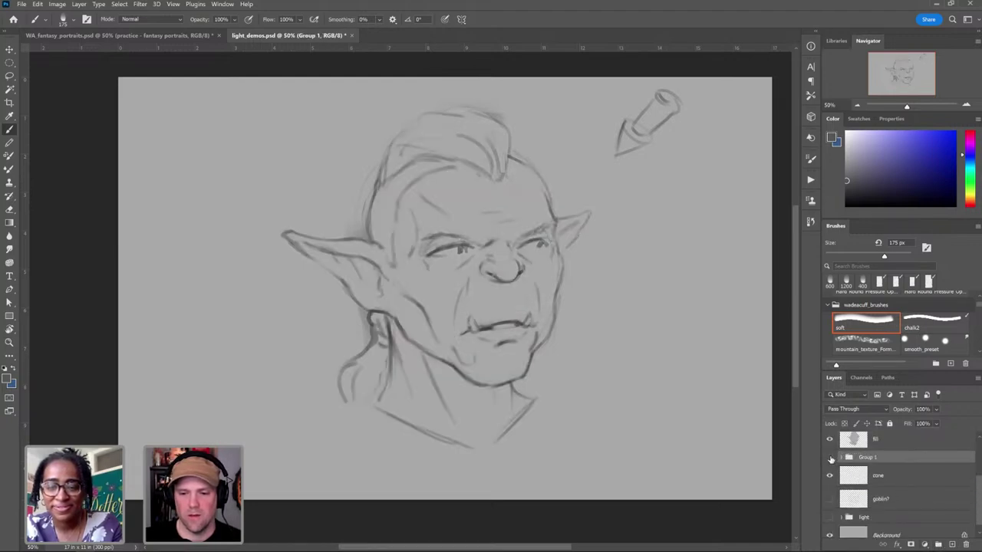
pyautogui.click(829, 457)
# Step: Add a new empty layer directly beneath the goblin? copy layer, above the fill layer
pyautogui.scroll(2, 977, 487)
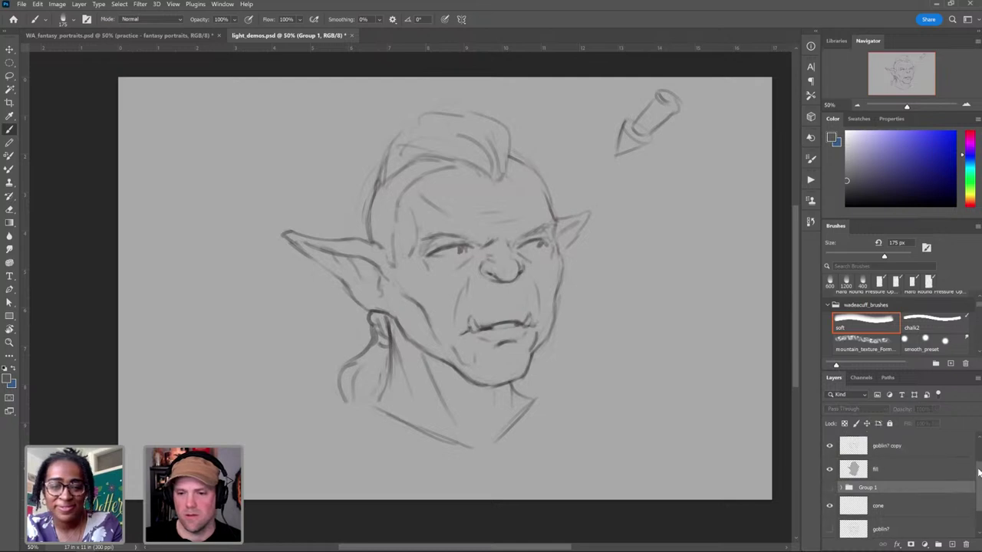
pyautogui.click(897, 466)
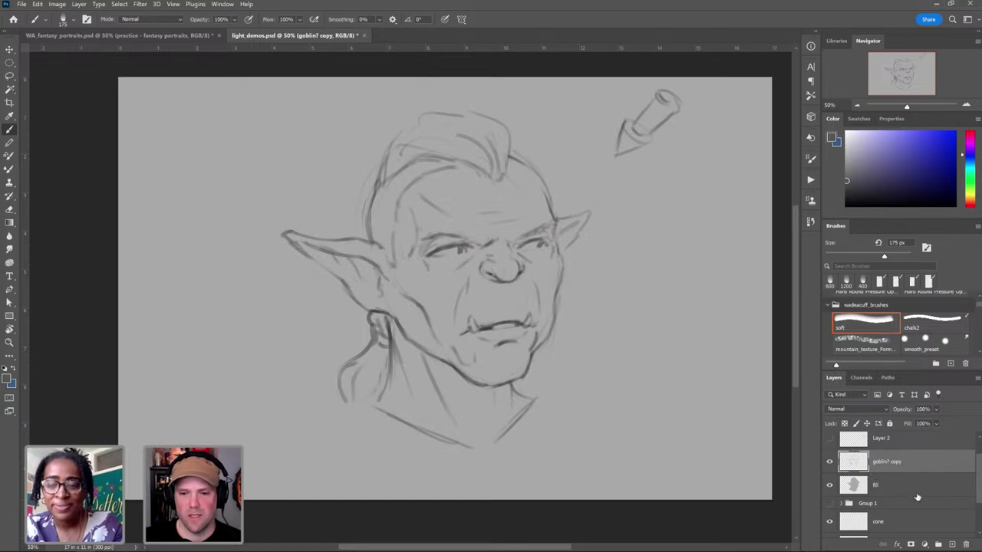
pyautogui.keyDown('ctrl'); pyautogui.click(952, 543); pyautogui.keyUp('ctrl')
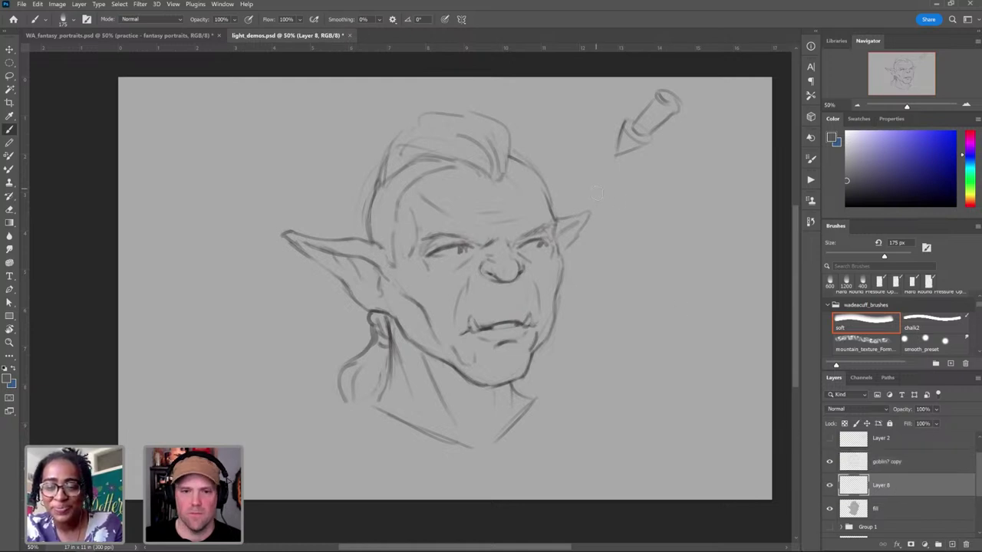
# Step: Check the visibility of the goblin? copy sketch and hide the cone layer, keeping the new layer active
pyautogui.moveTo(648, 216); pyautogui.dragTo(638, 244)
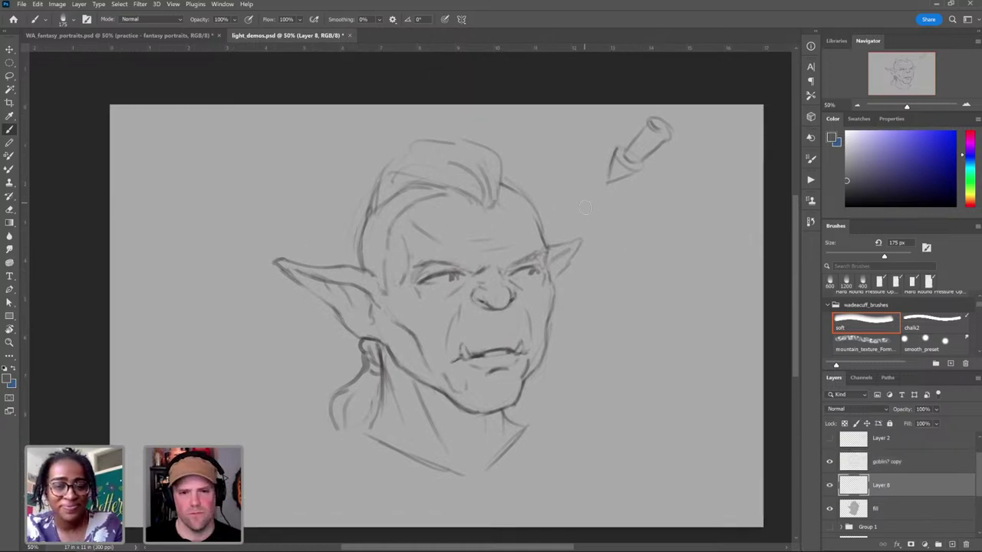
pyautogui.click(828, 462)
pyautogui.moveTo(977, 470); pyautogui.dragTo(978, 457)
pyautogui.scroll(-1, 971, 460)
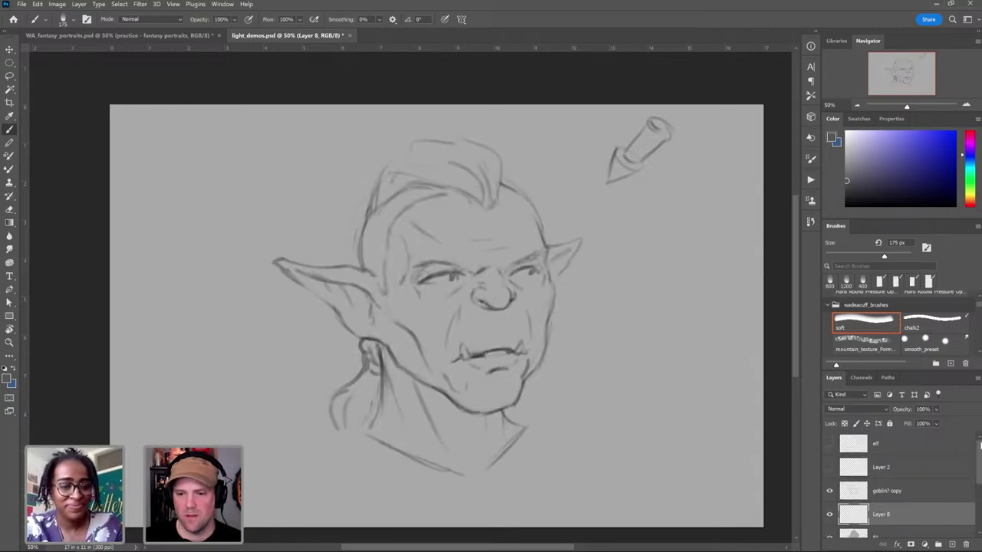
pyautogui.moveTo(977, 464); pyautogui.dragTo(977, 483)
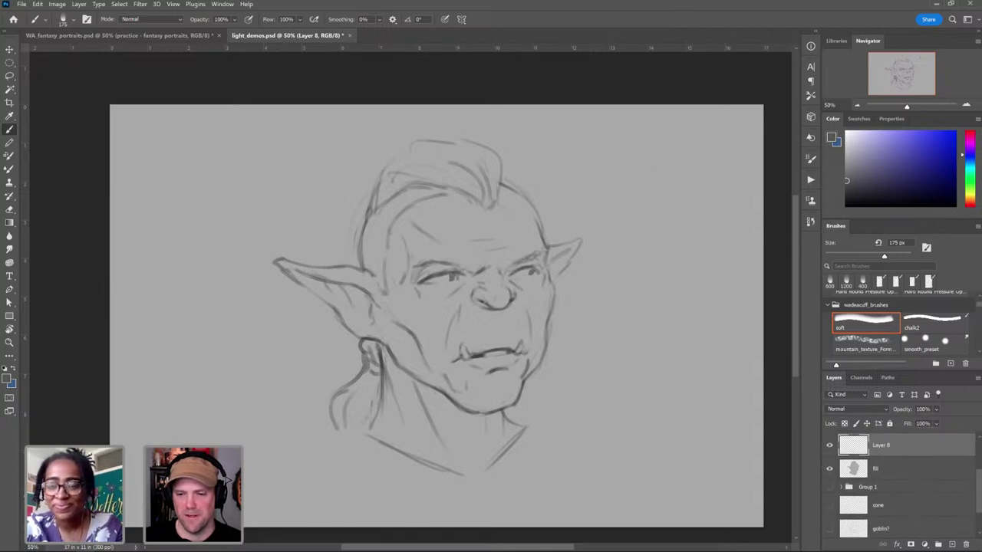
# Step: Prepare the chalk2 brush with black as the colour and a size of 35 px for Layer 8
pyautogui.moveTo(978, 489); pyautogui.dragTo(978, 470)
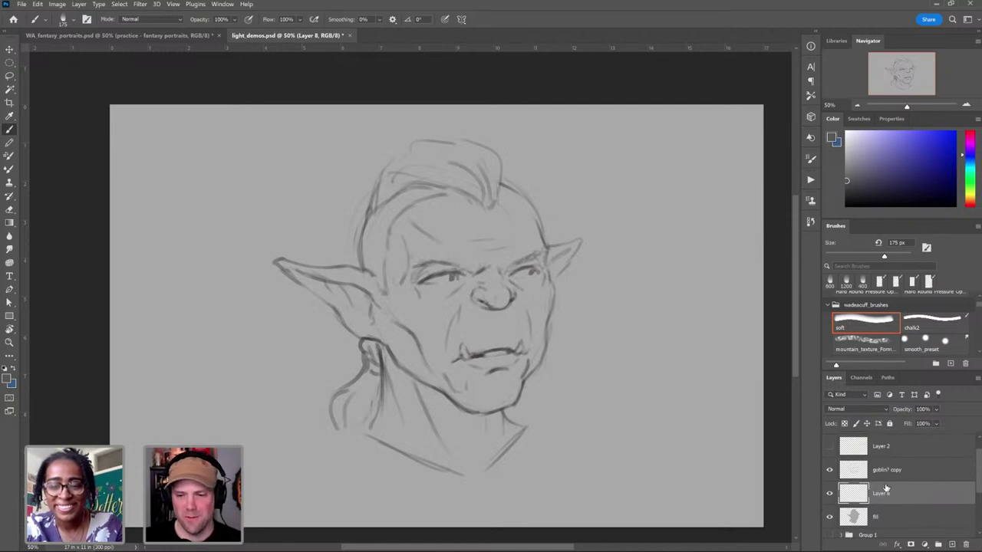
pyautogui.click(829, 495)
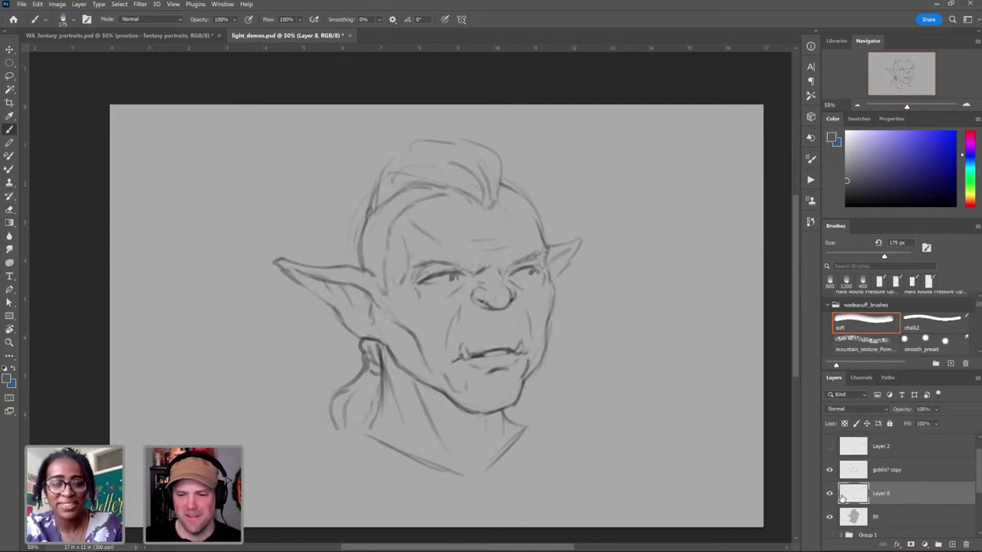
pyautogui.click(935, 320)
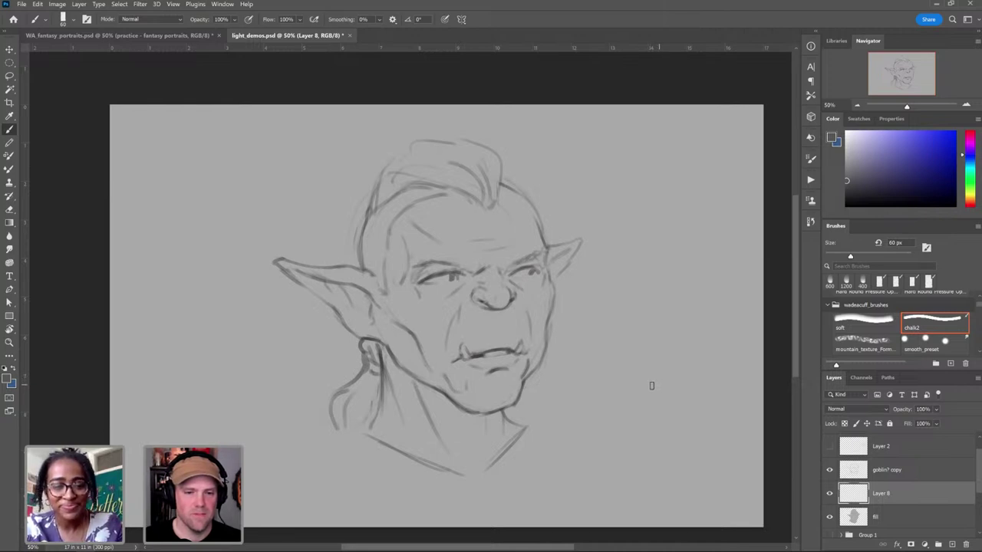
pyautogui.press('[')
pyautogui.press('[')
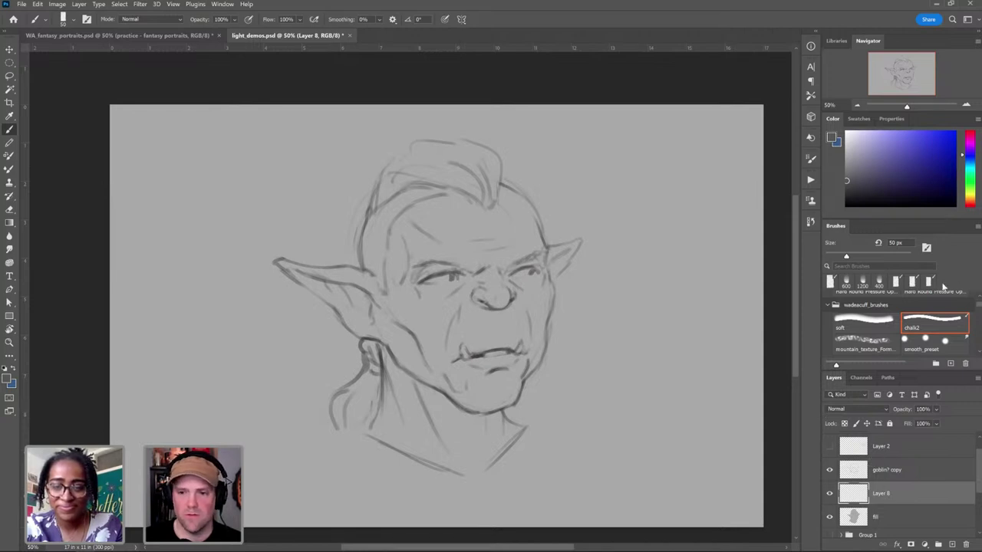
pyautogui.press('d')
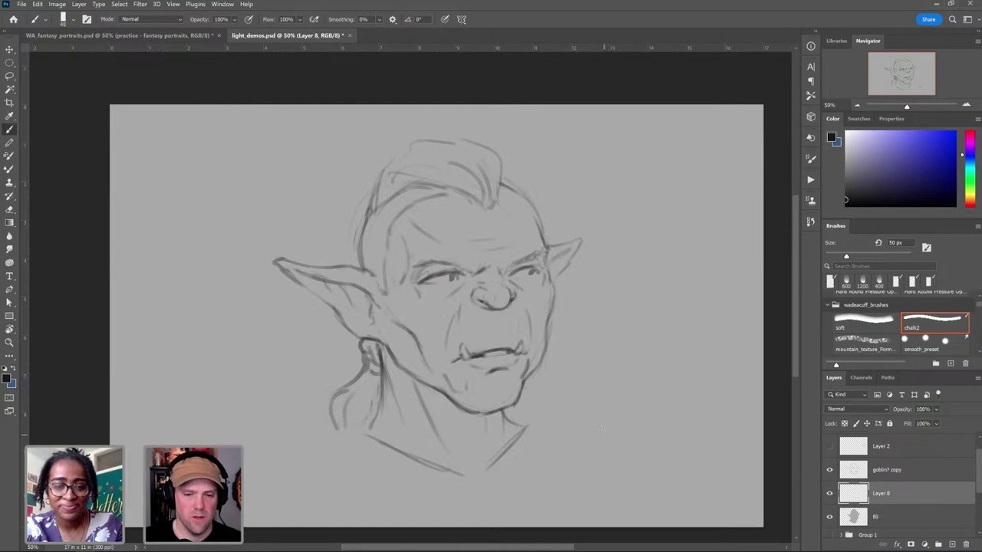
pyautogui.press('[')
pyautogui.press('[')
pyautogui.press('[')
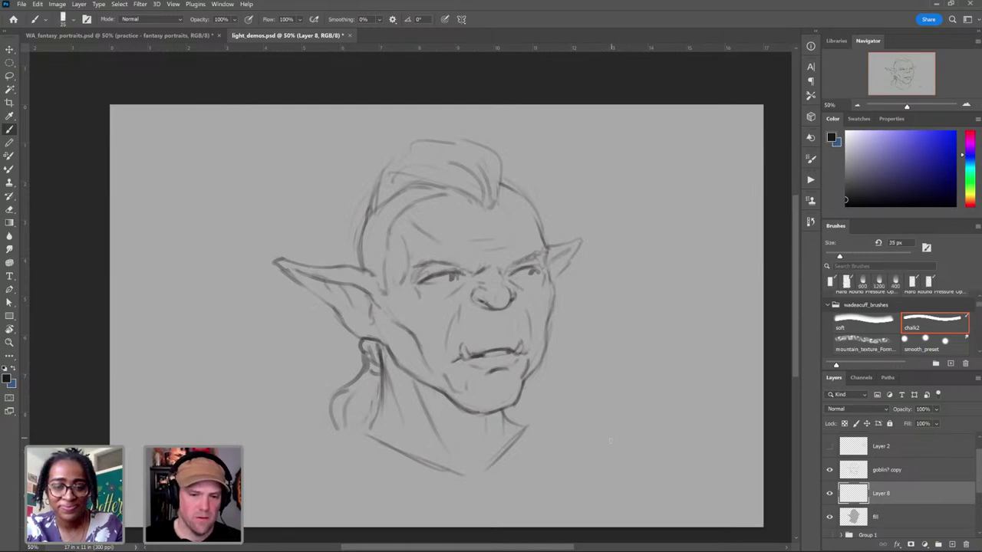
# Step: Sketch an arrow with a cylindrical shaft beside the goblin's neck, pointing up toward the face as the light direction, and undo stray strokes
pyautogui.moveTo(634, 437); pyautogui.dragTo(616, 449)
pyautogui.moveTo(595, 416)
pyautogui.mouseDown()
pyautogui.moveTo(635, 425)
pyautogui.moveTo(611, 459)
pyautogui.moveTo(635, 434)
pyautogui.mouseUp()
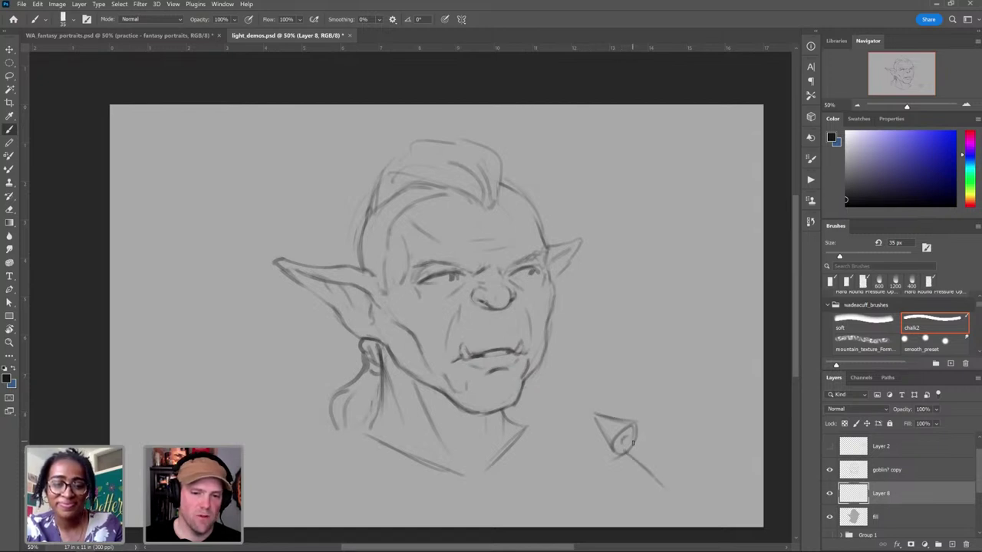
pyautogui.moveTo(627, 436)
pyautogui.mouseDown()
pyautogui.moveTo(686, 457)
pyautogui.moveTo(684, 482)
pyautogui.moveTo(668, 487)
pyautogui.moveTo(684, 467)
pyautogui.mouseUp()
pyautogui.hotkey('ctrl', 'z')
pyautogui.hotkey('ctrl', 'z')
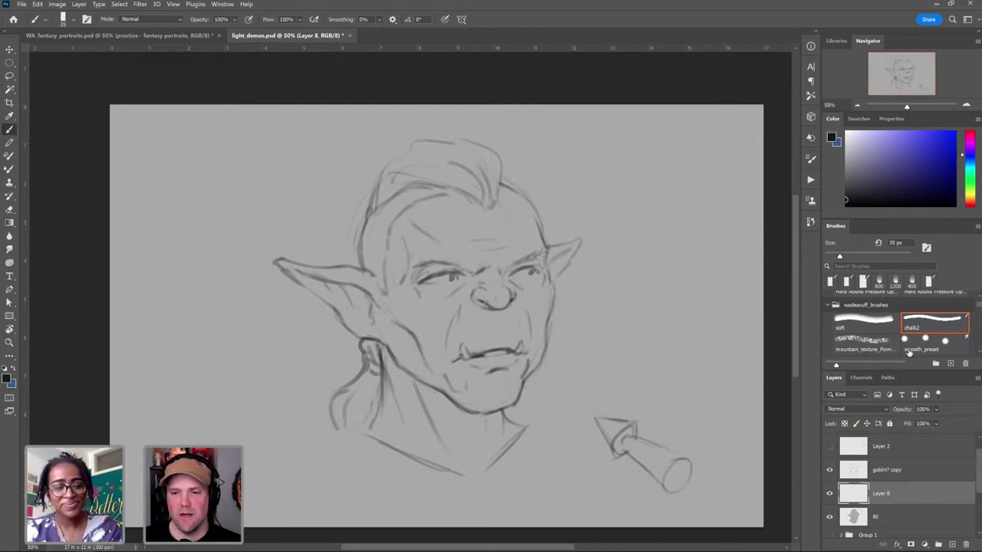
# Step: Add a new layer above Layer 8 and switch to the soft brush at 400 px
pyautogui.click(863, 322)
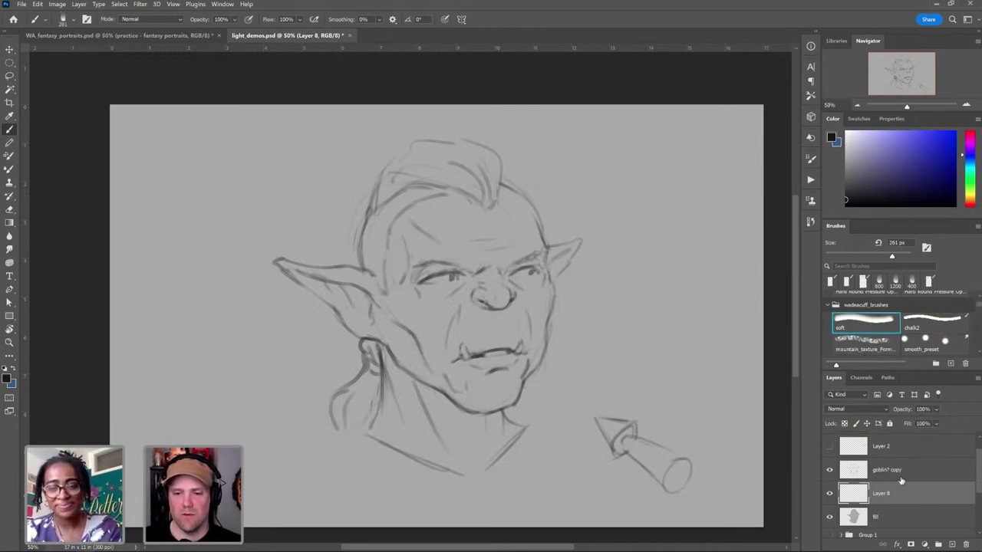
pyautogui.click(951, 545)
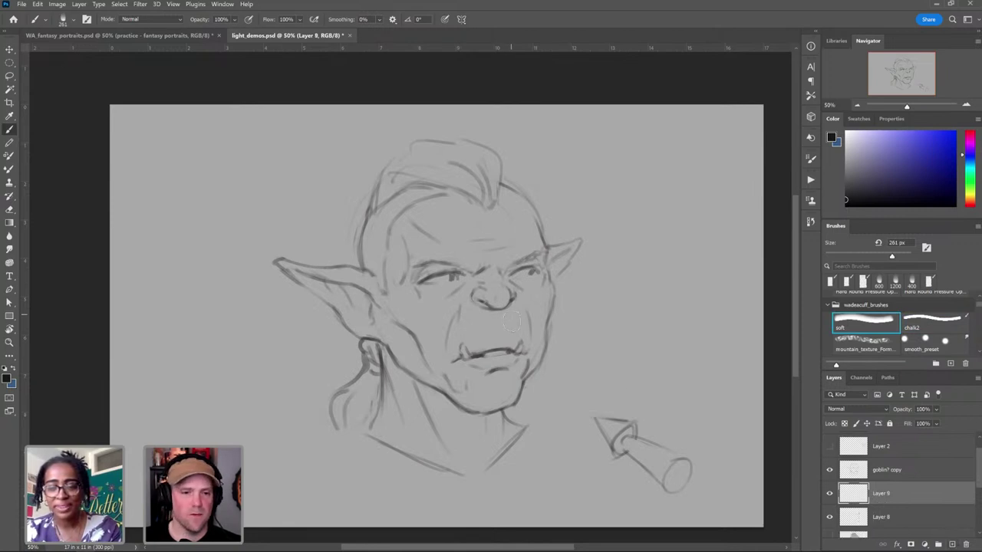
pyautogui.press(']')
pyautogui.press(']')
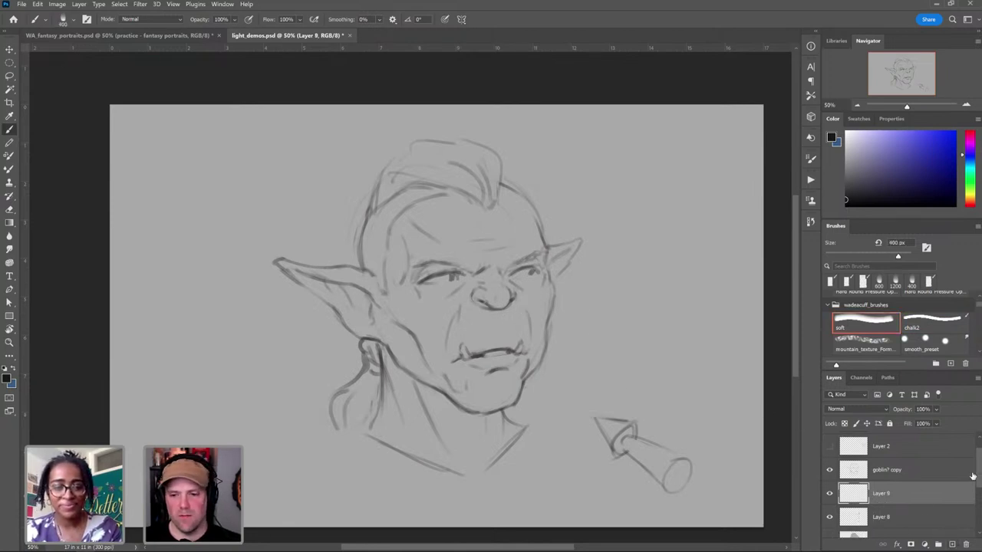
# Step: Load the fill layer's silhouette as a selection and hide its marching ants while keeping Layer 9 active
pyautogui.scroll(-1, 978, 487)
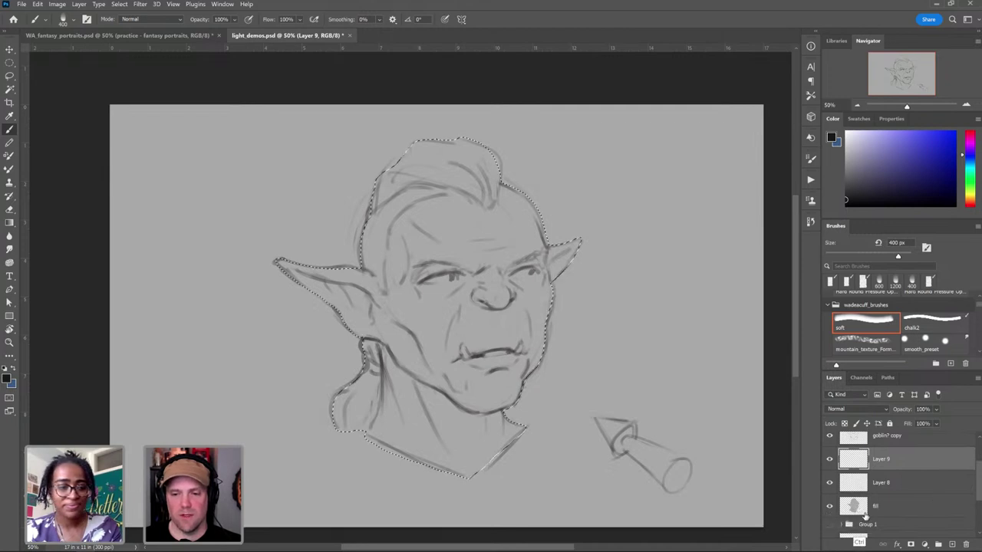
pyautogui.keyDown('ctrl'); pyautogui.click(854, 506); pyautogui.keyUp('ctrl')
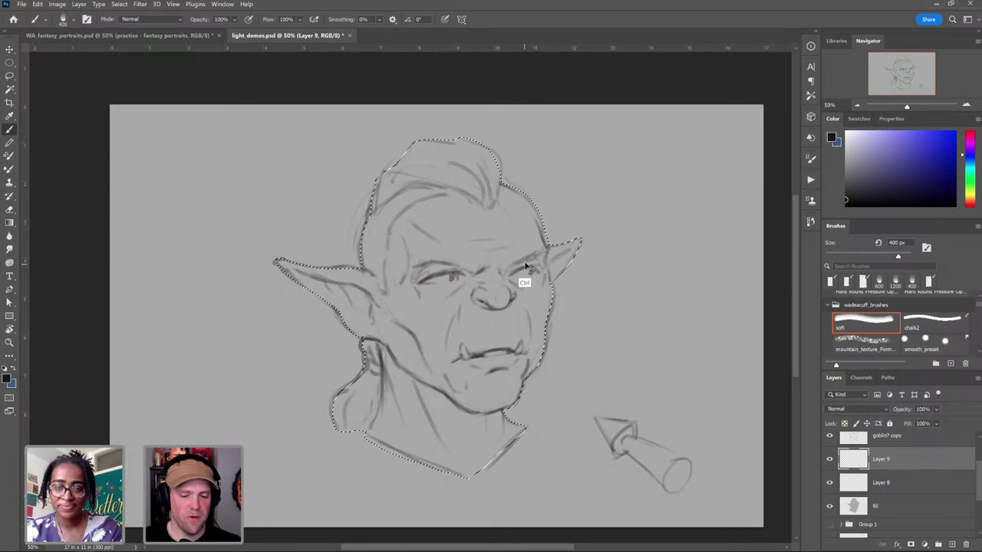
pyautogui.hotkey('ctrl', 'd')
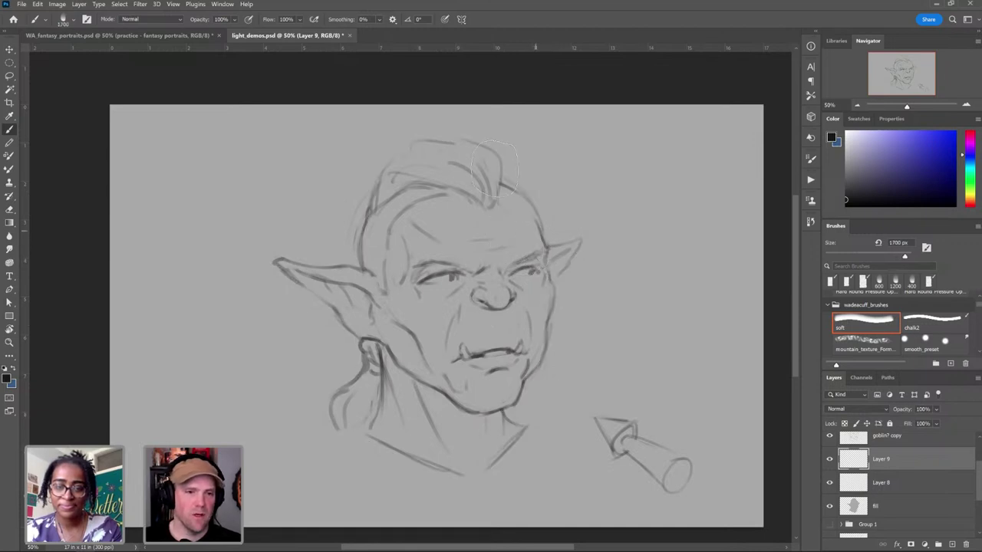
# Step: Shade the hair, side of the head, cheek and neck in black using large soft brush sizes up to 1800 px
pyautogui.moveTo(475, 169)
pyautogui.mouseDown()
pyautogui.moveTo(403, 188)
pyautogui.moveTo(360, 287)
pyautogui.mouseUp()
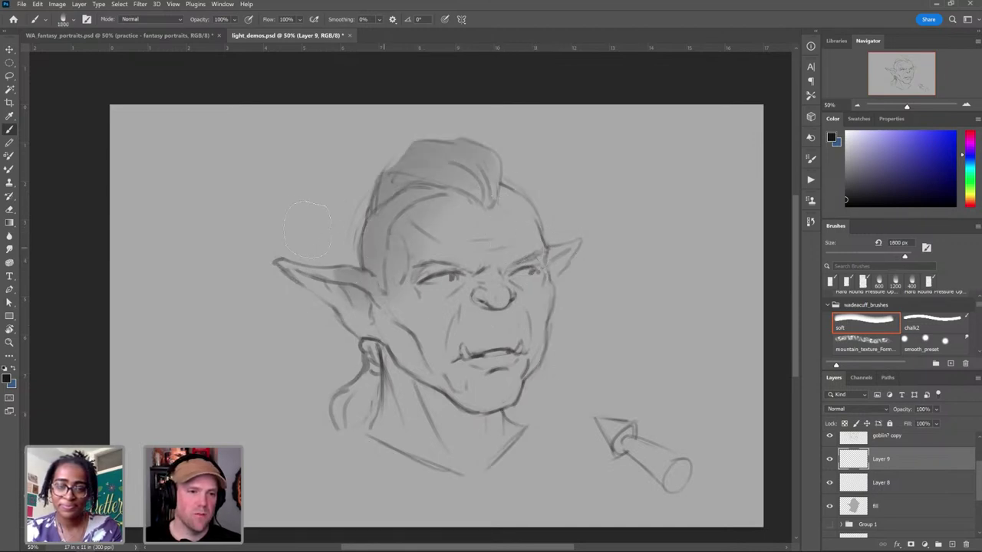
pyautogui.moveTo(364, 228)
pyautogui.mouseDown()
pyautogui.moveTo(410, 344)
pyautogui.moveTo(443, 396)
pyautogui.moveTo(390, 303)
pyautogui.moveTo(451, 394)
pyautogui.moveTo(387, 365)
pyautogui.moveTo(410, 403)
pyautogui.mouseUp()
pyautogui.press('[')
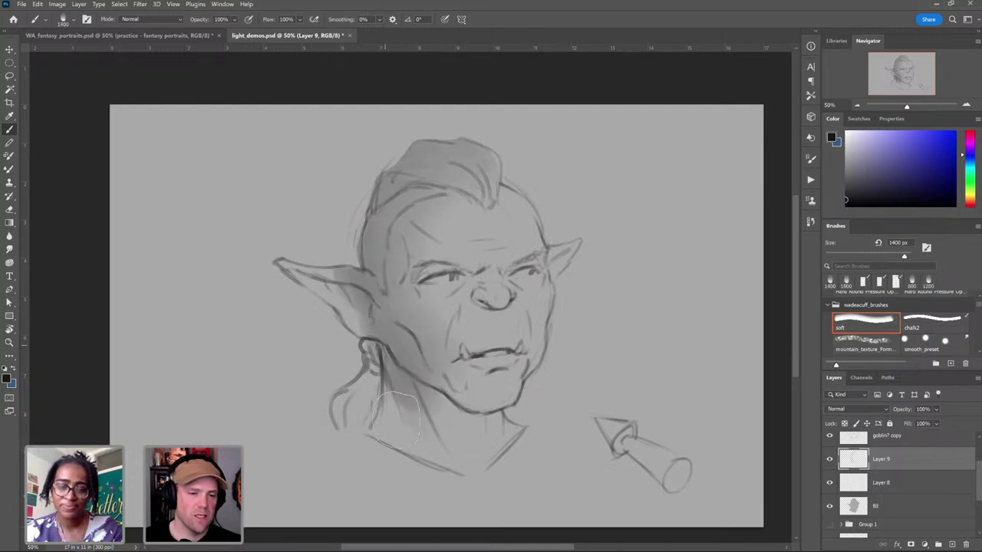
pyautogui.moveTo(393, 368); pyautogui.dragTo(385, 407)
pyautogui.moveTo(384, 370)
pyautogui.mouseDown()
pyautogui.moveTo(379, 412)
pyautogui.moveTo(399, 369)
pyautogui.mouseUp()
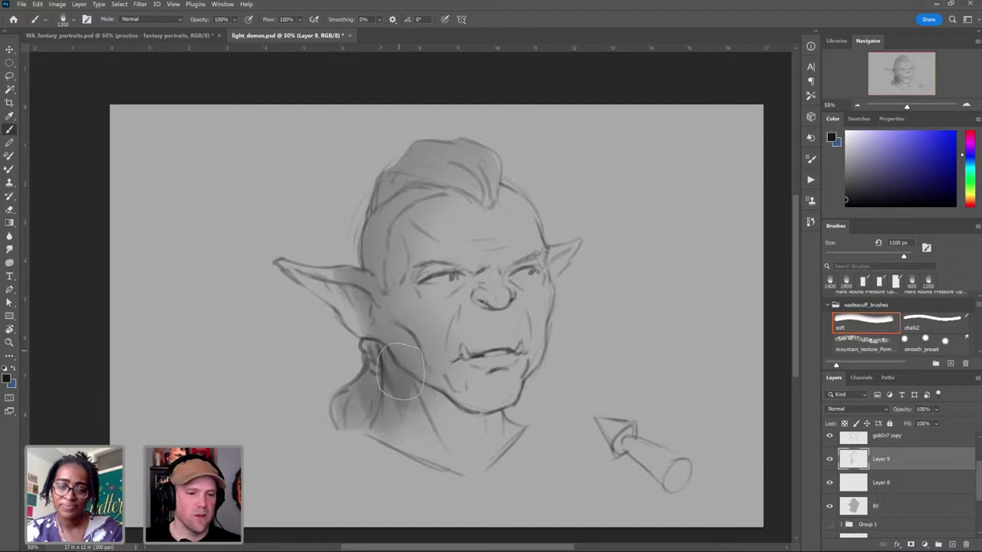
# Step: Shade the neck under the jaw, the temple and the side of the nose with soft brush sizes from 800 down to 300 px
pyautogui.press('[')
pyautogui.press('[')
pyautogui.press('[')
pyautogui.press('[')
pyautogui.press('[')
pyautogui.press('[')
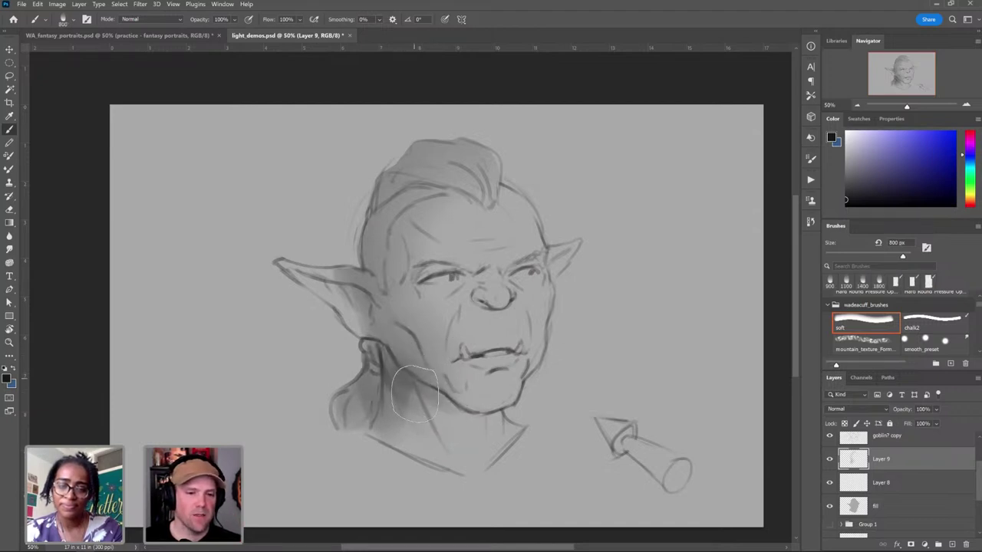
pyautogui.press('[')
pyautogui.press('[')
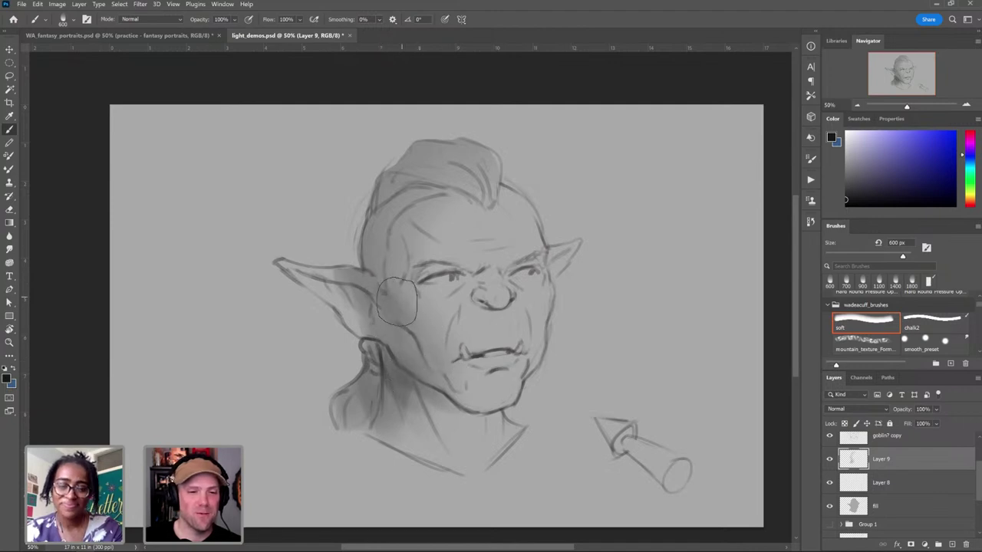
pyautogui.press('[')
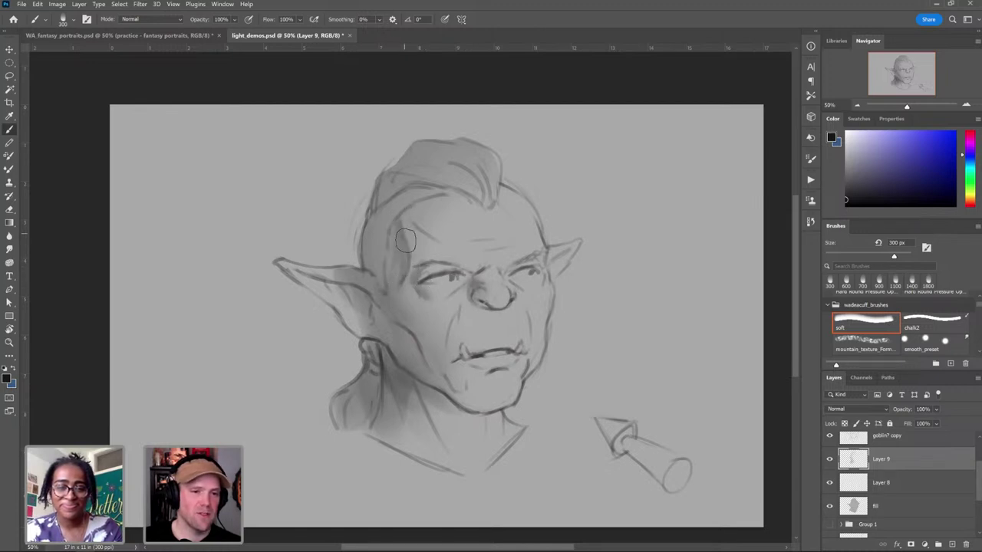
# Step: Deepen the shadow on the back of the hair and side of the head with the soft brush enlarged to 1300 px
pyautogui.press(']')
pyautogui.press(']')
pyautogui.press(']')
pyautogui.press(']')
pyautogui.press(']')
pyautogui.press(']')
pyautogui.press(']')
pyautogui.press(']')
pyautogui.press(']')
pyautogui.press(']')
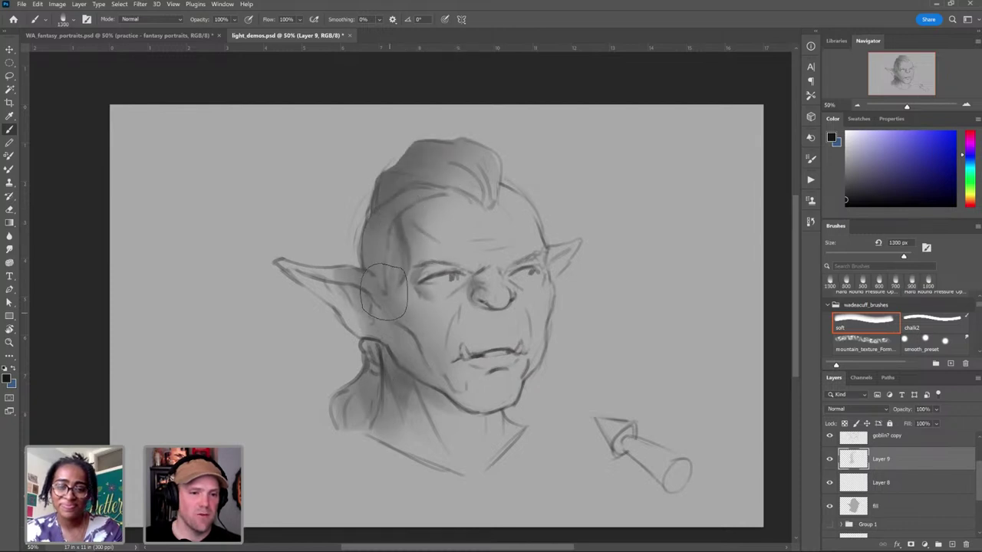
# Step: Darken the hollow beneath the cheekbone using smaller soft brush sizes between 175 and 300 px
pyautogui.press('[')
pyautogui.press('[')
pyautogui.press('[')
pyautogui.press('[')
pyautogui.press('[')
pyautogui.press('[')
pyautogui.press('[')
pyautogui.press('[')
pyautogui.press('[')
pyautogui.press('[')
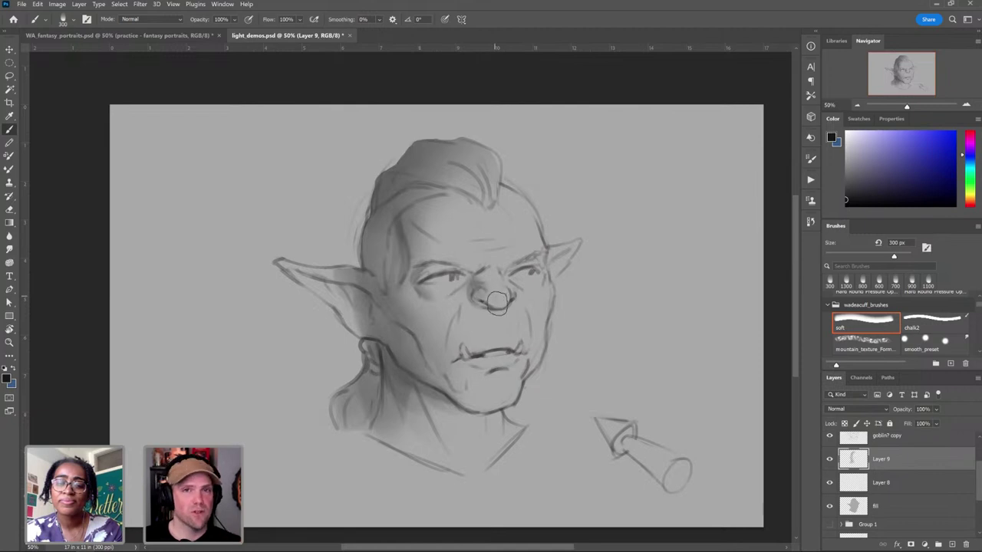
pyautogui.press(']')
pyautogui.press('[')
pyautogui.press('[')
pyautogui.press('[')
pyautogui.press('[')
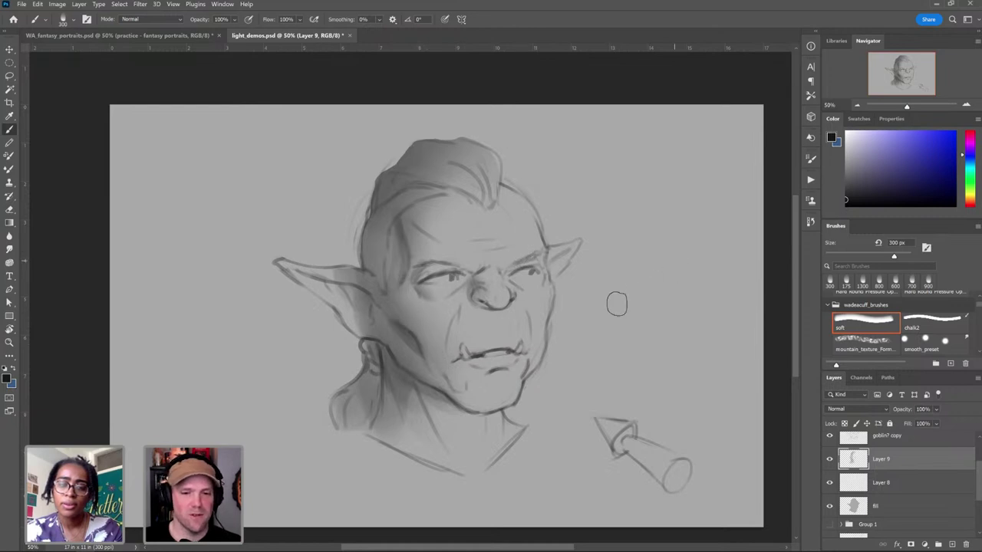
# Step: Try 300 px soft strokes across the upper lip and the forehead
pyautogui.moveTo(473, 333); pyautogui.dragTo(532, 321)
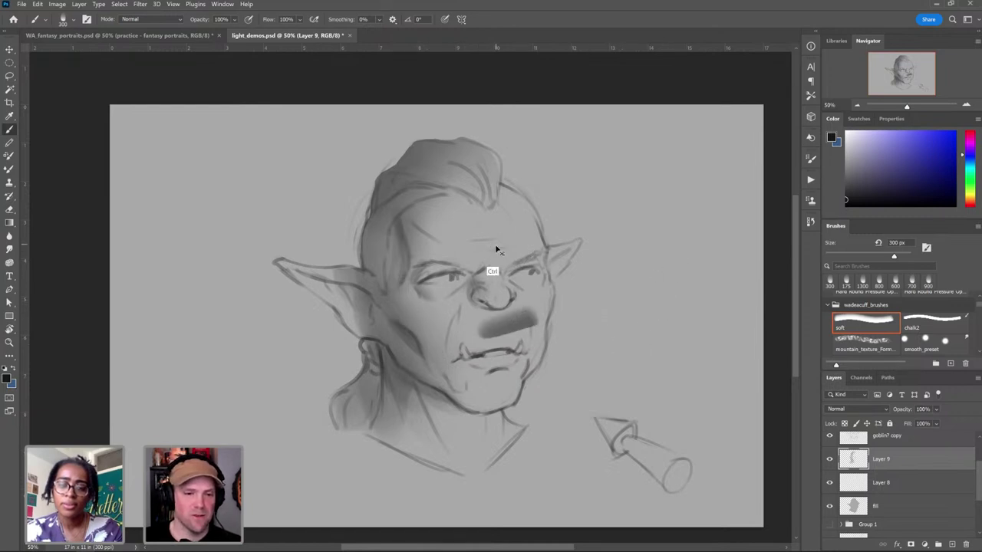
pyautogui.hotkey('ctrl', 'z')
pyautogui.moveTo(499, 239); pyautogui.dragTo(444, 244)
pyautogui.hotkey('ctrl', 'z')
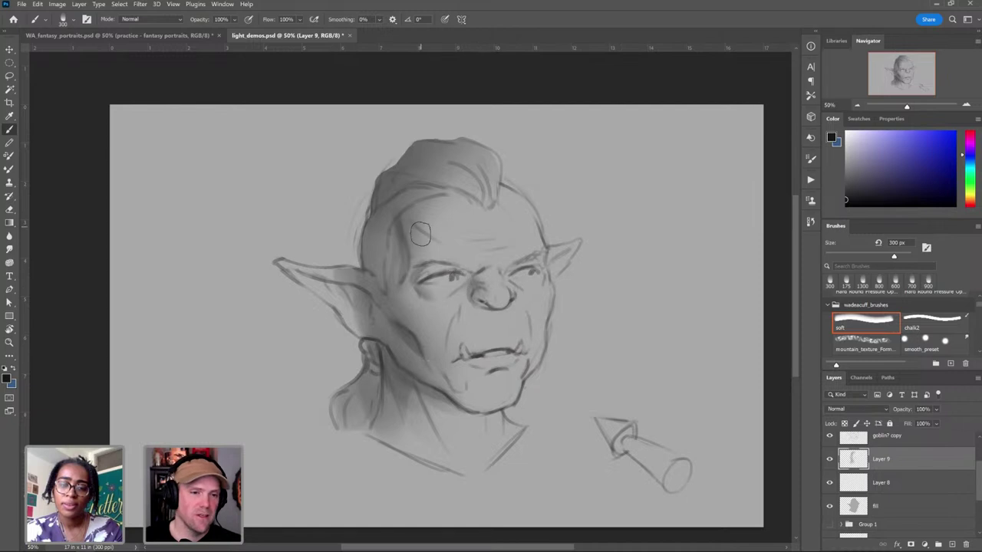
# Step: Enlarge the soft brush to 1500 px and shade broadly across the hair and forehead
pyautogui.press(']')
pyautogui.press(']')
pyautogui.press(']')
pyautogui.press(']')
pyautogui.press(']')
pyautogui.press(']')
pyautogui.press(']')
pyautogui.press(']')
pyautogui.press(']')
pyautogui.moveTo(519, 230)
pyautogui.mouseDown()
pyautogui.moveTo(430, 203)
pyautogui.moveTo(379, 246)
pyautogui.mouseUp()
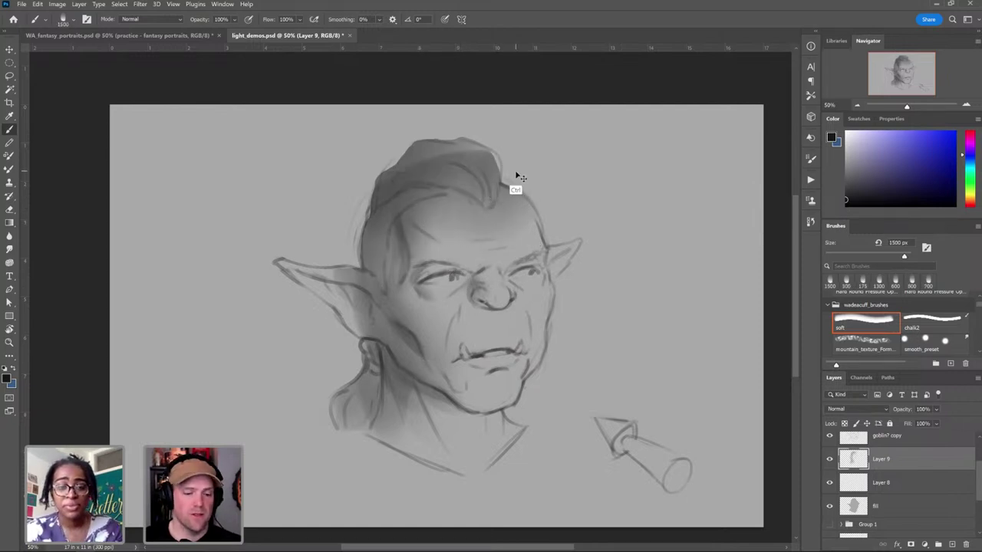
# Step: Undo the broad shading strokes over the forehead
pyautogui.hotkey('ctrl', 'z')
pyautogui.hotkey('ctrl', 'z')
pyautogui.hotkey('ctrl', 'z')
pyautogui.hotkey('ctrl', 'z')
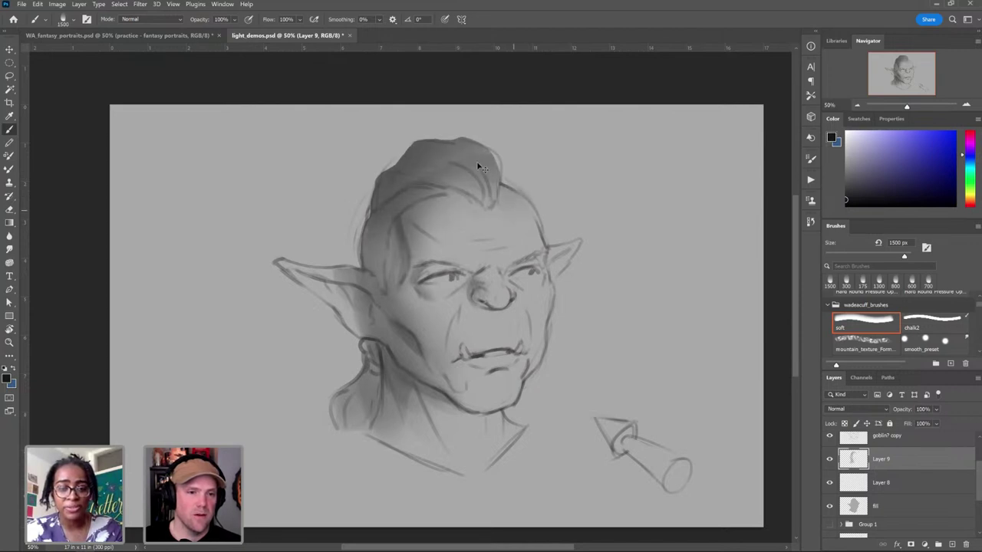
pyautogui.hotkey('ctrl', 'z')
pyautogui.hotkey('ctrl', 'z')
pyautogui.hotkey('ctrl', 'z')
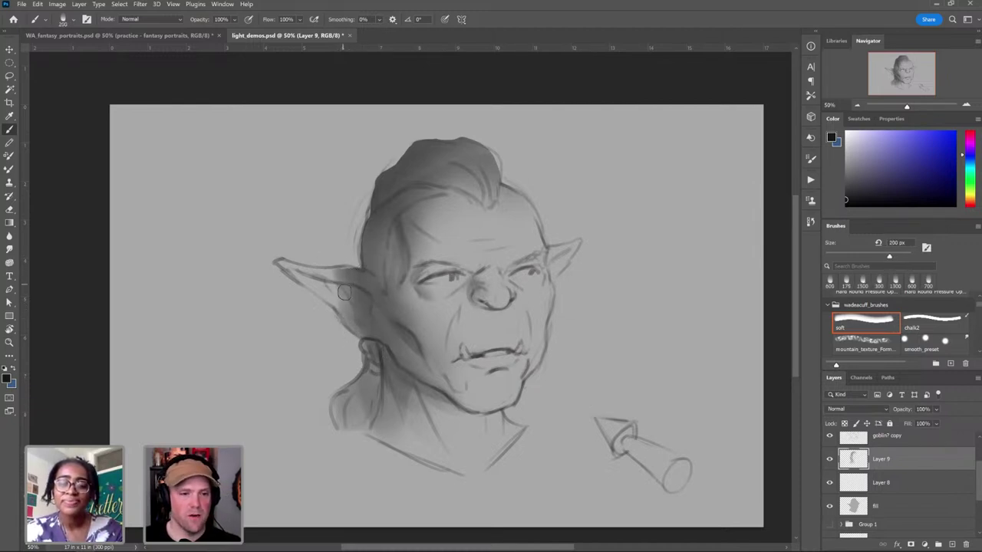
# Step: Shade the inside of the near ear and darken the cheek with soft brush sizes from 200 to 900 px
pyautogui.press(']')
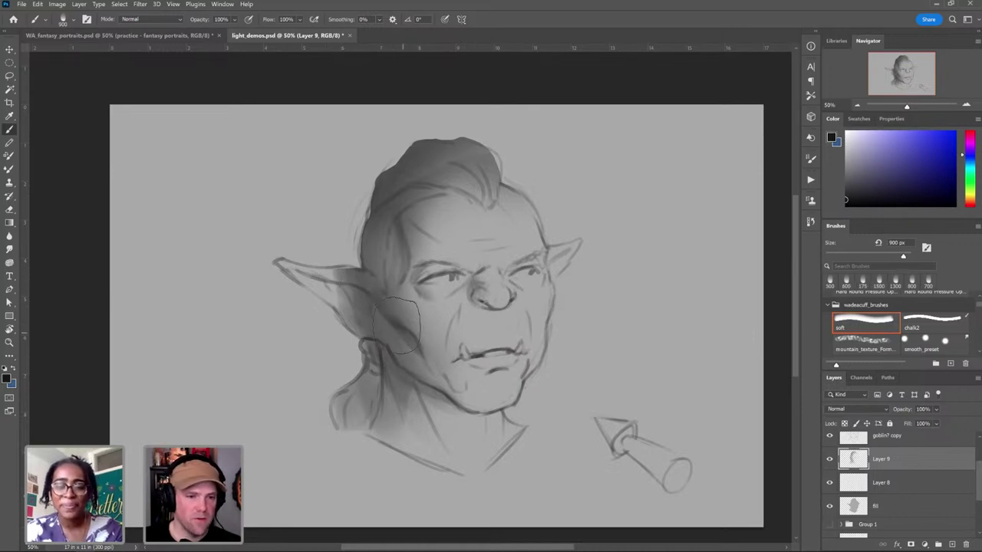
pyautogui.moveTo(397, 326); pyautogui.dragTo(427, 359)
# Step: Try painting a small shaded ball shape on the cheek with the soft brush at 90 px
pyautogui.press('[')
pyautogui.press('[')
pyautogui.press('[')
pyautogui.press('[')
pyautogui.press('[')
pyautogui.press('[')
pyautogui.press('[')
pyautogui.press('[')
pyautogui.press('[')
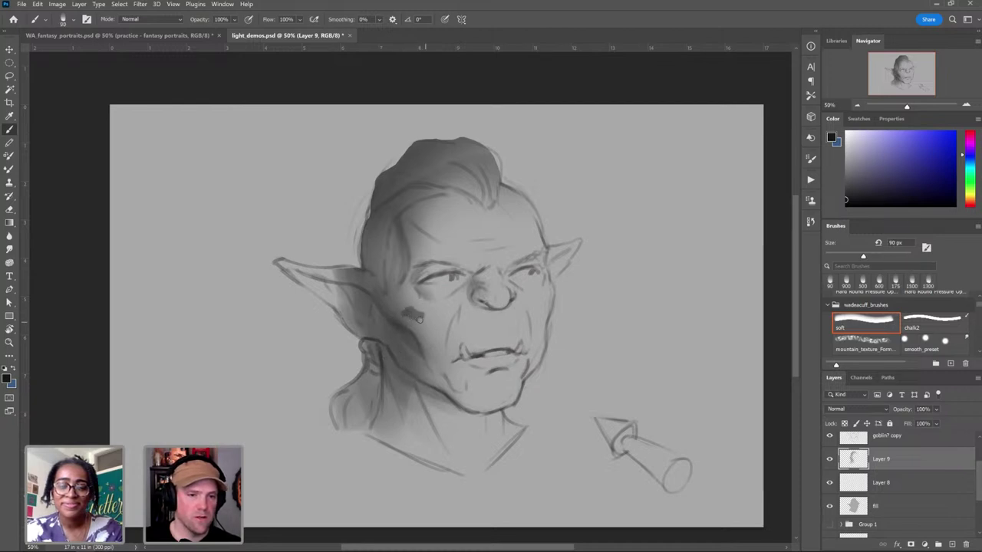
pyautogui.click(412, 322)
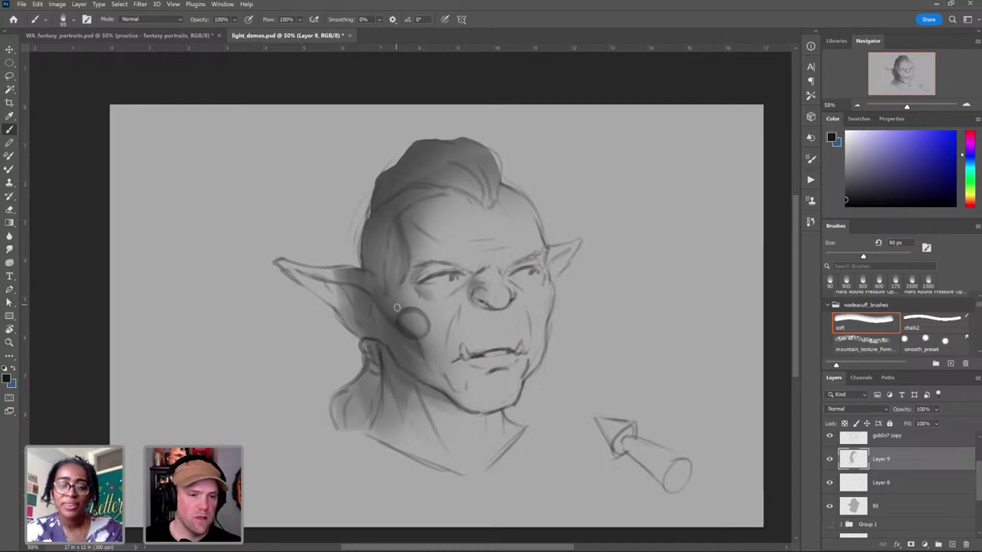
pyautogui.click(412, 323)
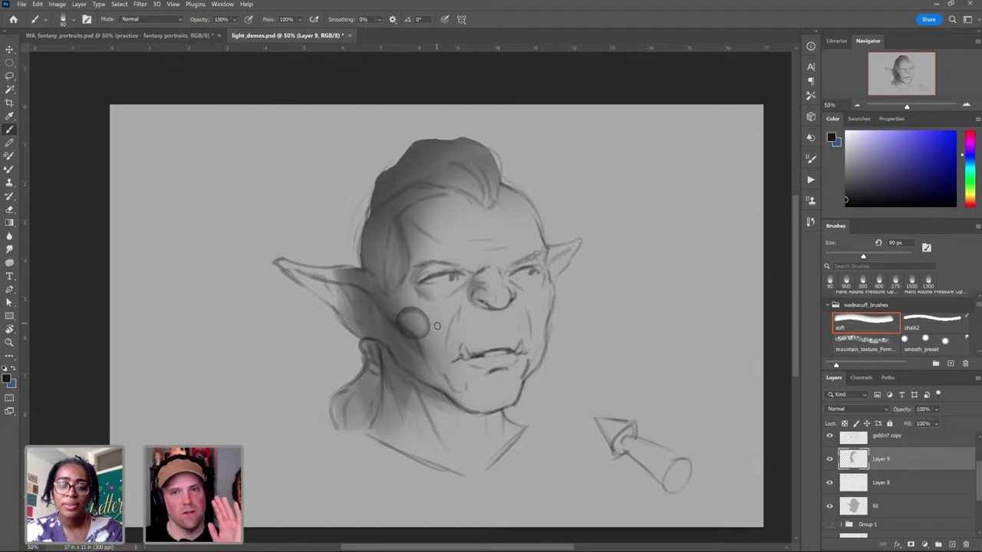
pyautogui.hotkey('ctrl', 'z')
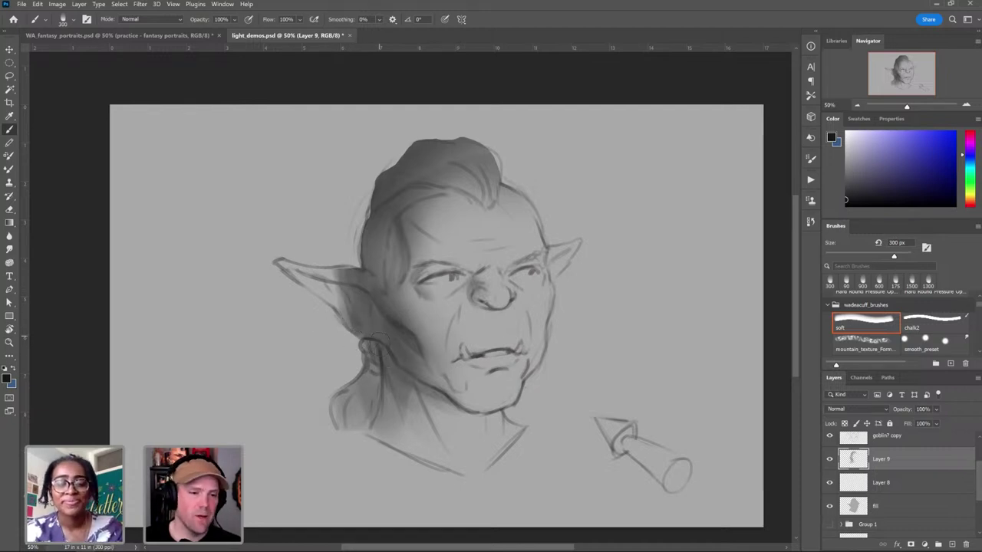
# Step: Shade around the earlobe, jawline and neck with soft brush sizes between 150 and 300 px
pyautogui.press(']')
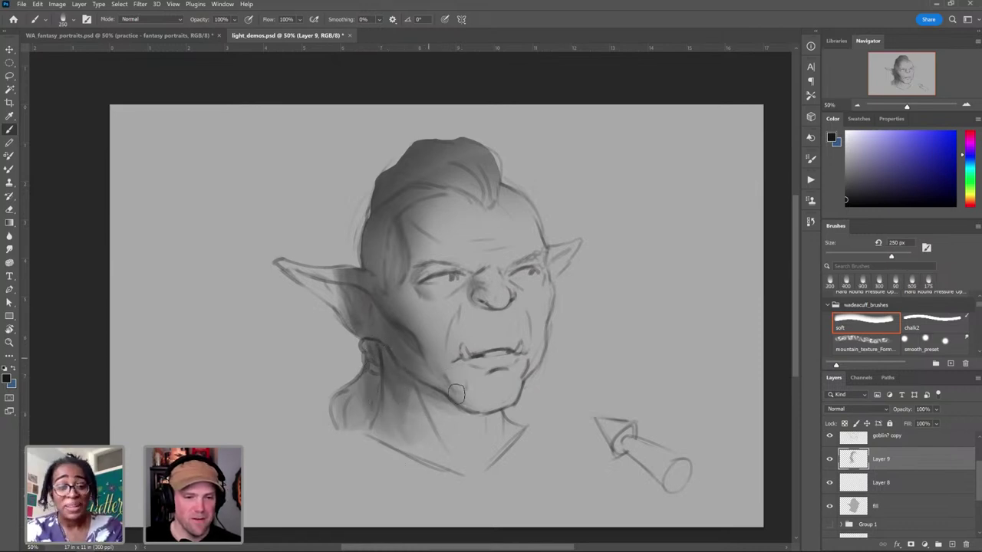
pyautogui.press('[')
pyautogui.press('[')
pyautogui.press('[')
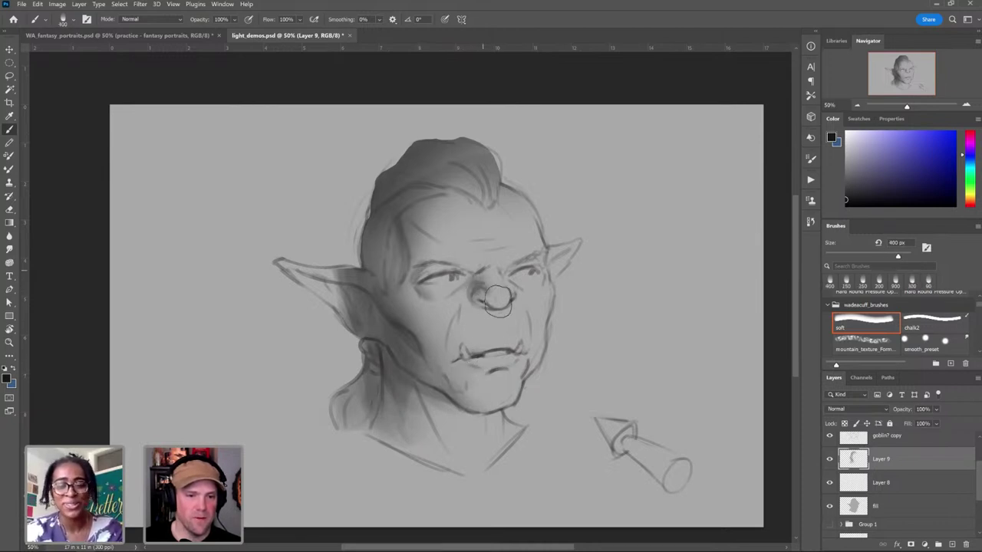
# Step: Darken the side of the nose with the soft brush at 125 px and shade the forehead just above the near brow
pyautogui.press(']')
pyautogui.press(']')
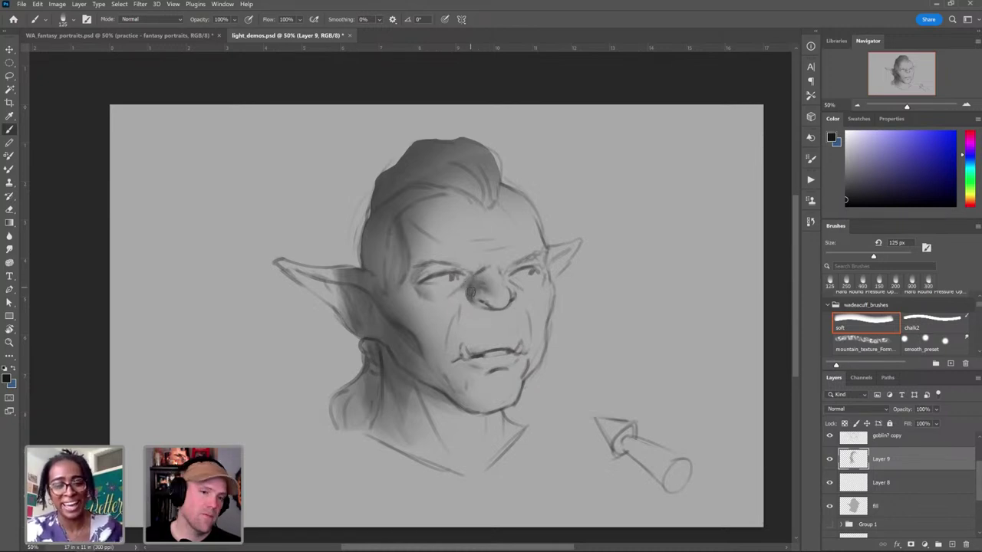
pyautogui.press(']')
pyautogui.press(']')
pyautogui.press(']')
pyautogui.press(']')
pyautogui.moveTo(428, 238); pyautogui.dragTo(466, 255)
# Step: Extend the soft shading across the lower forehead towards the far brow with the soft brush at 500 px
pyautogui.press(']')
pyautogui.press(']')
pyautogui.press(']')
pyautogui.press(']')
pyautogui.press(']')
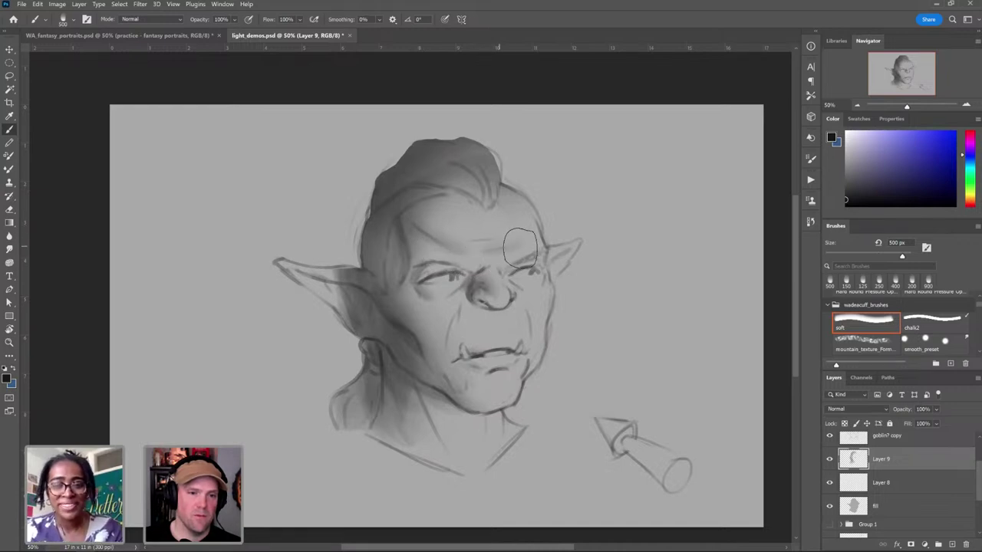
pyautogui.press(']')
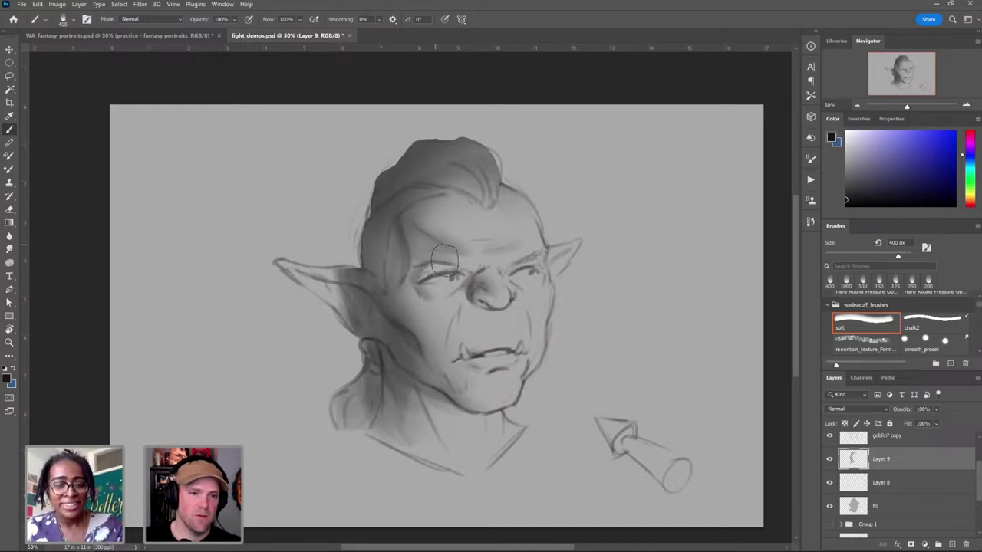
# Step: Deepen the shadow band along the brow ridge and between the brows with soft brush sizes from 500 down to 200 px
pyautogui.press('[')
pyautogui.press('[')
pyautogui.press('[')
pyautogui.press('[')
pyautogui.press('[')
pyautogui.press('[')
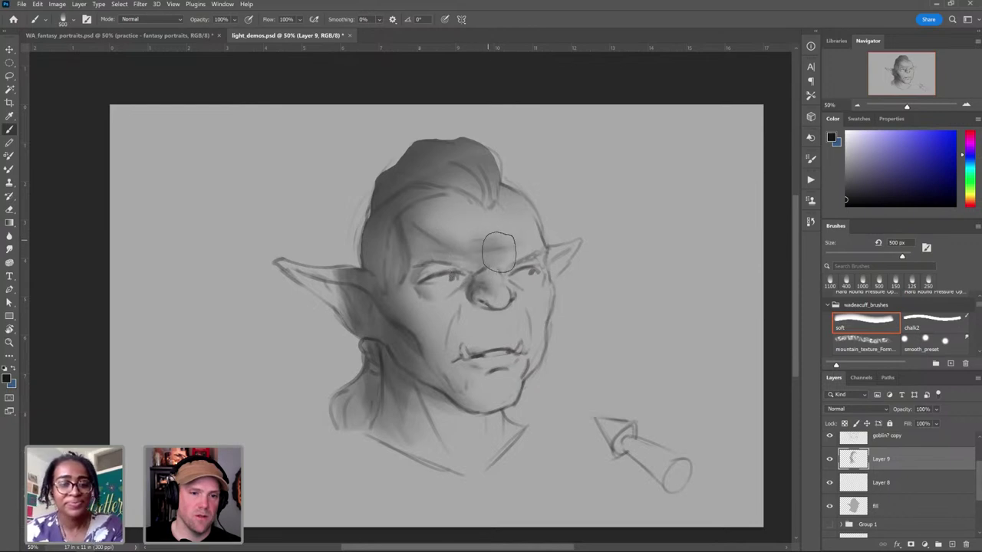
pyautogui.press('[')
pyautogui.press('[')
pyautogui.press('[')
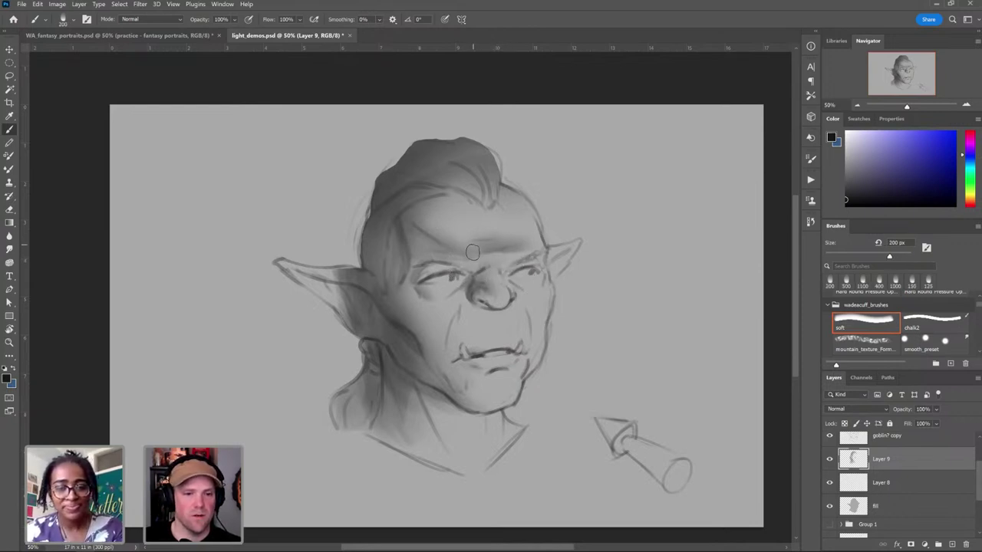
# Step: Shade the nose bridge, the area around the mouth and below the near eye with soft brush sizes 500 and 250 px
pyautogui.press('[')
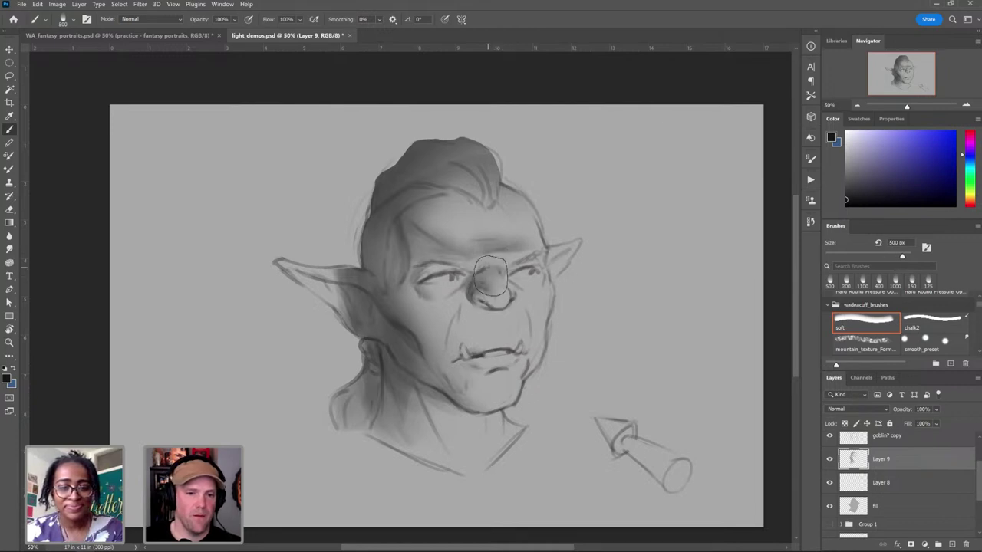
pyautogui.press('[')
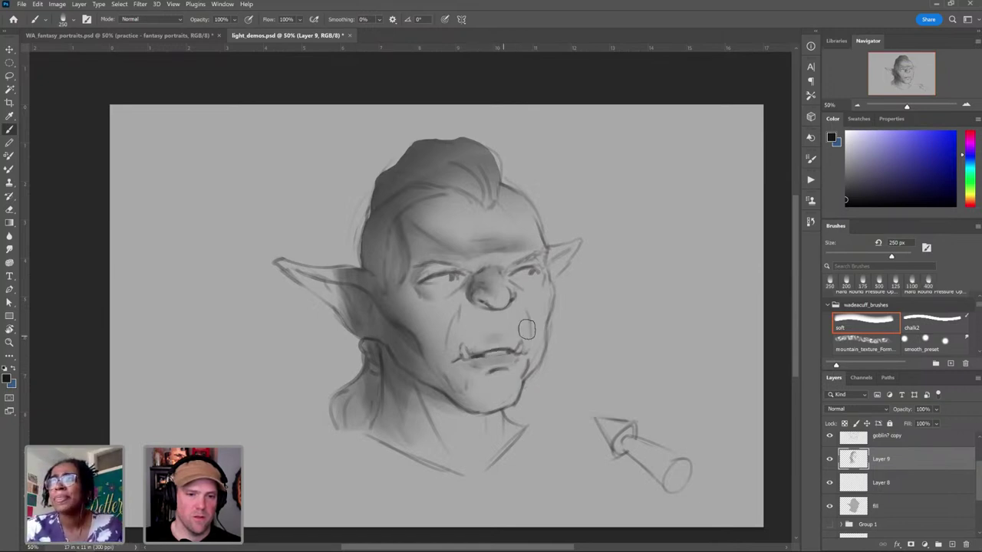
pyautogui.press(']')
pyautogui.press(']')
pyautogui.press('[')
pyautogui.press('[')
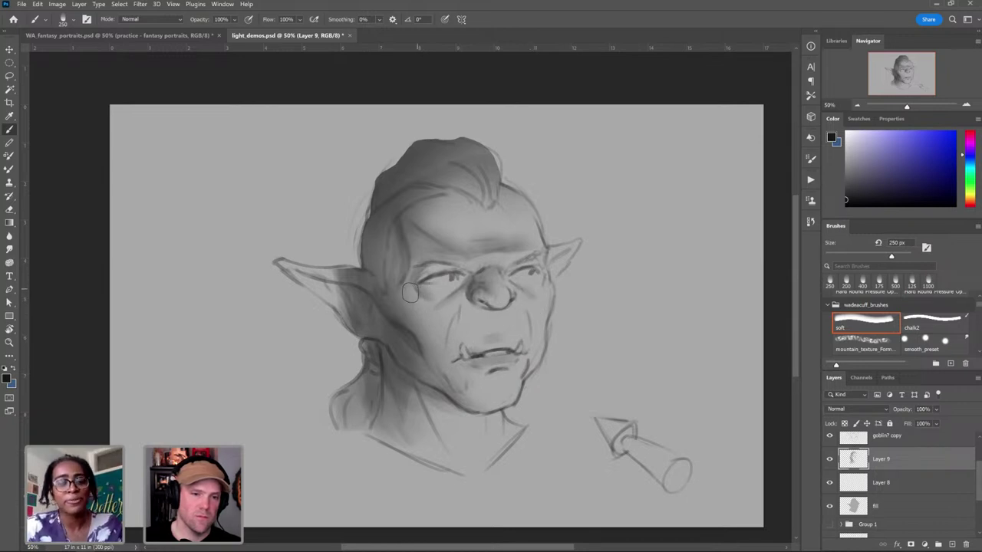
# Step: Soften the shading on the near cheek with the soft brush at 500 px, and reduce the brush to 175 px for the face's far edge
pyautogui.press(']')
pyautogui.press(']')
pyautogui.press(']')
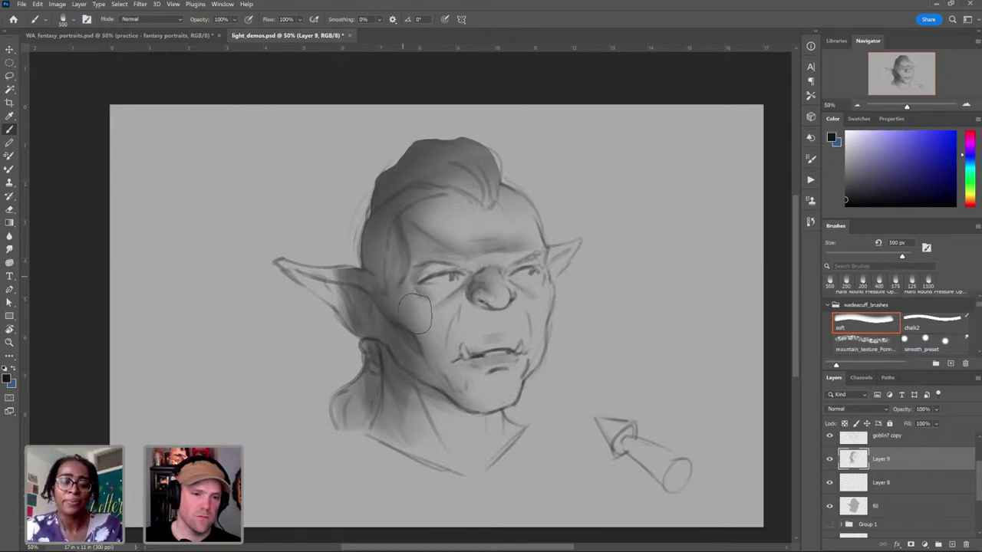
pyautogui.press('[')
pyautogui.press('[')
pyautogui.press('[')
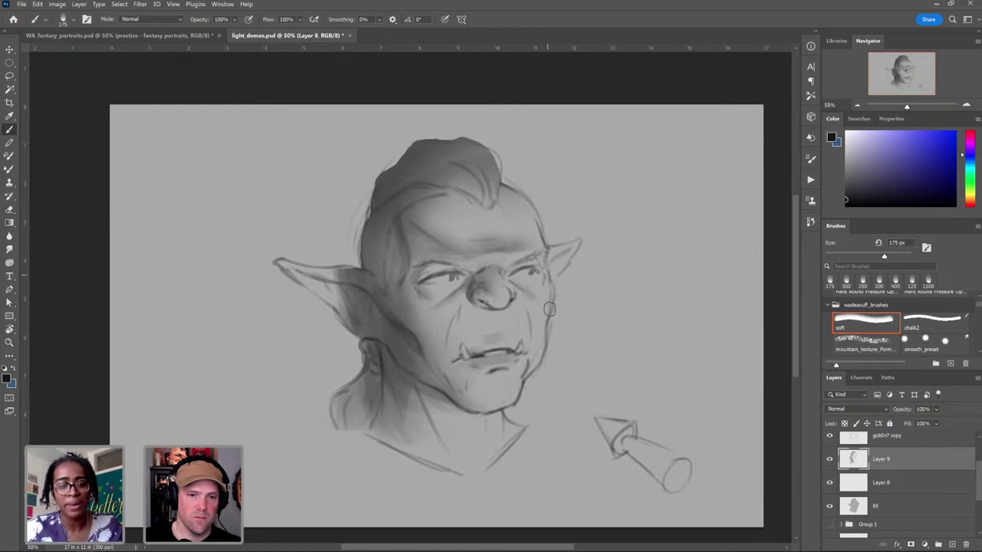
pyautogui.press(']')
pyautogui.press(']')
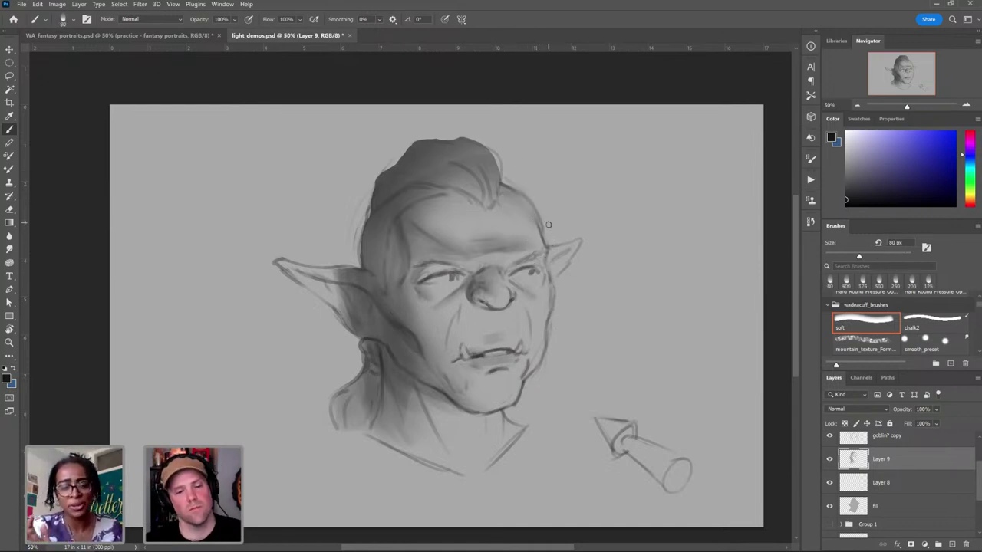
pyautogui.press(']')
pyautogui.press(']')
pyautogui.press(']')
pyautogui.press(']')
pyautogui.press(']')
pyautogui.press(']')
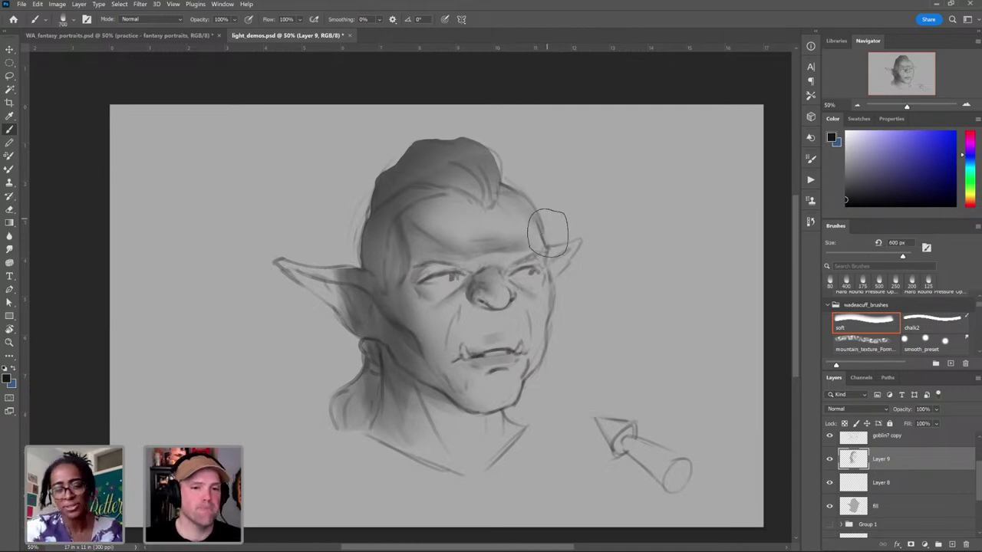
pyautogui.press('[')
pyautogui.press('[')
pyautogui.press('[')
pyautogui.press('[')
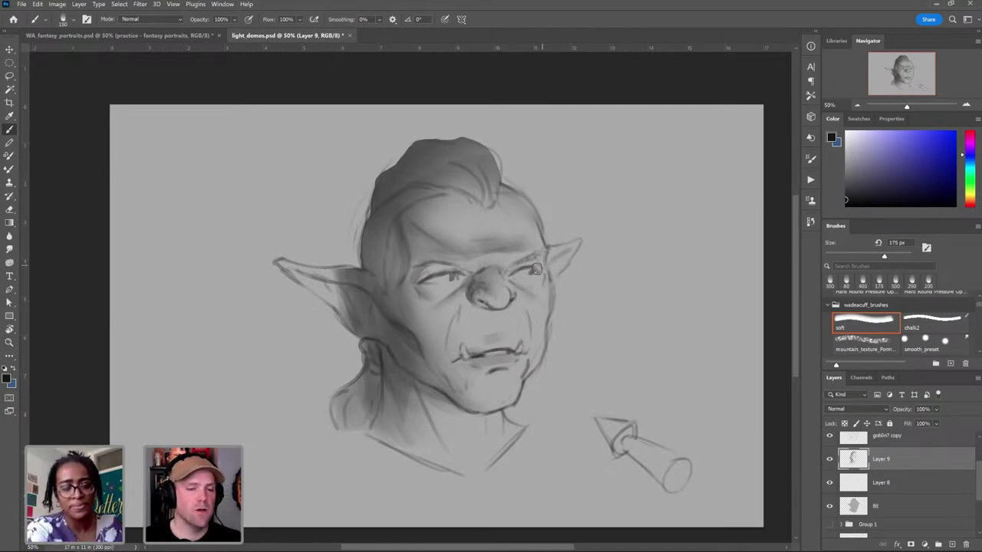
pyautogui.press(']')
pyautogui.press(']')
pyautogui.press(']')
pyautogui.press(']')
pyautogui.press(']')
pyautogui.press(']')
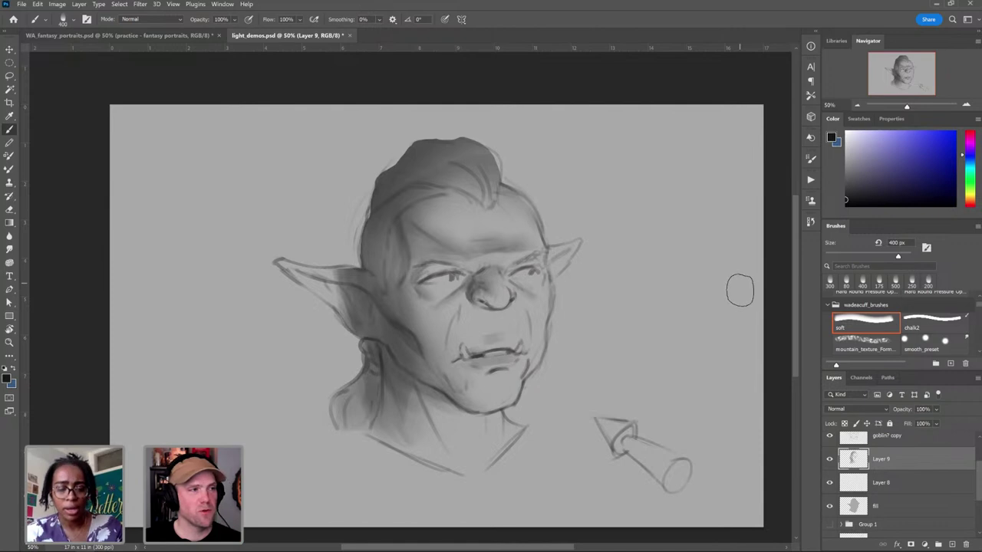
# Step: With the chalk2 brush in very light grey at about 90–100 px, paint highlights on the nose tip and above the upper lip
pyautogui.click(933, 321)
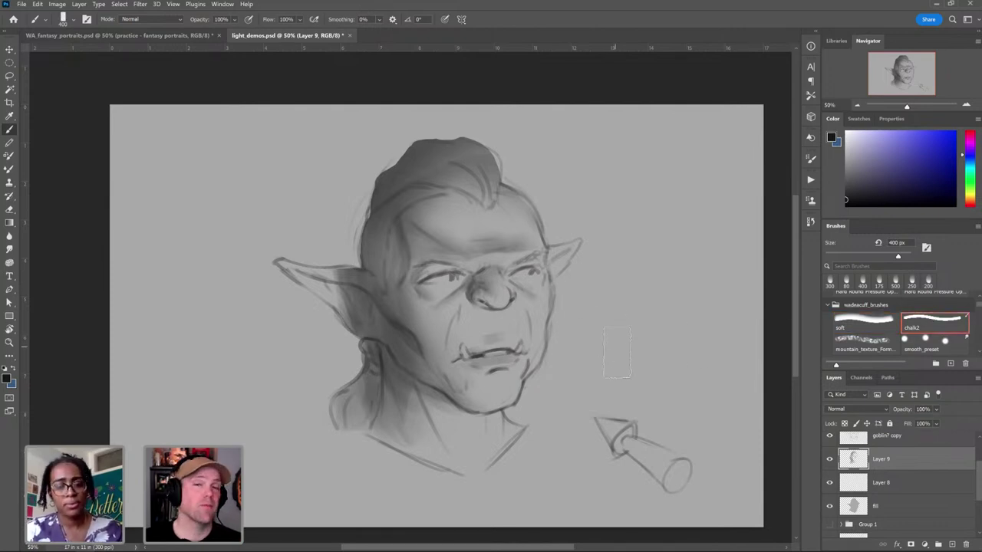
pyautogui.click(844, 144)
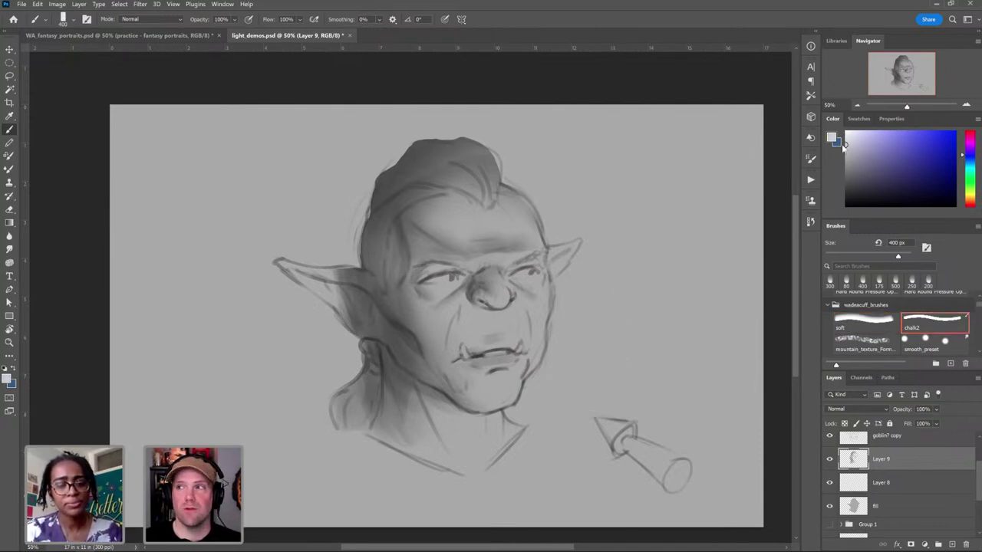
pyautogui.press('[')
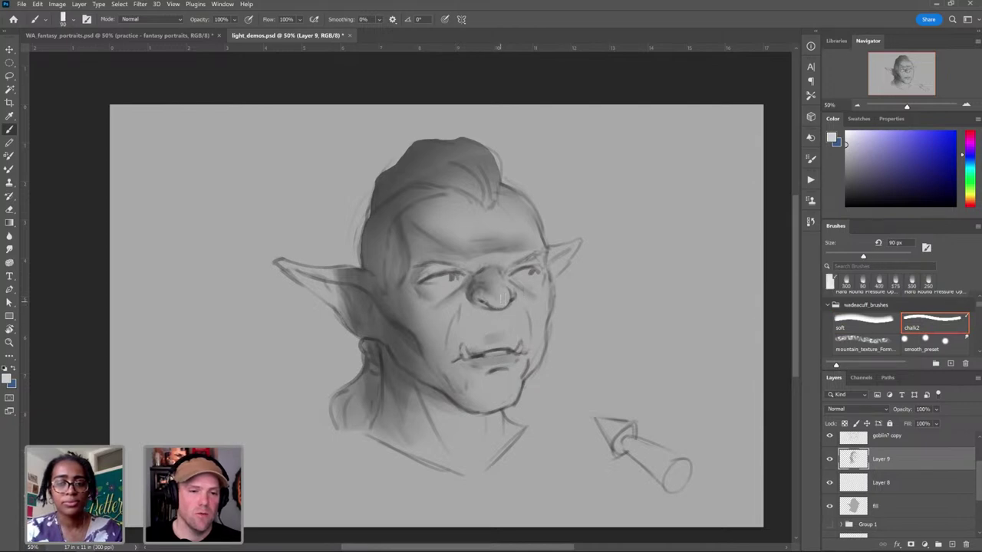
pyautogui.moveTo(501, 303); pyautogui.dragTo(498, 298)
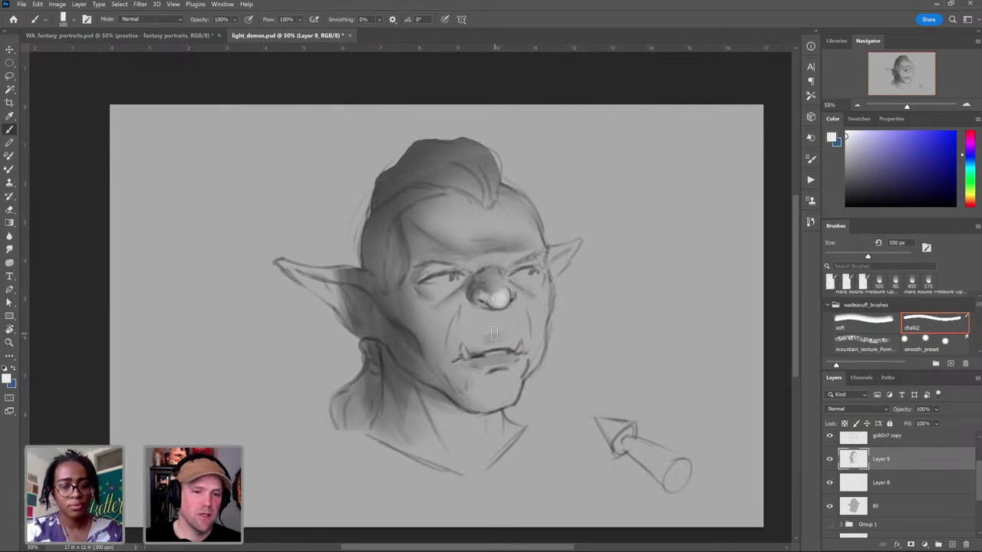
pyautogui.moveTo(485, 319)
pyautogui.mouseDown()
pyautogui.moveTo(501, 324)
pyautogui.moveTo(476, 332)
pyautogui.moveTo(508, 316)
pyautogui.moveTo(512, 326)
pyautogui.mouseUp()
# Step: Enlarge the chalk2 brush and paint a broad light grey highlight across the chin below the lower lip
pyautogui.press('[')
pyautogui.press('[')
pyautogui.press('[')
pyautogui.press('[')
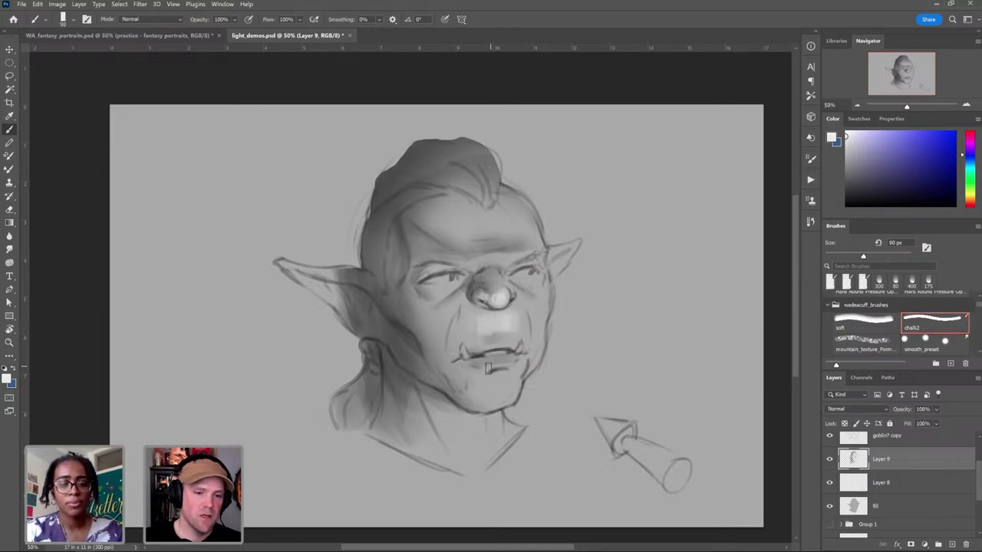
pyautogui.press(']')
pyautogui.press(']')
pyautogui.press(']')
pyautogui.press(']')
pyautogui.press(']')
pyautogui.press(']')
pyautogui.moveTo(496, 367)
pyautogui.mouseDown()
pyautogui.moveTo(498, 393)
pyautogui.moveTo(477, 366)
pyautogui.mouseUp()
# Step: Highlight the edge of the upper lip in light grey with a smaller brush of about 60–80 px
pyautogui.press('[')
pyautogui.press('[')
pyautogui.press('[')
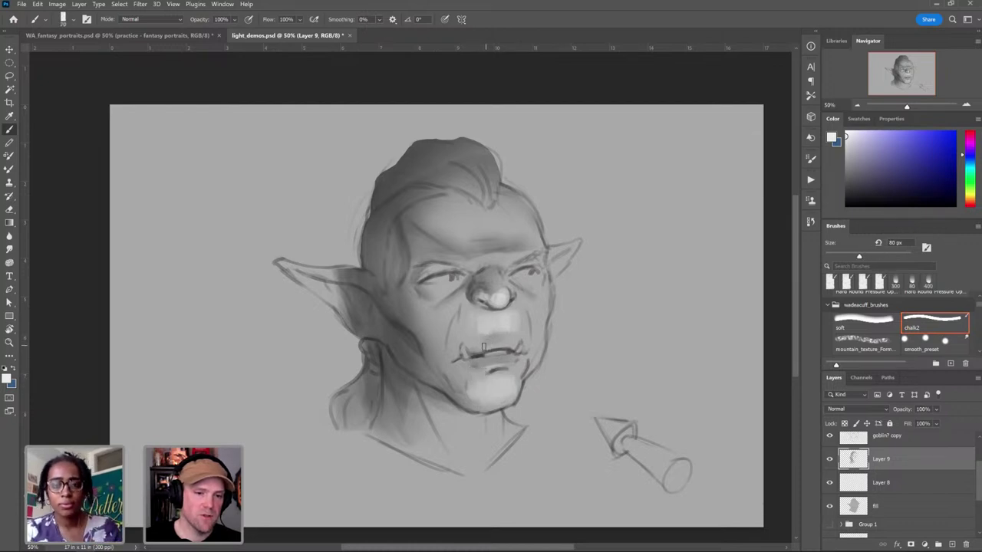
pyautogui.press('[')
pyautogui.press('[')
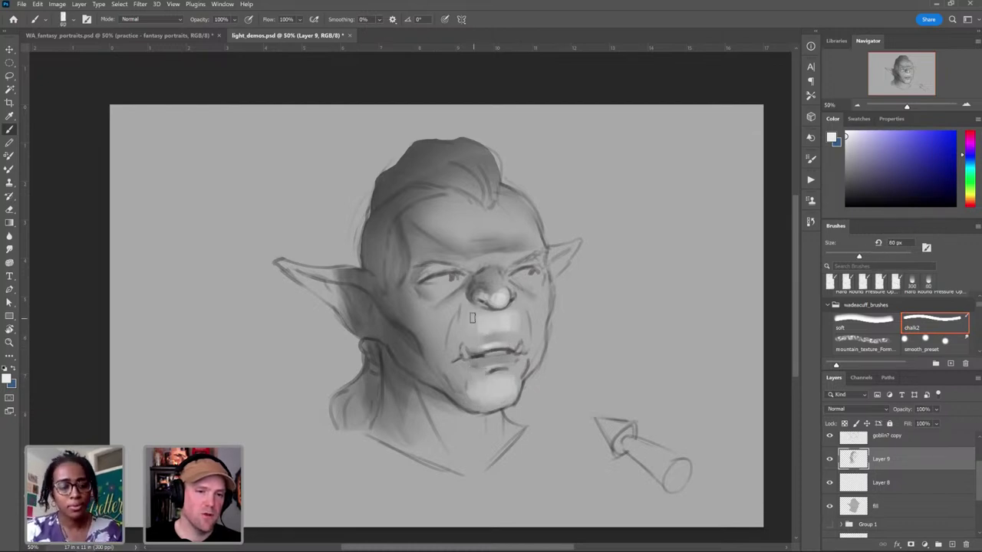
# Step: Paint light grey highlights along the smile fold and the left cheek, enlarging the brush from about 90 to 150 px
pyautogui.press(']')
pyautogui.press(']')
pyautogui.press(']')
pyautogui.press(']')
pyautogui.press(']')
pyautogui.press(']')
pyautogui.press(']')
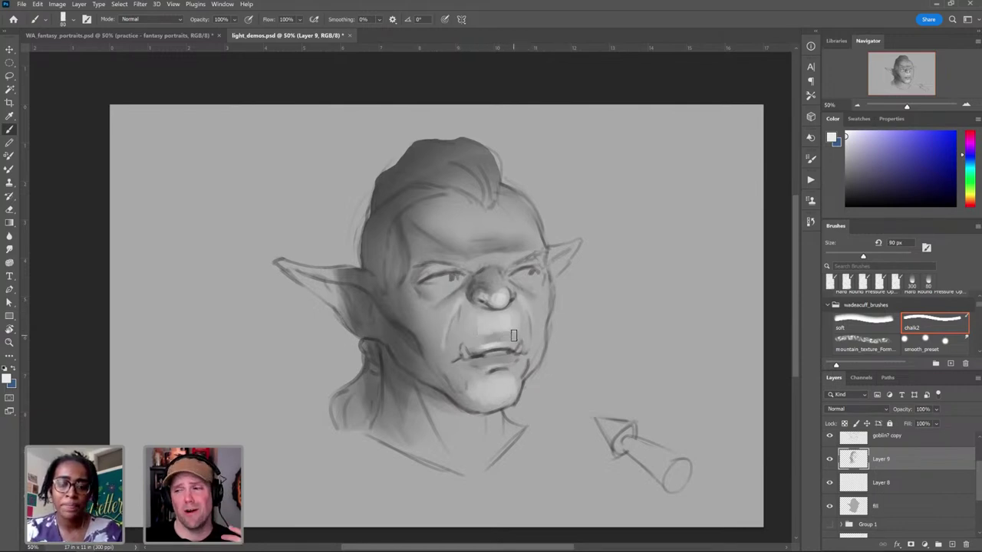
pyautogui.press(']')
pyautogui.press(']')
pyautogui.press(']')
pyautogui.press(']')
pyautogui.press(']')
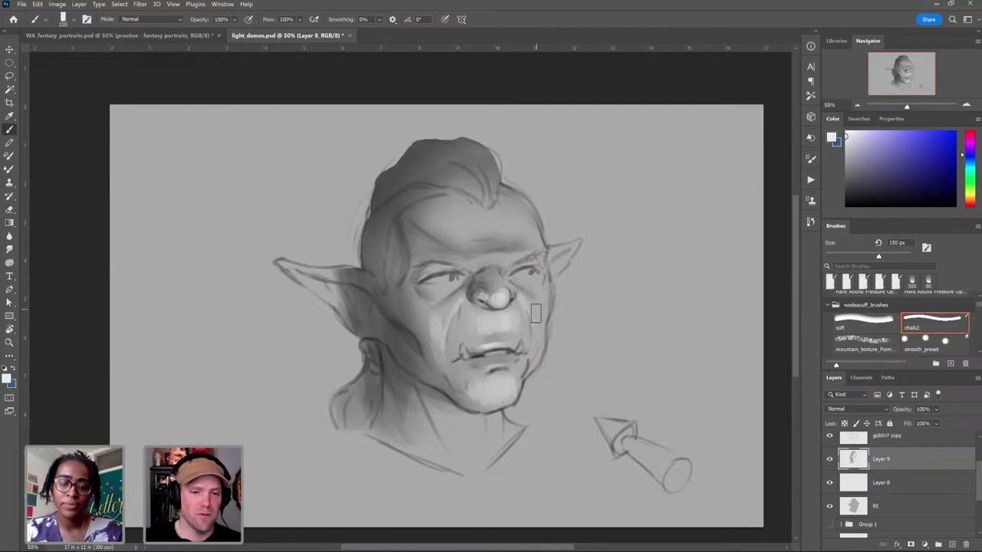
# Step: Paint light grey highlights under the right eye and along the brow ridges with a 90–125 px brush
pyautogui.press('[')
pyautogui.press('[')
pyautogui.press('[')
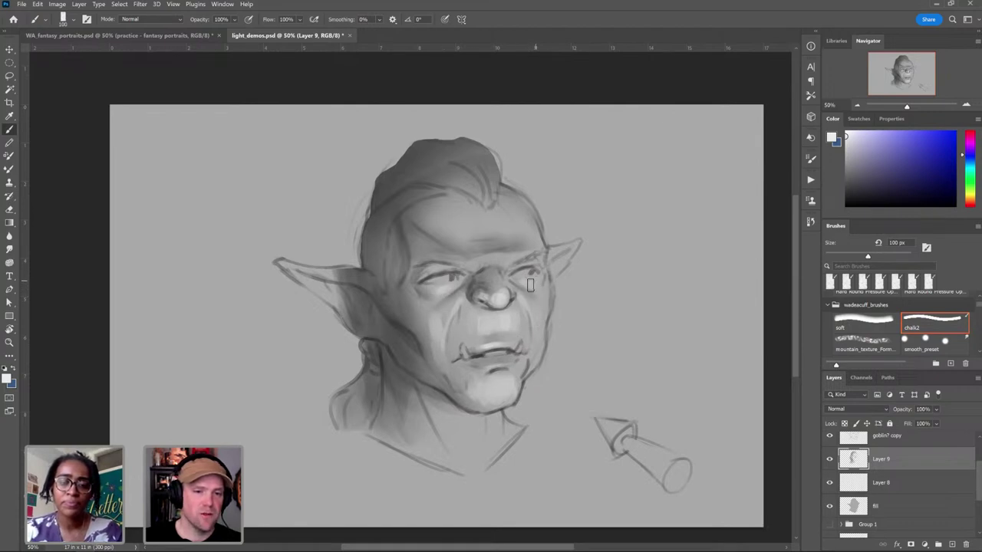
pyautogui.press(']')
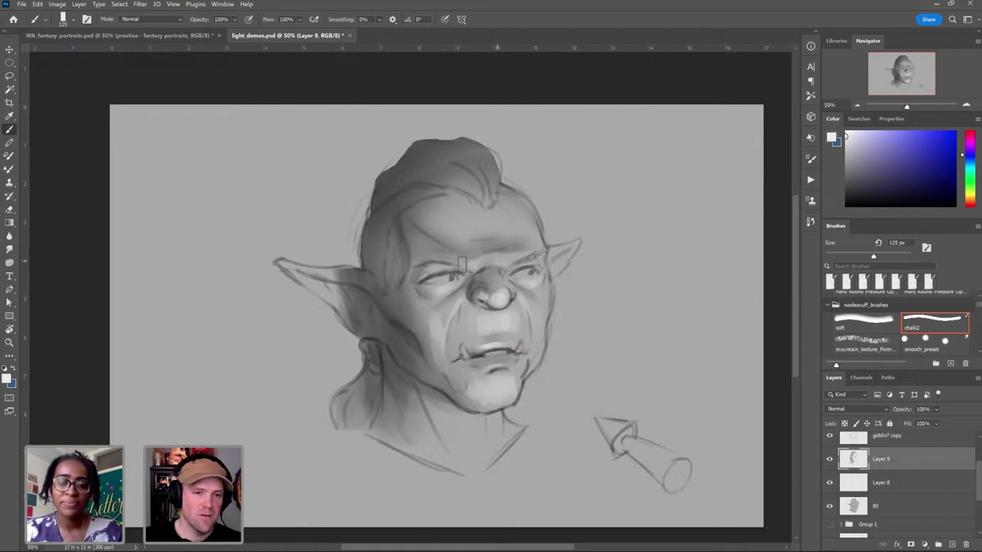
pyautogui.press('[')
pyautogui.press('[')
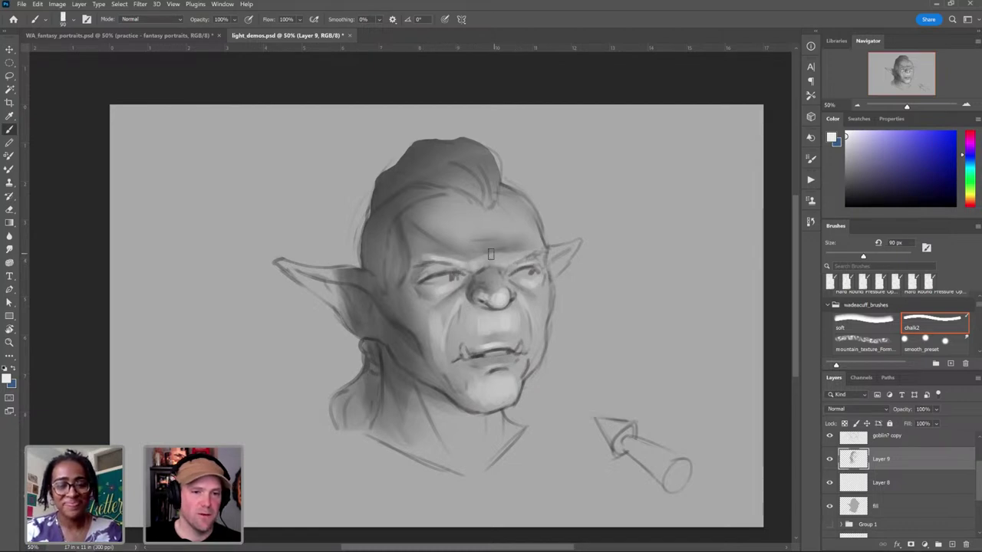
# Step: Sample the dark grey beside the nose bridge and shade around the left eye and brow with chalk2, varying the brush size
pyautogui.keyDown('alt'); pyautogui.click(480, 274); pyautogui.keyUp('alt')
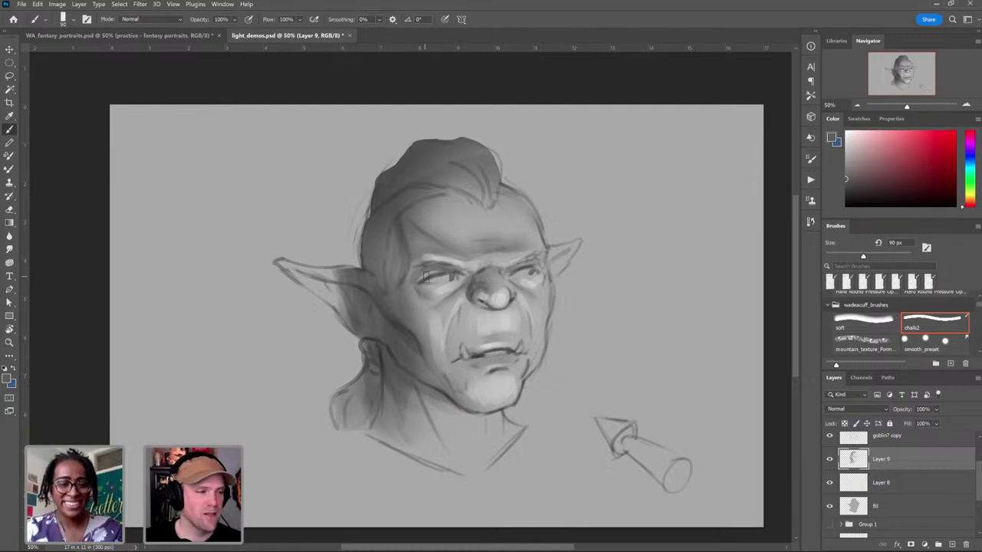
pyautogui.press(']')
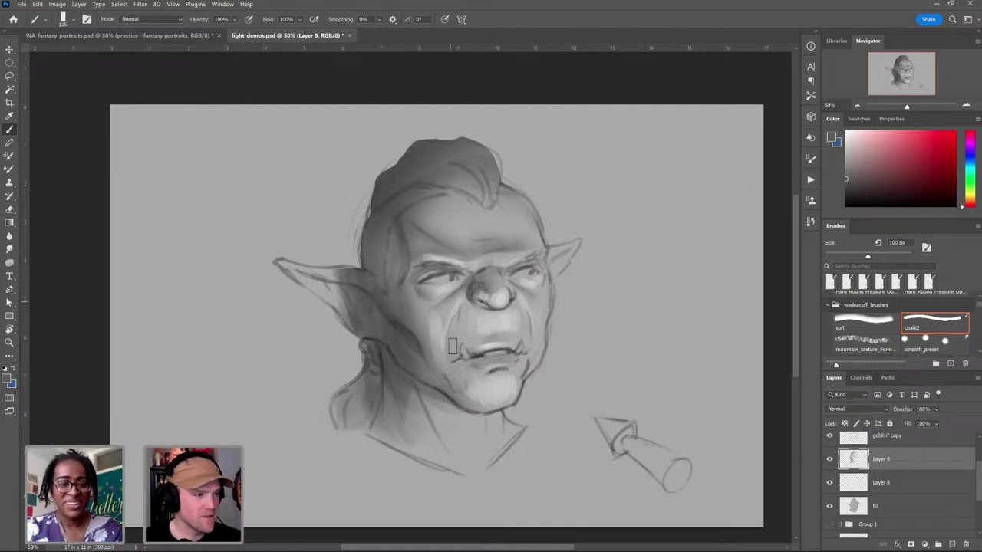
pyautogui.press(']')
pyautogui.press(']')
pyautogui.press(']')
pyautogui.press(']')
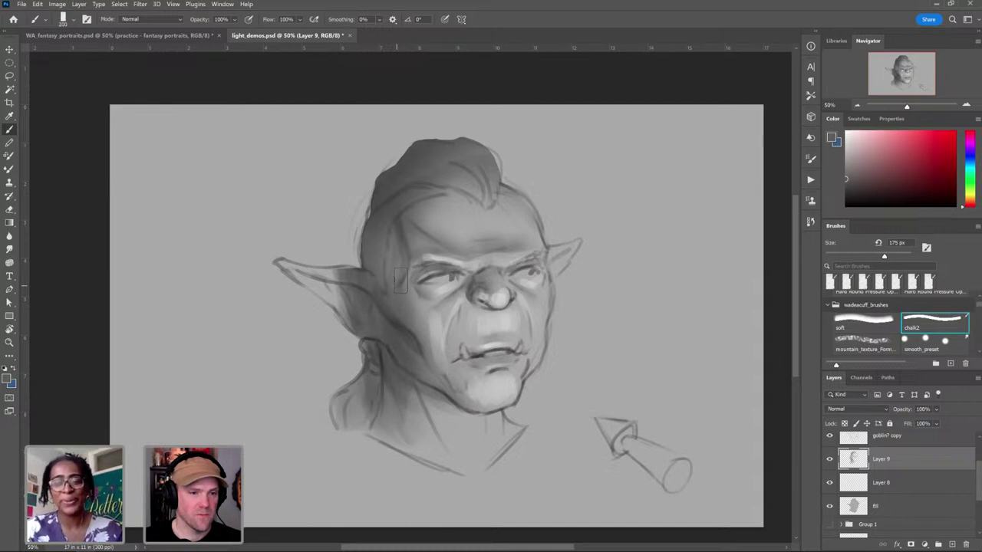
pyautogui.press('[')
pyautogui.press('[')
pyautogui.press('[')
pyautogui.press('[')
pyautogui.press('[')
pyautogui.press('[')
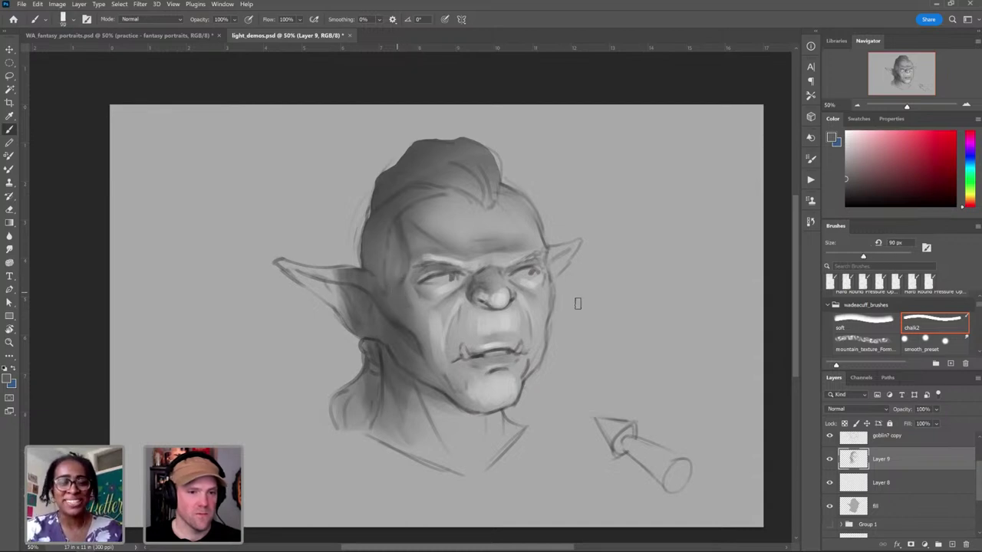
pyautogui.press('[')
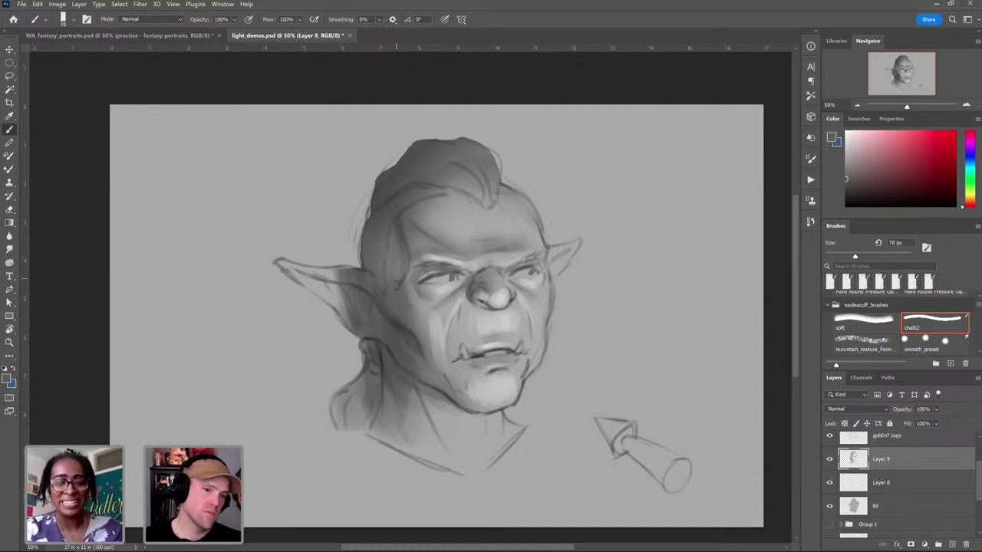
# Step: Shade the temple and shadowed side of the head with the sampled grey, varying the brush between 125 and 400 px
pyautogui.press(']')
pyautogui.press(']')
pyautogui.press(']')
pyautogui.press(']')
pyautogui.press(']')
pyautogui.press(']')
pyautogui.press(']')
pyautogui.press(']')
pyautogui.press(']')
pyautogui.press(']')
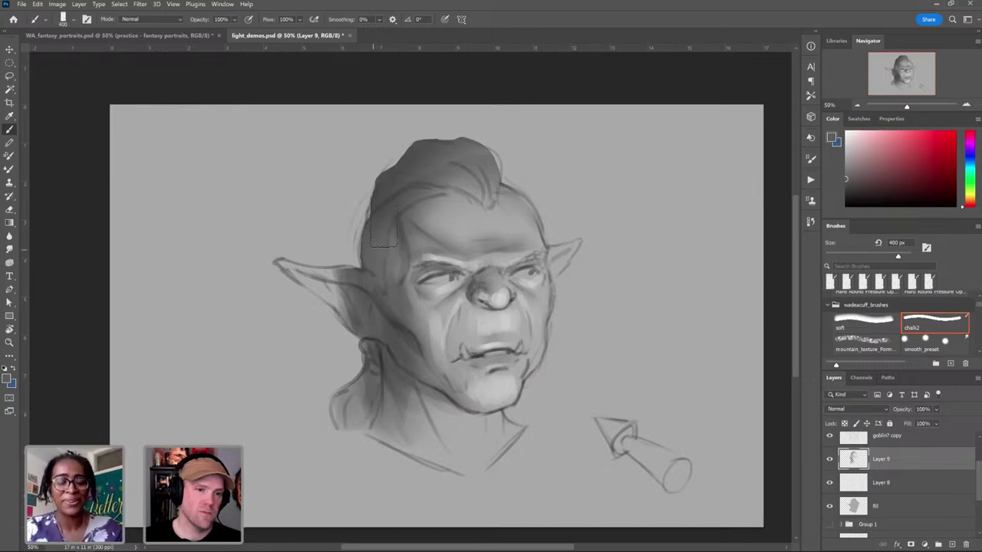
pyautogui.press('[')
pyautogui.press('[')
pyautogui.press('[')
pyautogui.press('[')
pyautogui.press('[')
pyautogui.press('[')
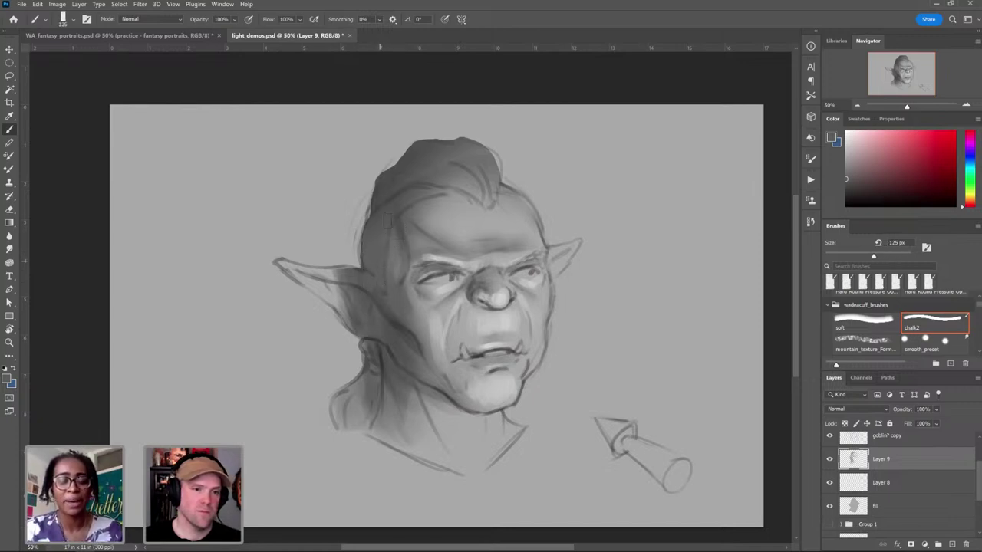
pyautogui.press(']')
pyautogui.press(']')
pyautogui.press(']')
pyautogui.press(']')
pyautogui.press(']')
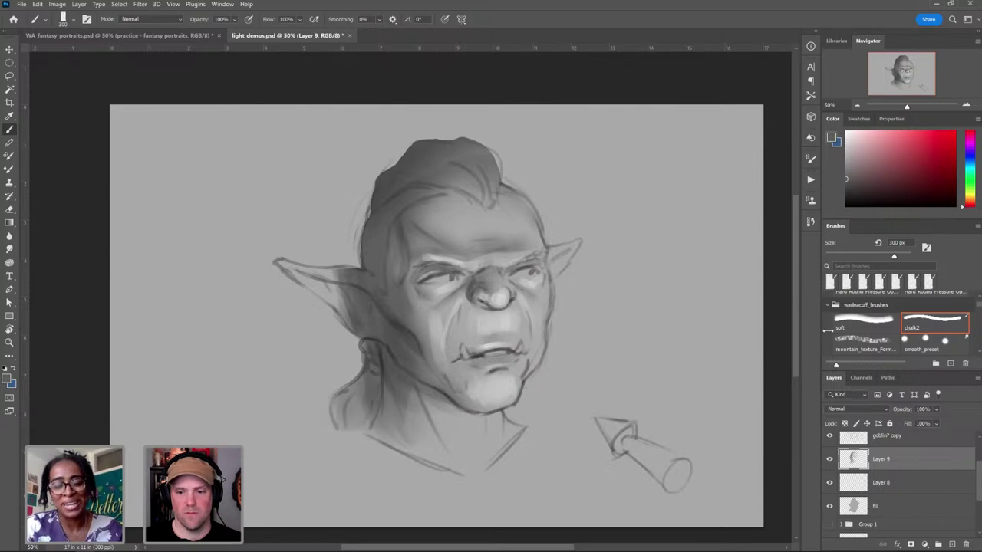
# Step: Sample a darker grey from the jawline and deepen the shadow beneath the jaw, reducing the brush from 300 to 100 px
pyautogui.keyDown('alt'); pyautogui.click(443, 399); pyautogui.keyUp('alt')
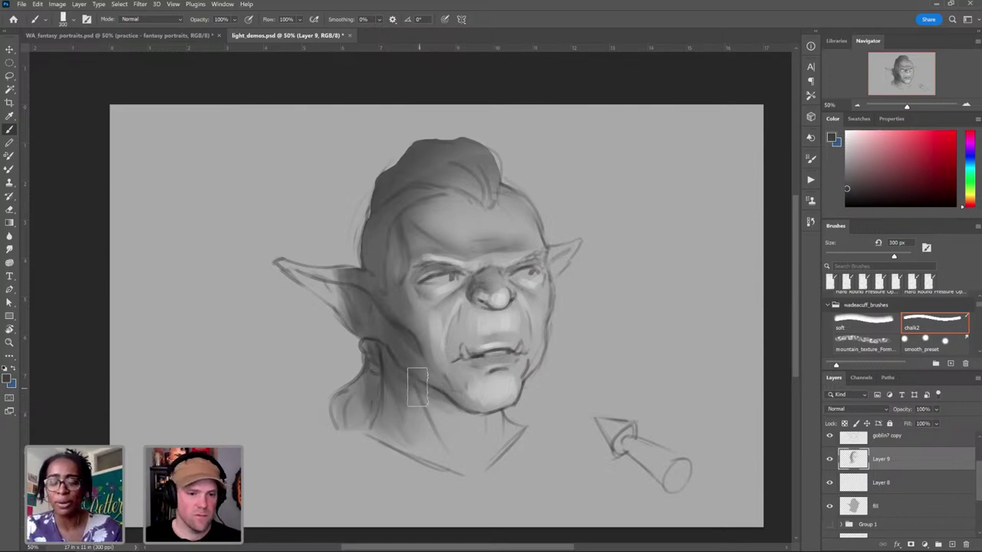
pyautogui.press('[')
pyautogui.press('[')
pyautogui.press('[')
pyautogui.press('[')
pyautogui.press('[')
pyautogui.press('[')
pyautogui.press('[')
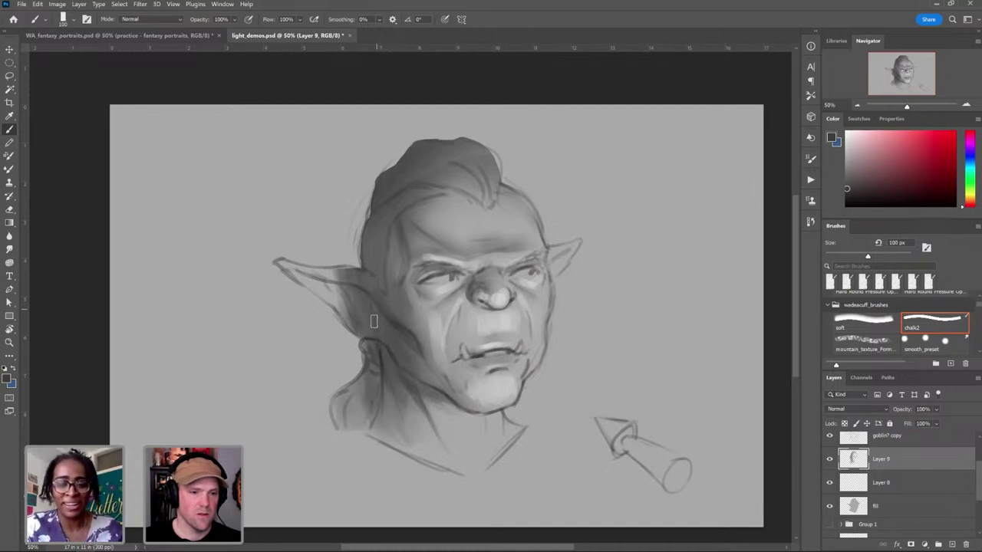
# Step: Darken the inside of the left ear with the dark grey using a 100–125 px brush
pyautogui.press(']')
pyautogui.press(']')
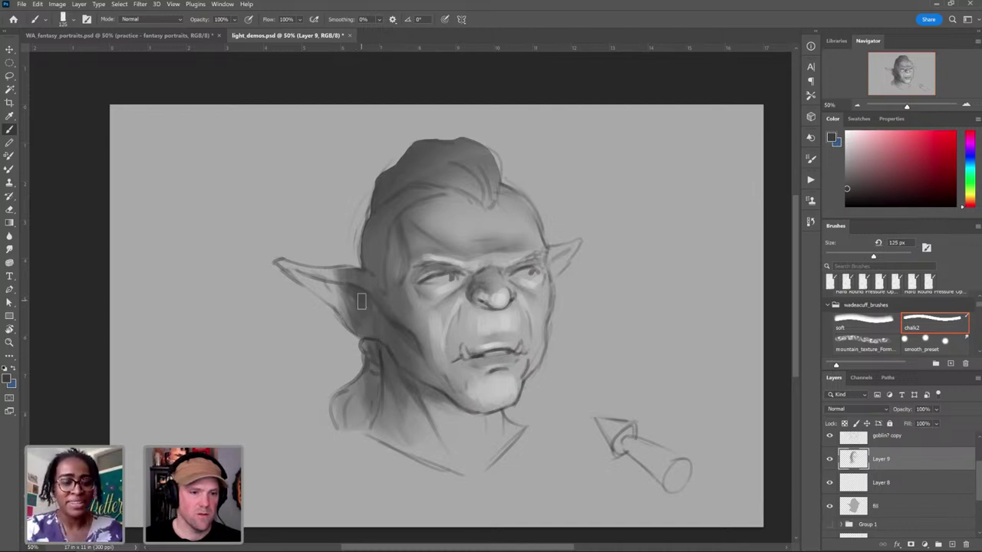
pyautogui.press('[')
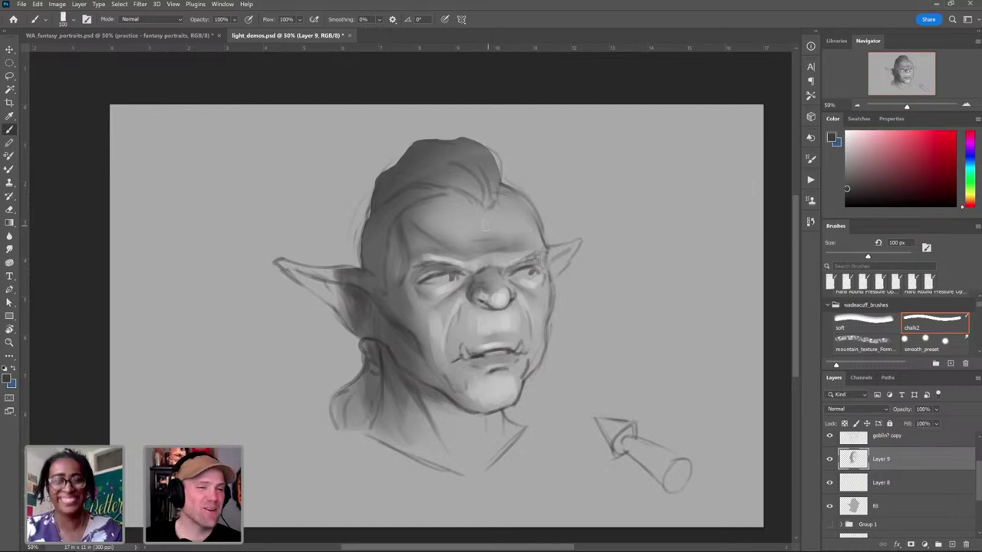
# Step: Shade the upper forehead below the hairline with the dark grey using a large brush of up to 400 px
pyautogui.press(']')
pyautogui.press(']')
pyautogui.press(']')
pyautogui.press(']')
pyautogui.press(']')
pyautogui.press(']')
pyautogui.press(']')
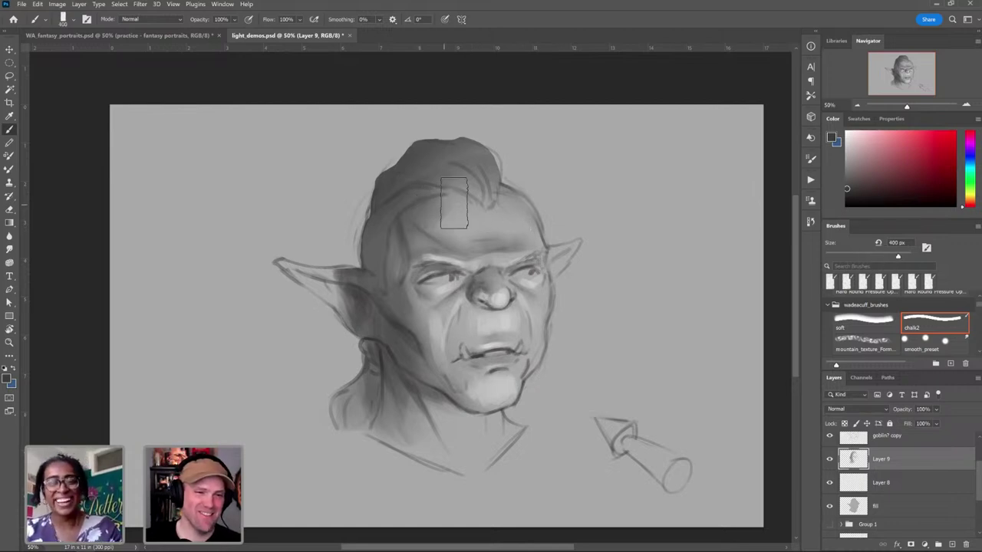
pyautogui.press('[')
pyautogui.press('[')
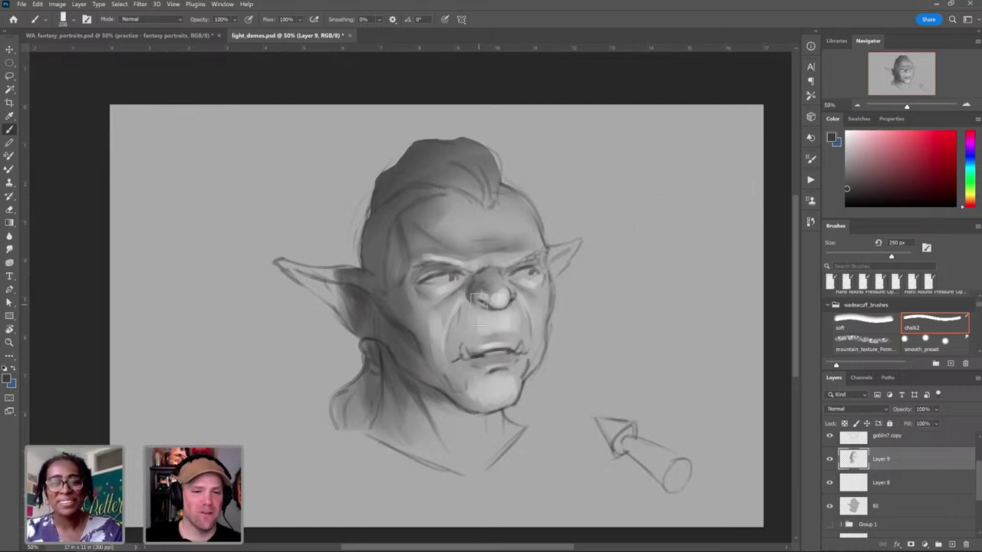
# Step: Deepen the shadow on the left side and bridge of the nose with the dark grey, using brush sizes from 60 to 150 px
pyautogui.press('[')
pyautogui.press('[')
pyautogui.press('[')
pyautogui.press('[')
pyautogui.press('[')
pyautogui.press('[')
pyautogui.press('[')
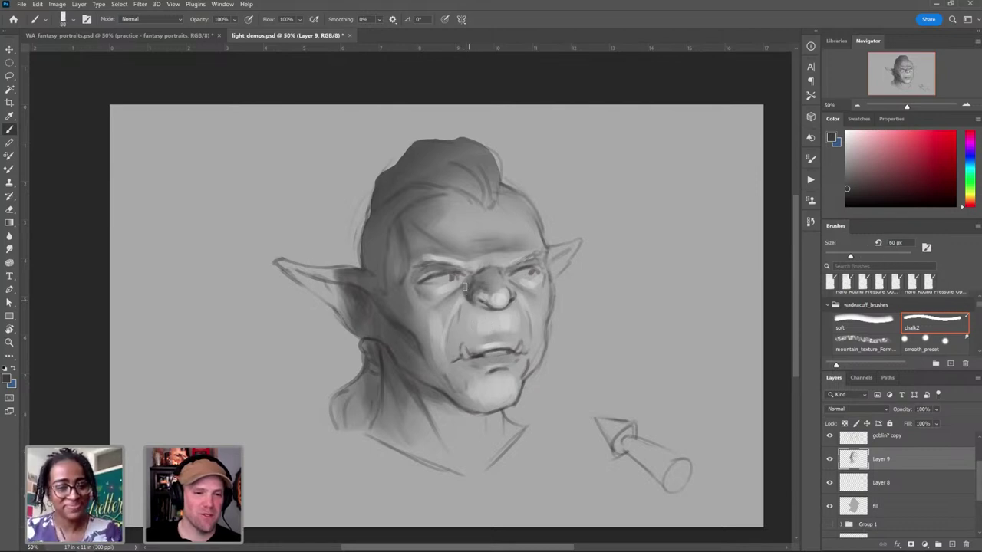
pyautogui.press(']')
pyautogui.press(']')
pyautogui.press(']')
pyautogui.press(']')
pyautogui.press(']')
pyautogui.press(']')
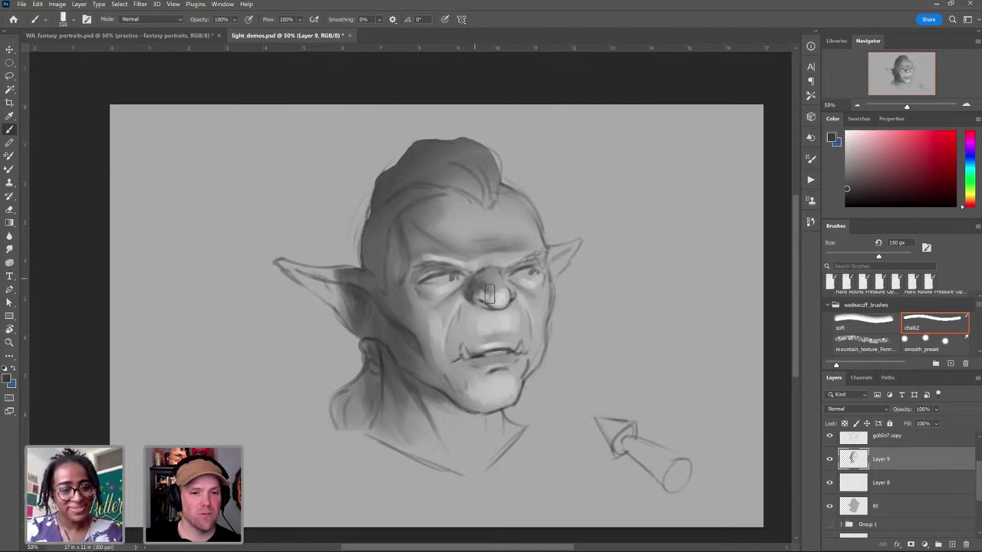
pyautogui.press('[')
pyautogui.press('[')
pyautogui.press('[')
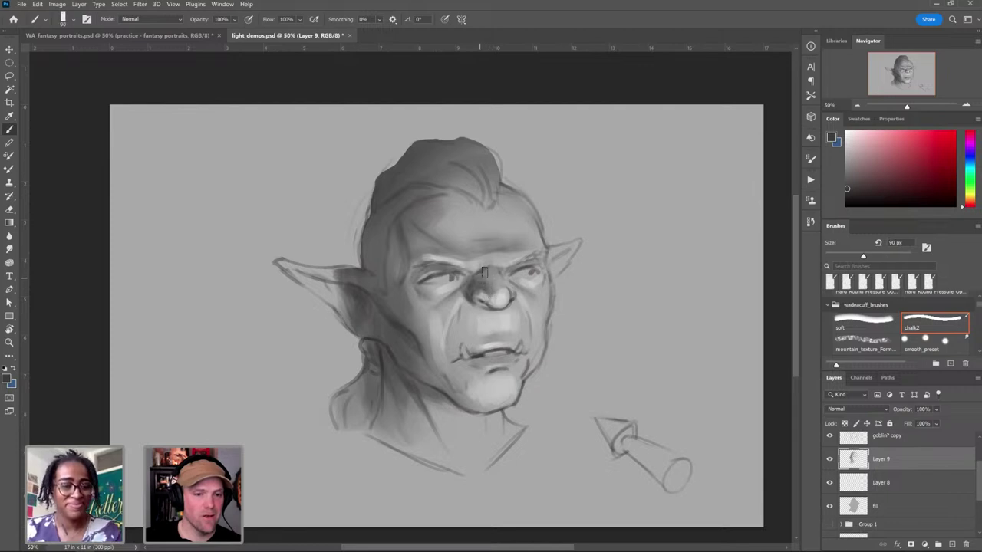
# Step: Darken the eyebrow and eye lines in dark grey with a fine brush of about 35 px
pyautogui.press('[')
pyautogui.press('[')
pyautogui.press('[')
pyautogui.press('[')
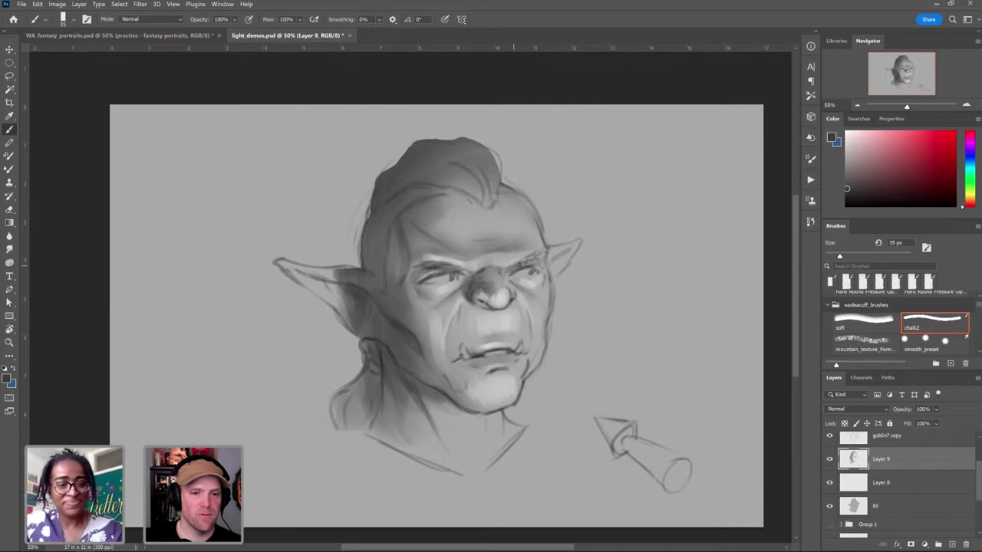
pyautogui.press('[')
pyautogui.press('[')
pyautogui.press('[')
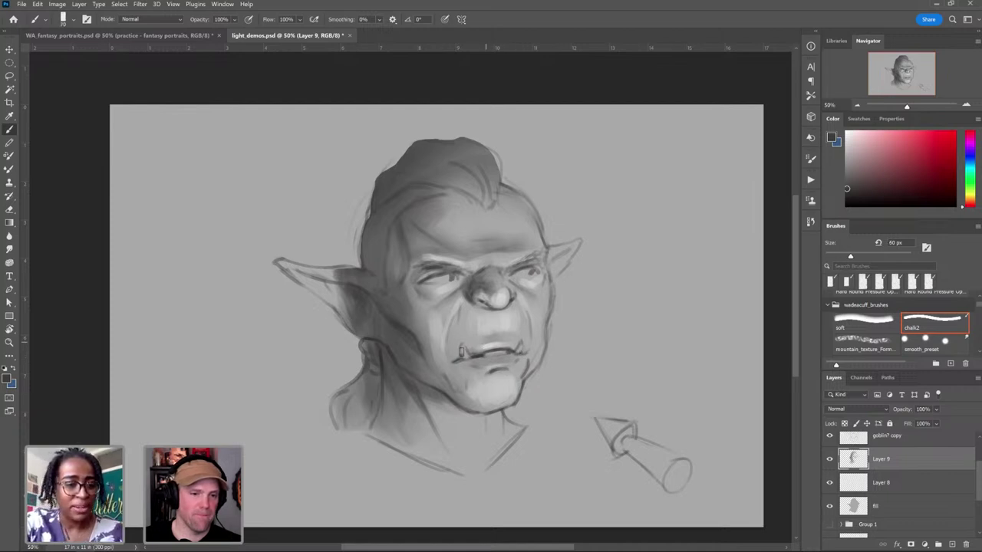
pyautogui.click(875, 146)
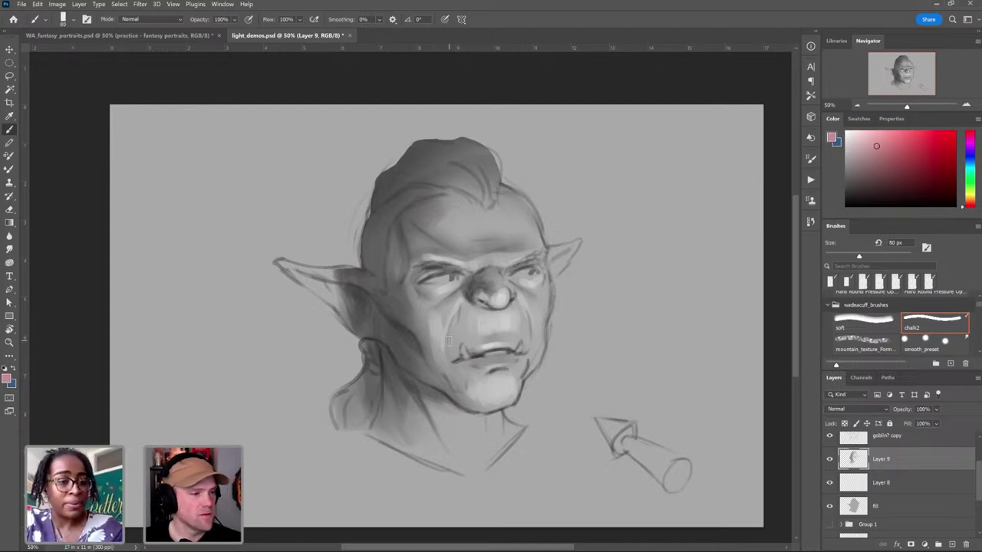
pyautogui.press(']')
pyautogui.press(']')
pyautogui.press(']')
pyautogui.press(']')
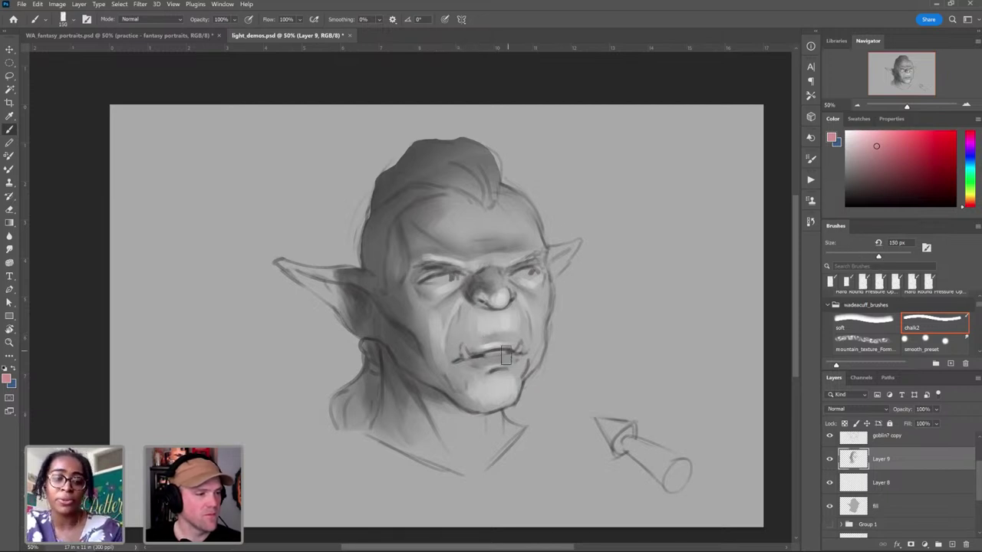
# Step: Brighten the highlights on the tip of the nose with near-white using a 35 px brush
pyautogui.press('[')
pyautogui.press('[')
pyautogui.press('[')
pyautogui.press('[')
pyautogui.press('[')
pyautogui.press('[')
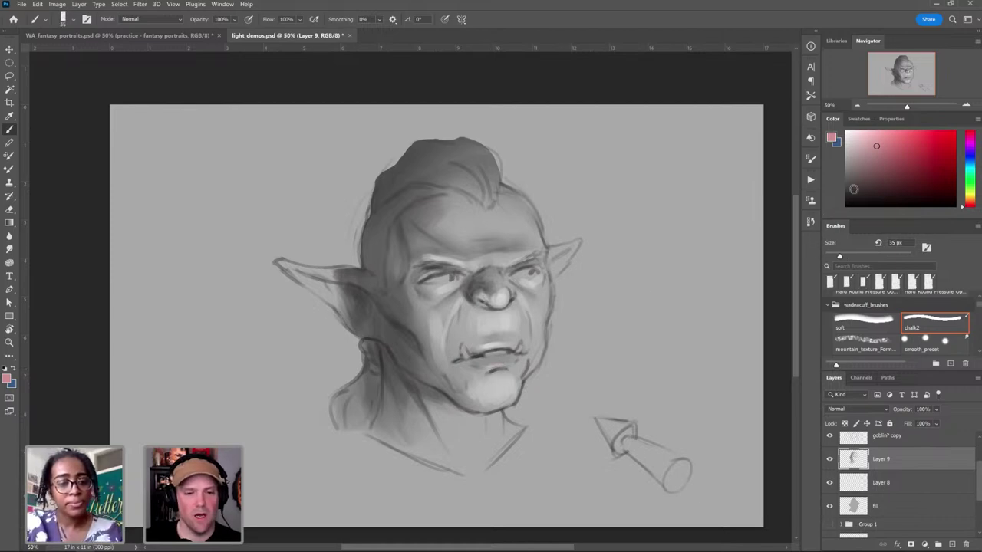
pyautogui.click(844, 135)
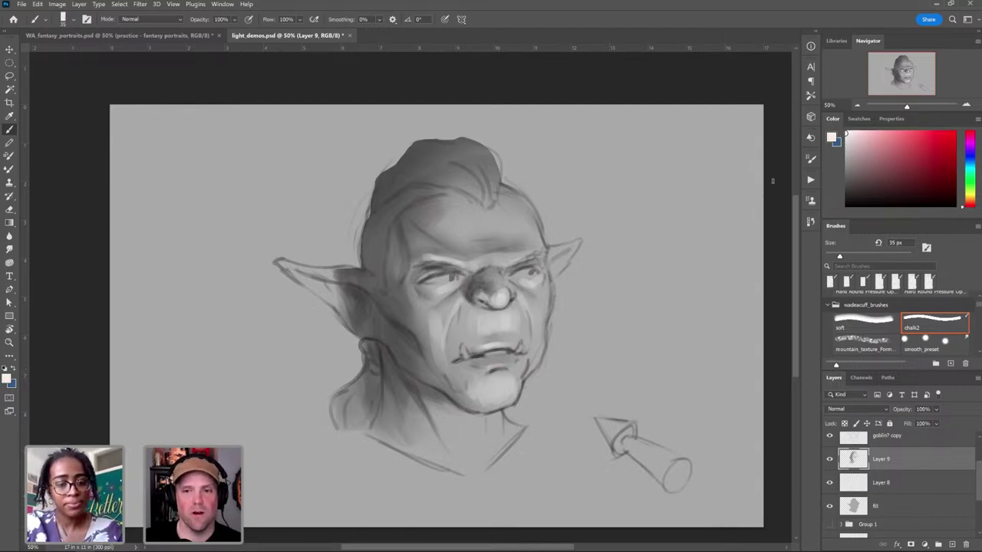
pyautogui.click(843, 136)
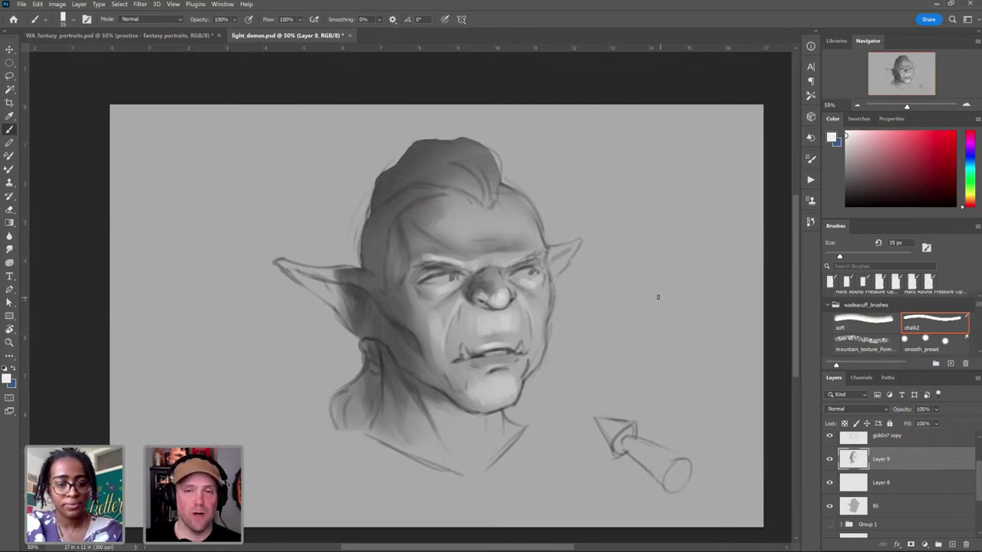
# Step: Highlight the underside of the chin with a very light grey, using brush sizes from 50 to 125 px
pyautogui.press(']')
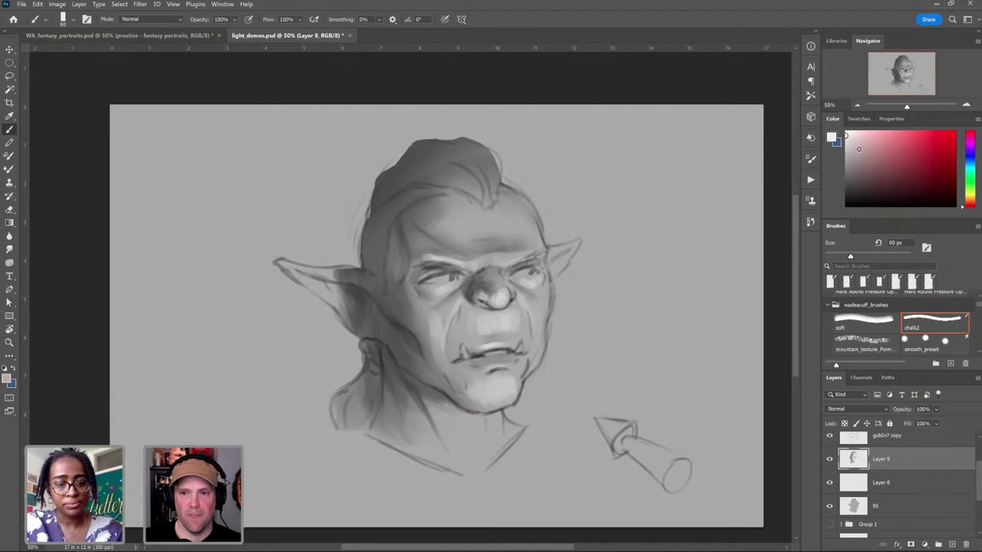
pyautogui.moveTo(858, 149); pyautogui.dragTo(845, 138)
pyautogui.press(']')
pyautogui.press(']')
pyautogui.press(']')
pyautogui.press(']')
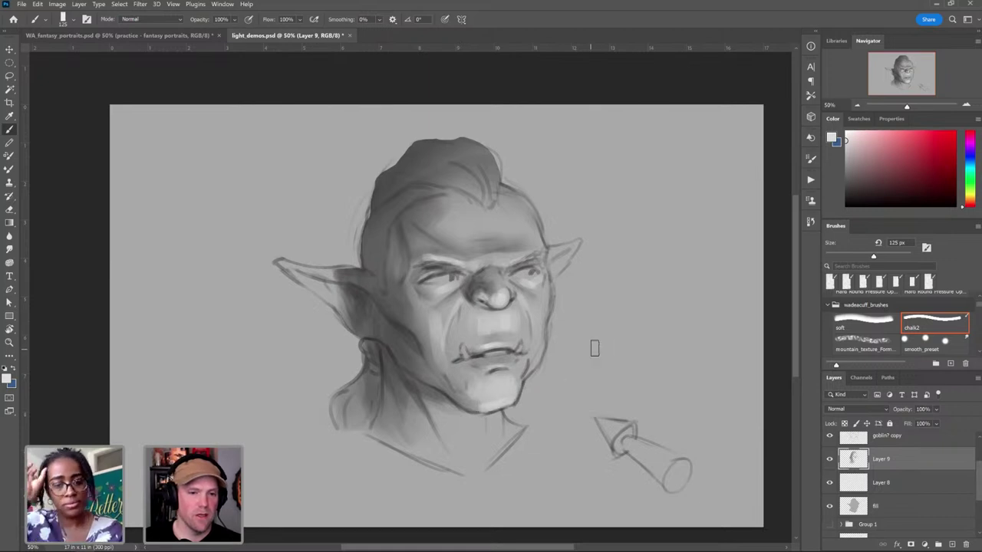
pyautogui.press('[')
pyautogui.press('[')
pyautogui.press('[')
pyautogui.press('[')
pyautogui.press('[')
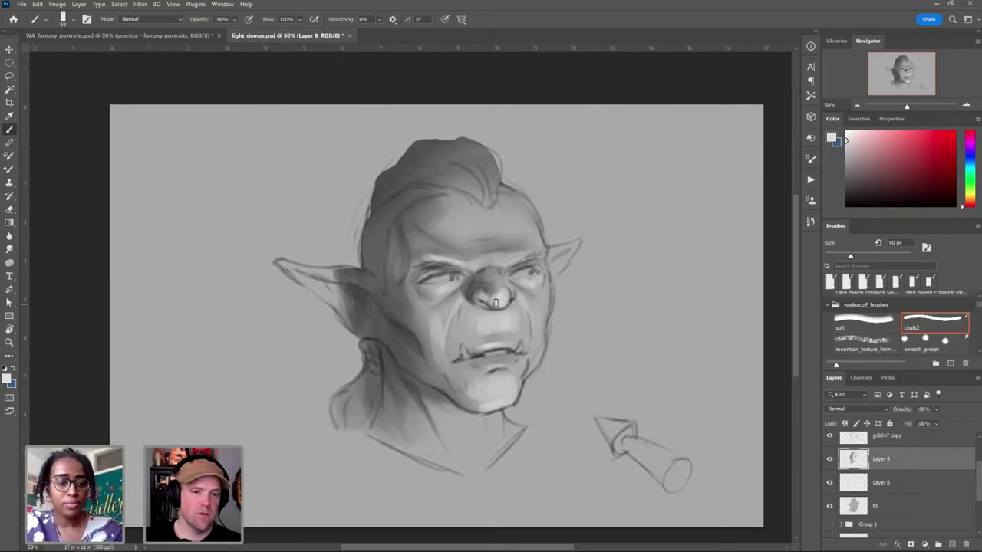
pyautogui.press(']')
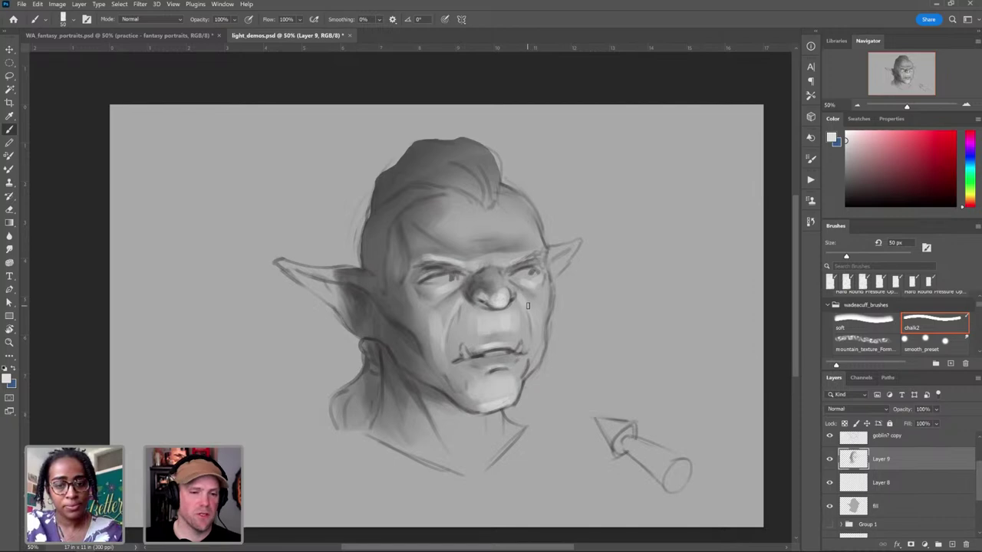
# Step: Add light accents to the brow ridge between the eyes in near-white using a 50–70 px brush
pyautogui.moveTo(857, 143)
pyautogui.mouseDown()
pyautogui.moveTo(842, 138)
pyautogui.moveTo(835, 185)
pyautogui.mouseUp()
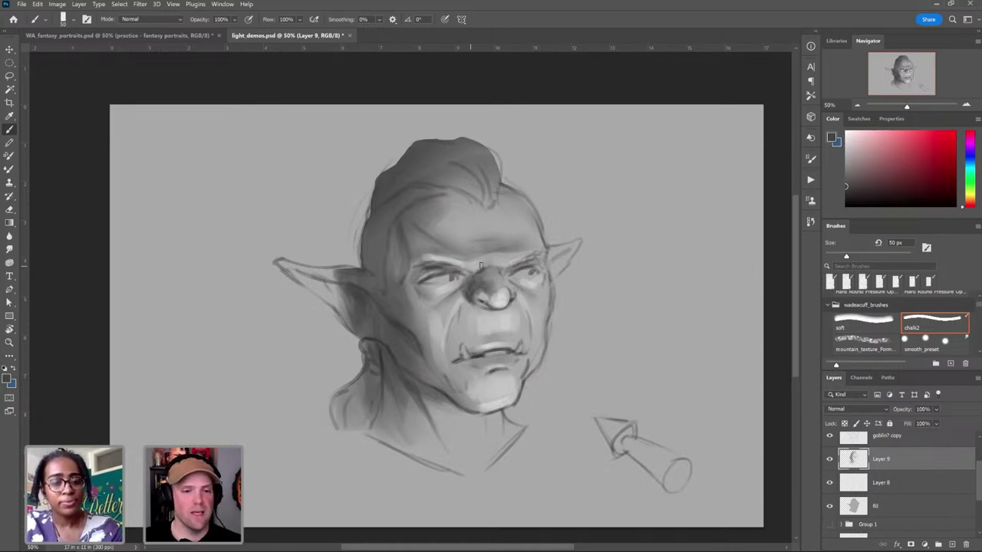
pyautogui.click(845, 137)
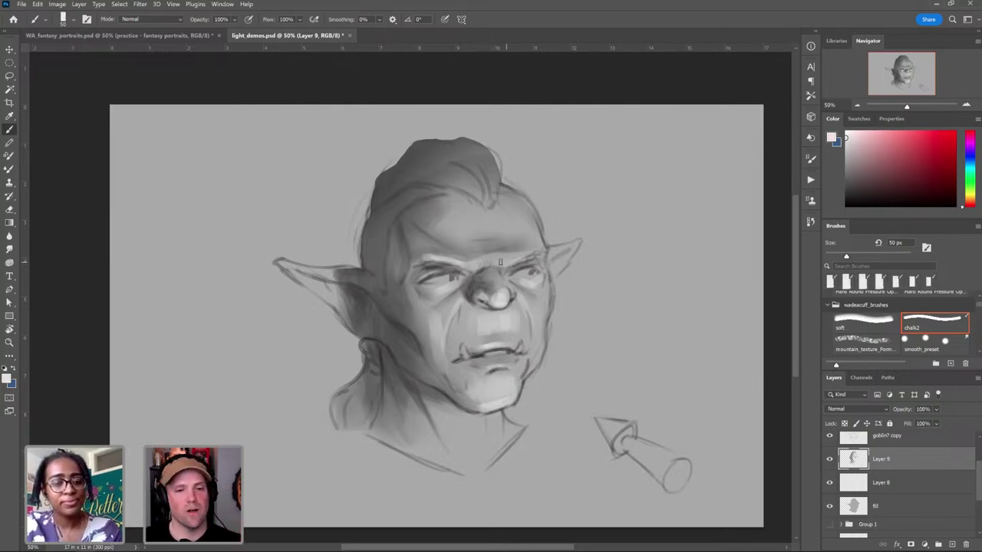
pyautogui.press(']')
pyautogui.press(']')
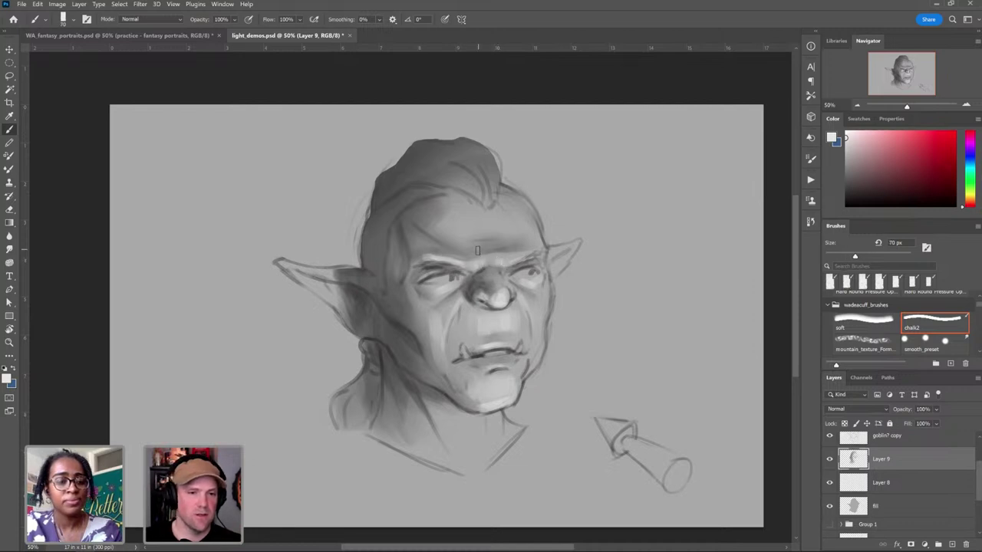
# Step: Darken the eyebrows and the area just above the brow ridge with sampled dark greys using a 35–80 px brush
pyautogui.keyDown('alt'); pyautogui.click(400, 329); pyautogui.keyUp('alt')
pyautogui.keyDown('alt'); pyautogui.click(481, 351); pyautogui.keyUp('alt')
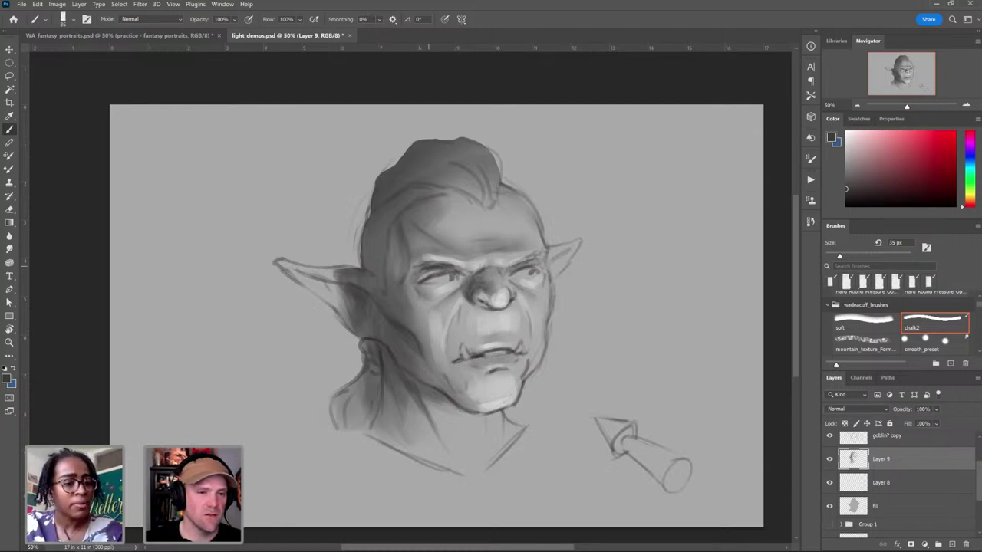
pyautogui.press(']')
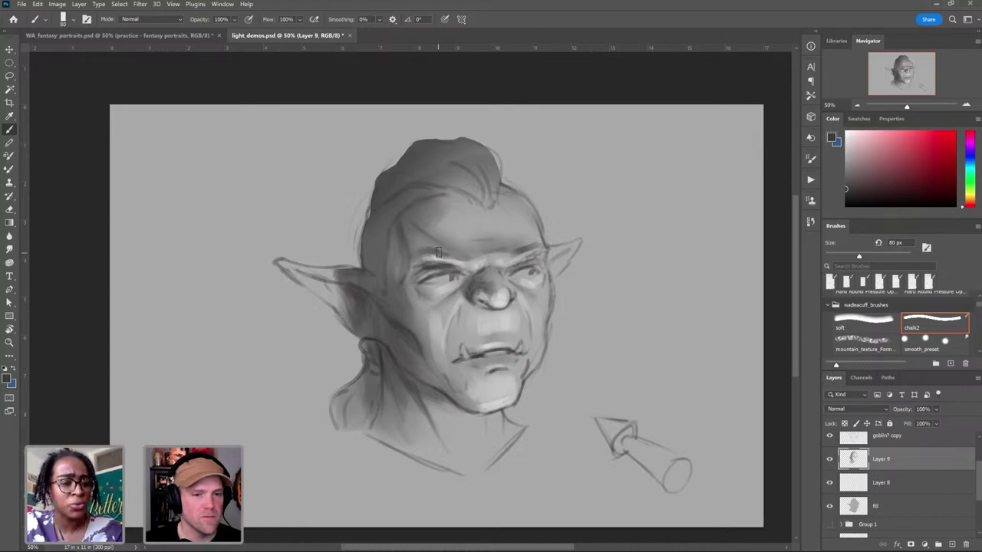
pyautogui.keyDown('alt'); pyautogui.click(433, 267); pyautogui.keyUp('alt')
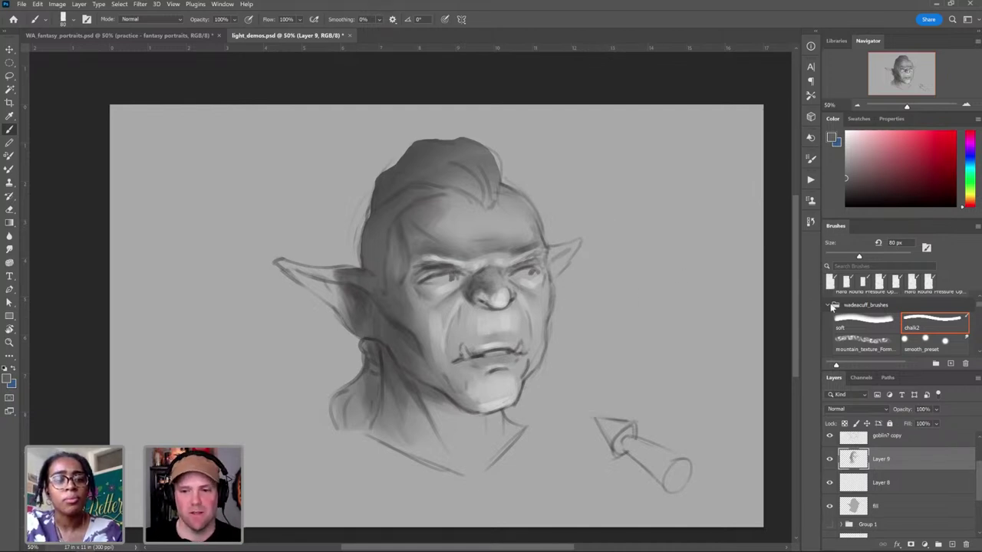
# Step: Highlight the right cheek and the middle of the forehead with near-white using an 80 px brush
pyautogui.keyDown('alt'); pyautogui.click(502, 310); pyautogui.keyUp('alt')
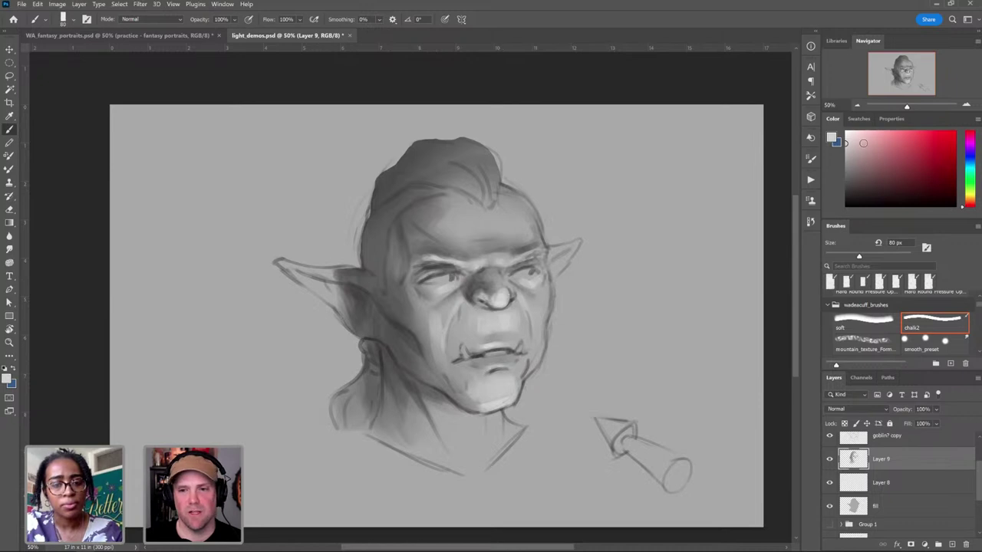
pyautogui.click(857, 139)
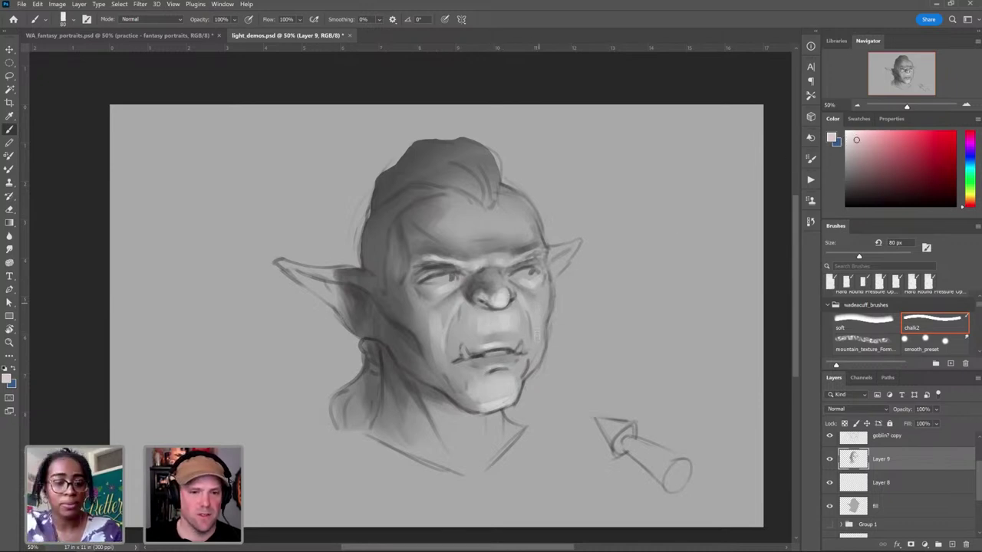
pyautogui.moveTo(855, 162); pyautogui.dragTo(844, 136)
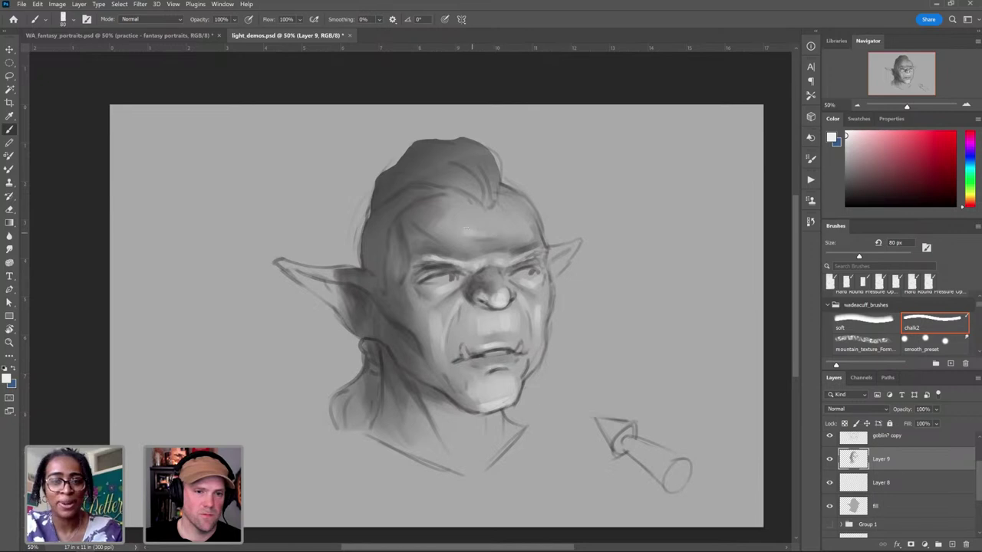
pyautogui.moveTo(466, 230); pyautogui.dragTo(503, 225)
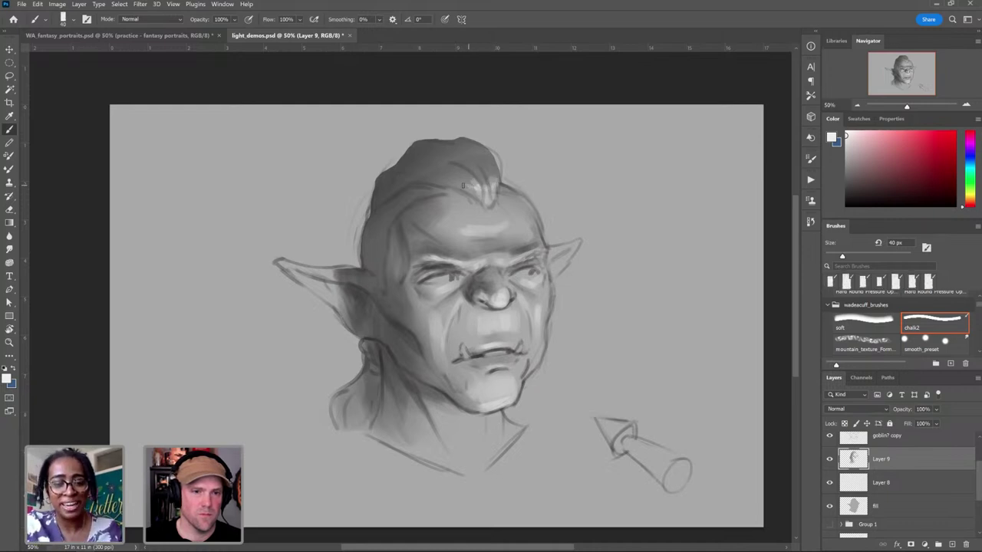
# Step: Blend the highlights on the hair tuft over the forehead with a sampled mid grey using a 90 px brush
pyautogui.press(']')
pyautogui.press(']')
pyautogui.press(']')
pyautogui.press(']')
pyautogui.press(']')
pyautogui.keyDown('alt'); pyautogui.click(481, 169); pyautogui.keyUp('alt')
pyautogui.moveTo(480, 189)
pyautogui.mouseDown()
pyautogui.moveTo(491, 201)
pyautogui.moveTo(474, 177)
pyautogui.mouseUp()
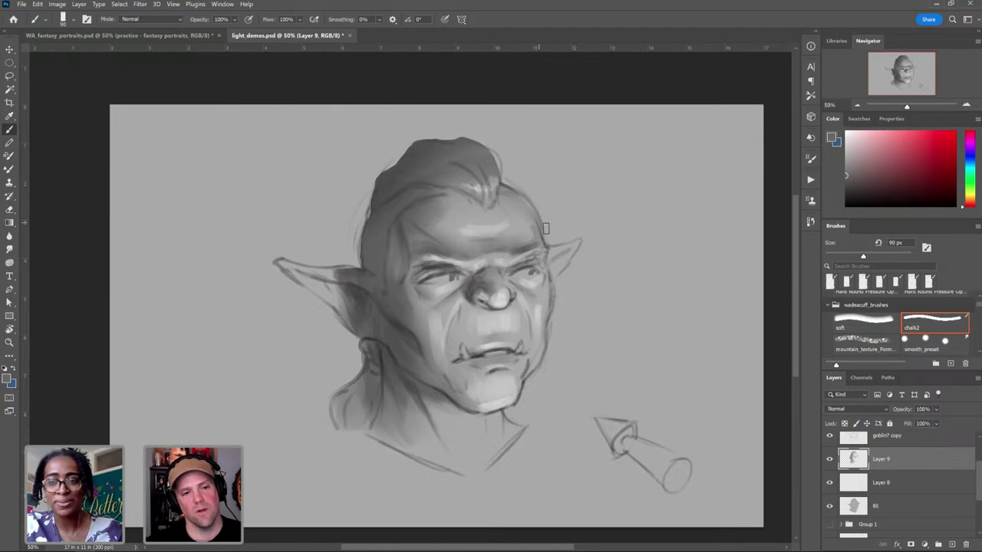
# Step: Lighten the lit parts of both ears with sampled light grey at 90 px, and resample the dark grey from the jaw shadow
pyautogui.keyDown('alt'); pyautogui.click(503, 317); pyautogui.keyUp('alt')
pyautogui.keyDown('alt'); pyautogui.click(327, 276); pyautogui.keyUp('alt')
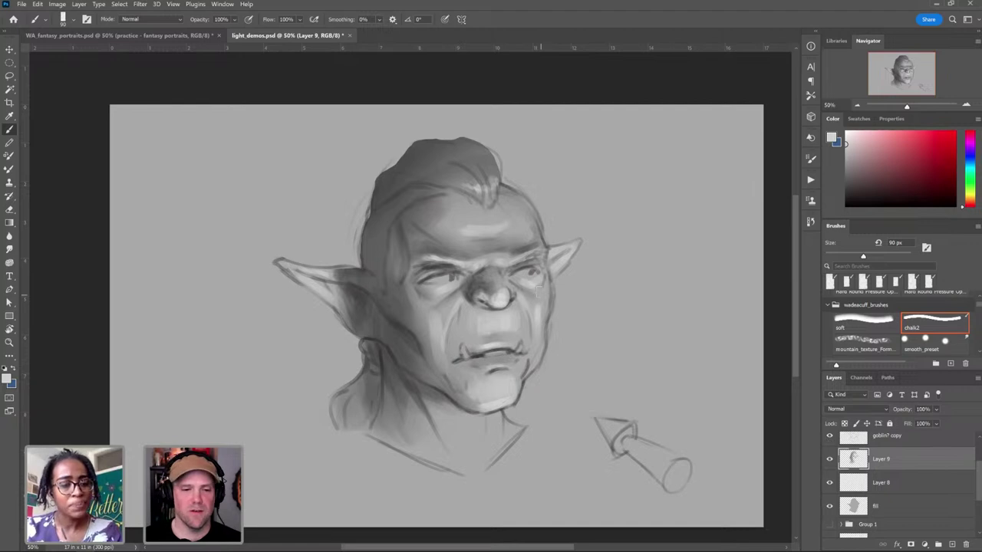
pyautogui.keyDown('alt'); pyautogui.click(399, 343); pyautogui.keyUp('alt')
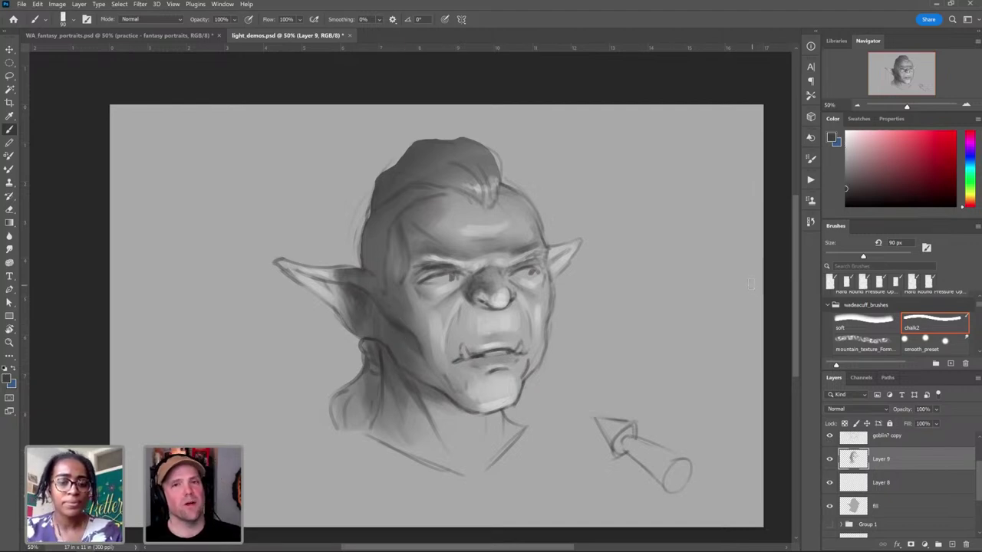
# Step: Start a sphere to the right of the head with a near-black curved stroke using the soft brush at 200 px
pyautogui.click(870, 325)
pyautogui.press(']')
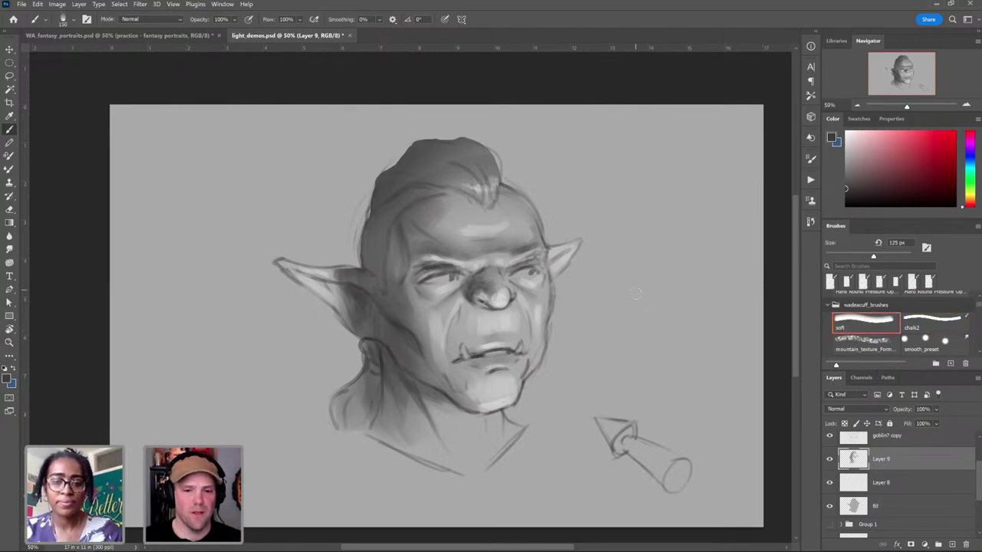
pyautogui.moveTo(852, 201); pyautogui.dragTo(845, 199)
pyautogui.press('[')
pyautogui.press(']')
pyautogui.press(']')
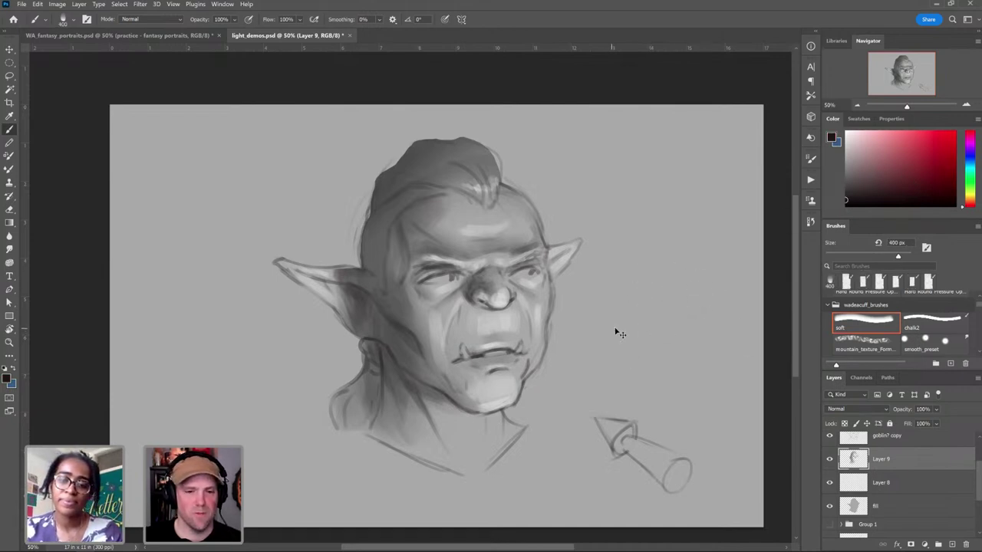
pyautogui.press('[')
pyautogui.press('[')
pyautogui.press('[')
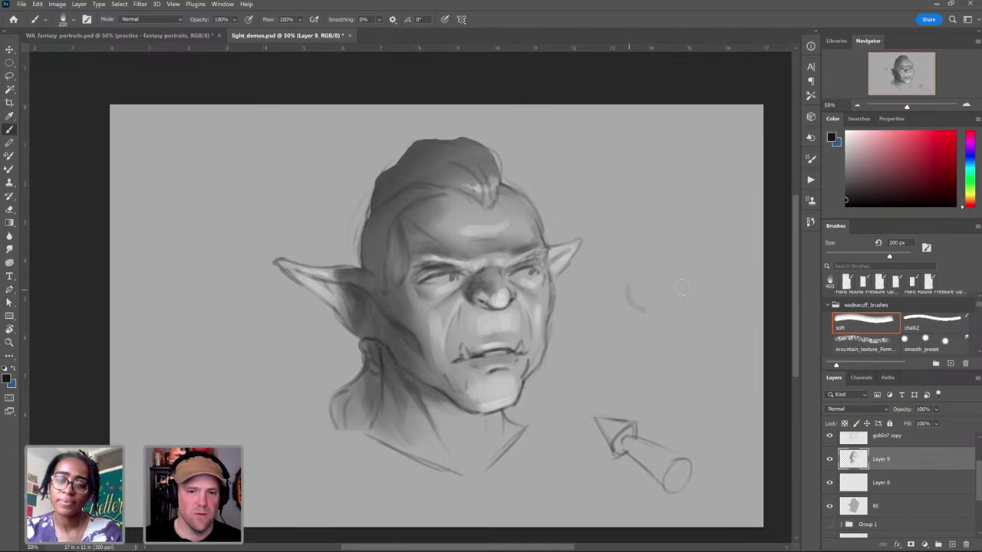
pyautogui.moveTo(630, 279)
pyautogui.mouseDown()
pyautogui.moveTo(673, 302)
pyautogui.moveTo(641, 306)
pyautogui.moveTo(675, 277)
pyautogui.moveTo(663, 305)
pyautogui.moveTo(640, 302)
pyautogui.moveTo(664, 307)
pyautogui.moveTo(681, 290)
pyautogui.moveTo(648, 307)
pyautogui.moveTo(664, 270)
pyautogui.mouseUp()
# Step: Shade the sphere into a round form with near-black, darkest along its lower edge, using the soft brush at up to 300 px
pyautogui.press(']')
pyautogui.press(']')
pyautogui.press(']')
pyautogui.press('[')
pyautogui.press('[')
pyautogui.press('[')
pyautogui.press('[')
pyautogui.press('[')
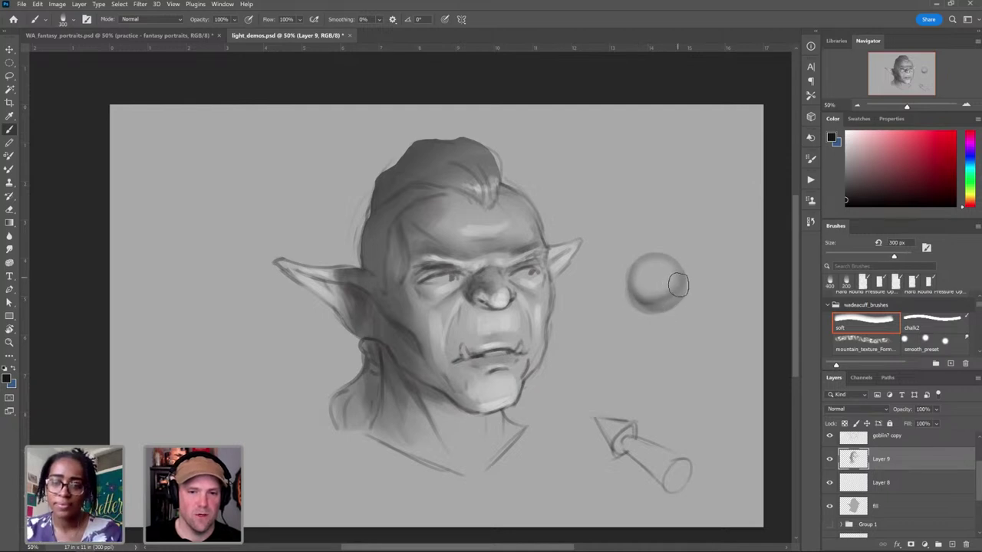
pyautogui.moveTo(649, 307); pyautogui.dragTo(657, 300)
# Step: Choose white and try to add a highlight to the sphere with the Smudge tool at 25–35 px
pyautogui.press('r')
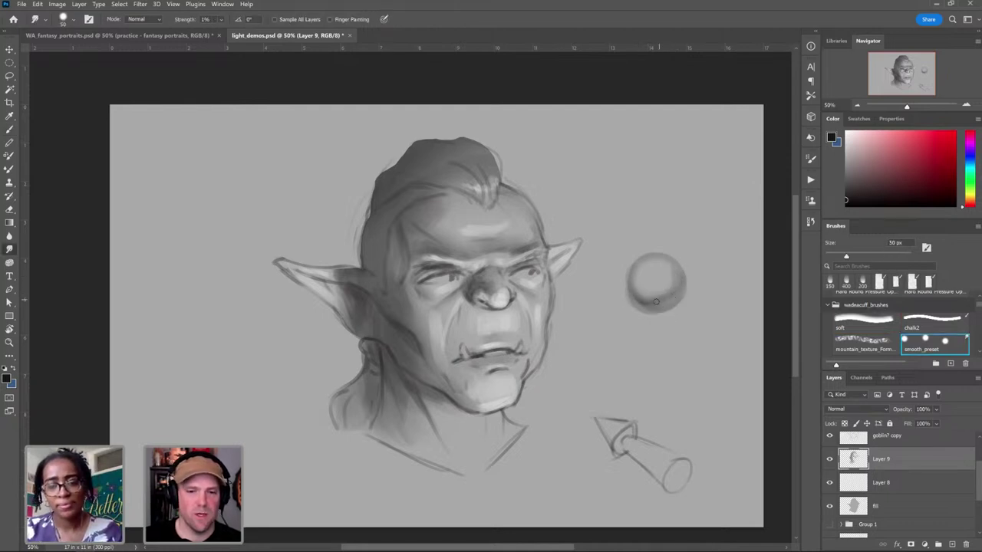
pyautogui.click(864, 143)
pyautogui.press('[')
pyautogui.press('[')
pyautogui.press('[')
pyautogui.press('[')
pyautogui.press('[')
pyautogui.click(846, 132)
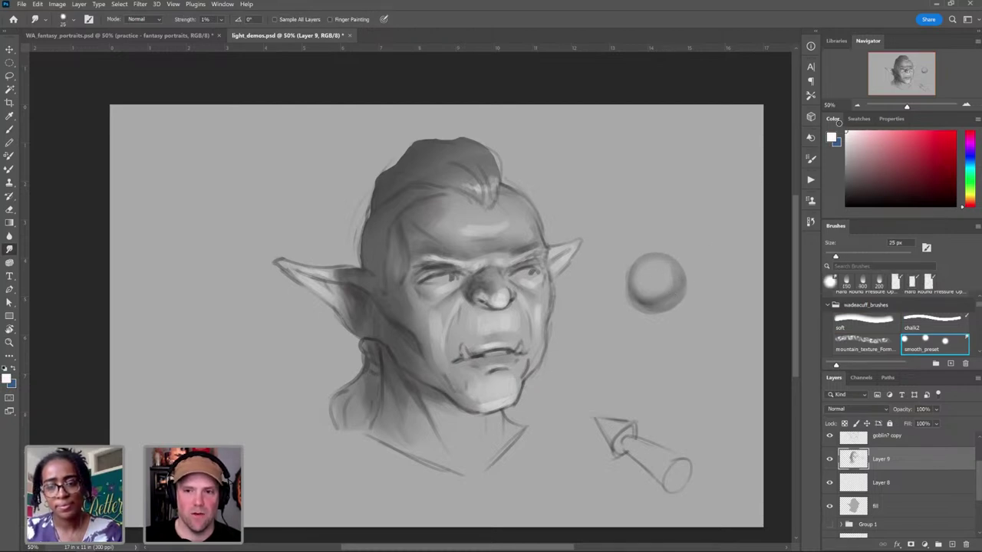
pyautogui.press(']')
pyautogui.press(']')
pyautogui.press(']')
pyautogui.press(']')
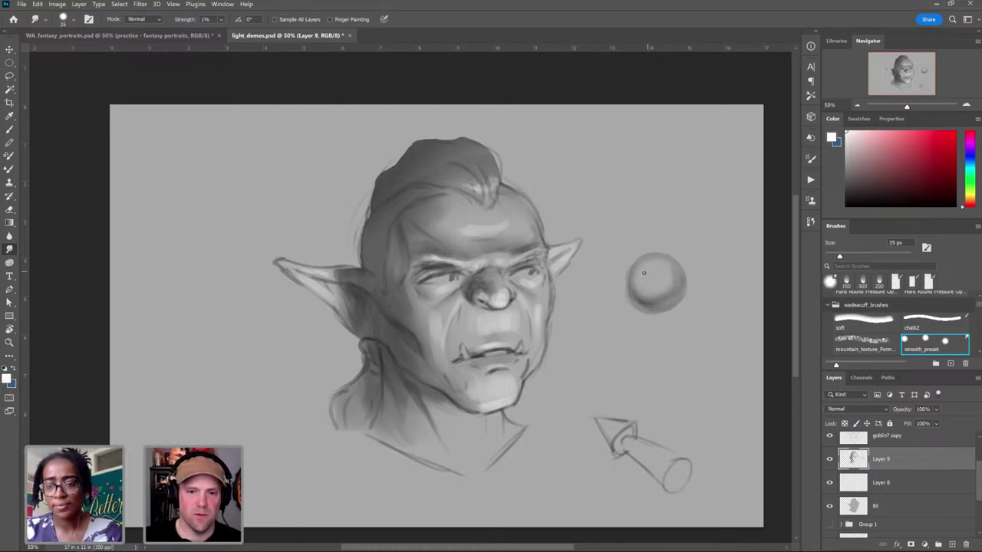
pyautogui.press('[')
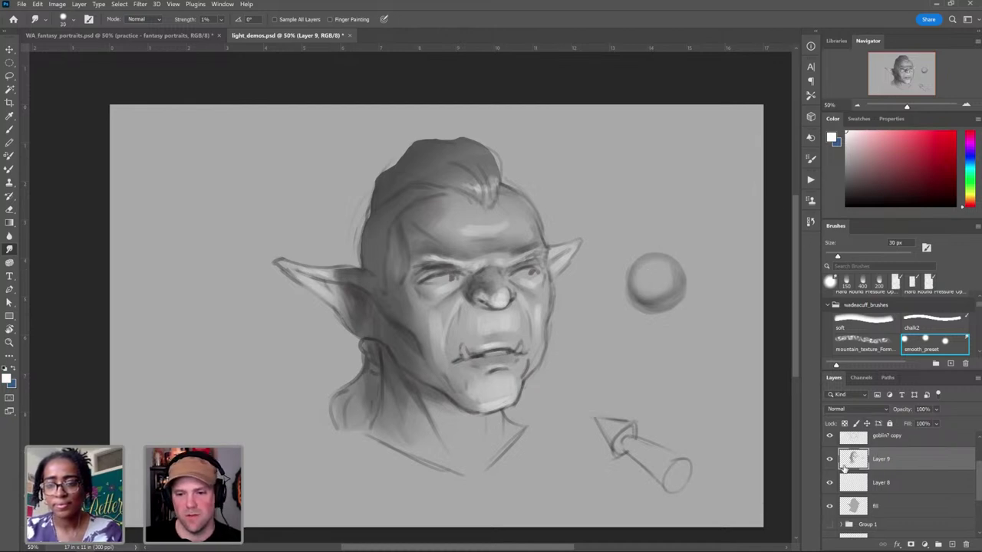
# Step: Try to highlight the sphere with the soft preset, reducing its size from 261 to about 60 px
pyautogui.click(855, 322)
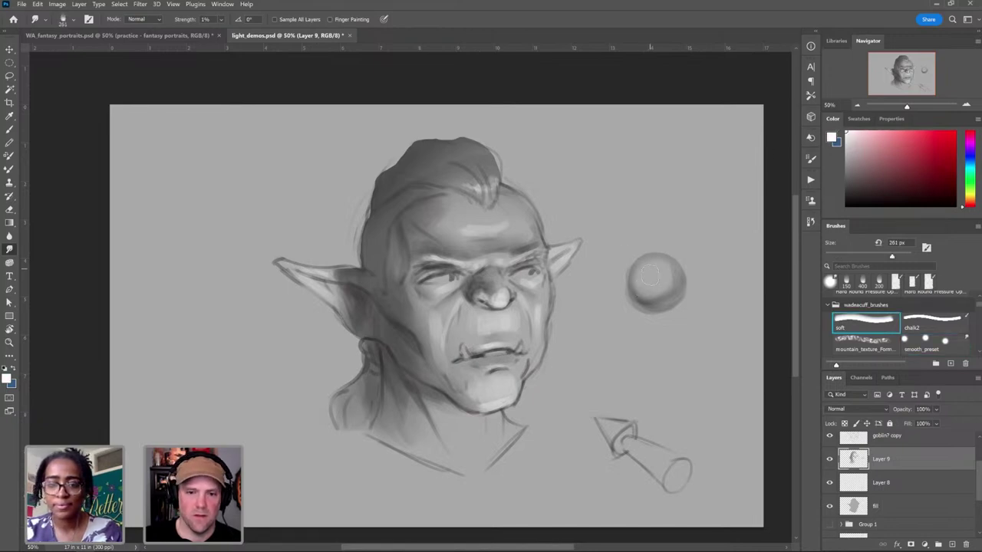
pyautogui.press('[')
pyautogui.press('[')
pyautogui.press('[')
pyautogui.press('[')
pyautogui.press('[')
pyautogui.press('[')
pyautogui.press(']')
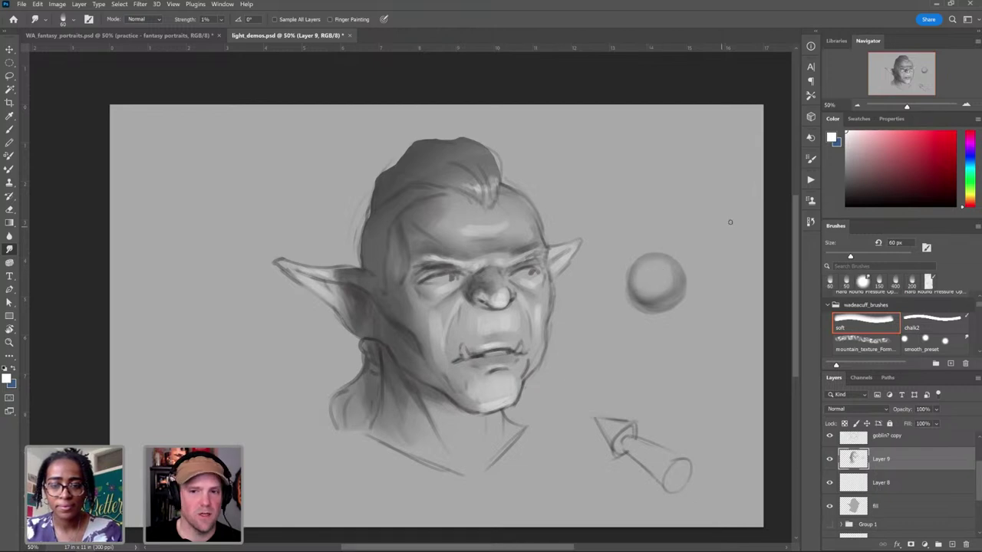
# Step: Try a white highlight stroke on the sphere's upper left with the chalk2 brush at 150 px, and undo it
pyautogui.click(922, 323)
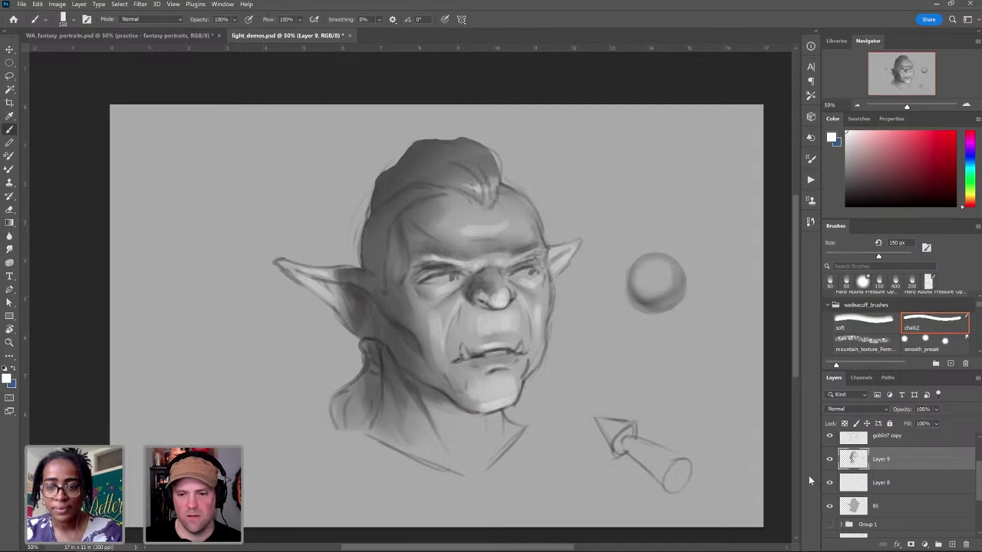
pyautogui.moveTo(635, 280); pyautogui.dragTo(659, 264)
pyautogui.hotkey('ctrl', 'z')
# Step: Paint a small white highlight on the sphere's upper left with the soft brush, reduced to 60 px
pyautogui.click(860, 324)
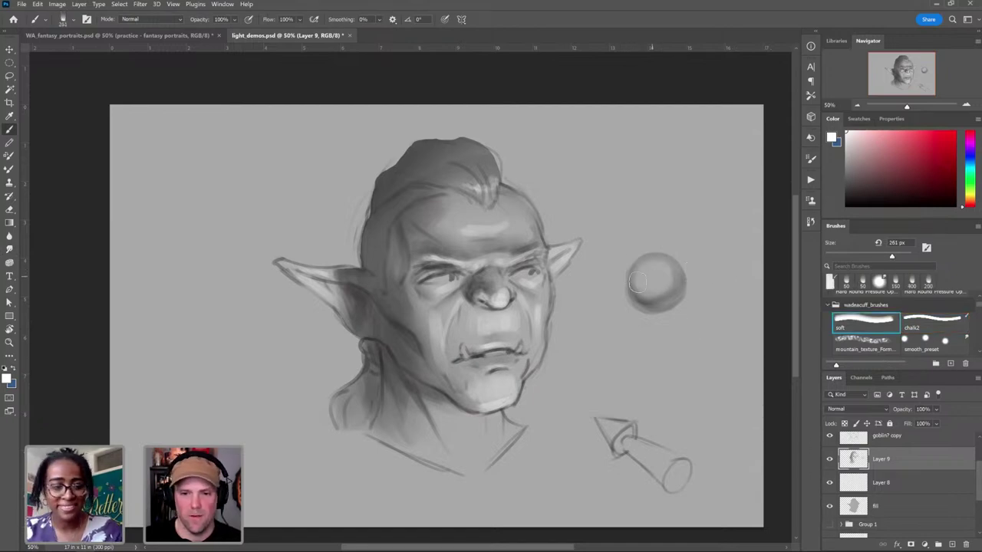
pyautogui.press('[')
pyautogui.press('[')
pyautogui.press('[')
pyautogui.press('[')
pyautogui.press('[')
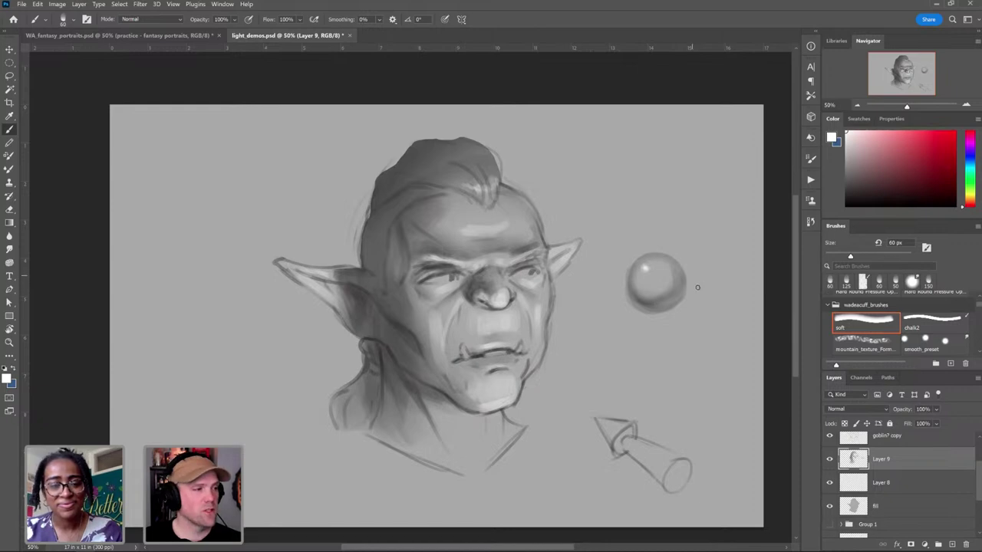
# Step: Enlarge the soft brush to 300 px and broaden the sphere's small highlight into a diffuse light patch
pyautogui.scroll(5, 684, 262)
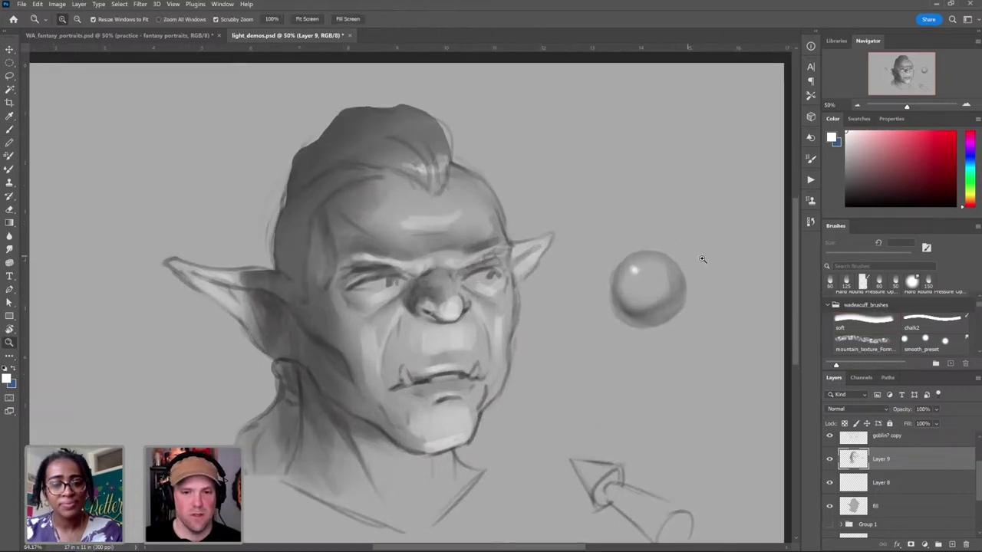
pyautogui.press(']')
pyautogui.press(']')
pyautogui.press(']')
pyautogui.press(']')
pyautogui.press(']')
pyautogui.press(']')
pyautogui.press(']')
pyautogui.press(']')
pyautogui.press(']')
pyautogui.press(']')
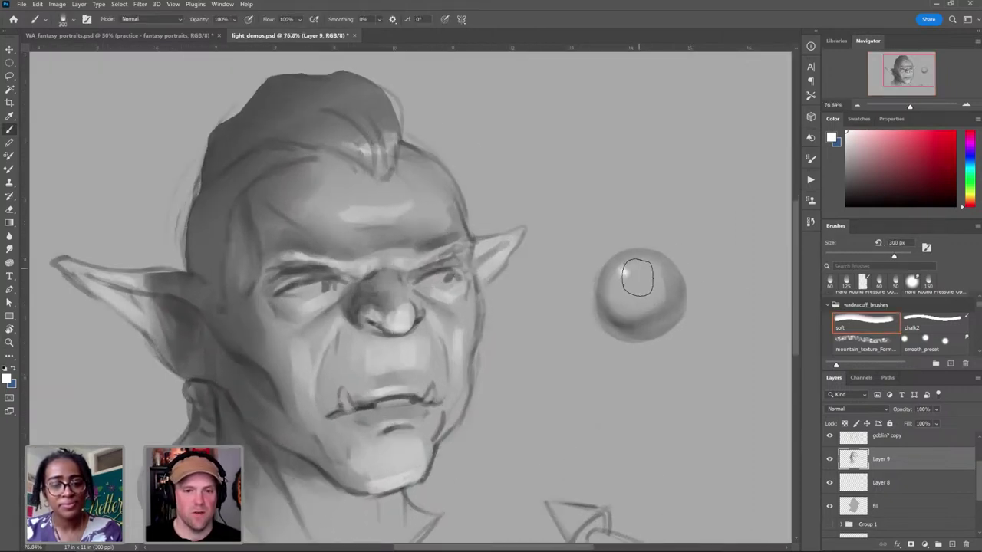
pyautogui.moveTo(644, 291); pyautogui.dragTo(622, 286)
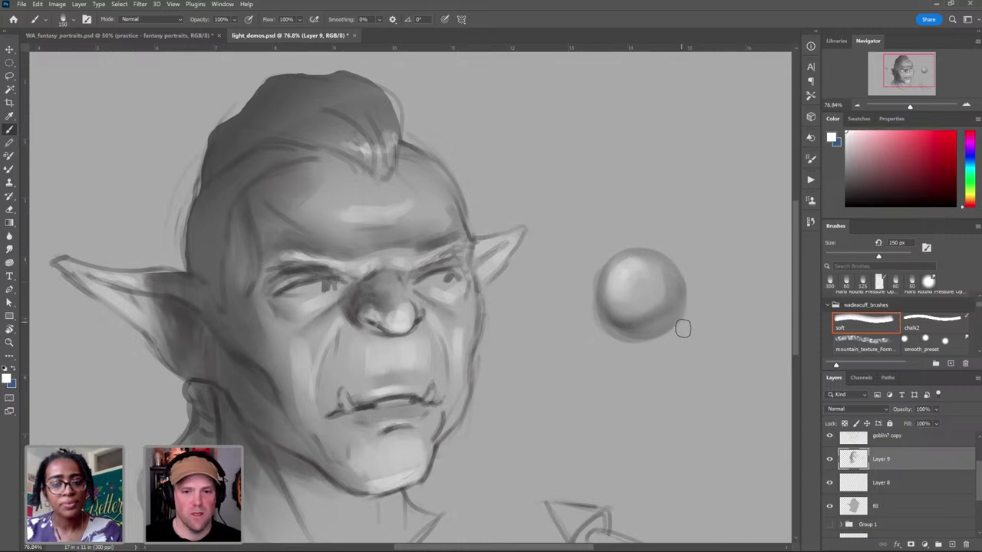
# Step: Deepen the sphere's lower shading with the chalk2 brush at 150 px, using dark grey sampled from its shadow edge
pyautogui.press(']')
pyautogui.press(']')
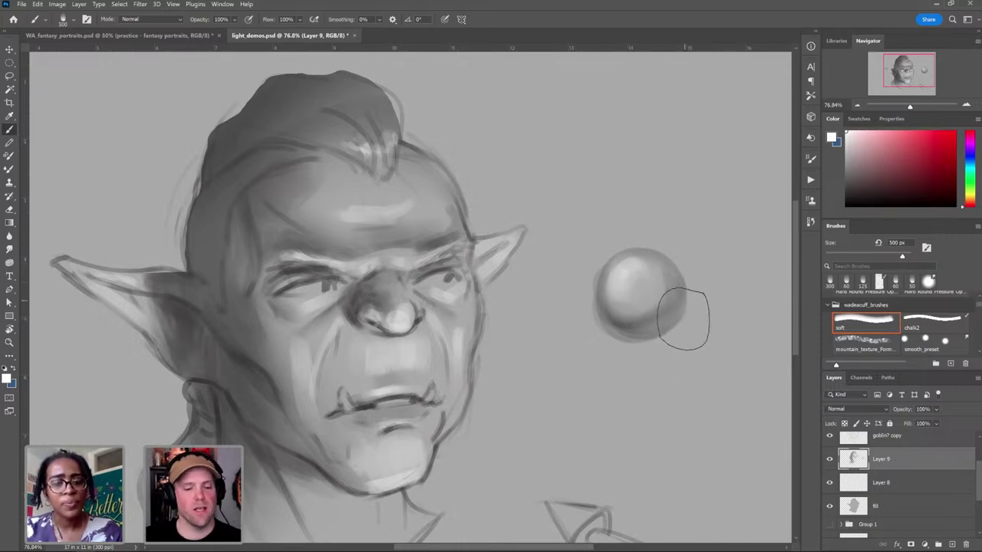
pyautogui.click(942, 319)
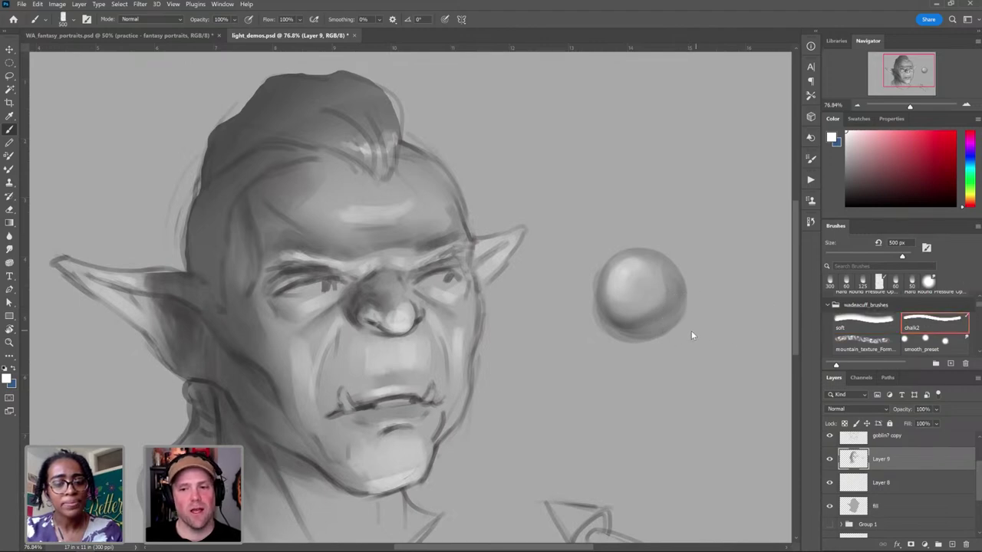
pyautogui.press('[')
pyautogui.press('[')
pyautogui.press('[')
pyautogui.press('[')
pyautogui.press('[')
pyautogui.press('[')
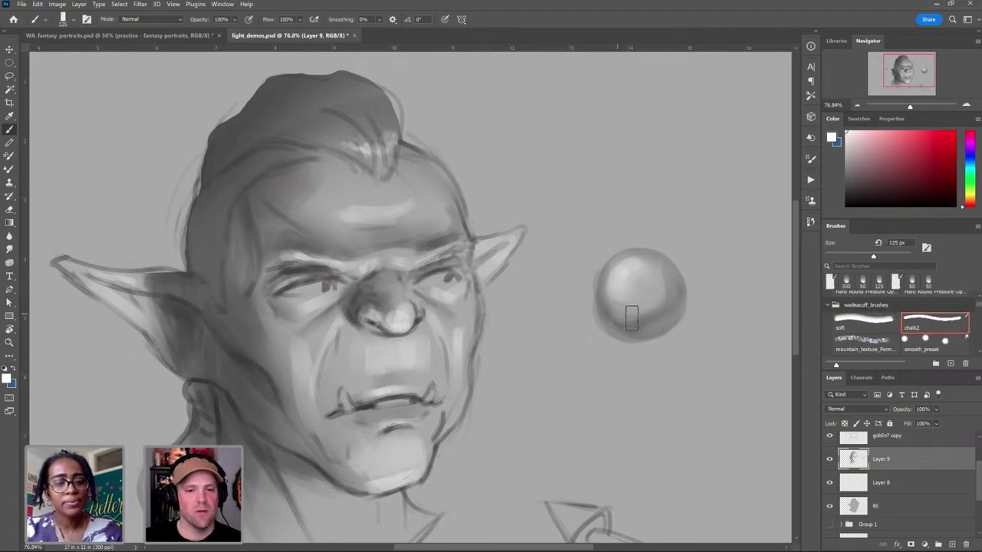
pyautogui.keyDown('alt'); pyautogui.click(625, 331); pyautogui.keyUp('alt')
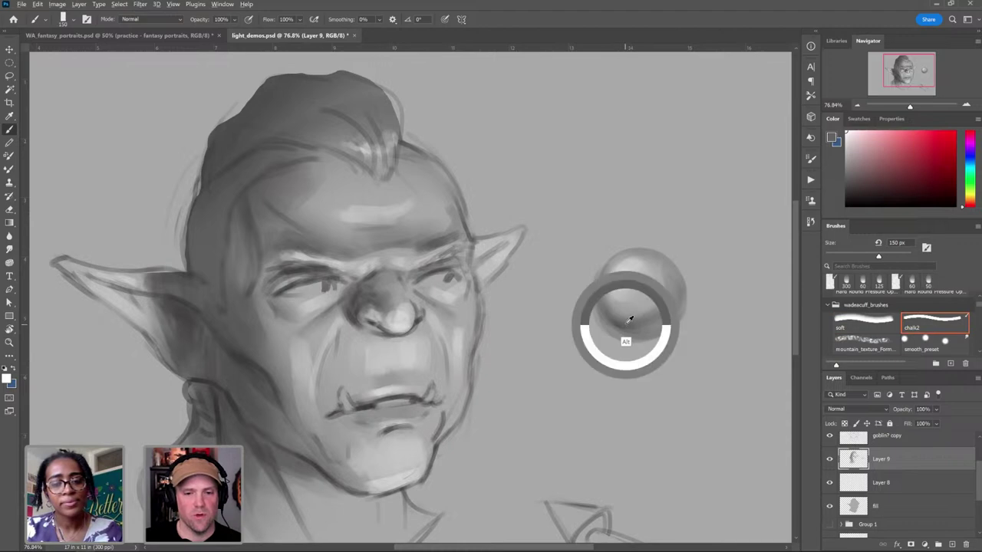
pyautogui.moveTo(620, 321); pyautogui.dragTo(662, 296)
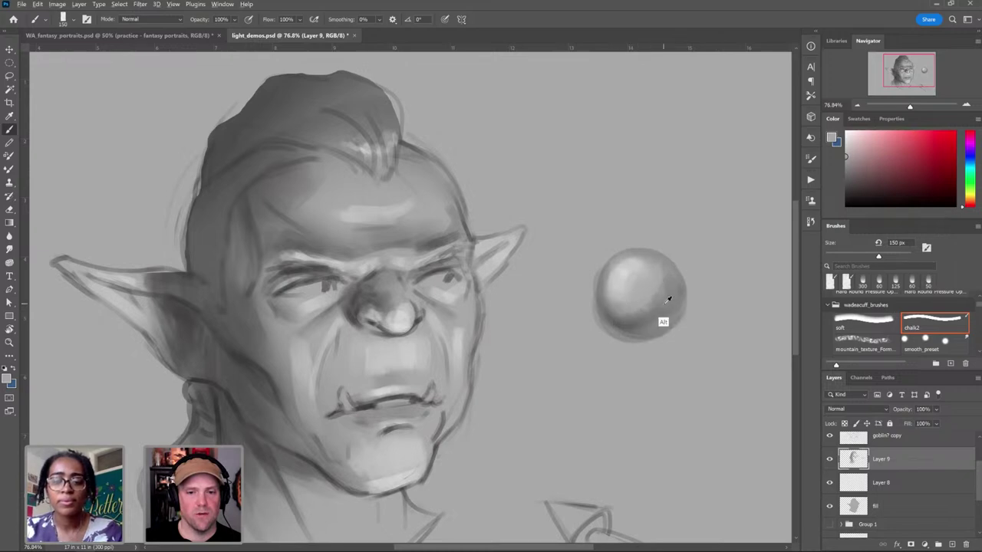
# Step: Blend the sphere's light-to-dark transitions with the chalk2 brush at 150 px, using greys sampled from its surface
pyautogui.keyDown('alt'); pyautogui.click(663, 285); pyautogui.keyUp('alt')
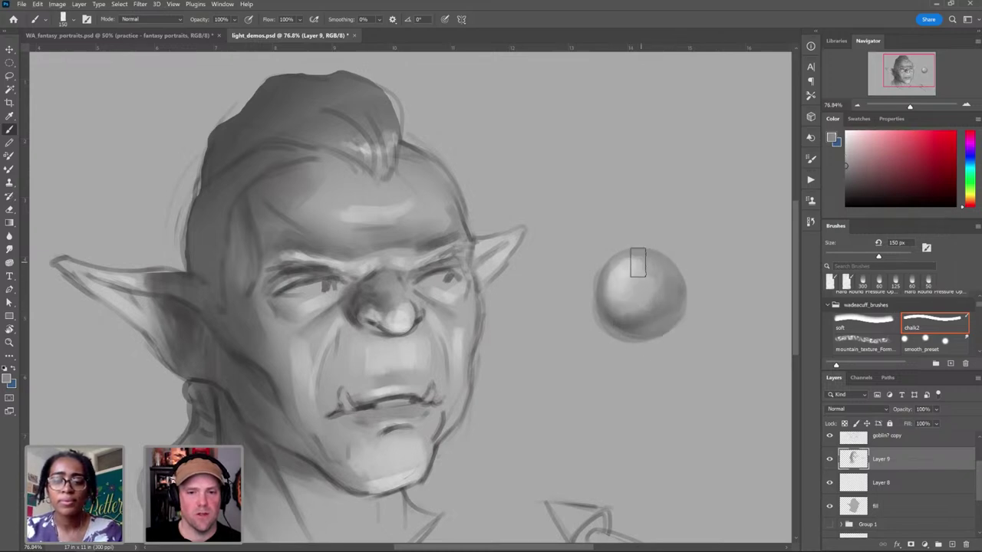
pyautogui.keyDown('alt'); pyautogui.click(623, 299); pyautogui.keyUp('alt')
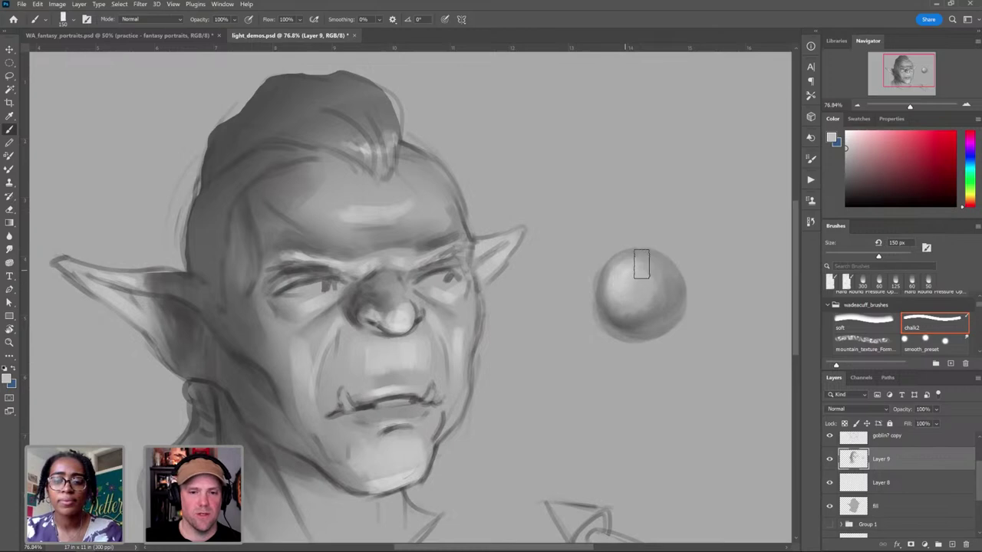
pyautogui.moveTo(617, 283)
pyautogui.mouseDown()
pyautogui.moveTo(651, 276)
pyautogui.moveTo(636, 312)
pyautogui.moveTo(647, 306)
pyautogui.moveTo(624, 314)
pyautogui.moveTo(637, 329)
pyautogui.moveTo(664, 320)
pyautogui.moveTo(622, 327)
pyautogui.moveTo(618, 316)
pyautogui.moveTo(674, 287)
pyautogui.mouseUp()
pyautogui.keyDown('alt'); pyautogui.click(645, 322); pyautogui.keyUp('alt')
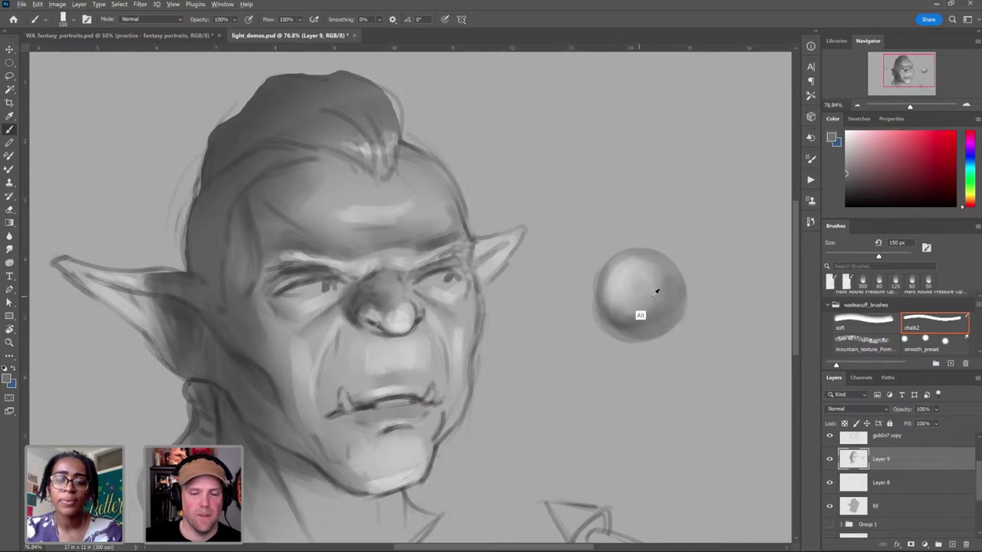
# Step: Dab tiny pore-like specks on the sphere with the chalk2 brush at 15 px, alternating sampled dark and light greys
pyautogui.press('[')
pyautogui.press('[')
pyautogui.press('[')
pyautogui.press('[')
pyautogui.press('[')
pyautogui.press('[')
pyautogui.press('[')
pyautogui.press('[')
pyautogui.press('[')
pyautogui.press('[')
pyautogui.press('[')
pyautogui.press(']')
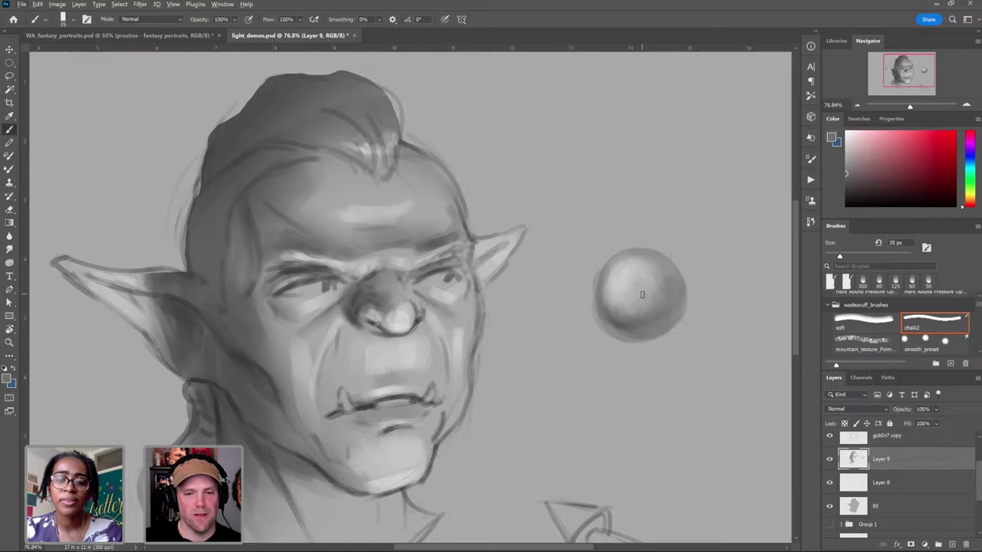
pyautogui.press('[')
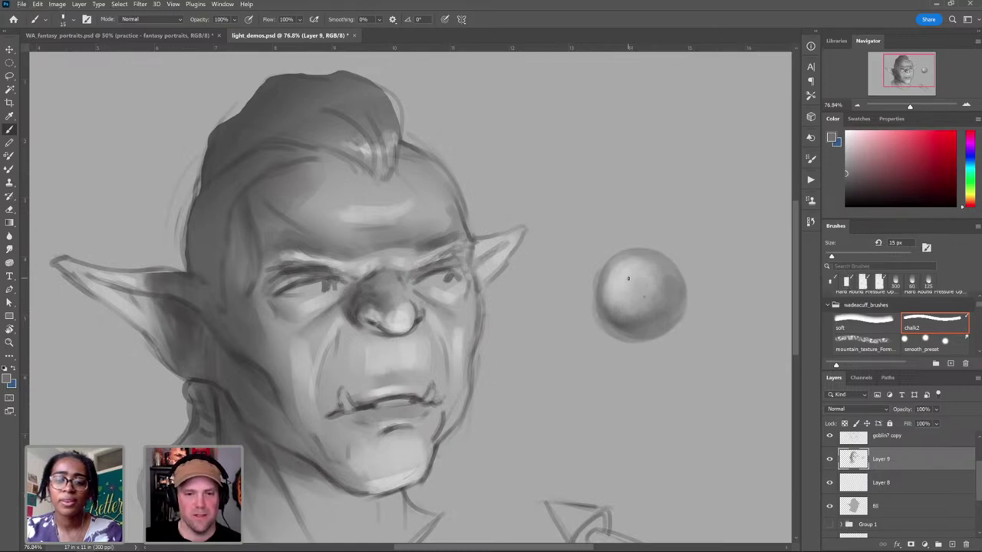
pyautogui.keyDown('alt'); pyautogui.click(649, 284); pyautogui.keyUp('alt')
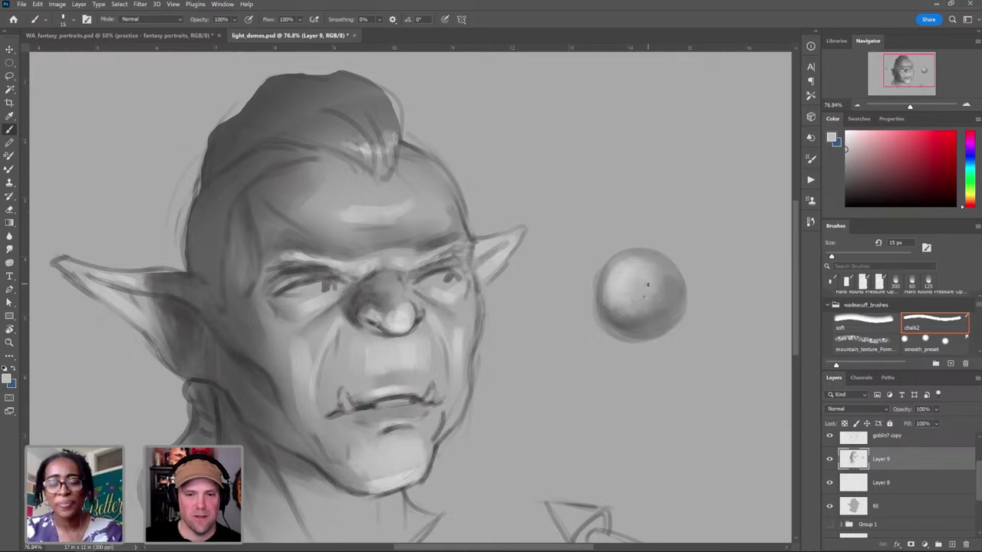
pyautogui.keyDown('alt'); pyautogui.click(666, 283); pyautogui.keyUp('alt')
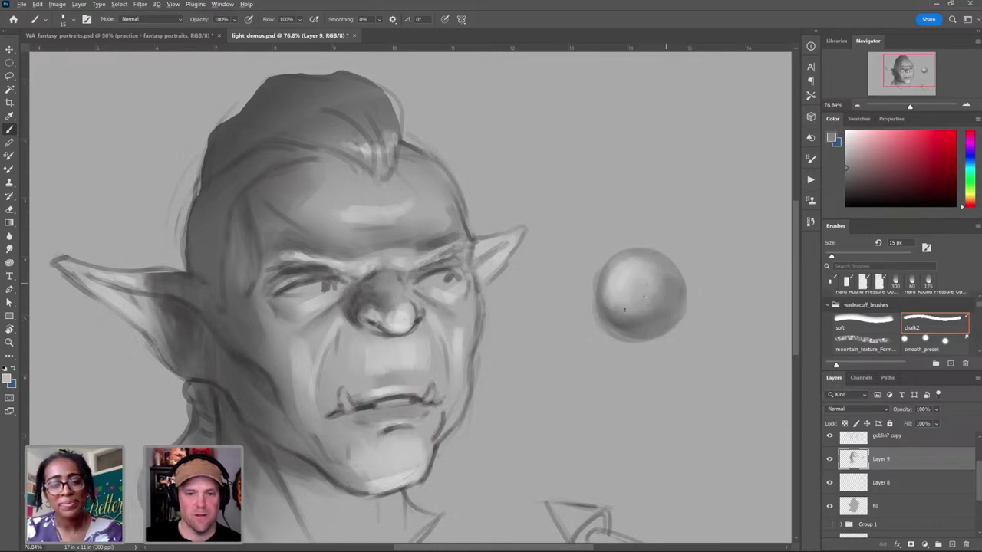
pyautogui.keyDown('alt'); pyautogui.click(634, 274); pyautogui.keyUp('alt')
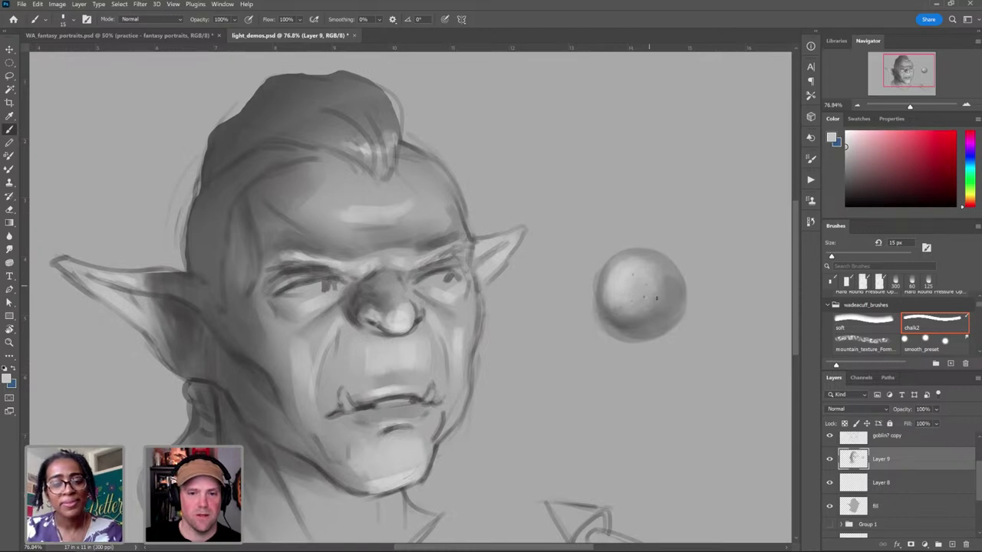
pyautogui.press('z')
pyautogui.keyDown('alt'); pyautogui.click(696, 333); pyautogui.keyUp('alt')
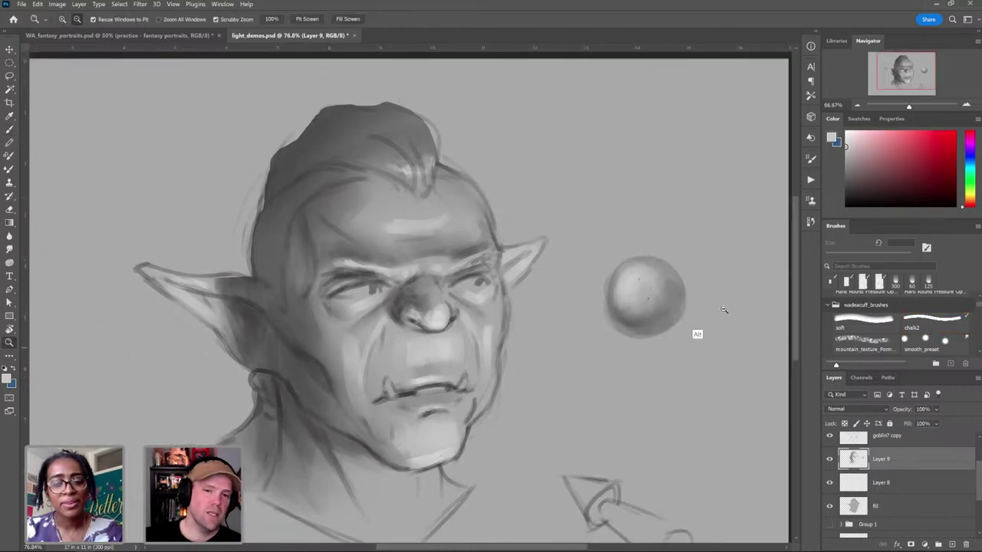
pyautogui.keyDown('alt'); pyautogui.click(696, 333); pyautogui.keyUp('alt')
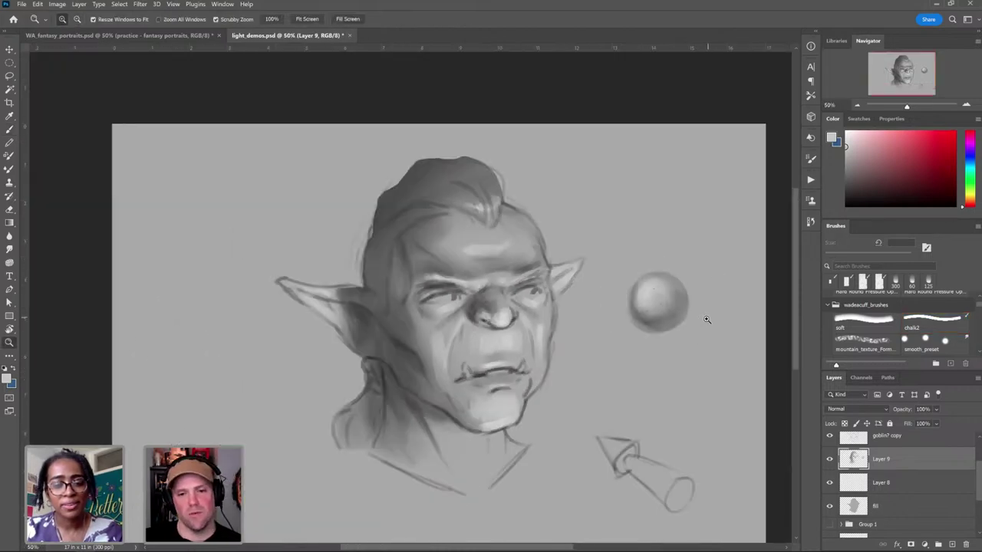
pyautogui.click(867, 323)
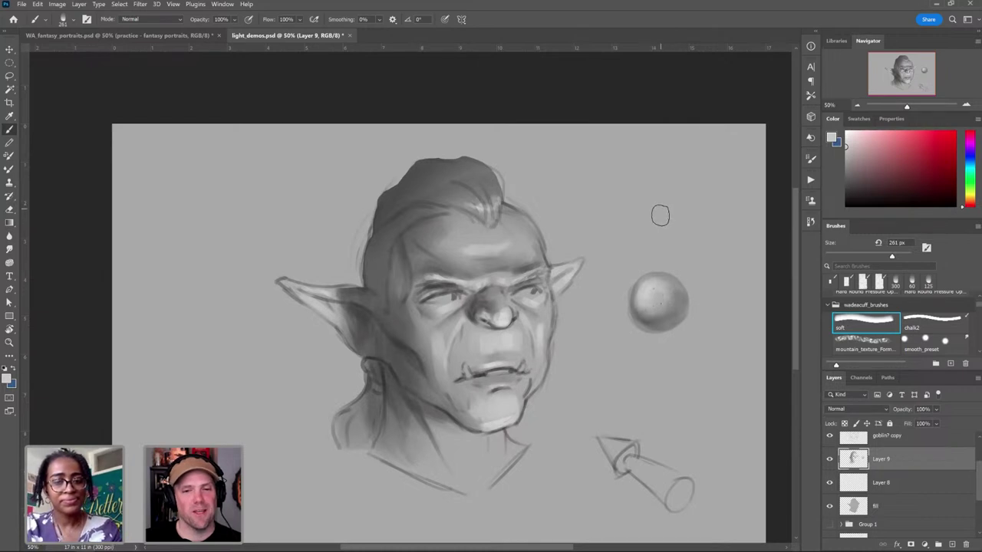
pyautogui.press('[')
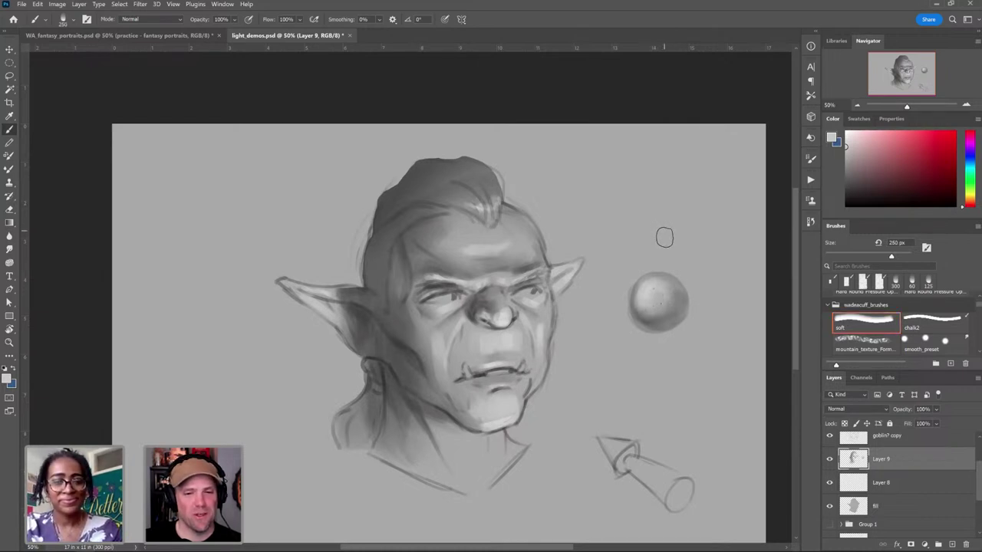
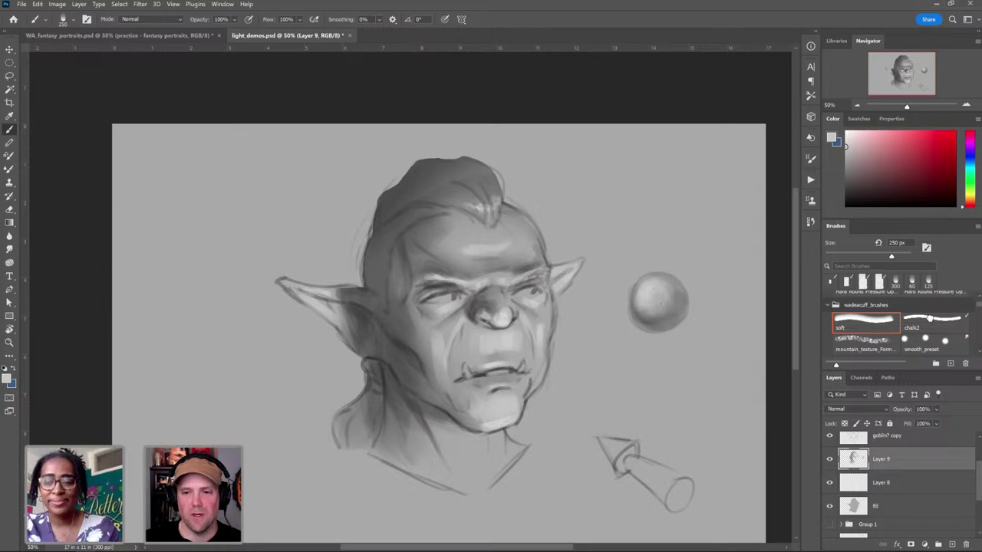
# Step: Paint near-white highlights on the goblin's ears with the chalk2 brush at 25 px
pyautogui.click(933, 320)
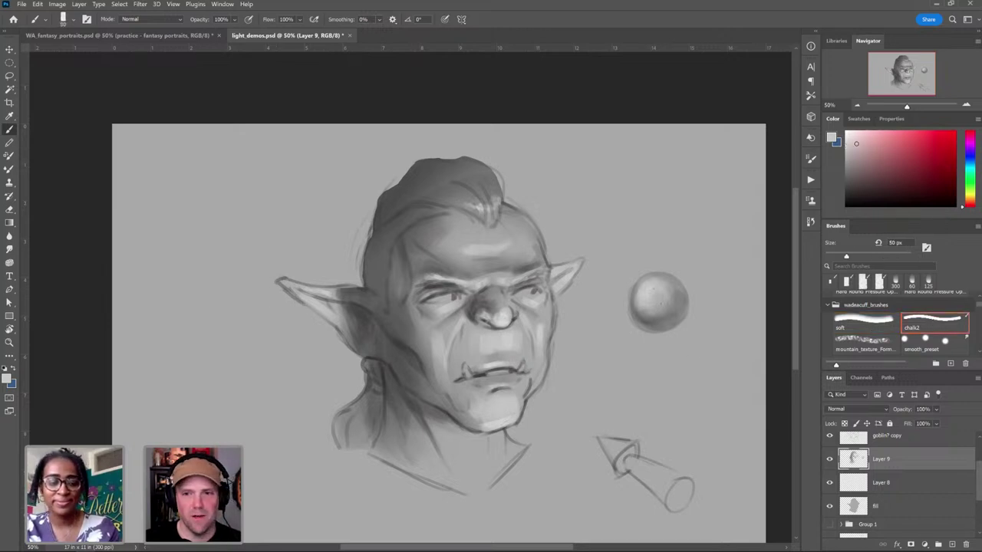
pyautogui.click(856, 143)
pyautogui.press('[')
pyautogui.press('[')
pyautogui.press('[')
pyautogui.press('[')
pyautogui.press('[')
pyautogui.press('[')
pyautogui.press(']')
pyautogui.press(']')
pyautogui.press(']')
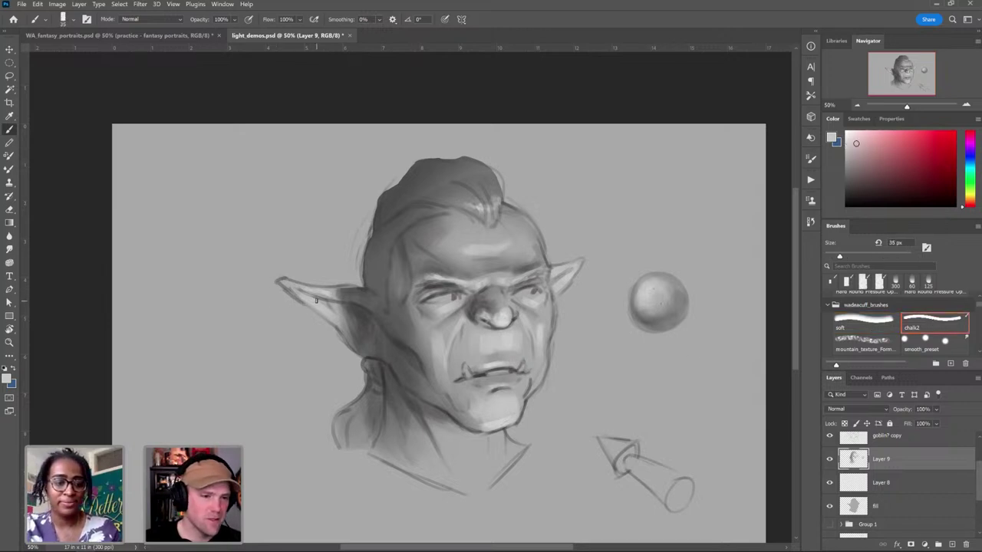
pyautogui.press('[')
pyautogui.press('[')
pyautogui.press('[')
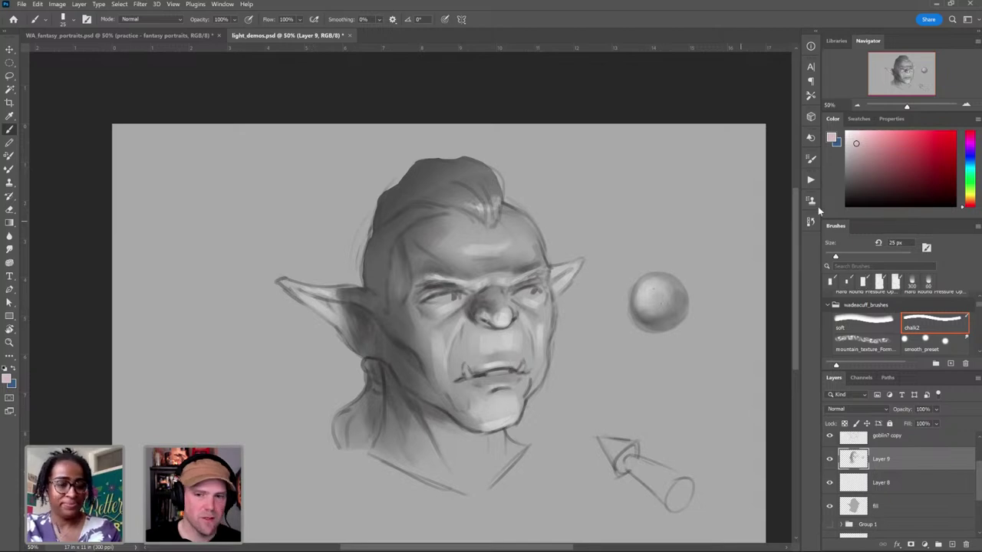
pyautogui.moveTo(857, 144); pyautogui.dragTo(846, 133)
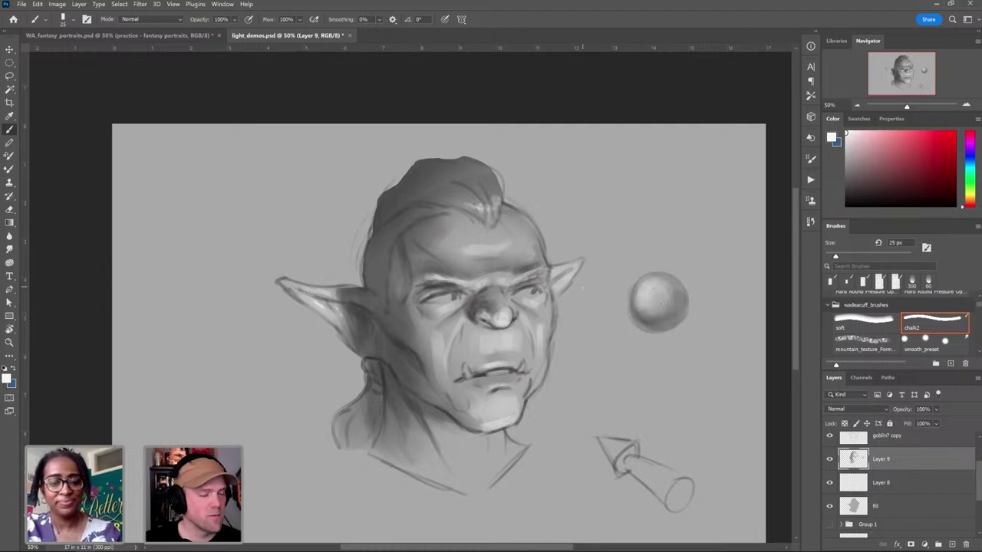
# Step: Add small near-white highlights to the goblin's face with the chalk2 brush at 45 px and 20 px
pyautogui.press(']')
pyautogui.press(']')
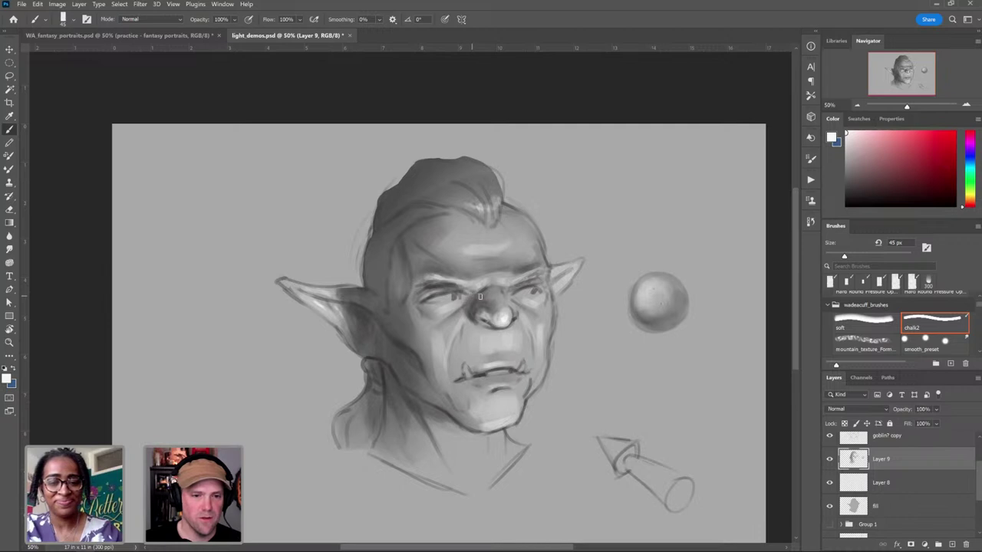
pyautogui.press('[')
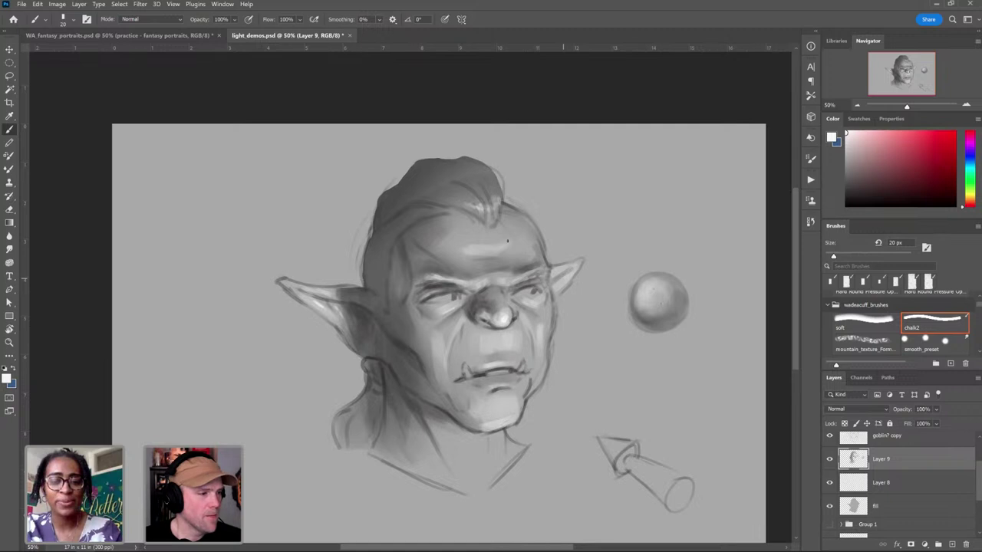
pyautogui.press('z')
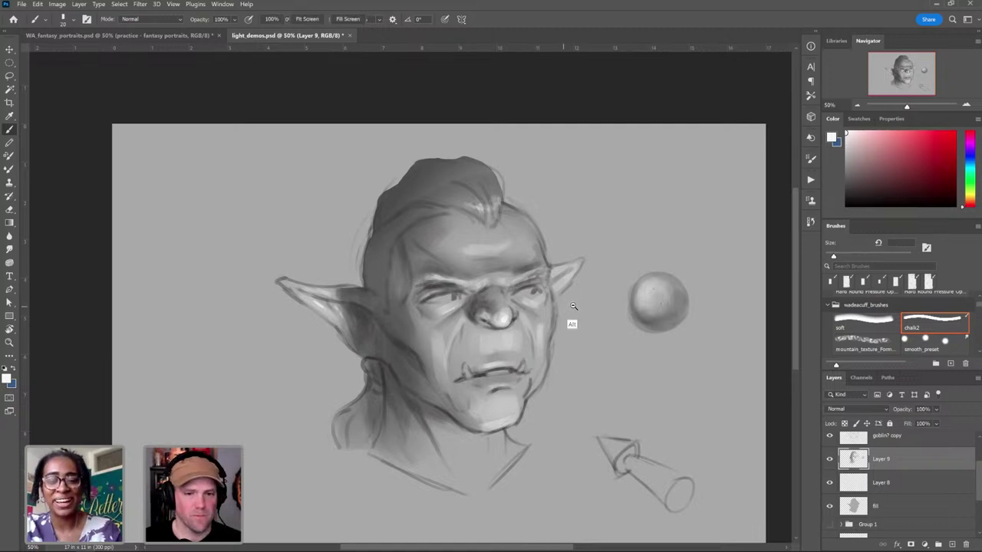
pyautogui.keyDown('alt'); pyautogui.click(570, 308); pyautogui.keyUp('alt')
pyautogui.click(559, 313)
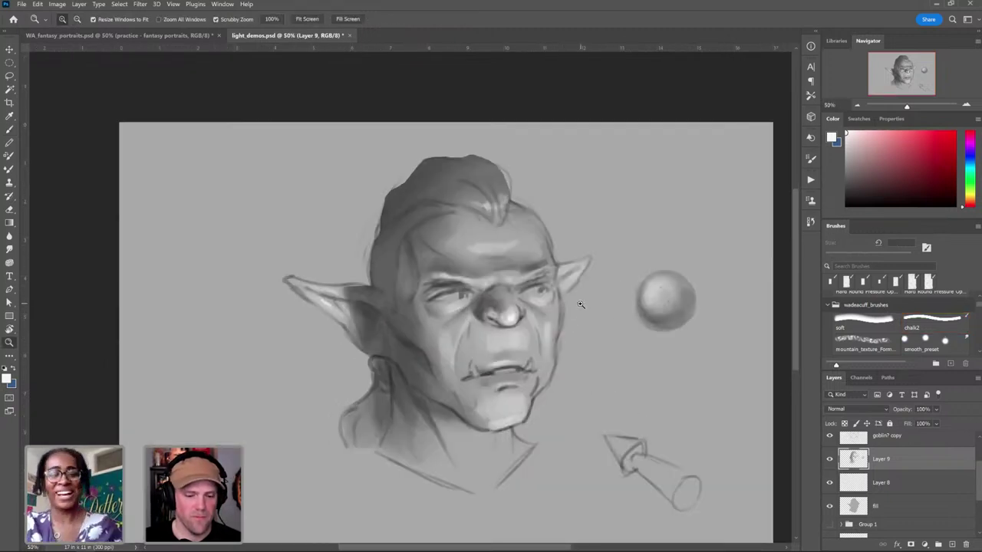
pyautogui.press('b')
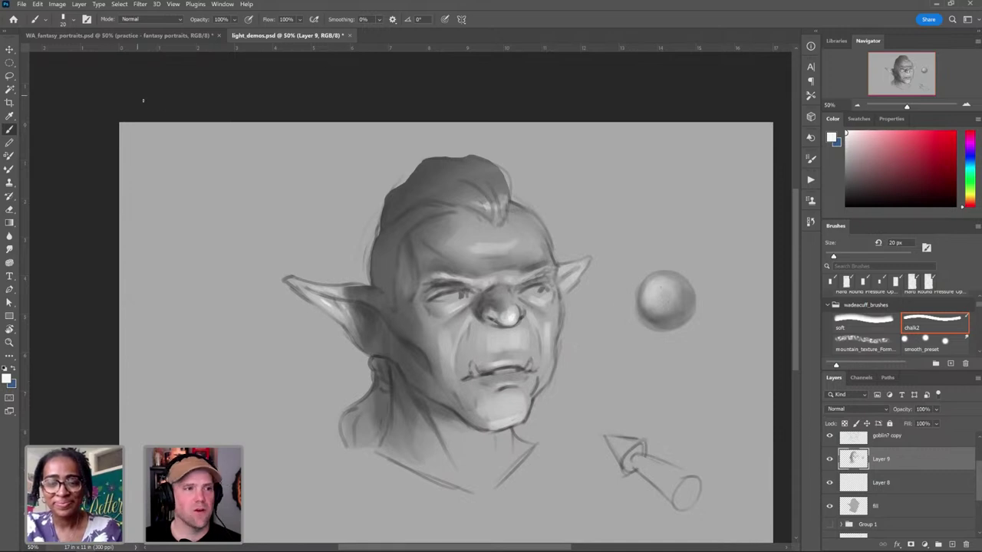
# Step: Switch to WA_fantasy_portraits.psd, hide the "ooh, what's over here?" sketch, and briefly preview the "this again?" and "how dare" sketches
pyautogui.click(86, 35)
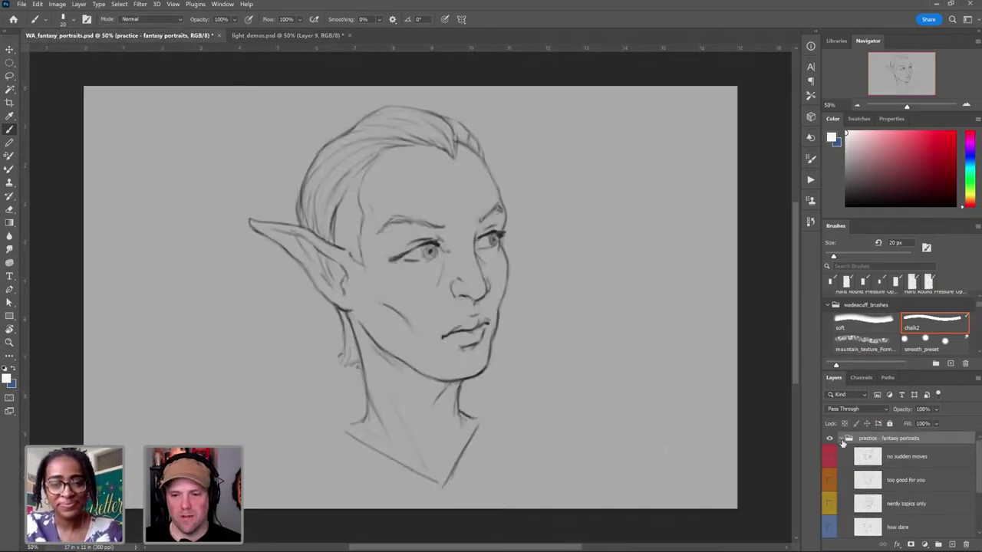
pyautogui.moveTo(978, 455); pyautogui.dragTo(979, 493)
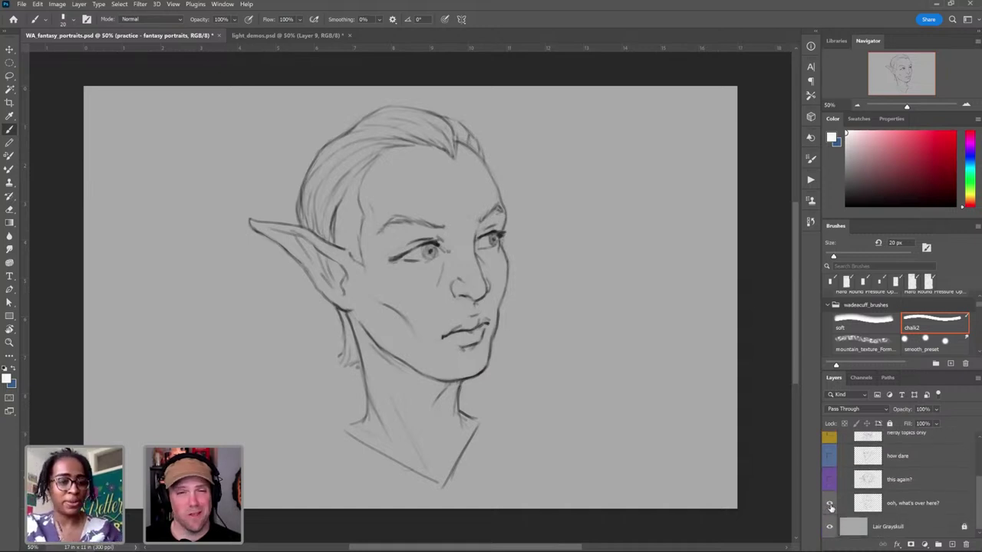
pyautogui.click(829, 504)
pyautogui.click(829, 481)
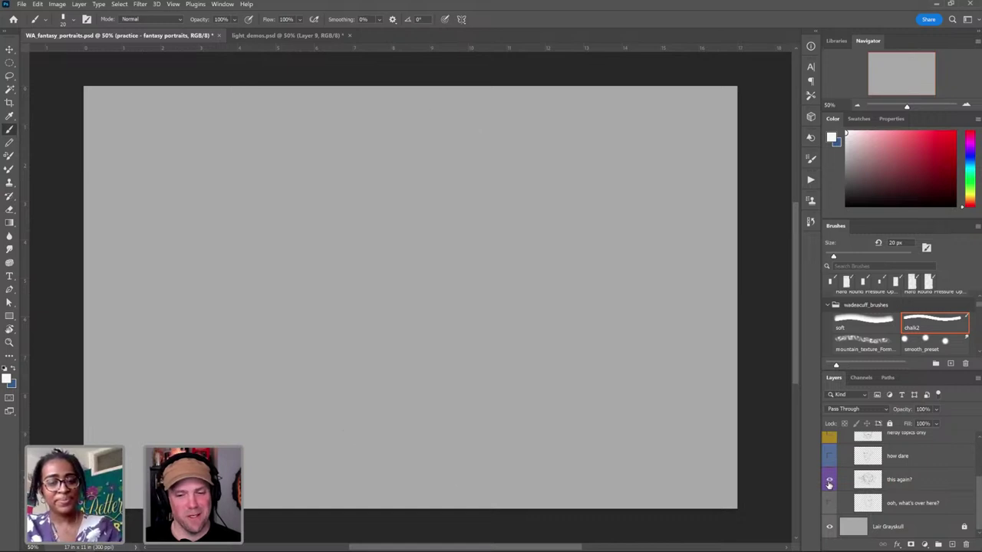
pyautogui.click(829, 481)
pyautogui.click(829, 481)
pyautogui.click(829, 457)
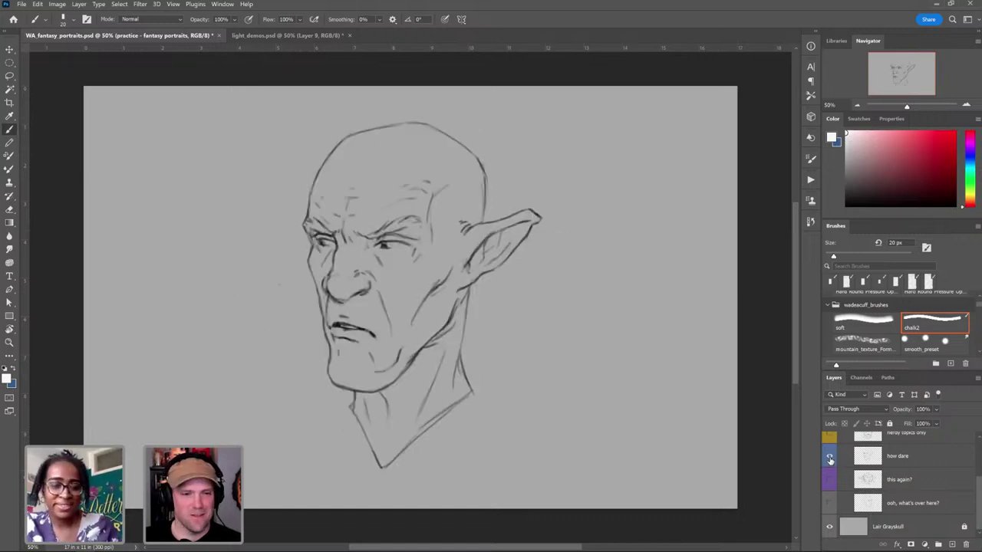
pyautogui.click(829, 458)
pyautogui.scroll(1, 976, 445)
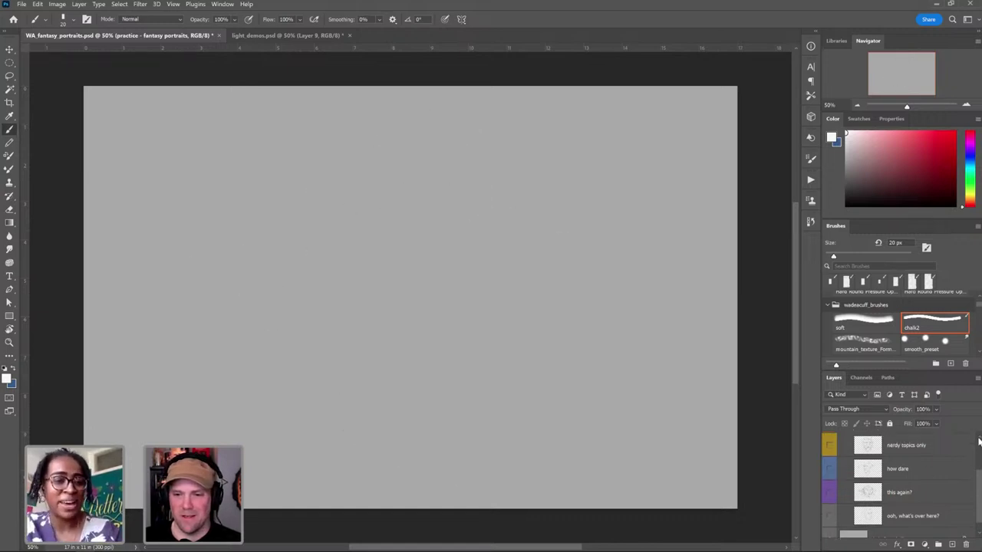
# Step: Show the "nerdy topics only" sketch and add a new empty layer directly beneath it
pyautogui.click(828, 458)
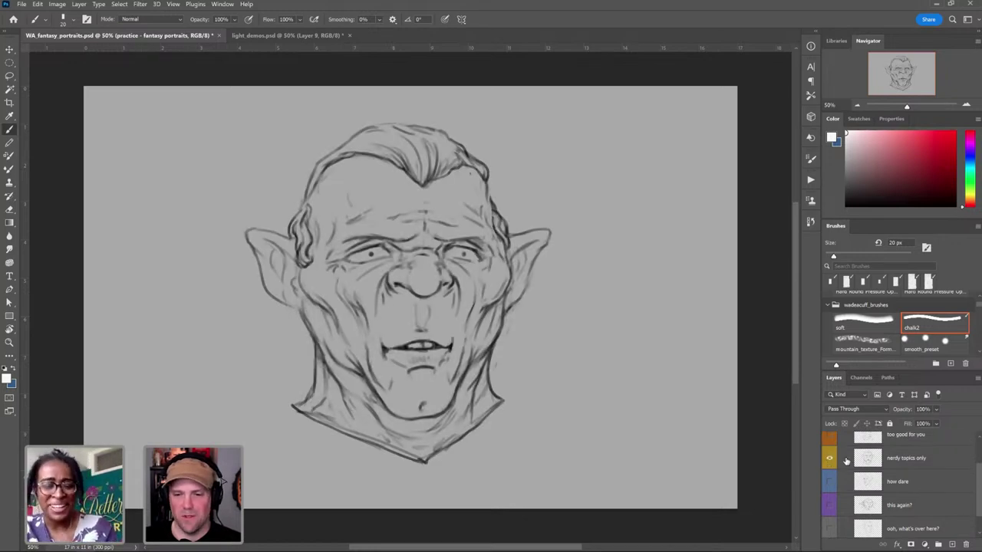
pyautogui.moveTo(562, 310); pyautogui.dragTo(599, 320)
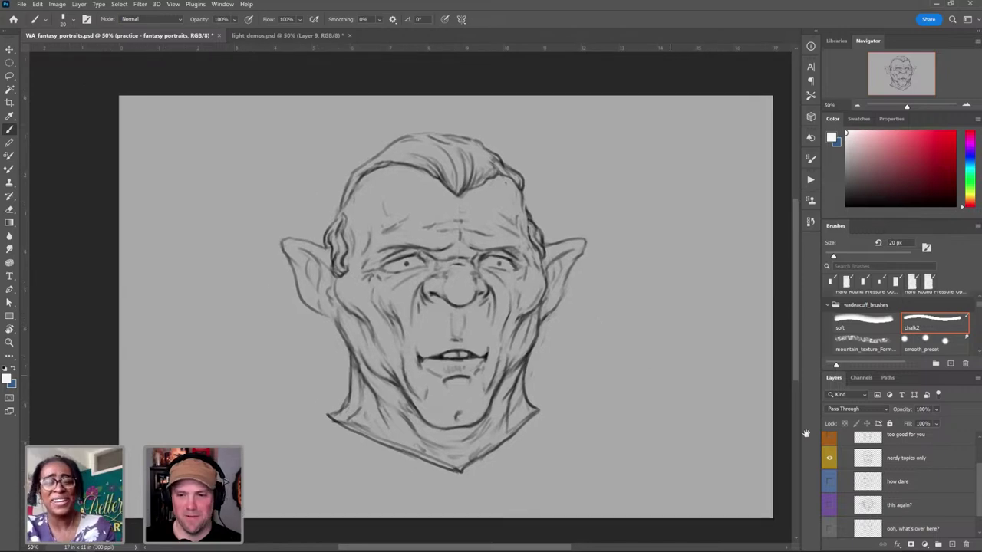
pyautogui.click(924, 458)
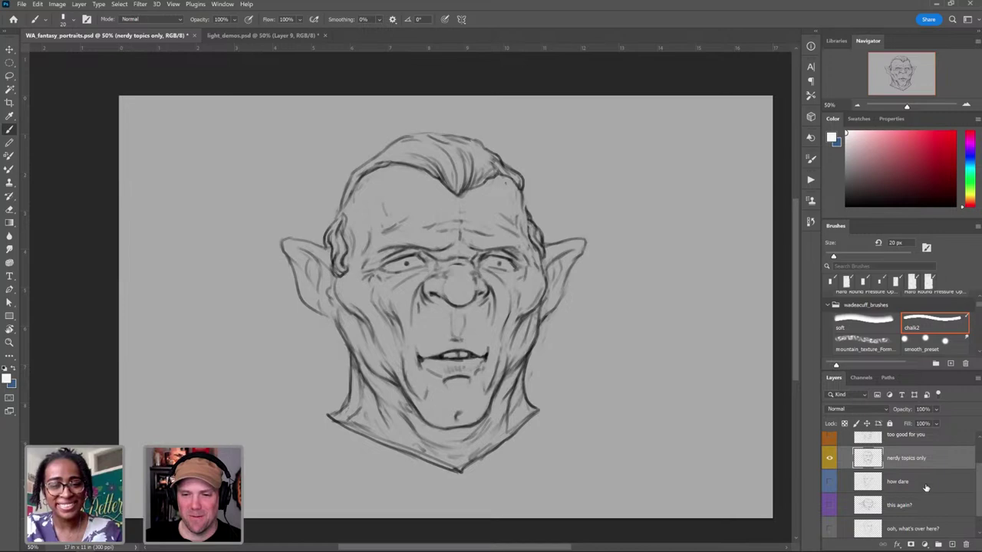
pyautogui.click(951, 543)
pyautogui.moveTo(905, 462); pyautogui.dragTo(909, 495)
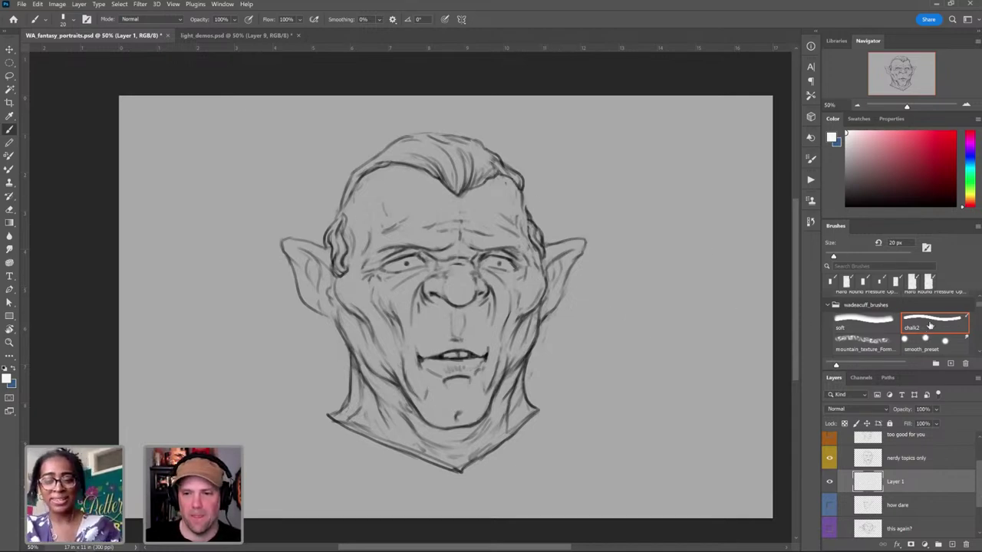
# Step: Sketch a dark grey cone-shaped arrowhead above and to the right of the head, pointing toward it, with the chalk2 brush at 30 px
pyautogui.moveTo(882, 180); pyautogui.dragTo(845, 186)
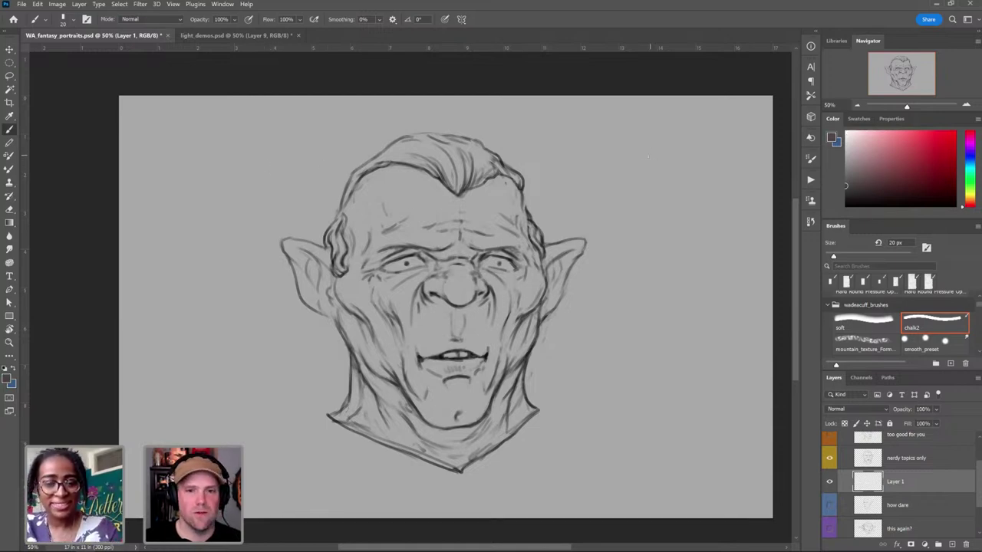
pyautogui.press(']')
pyautogui.press(']')
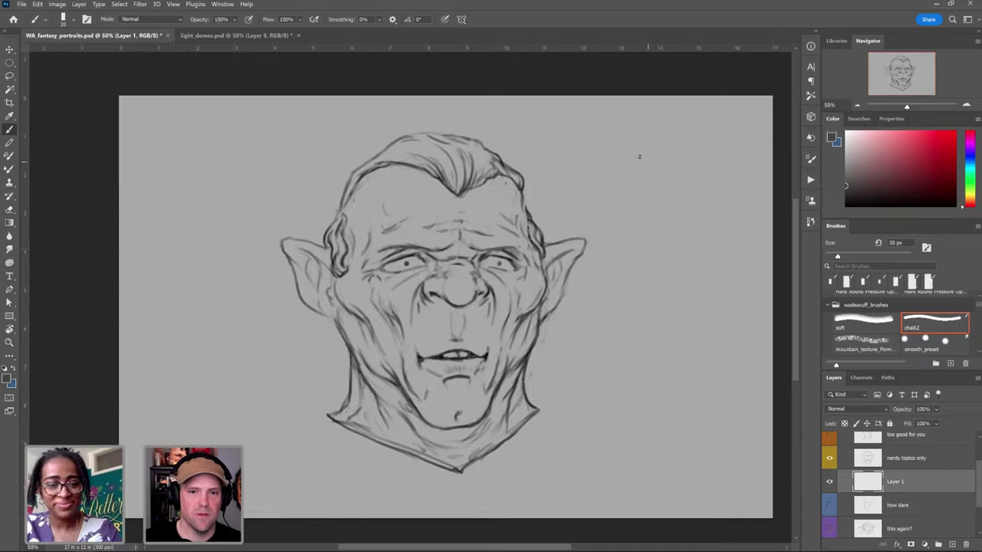
pyautogui.moveTo(635, 150)
pyautogui.mouseDown()
pyautogui.moveTo(628, 192)
pyautogui.moveTo(642, 178)
pyautogui.moveTo(642, 153)
pyautogui.moveTo(667, 168)
pyautogui.moveTo(641, 150)
pyautogui.moveTo(657, 172)
pyautogui.mouseUp()
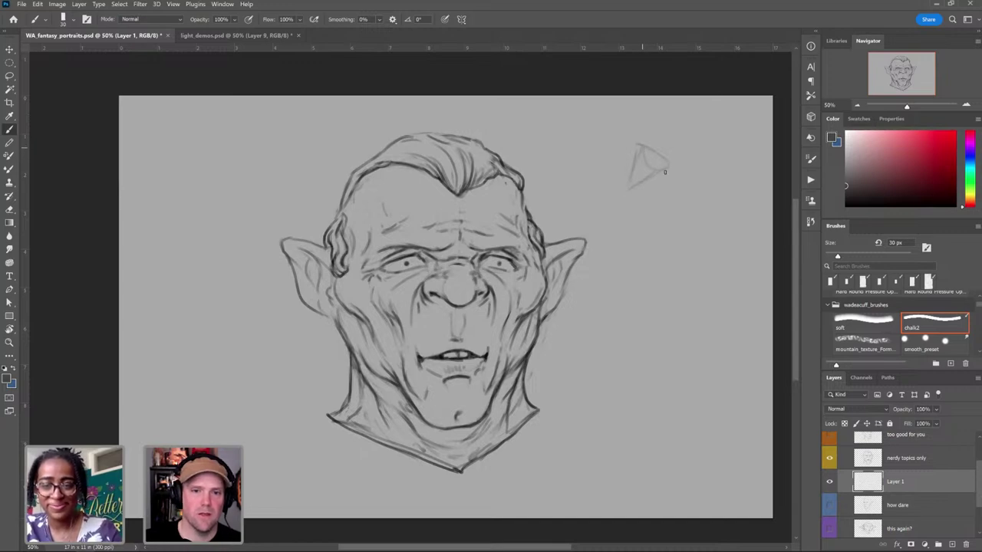
pyautogui.moveTo(638, 150)
pyautogui.mouseDown()
pyautogui.moveTo(665, 124)
pyautogui.moveTo(670, 135)
pyautogui.moveTo(650, 144)
pyautogui.mouseUp()
pyautogui.hotkey('ctrl', 'z')
pyautogui.hotkey('ctrl', 'z')
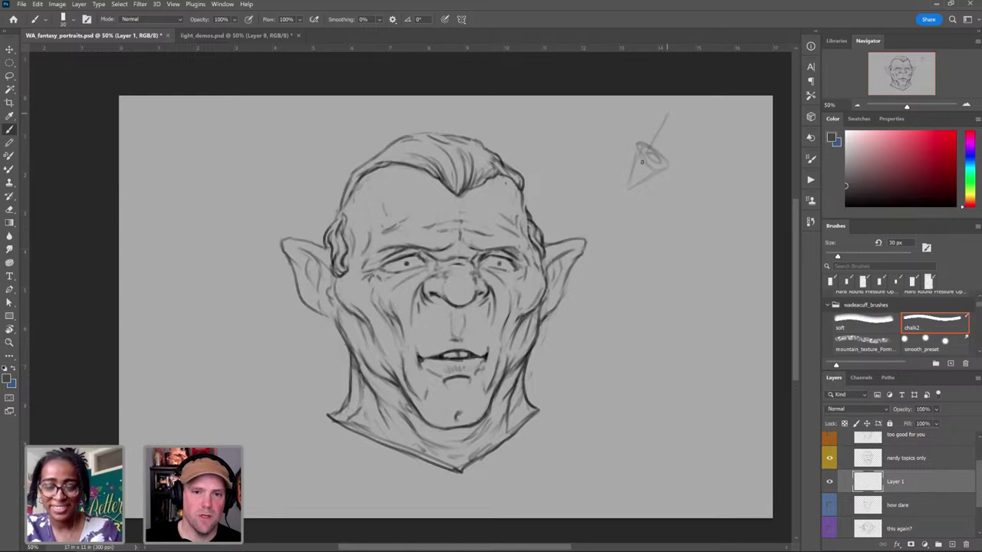
pyautogui.hotkey('ctrl', 'z')
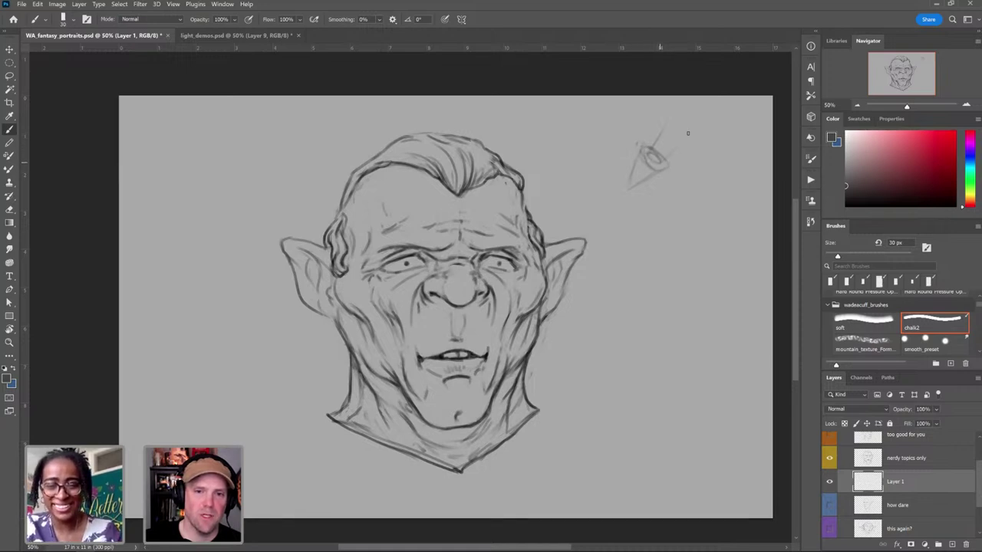
# Step: Add a cylindrical shaft with a rounded end to the light-direction arrow and strengthen the arrowhead's outline
pyautogui.moveTo(689, 133); pyautogui.dragTo(667, 140)
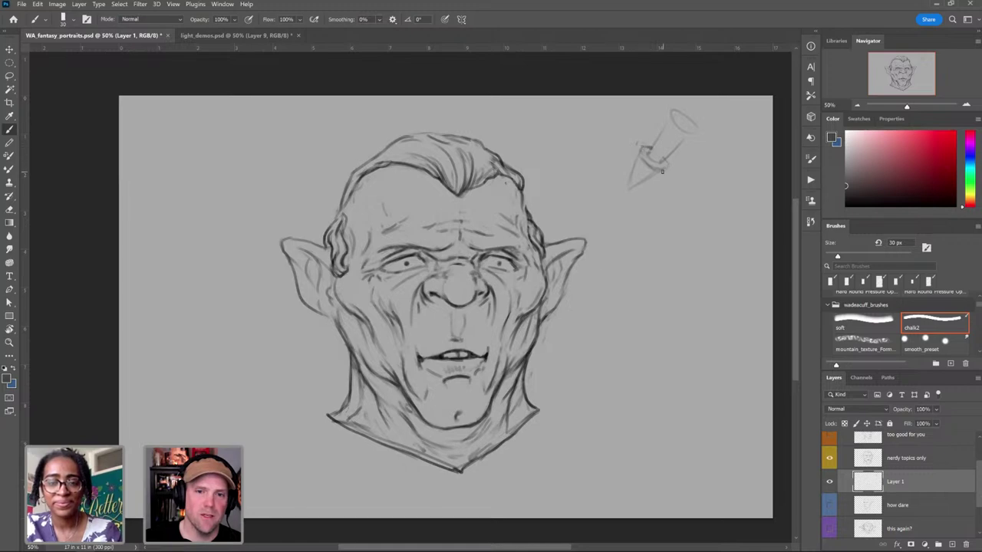
pyautogui.moveTo(637, 157); pyautogui.dragTo(629, 181)
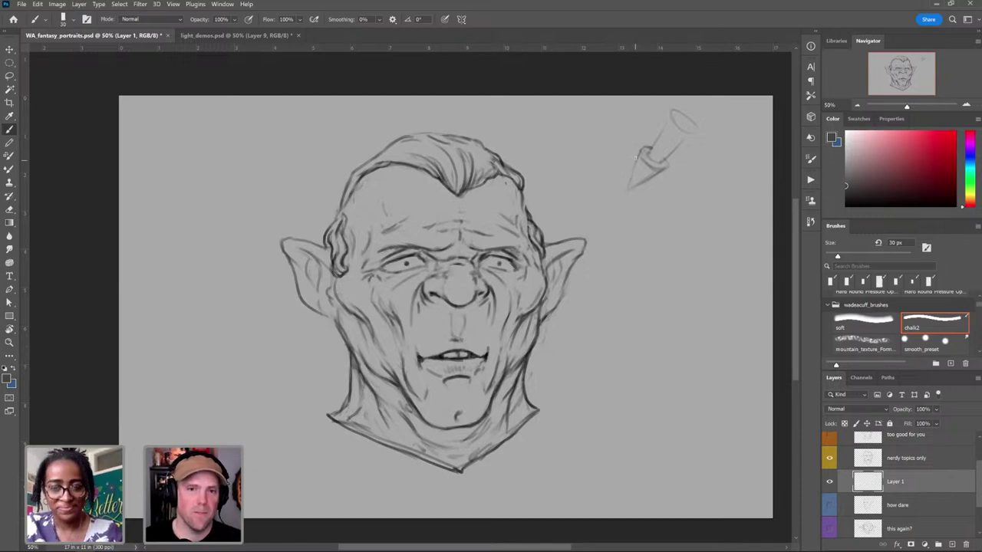
pyautogui.moveTo(635, 157); pyautogui.dragTo(624, 192)
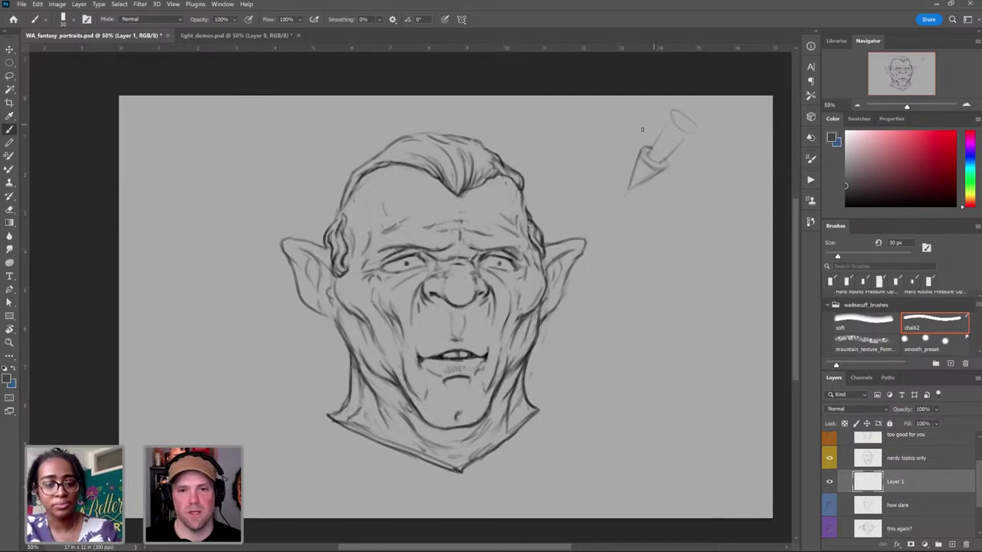
# Step: Rename the light-direction arrow's layer as keylight
pyautogui.doubleClick(894, 483)
pyautogui.write('keylight')
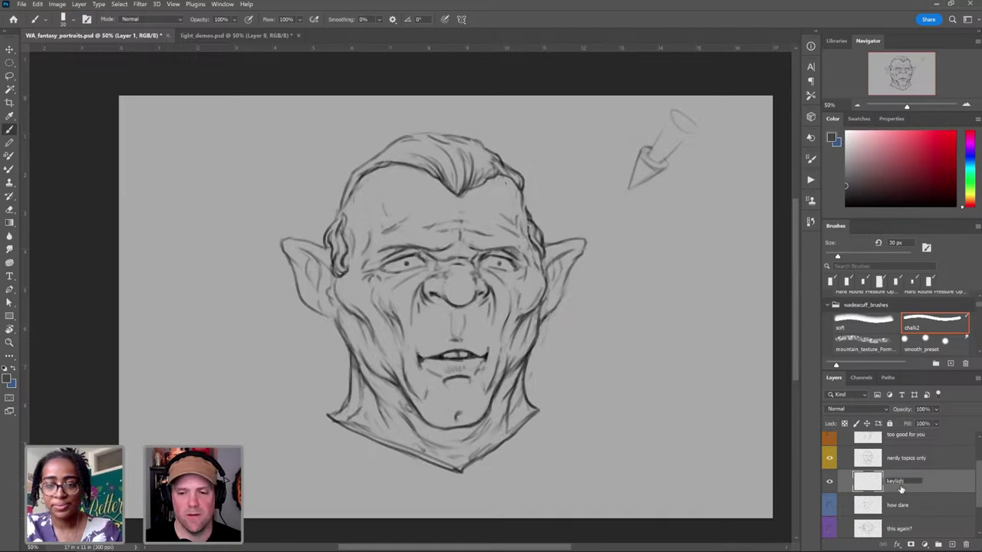
pyautogui.press('Return')
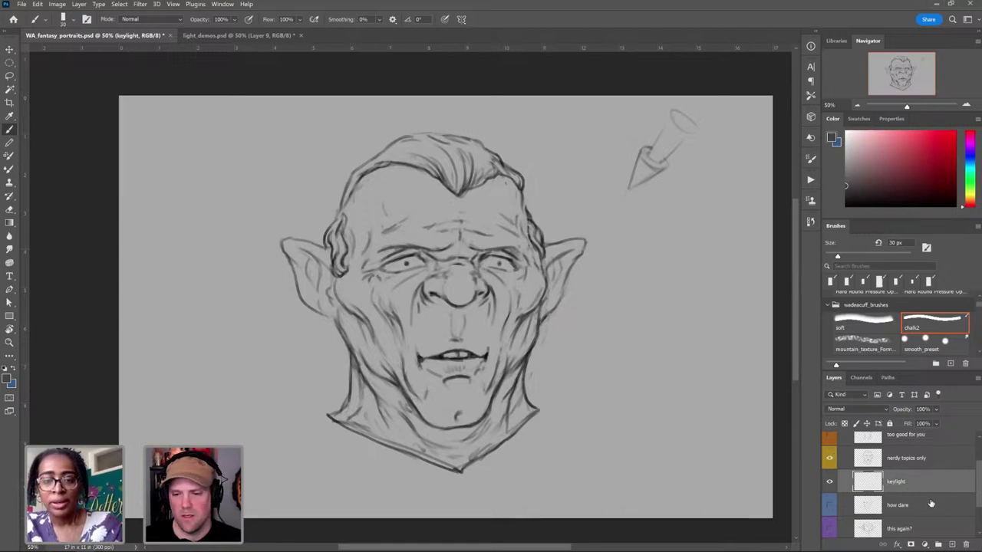
# Step: On a new layer above keylight, build a freehand lasso selection around the whole head, including both ears, neck and collar edge
pyautogui.click(951, 545)
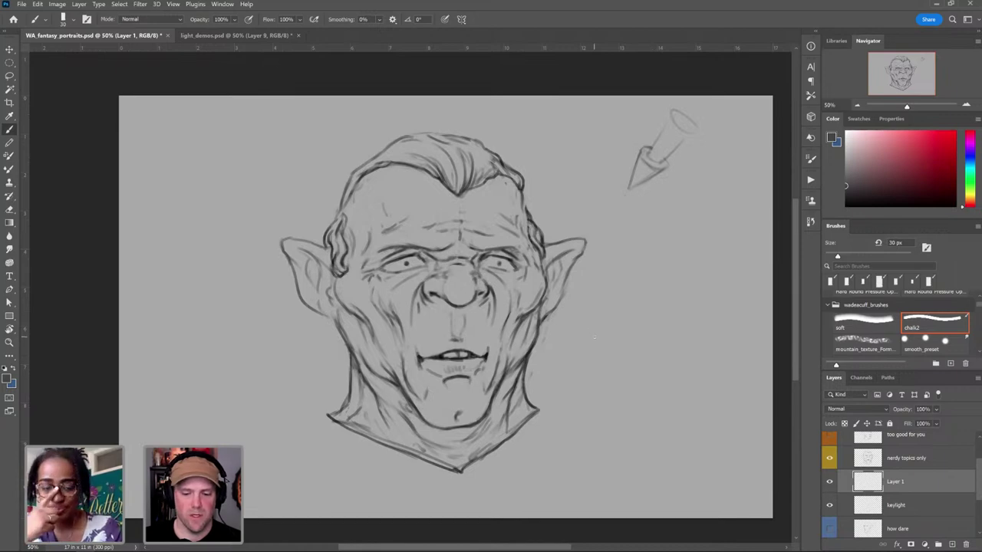
pyautogui.press('l')
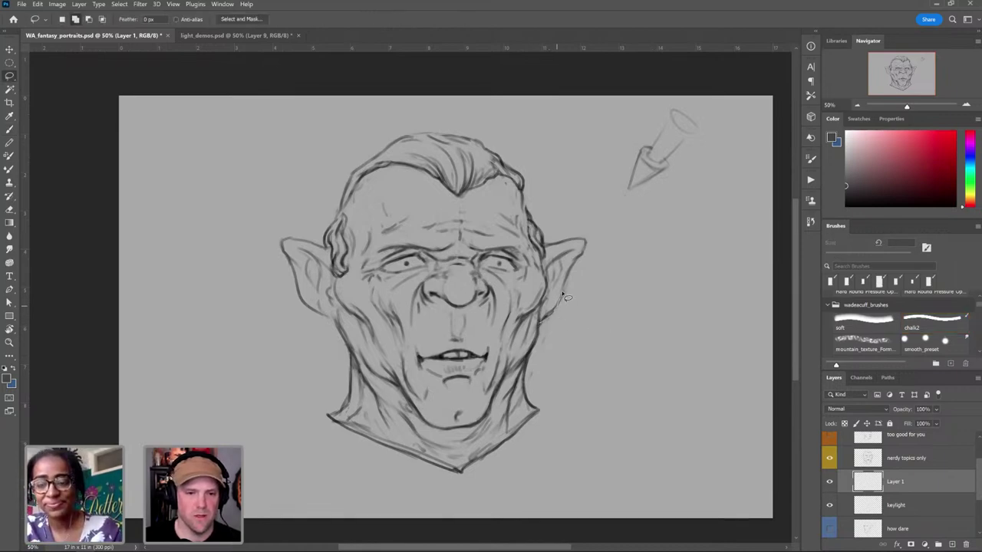
pyautogui.moveTo(562, 294)
pyautogui.mouseDown()
pyautogui.moveTo(585, 242)
pyautogui.moveTo(542, 251)
pyautogui.moveTo(525, 277)
pyautogui.moveTo(547, 292)
pyautogui.moveTo(505, 236)
pyautogui.moveTo(546, 251)
pyautogui.moveTo(544, 239)
pyautogui.moveTo(523, 190)
pyautogui.moveTo(491, 174)
pyautogui.moveTo(491, 294)
pyautogui.mouseUp()
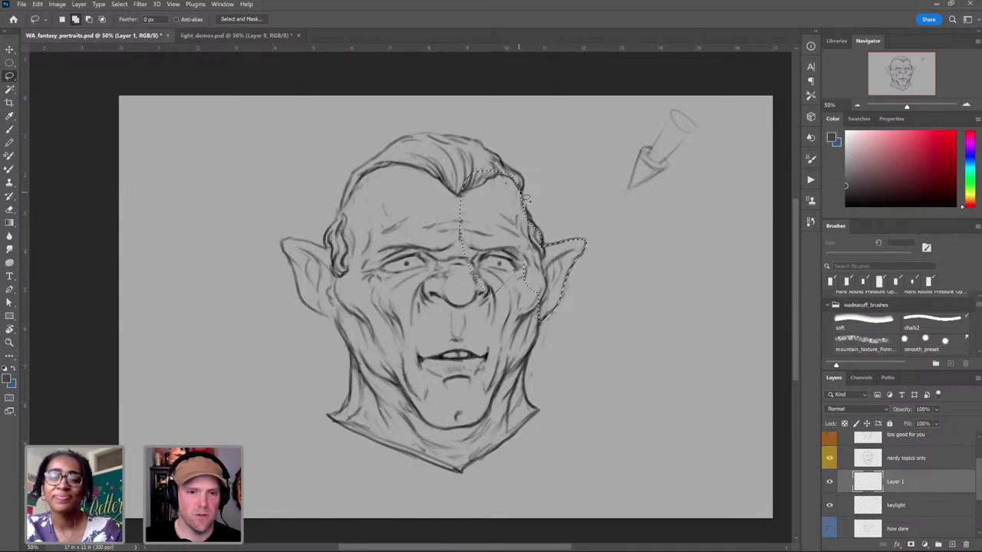
pyautogui.moveTo(526, 197)
pyautogui.mouseDown()
pyautogui.moveTo(472, 140)
pyautogui.moveTo(435, 165)
pyautogui.moveTo(462, 137)
pyautogui.moveTo(416, 135)
pyautogui.moveTo(353, 176)
pyautogui.moveTo(342, 207)
pyautogui.moveTo(410, 229)
pyautogui.moveTo(425, 142)
pyautogui.moveTo(393, 152)
pyautogui.mouseUp()
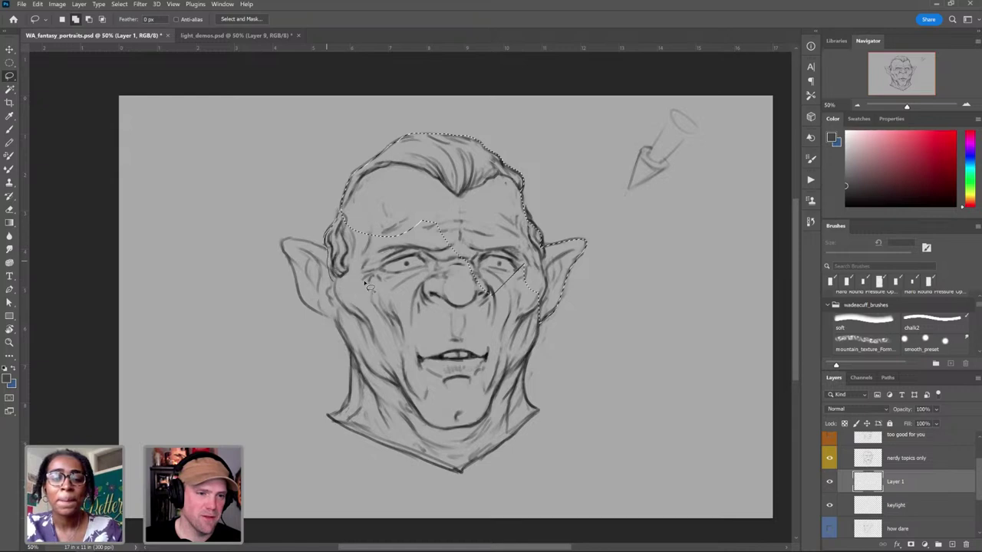
pyautogui.moveTo(369, 286)
pyautogui.mouseDown()
pyautogui.moveTo(363, 210)
pyautogui.moveTo(351, 209)
pyautogui.moveTo(326, 250)
pyautogui.moveTo(284, 242)
pyautogui.moveTo(306, 292)
pyautogui.moveTo(367, 268)
pyautogui.moveTo(364, 248)
pyautogui.moveTo(302, 280)
pyautogui.moveTo(295, 267)
pyautogui.moveTo(306, 305)
pyautogui.moveTo(324, 316)
pyautogui.moveTo(363, 308)
pyautogui.moveTo(354, 261)
pyautogui.moveTo(386, 327)
pyautogui.moveTo(333, 317)
pyautogui.moveTo(367, 285)
pyautogui.mouseUp()
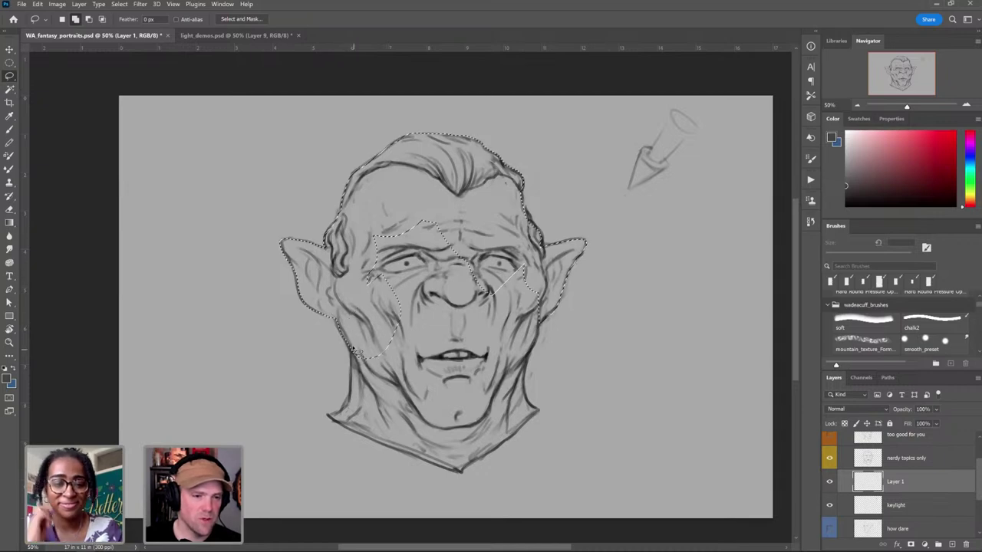
pyautogui.moveTo(357, 351)
pyautogui.mouseDown()
pyautogui.moveTo(402, 342)
pyautogui.moveTo(351, 354)
pyautogui.moveTo(355, 347)
pyautogui.moveTo(354, 392)
pyautogui.moveTo(365, 410)
pyautogui.moveTo(412, 354)
pyautogui.mouseUp()
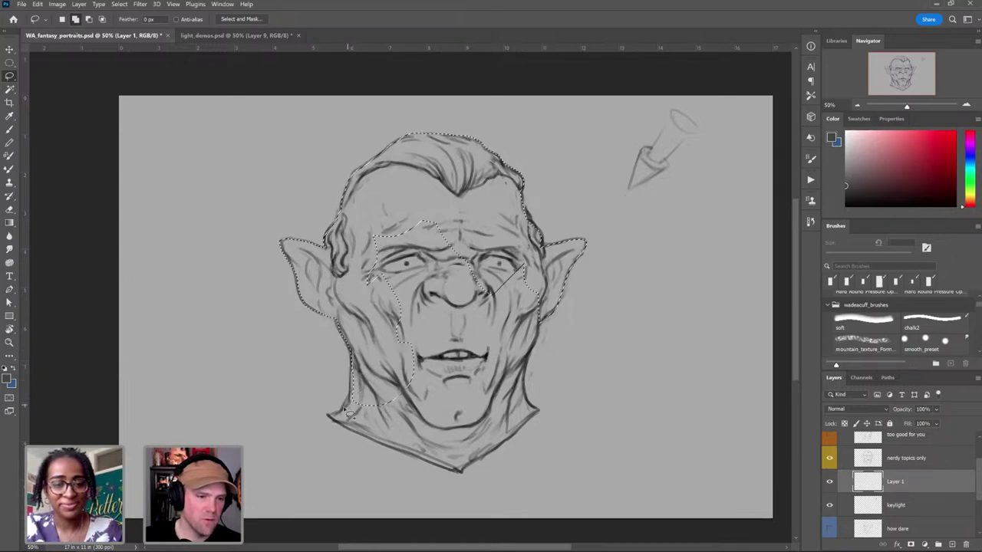
pyautogui.moveTo(345, 409)
pyautogui.mouseDown()
pyautogui.moveTo(331, 416)
pyautogui.moveTo(384, 436)
pyautogui.moveTo(362, 355)
pyautogui.moveTo(384, 441)
pyautogui.moveTo(415, 371)
pyautogui.moveTo(398, 360)
pyautogui.mouseUp()
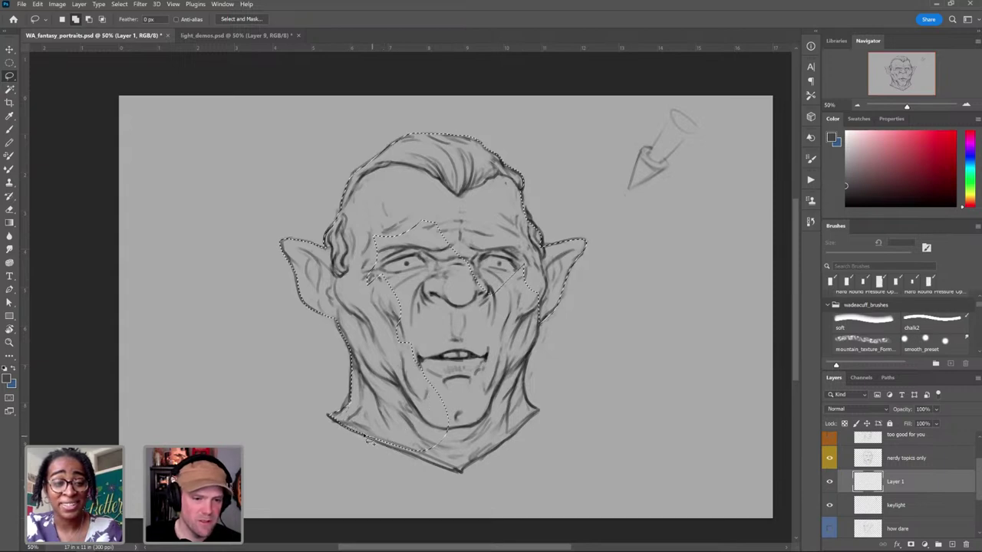
pyautogui.moveTo(369, 440)
pyautogui.mouseDown()
pyautogui.moveTo(452, 472)
pyautogui.moveTo(469, 468)
pyautogui.moveTo(481, 402)
pyautogui.moveTo(405, 320)
pyautogui.mouseUp()
pyautogui.moveTo(463, 467)
pyautogui.mouseDown()
pyautogui.moveTo(536, 414)
pyautogui.moveTo(523, 395)
pyautogui.moveTo(482, 384)
pyautogui.mouseUp()
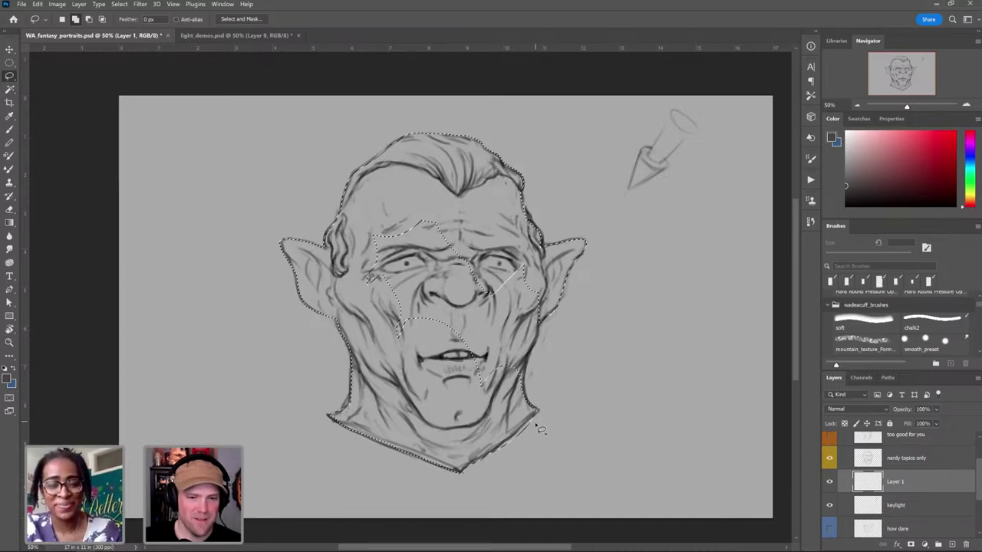
pyautogui.moveTo(531, 422)
pyautogui.mouseDown()
pyautogui.moveTo(529, 440)
pyautogui.moveTo(534, 416)
pyautogui.moveTo(506, 443)
pyautogui.moveTo(539, 440)
pyautogui.moveTo(503, 291)
pyautogui.moveTo(508, 369)
pyautogui.moveTo(482, 280)
pyautogui.moveTo(505, 372)
pyautogui.moveTo(509, 332)
pyautogui.moveTo(477, 267)
pyautogui.mouseUp()
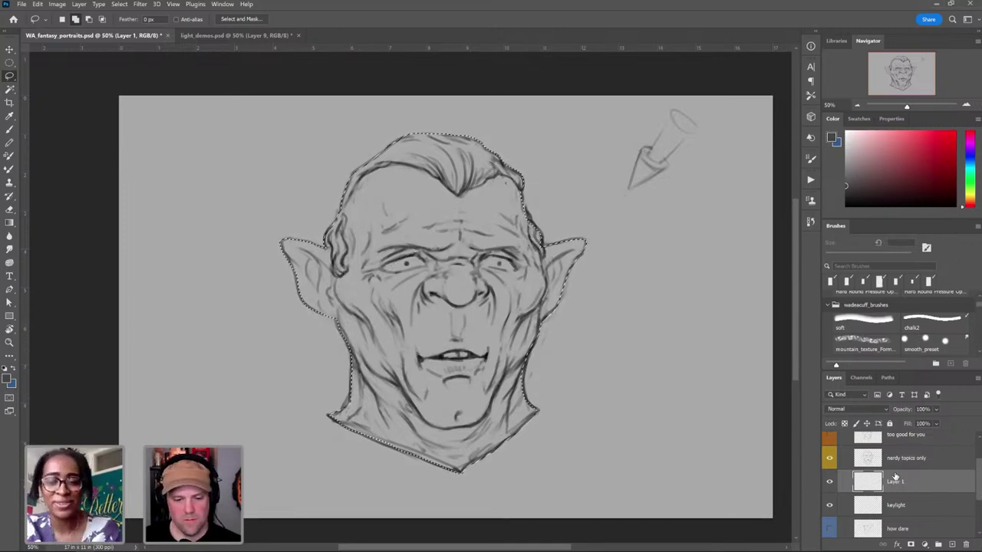
# Step: Fill the head selection with the custom grey #aaaaaa in Normal mode at 100% opacity
pyautogui.hotkey('shift', 'F5')
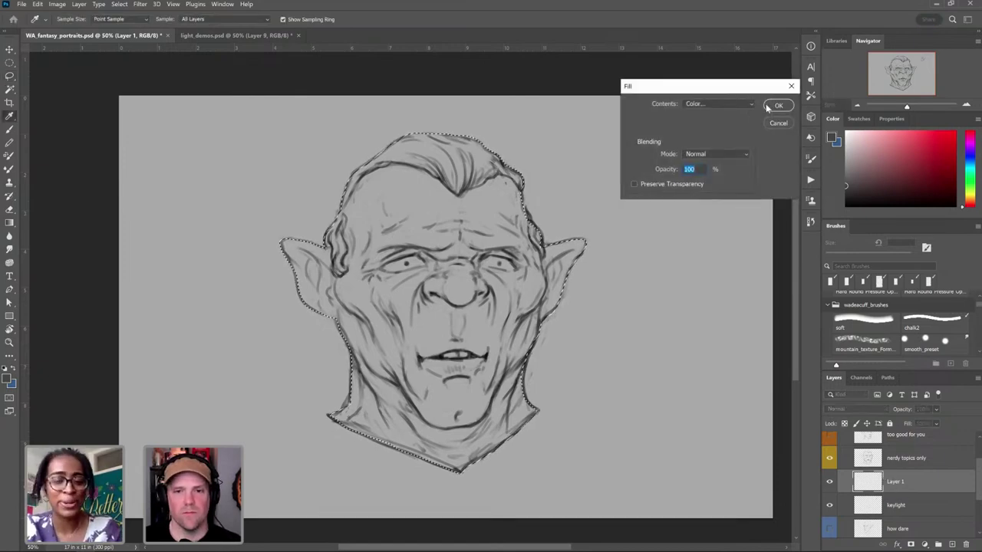
pyautogui.click(713, 104)
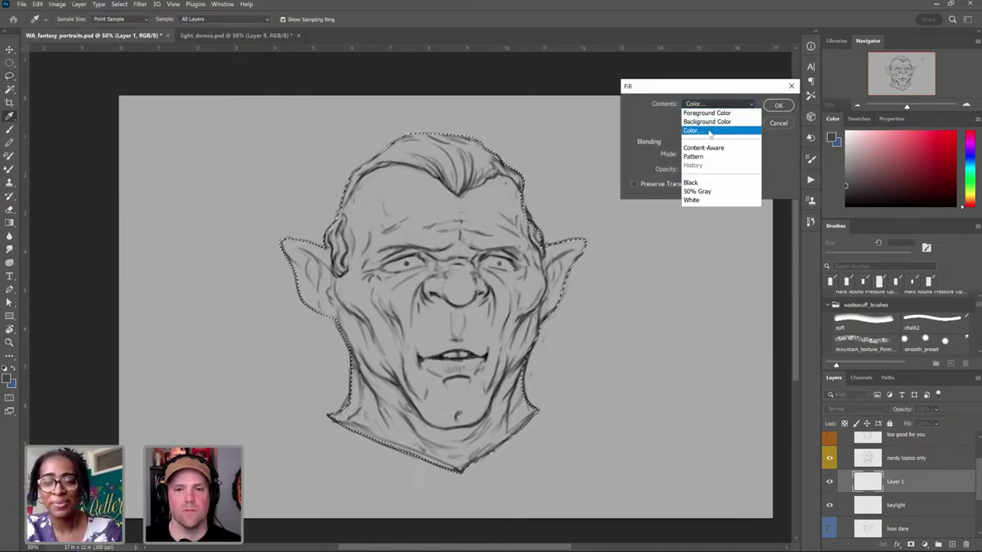
pyautogui.click(702, 132)
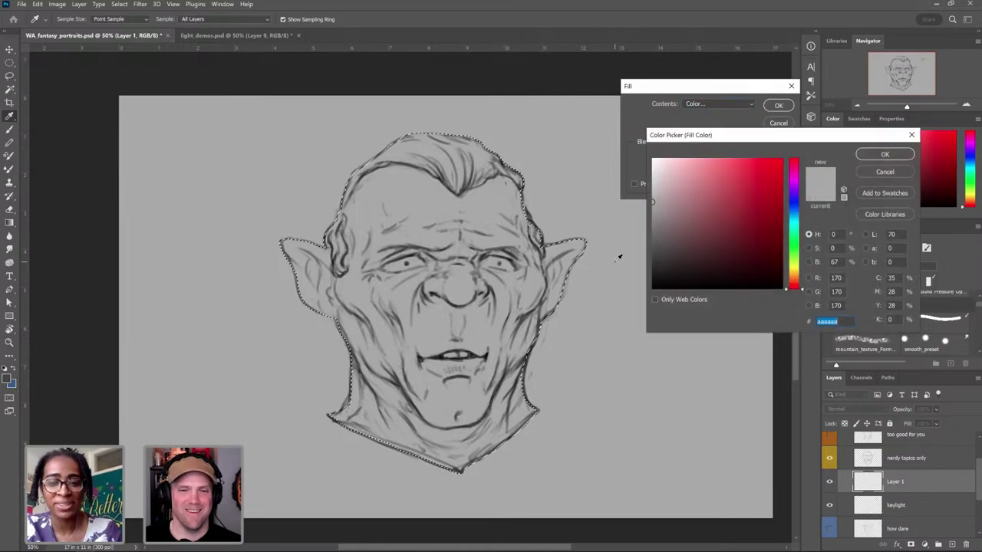
pyautogui.click(884, 155)
pyautogui.click(776, 105)
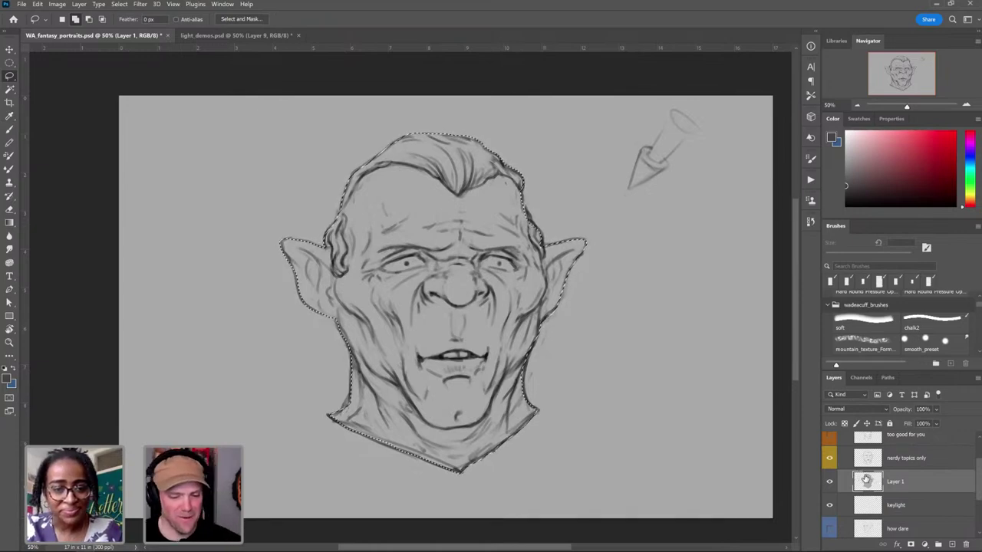
# Step: Compare the portrait with the grey silhouette fill layer hidden and shown beneath the nerdy topics only line art
pyautogui.click(912, 461)
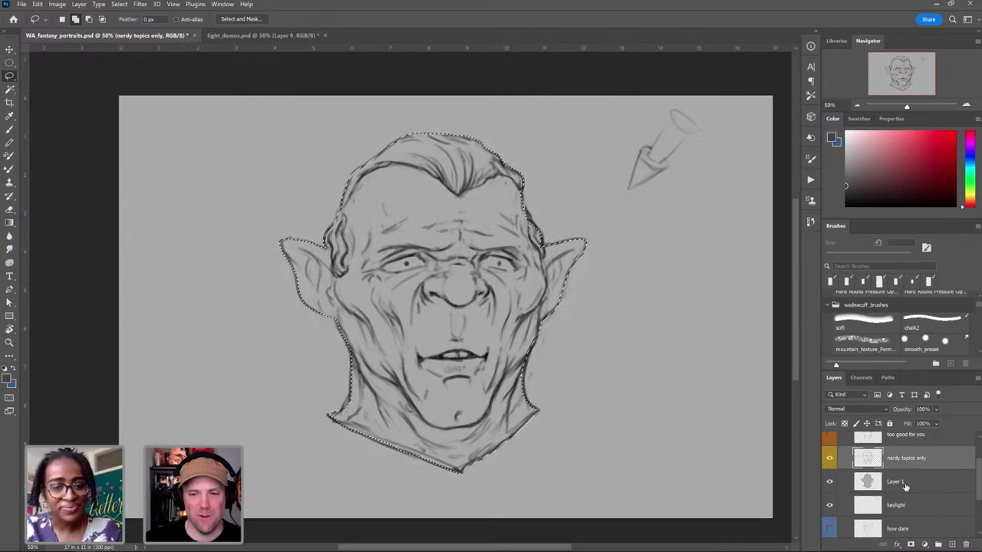
pyautogui.click(897, 489)
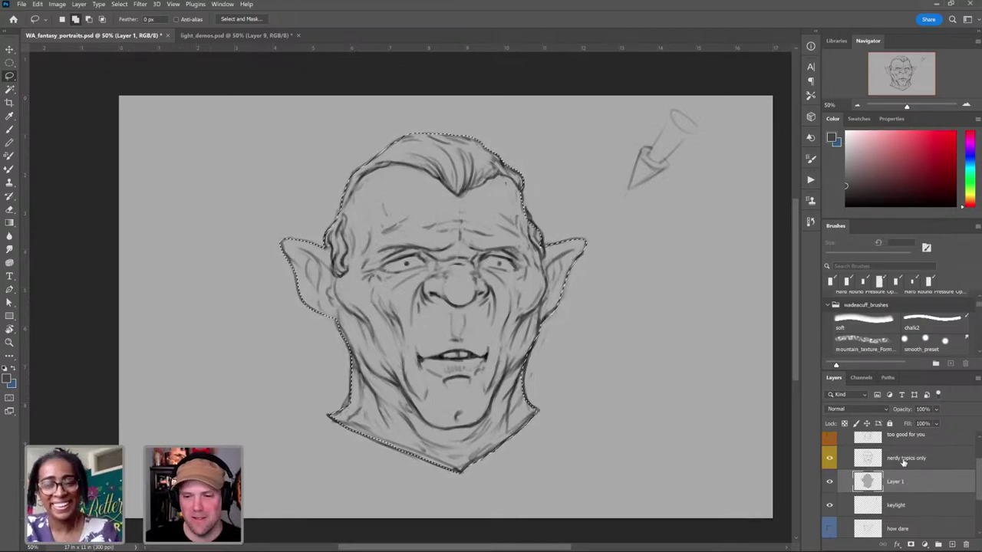
pyautogui.click(903, 461)
pyautogui.click(840, 491)
pyautogui.click(829, 482)
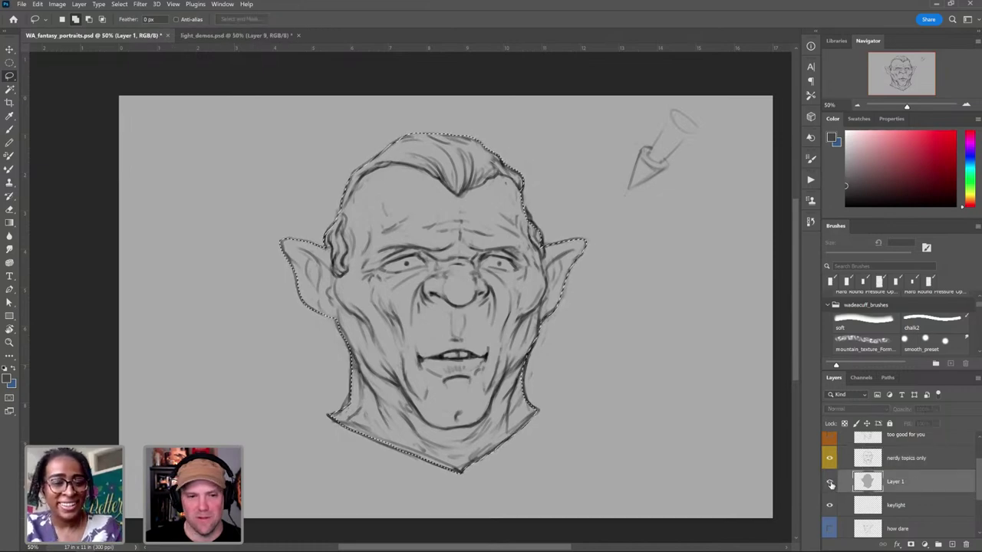
pyautogui.click(830, 481)
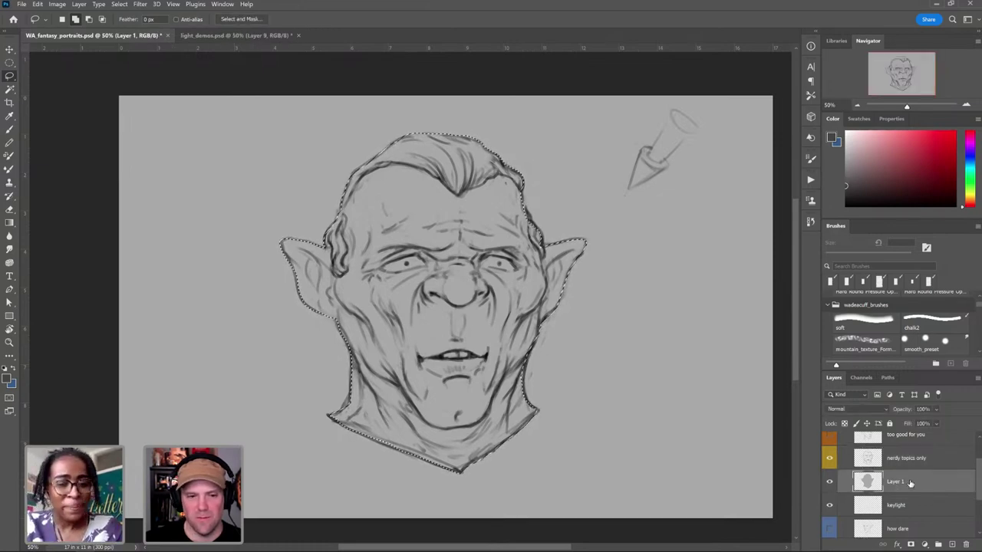
# Step: Add a new layer above the grey silhouette fill, mask it with the head selection, and ready its pixel content for brush painting
pyautogui.click(952, 544)
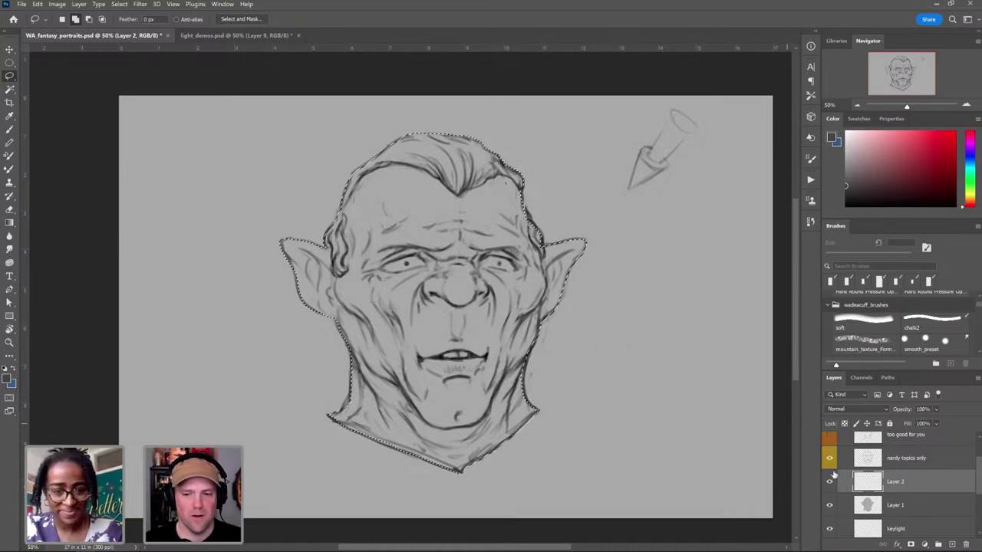
pyautogui.click(910, 545)
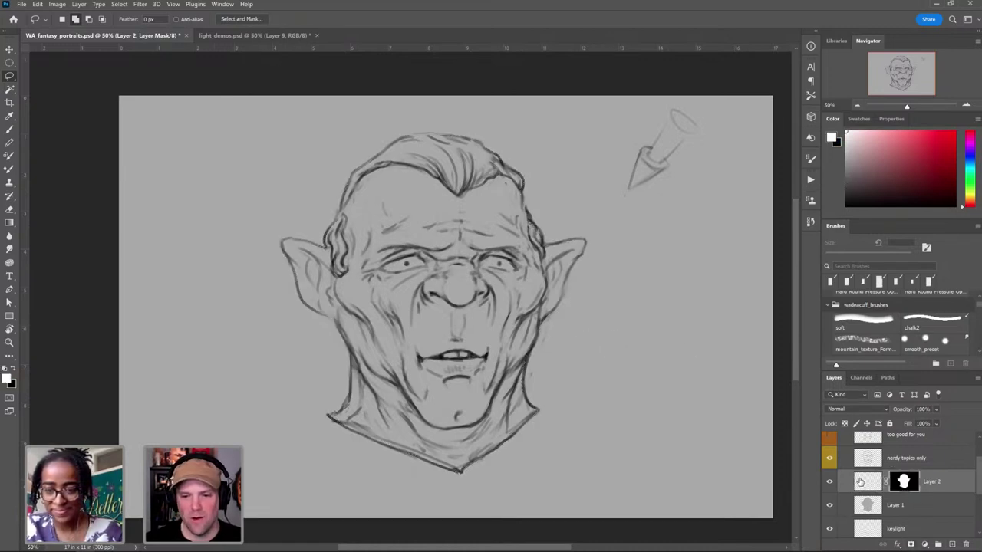
pyautogui.hotkey('ctrl', '2')
pyautogui.press('b')
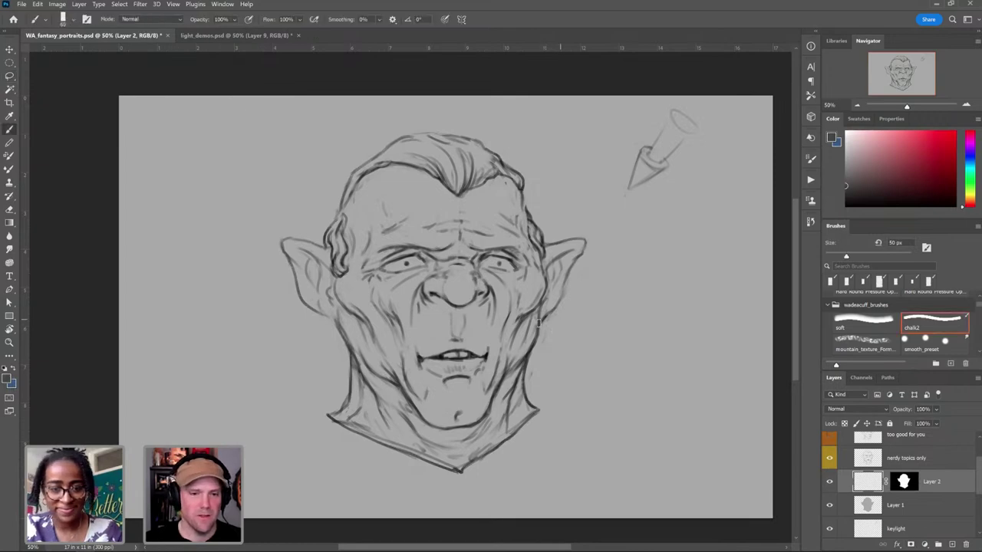
pyautogui.press(']')
pyautogui.press(']')
pyautogui.press(']')
pyautogui.press(']')
pyautogui.press(']')
pyautogui.press(']')
pyautogui.press(']')
pyautogui.press(']')
pyautogui.press(']')
pyautogui.press(']')
pyautogui.press(']')
pyautogui.press(']')
pyautogui.press(']')
pyautogui.press(']')
pyautogui.press(']')
pyautogui.press(']')
pyautogui.moveTo(534, 335); pyautogui.dragTo(507, 313)
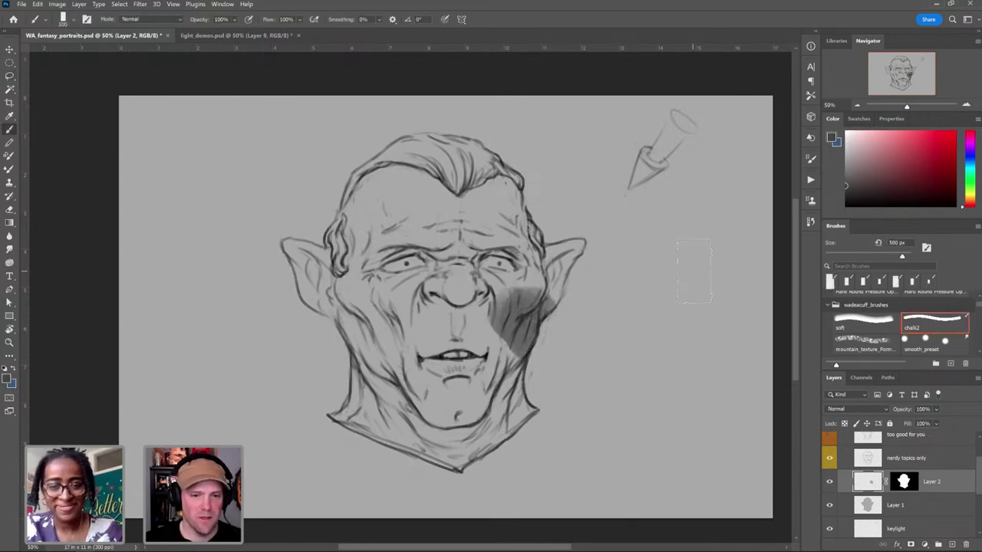
pyautogui.hotkey('ctrl', 'z')
# Step: With the soft brush at 1500 px or larger, lay a broad shadow down the face side away from the key light, including chin and neck
pyautogui.click(861, 327)
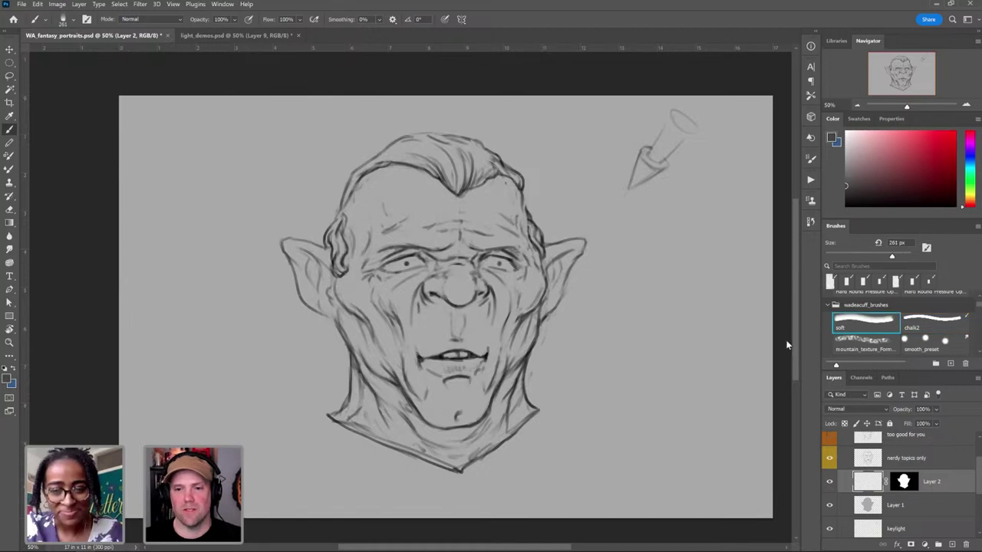
pyautogui.press(']')
pyautogui.press(']')
pyautogui.press(']')
pyautogui.press(']')
pyautogui.press(']')
pyautogui.press(']')
pyautogui.press(']')
pyautogui.press(']')
pyautogui.press(']')
pyautogui.press(']')
pyautogui.press(']')
pyautogui.press(']')
pyautogui.press(']')
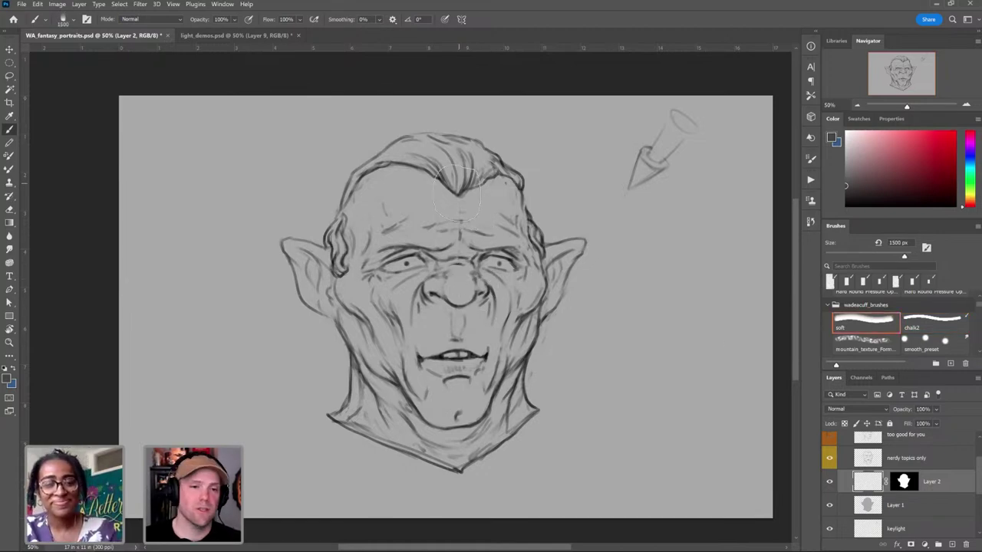
pyautogui.moveTo(396, 180)
pyautogui.mouseDown()
pyautogui.moveTo(382, 228)
pyautogui.moveTo(384, 322)
pyautogui.moveTo(487, 387)
pyautogui.mouseUp()
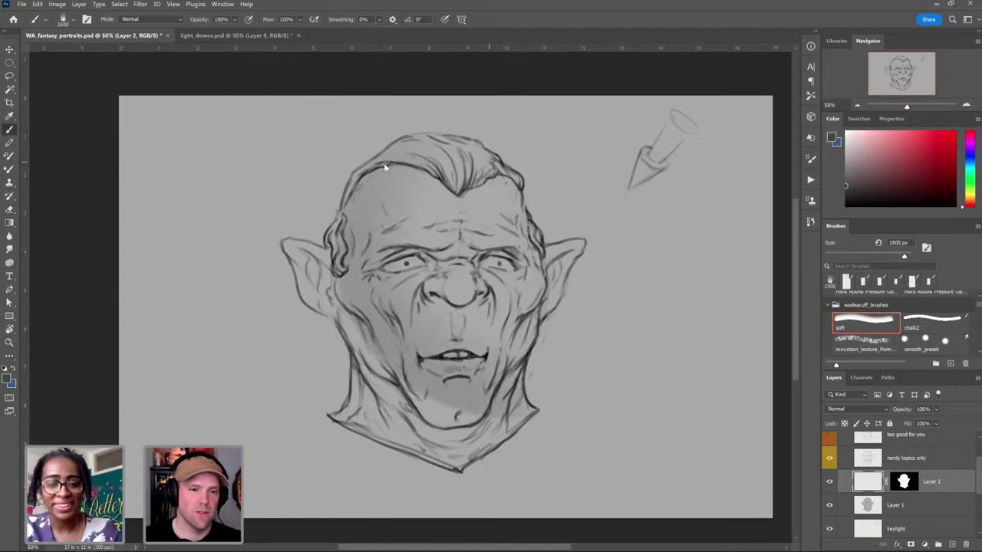
pyautogui.moveTo(384, 162)
pyautogui.mouseDown()
pyautogui.moveTo(372, 349)
pyautogui.moveTo(453, 422)
pyautogui.mouseUp()
pyautogui.press(']')
pyautogui.press(']')
pyautogui.press(']')
pyautogui.press(']')
pyautogui.moveTo(327, 223)
pyautogui.mouseDown()
pyautogui.moveTo(407, 414)
pyautogui.moveTo(468, 433)
pyautogui.mouseUp()
# Step: Deepen the shadow along the temple, outer cheek and jaw away from the key light with the soft brush at 400 to 700 px
pyautogui.press('[')
pyautogui.press('[')
pyautogui.press('[')
pyautogui.press('[')
pyautogui.press('[')
pyautogui.press('[')
pyautogui.press('[')
pyautogui.press('[')
pyautogui.press('[')
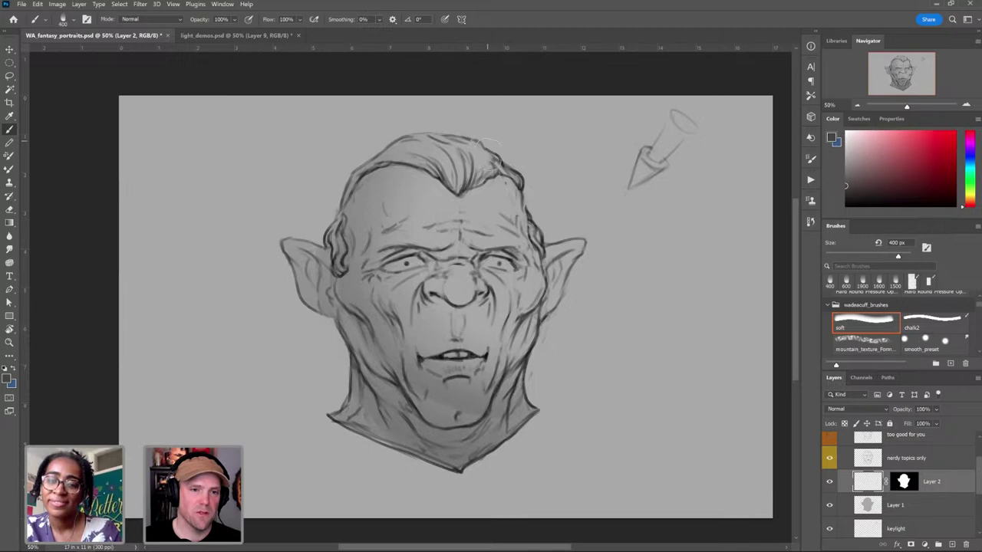
pyautogui.moveTo(360, 205)
pyautogui.mouseDown()
pyautogui.moveTo(371, 157)
pyautogui.moveTo(356, 385)
pyautogui.mouseUp()
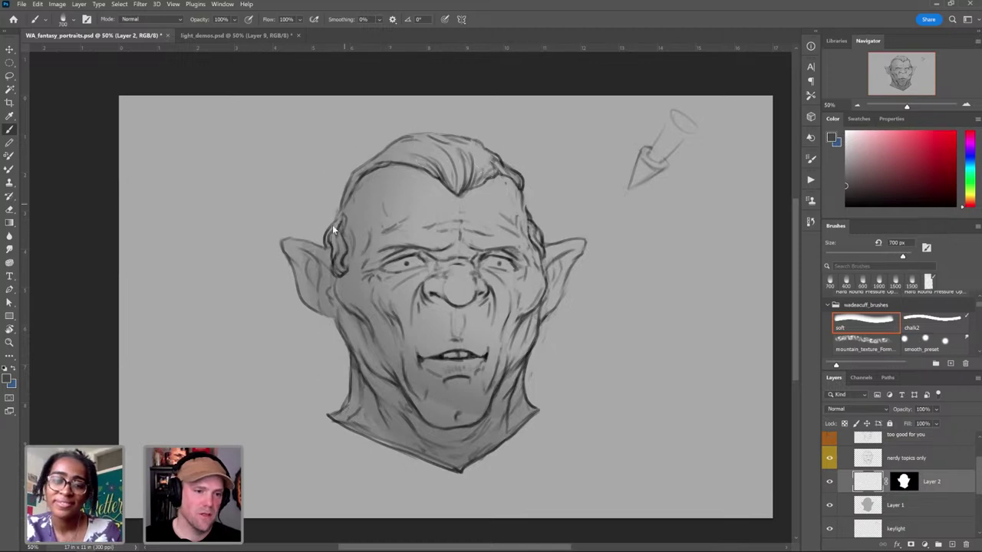
pyautogui.moveTo(345, 317); pyautogui.dragTo(422, 427)
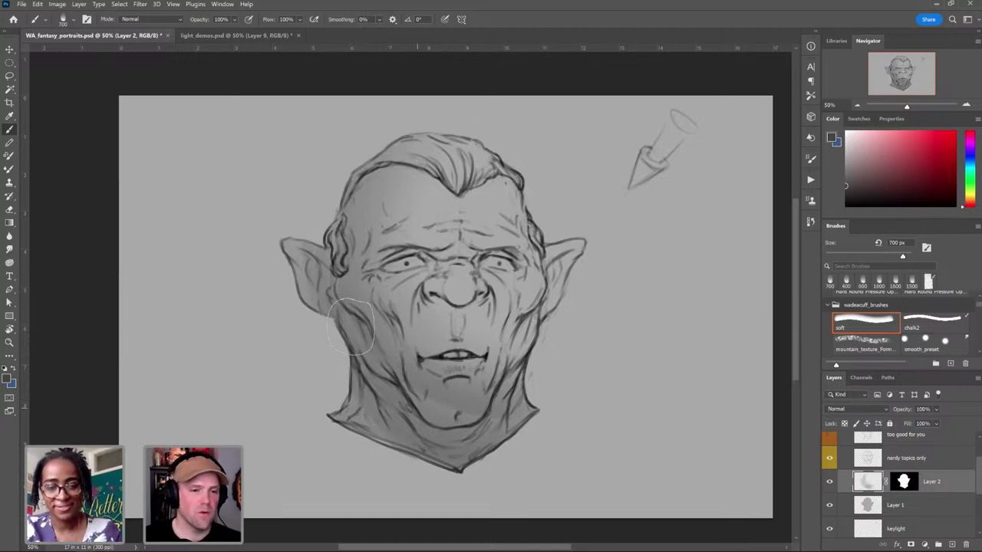
# Step: Shade the hair on top of the head away from the key light with the soft brush, leaving its light-facing side brighter
pyautogui.press(']')
pyautogui.press(']')
pyautogui.press(']')
pyautogui.press(']')
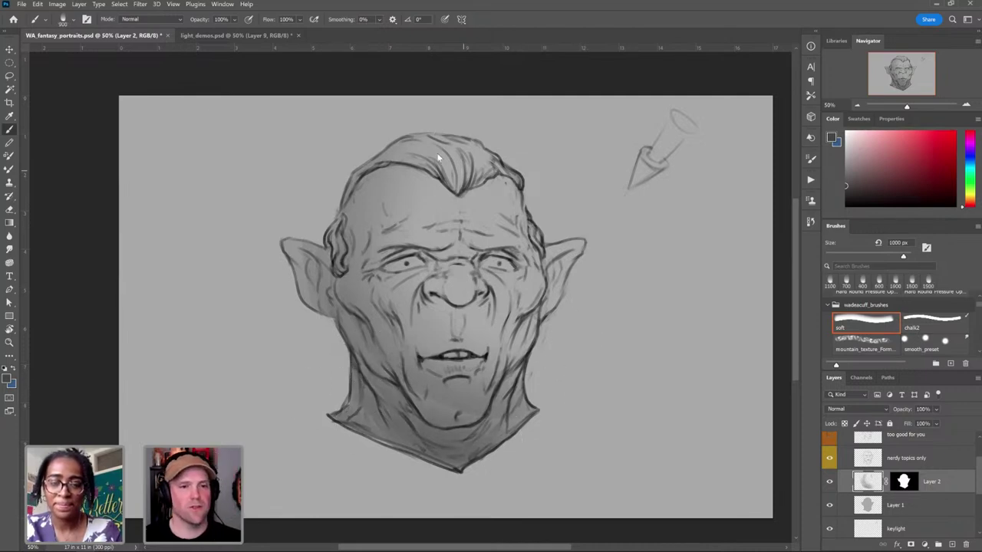
pyautogui.moveTo(428, 160)
pyautogui.mouseDown()
pyautogui.moveTo(458, 188)
pyautogui.moveTo(419, 162)
pyautogui.moveTo(438, 172)
pyautogui.moveTo(408, 165)
pyautogui.mouseUp()
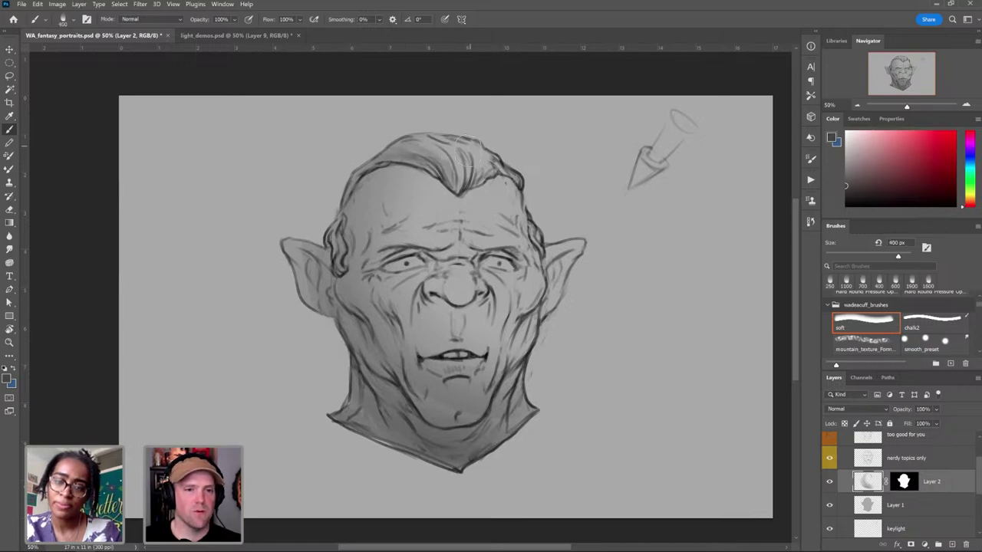
pyautogui.moveTo(468, 151)
pyautogui.mouseDown()
pyautogui.moveTo(386, 168)
pyautogui.moveTo(465, 161)
pyautogui.moveTo(448, 154)
pyautogui.moveTo(382, 169)
pyautogui.moveTo(413, 153)
pyautogui.moveTo(411, 183)
pyautogui.mouseUp()
pyautogui.press(']')
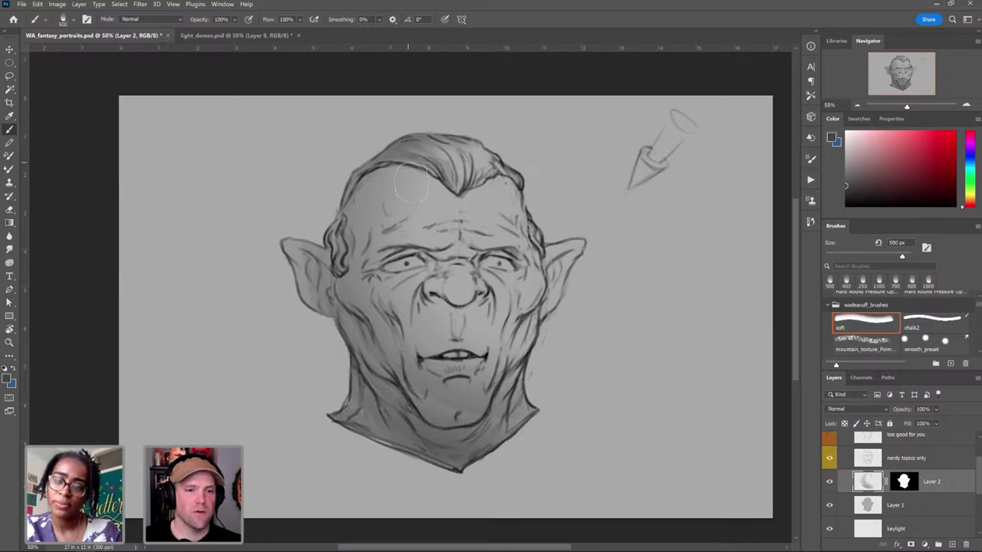
# Step: Darken the sideburn on the shadow side and the hair along the front hairline with the soft brush at 175 to 250 px
pyautogui.press('[')
pyautogui.press('[')
pyautogui.moveTo(342, 268); pyautogui.dragTo(331, 239)
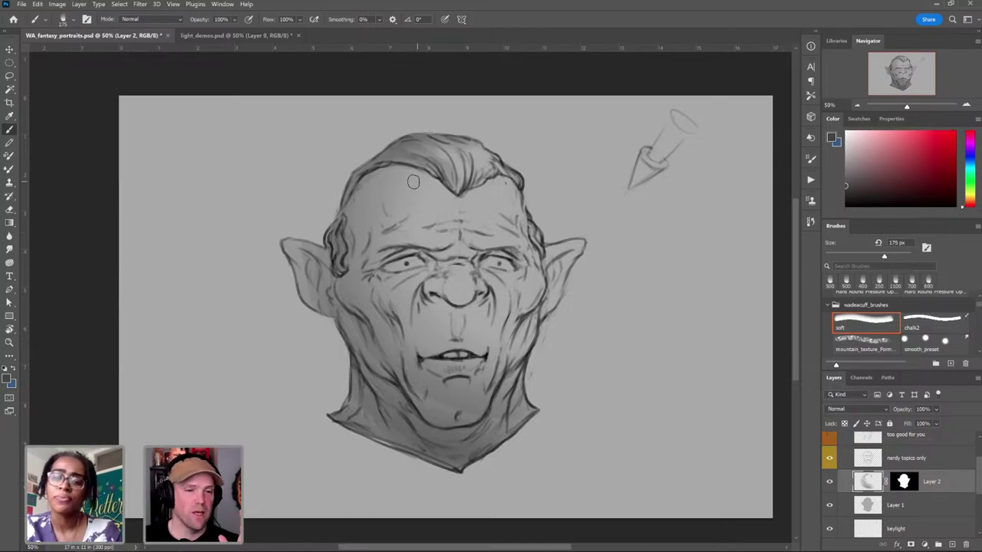
pyautogui.moveTo(392, 175)
pyautogui.mouseDown()
pyautogui.moveTo(418, 168)
pyautogui.moveTo(454, 191)
pyautogui.mouseUp()
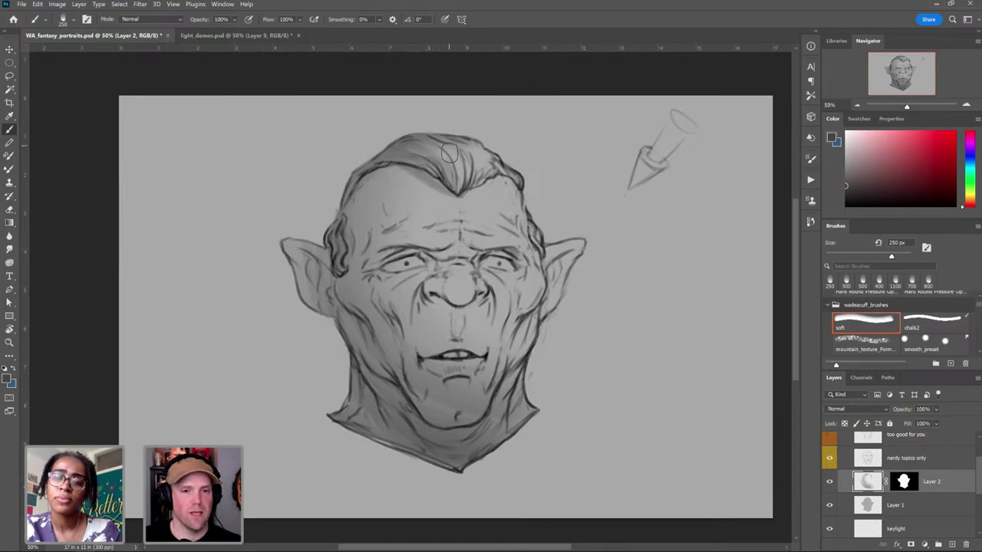
# Step: Try darkening the whole hair mass evenly with the 250 px soft brush, and undo it
pyautogui.moveTo(448, 153)
pyautogui.mouseDown()
pyautogui.moveTo(406, 171)
pyautogui.moveTo(426, 159)
pyautogui.moveTo(458, 181)
pyautogui.moveTo(476, 157)
pyautogui.moveTo(506, 168)
pyautogui.moveTo(503, 176)
pyautogui.mouseUp()
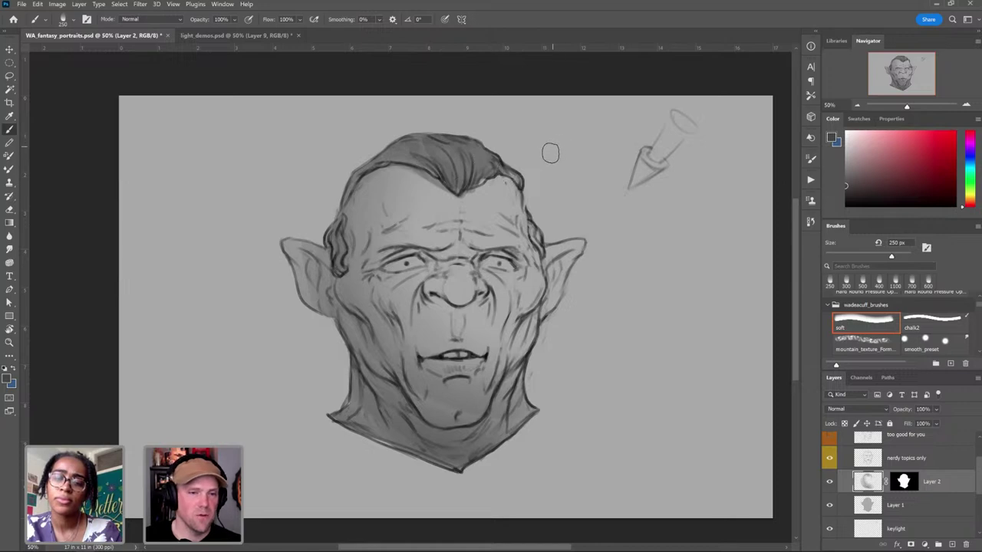
pyautogui.hotkey('ctrl', 'z')
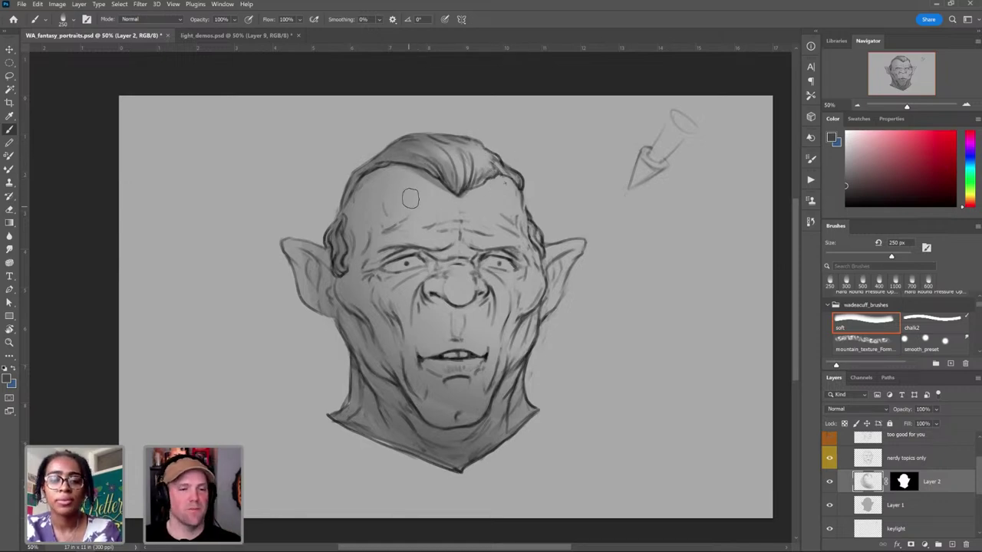
# Step: Add a soft shadow over the forehead on the side away from the key light with the brush at 1100 px
pyautogui.press(']')
pyautogui.press(']')
pyautogui.press(']')
pyautogui.press(']')
pyautogui.press(']')
pyautogui.press(']')
pyautogui.press(']')
pyautogui.press(']')
pyautogui.press(']')
pyautogui.moveTo(395, 193)
pyautogui.mouseDown()
pyautogui.moveTo(403, 198)
pyautogui.moveTo(392, 210)
pyautogui.mouseUp()
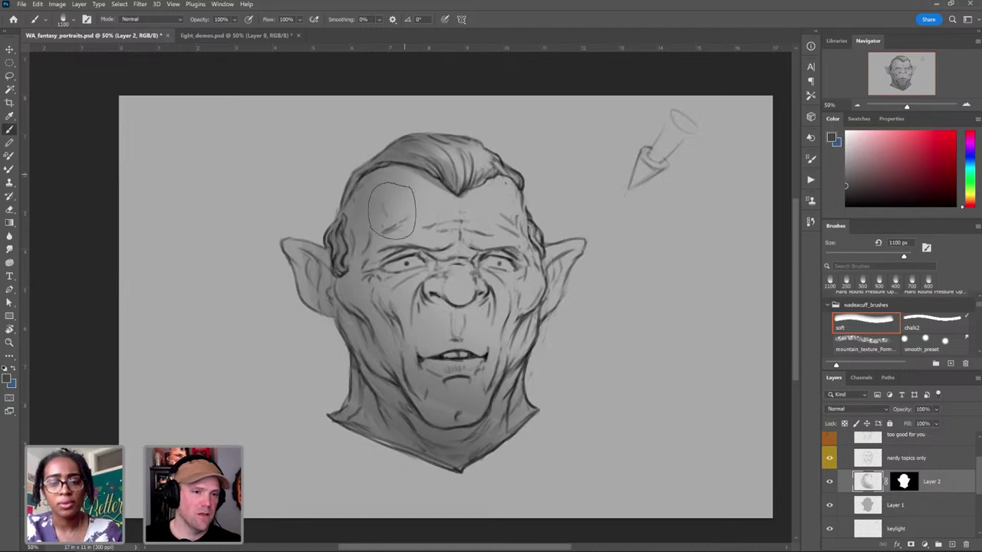
# Step: Shade the temple, cheek hollow and area under the jaw on the shadow side with the soft brush at 700 and 500 px
pyautogui.press('[')
pyautogui.press('[')
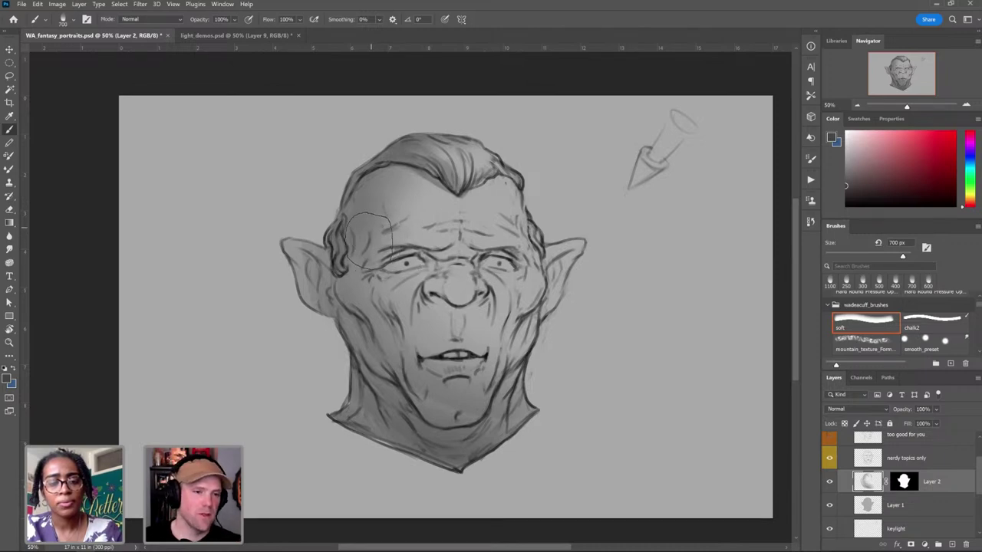
pyautogui.press('[')
pyautogui.press('[')
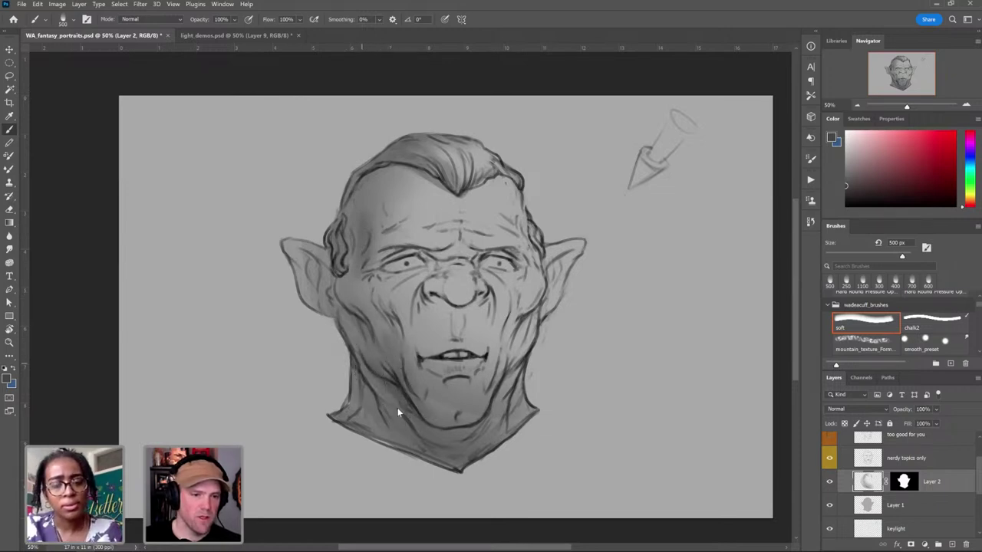
# Step: Paint the nose's underside, its cast shadow and the hollow below the lower lip at 250 to 500 px, using a darker sampled grey for the nose
pyautogui.press('[')
pyautogui.press('[')
pyautogui.press('[')
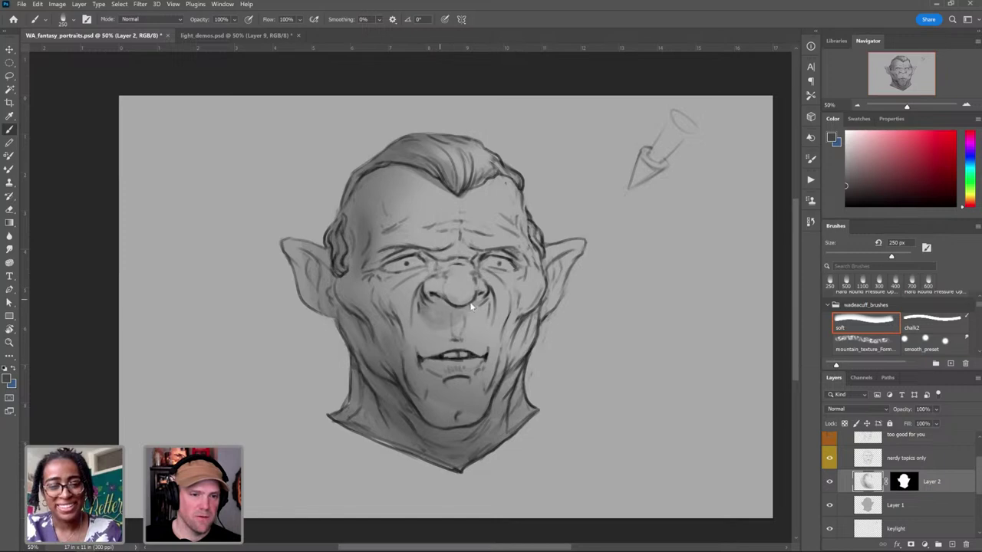
pyautogui.press(']')
pyautogui.press(']')
pyautogui.press(']')
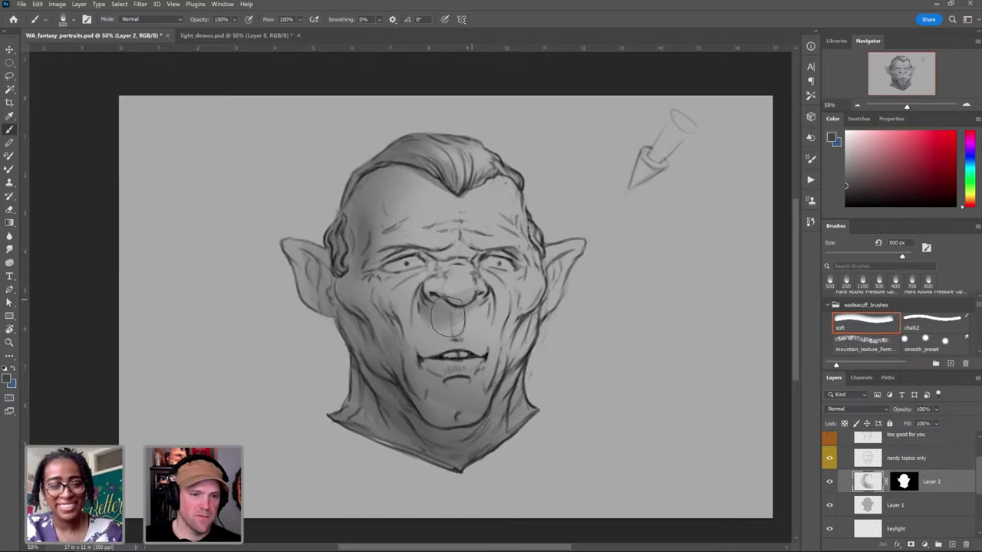
pyautogui.press('[')
pyautogui.press('[')
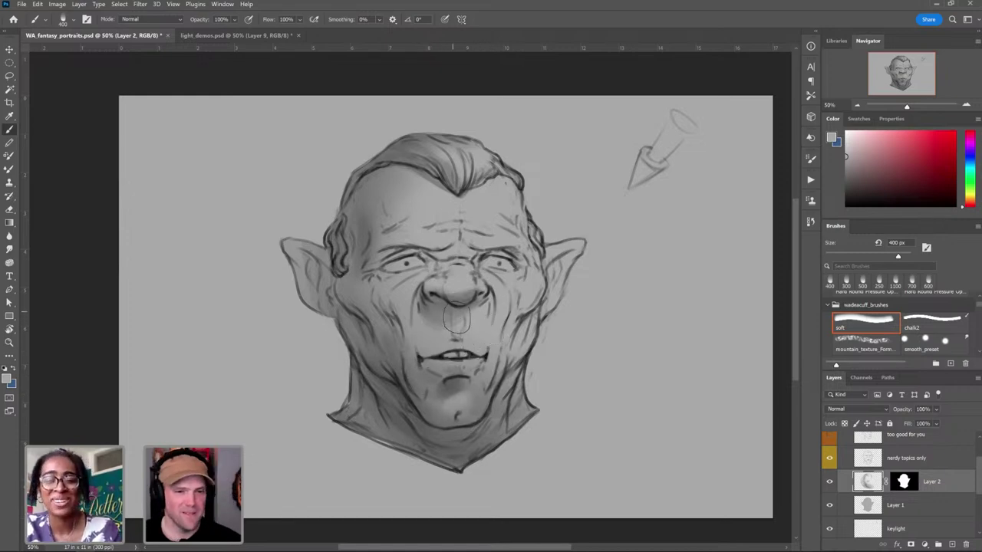
pyautogui.keyDown('alt'); pyautogui.click(448, 303); pyautogui.keyUp('alt')
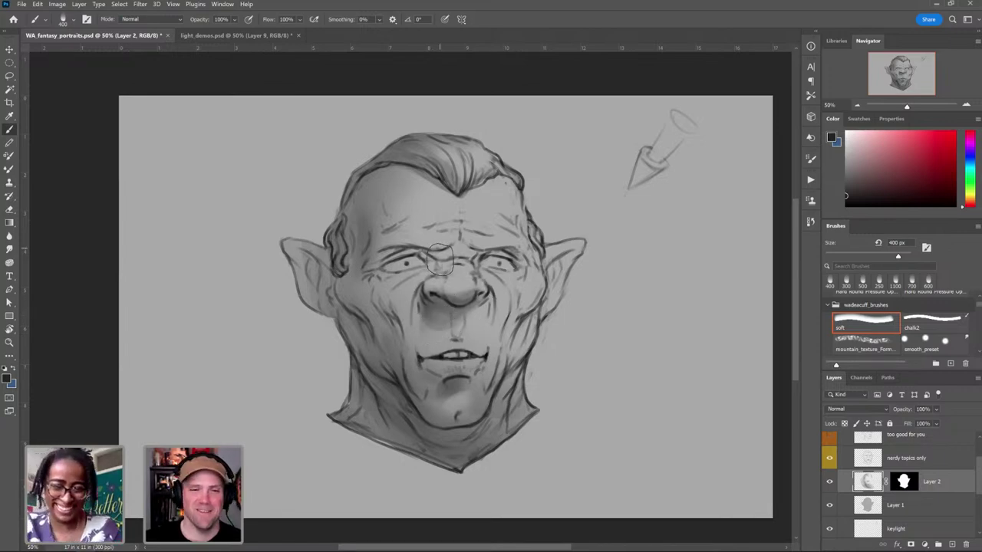
# Step: Darken the eye sockets beneath the brows and beside the nose bridge with the soft brush at 125 to 250 px
pyautogui.press('[')
pyautogui.press('[')
pyautogui.press('[')
pyautogui.press('[')
pyautogui.press('[')
pyautogui.press('[')
pyautogui.press('[')
pyautogui.press('[')
pyautogui.press(']')
pyautogui.press(']')
pyautogui.press(']')
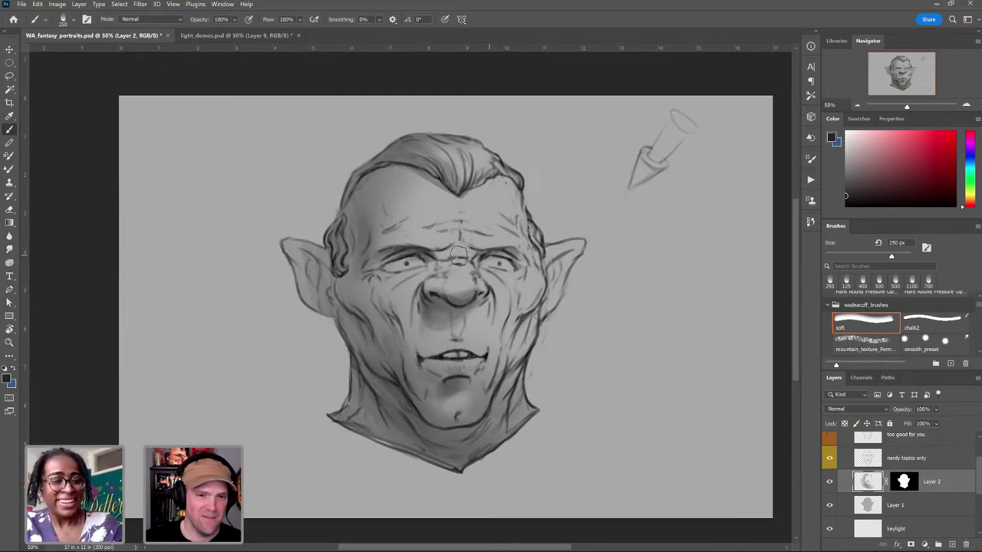
# Step: Deepen the shadow beneath the cheekbone on the side away from the key light with the soft brush at 600 px
pyautogui.press(']')
pyautogui.press(']')
pyautogui.press(']')
pyautogui.press(']')
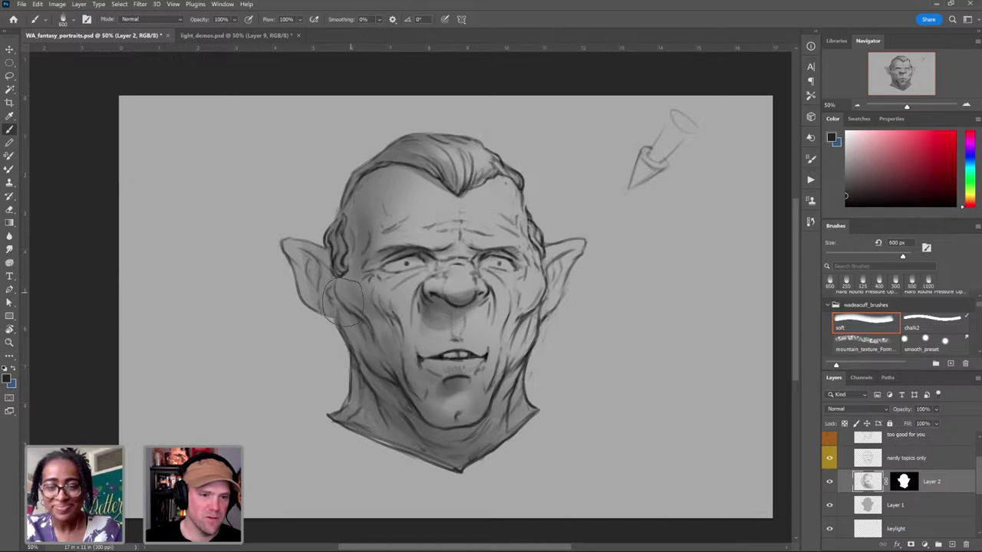
pyautogui.press('ctrl')
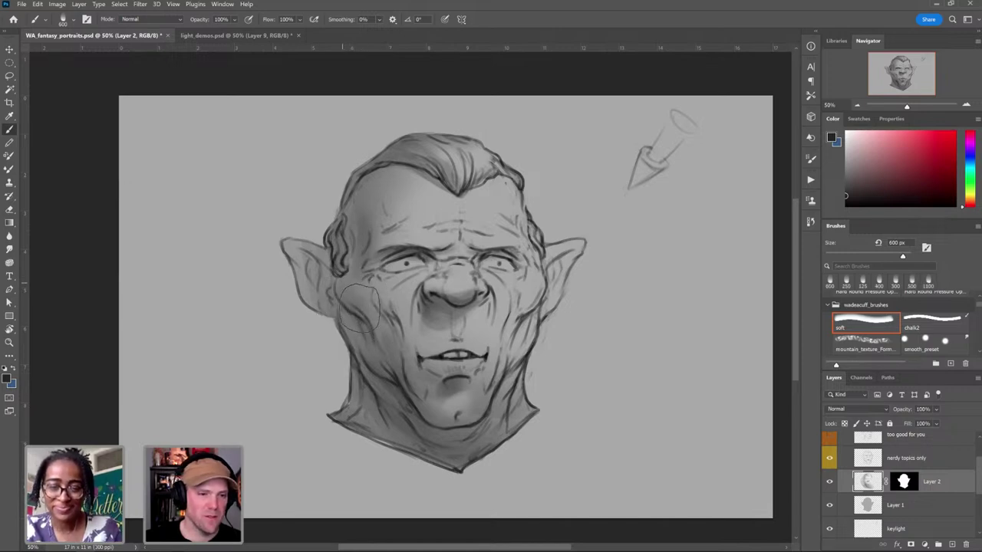
pyautogui.moveTo(381, 310); pyautogui.dragTo(404, 334)
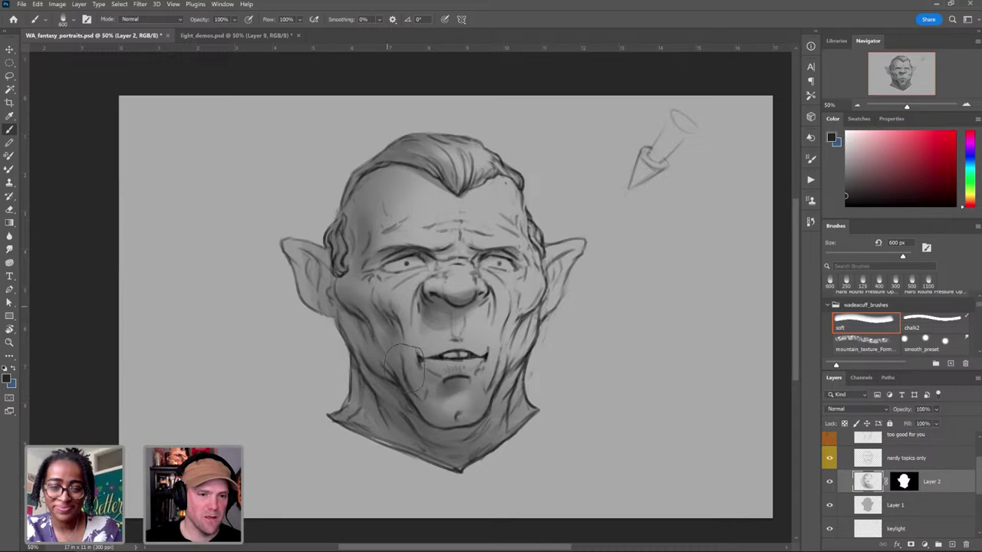
# Step: Shade the cheek hollow below the cheekbone on the light-facing side with the soft brush at 175 to 500 px
pyautogui.press('[')
pyautogui.press('[')
pyautogui.press('[')
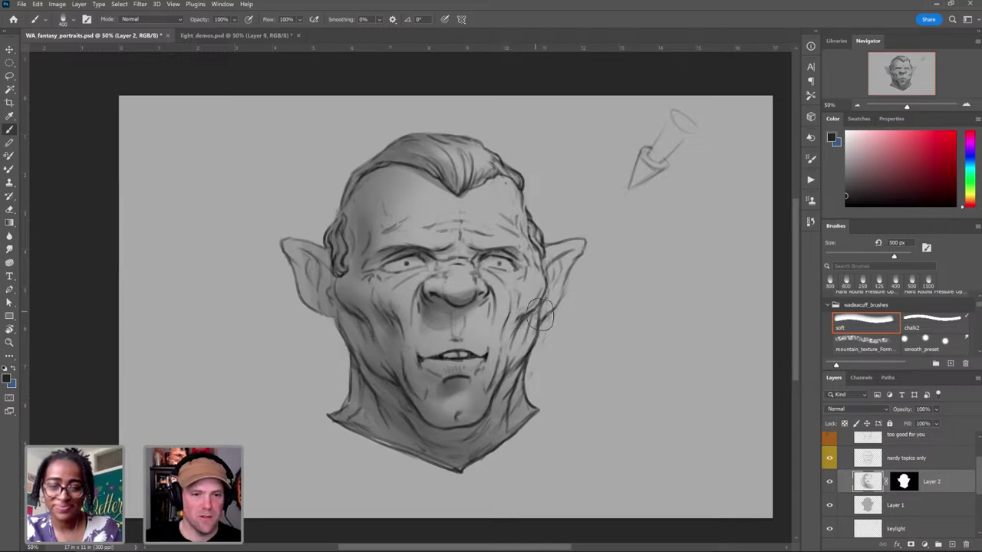
pyautogui.press('[')
pyautogui.press('[')
pyautogui.press('[')
pyautogui.moveTo(531, 315); pyautogui.dragTo(513, 343)
pyautogui.press(']')
pyautogui.press(']')
pyautogui.press(']')
pyautogui.press(']')
pyautogui.press(']')
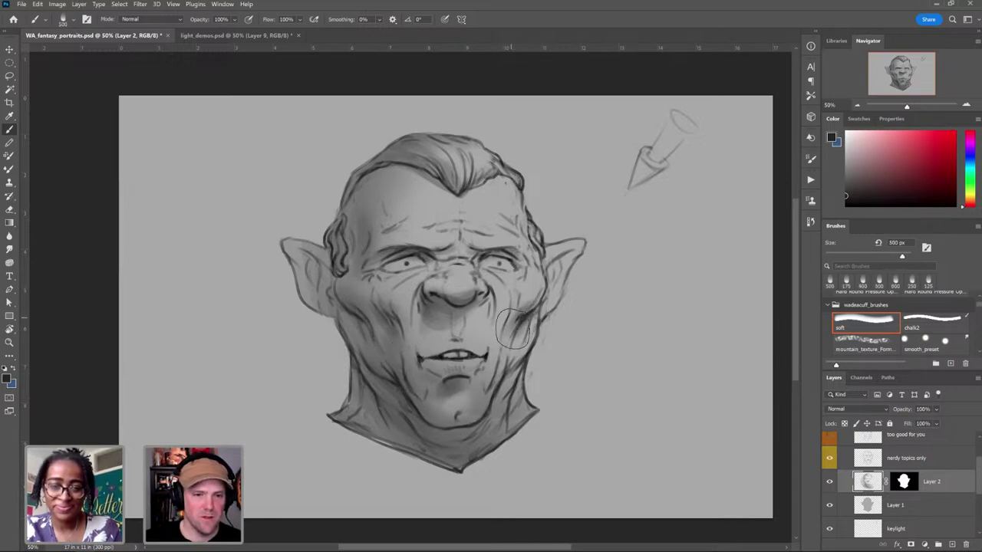
pyautogui.press('[')
pyautogui.press('[')
pyautogui.press('[')
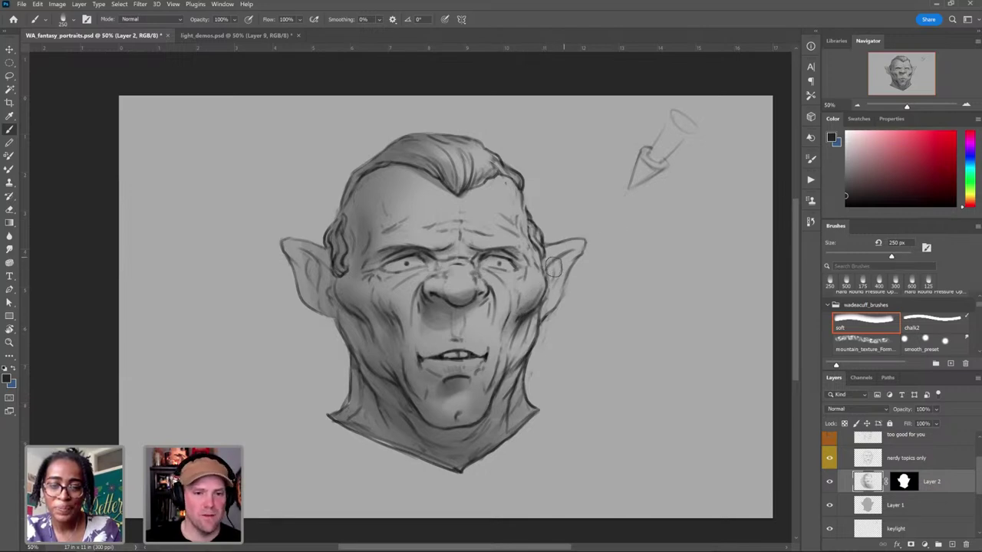
# Step: Shade the inside of the light-facing ear with the soft brush at 150 to 250 px
pyautogui.press('[')
pyautogui.press('[')
pyautogui.press('[')
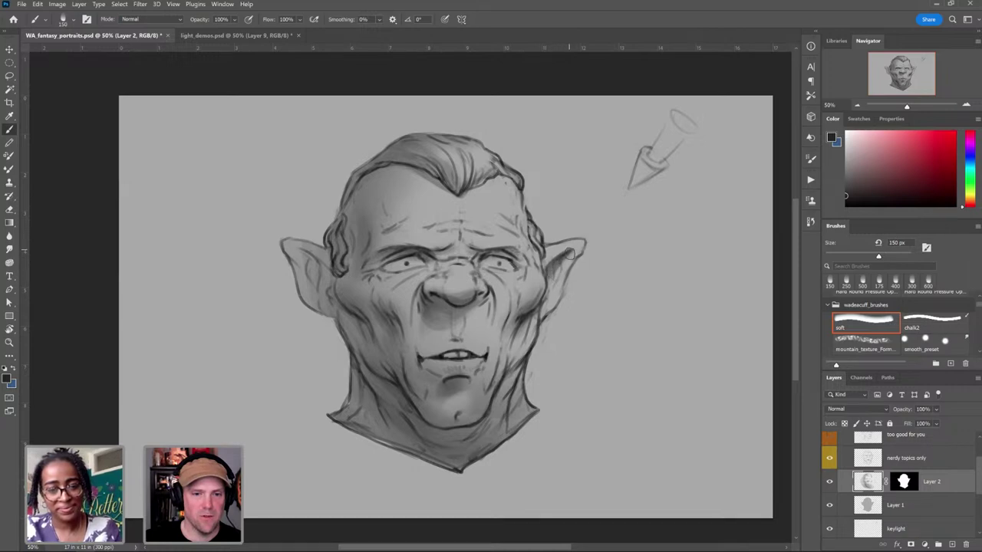
pyautogui.press(']')
pyautogui.press(']')
pyautogui.press(']')
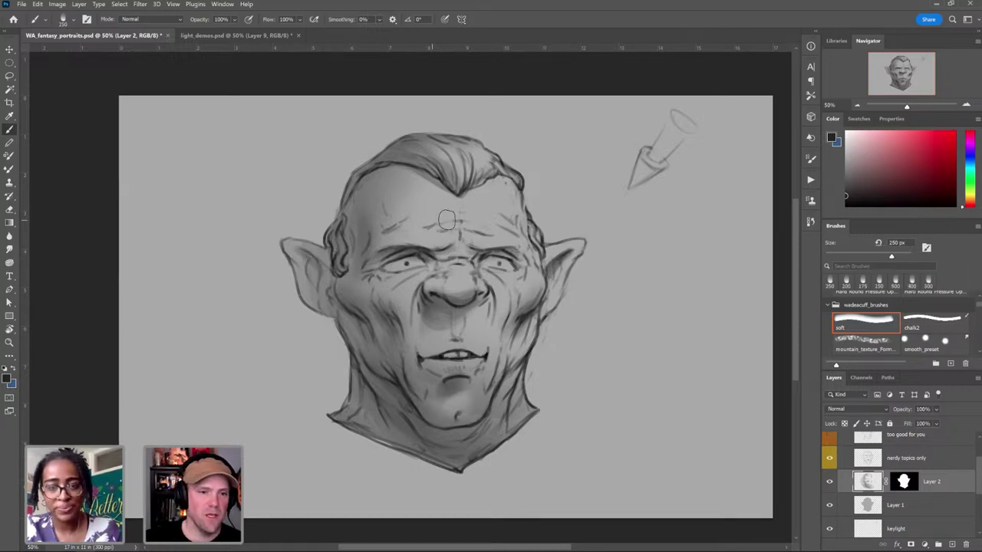
# Step: Sample a dark grey from the sideburn and shade the inner hollow of the ear away from the key light at 150 px
pyautogui.keyDown('alt'); pyautogui.click(485, 221); pyautogui.keyUp('alt')
pyautogui.press('[')
pyautogui.press('[')
pyautogui.press('[')
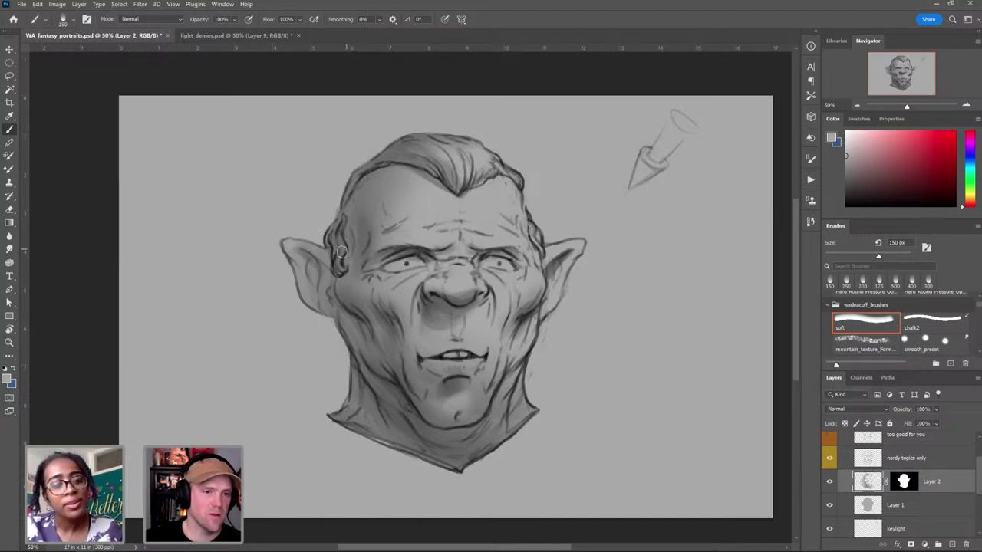
pyautogui.keyDown('alt'); pyautogui.click(343, 278); pyautogui.keyUp('alt')
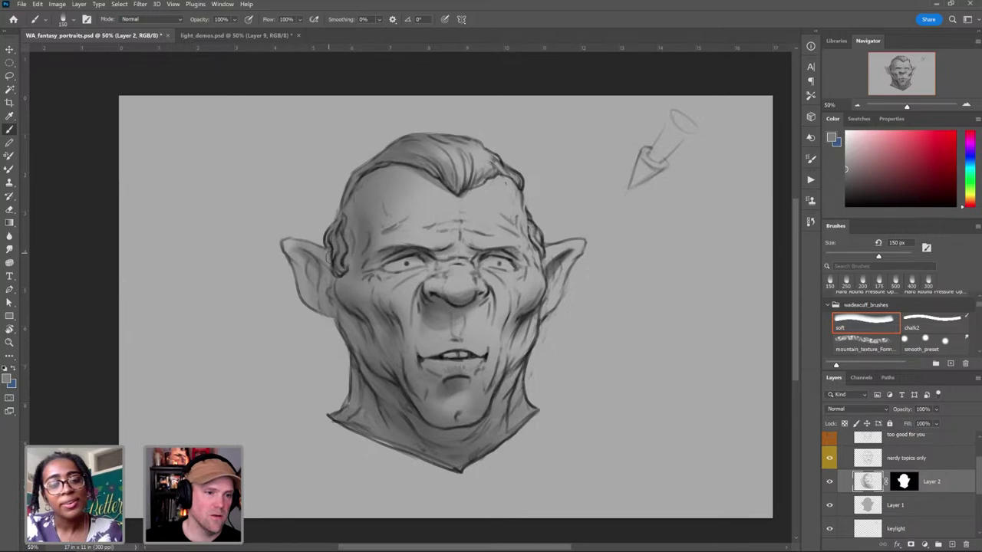
pyautogui.keyDown('alt'); pyautogui.click(334, 261); pyautogui.keyUp('alt')
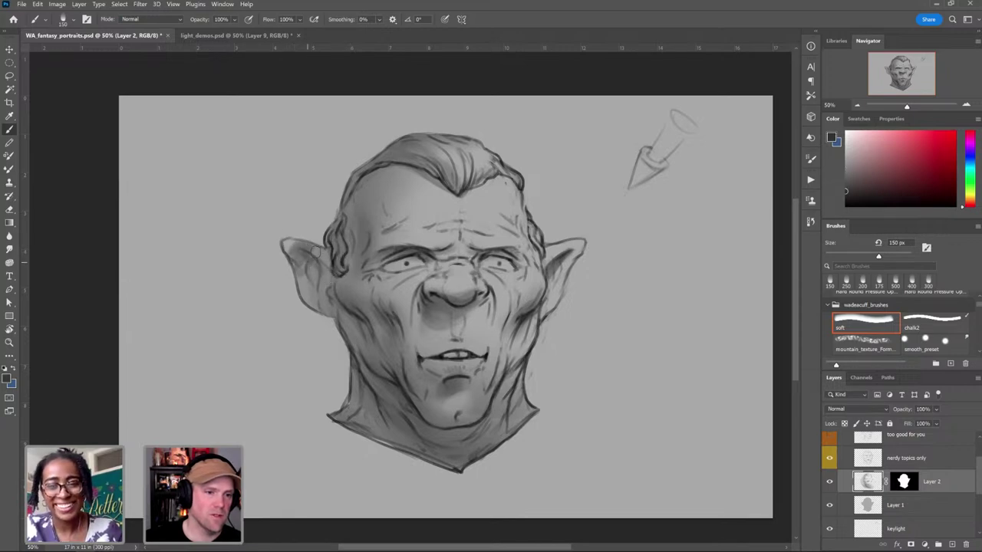
# Step: Darken the whole ear on the shadow side with broad soft strokes at about 600 to 700 px
pyautogui.press(']')
pyautogui.press(']')
pyautogui.press(']')
pyautogui.press(']')
pyautogui.press(']')
pyautogui.press(']')
pyautogui.press(']')
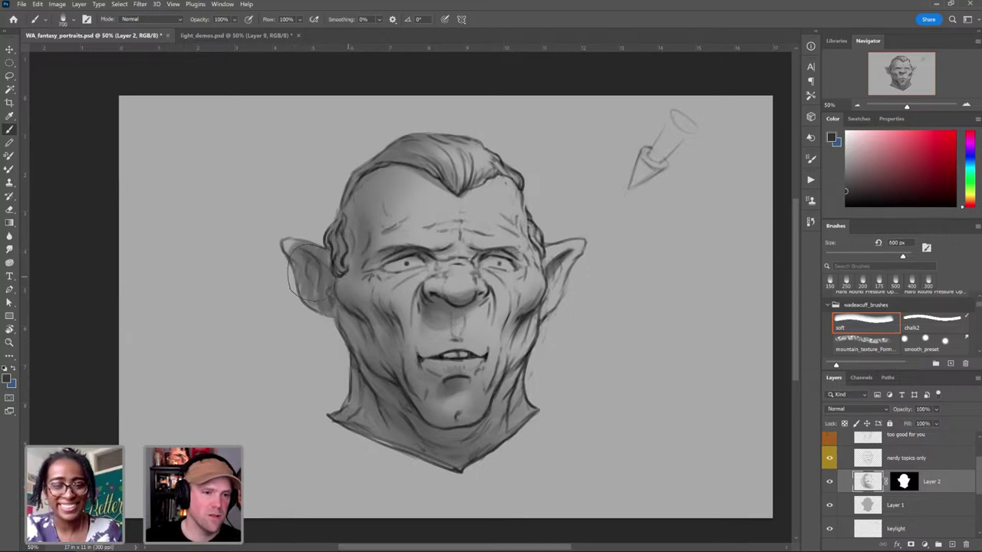
pyautogui.press('[')
pyautogui.press('[')
pyautogui.press('[')
pyautogui.press('[')
pyautogui.press('[')
pyautogui.press('[')
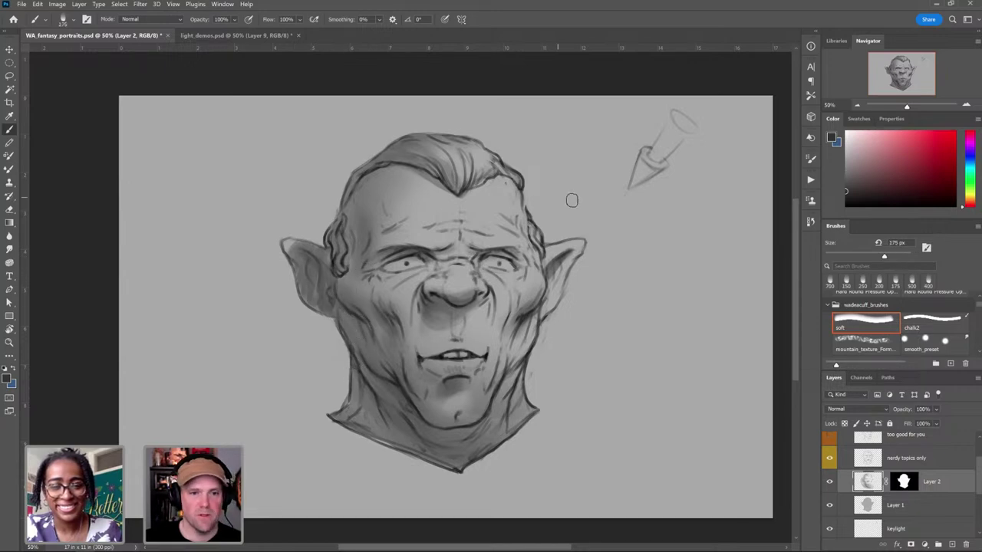
# Step: Shade the shadow-side cheekbone and the outer area below the eye with the soft brush at 150 to 175 px
pyautogui.press(']')
pyautogui.press(']')
pyautogui.press(']')
pyautogui.press(']')
pyautogui.press(']')
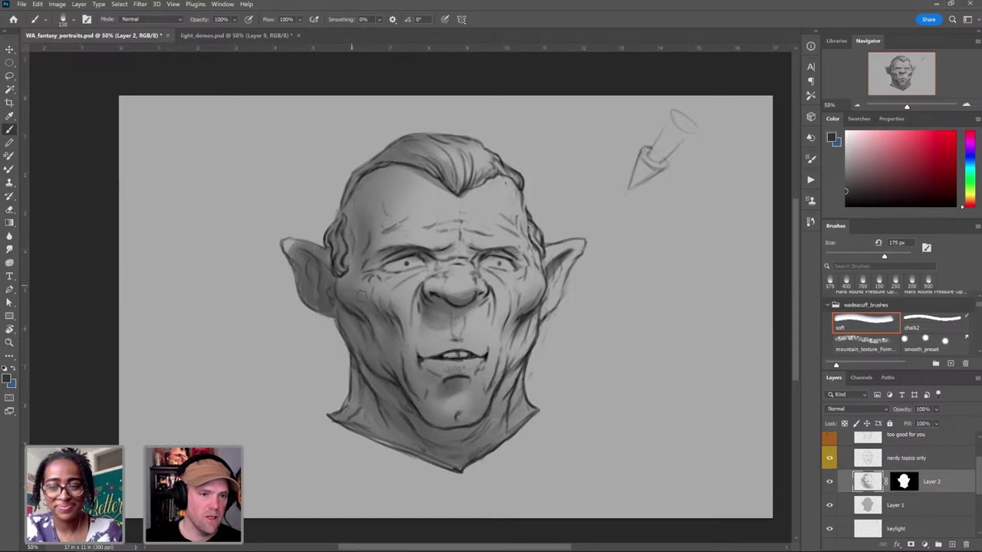
pyautogui.press(']')
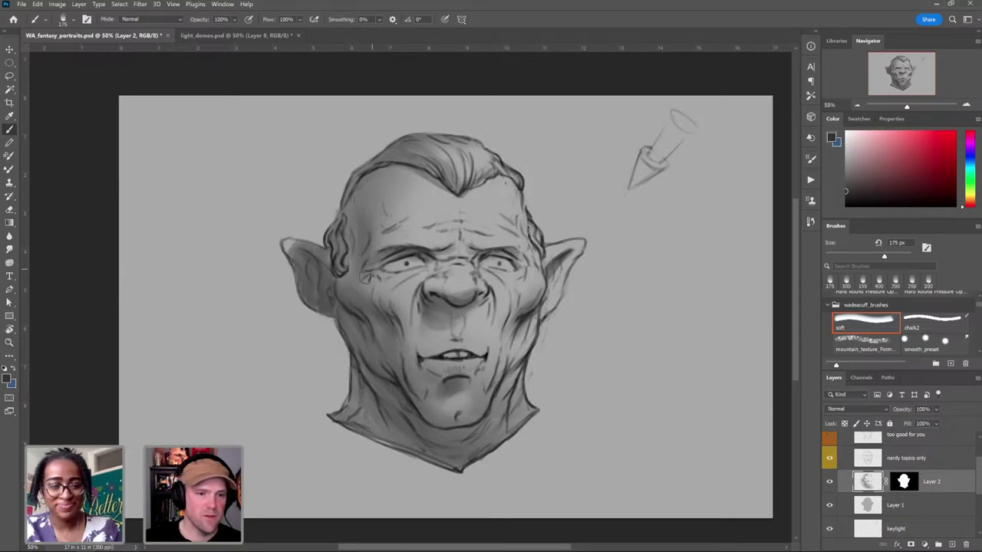
pyautogui.press('[')
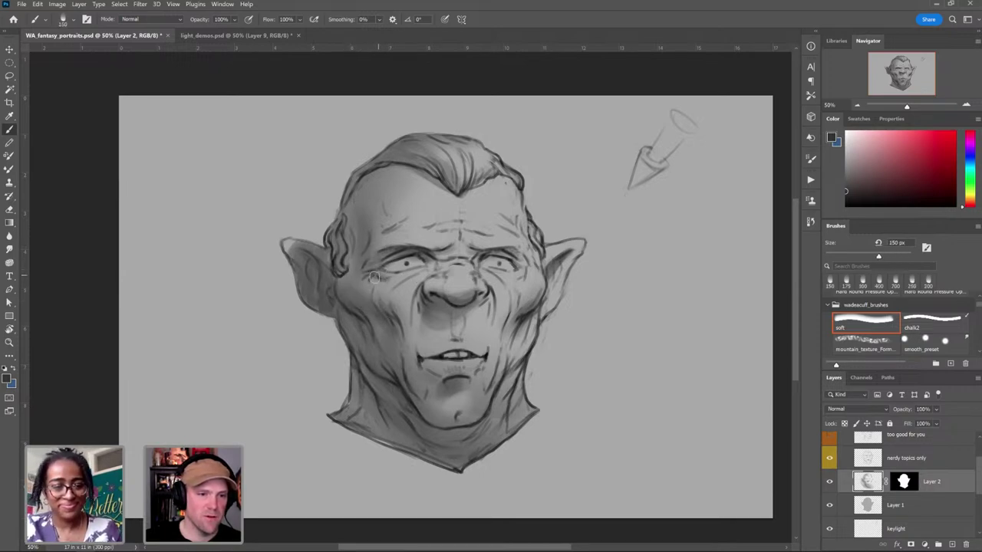
# Step: Deepen the shadow between the shadow-side cheek and the nose wing with the soft brush at 150 to 250 px
pyautogui.press(']')
pyautogui.press(']')
pyautogui.press(']')
pyautogui.press(']')
pyautogui.press(']')
pyautogui.press(']')
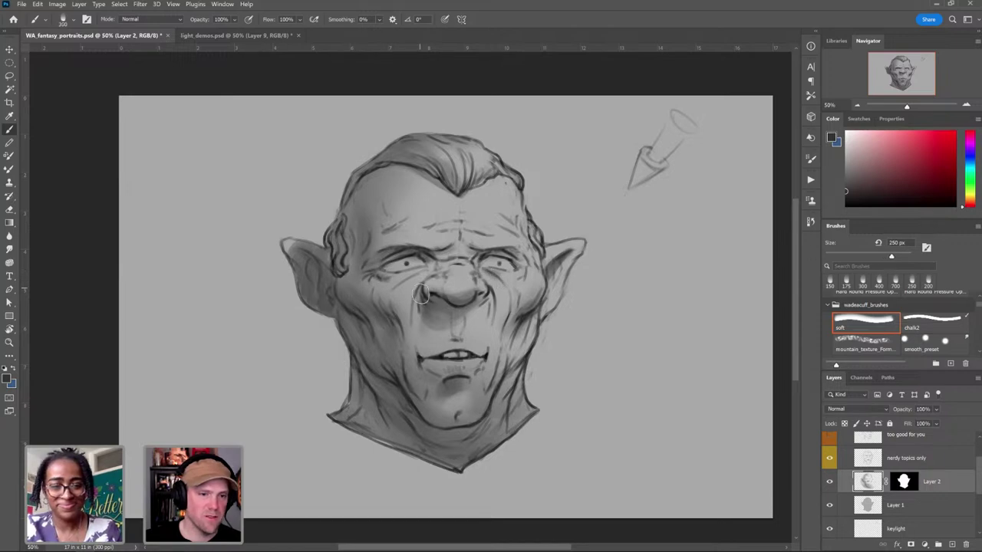
pyautogui.press('[')
pyautogui.press('[')
pyautogui.press('[')
pyautogui.press('[')
pyautogui.press('[')
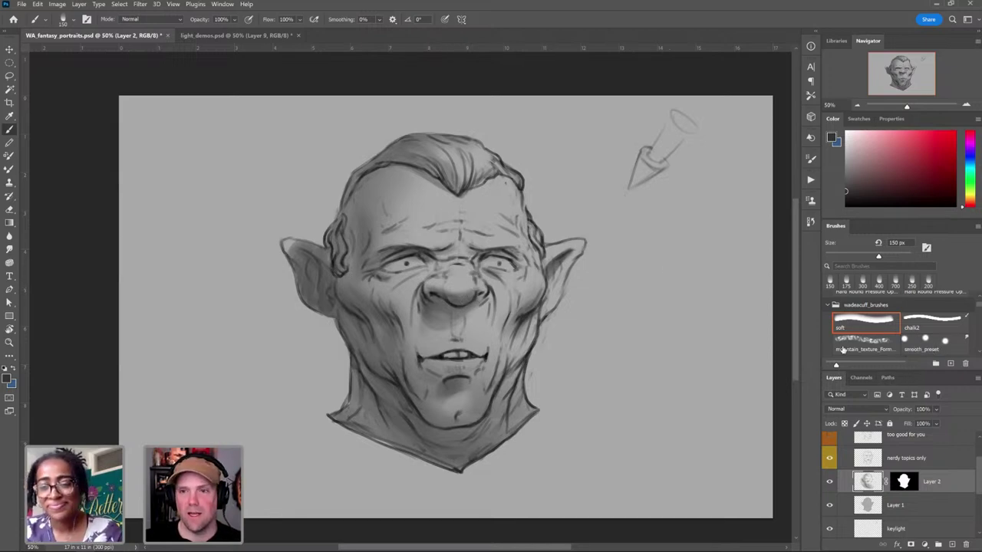
# Step: Set the foreground colour to near-white for painting highlights
pyautogui.click(845, 132)
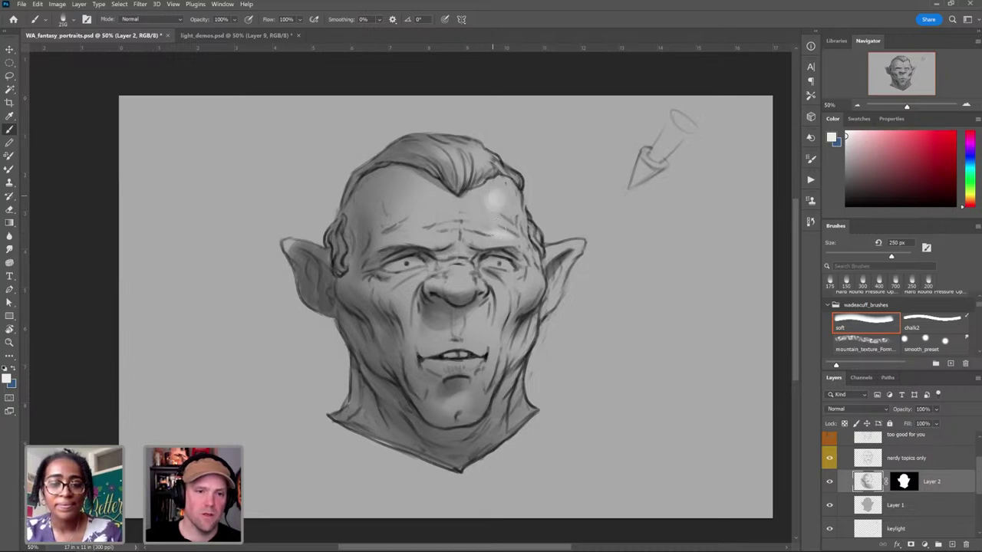
# Step: Paint near-white highlights across the light-facing forehead on the shading layer with the soft brush at 250 to 1000 px
pyautogui.press(']')
pyautogui.press(']')
pyautogui.press(']')
pyautogui.press(']')
pyautogui.press(']')
pyautogui.press(']')
pyautogui.press(']')
pyautogui.moveTo(486, 215); pyautogui.dragTo(477, 230)
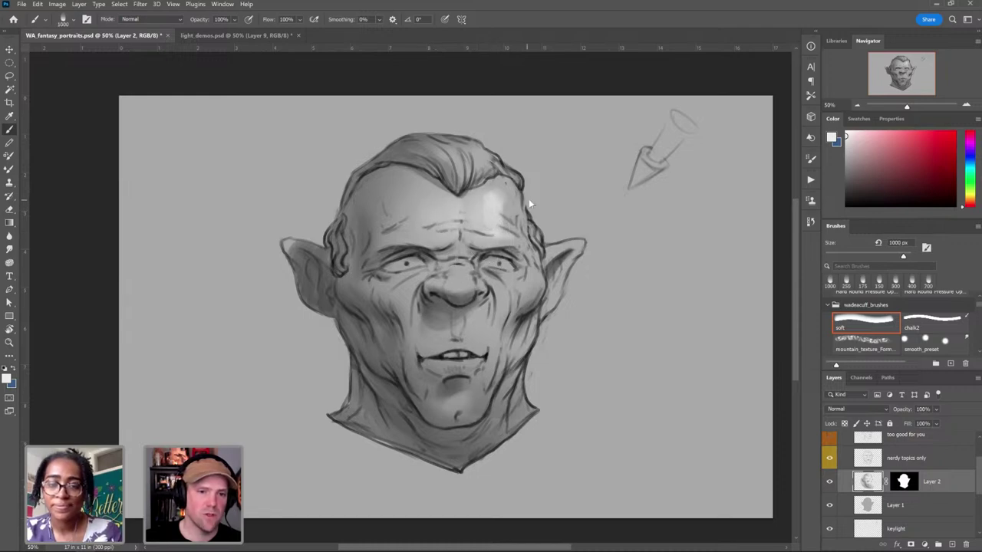
pyautogui.press('[')
pyautogui.press('[')
pyautogui.press('[')
pyautogui.press('[')
pyautogui.press('[')
pyautogui.press('[')
pyautogui.press('[')
pyautogui.press('[')
pyautogui.press('[')
pyautogui.press('[')
pyautogui.press('[')
pyautogui.press('[')
pyautogui.press('[')
pyautogui.press('[')
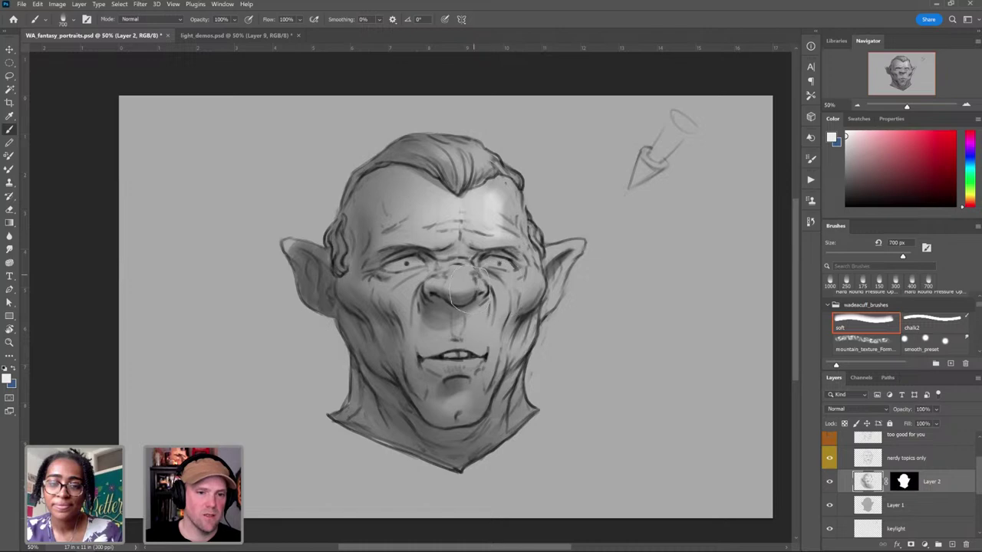
# Step: Highlight the ball and bridge of the nose on the shading layer with the soft brush at 200 to 500 px
pyautogui.press(']')
pyautogui.press(']')
pyautogui.press(']')
pyautogui.press(']')
pyautogui.press(']')
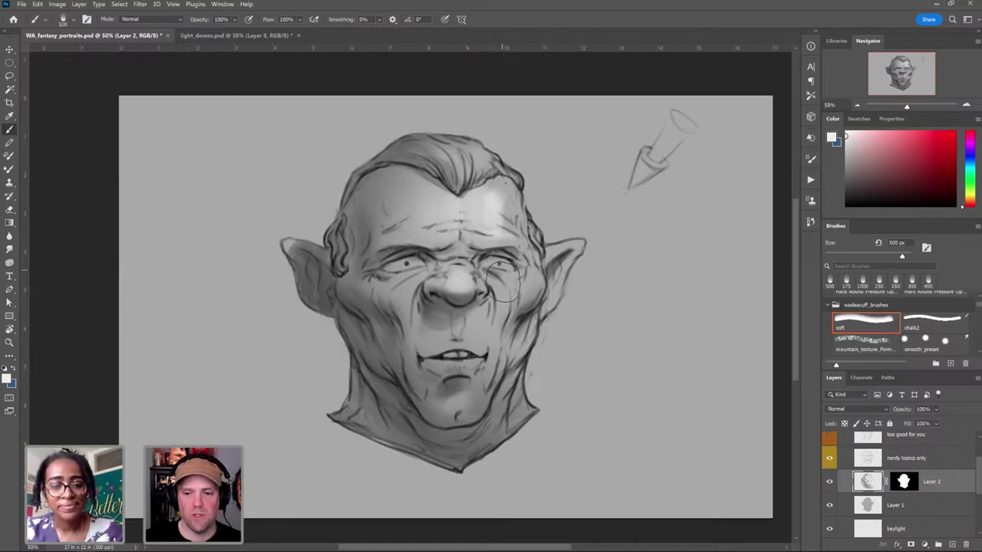
pyautogui.press('[')
pyautogui.press('[')
pyautogui.press('[')
pyautogui.press('[')
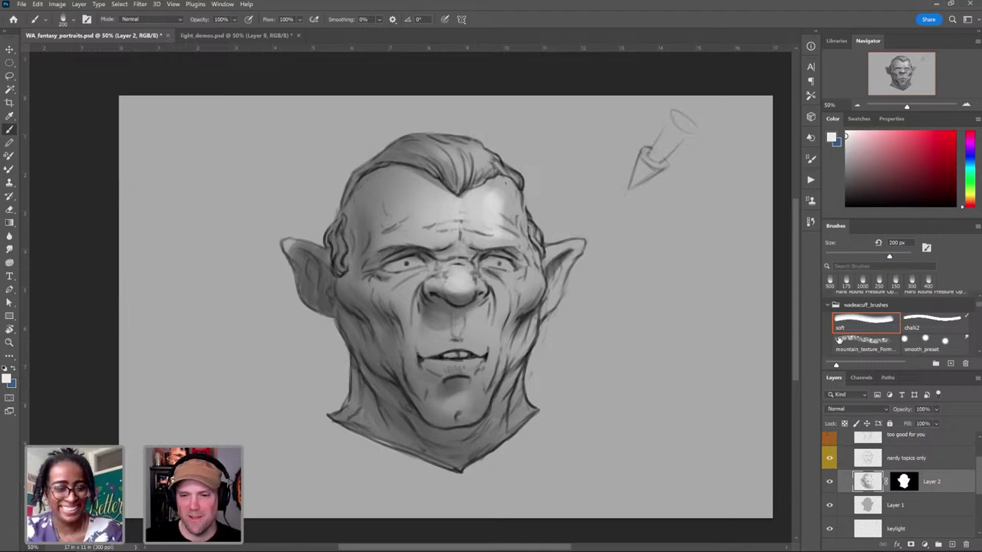
# Step: Revert the document history to the state before the first near-white highlight stroke
pyautogui.click(810, 222)
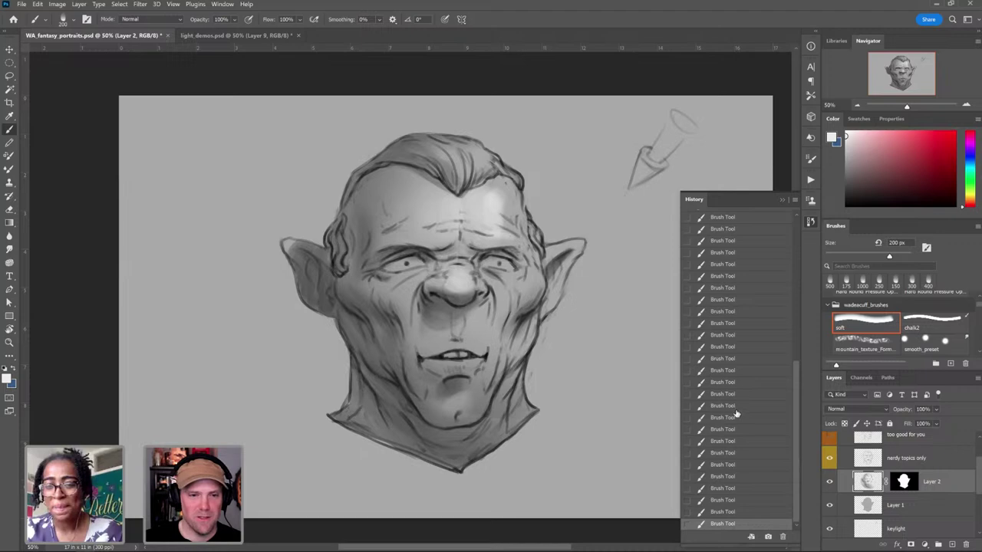
pyautogui.click(735, 417)
pyautogui.click(748, 364)
pyautogui.click(756, 288)
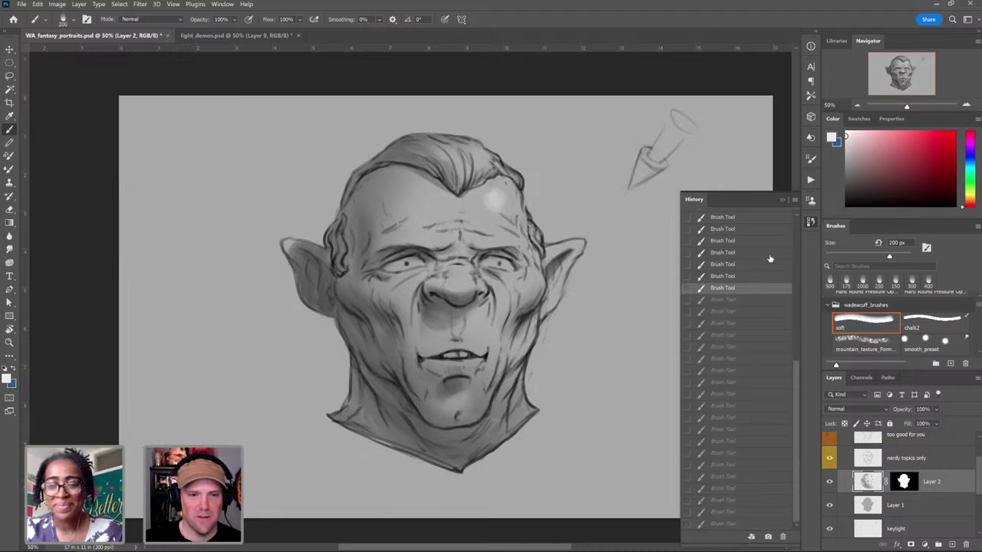
pyautogui.click(768, 265)
pyautogui.click(783, 201)
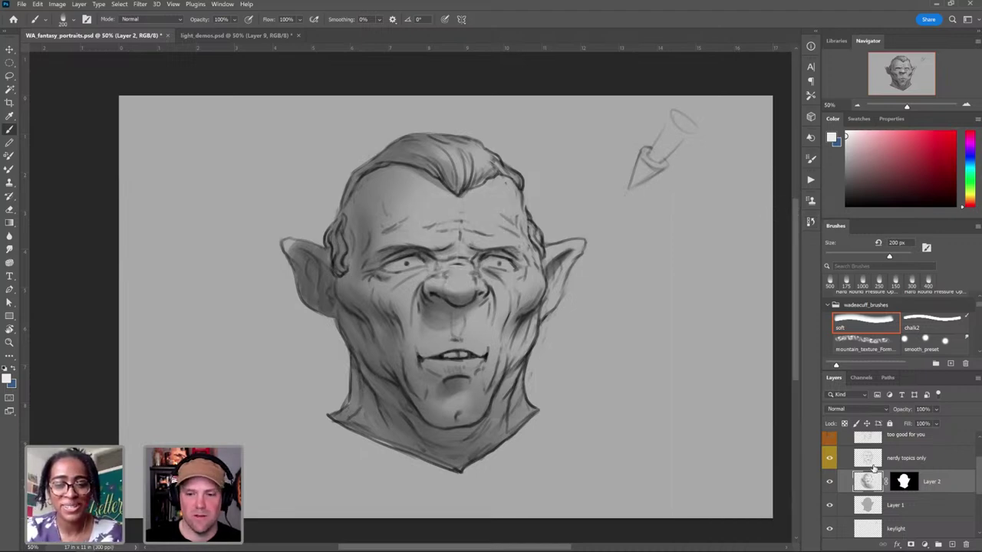
# Step: Add a new layer above Layer 2 and copy Layer 2's head mask onto it
pyautogui.click(952, 544)
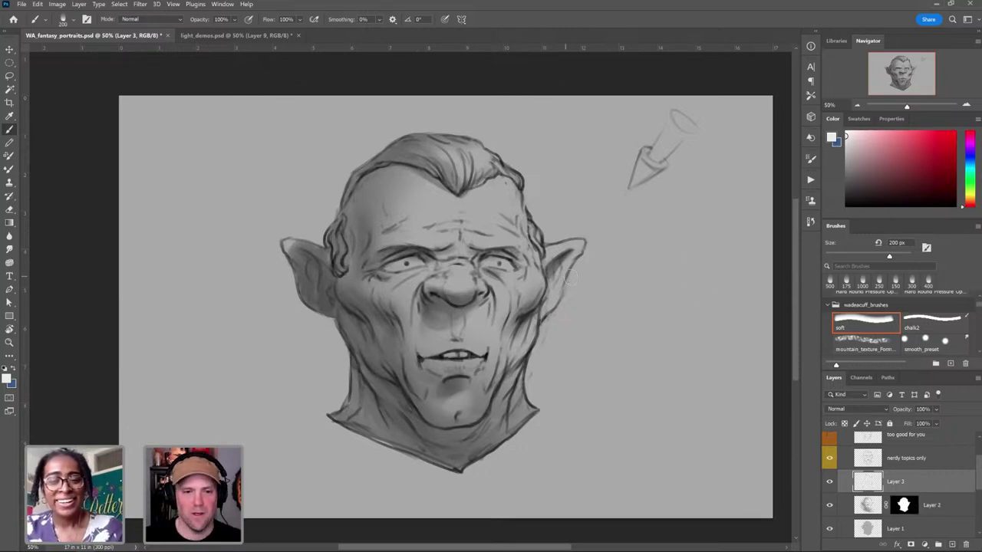
pyautogui.moveTo(910, 512); pyautogui.dragTo(911, 492)
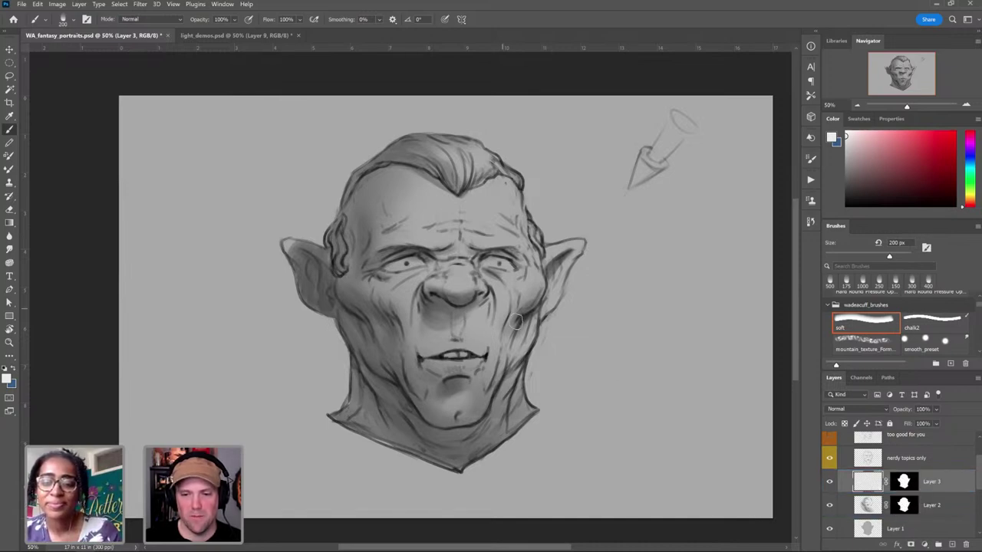
pyautogui.press(']')
pyautogui.press(']')
pyautogui.press(']')
pyautogui.press(']')
pyautogui.moveTo(506, 206)
pyautogui.mouseDown()
pyautogui.moveTo(524, 222)
pyautogui.moveTo(499, 215)
pyautogui.mouseUp()
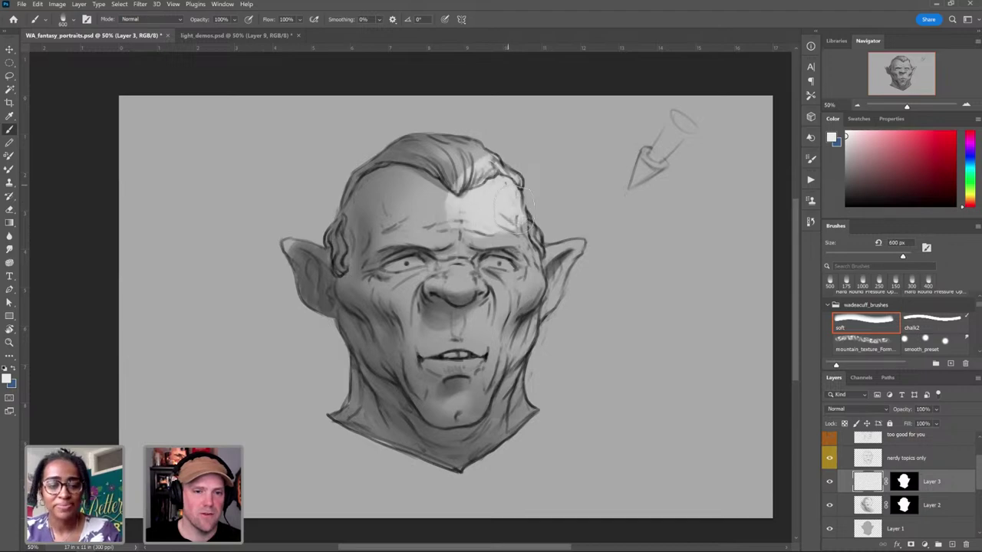
pyautogui.hotkey('ctrl', 'z')
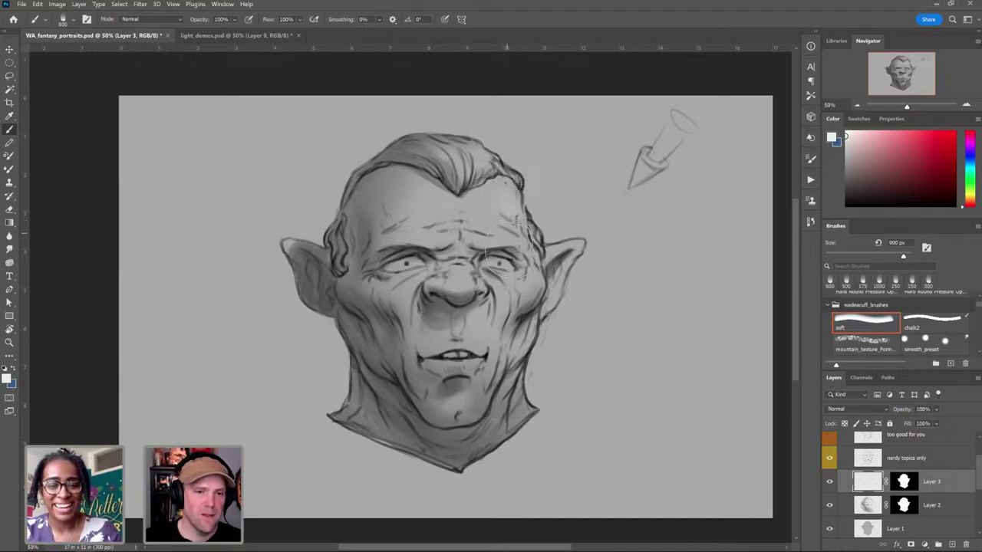
# Step: Paint a soft near-white highlight across the forehead on the new masked layer at 900 to 1600 px
pyautogui.press(']')
pyautogui.press(']')
pyautogui.press(']')
pyautogui.press(']')
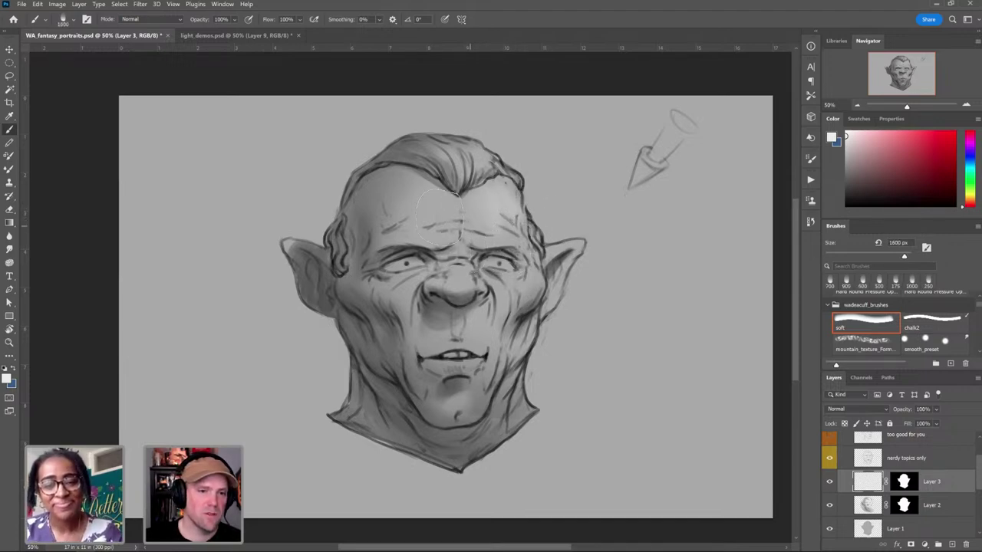
pyautogui.moveTo(440, 216); pyautogui.dragTo(442, 213)
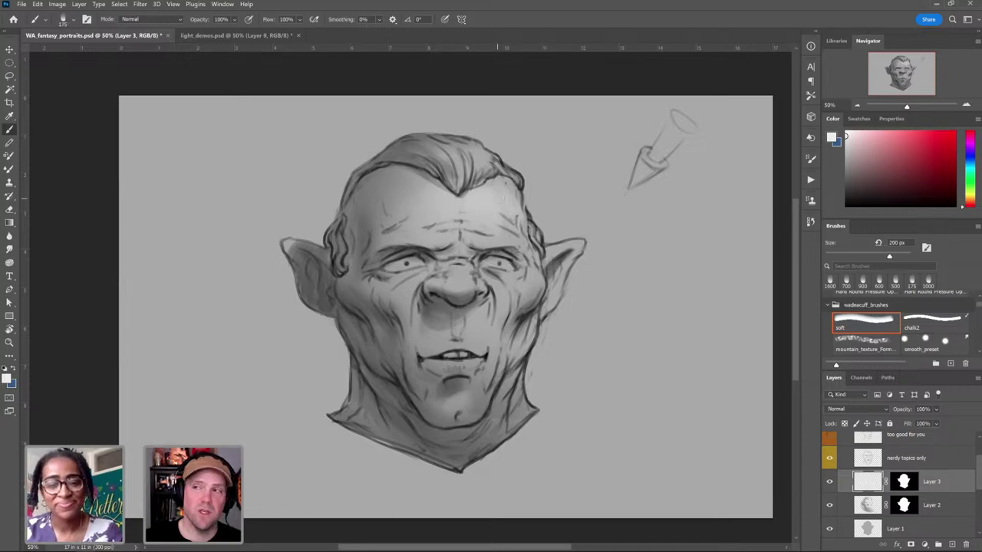
# Step: Add a smaller, brighter highlight to the light-facing side of the forehead at 175 to 200 px and blend it at about 500 px
pyautogui.press(']')
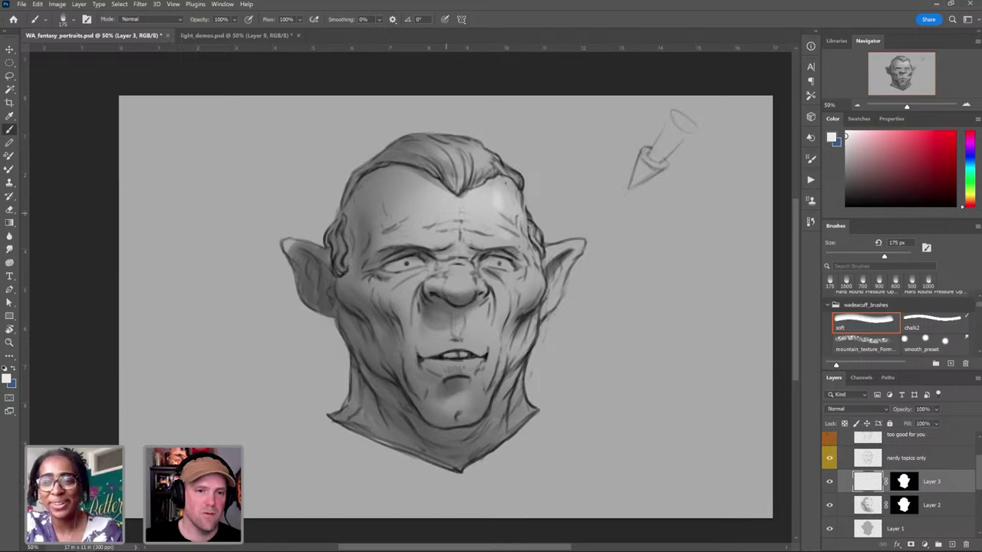
pyautogui.press(']')
pyautogui.press(']')
pyautogui.press(']')
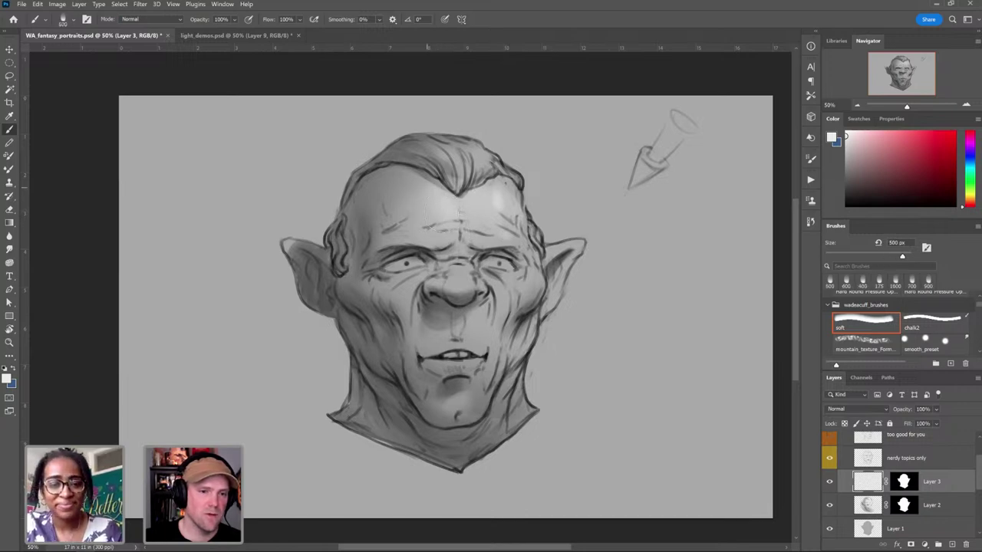
# Step: Highlight the ball of the nose and the area between the brows with the soft brush at 150 to 300 px
pyautogui.moveTo(465, 277); pyautogui.dragTo(469, 286)
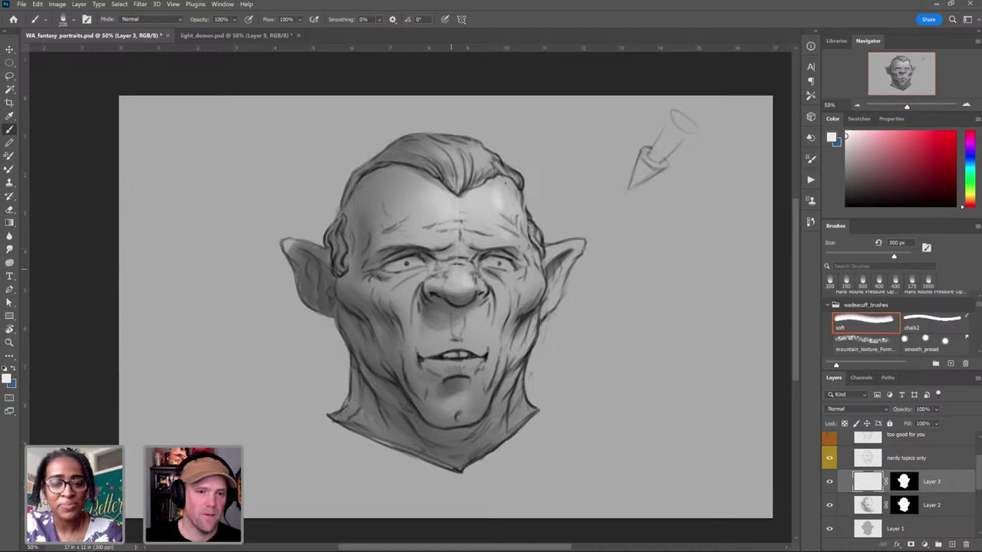
pyautogui.press('[')
pyautogui.press('[')
pyautogui.press(']')
pyautogui.press(']')
pyautogui.press(']')
pyautogui.press(']')
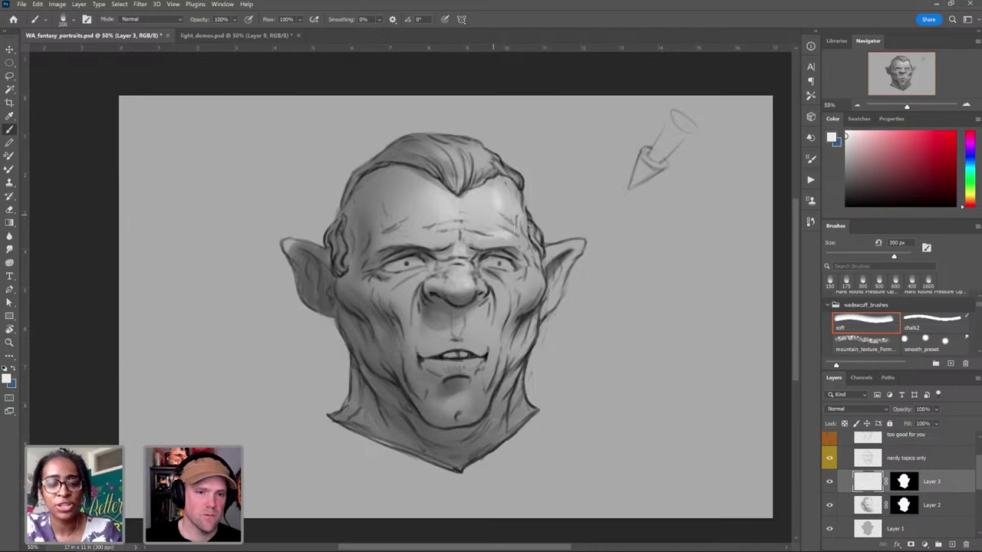
# Step: Brighten the brow ridge and lower forehead above both eyebrows with the soft brush, working up to 500 px
pyautogui.press(']')
pyautogui.press(']')
pyautogui.press(']')
pyautogui.press(']')
pyautogui.press(']')
pyautogui.press(']')
pyautogui.press(']')
pyautogui.press(']')
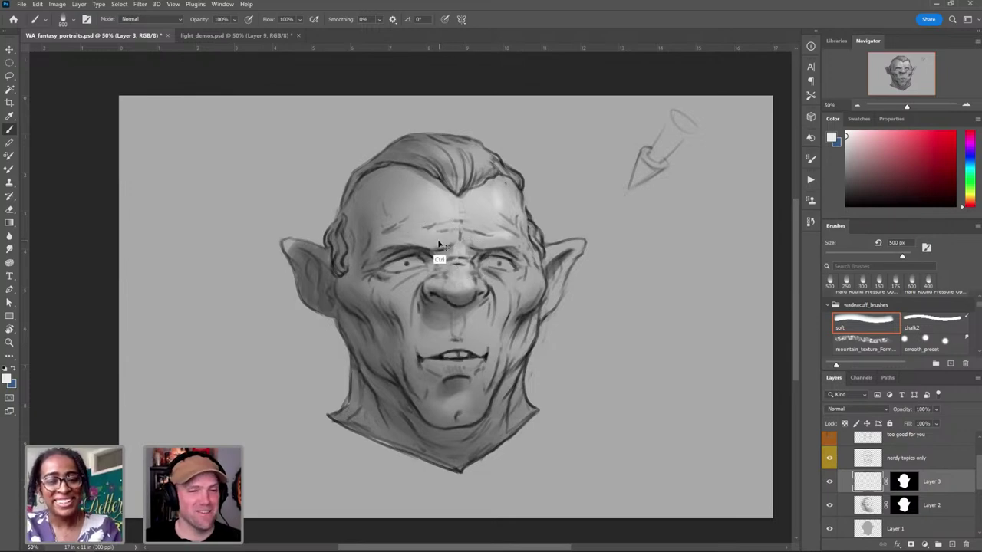
pyautogui.press(']')
pyautogui.press(']')
pyautogui.press(']')
pyautogui.press(']')
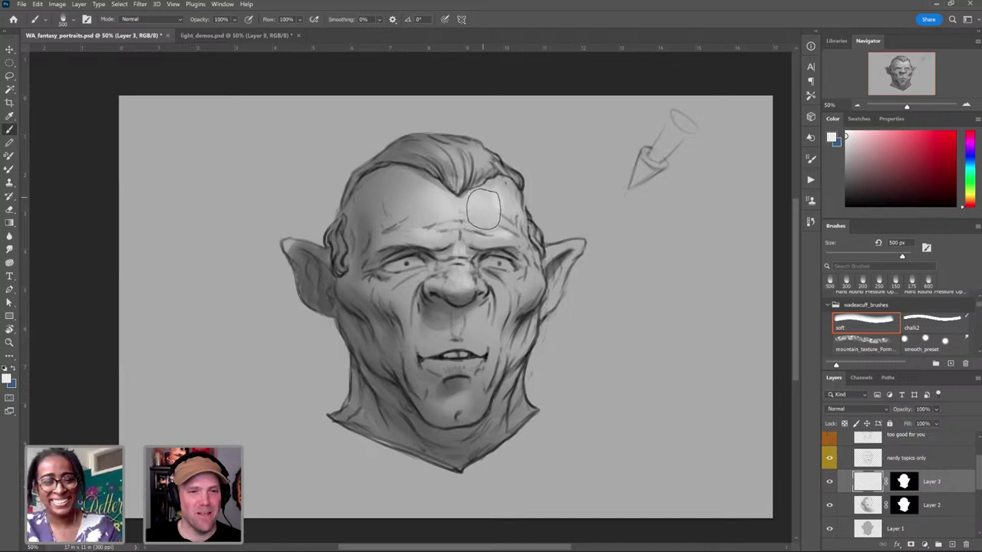
# Step: Brighten the upper lip area and the folds beside the mouth with the soft brush at 125 to 400 px
pyautogui.press('[')
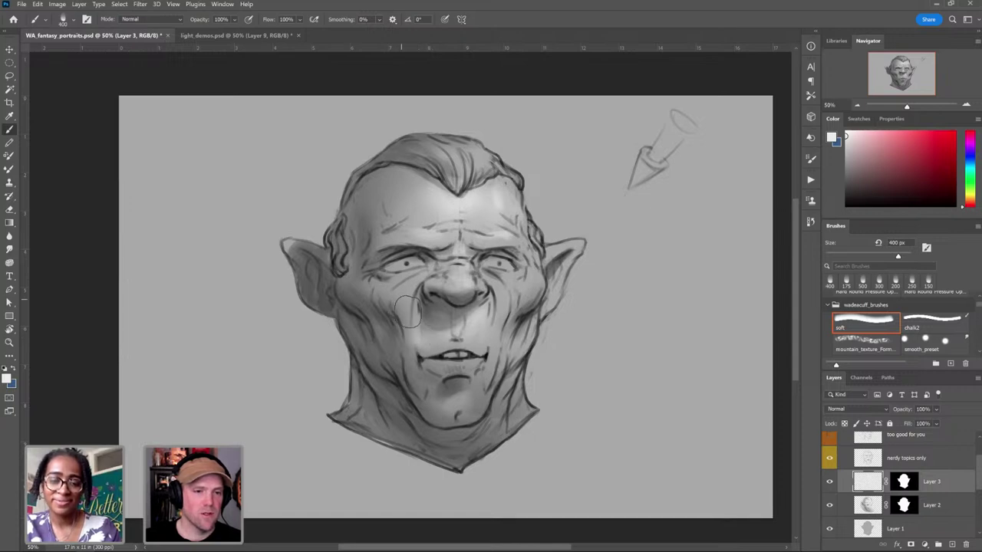
pyautogui.press('[')
pyautogui.press('[')
pyautogui.press('[')
pyautogui.press('[')
pyautogui.press('[')
pyautogui.press('[')
pyautogui.press(']')
pyautogui.press(']')
pyautogui.press(']')
pyautogui.press(']')
pyautogui.press(']')
pyautogui.press(']')
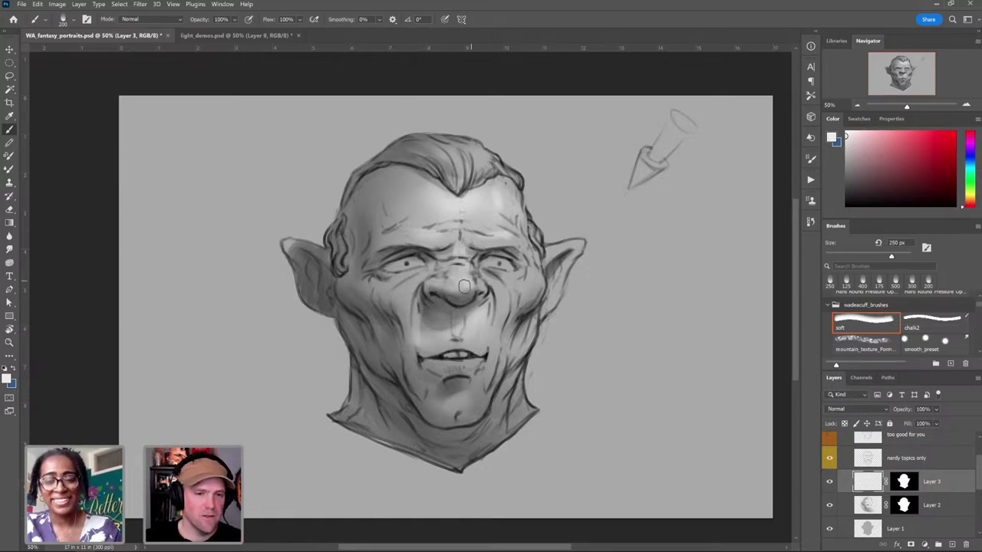
# Step: Highlight the lower lip and the front of the chin with the soft brush at 125 to 300 px
pyautogui.press('[')
pyautogui.press('[')
pyautogui.press('[')
pyautogui.press('[')
pyautogui.press('[')
pyautogui.press(']')
pyautogui.press(']')
pyautogui.press(']')
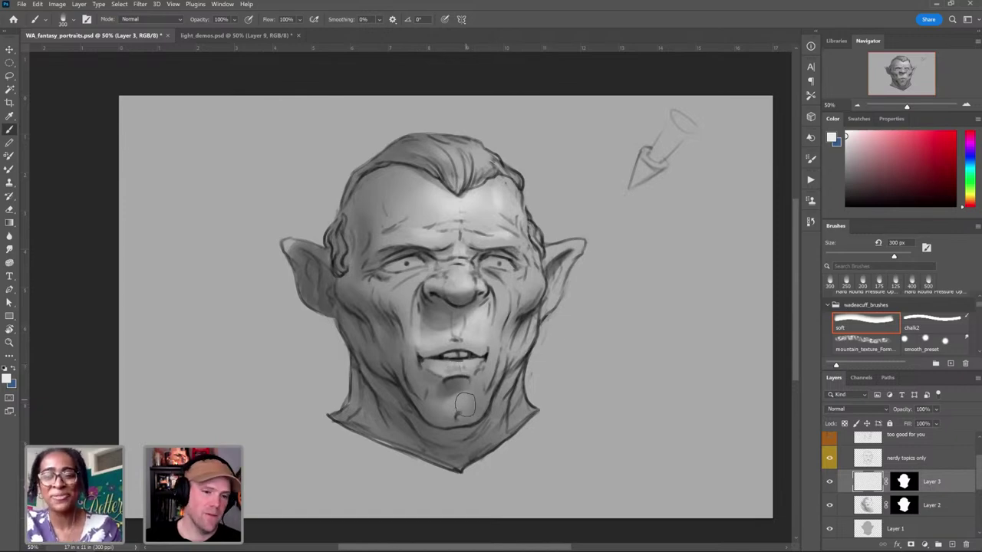
# Step: Highlight the chin and the cheek on the light-facing side with the soft brush at 200 to 300 px
pyautogui.press('[')
pyautogui.press('[')
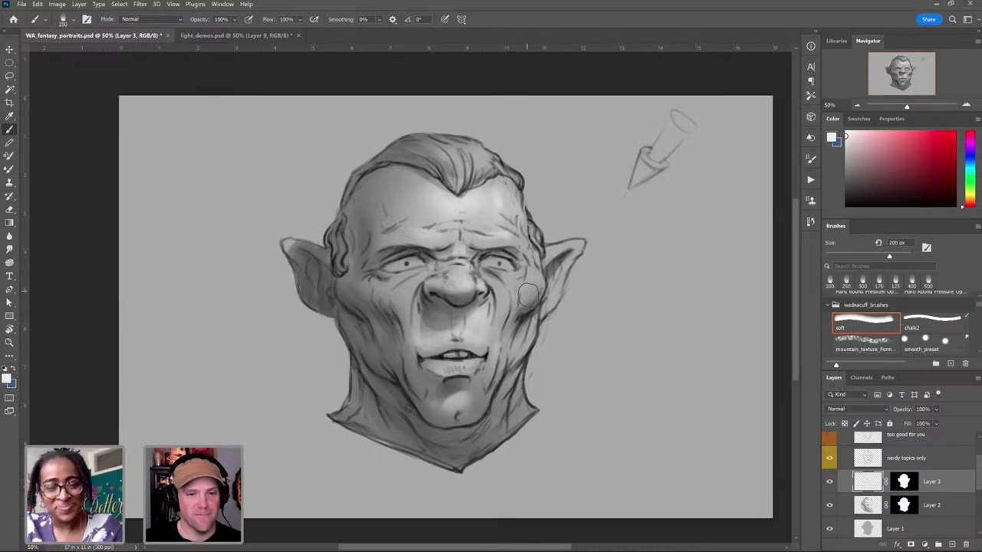
pyautogui.press(']')
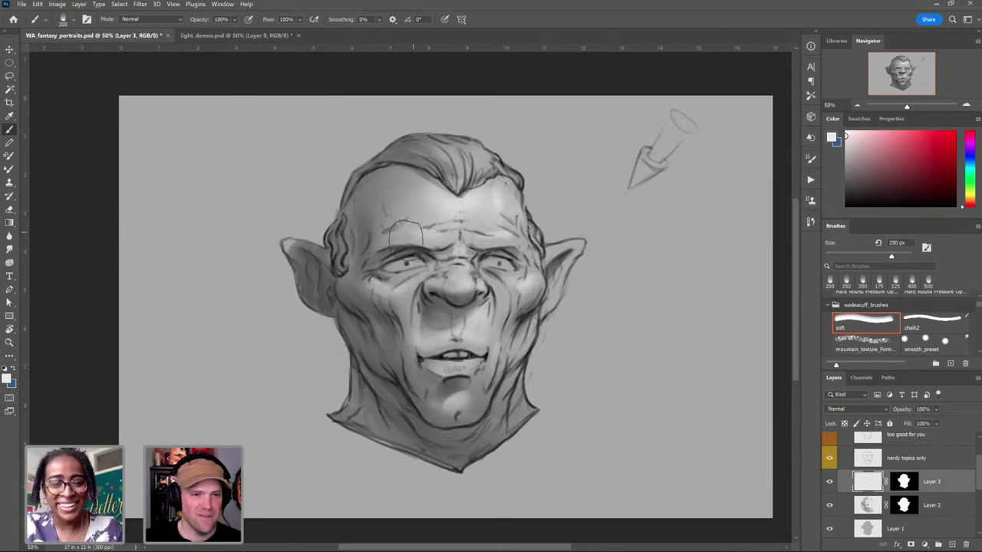
# Step: Brighten the forehead above the shadow-side eyebrow with the soft brush, working up to 500 px
pyautogui.press(']')
pyautogui.press(']')
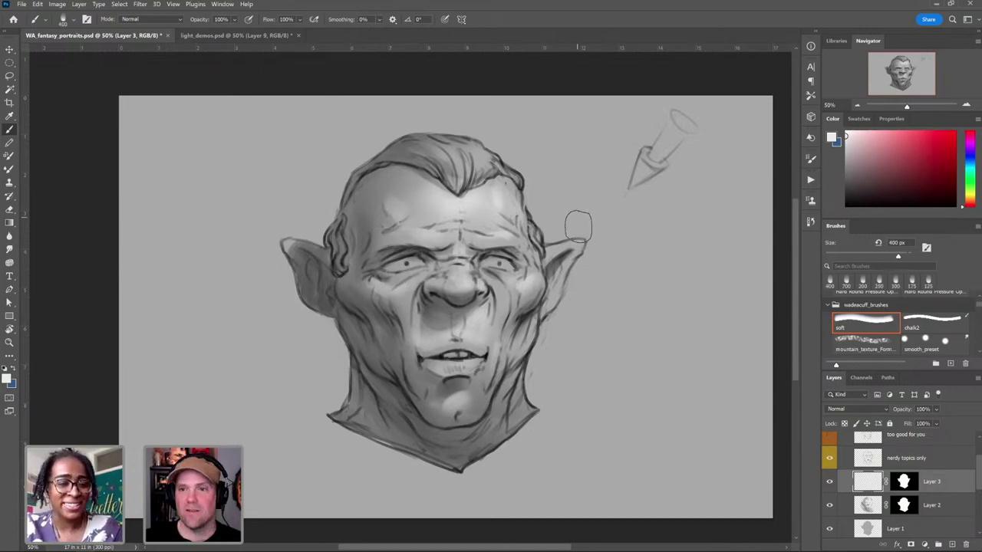
pyautogui.press(']')
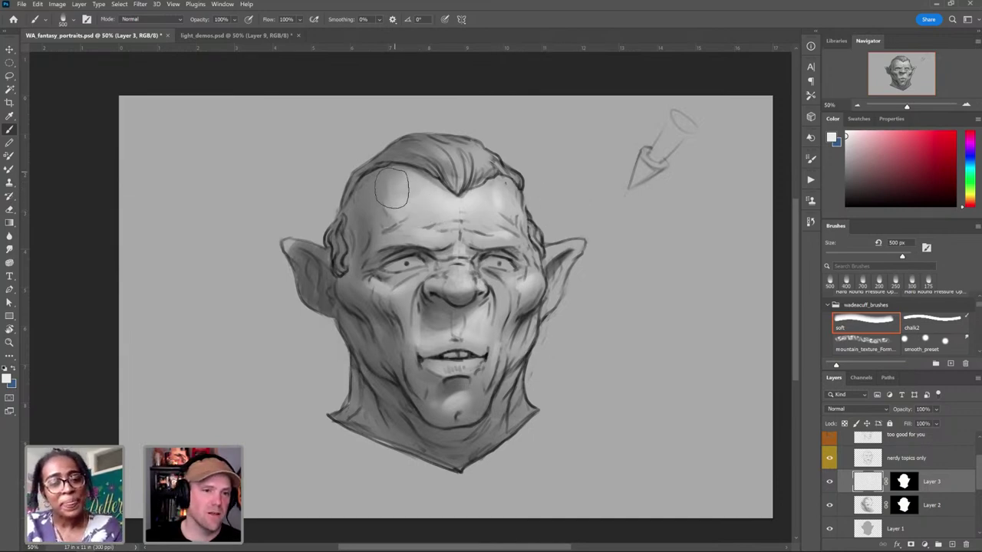
# Step: Add finer highlights around the upper lip with the soft brush, reducing its size to 80 px
pyautogui.press('[')
pyautogui.press('[')
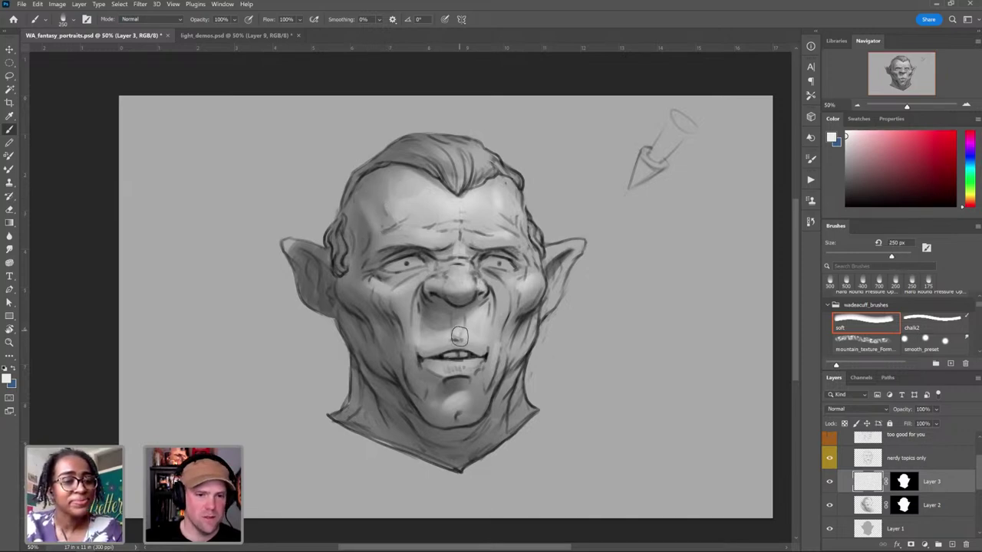
pyautogui.press('[')
pyautogui.press('[')
pyautogui.press('[')
pyautogui.press('[')
pyautogui.press('[')
pyautogui.press('[')
pyautogui.press('[')
pyautogui.press('[')
pyautogui.press('[')
pyautogui.press('[')
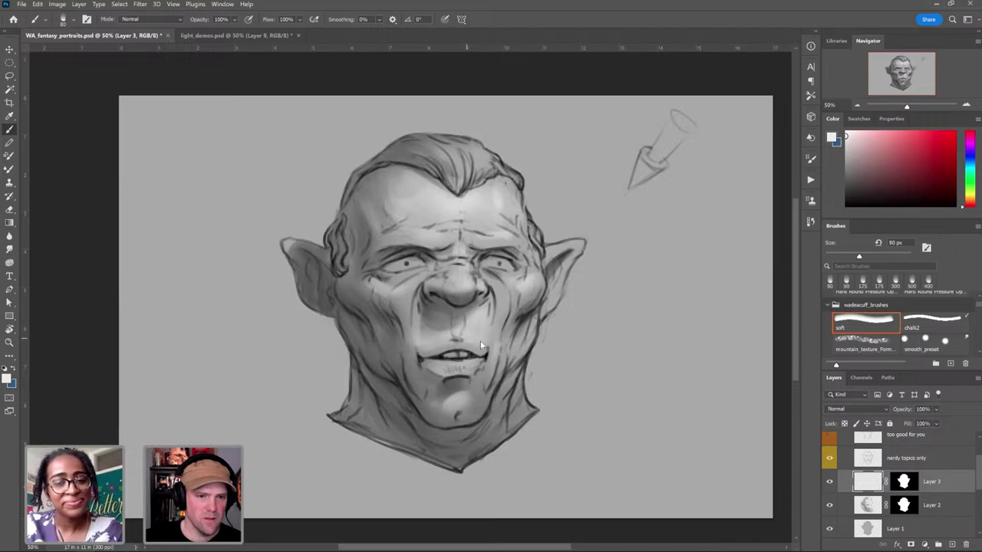
# Step: Darken the mouth corner, the area under the lower lip and the jaw edge on Layer 2 with a sampled dark tone, up to 200 px
pyautogui.keyDown('alt'); pyautogui.click(472, 373); pyautogui.keyUp('alt')
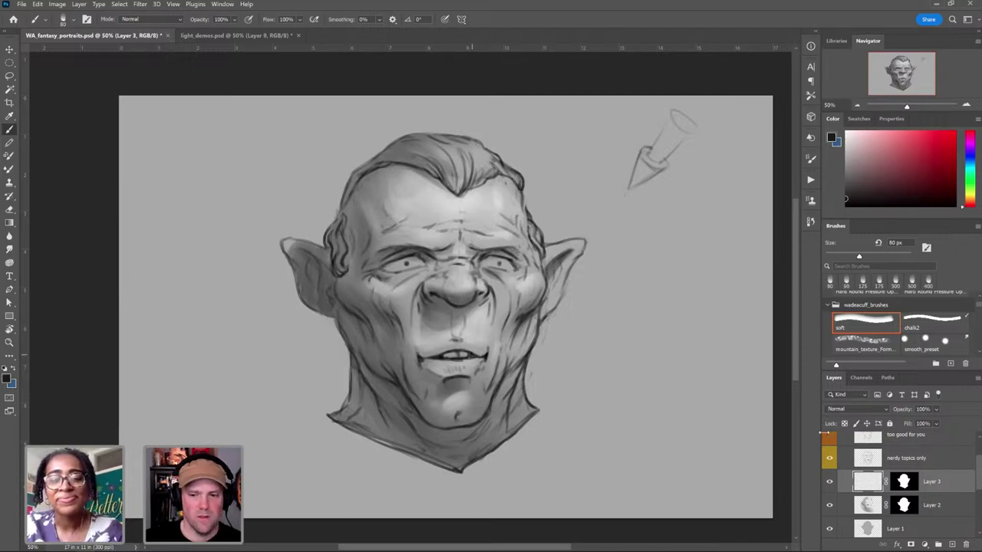
pyautogui.click(876, 506)
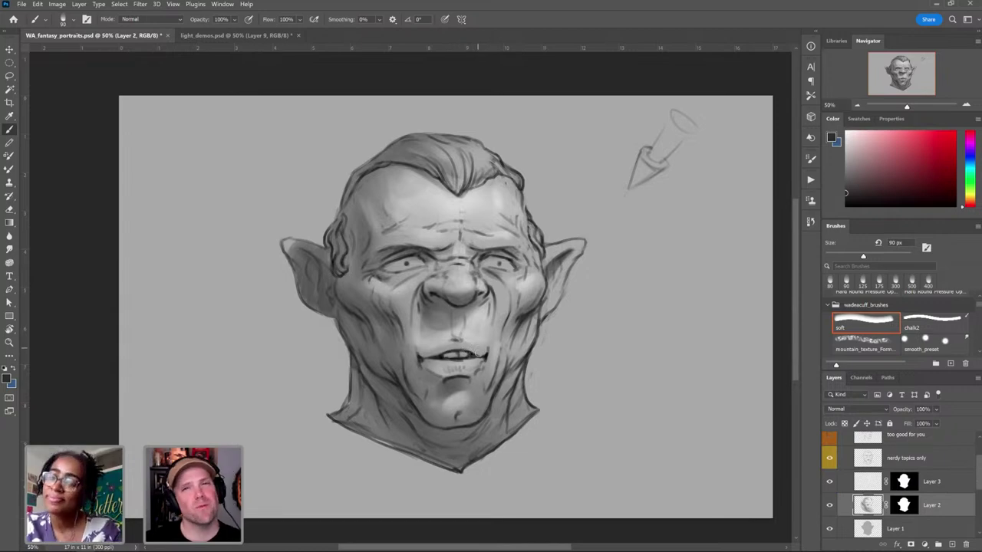
pyautogui.press(']')
pyautogui.press(']')
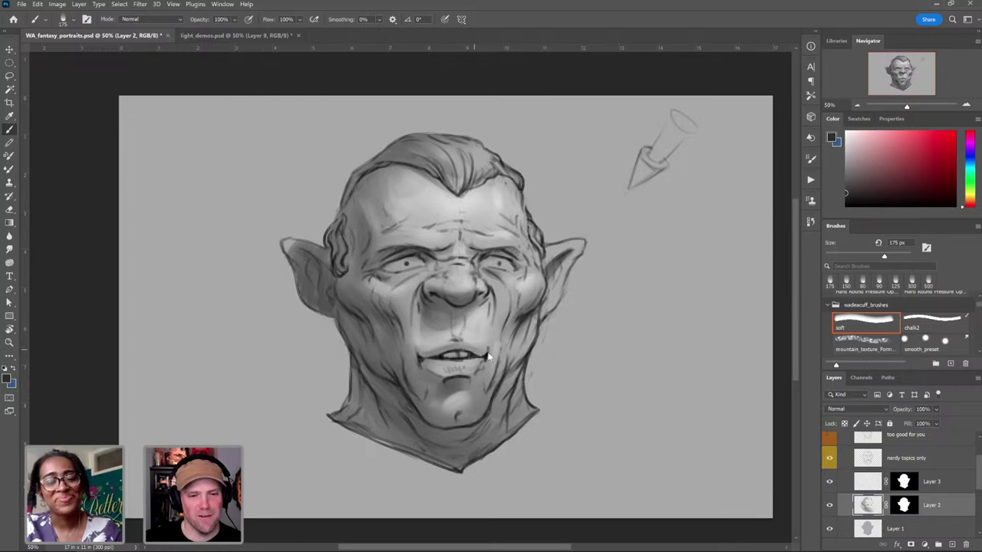
pyautogui.press(']')
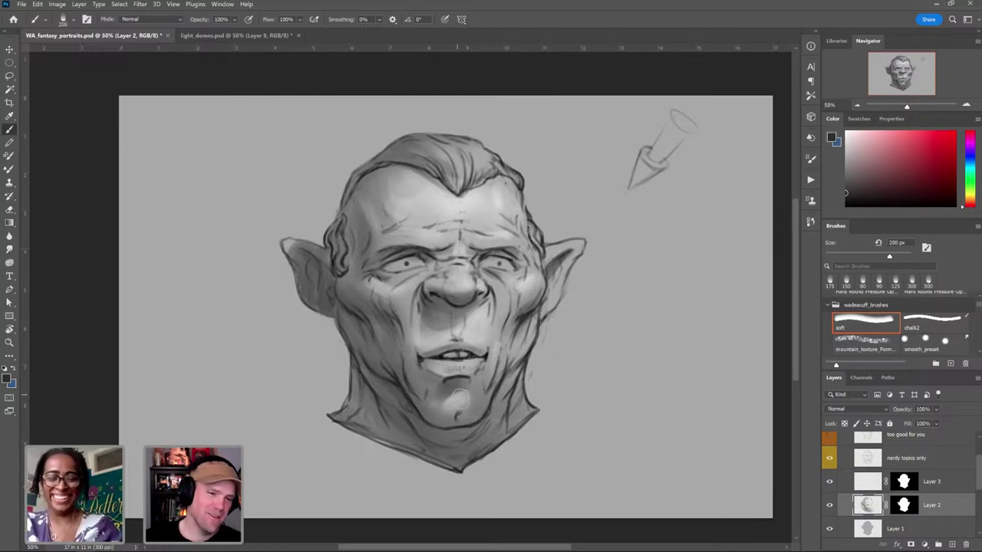
pyautogui.press('[')
pyautogui.press(']')
pyautogui.moveTo(469, 385); pyautogui.dragTo(476, 377)
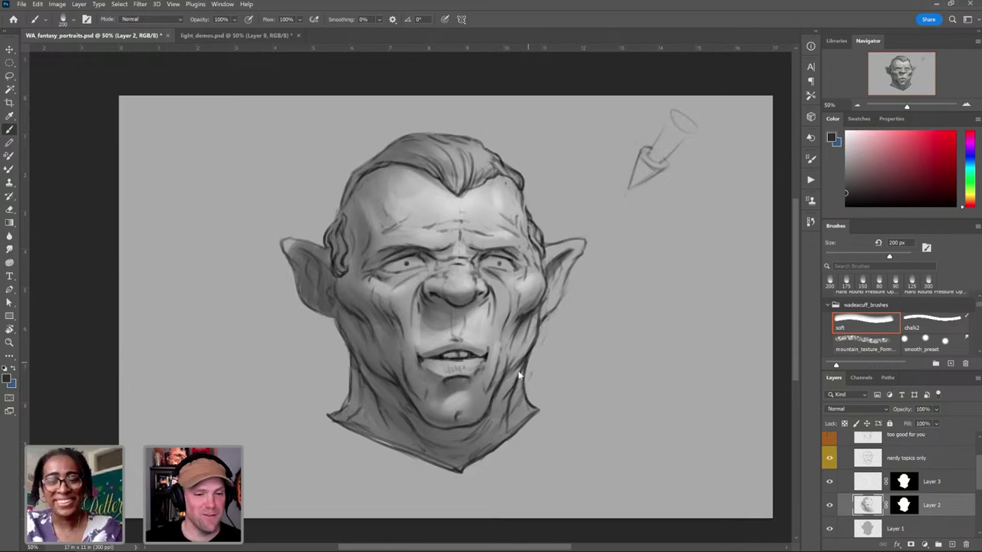
pyautogui.moveTo(494, 404); pyautogui.dragTo(518, 385)
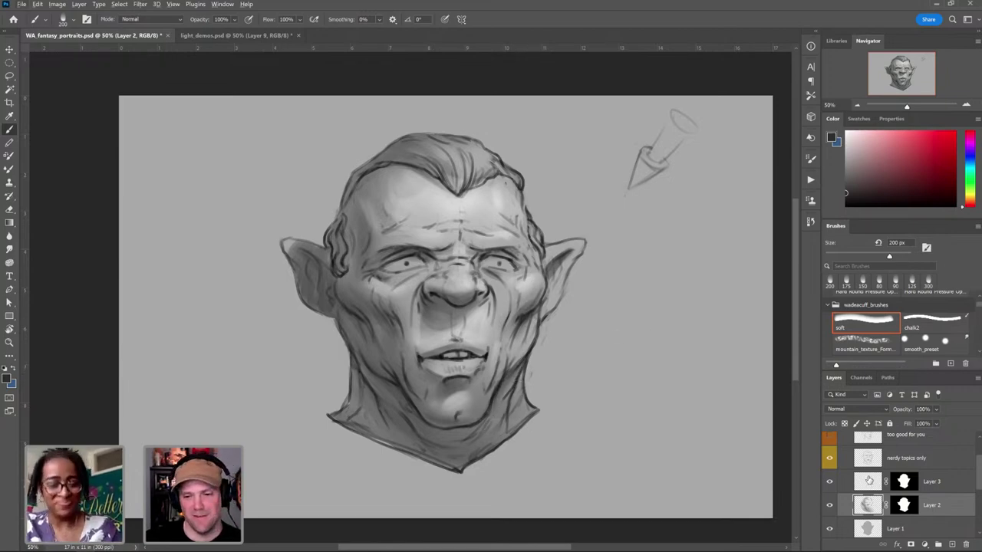
# Step: Lighten the light-side neck below the jaw on Layer 3 with a sampled light grey, then return to a dark tone on Layer 2
pyautogui.hotkey('alt', ']')
pyautogui.keyDown('alt'); pyautogui.click(488, 340); pyautogui.keyUp('alt')
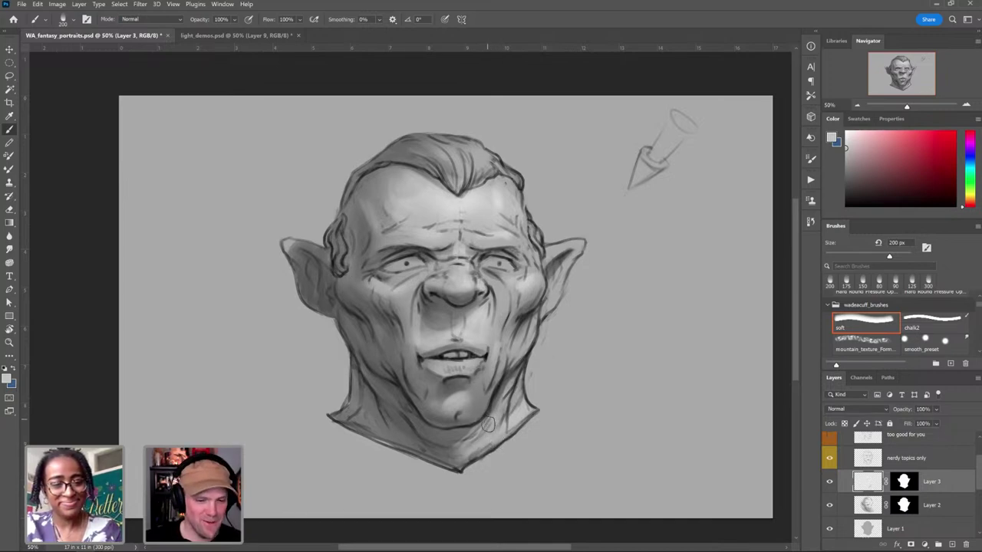
pyautogui.click(846, 194)
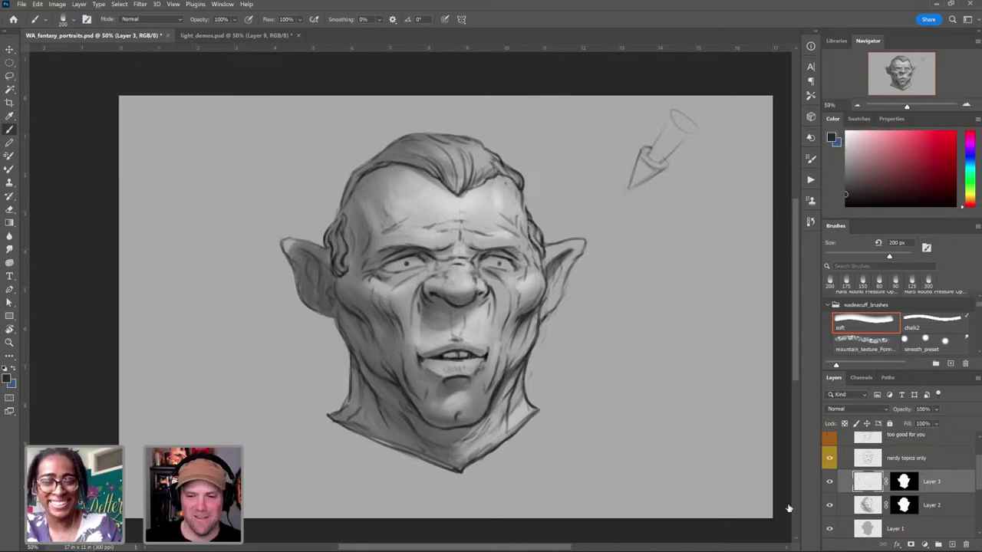
pyautogui.click(878, 506)
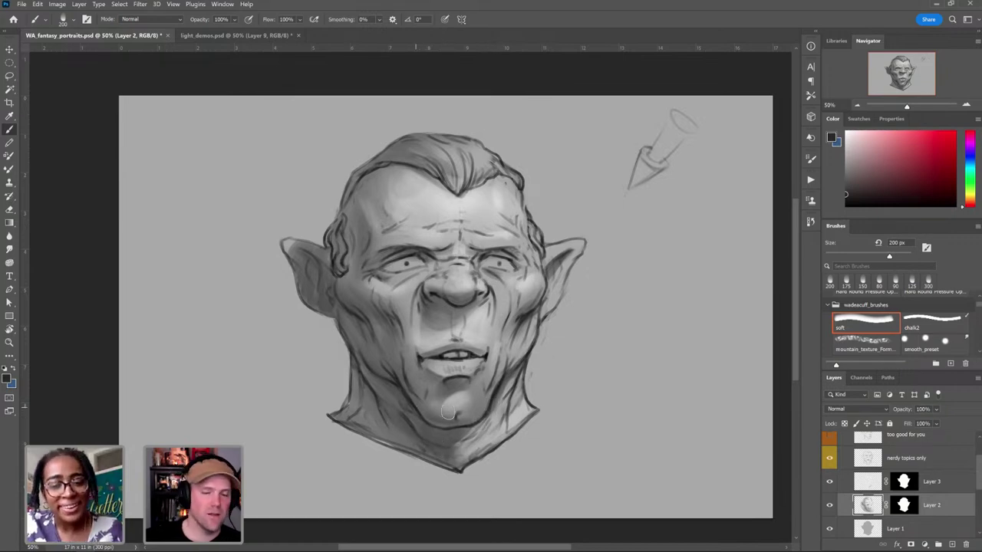
# Step: Create a new layer above Layer 3 and switch to the chalk2 brush
pyautogui.click(952, 545)
pyautogui.moveTo(920, 508); pyautogui.dragTo(923, 474)
pyautogui.click(930, 322)
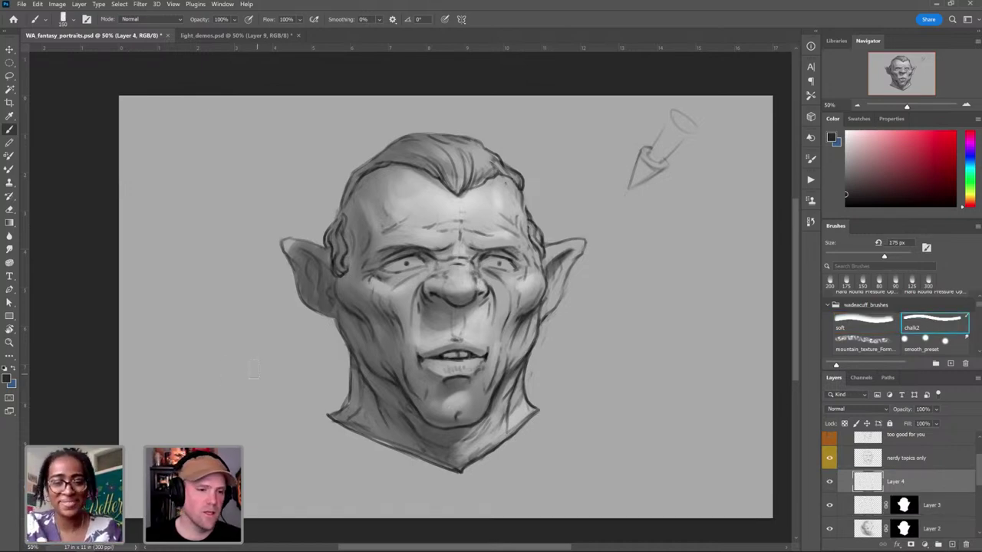
# Step: Rename the new layer as "rim light"
pyautogui.doubleClick(894, 481)
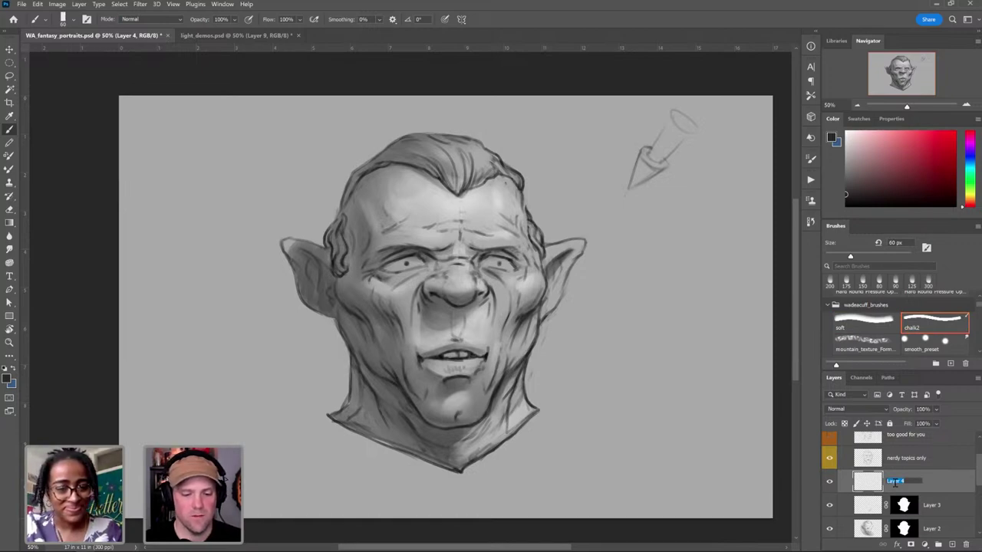
pyautogui.write('rim')
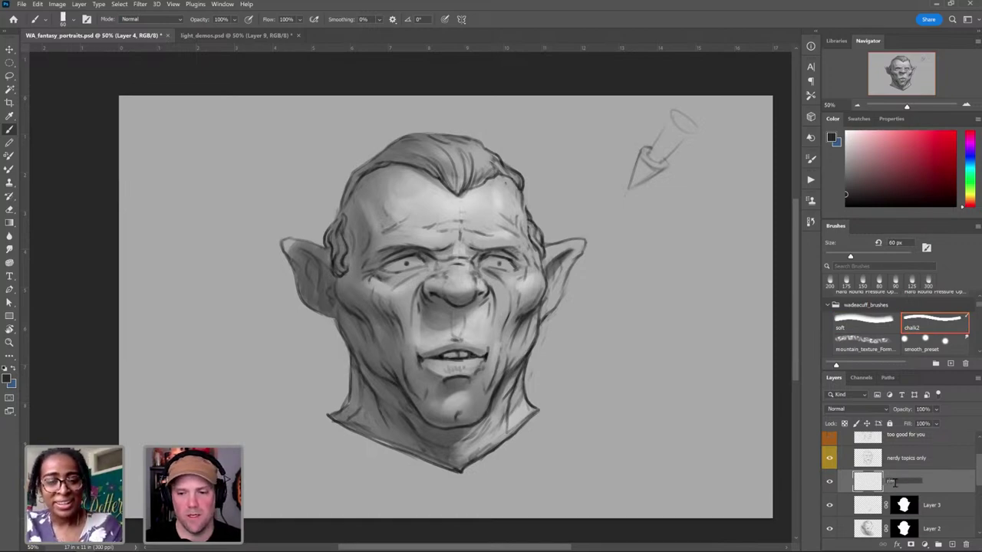
pyautogui.write('rim light')
pyautogui.press('Return')
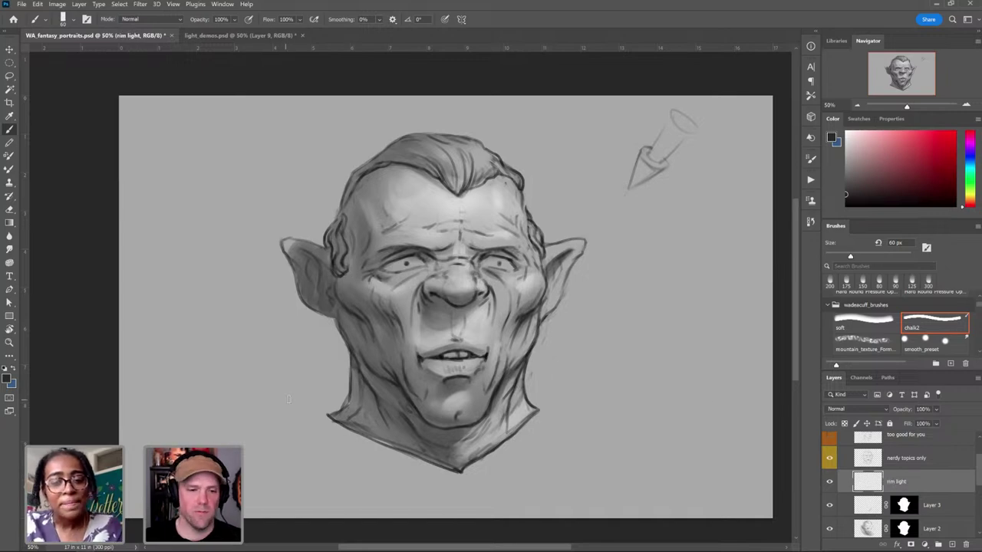
# Step: Sketch a rim light direction arrow beside the shadow-side jaw, pointing toward the head, with the dark chalk2 brush at 45 px
pyautogui.press('[')
pyautogui.press('[')
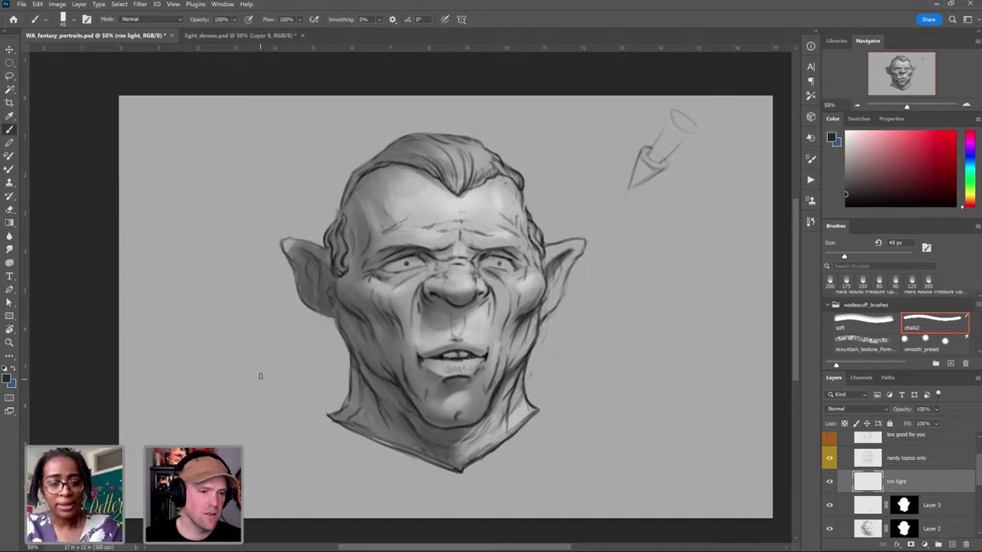
pyautogui.moveTo(242, 375)
pyautogui.mouseDown()
pyautogui.moveTo(255, 358)
pyautogui.moveTo(250, 386)
pyautogui.mouseUp()
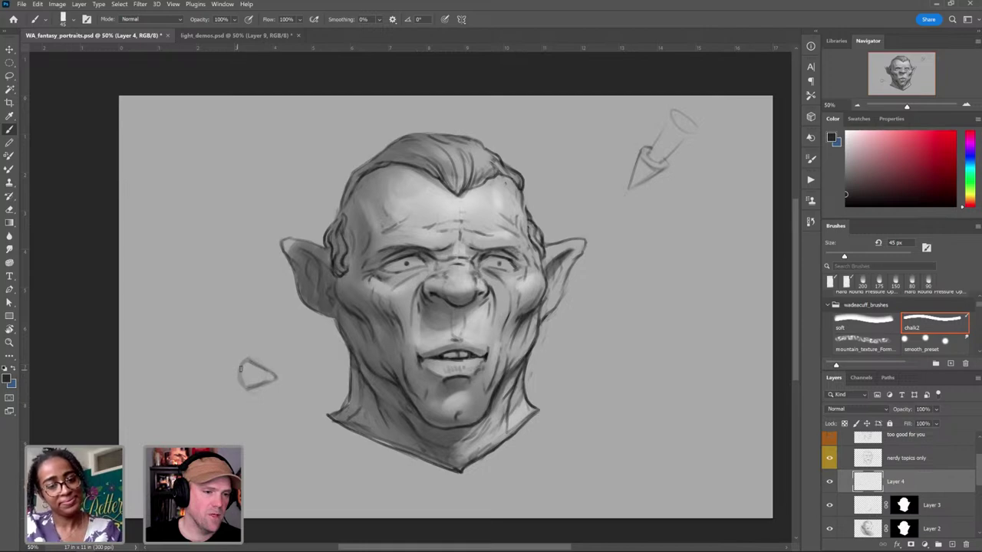
pyautogui.moveTo(223, 370)
pyautogui.mouseDown()
pyautogui.moveTo(243, 367)
pyautogui.moveTo(216, 380)
pyautogui.moveTo(237, 369)
pyautogui.mouseUp()
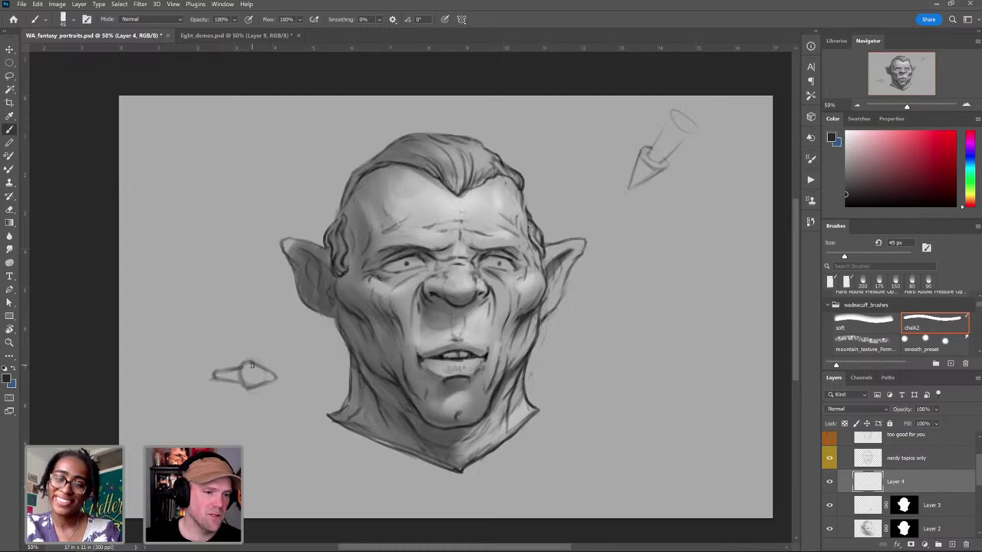
pyautogui.moveTo(252, 365)
pyautogui.mouseDown()
pyautogui.moveTo(265, 376)
pyautogui.moveTo(250, 387)
pyautogui.mouseUp()
pyautogui.hotkey('ctrl', 'z')
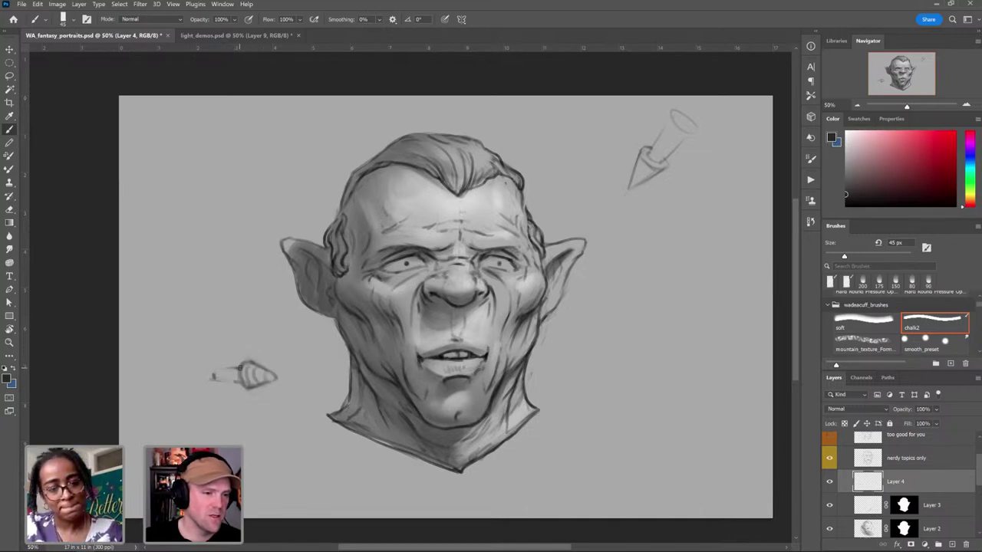
pyautogui.moveTo(233, 368); pyautogui.dragTo(213, 370)
pyautogui.moveTo(214, 369)
pyautogui.mouseDown()
pyautogui.moveTo(254, 376)
pyautogui.moveTo(248, 362)
pyautogui.moveTo(249, 388)
pyautogui.moveTo(247, 363)
pyautogui.moveTo(250, 387)
pyautogui.mouseUp()
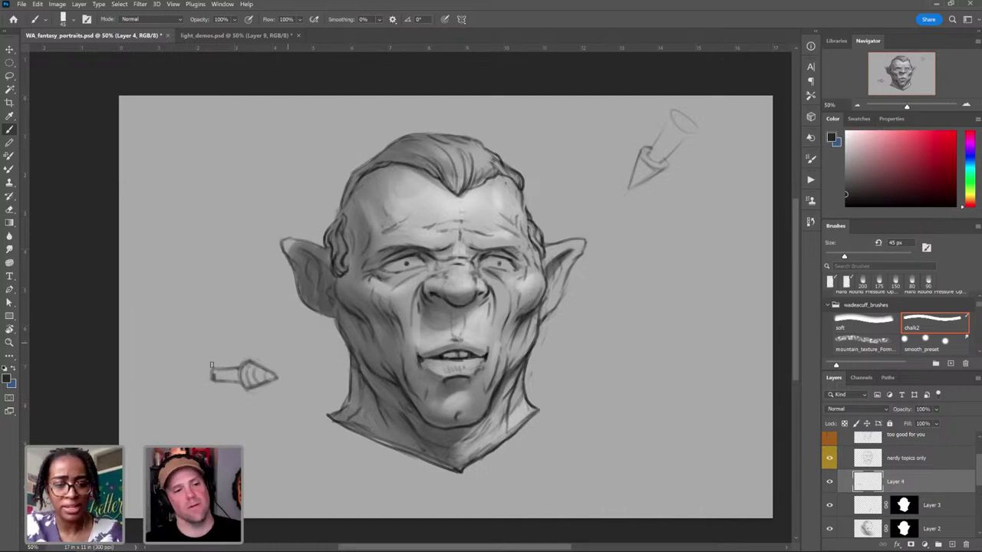
pyautogui.press('[')
pyautogui.press('[')
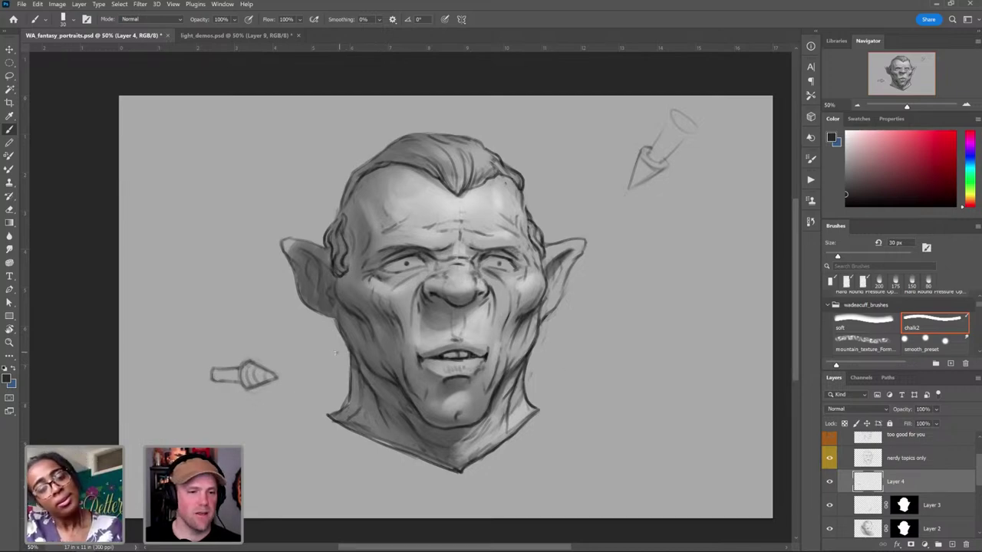
pyautogui.moveTo(327, 353)
pyautogui.mouseDown()
pyautogui.moveTo(346, 353)
pyautogui.moveTo(335, 370)
pyautogui.mouseUp()
pyautogui.hotkey('ctrl', 'z')
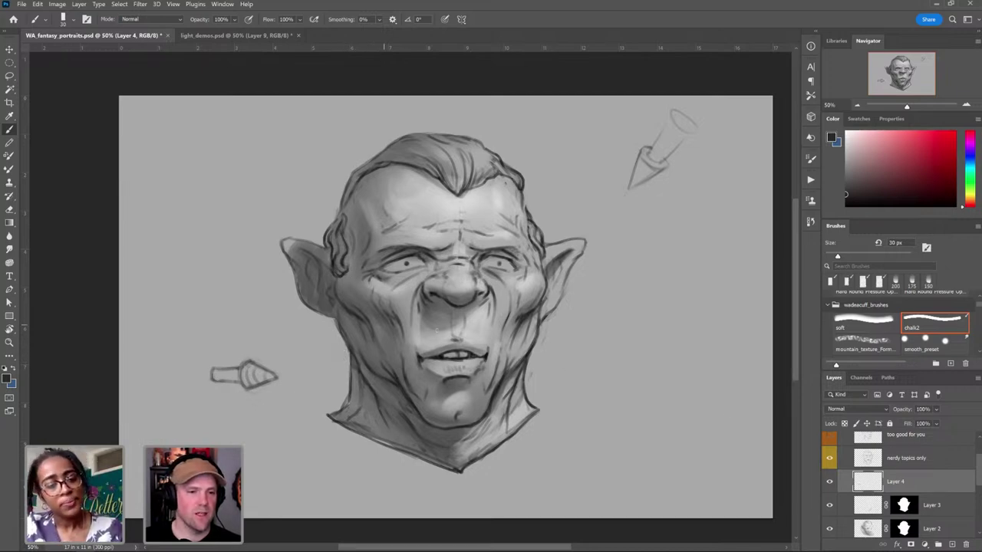
# Step: Create another new layer above Layer 4 and name it "rim light"
pyautogui.scroll(-1, 974, 479)
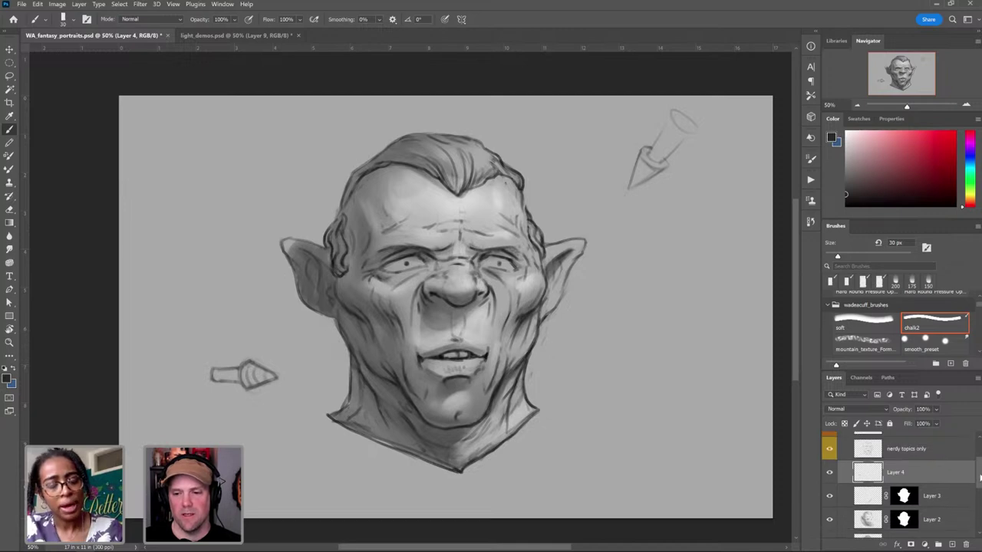
pyautogui.click(951, 543)
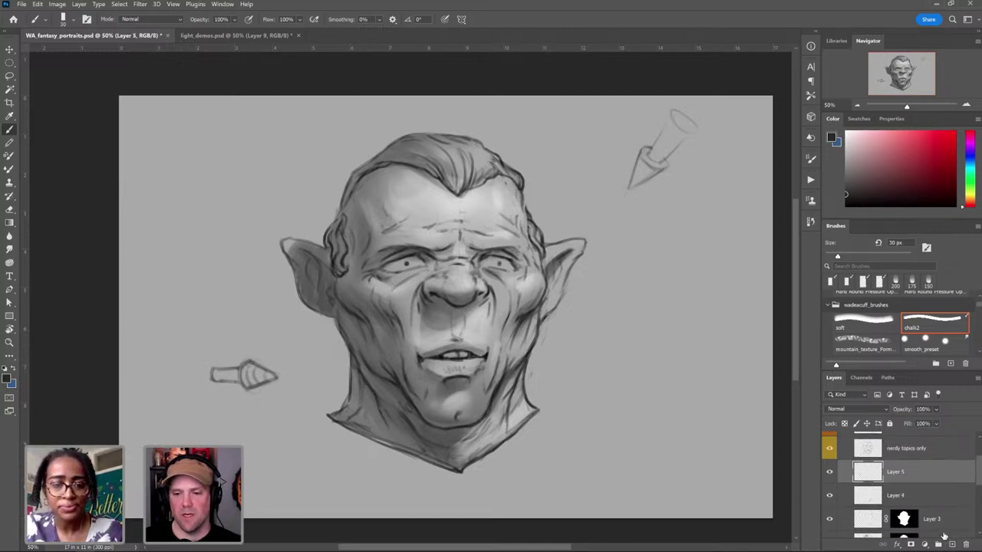
pyautogui.doubleClick(894, 472)
pyautogui.write('r')
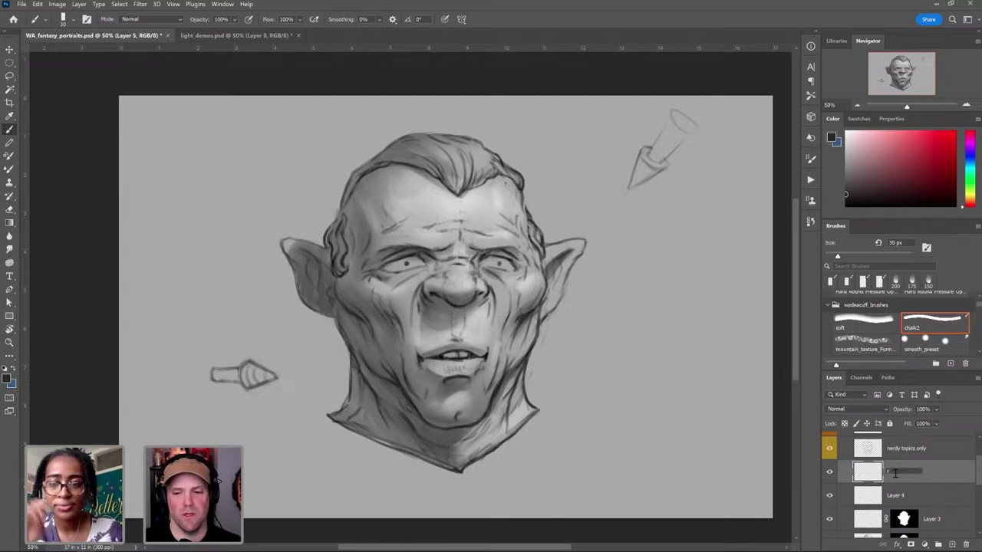
pyautogui.write('rim light')
pyautogui.press('Return')
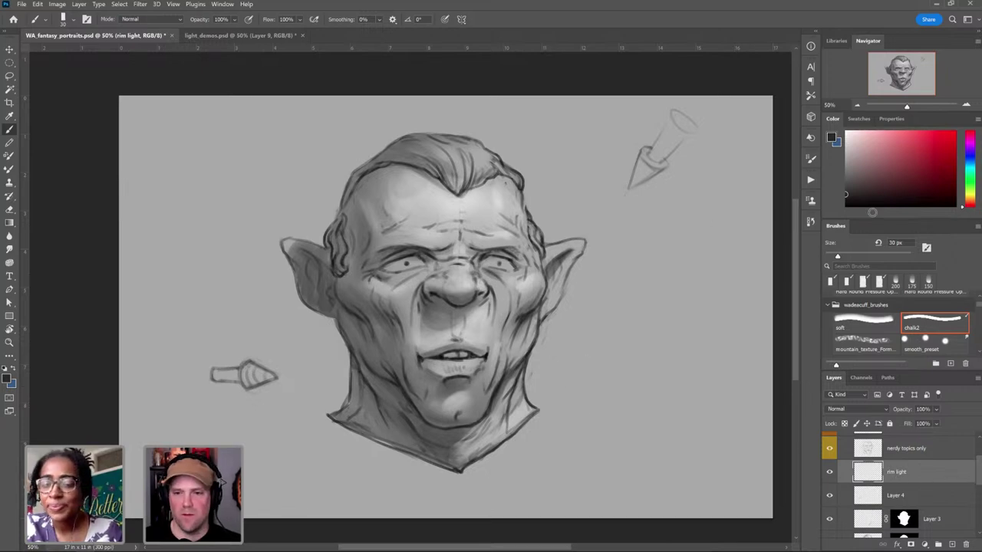
# Step: Try a white rim light stroke along the shadow-side jaw with the chalk2 brush enlarged to 100 px
pyautogui.press('x')
pyautogui.press(']')
pyautogui.press(']')
pyautogui.press(']')
pyautogui.press(']')
pyautogui.press(']')
pyautogui.press(']')
pyautogui.press(']')
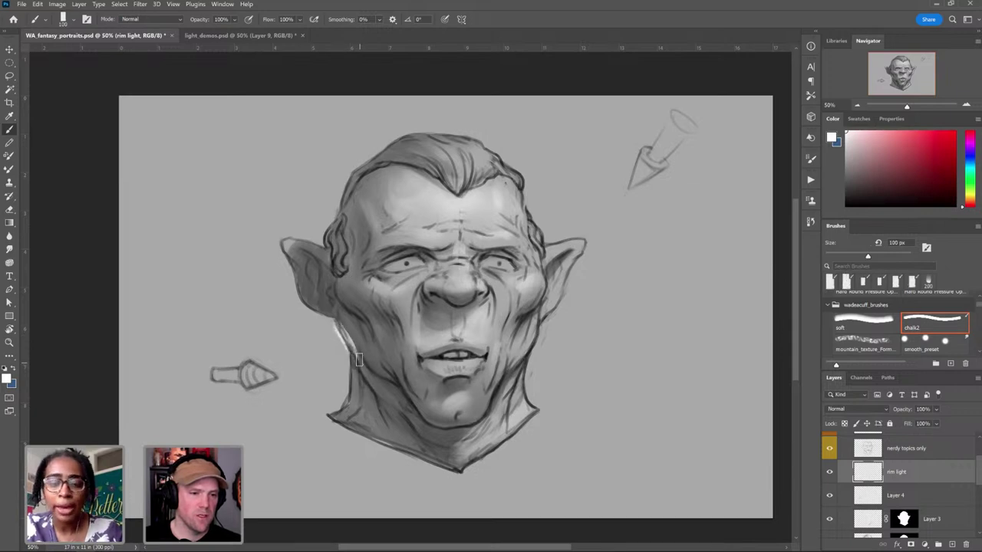
# Step: Move the rim light layer above "nerdy topics only" and copy Layer 3's head mask onto it
pyautogui.moveTo(979, 469); pyautogui.dragTo(978, 466)
pyautogui.moveTo(913, 486); pyautogui.dragTo(905, 452)
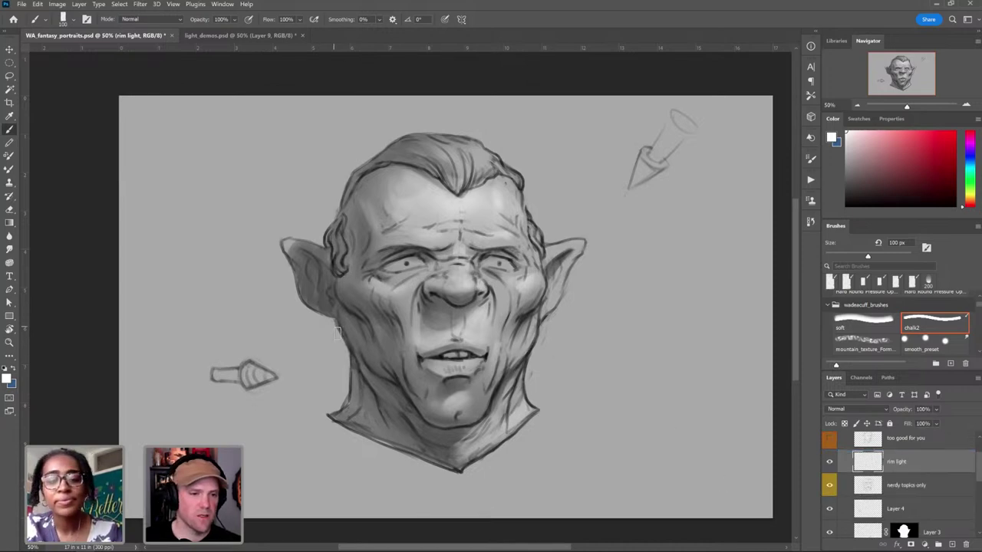
pyautogui.moveTo(345, 348); pyautogui.dragTo(335, 325)
pyautogui.hotkey('ctrl', 'z')
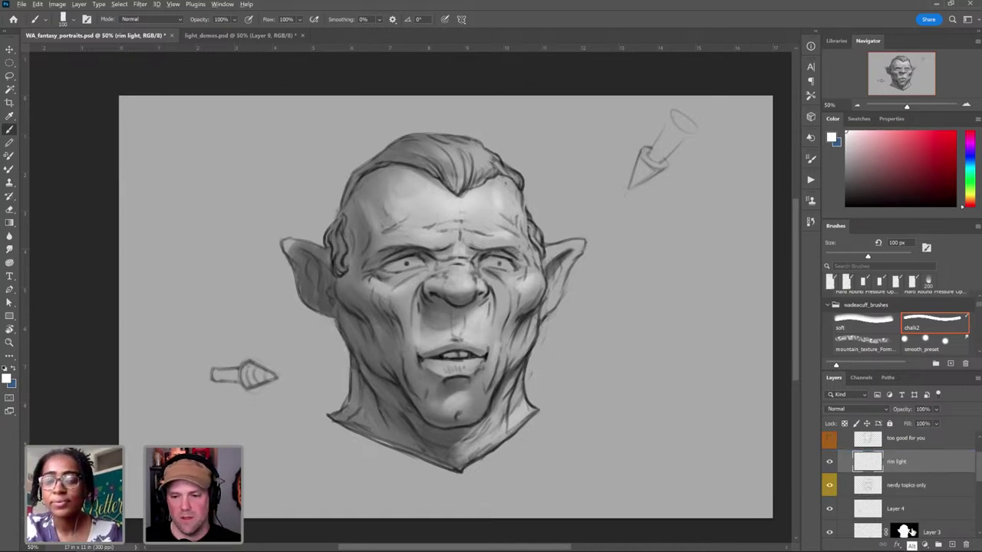
pyautogui.keyDown('alt'); pyautogui.moveTo(905, 531); pyautogui.dragTo(906, 463); pyautogui.keyUp('alt')
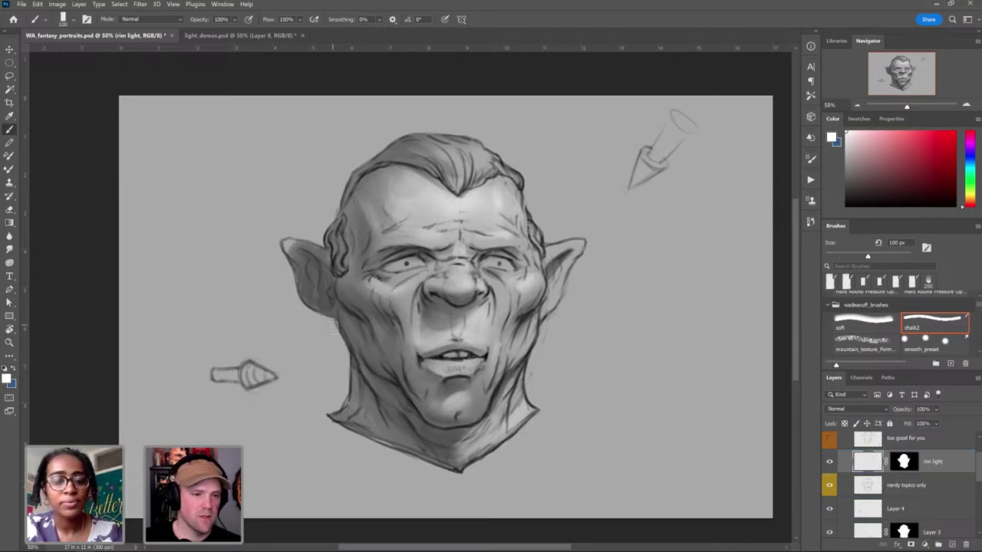
# Step: Paint white rim light along the shadow-side jaw and cheek edge with the chalk2 brush, reducing its size to 60 px and 50 px
pyautogui.moveTo(334, 325)
pyautogui.mouseDown()
pyautogui.moveTo(363, 382)
pyautogui.moveTo(362, 359)
pyautogui.moveTo(419, 409)
pyautogui.moveTo(399, 378)
pyautogui.moveTo(436, 428)
pyautogui.mouseUp()
pyautogui.press('[')
pyautogui.press('[')
pyautogui.press('[')
pyautogui.press('[')
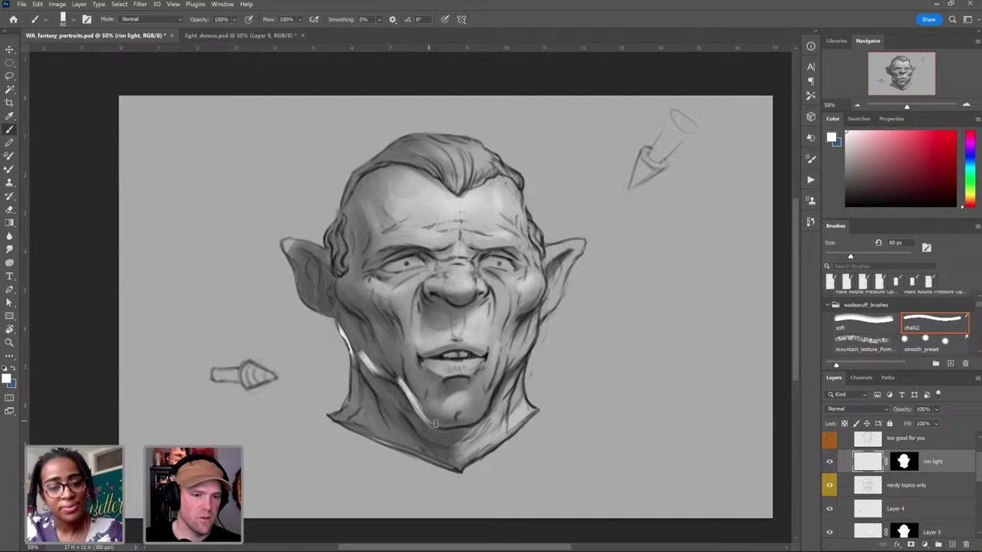
pyautogui.moveTo(339, 299); pyautogui.dragTo(358, 316)
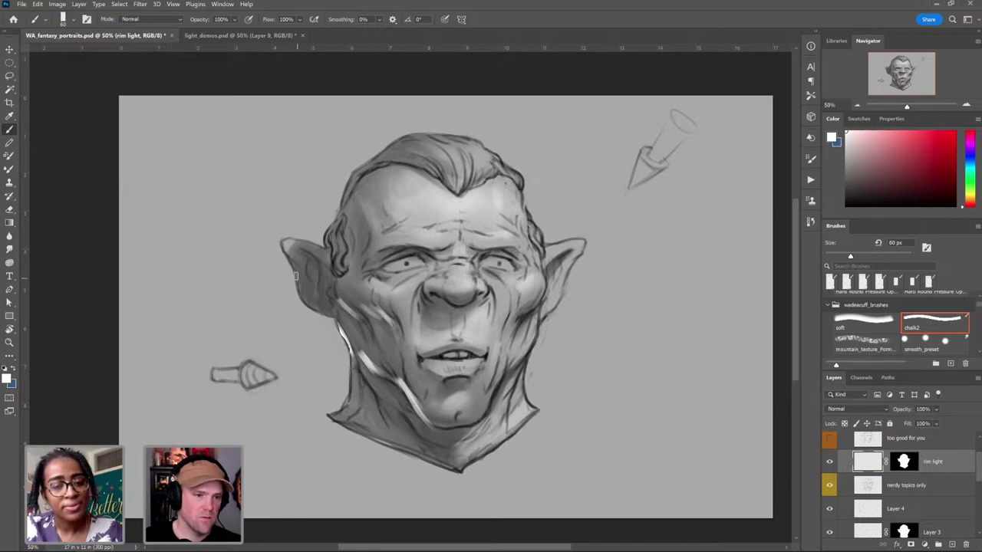
pyautogui.moveTo(293, 271)
pyautogui.mouseDown()
pyautogui.moveTo(301, 298)
pyautogui.moveTo(331, 290)
pyautogui.moveTo(335, 306)
pyautogui.moveTo(334, 282)
pyautogui.moveTo(341, 315)
pyautogui.mouseUp()
pyautogui.press('[')
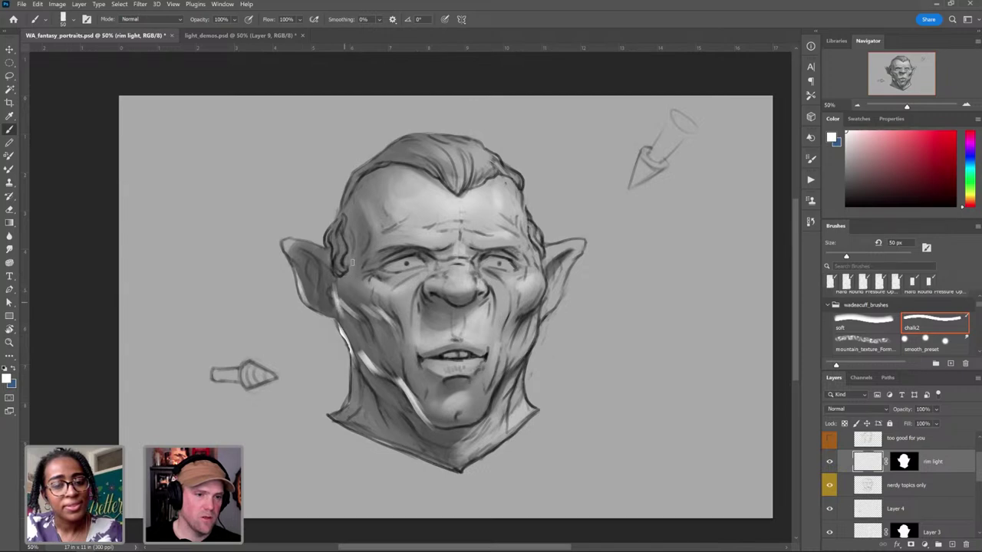
# Step: Try white rim light strokes over the shadow-side sideburn and undo them
pyautogui.moveTo(333, 247); pyautogui.dragTo(339, 275)
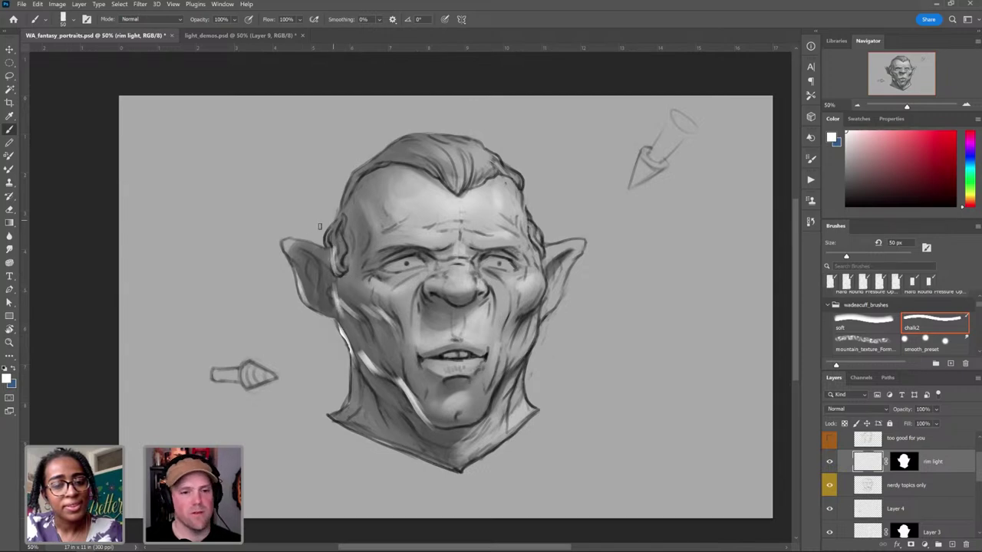
pyautogui.moveTo(331, 228)
pyautogui.mouseDown()
pyautogui.moveTo(326, 243)
pyautogui.moveTo(342, 235)
pyautogui.mouseUp()
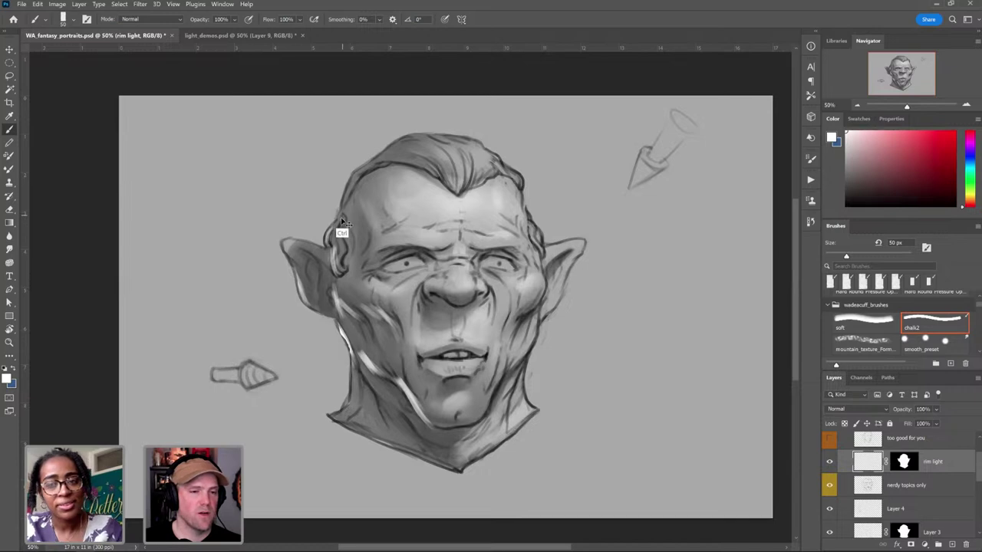
pyautogui.hotkey('ctrl', 'z')
pyautogui.hotkey('ctrl', 'z')
pyautogui.hotkey('ctrl', 'z')
# Step: Paint thin white rim light along the shadow-side outline of the temple, hair and neck with the 50 px chalk2 brush
pyautogui.moveTo(352, 177); pyautogui.dragTo(342, 201)
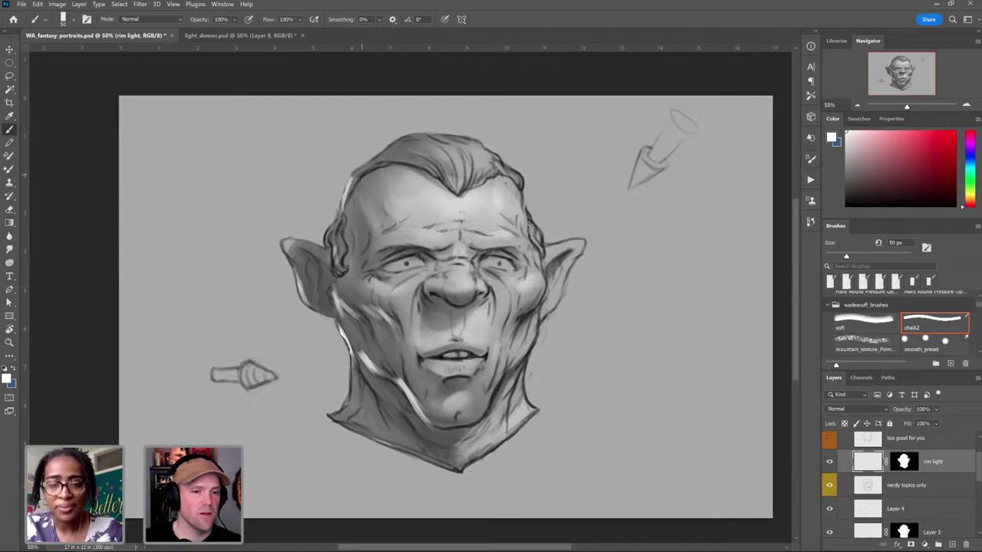
pyautogui.moveTo(374, 158)
pyautogui.mouseDown()
pyautogui.moveTo(364, 169)
pyautogui.moveTo(371, 160)
pyautogui.mouseUp()
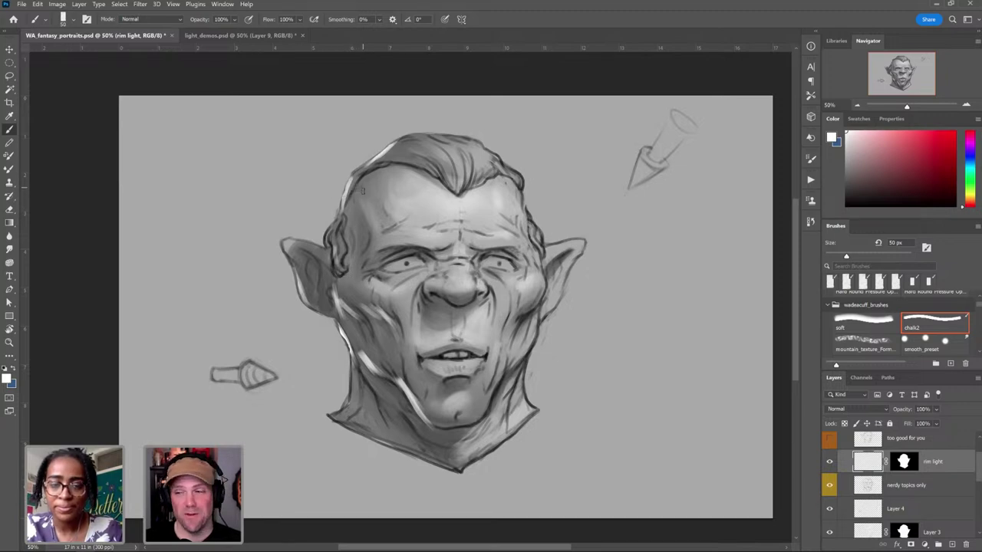
pyautogui.moveTo(354, 356)
pyautogui.mouseDown()
pyautogui.moveTo(371, 381)
pyautogui.moveTo(353, 374)
pyautogui.moveTo(350, 394)
pyautogui.mouseUp()
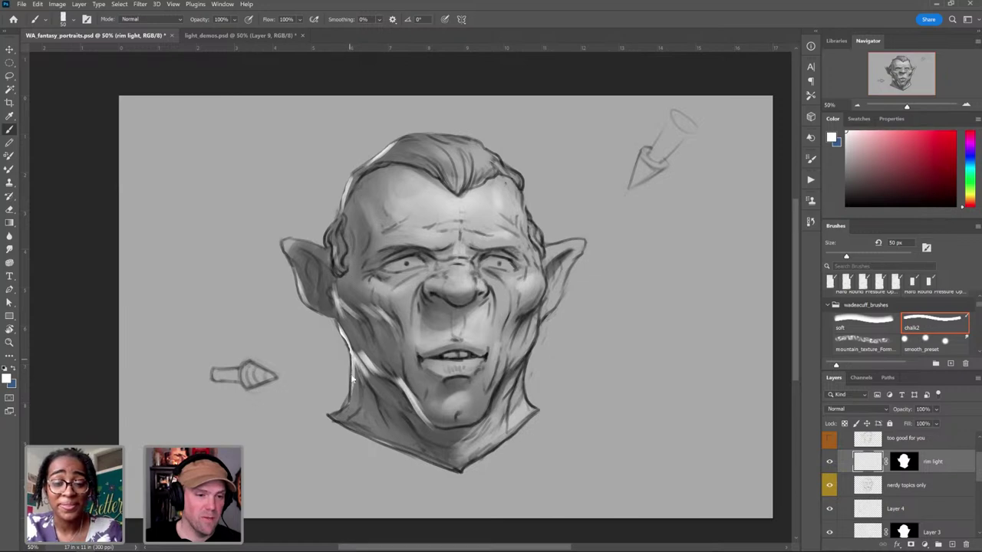
# Step: Check the rim light with the "nerdy topics only" line art temporarily hidden, and delete the rim light layer's mask
pyautogui.click(828, 486)
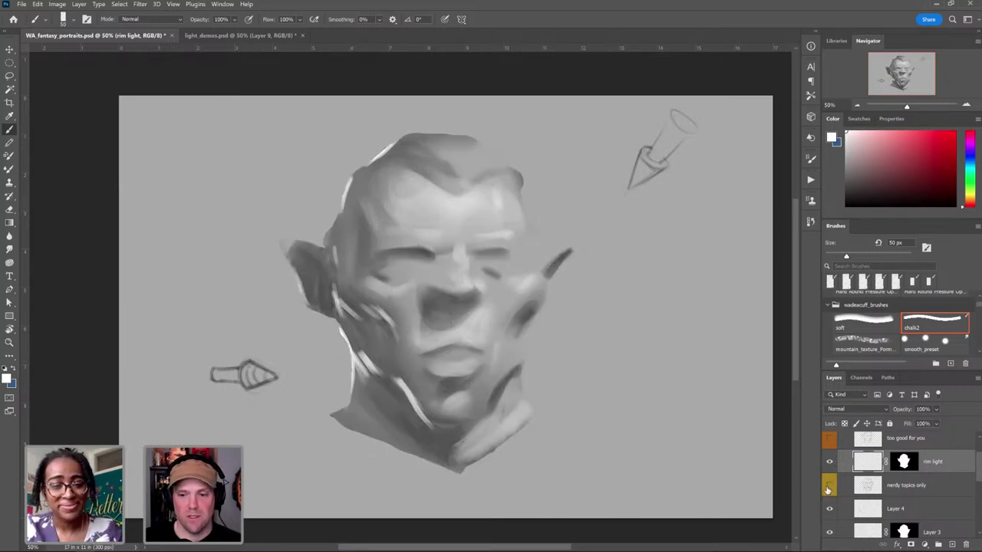
pyautogui.click(828, 487)
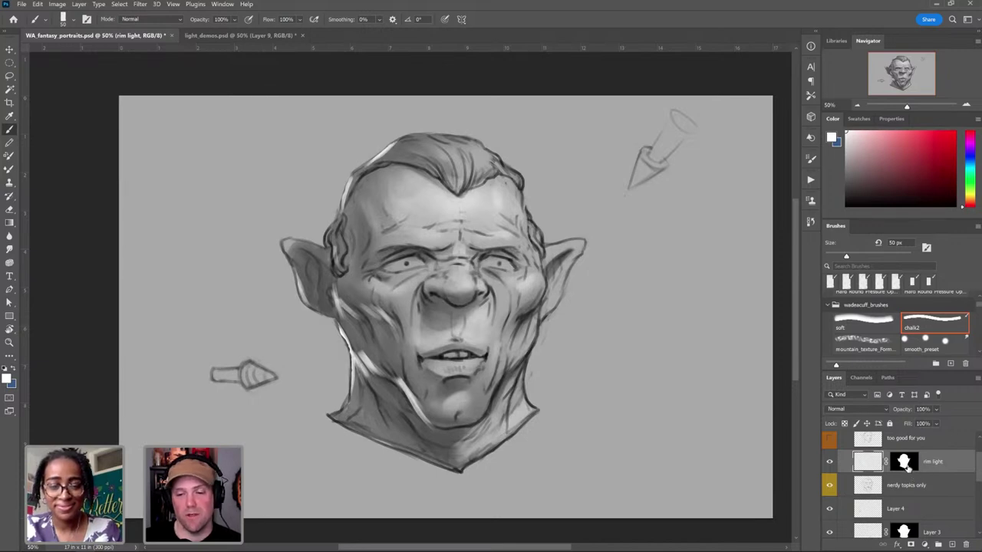
pyautogui.moveTo(907, 468); pyautogui.dragTo(956, 532)
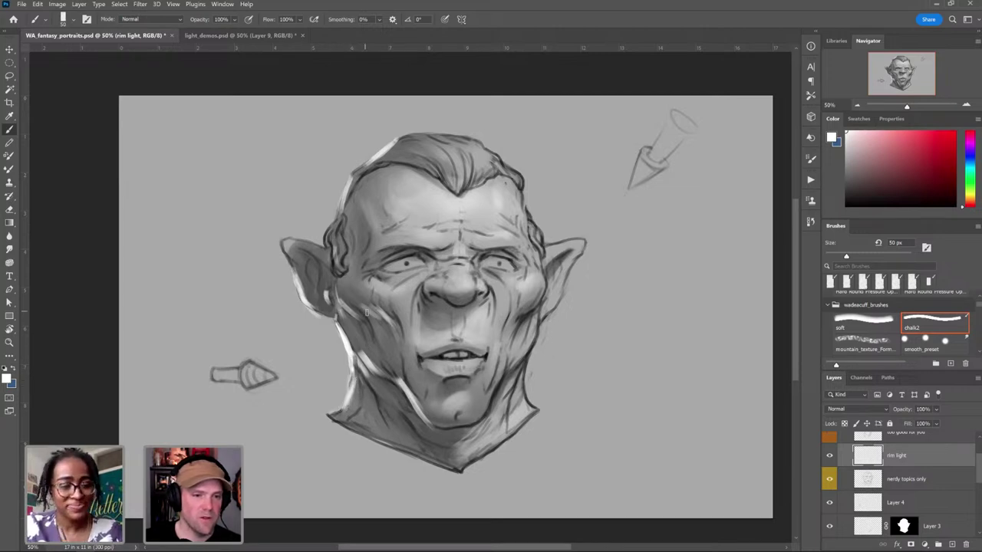
# Step: Paint white rim light strokes on the cheek fold beside the mouth, the cheek edge, and the shadow-side ear's tip and inner rim
pyautogui.moveTo(395, 344); pyautogui.dragTo(405, 380)
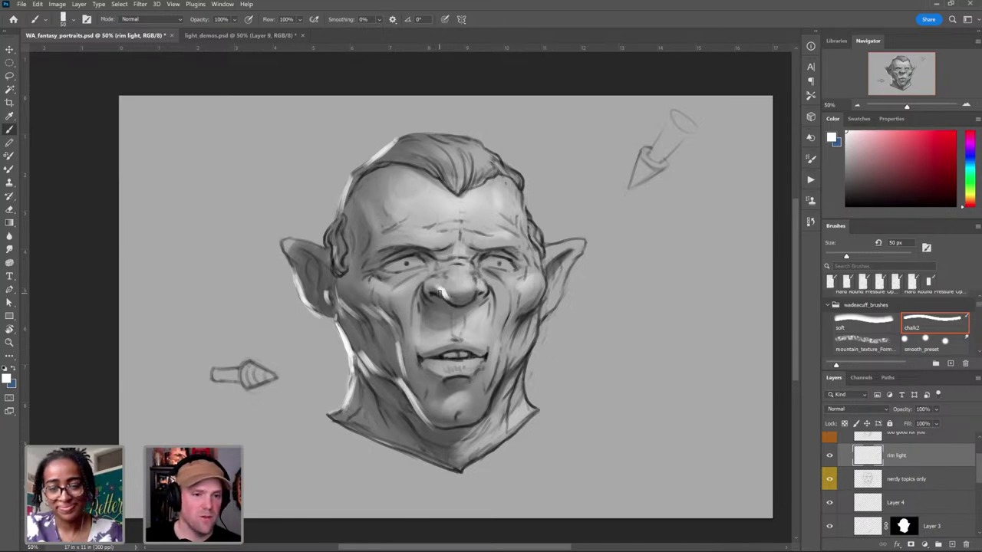
pyautogui.hotkey('ctrl', 'z')
pyautogui.moveTo(442, 283); pyautogui.dragTo(454, 301)
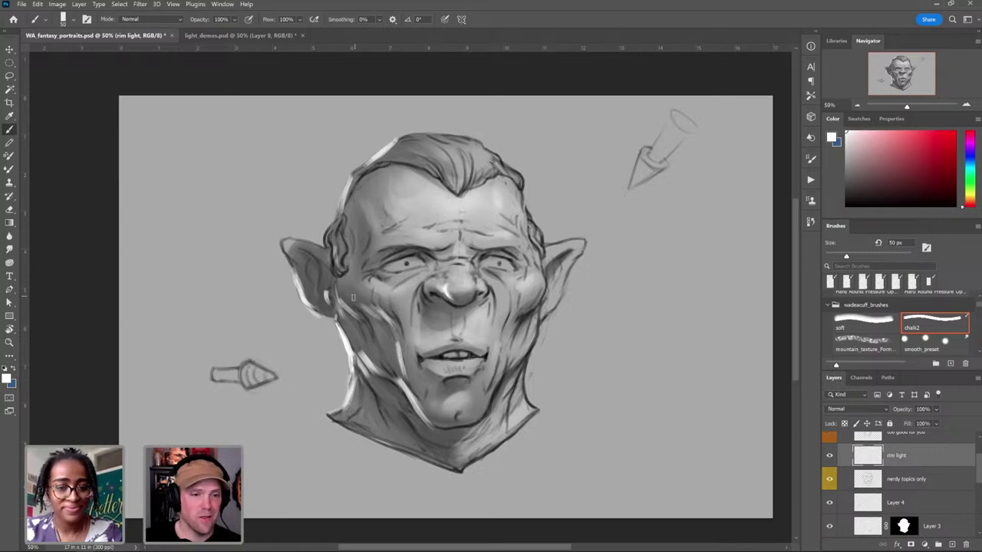
pyautogui.moveTo(336, 288); pyautogui.dragTo(345, 308)
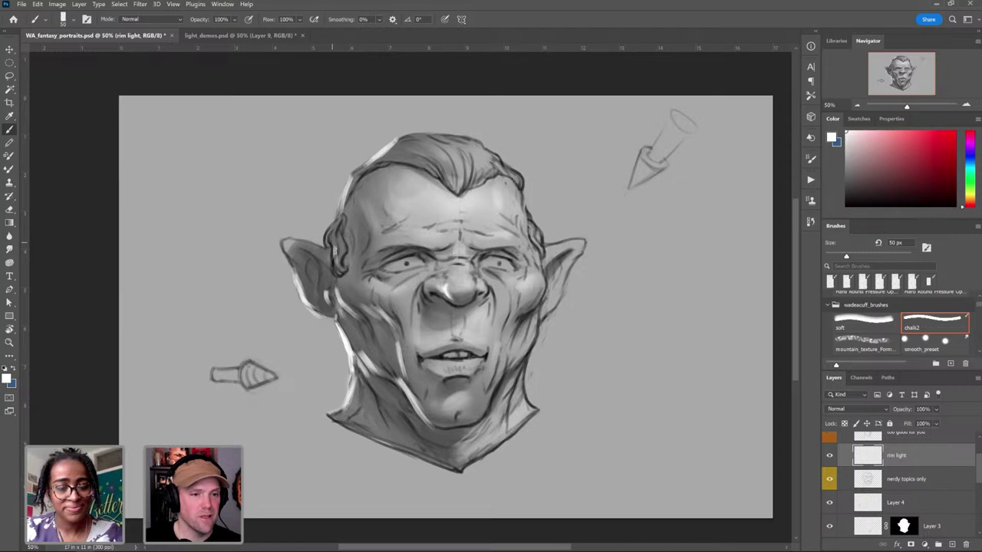
pyautogui.moveTo(282, 240); pyautogui.dragTo(298, 282)
pyautogui.moveTo(299, 245); pyautogui.dragTo(307, 253)
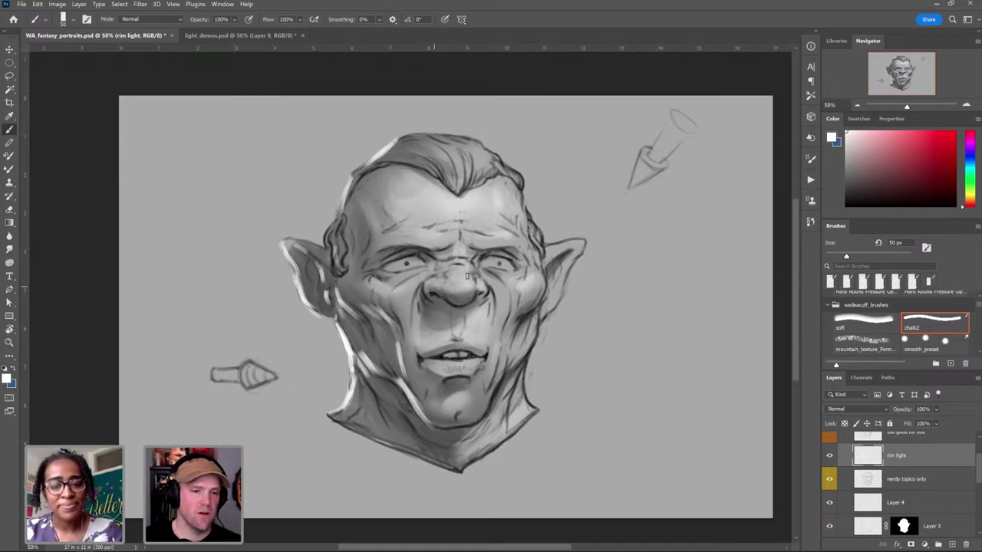
# Step: Select Layer 3 and brush a broad white highlight over the key-light side of the forehead with chalk2 at 500 px
pyautogui.scroll(-2, 904, 475)
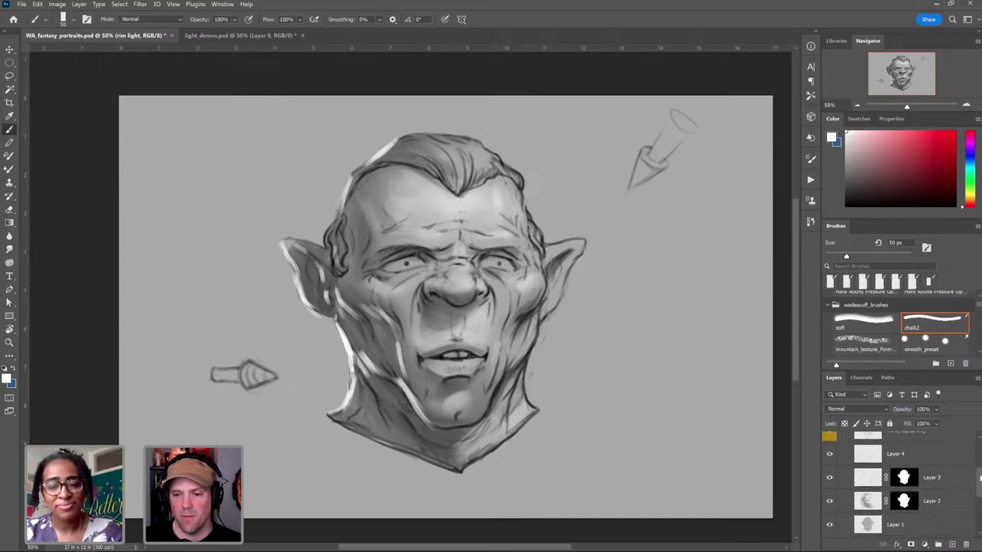
pyautogui.click(868, 476)
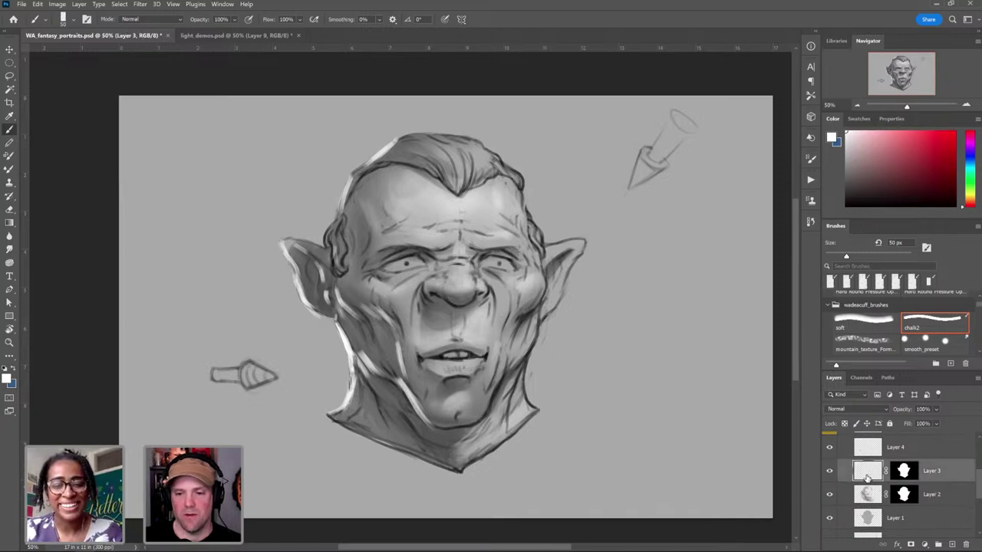
pyautogui.click(830, 471)
pyautogui.click(829, 472)
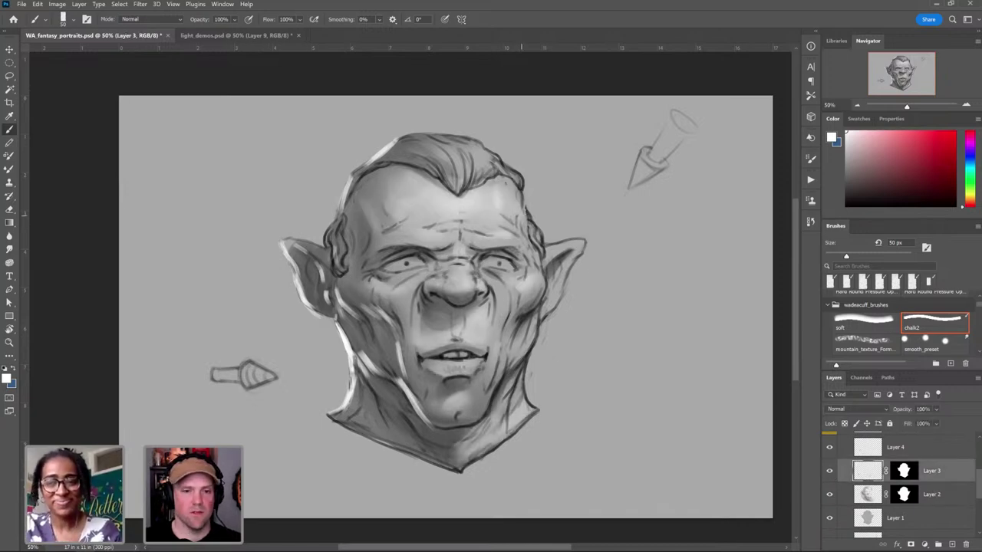
pyautogui.press(']')
pyautogui.press(']')
pyautogui.press(']')
pyautogui.press(']')
pyautogui.press(']')
pyautogui.press(']')
pyautogui.press(']')
pyautogui.press(']')
pyautogui.press(']')
pyautogui.press(']')
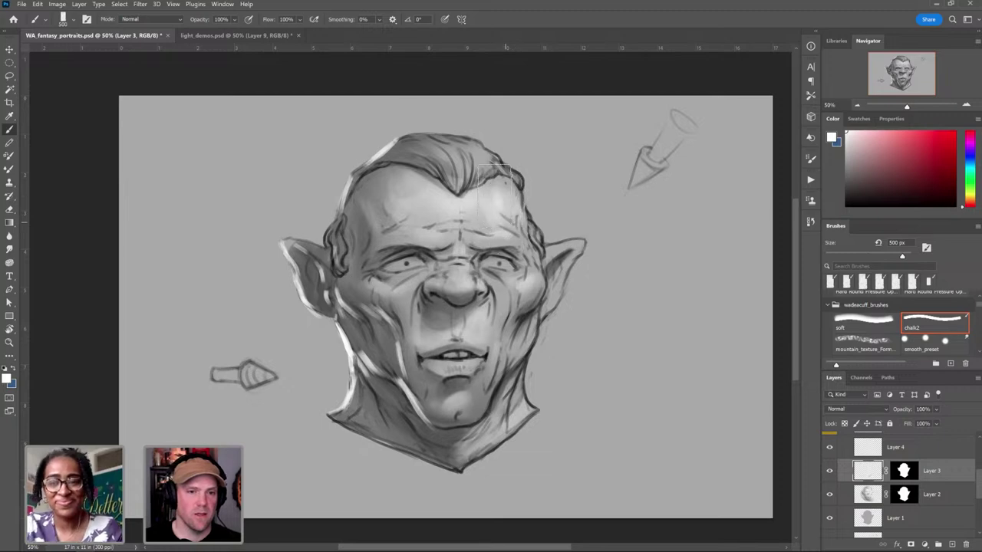
pyautogui.moveTo(498, 204); pyautogui.dragTo(493, 229)
# Step: Paint white highlights along the brow ridges on Layer 3 with the chalk2 brush at 90 to 100 px
pyautogui.press('[')
pyautogui.press('[')
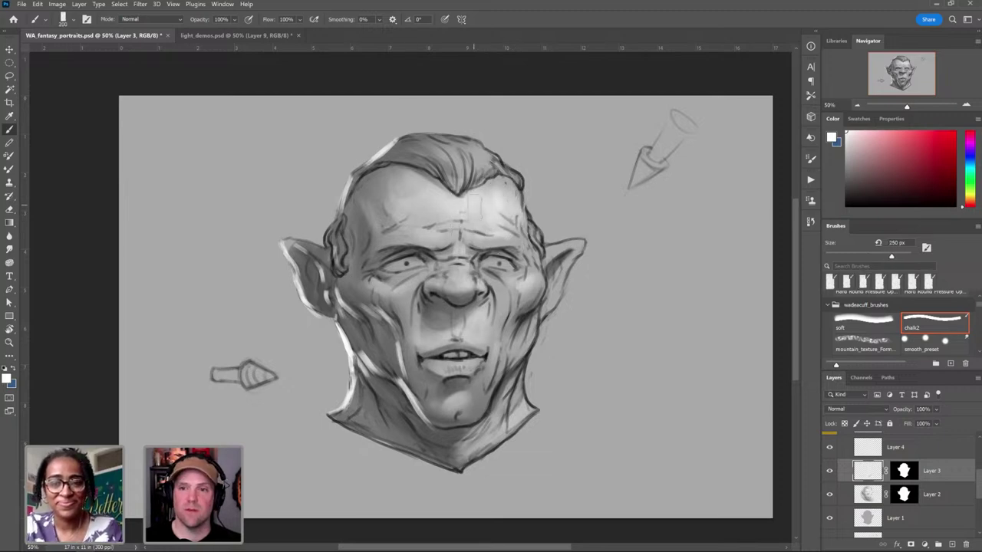
pyautogui.press('[')
pyautogui.press('[')
pyautogui.press('[')
pyautogui.press('[')
pyautogui.press('[')
pyautogui.press('[')
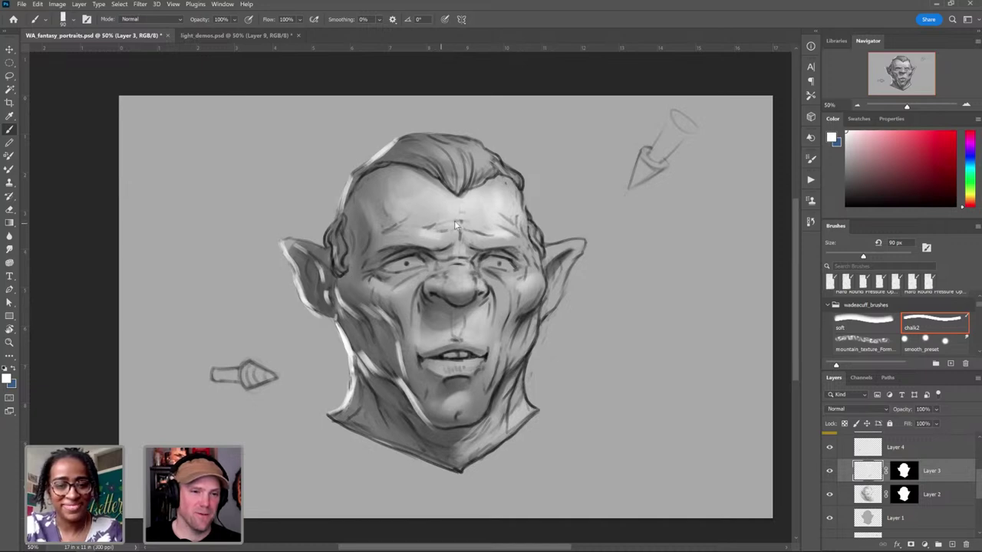
pyautogui.press(']')
pyautogui.press(']')
pyautogui.press(']')
pyautogui.press(']')
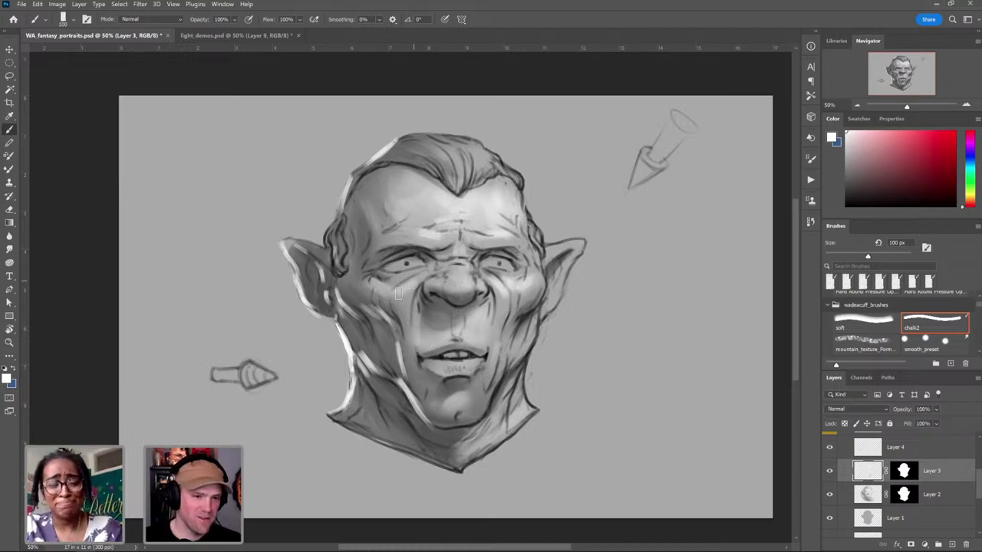
# Step: Add smaller white highlights to the cheeks, upper lip edge and chin, stepping the chalk2 brush down from 80 px to 40 px
pyautogui.press('[')
pyautogui.press('[')
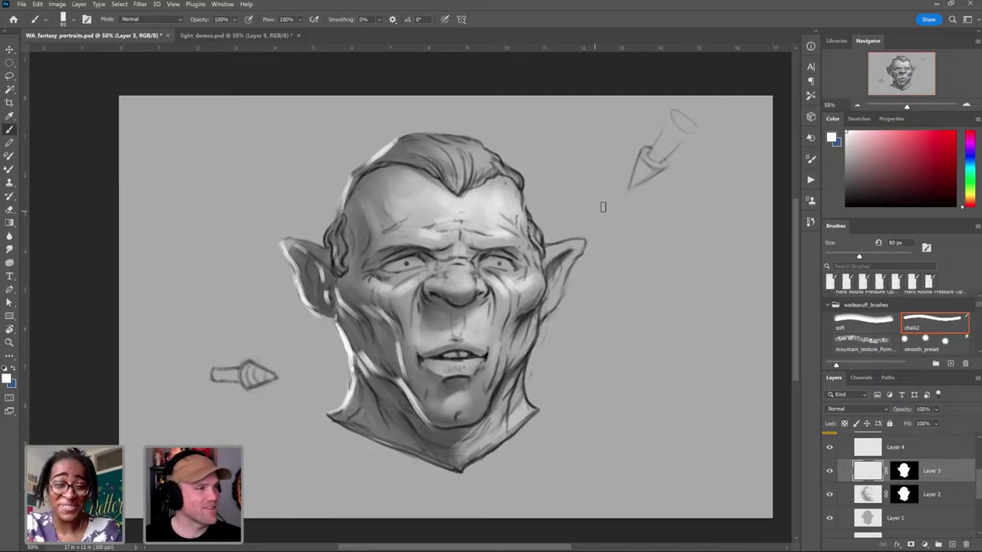
pyautogui.press('[')
pyautogui.press('[')
pyautogui.press('[')
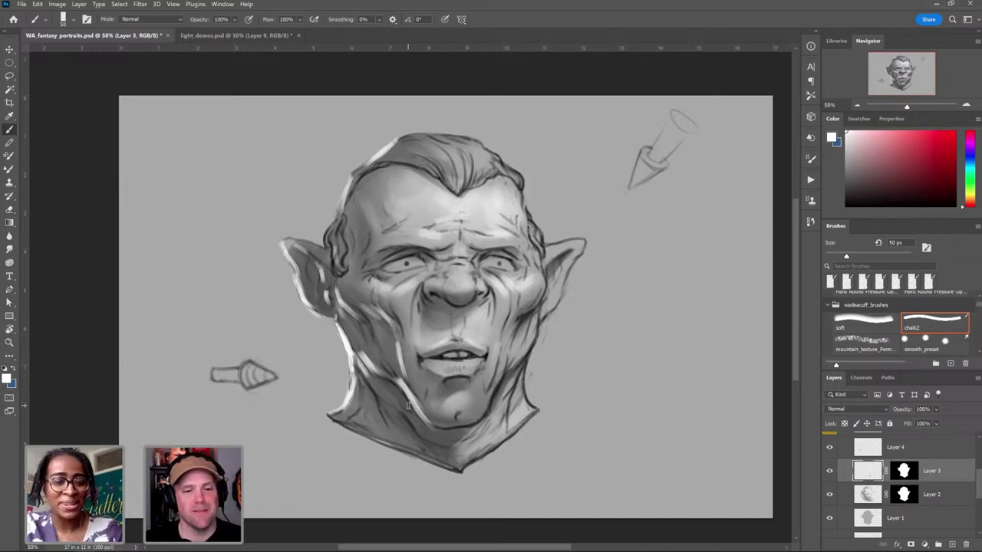
pyautogui.press('[')
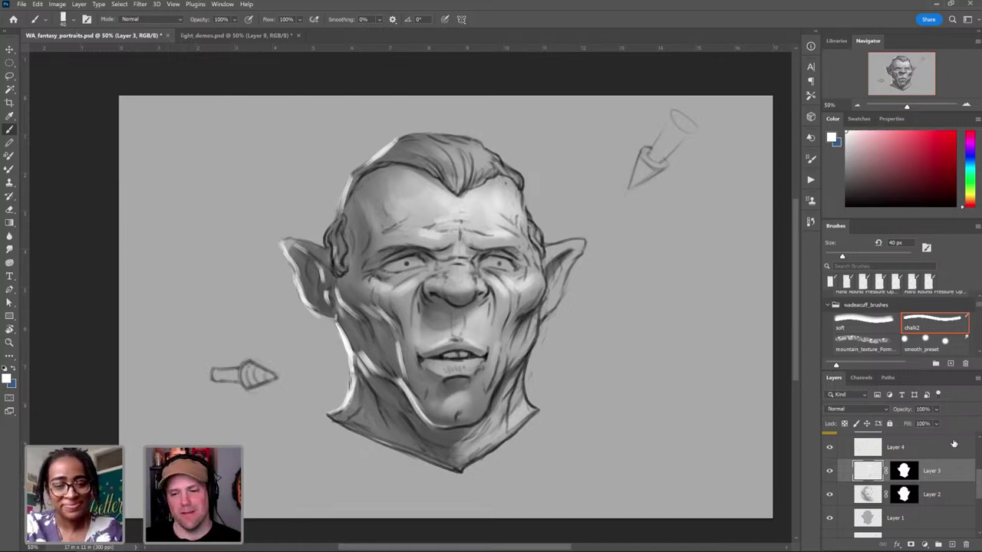
# Step: Group all the portrait's layers from Layer 1 up to rim light into a new layer group
pyautogui.scroll(-2, 951, 491)
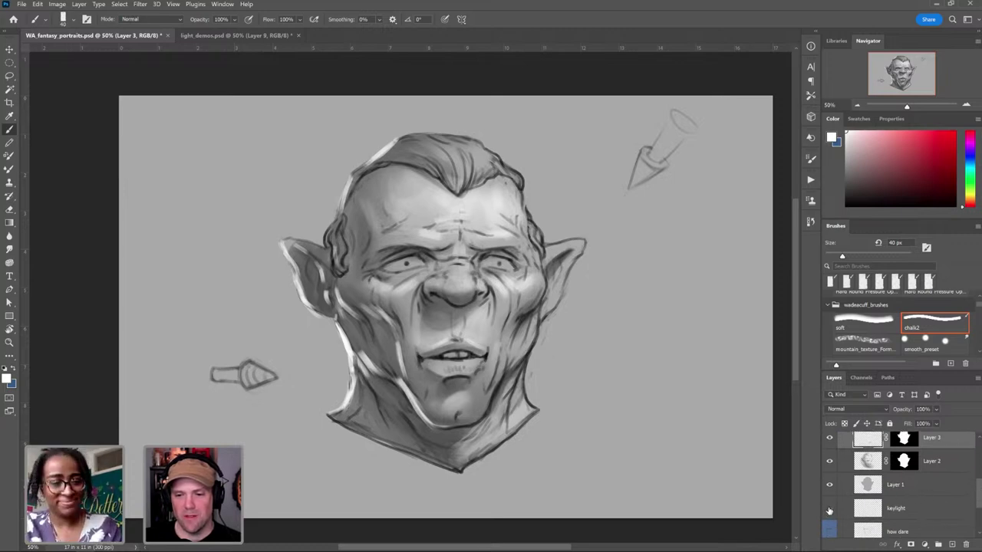
pyautogui.click(914, 490)
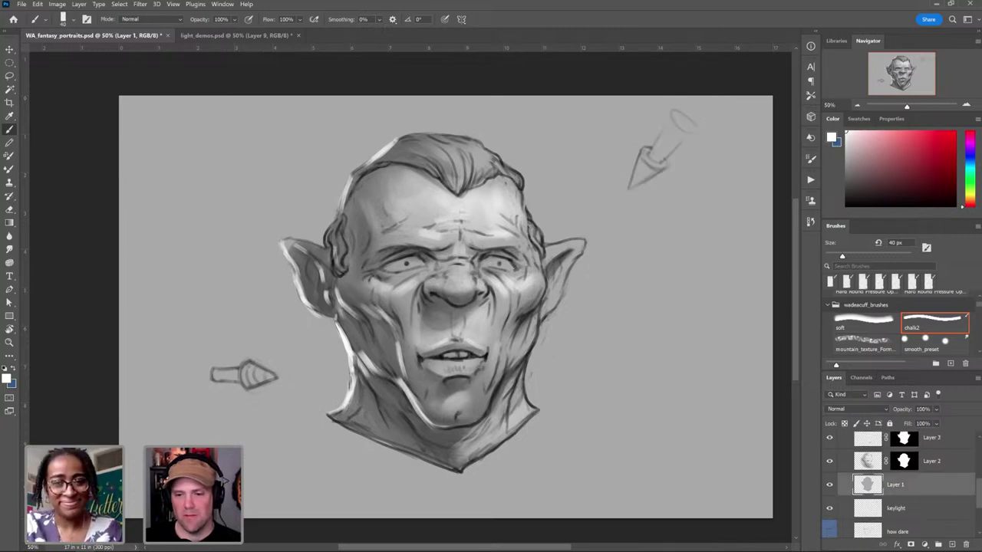
pyautogui.scroll(3, 978, 495)
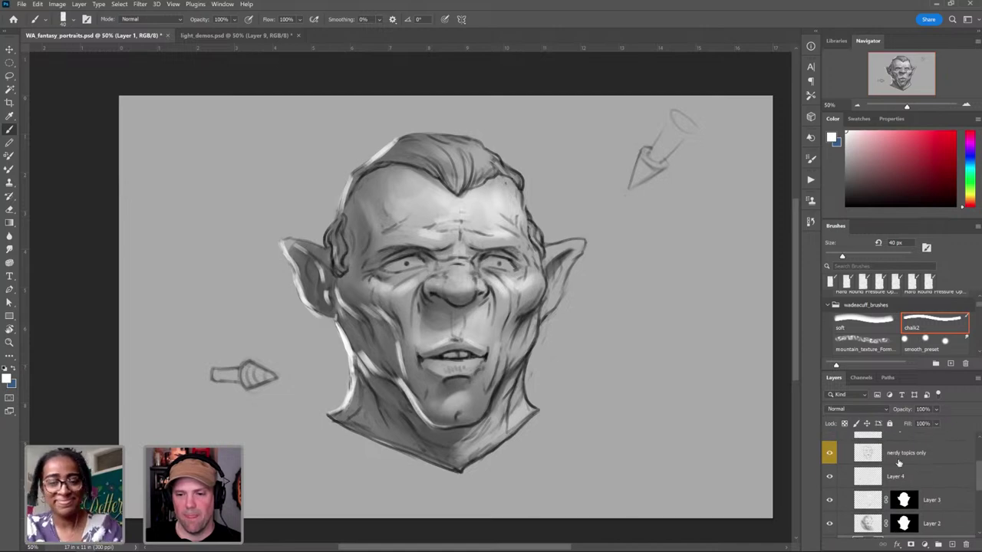
pyautogui.scroll(1, 979, 470)
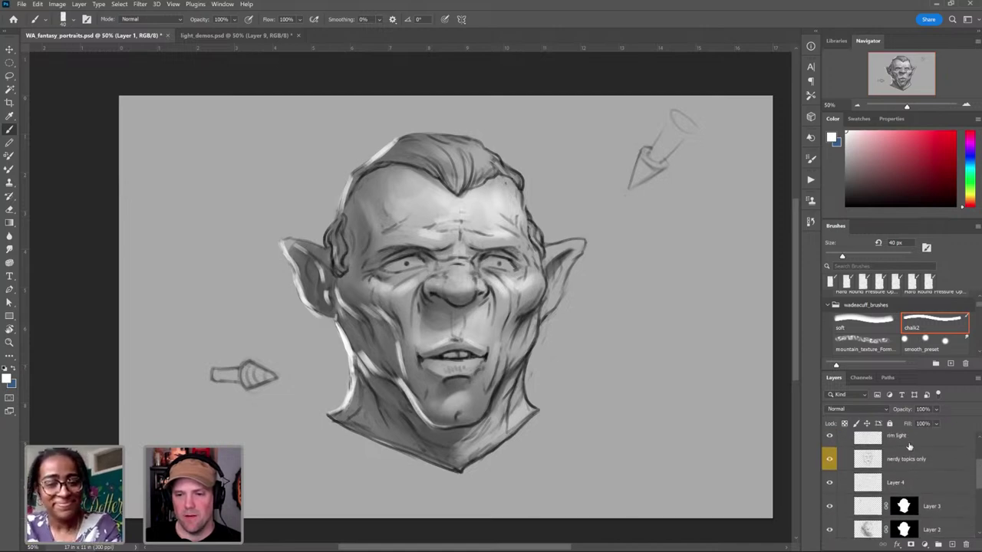
pyautogui.keyDown('shift'); pyautogui.click(934, 465); pyautogui.keyUp('shift')
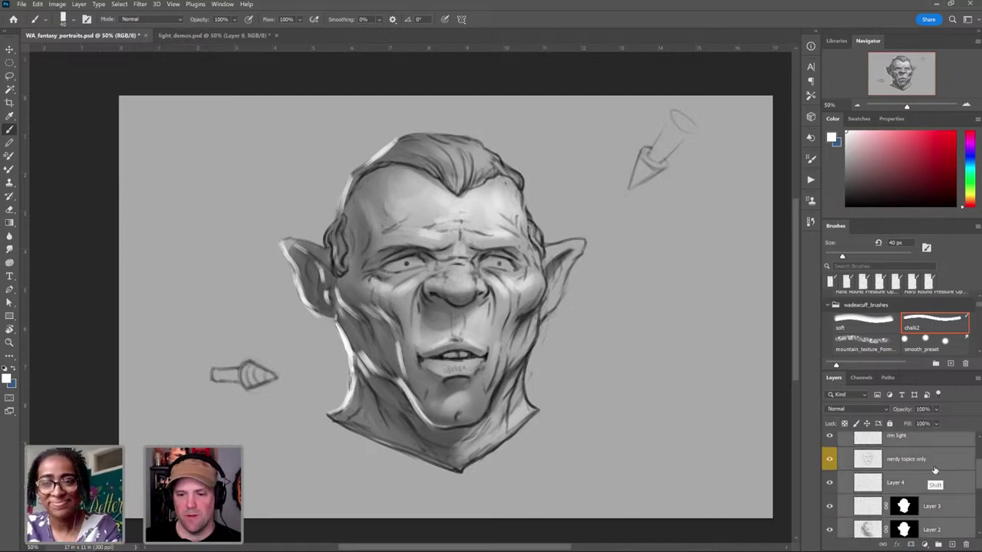
pyautogui.click(937, 544)
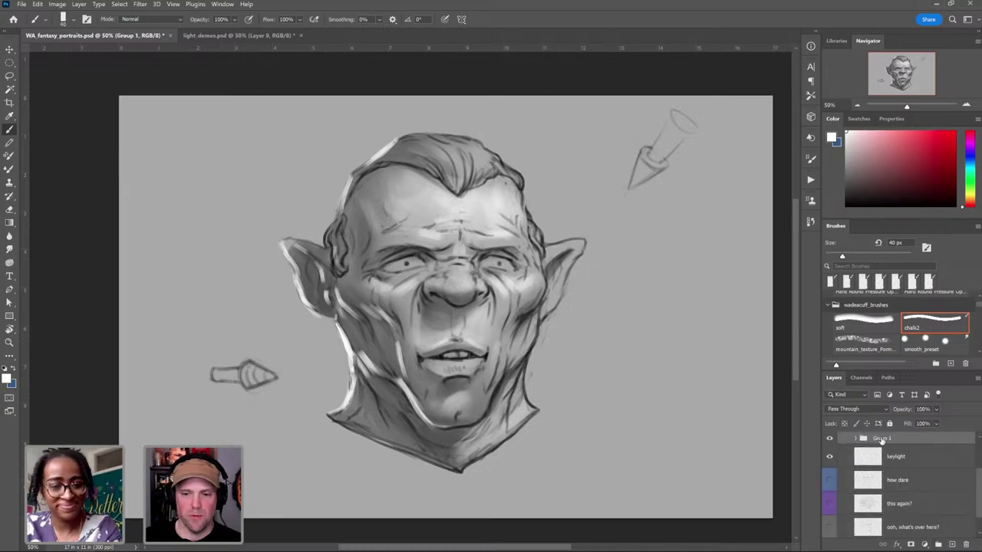
# Step: Expand Group 1 and move Layer 4 out of it, placing it directly above the group
pyautogui.click(829, 440)
pyautogui.click(829, 440)
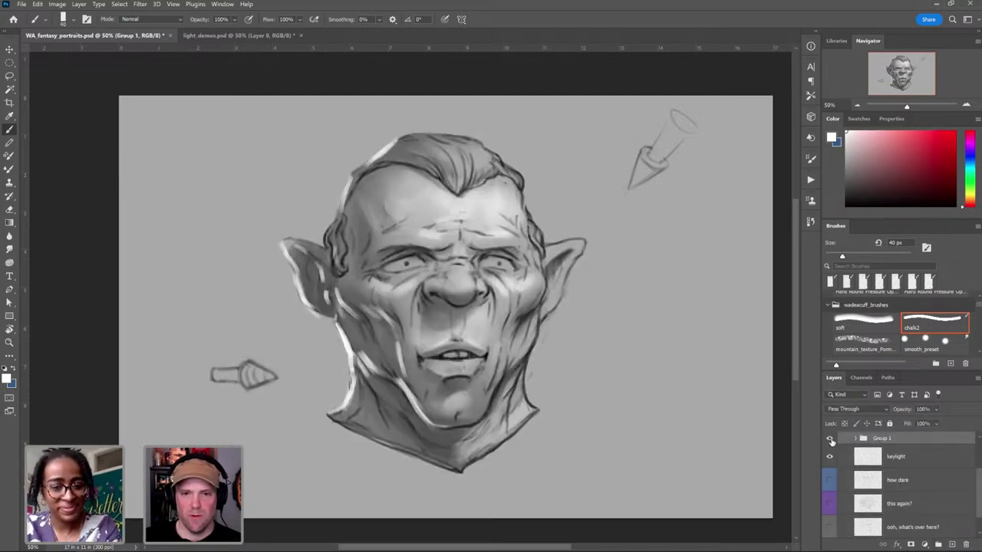
pyautogui.scroll(1, 968, 478)
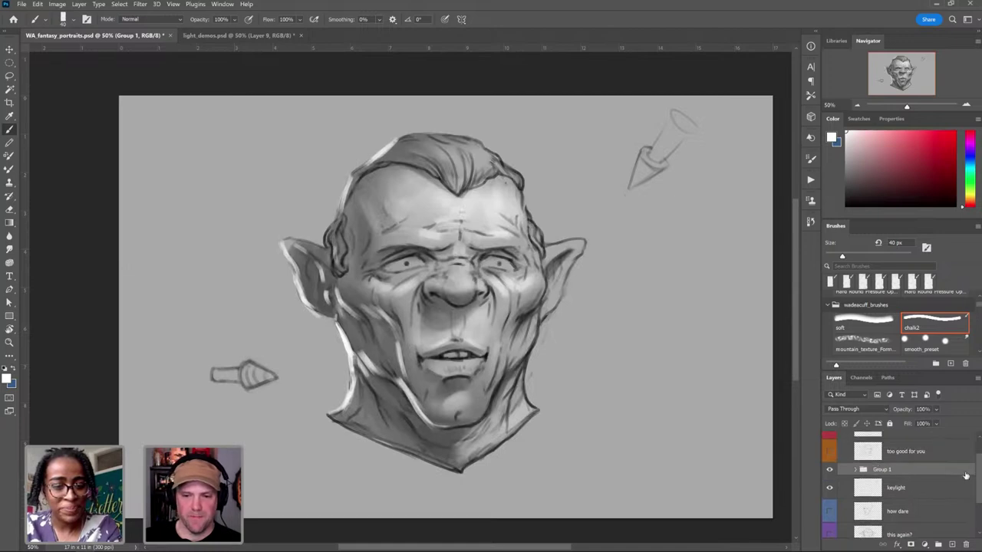
pyautogui.click(855, 470)
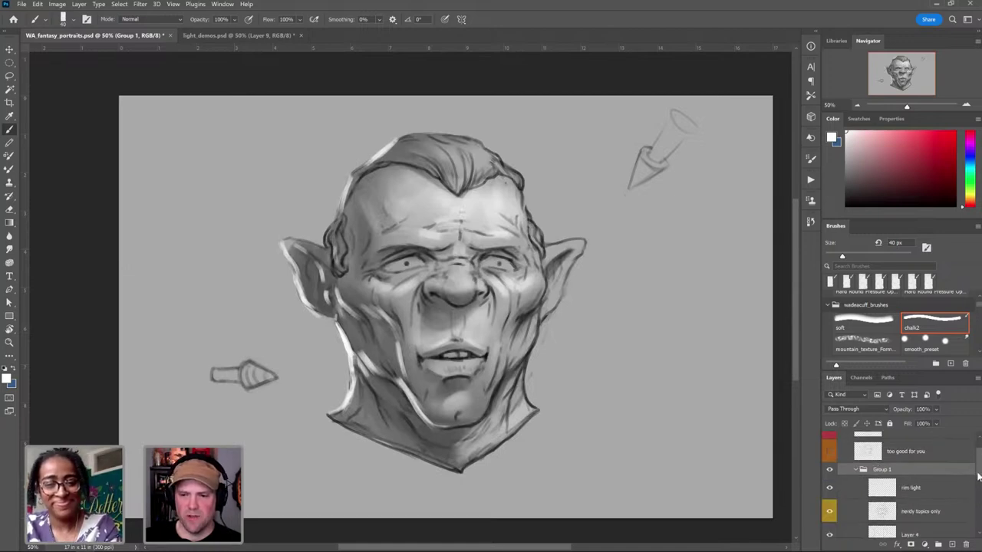
pyautogui.scroll(-3, 977, 477)
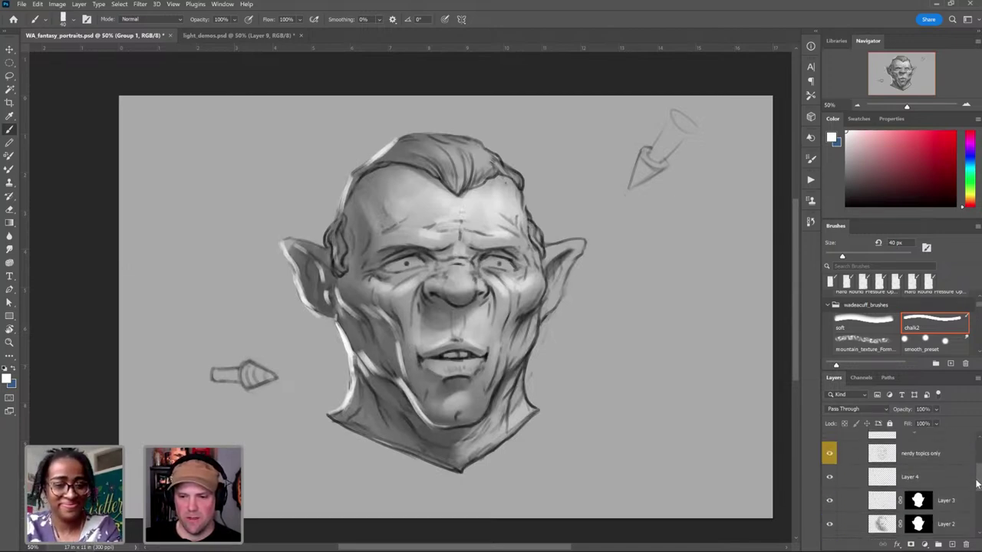
pyautogui.click(830, 478)
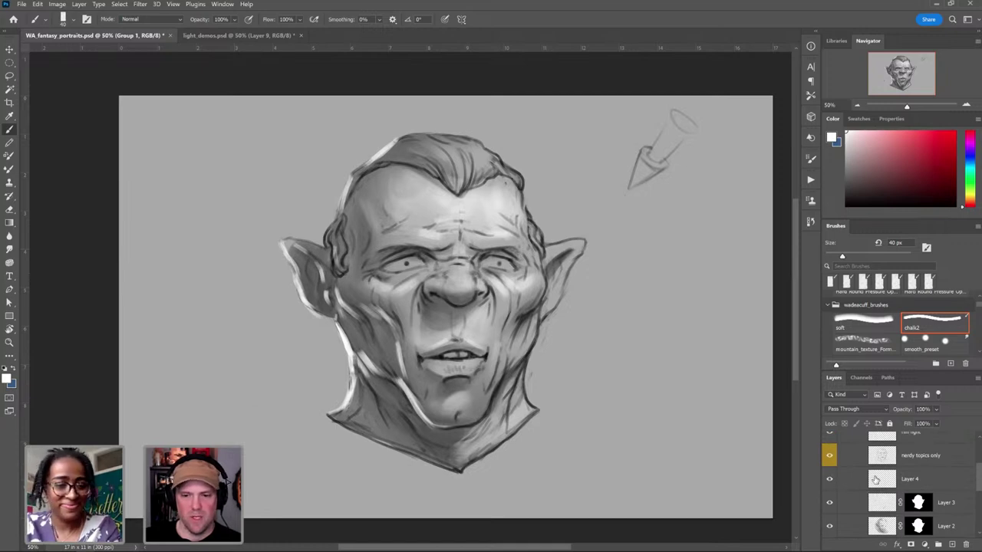
pyautogui.moveTo(875, 479)
pyautogui.mouseDown()
pyautogui.moveTo(917, 485)
pyautogui.moveTo(912, 457)
pyautogui.mouseUp()
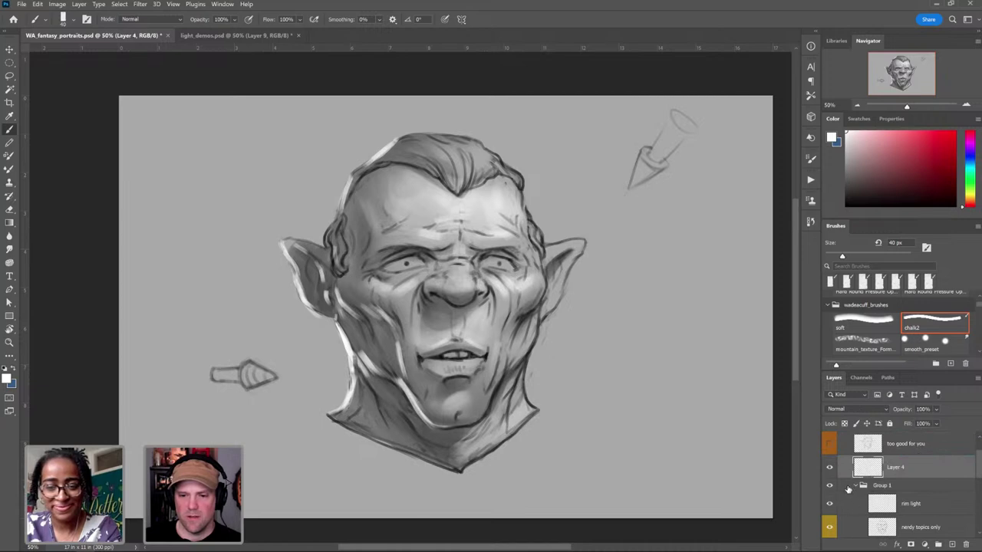
# Step: Collapse Group 1 and toggle its visibility off and on to check what it contains
pyautogui.click(852, 487)
pyautogui.click(829, 486)
pyautogui.click(856, 487)
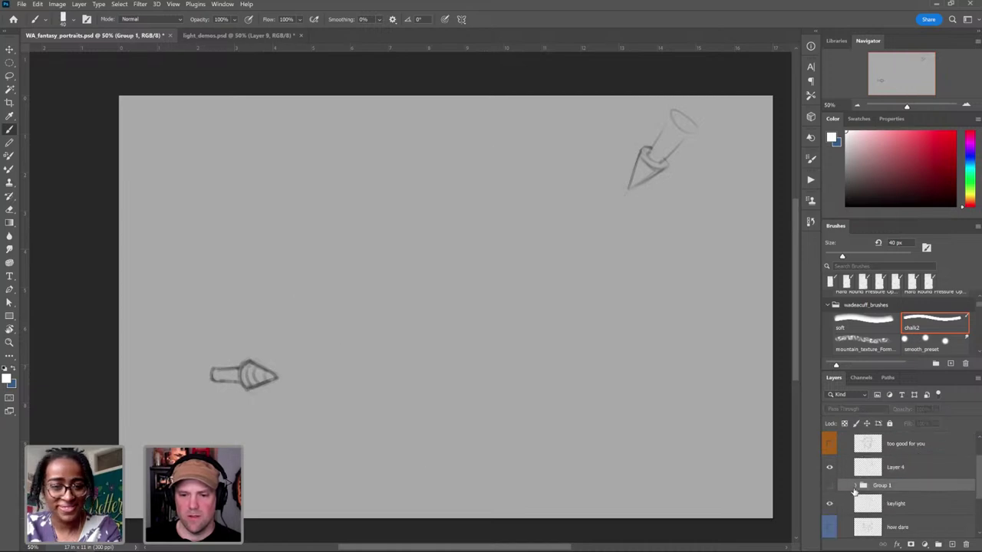
pyautogui.click(828, 485)
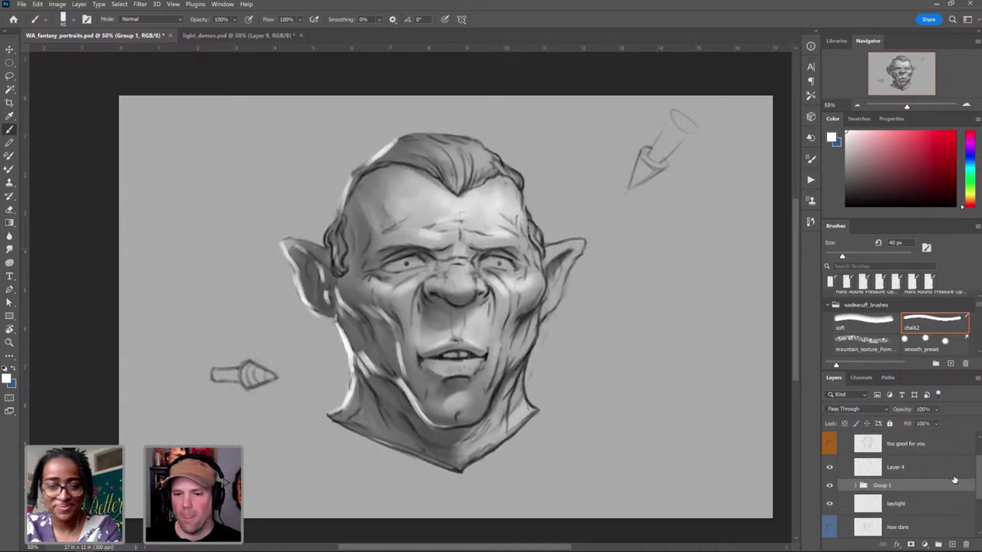
# Step: Add a Gradient Map adjustment layer above Group 1 and clip it to the group
pyautogui.click(926, 544)
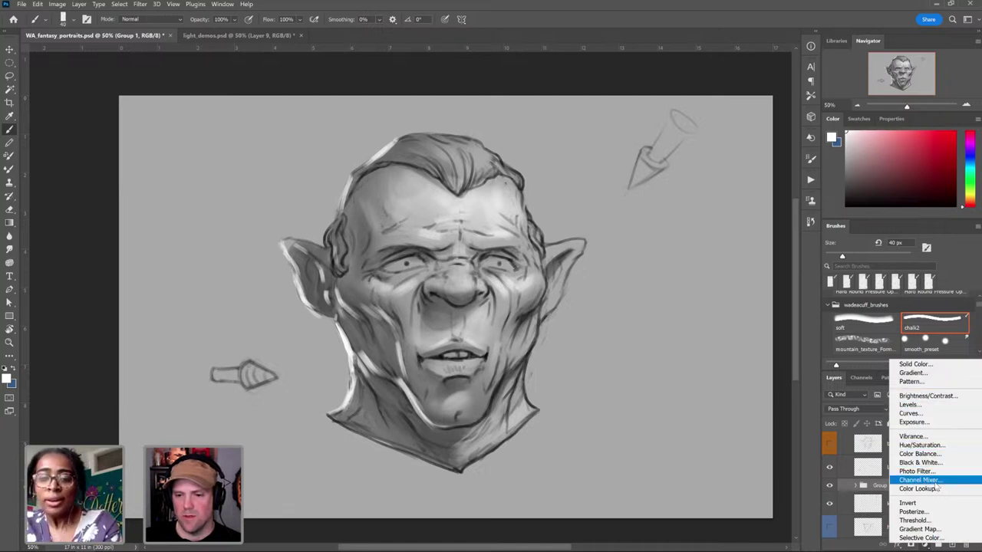
pyautogui.click(930, 529)
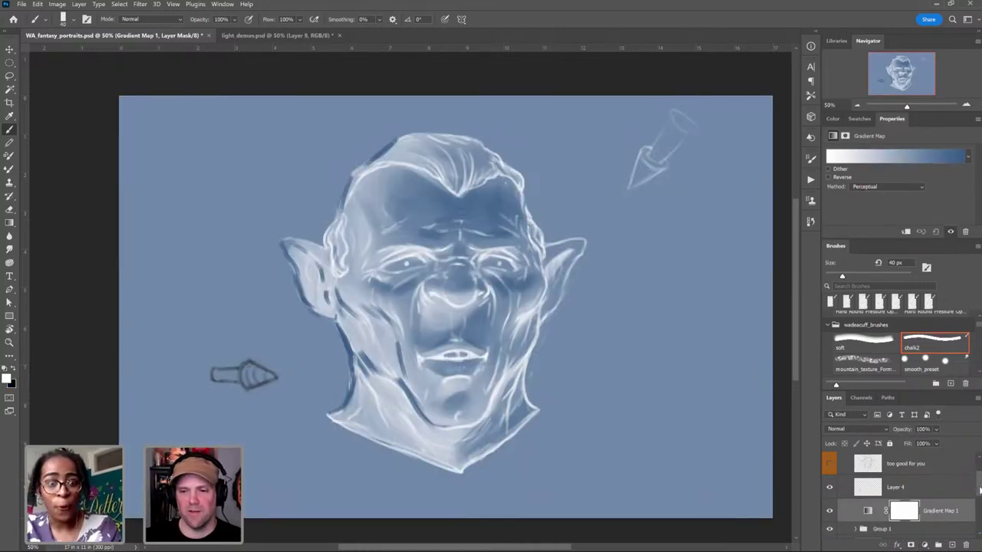
pyautogui.scroll(-2, 979, 489)
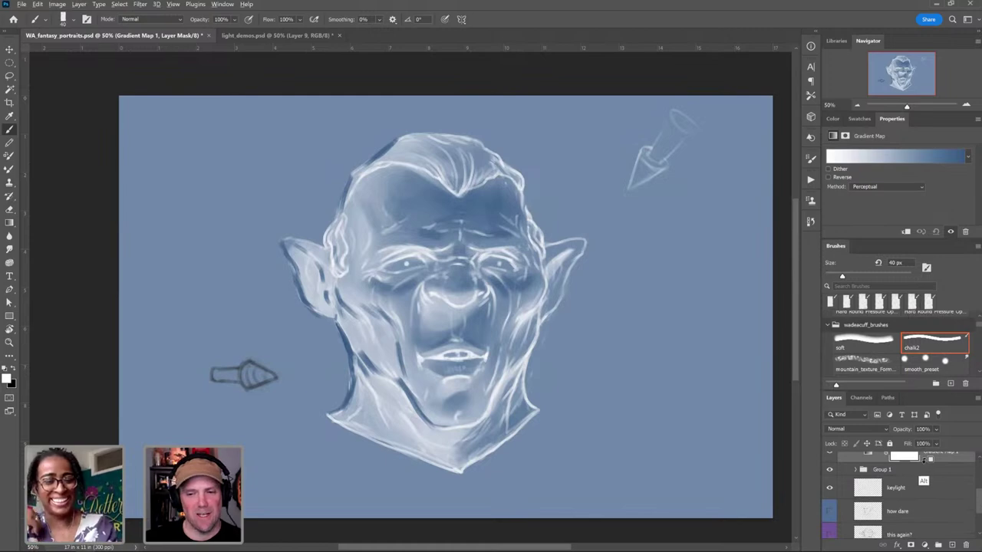
pyautogui.keyDown('alt'); pyautogui.click(925, 463); pyautogui.keyUp('alt')
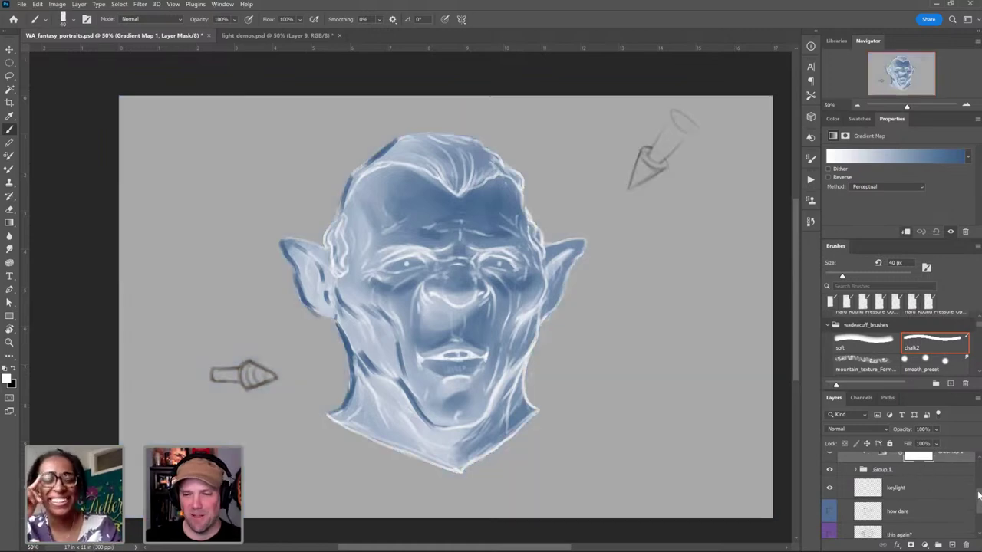
pyautogui.scroll(2, 980, 499)
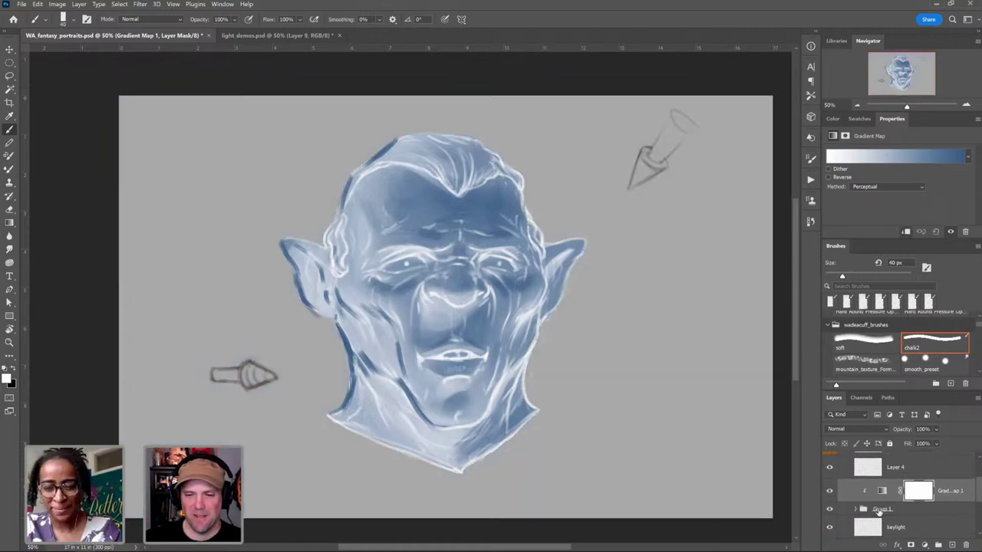
# Step: Edit the gradient map's gradient, removing the white stop and moving the blue stop to the dark end at location 1
pyautogui.click(899, 160)
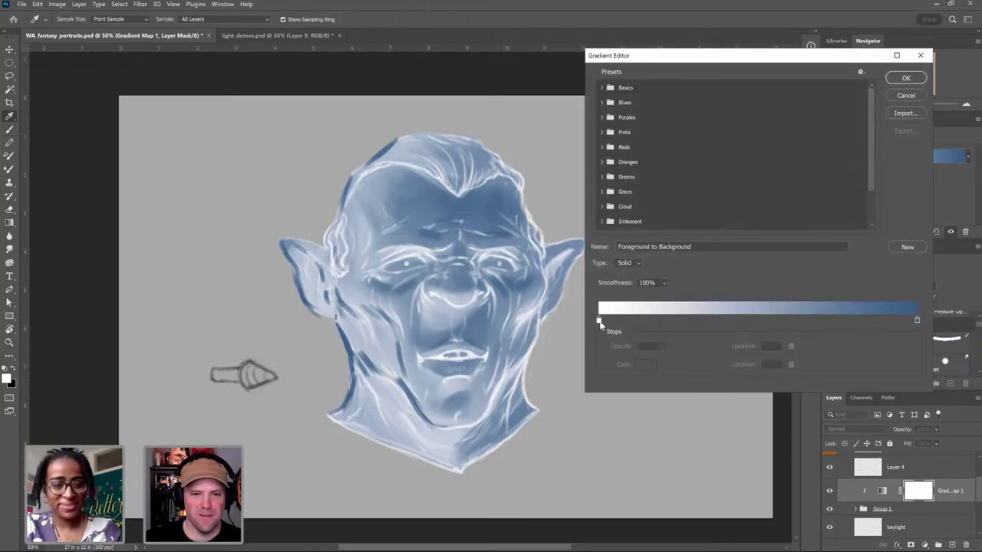
pyautogui.moveTo(600, 322); pyautogui.dragTo(611, 355)
pyautogui.moveTo(917, 321); pyautogui.dragTo(602, 322)
pyautogui.click(601, 322)
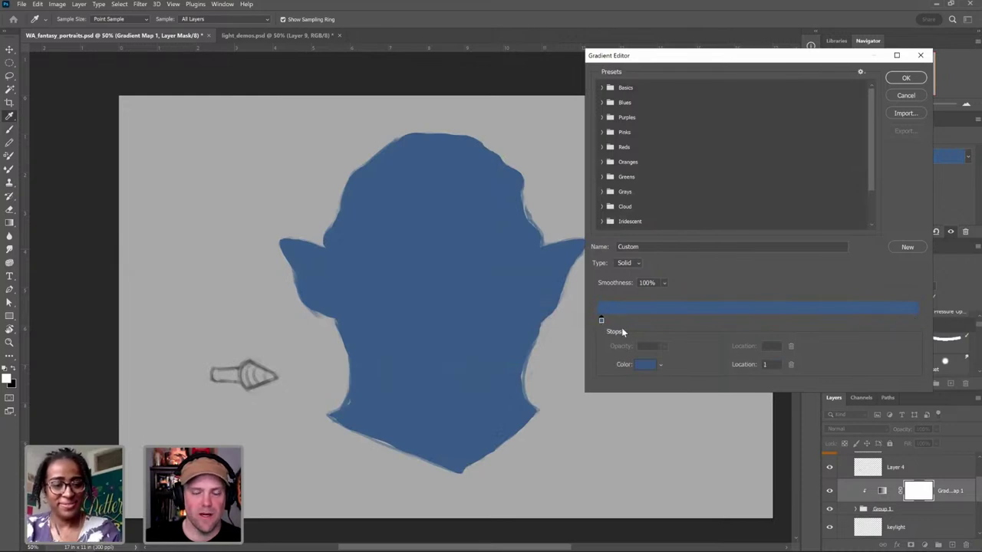
# Step: Set the dark-end stop's colour to a deep reddish brown, 381c14
pyautogui.click(646, 365)
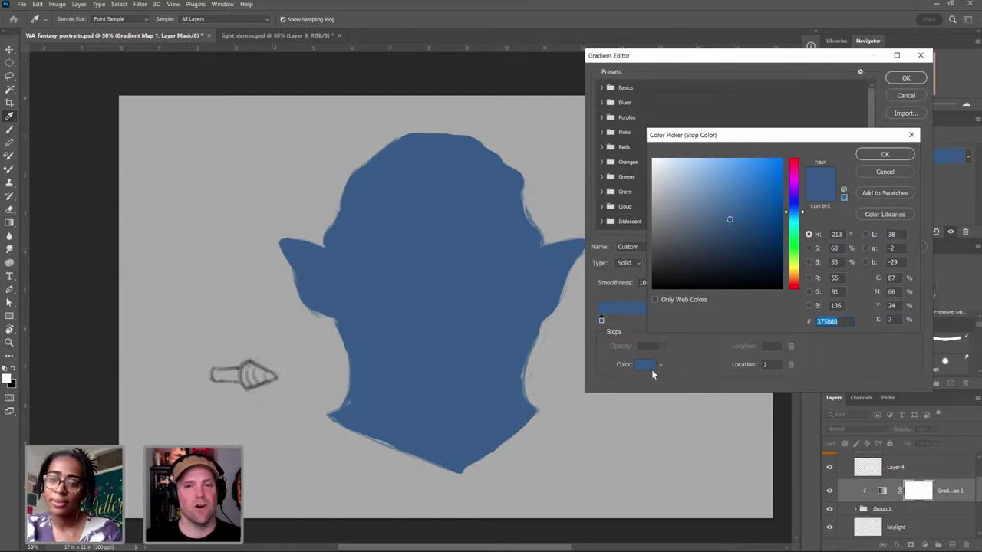
pyautogui.click(715, 251)
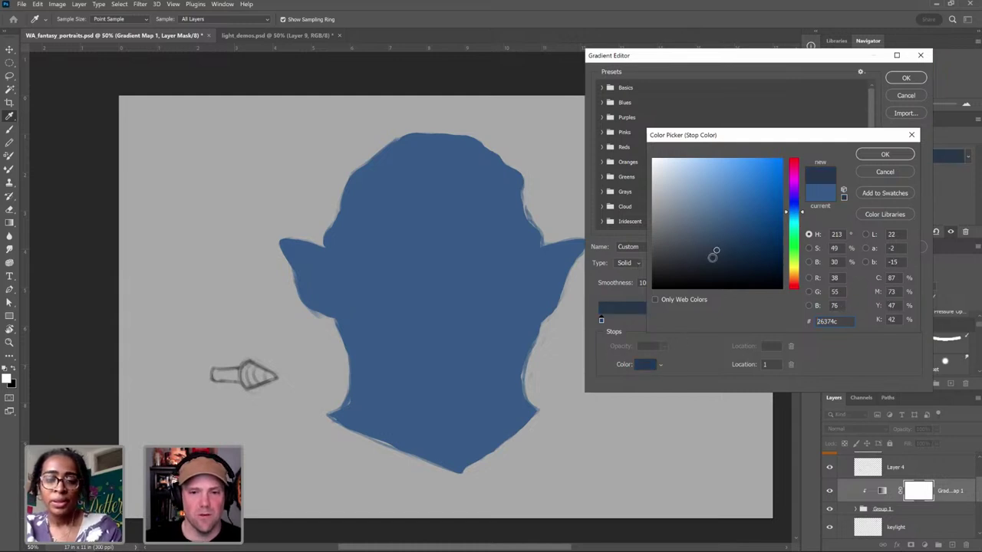
pyautogui.click(794, 281)
pyautogui.click(703, 265)
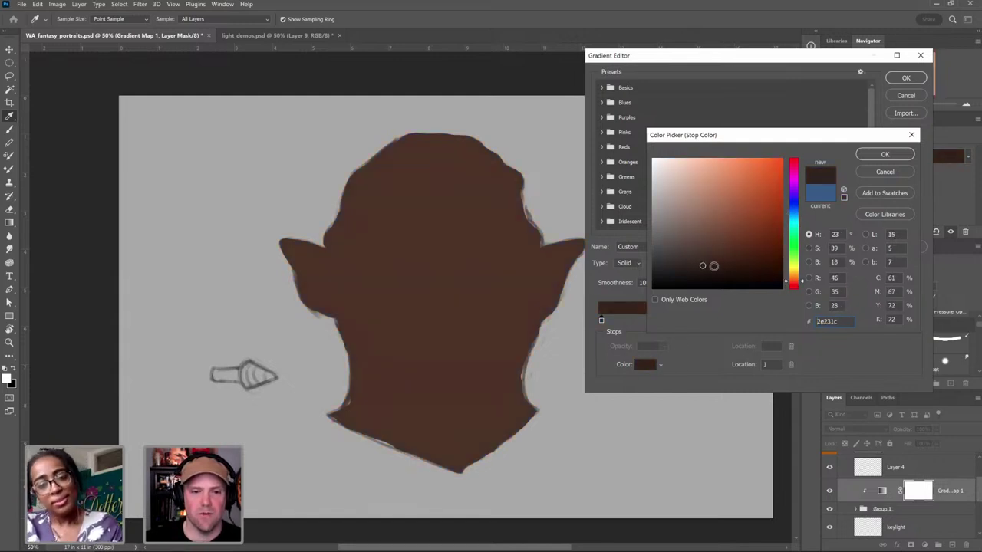
pyautogui.click(793, 284)
pyautogui.click(736, 263)
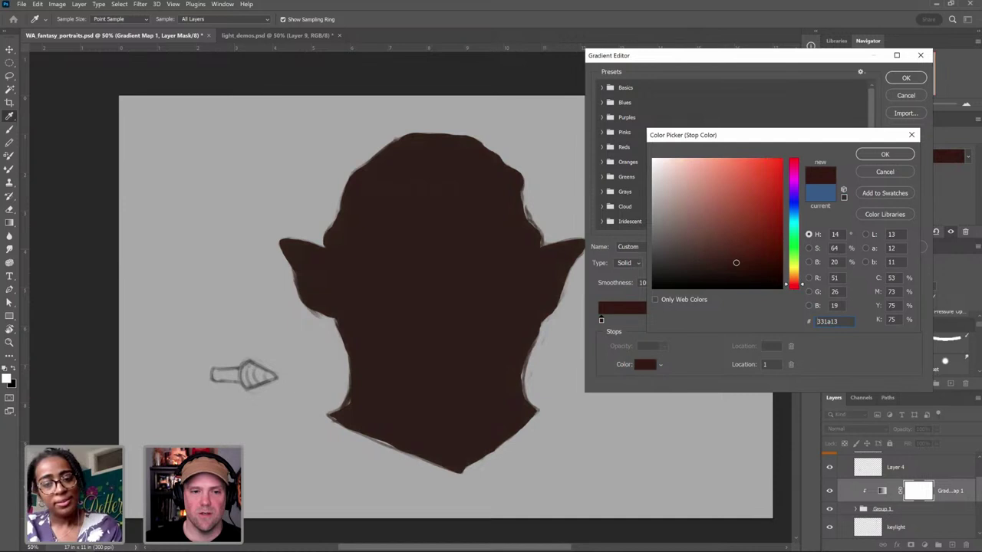
pyautogui.moveTo(735, 263); pyautogui.dragTo(736, 260)
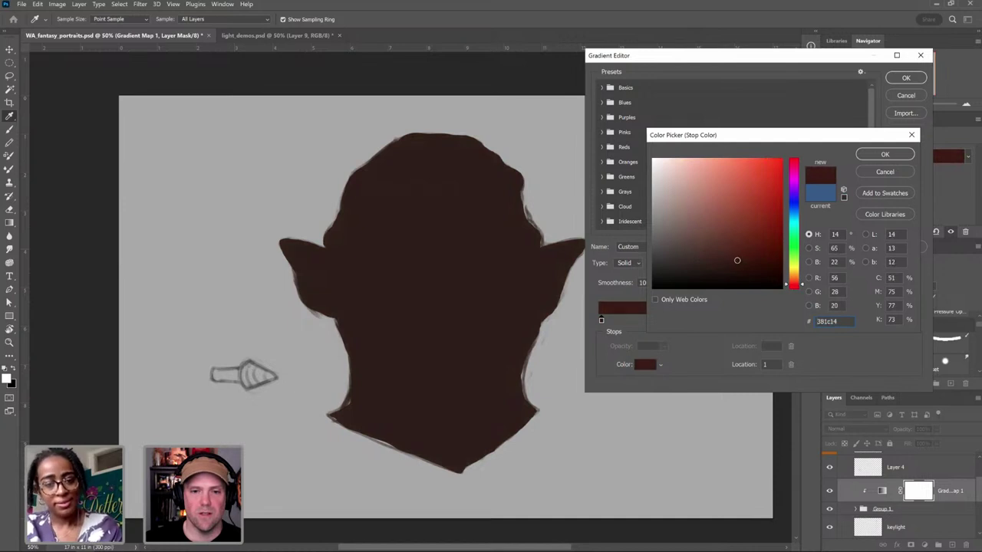
pyautogui.click(884, 155)
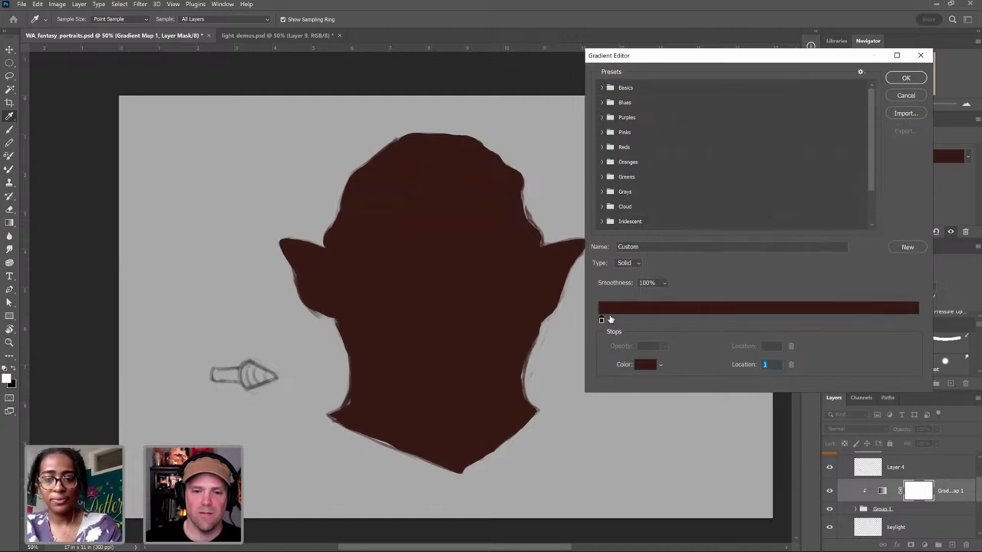
# Step: Add a stop at location 99 near the gradient's light end and colour it light green, 94bd89
pyautogui.click(912, 321)
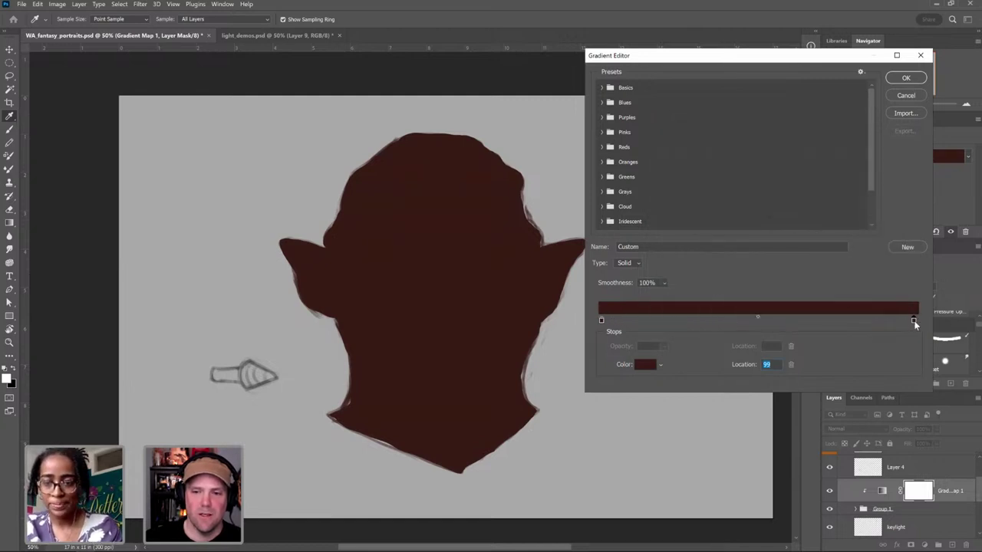
pyautogui.doubleClick(914, 320)
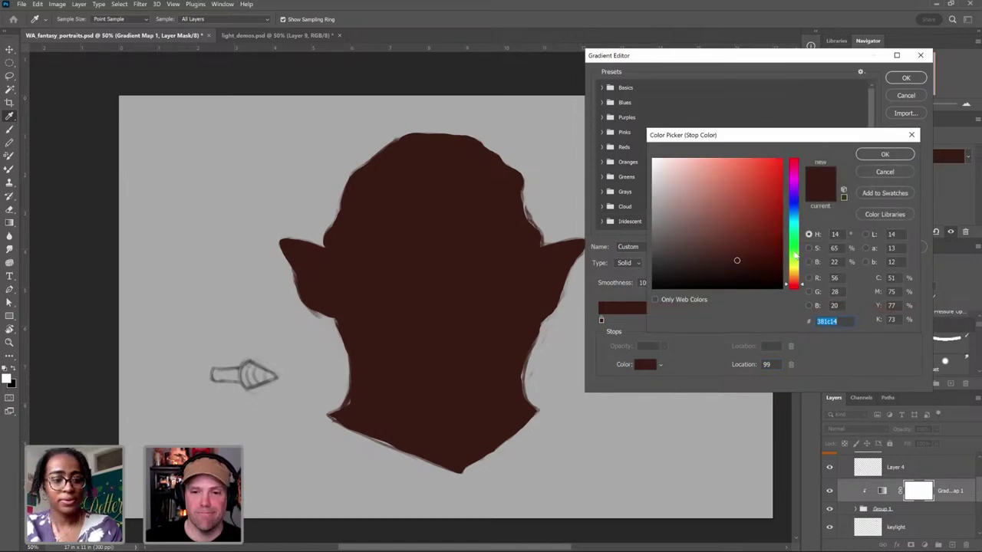
pyautogui.click(794, 250)
pyautogui.click(691, 209)
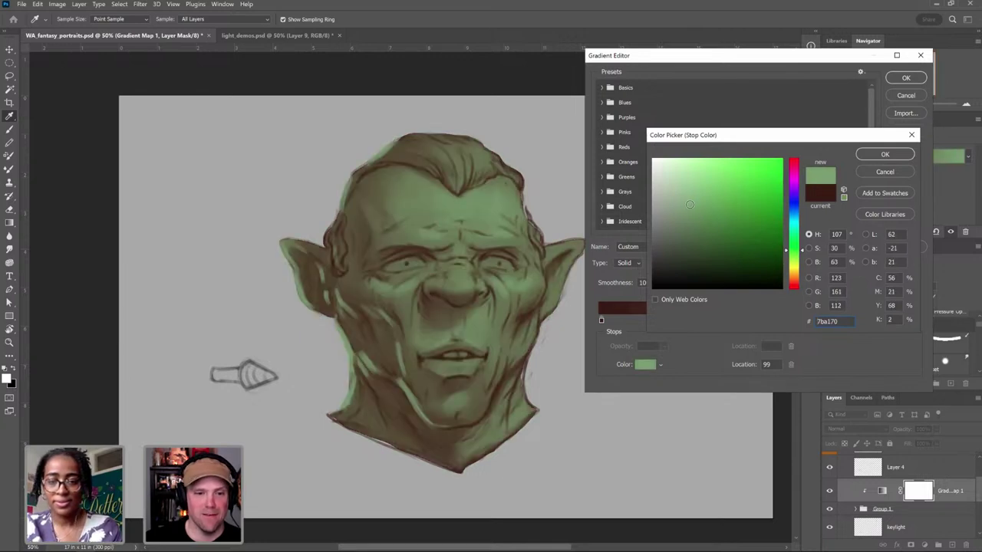
pyautogui.click(689, 203)
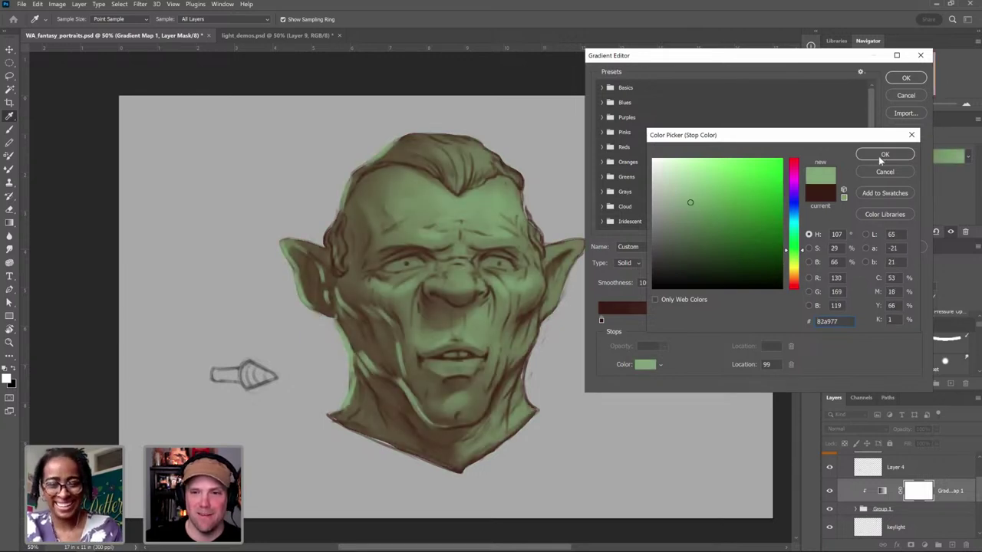
pyautogui.click(688, 192)
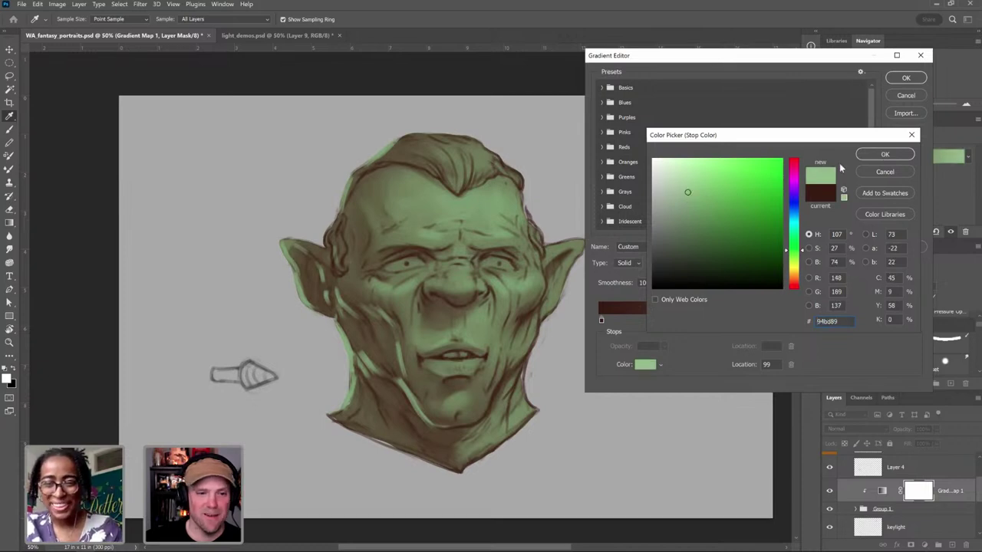
pyautogui.click(884, 154)
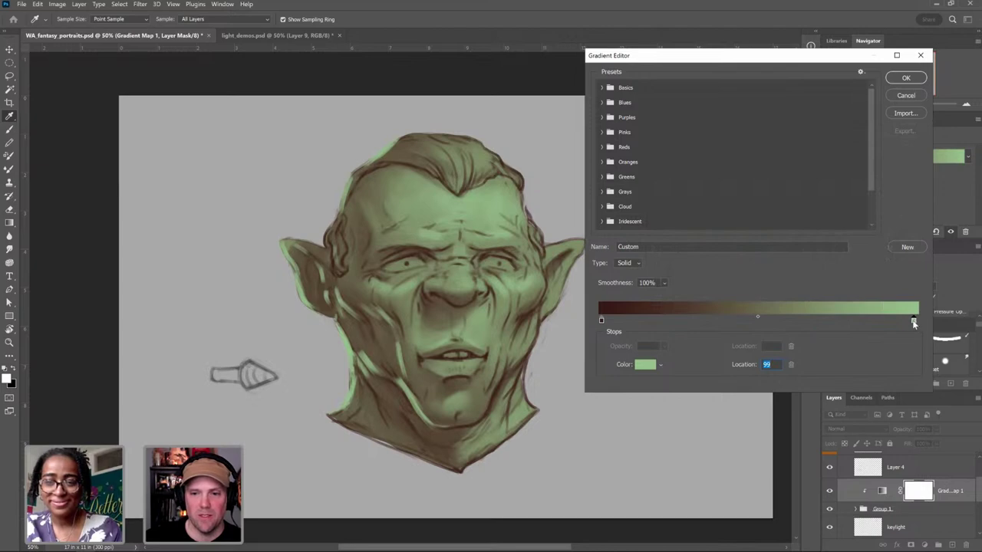
# Step: Shift the green stop inward to about three quarters of the gradient and set the brown-to-green midpoint to 55
pyautogui.moveTo(914, 321); pyautogui.dragTo(825, 321)
pyautogui.click(752, 319)
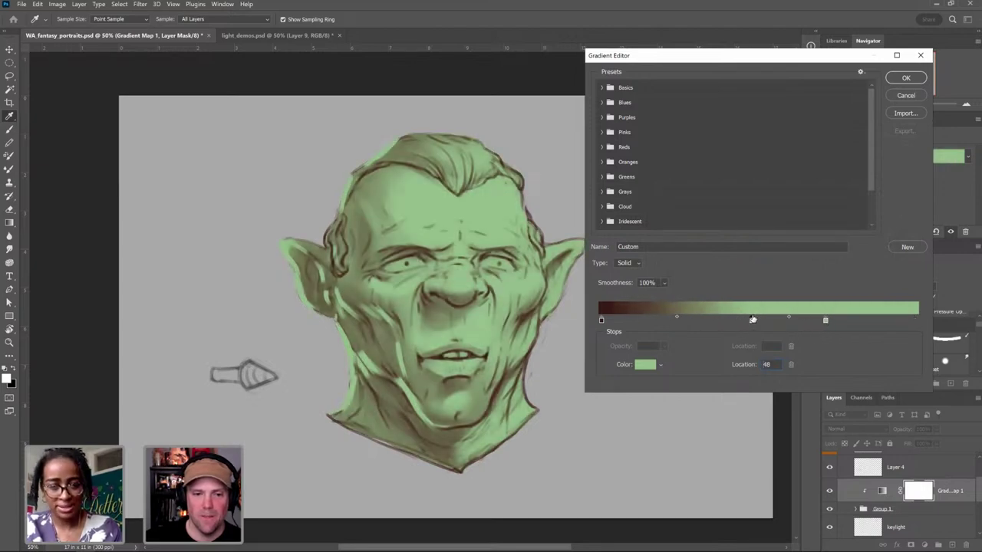
pyautogui.moveTo(752, 319); pyautogui.dragTo(699, 337)
pyautogui.moveTo(826, 320); pyautogui.dragTo(800, 324)
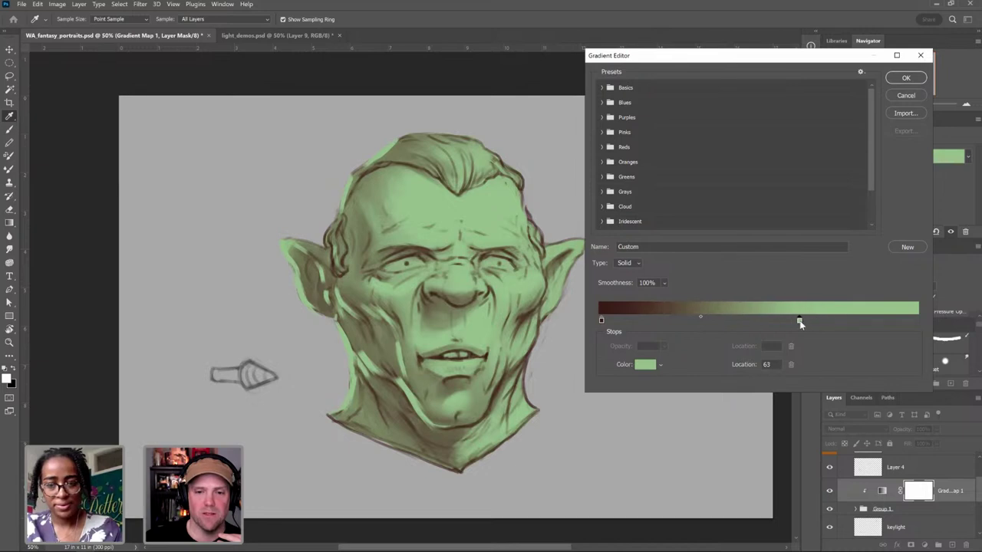
pyautogui.moveTo(701, 316); pyautogui.dragTo(684, 317)
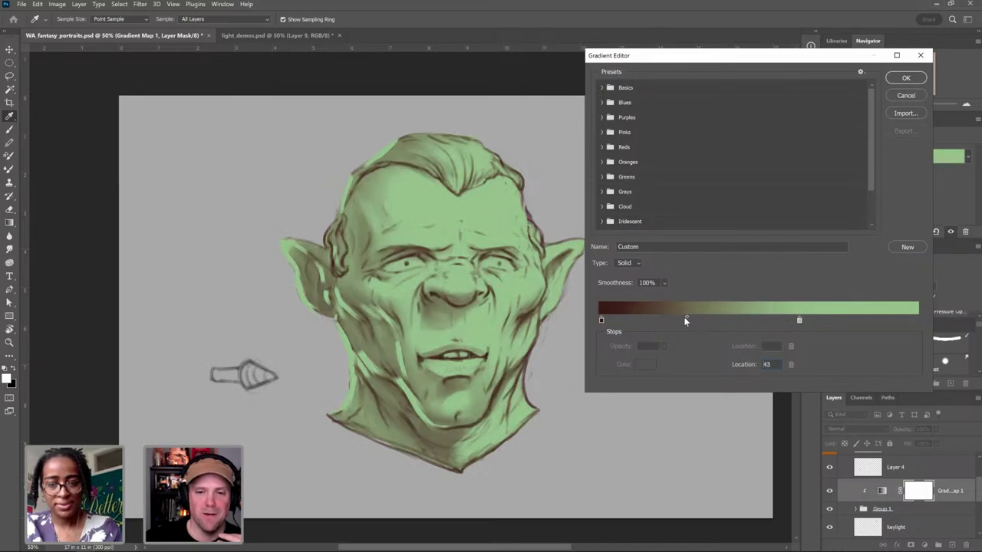
pyautogui.click(714, 317)
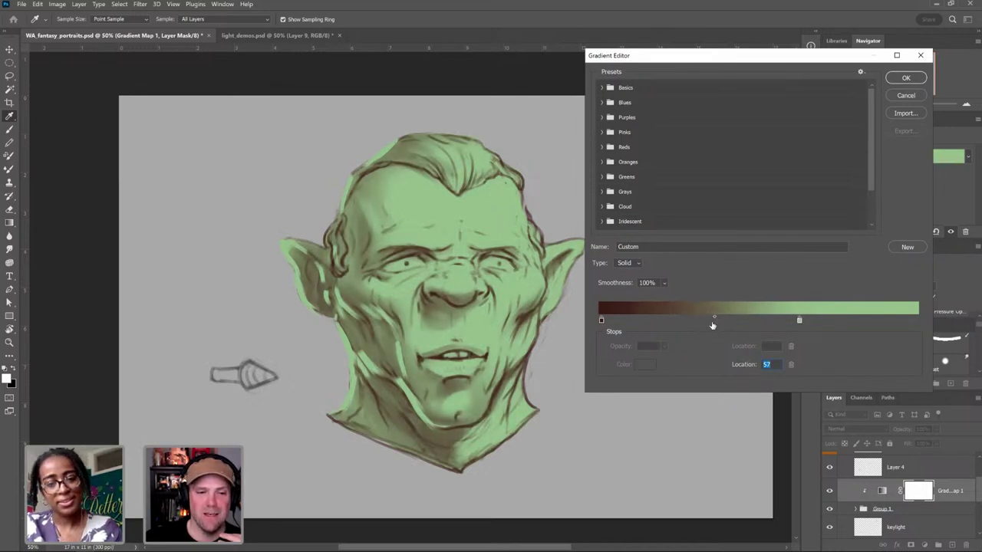
pyautogui.click(725, 318)
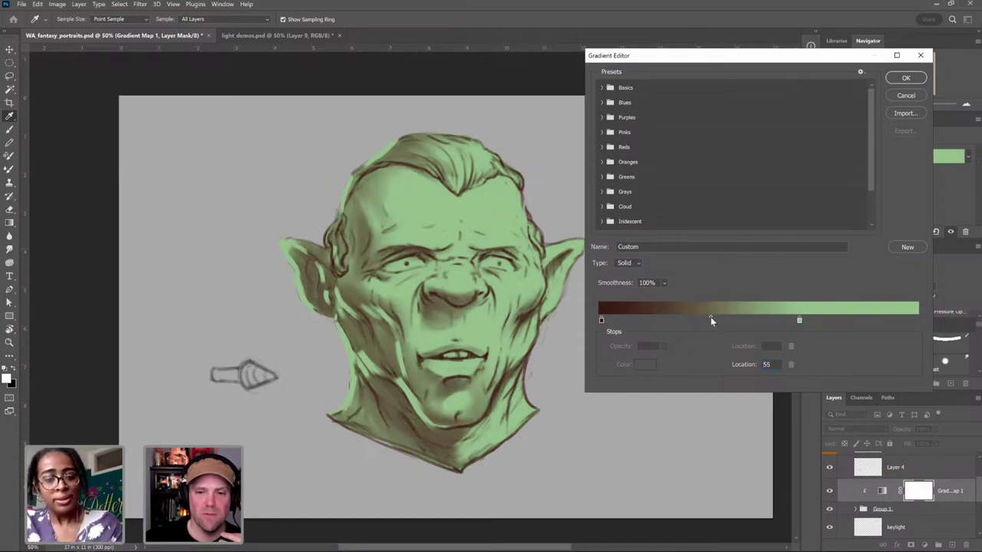
pyautogui.moveTo(799, 320); pyautogui.dragTo(839, 321)
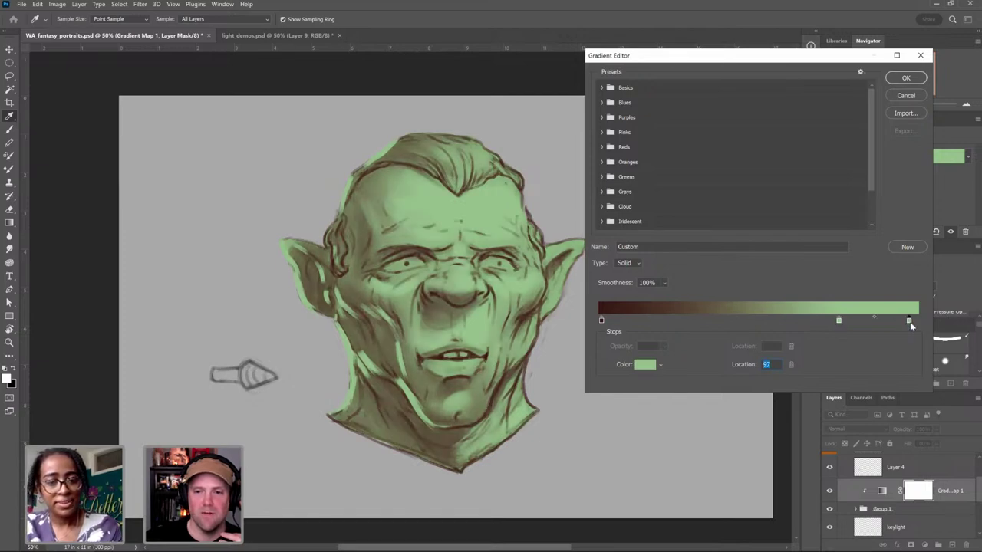
# Step: Recolour the gradient stop at location 97 to a pale yellow-green, edf2c4
pyautogui.click(646, 365)
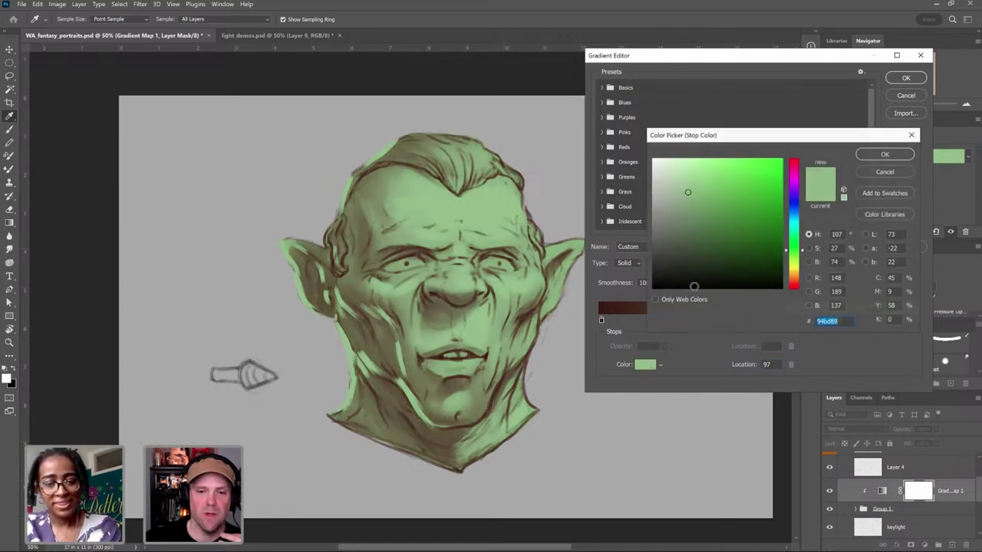
pyautogui.click(794, 265)
pyautogui.click(689, 177)
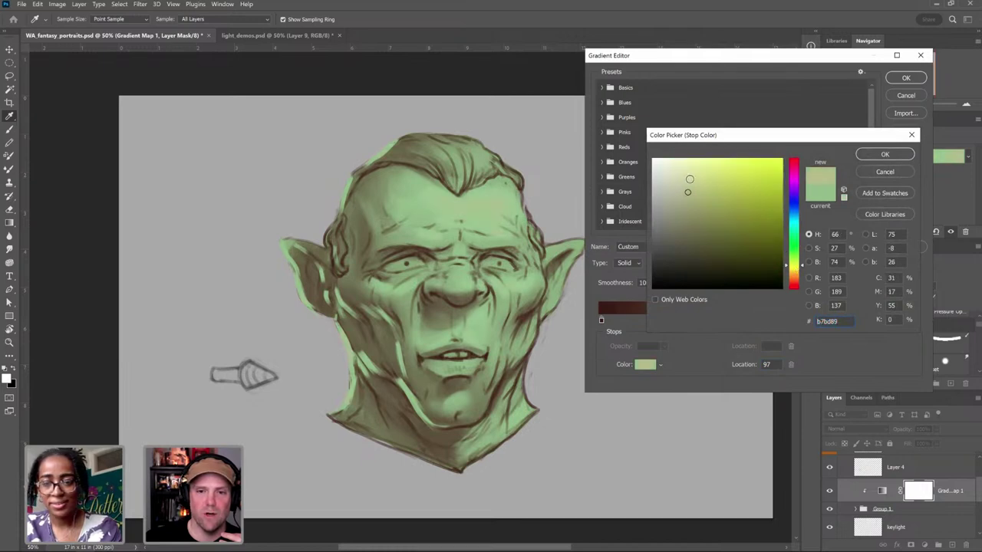
pyautogui.click(676, 165)
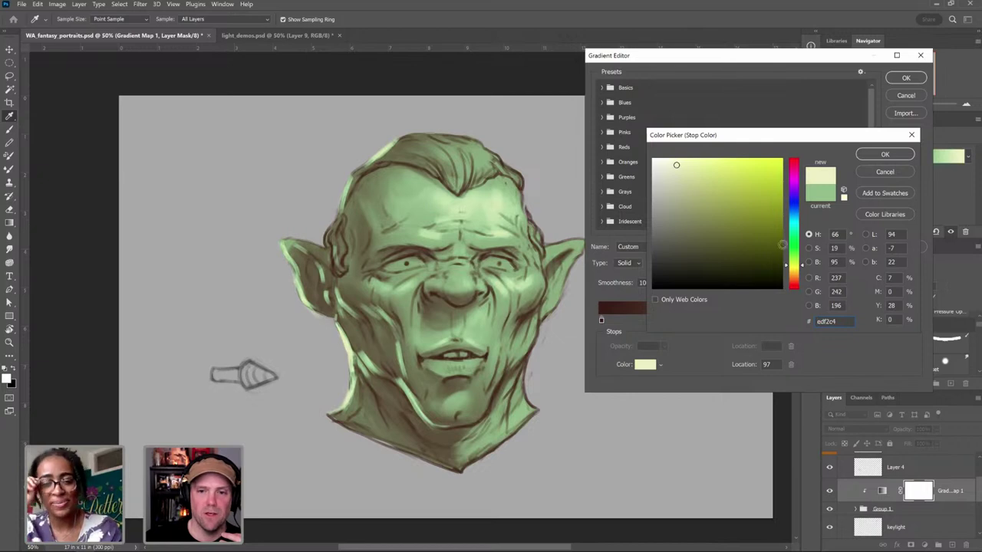
# Step: Try out peach, cyan and light blue hues for the light-end stop's colour
pyautogui.click(795, 282)
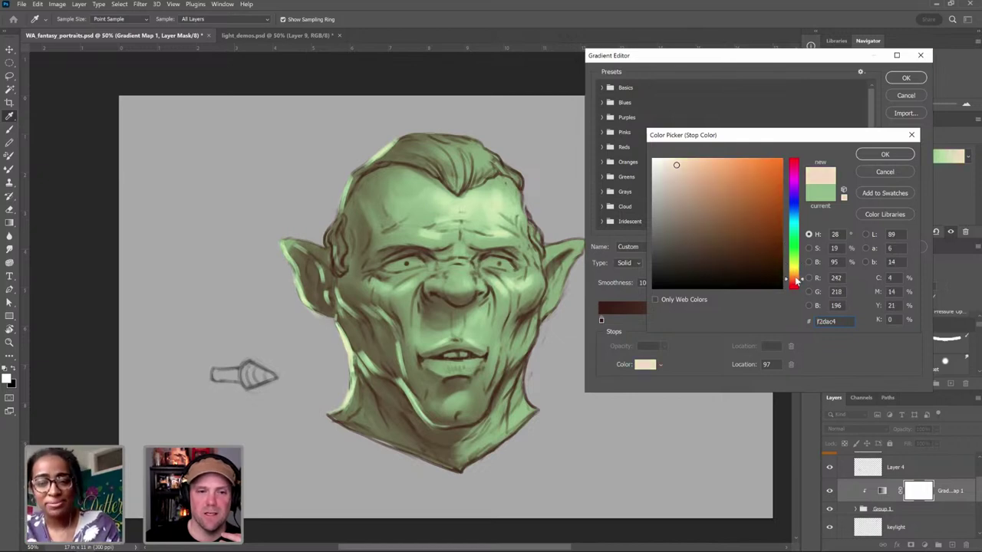
pyautogui.click(795, 172)
pyautogui.click(794, 222)
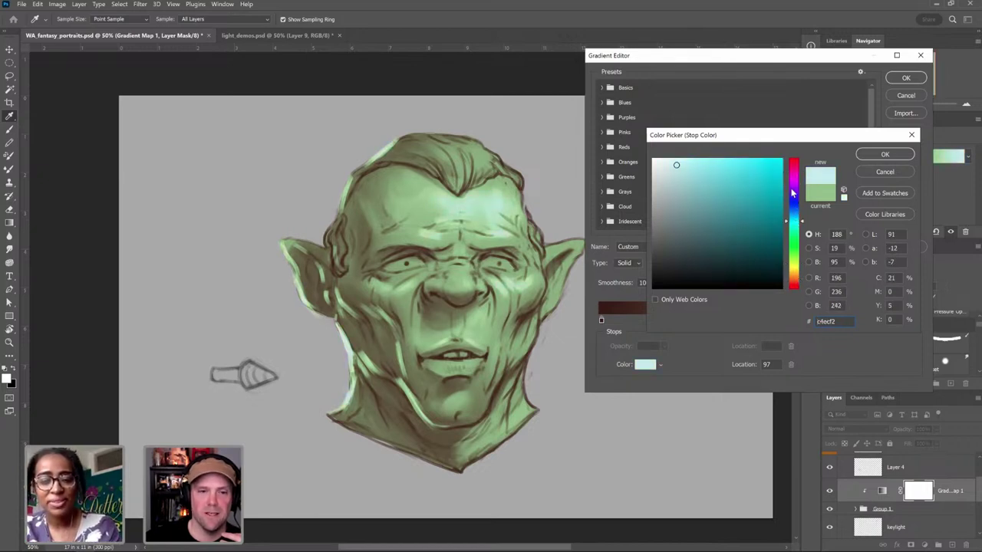
pyautogui.click(793, 179)
pyautogui.click(794, 203)
pyautogui.click(795, 216)
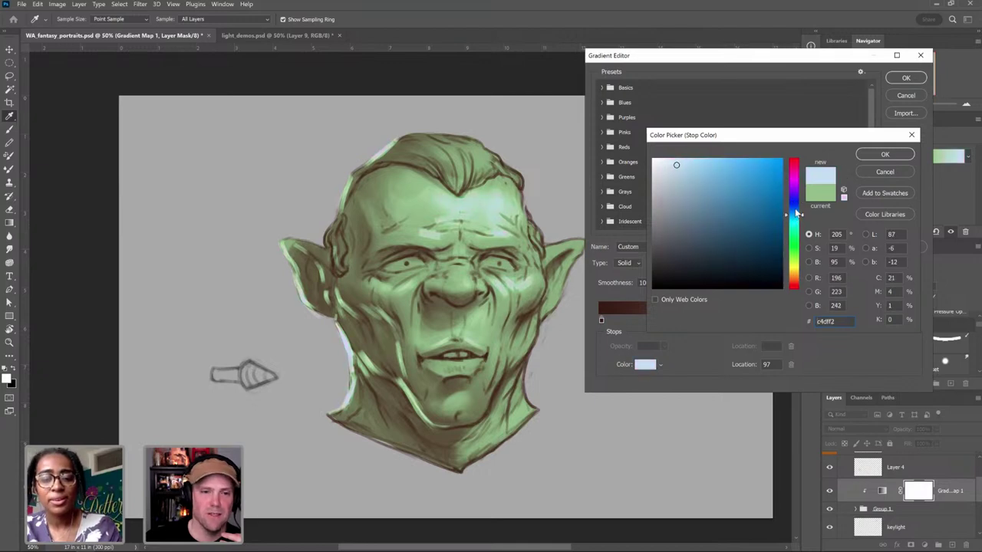
pyautogui.click(795, 204)
# Step: Settle on a bright, warm pale yellow for the light-end stop and apply the edited gradient
pyautogui.click(796, 258)
pyautogui.moveTo(797, 261); pyautogui.dragTo(800, 274)
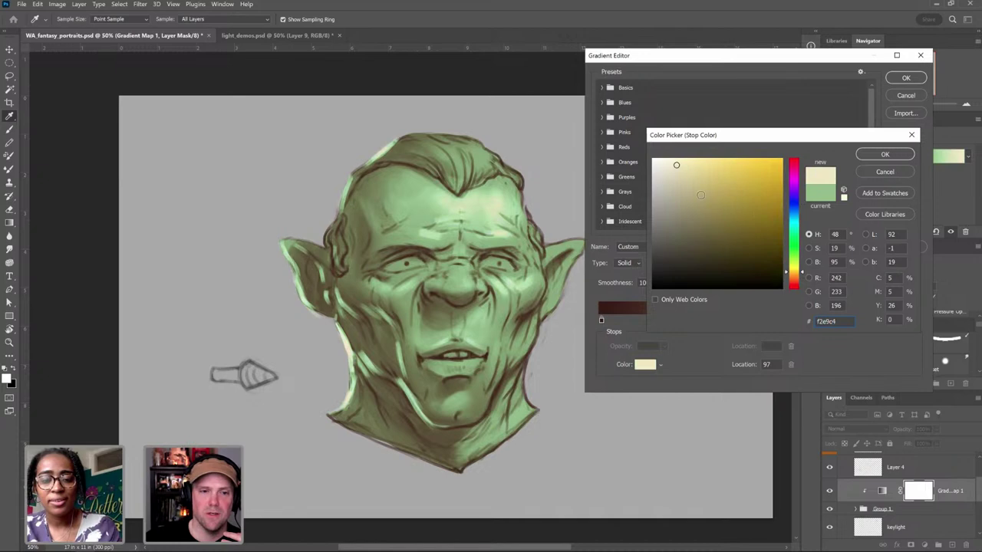
pyautogui.moveTo(694, 171); pyautogui.dragTo(677, 158)
pyautogui.click(884, 154)
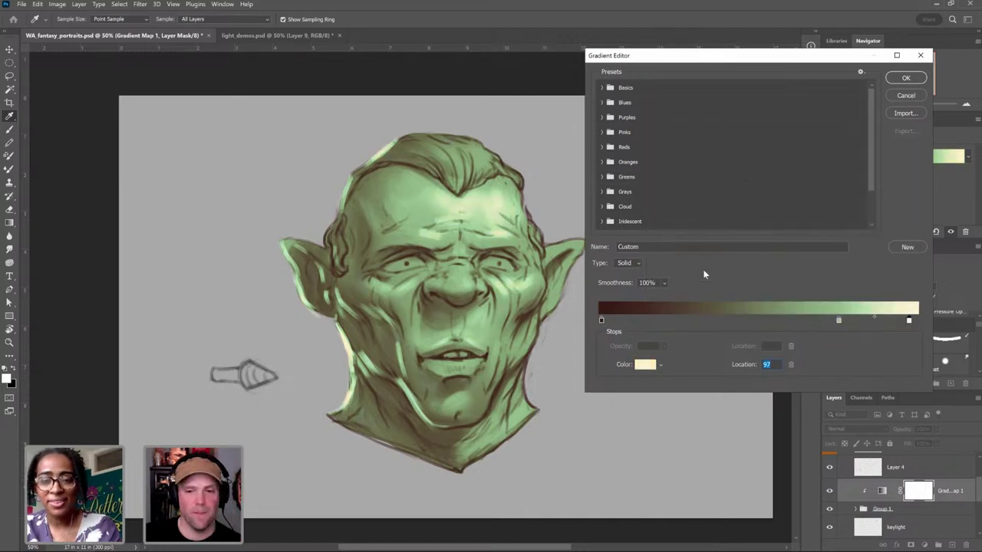
pyautogui.click(906, 79)
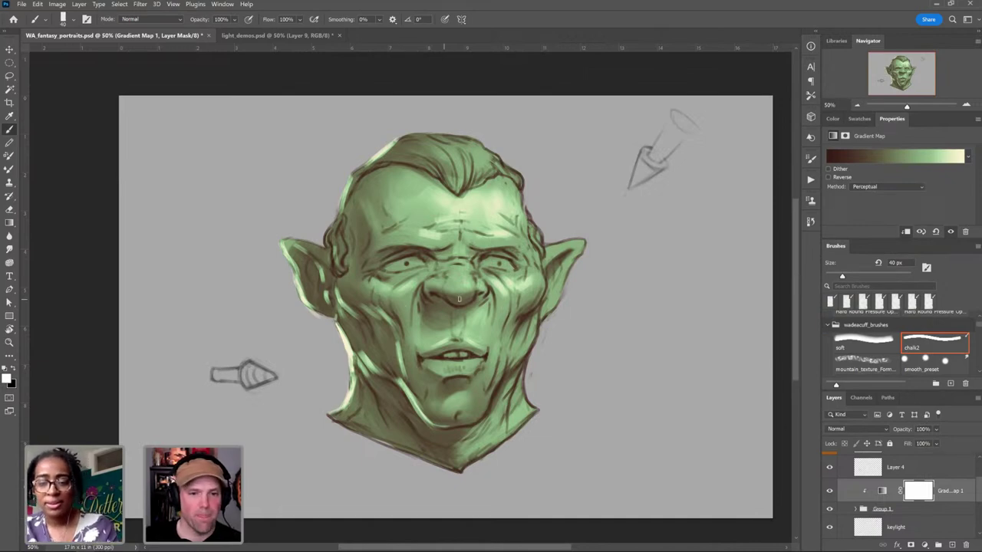
pyautogui.click(955, 507)
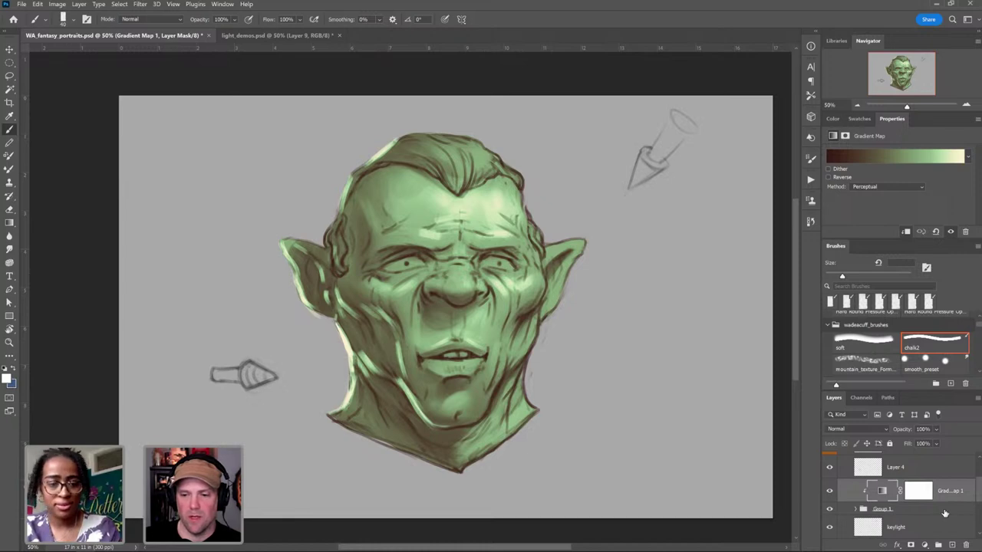
pyautogui.doubleClick(953, 500)
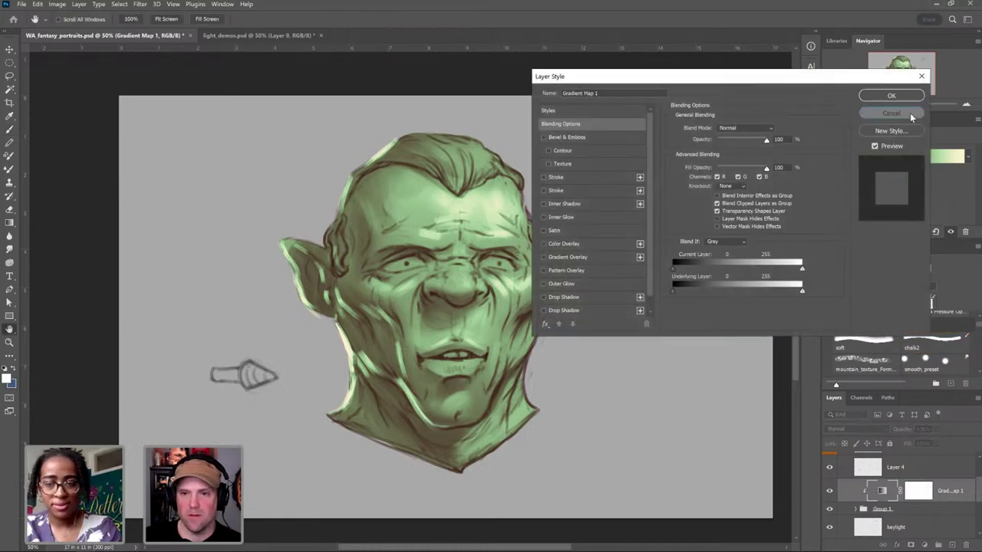
pyautogui.click(910, 113)
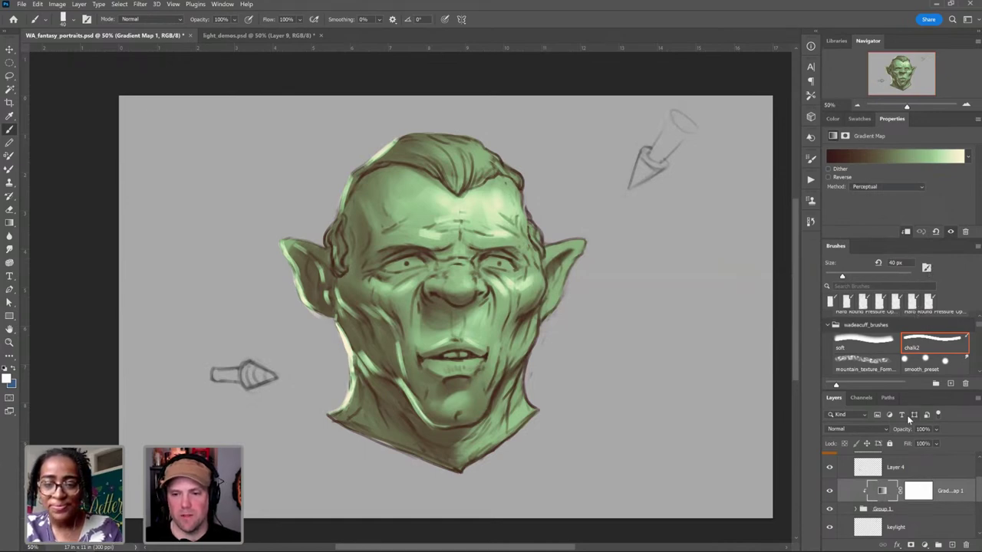
# Step: Add a new clipped layer directly above Group 1 and set its blend mode to Color
pyautogui.scroll(-2, 906, 415)
pyautogui.scroll(1, 692, 363)
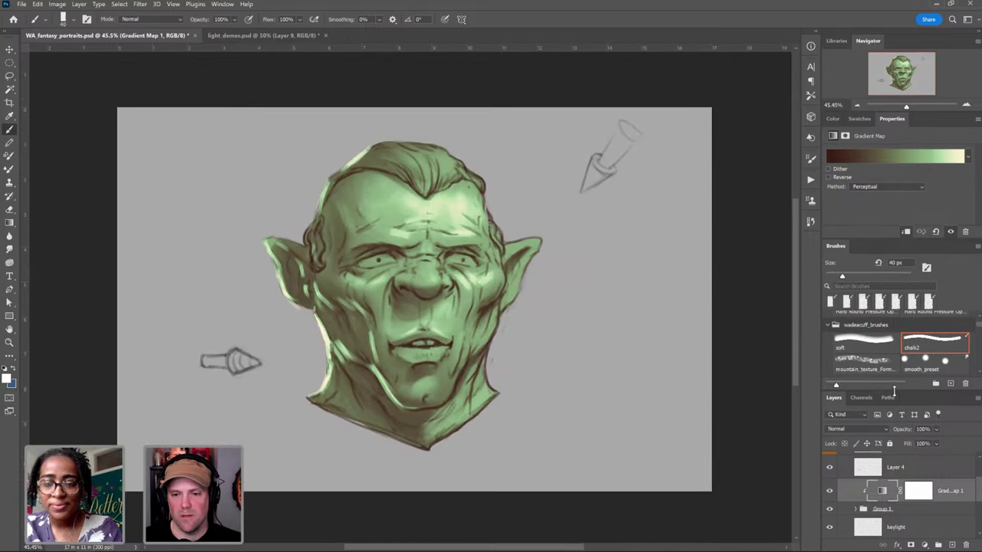
pyautogui.doubleClick(834, 246)
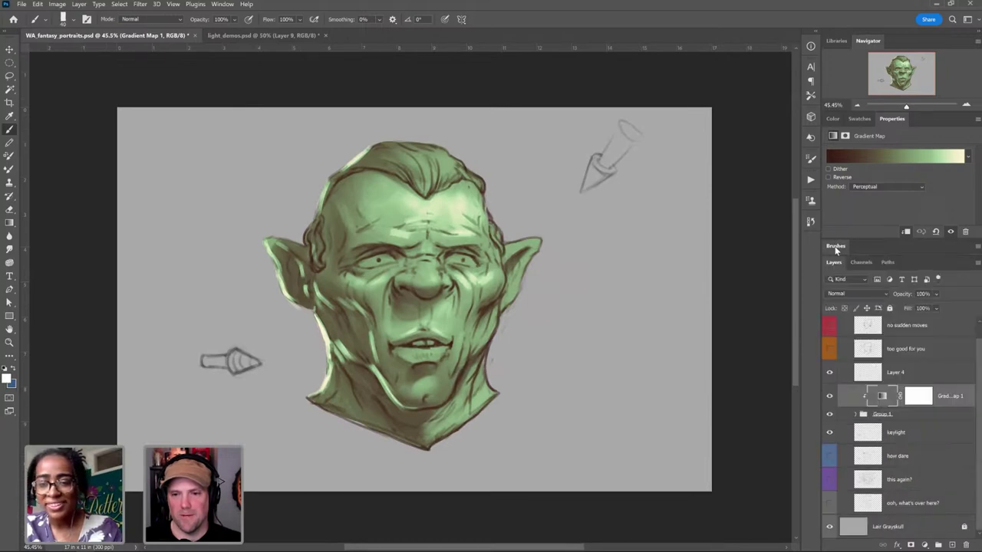
pyautogui.click(931, 416)
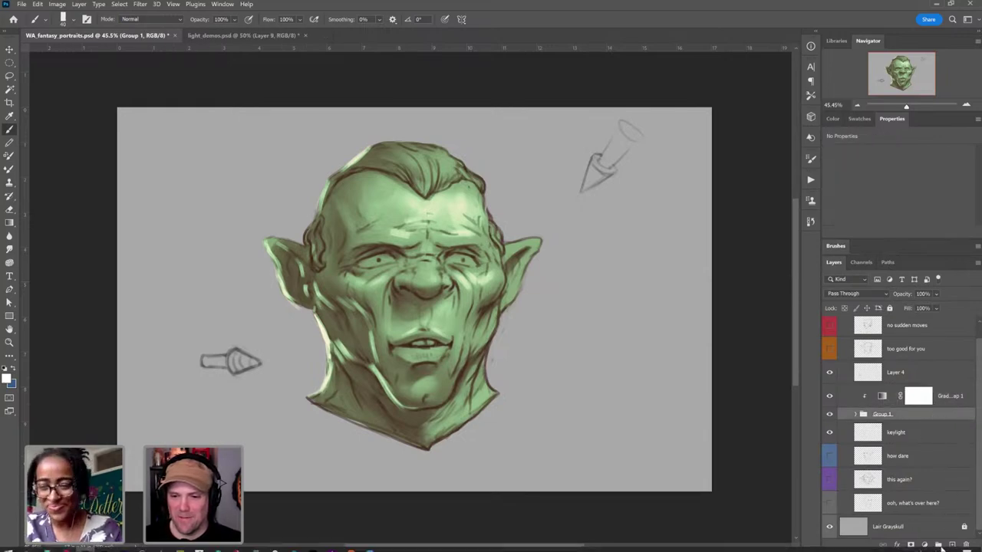
pyautogui.click(955, 544)
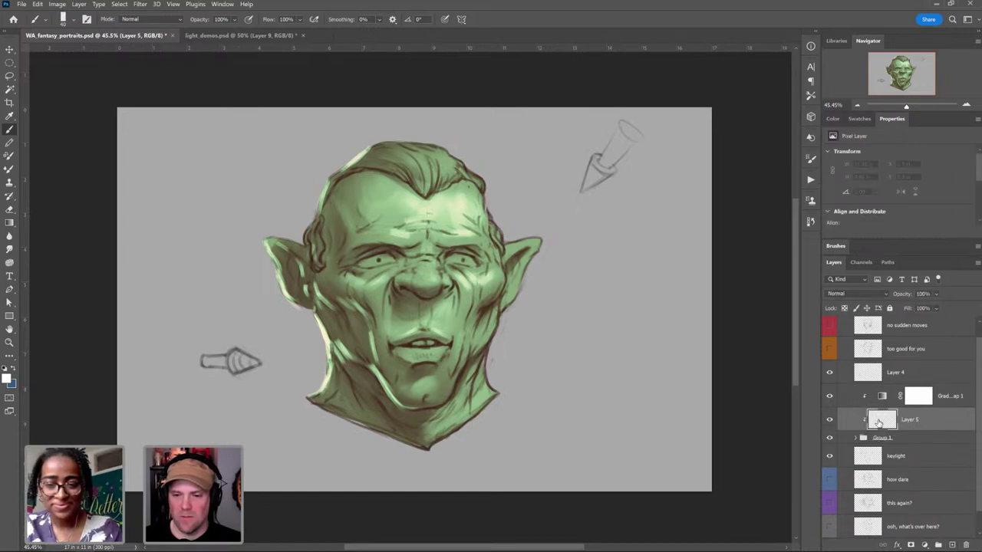
pyautogui.click(884, 294)
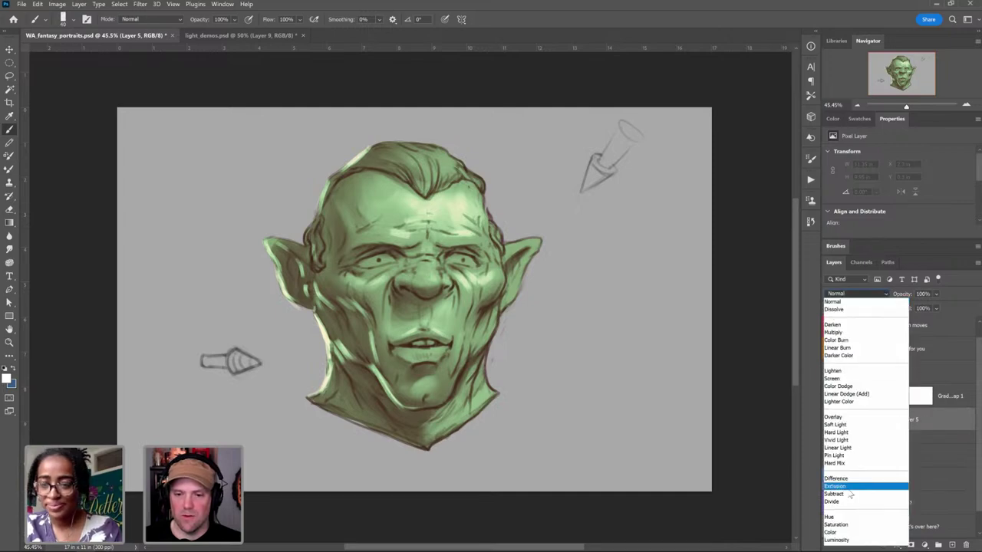
pyautogui.click(839, 534)
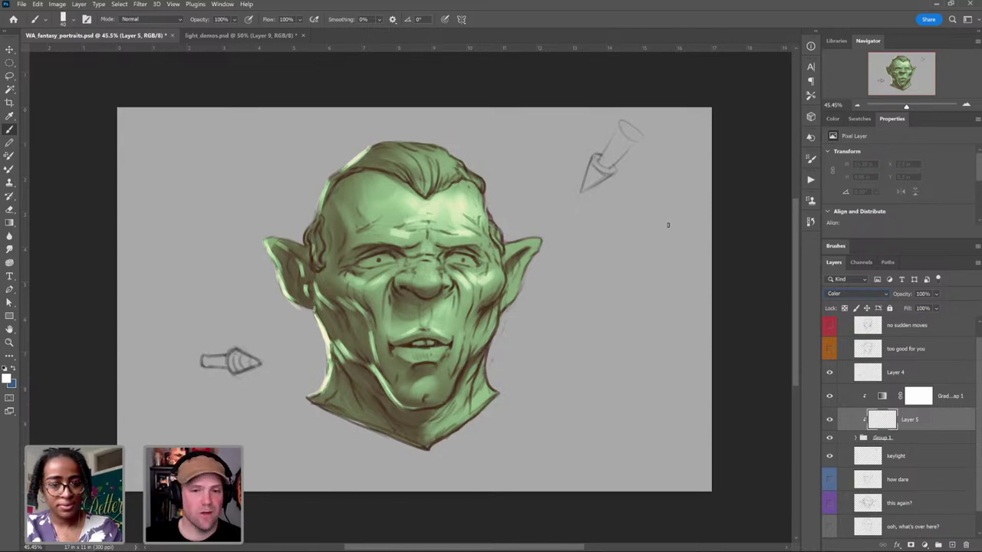
# Step: Choose a medium-dark, fairly saturated violet as the foreground painting colour
pyautogui.click(834, 119)
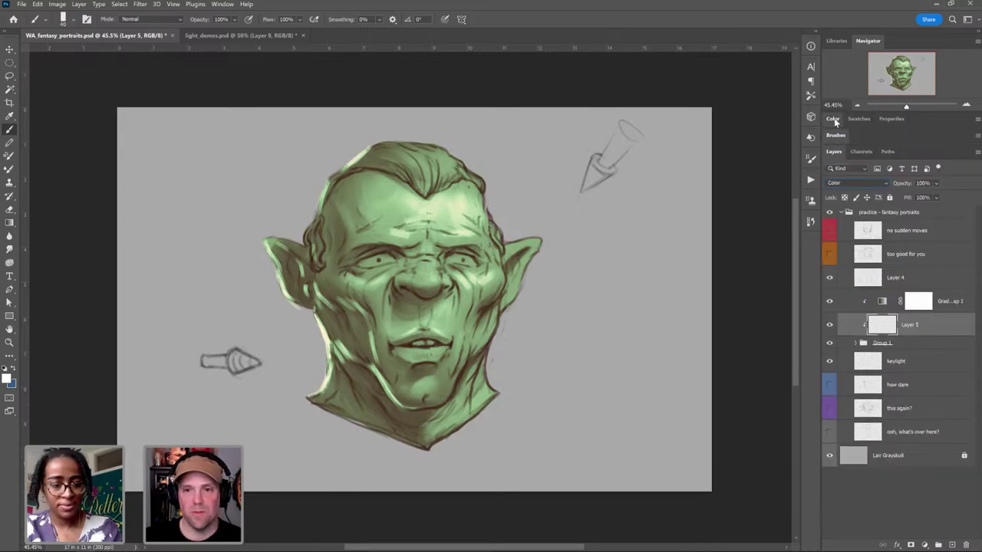
pyautogui.click(873, 196)
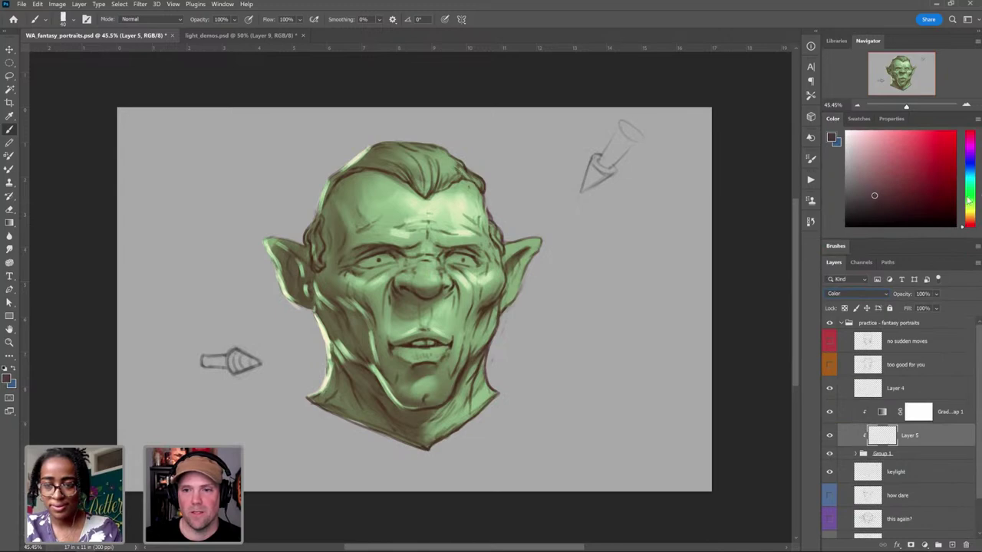
pyautogui.click(970, 164)
pyautogui.click(880, 165)
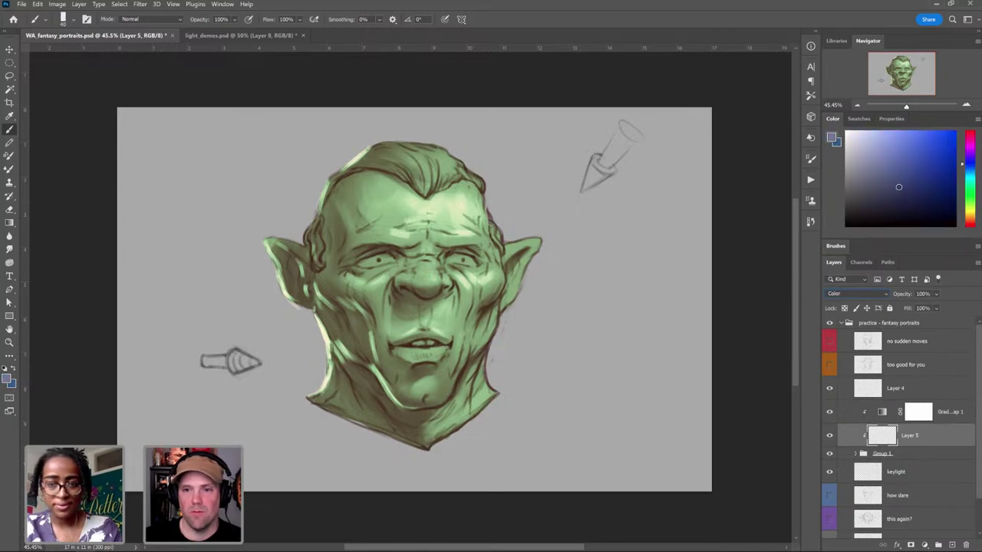
pyautogui.moveTo(897, 186); pyautogui.dragTo(909, 168)
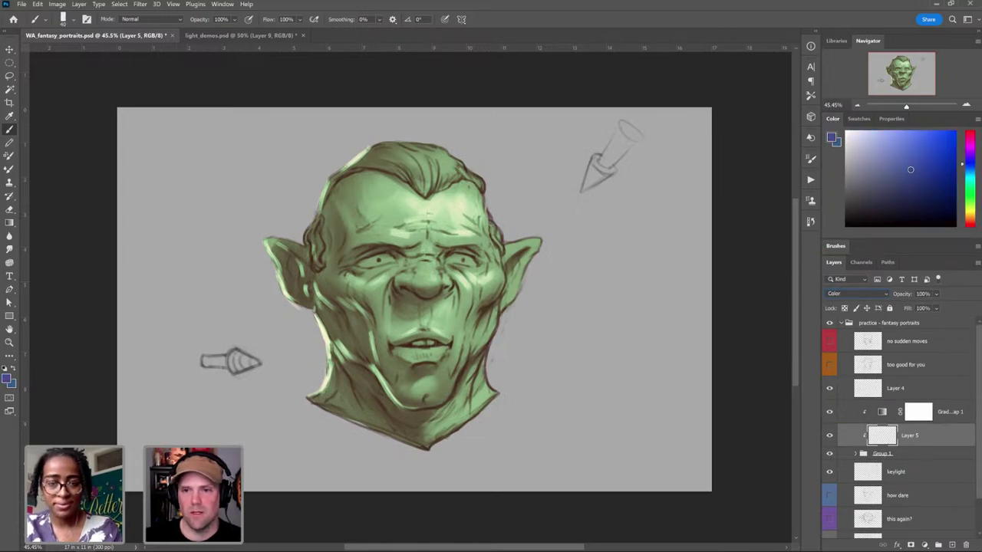
pyautogui.click(969, 160)
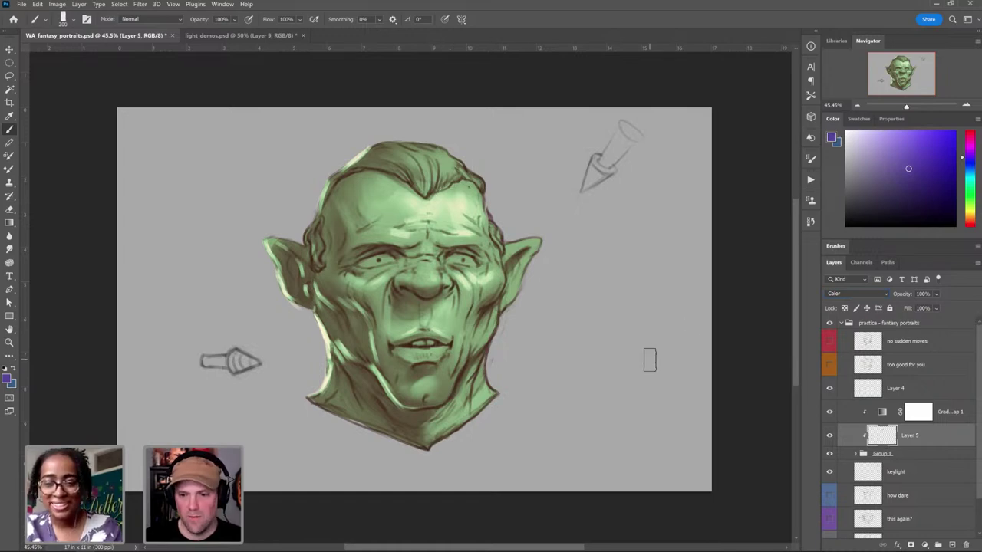
# Step: Move the Color-mode layer above the gradient map and paint the hair violet, reducing the brush to 100 px for the edges
pyautogui.moveTo(916, 442); pyautogui.dragTo(920, 402)
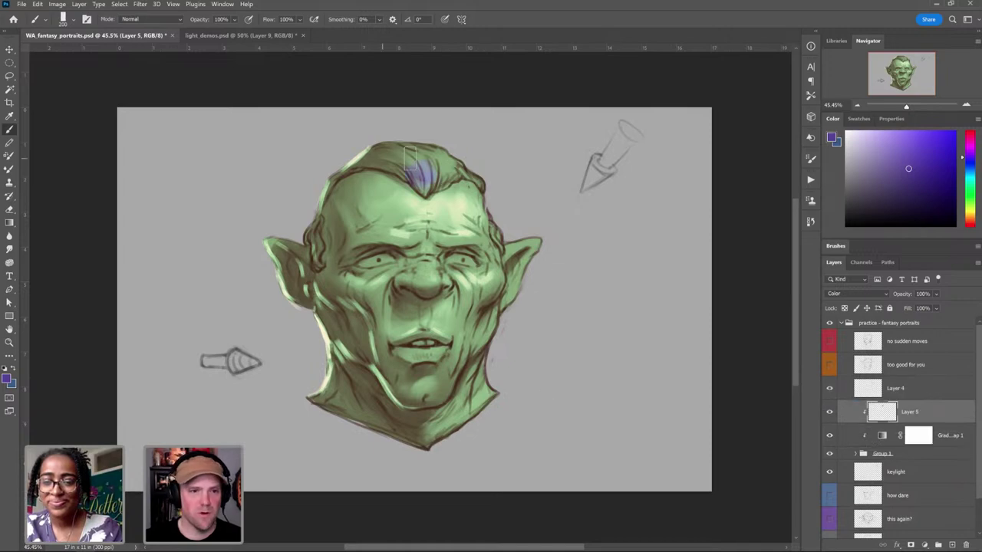
pyautogui.moveTo(426, 159)
pyautogui.mouseDown()
pyautogui.moveTo(398, 158)
pyautogui.moveTo(393, 168)
pyautogui.mouseUp()
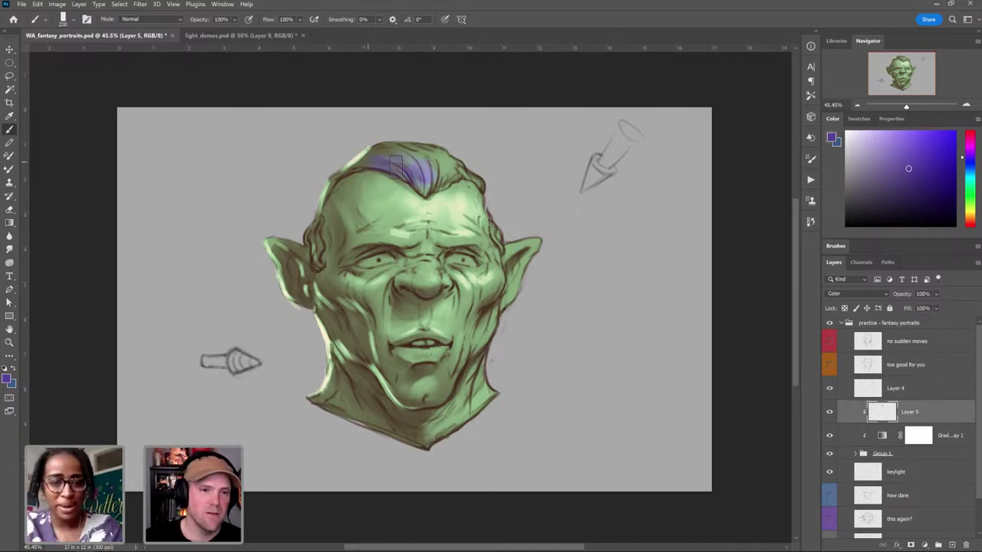
pyautogui.press('[')
pyautogui.press('[')
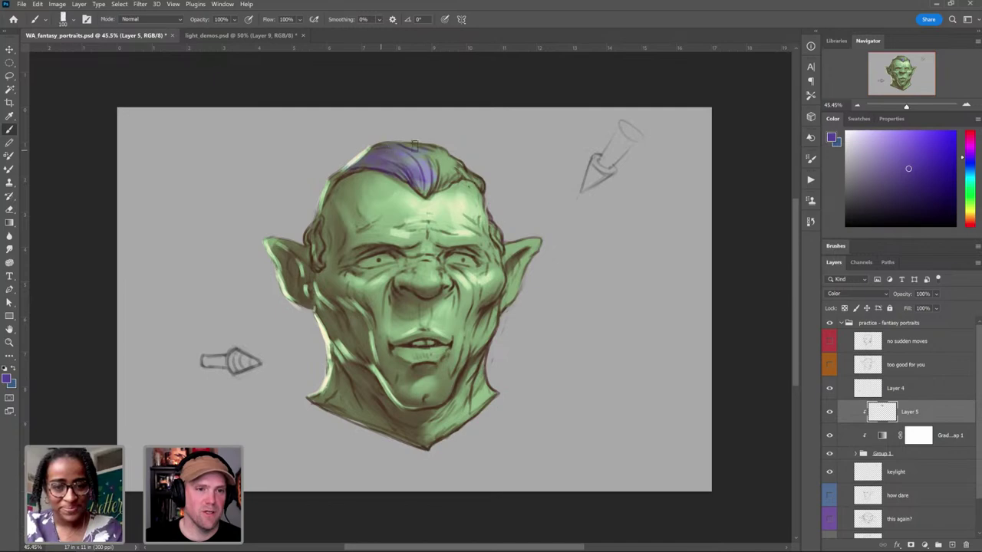
pyautogui.moveTo(428, 162); pyautogui.dragTo(439, 178)
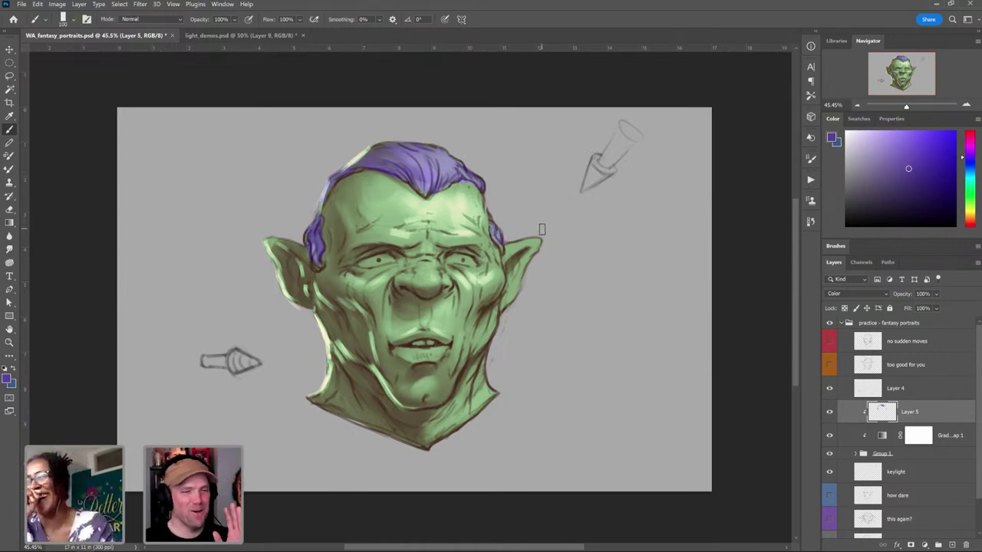
# Step: Choose a saturated orange-red and lightly tint the cheeks and lower lip with it on the Color-mode layer
pyautogui.click(970, 217)
pyautogui.click(913, 157)
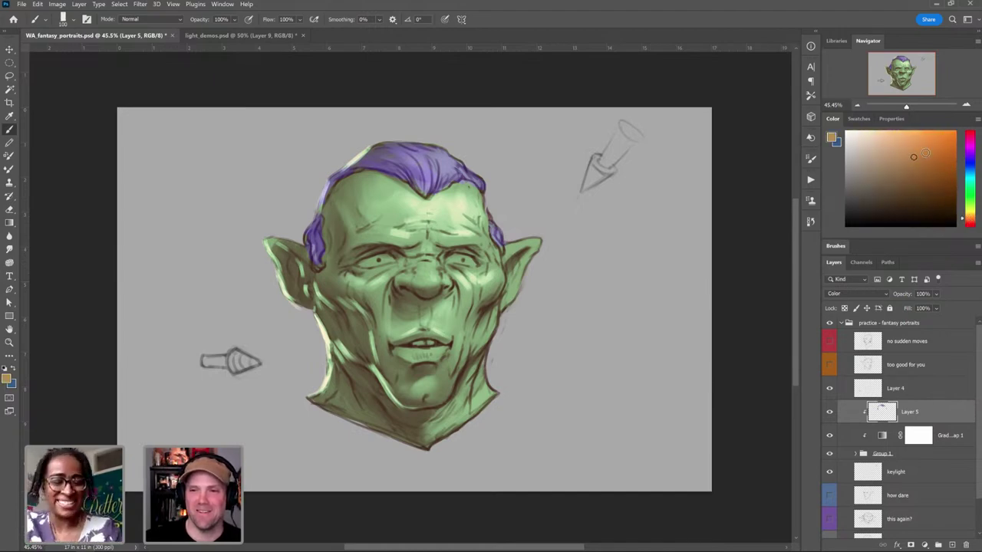
pyautogui.click(971, 224)
pyautogui.click(927, 151)
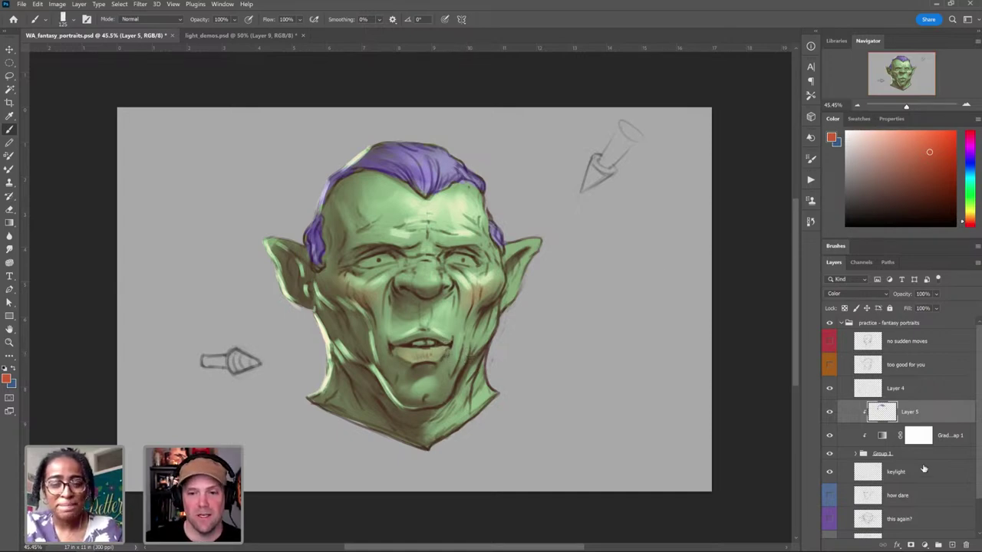
# Step: Add a new Normal-mode layer above Layer 4 and try brushing off-white over the eye on the image's right
pyautogui.click(952, 543)
pyautogui.moveTo(913, 414); pyautogui.dragTo(887, 321)
pyautogui.press('x')
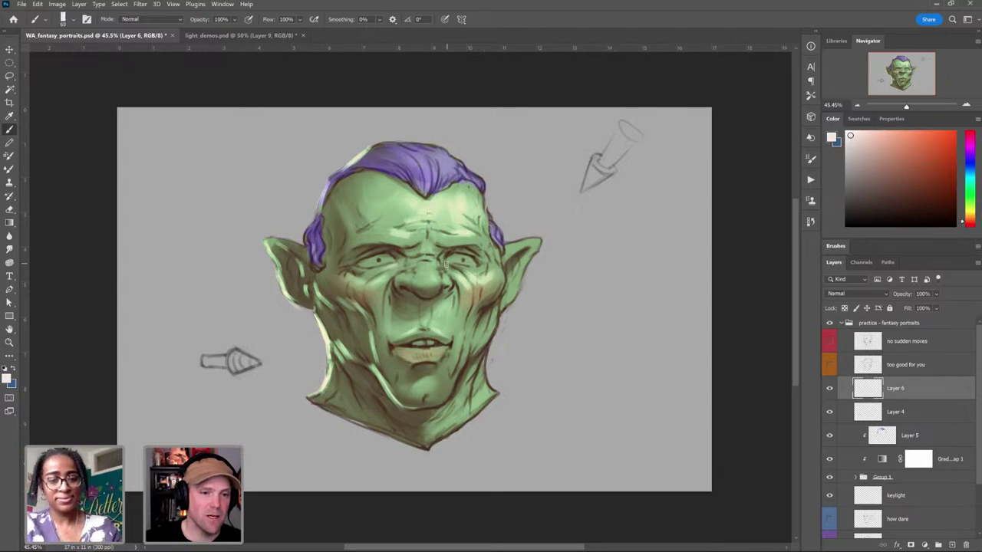
pyautogui.moveTo(444, 261); pyautogui.dragTo(465, 273)
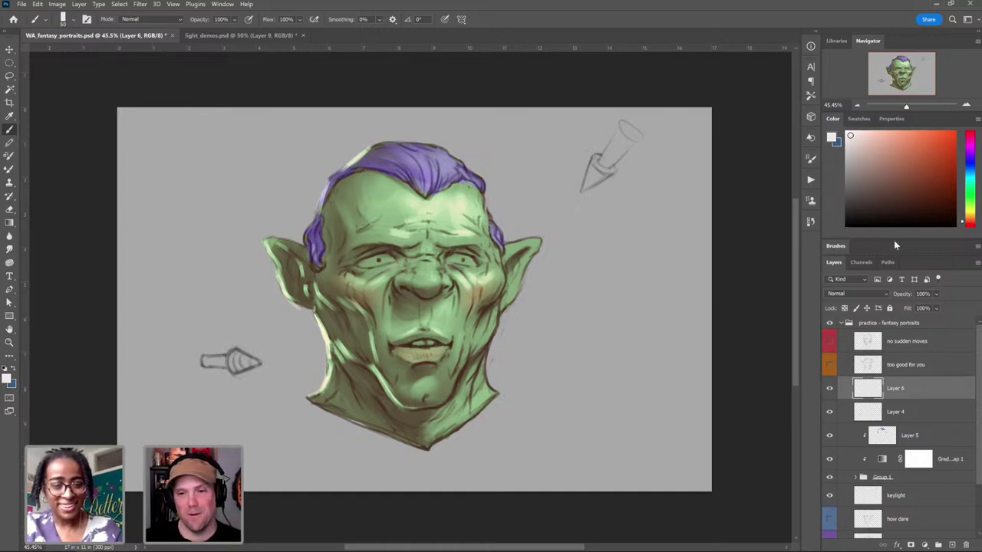
# Step: Return to the Color-mode layer with the purple hair and choose a medium blue-violet as the painting colour
pyautogui.keyDown('alt'); pyautogui.click(361, 313); pyautogui.keyUp('alt')
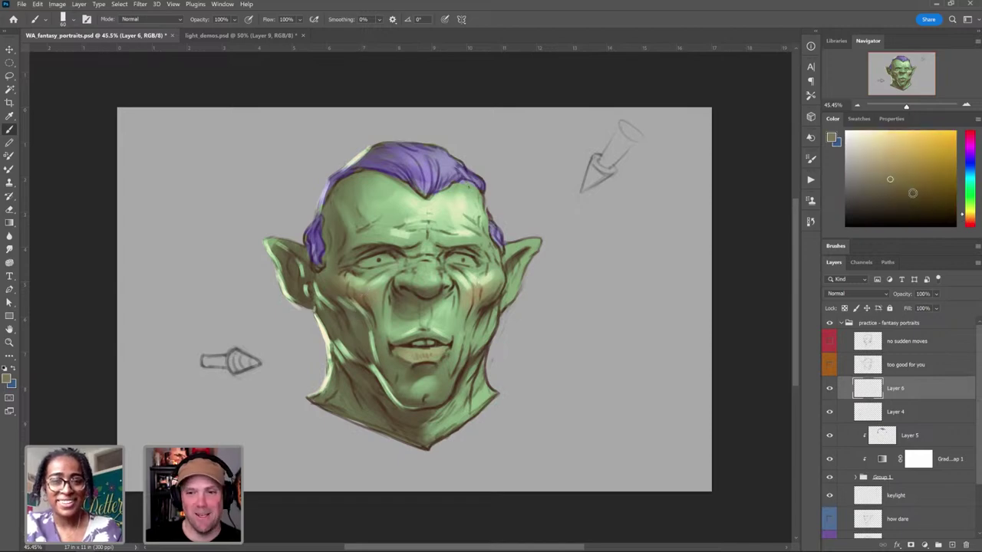
pyautogui.click(926, 438)
pyautogui.click(969, 223)
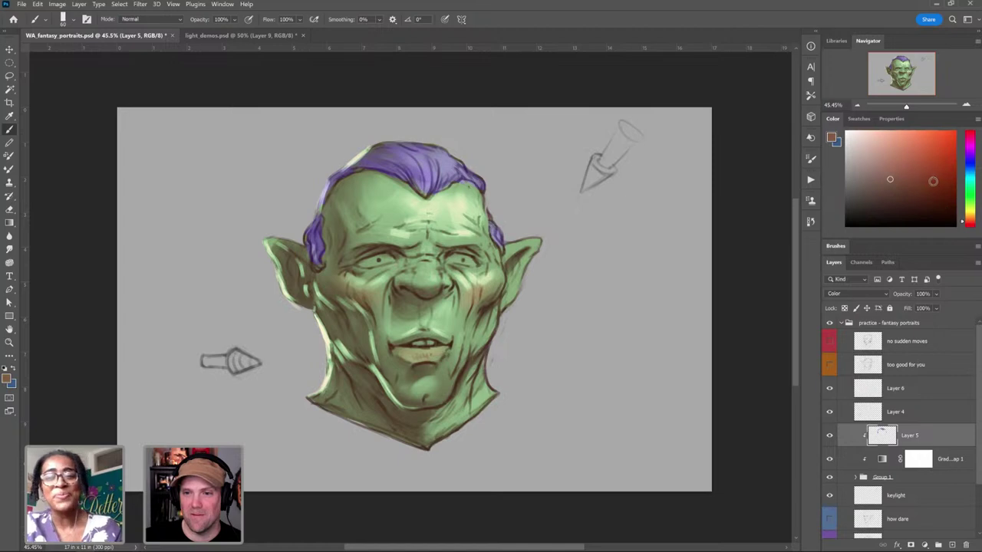
pyautogui.click(971, 161)
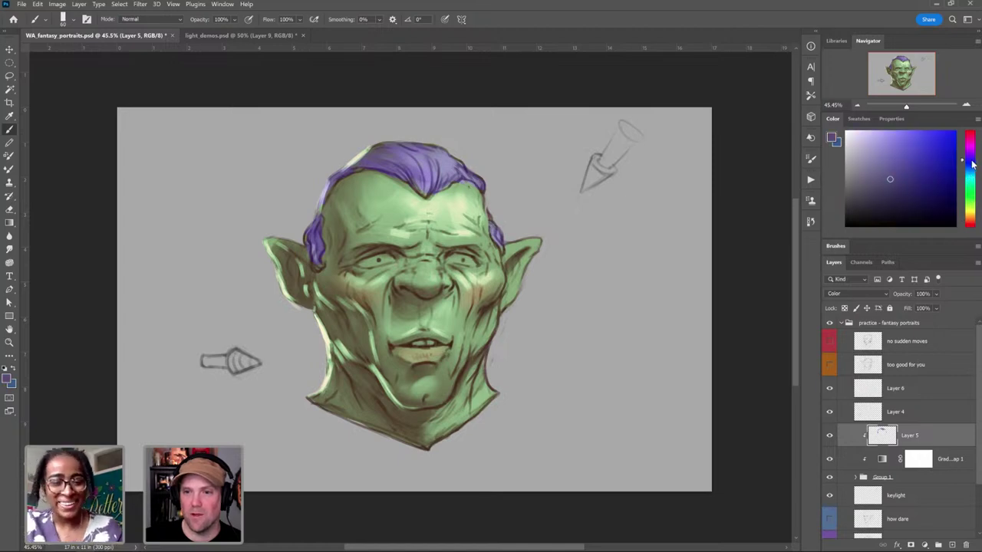
pyautogui.click(899, 163)
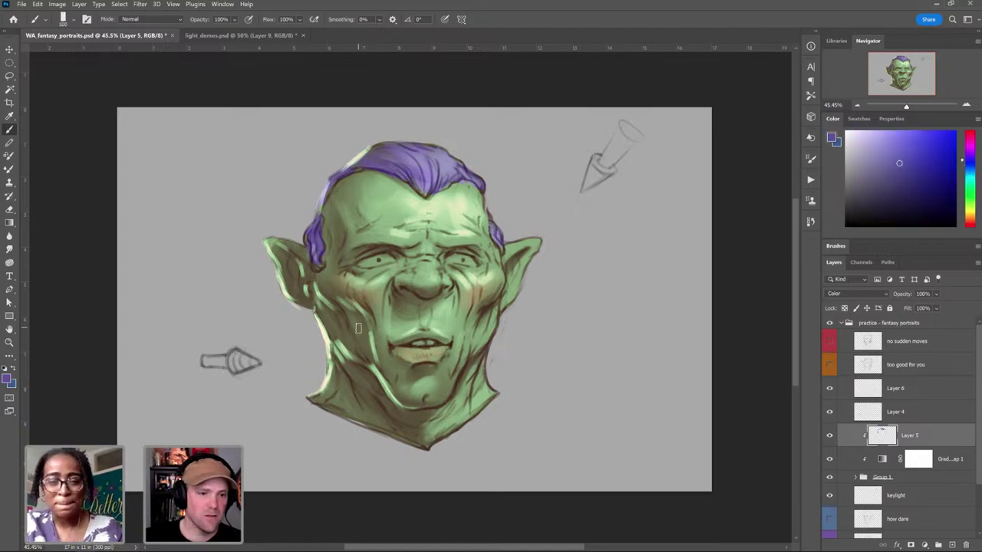
# Step: Try tinting the jaw, chin and upper lip on the Color-mode layer with a 200 px blue-violet brush and a darker violet
pyautogui.moveTo(357, 329)
pyautogui.mouseDown()
pyautogui.moveTo(346, 307)
pyautogui.moveTo(366, 347)
pyautogui.moveTo(330, 305)
pyautogui.moveTo(351, 320)
pyautogui.moveTo(406, 401)
pyautogui.moveTo(458, 362)
pyautogui.moveTo(477, 323)
pyautogui.mouseUp()
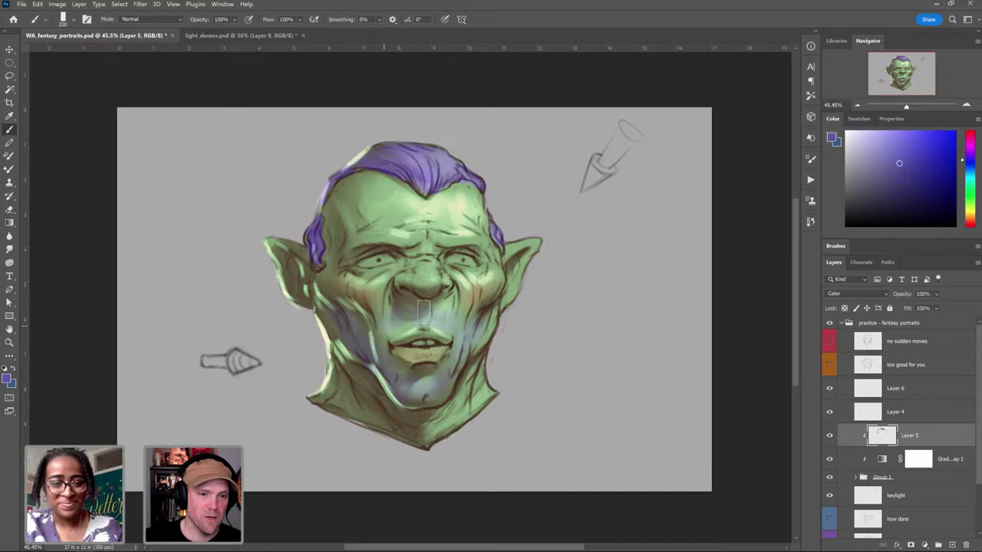
pyautogui.click(889, 180)
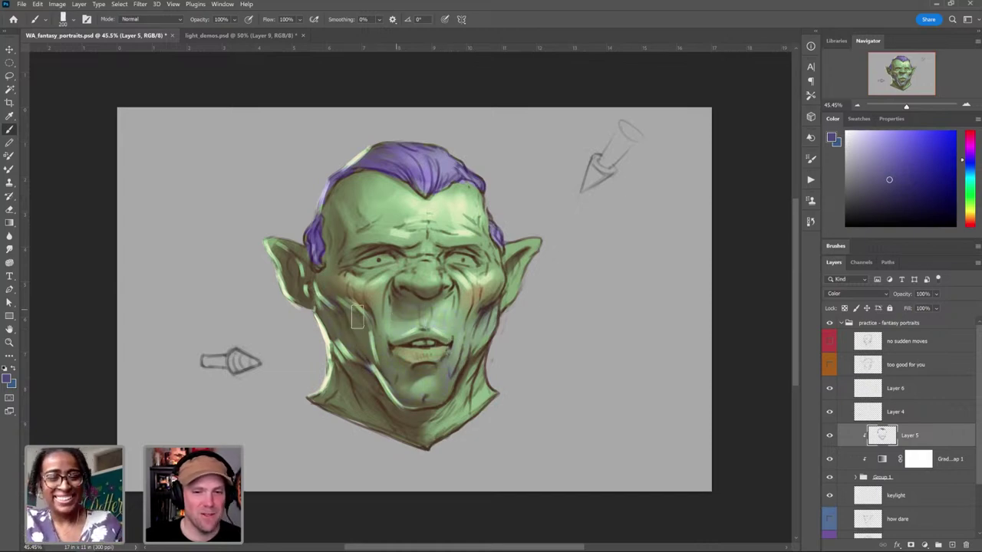
# Step: Choose a saturated red and tint both ears and the nose with it on the Color-mode layer using the 200 px brush
pyautogui.click(970, 221)
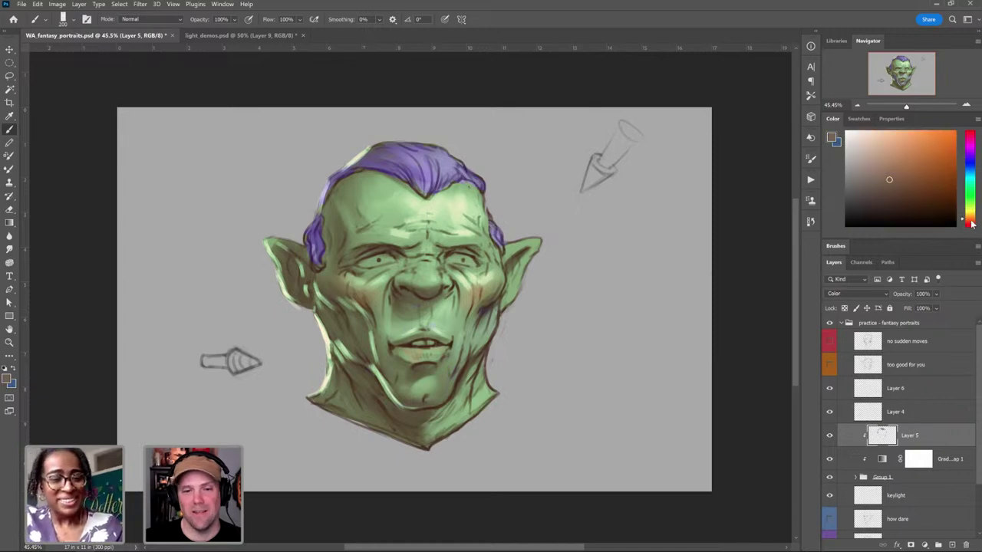
pyautogui.click(970, 224)
pyautogui.click(949, 148)
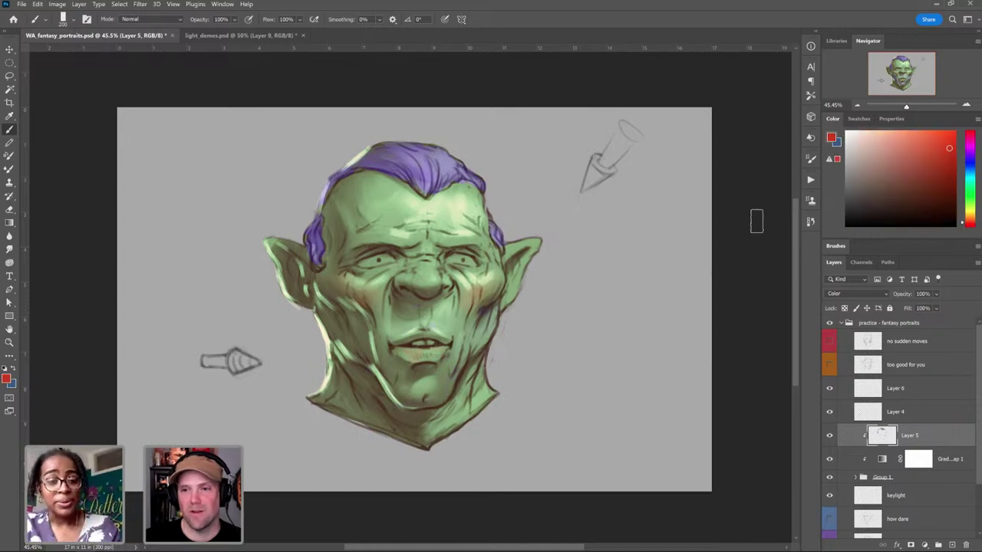
pyautogui.moveTo(512, 265)
pyautogui.mouseDown()
pyautogui.moveTo(532, 250)
pyautogui.moveTo(514, 252)
pyautogui.moveTo(529, 250)
pyautogui.moveTo(521, 282)
pyautogui.moveTo(517, 248)
pyautogui.moveTo(510, 283)
pyautogui.mouseUp()
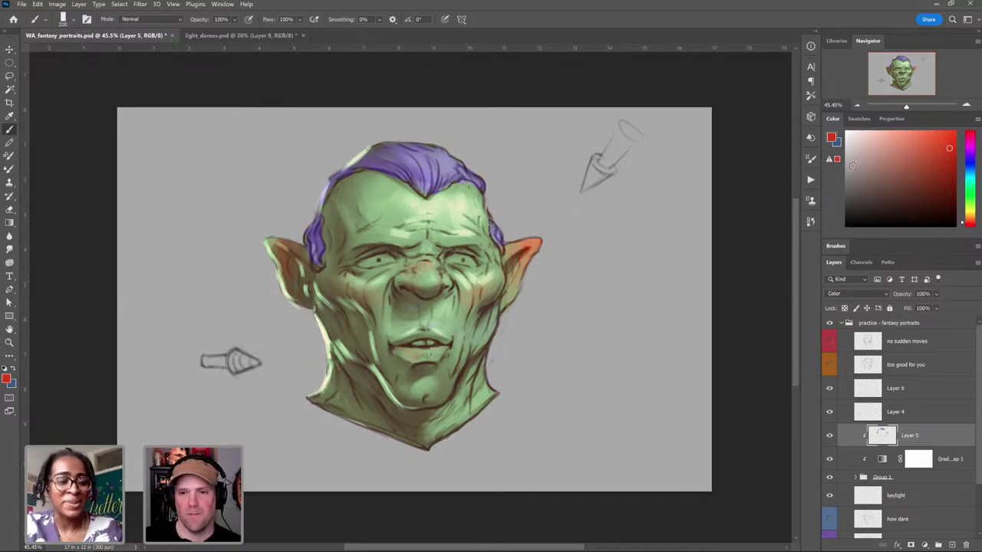
# Step: Choose a pale off-white, add a new Normal-mode layer above Layer 5 and paint the whites of both eyes
pyautogui.click(862, 164)
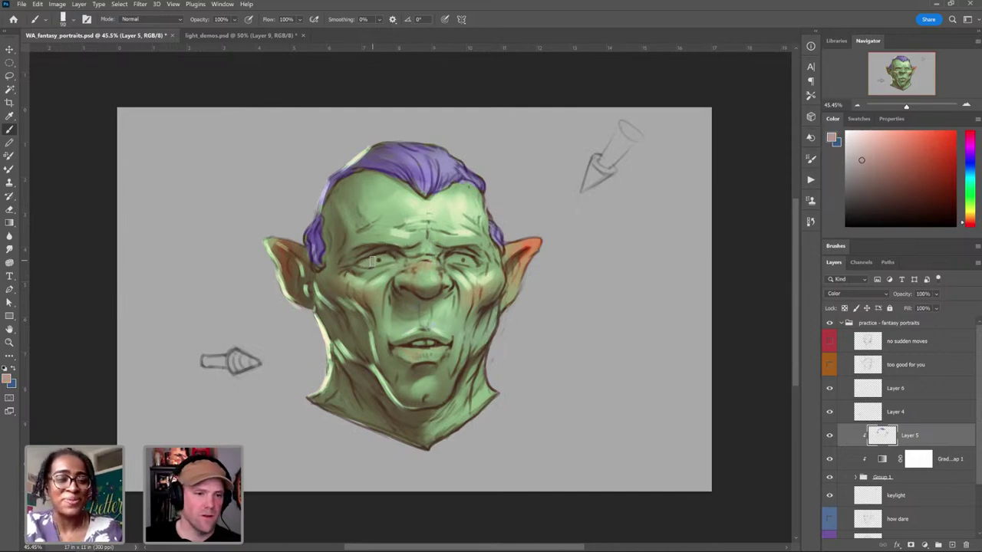
pyautogui.moveTo(851, 159); pyautogui.dragTo(845, 140)
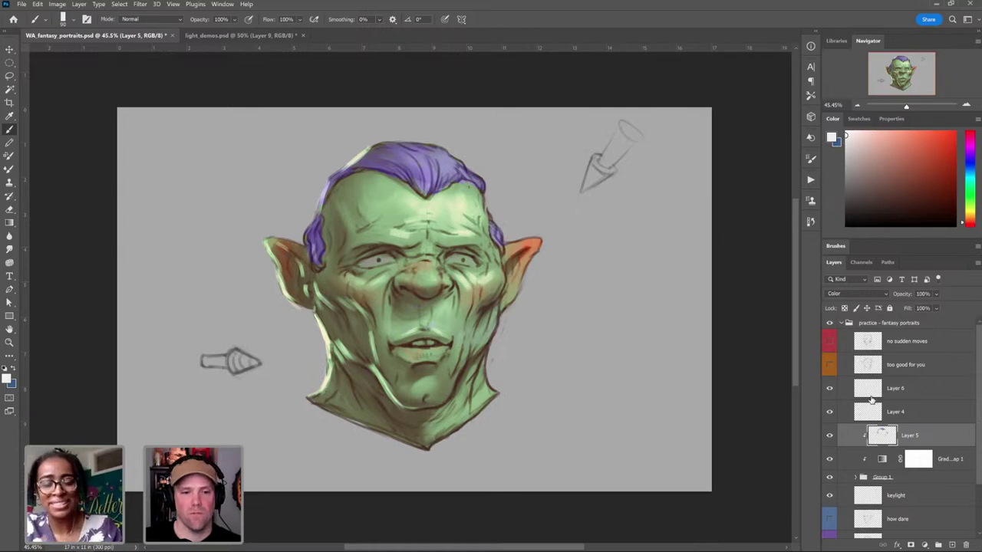
pyautogui.click(951, 545)
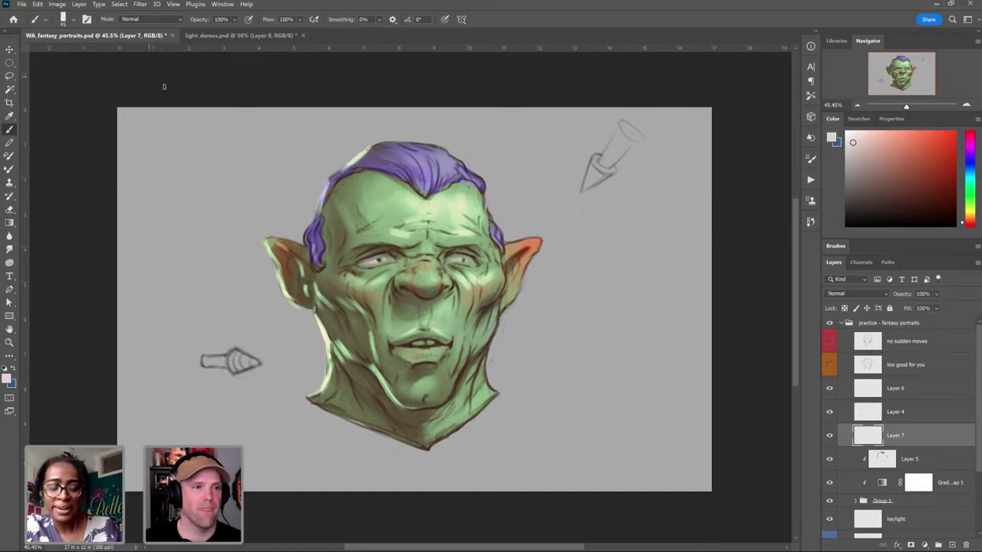
# Step: In light_demos.psd, show only the light group over the background and examine the shaded sphere up close at 100%
pyautogui.click(207, 35)
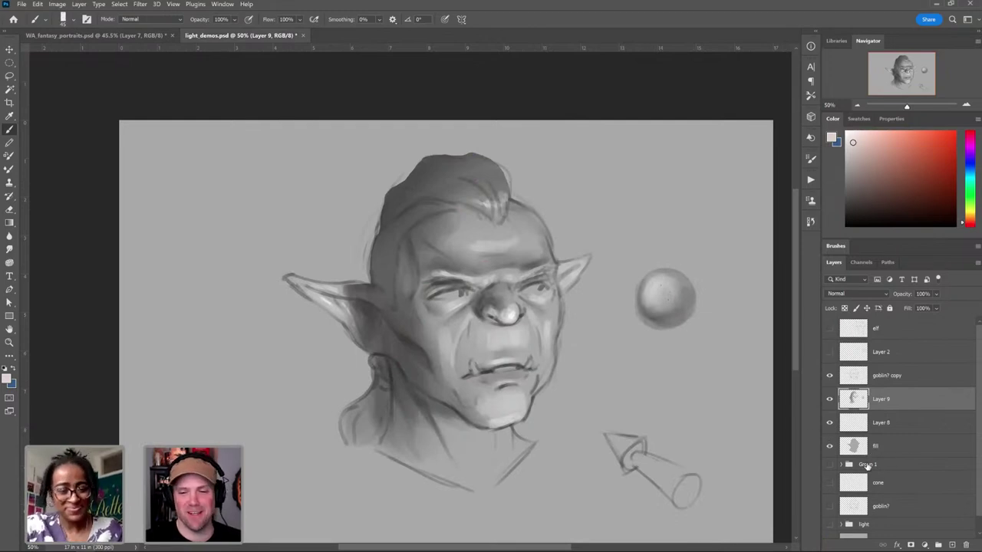
pyautogui.scroll(-1, 854, 522)
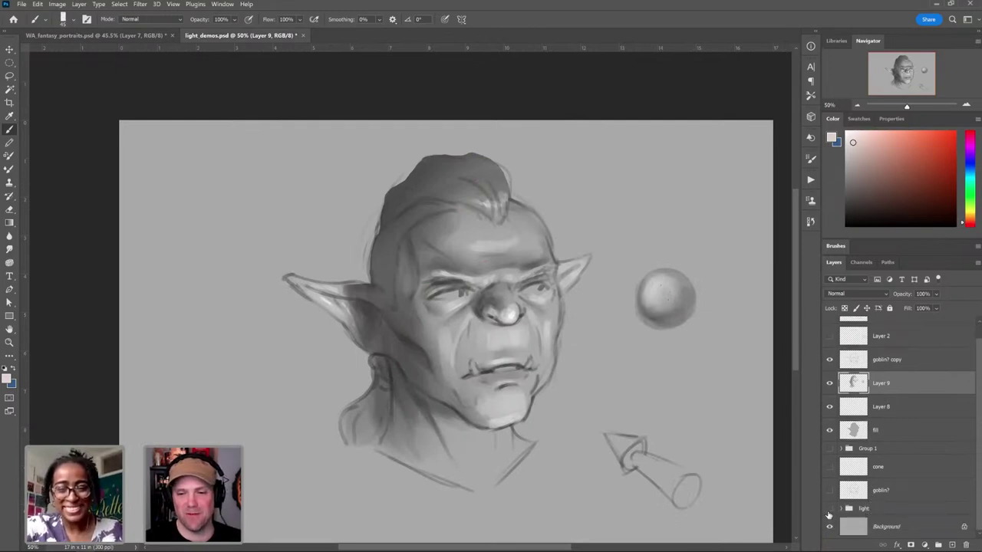
pyautogui.click(828, 508)
pyautogui.moveTo(829, 430); pyautogui.dragTo(833, 353)
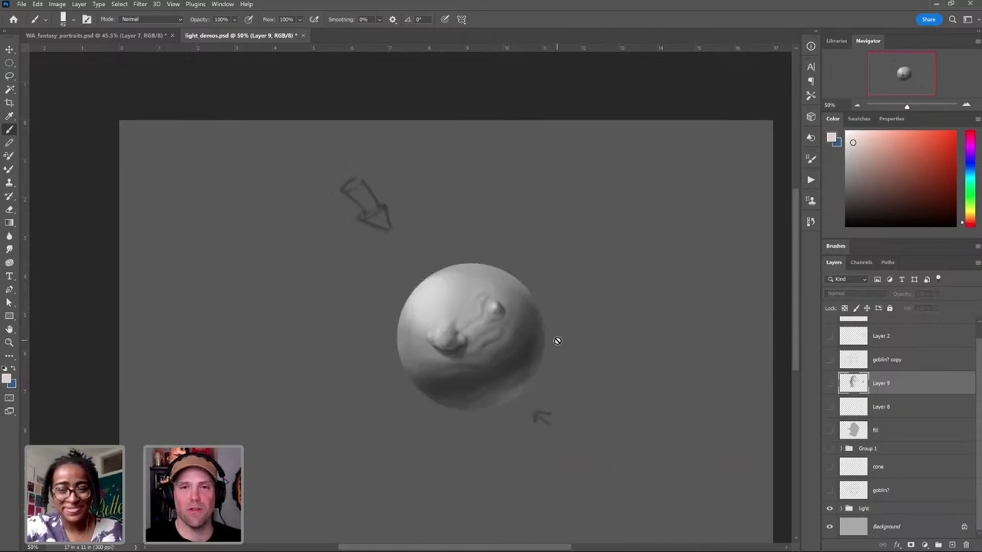
pyautogui.press('z')
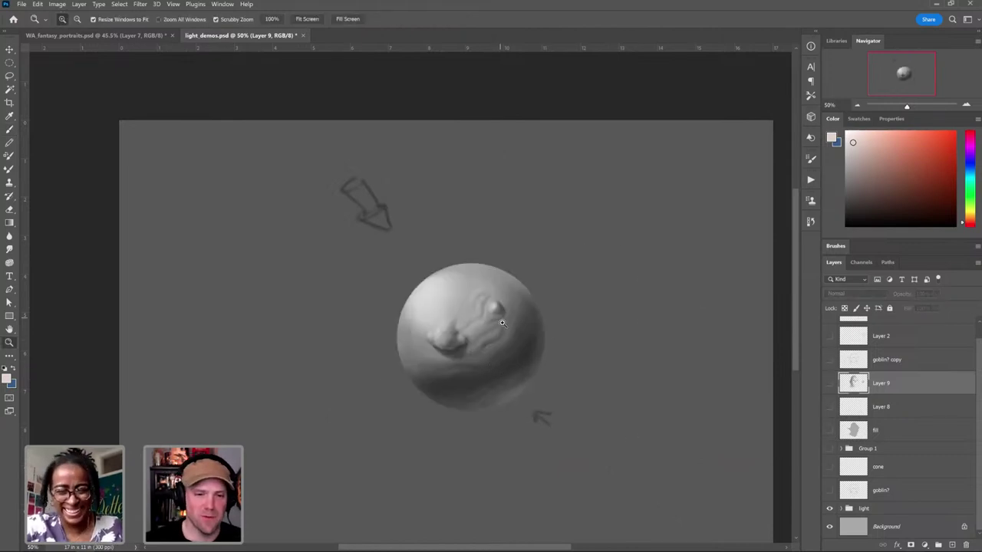
pyautogui.click(510, 328)
pyautogui.moveTo(537, 316); pyautogui.dragTo(552, 291)
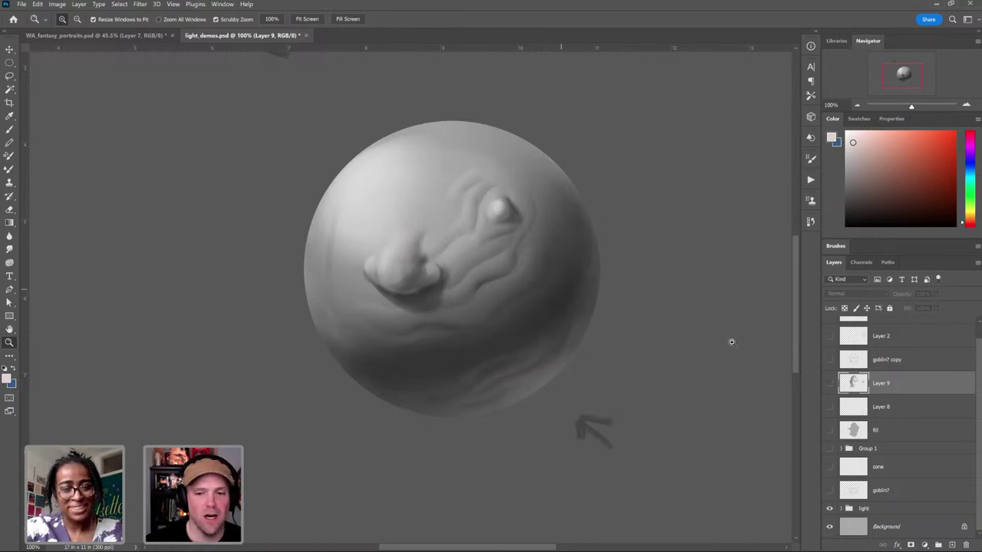
# Step: Hide the light group, show Layer 9 and goblin? copy to review the greyscale goblin, and return to WA_fantasy_portraits.psd
pyautogui.click(829, 509)
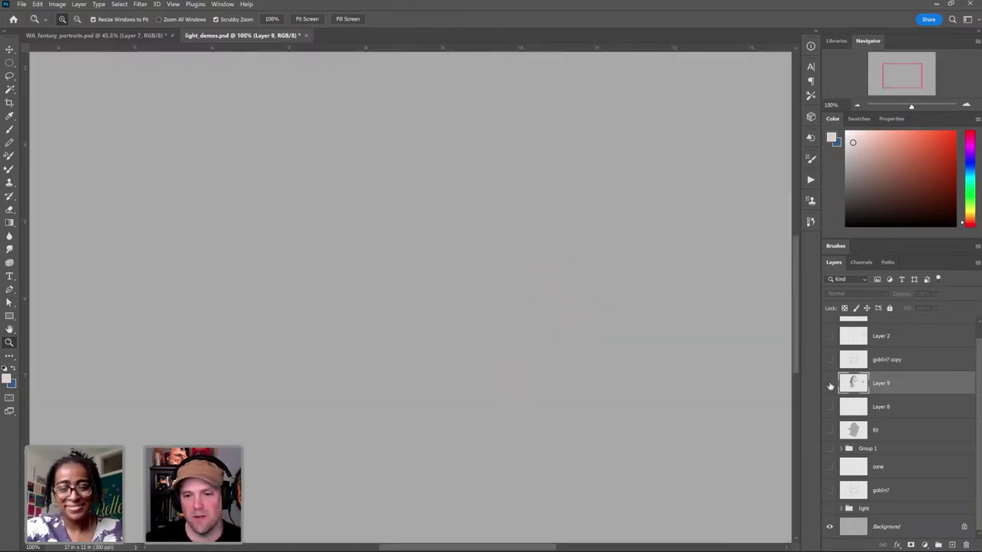
pyautogui.click(829, 383)
pyautogui.click(829, 360)
pyautogui.keyDown('alt'); pyautogui.click(677, 302); pyautogui.keyUp('alt')
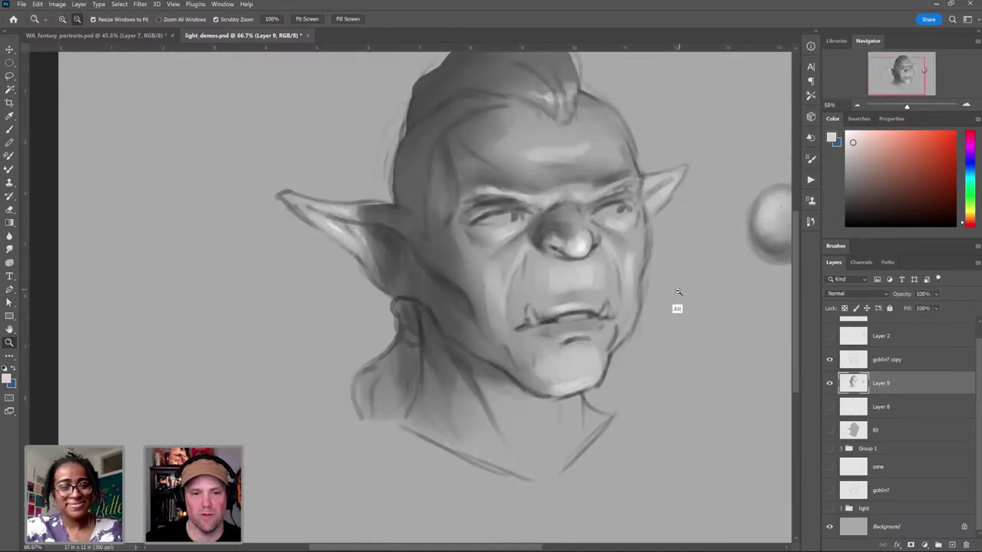
pyautogui.keyDown('alt'); pyautogui.click(680, 303); pyautogui.keyUp('alt')
pyautogui.moveTo(668, 324); pyautogui.dragTo(626, 339)
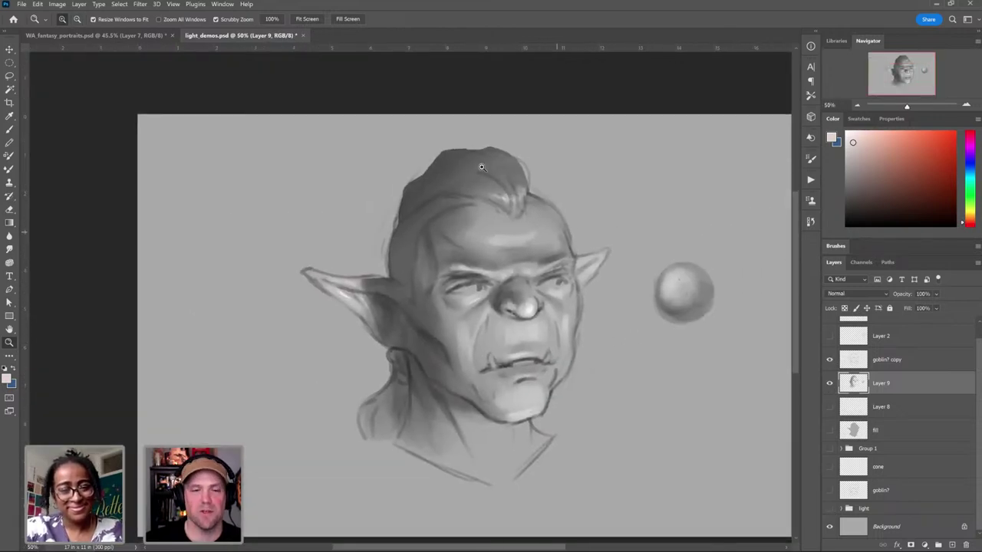
pyautogui.click(91, 36)
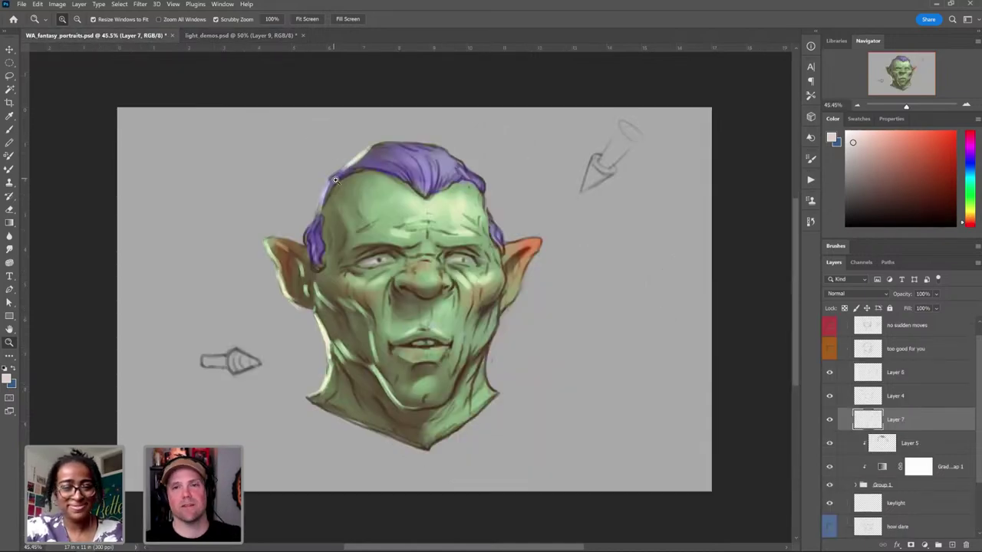